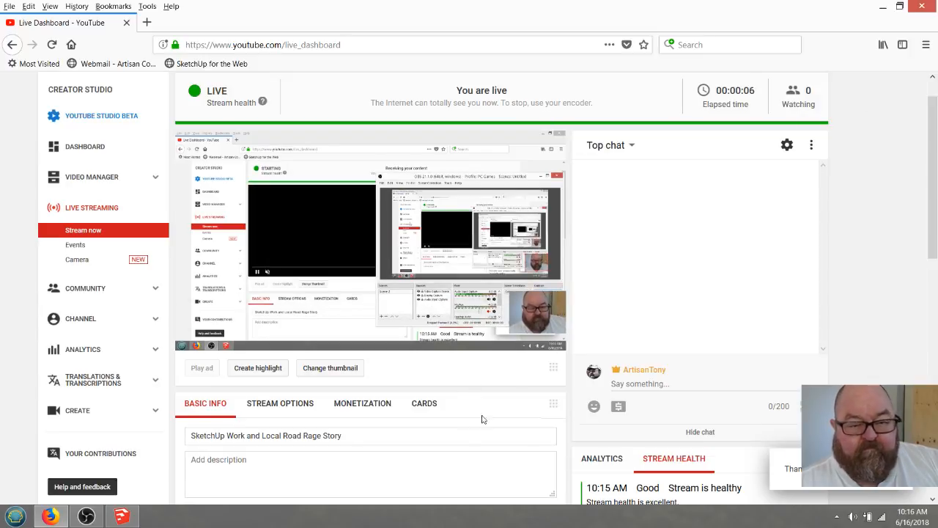
Switch from the YouTube live dashboard in the browser to the house model in SketchUp.
click(122, 517)
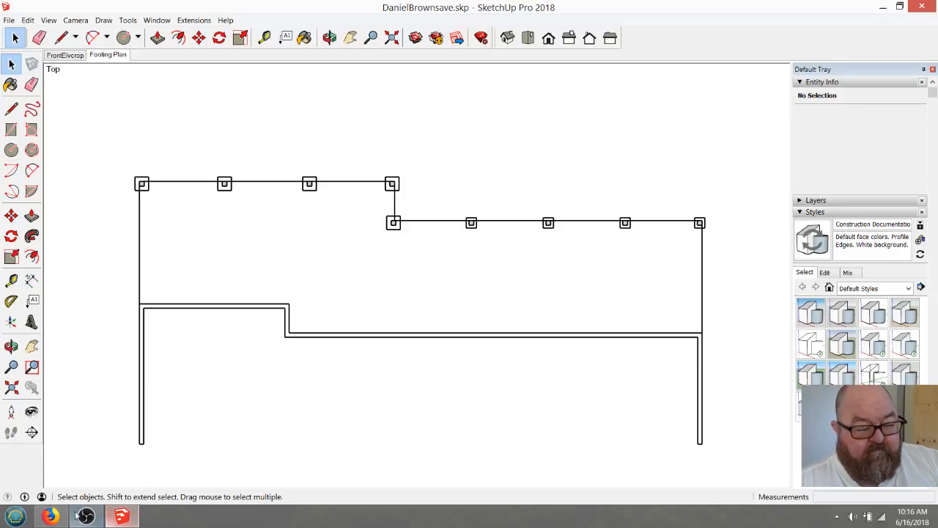
click(50, 516)
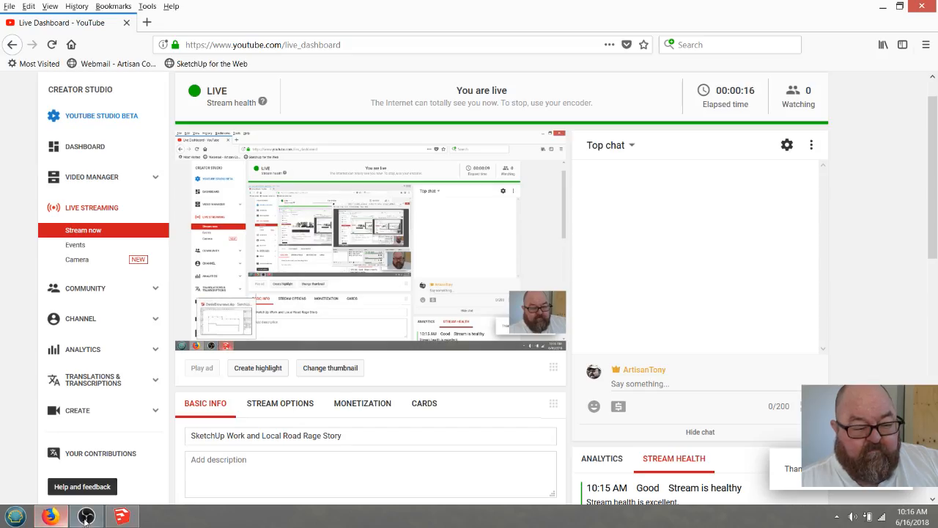
click(121, 517)
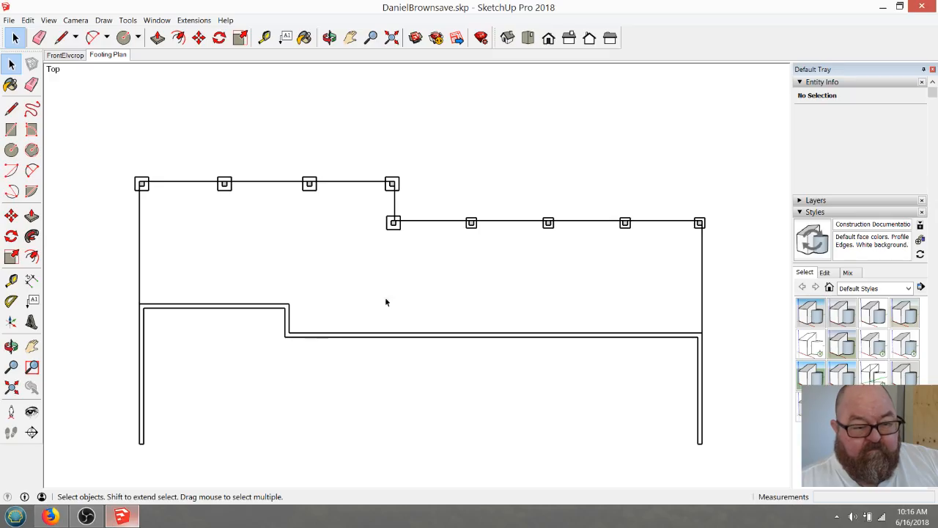
Orbit the footing plan out of the top view into 3D and set the camera to perspective.
click(329, 37)
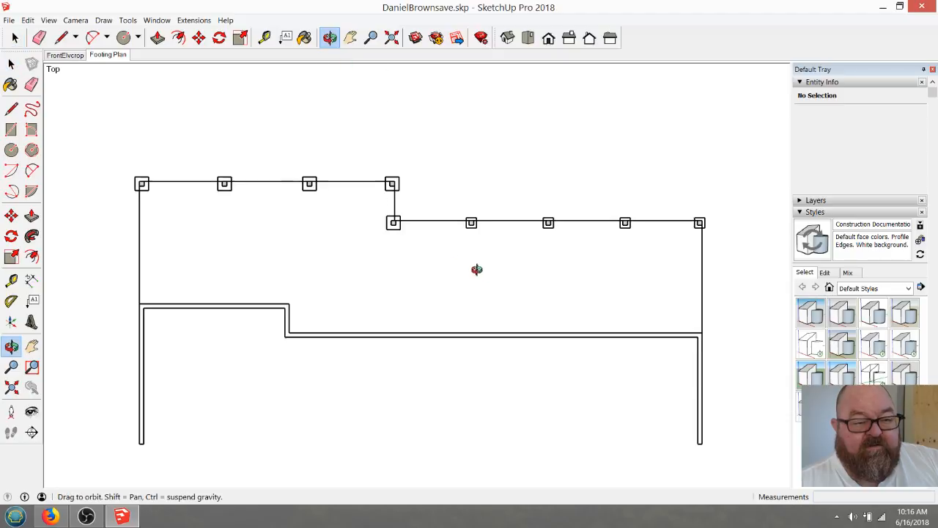
drag(477, 268, 398, 253)
drag(448, 270, 308, 166)
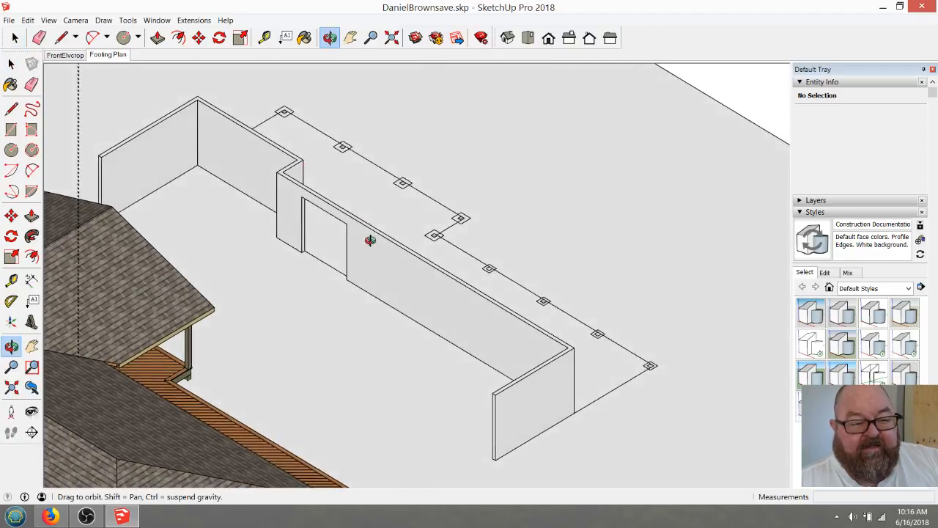
drag(371, 241, 363, 303)
click(76, 19)
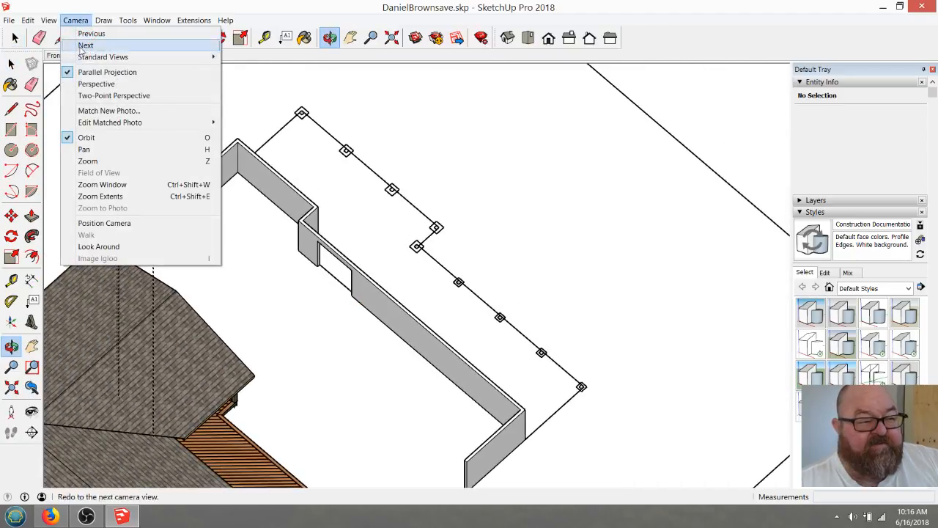
click(114, 85)
drag(557, 262, 472, 249)
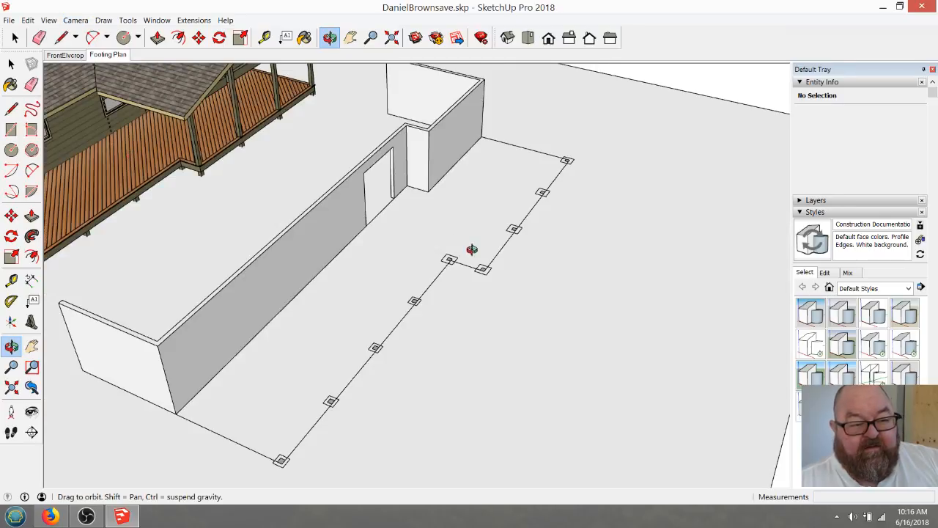
Examine the house with its roof and porch deck beside the separate wall and footing layout.
scroll(472, 249, down, 3)
drag(473, 339, 291, 159)
scroll(456, 342, down, 2)
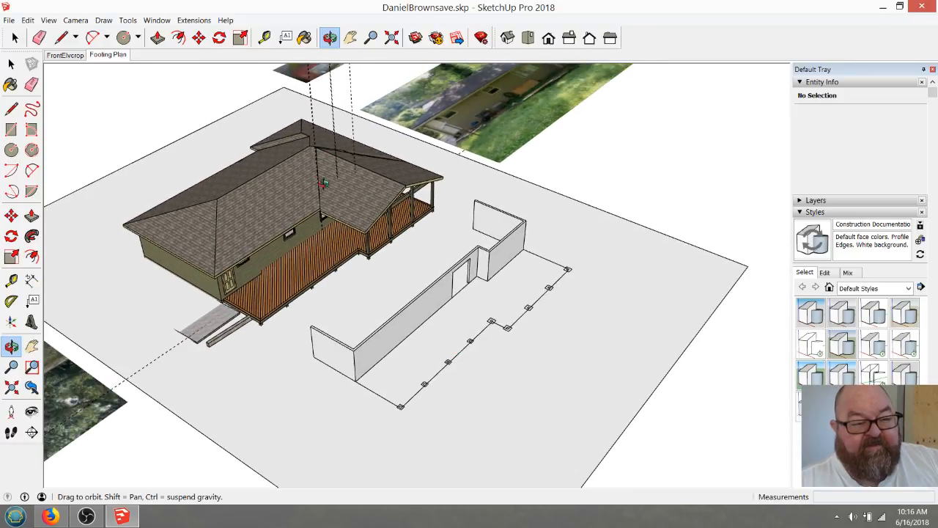
scroll(311, 207, up, 4)
scroll(387, 189, down, 2)
drag(399, 259, 518, 230)
drag(546, 275, 379, 390)
scroll(327, 249, up, 8)
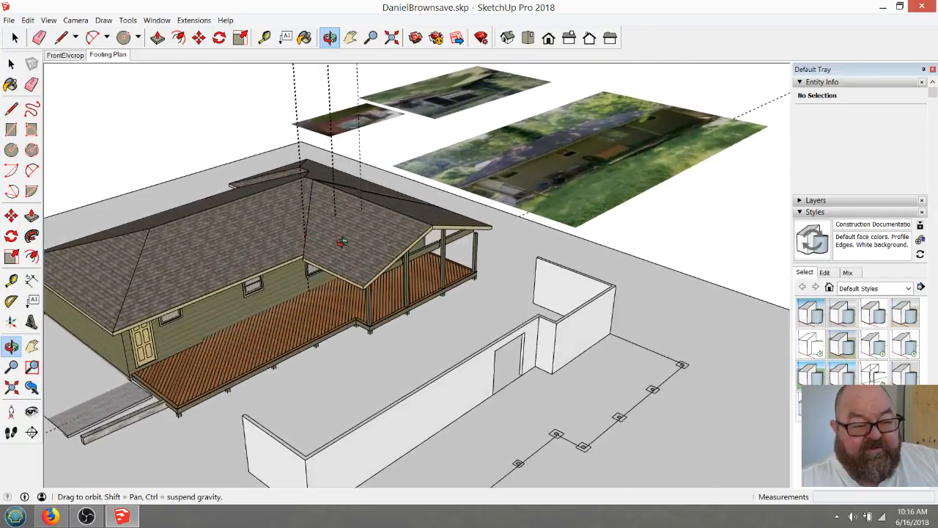
drag(342, 242, 368, 348)
scroll(538, 265, down, 3)
drag(475, 335, 502, 219)
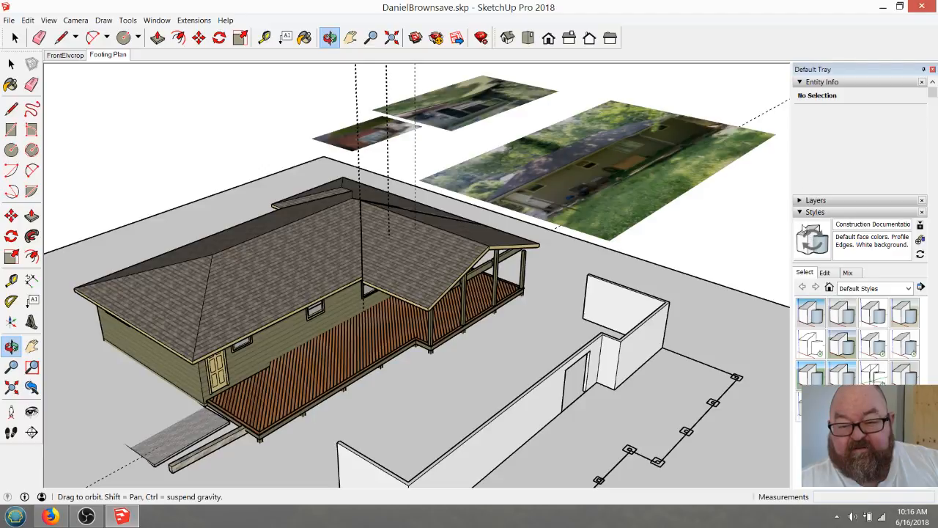
Hide the Porch layer so only the original house remains beside the new plan.
click(800, 215)
click(801, 202)
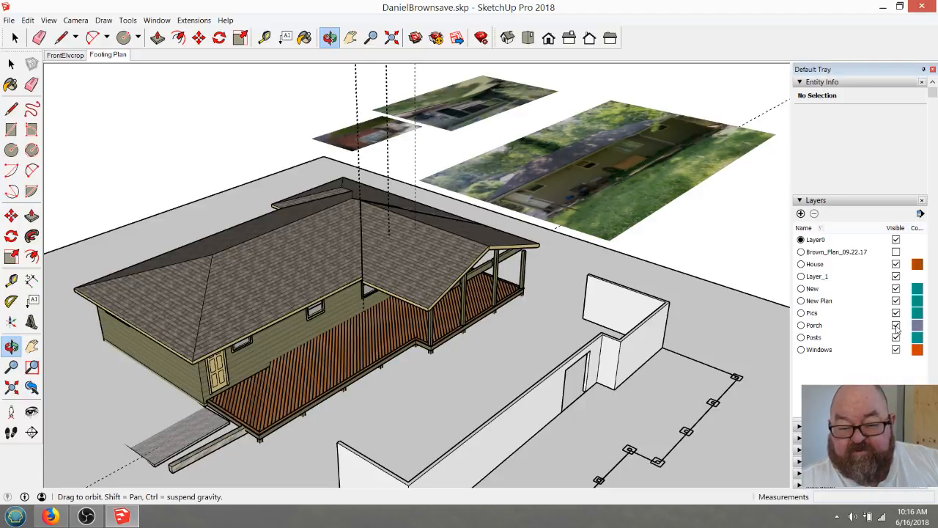
click(896, 325)
drag(456, 258, 580, 355)
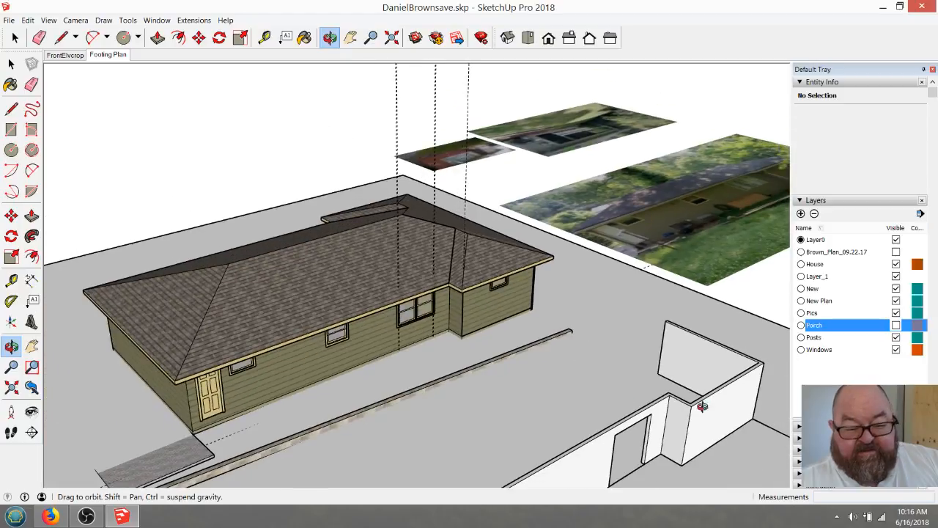
Examine the house's long wall, door and windows without the porch.
scroll(578, 258, down, 5)
scroll(381, 227, up, 5)
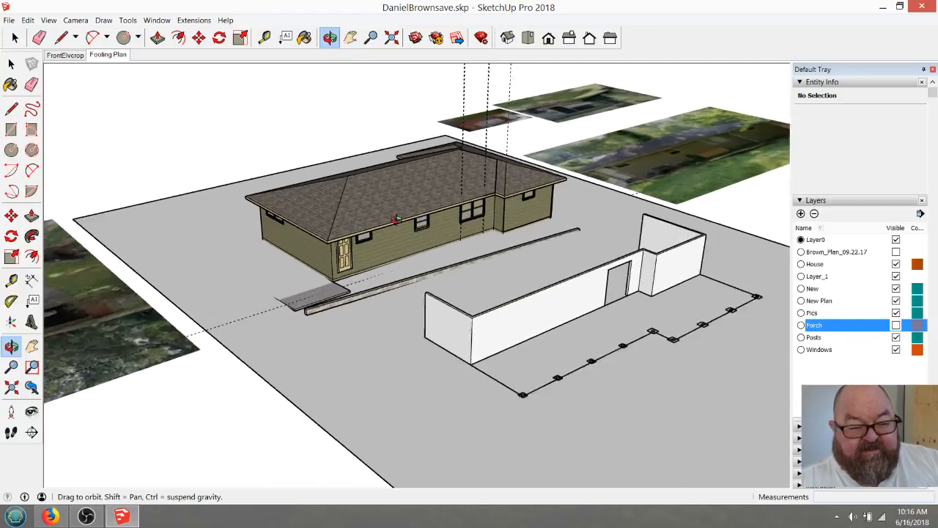
drag(307, 231, 720, 252)
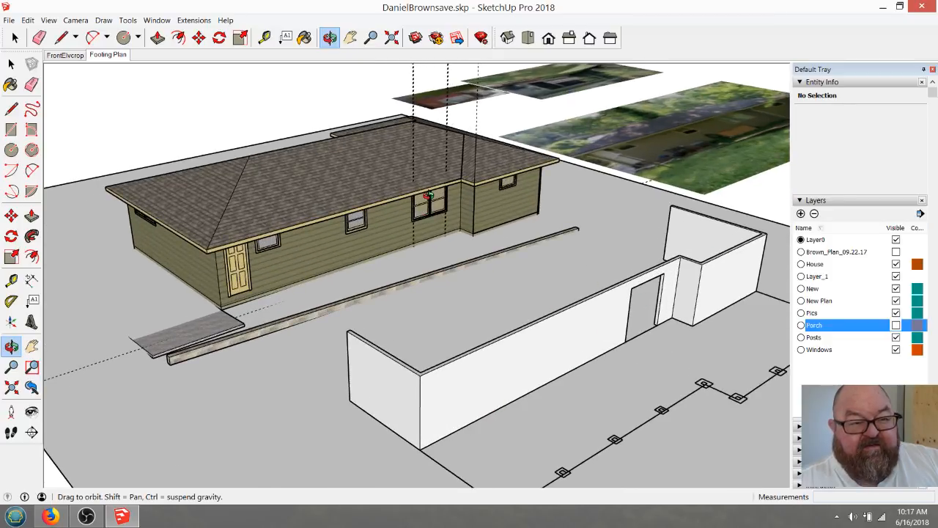
drag(415, 183, 466, 189)
scroll(456, 247, down, 3)
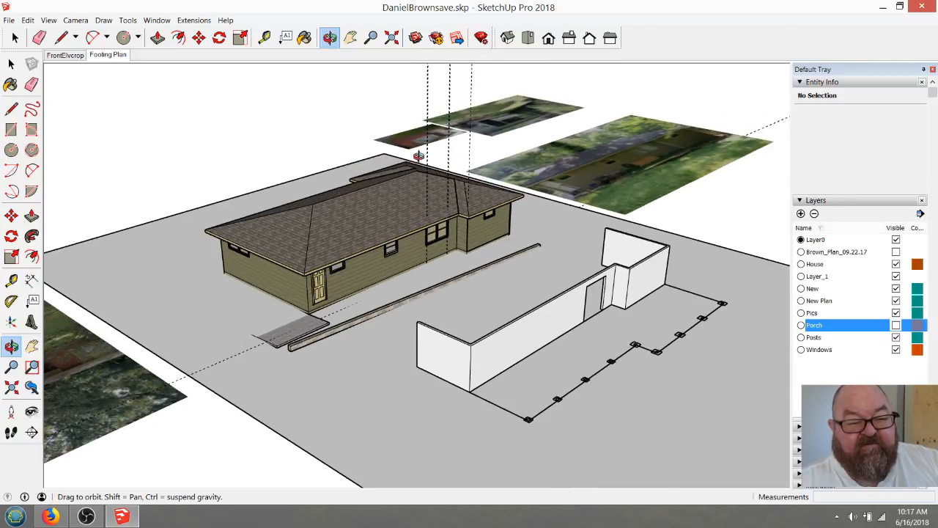
scroll(437, 234, up, 5)
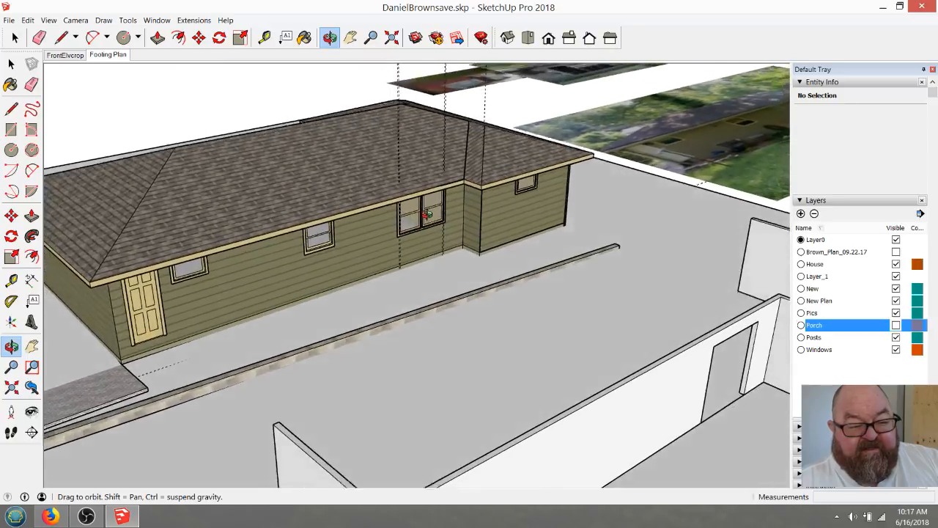
drag(427, 214, 439, 195)
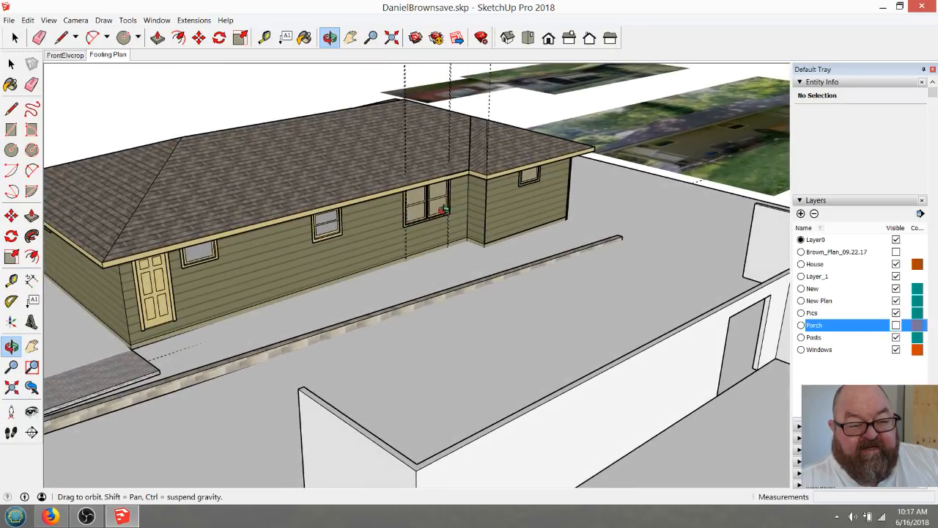
drag(440, 193, 752, 313)
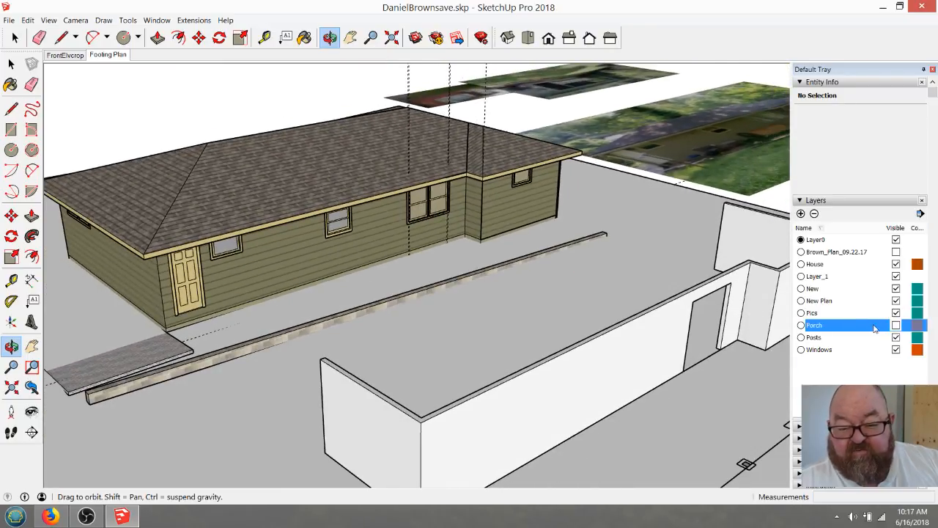
Turn the Porch layer back on and inspect the double window beneath the porch roof.
click(895, 327)
drag(515, 239, 450, 177)
scroll(450, 177, up, 3)
scroll(450, 177, up, 8)
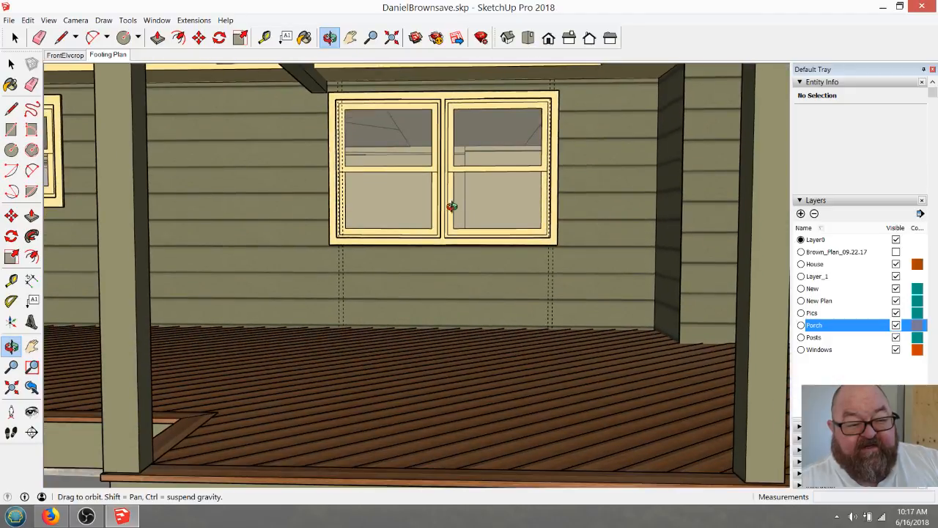
scroll(446, 220, down, 8)
drag(439, 176, 439, 220)
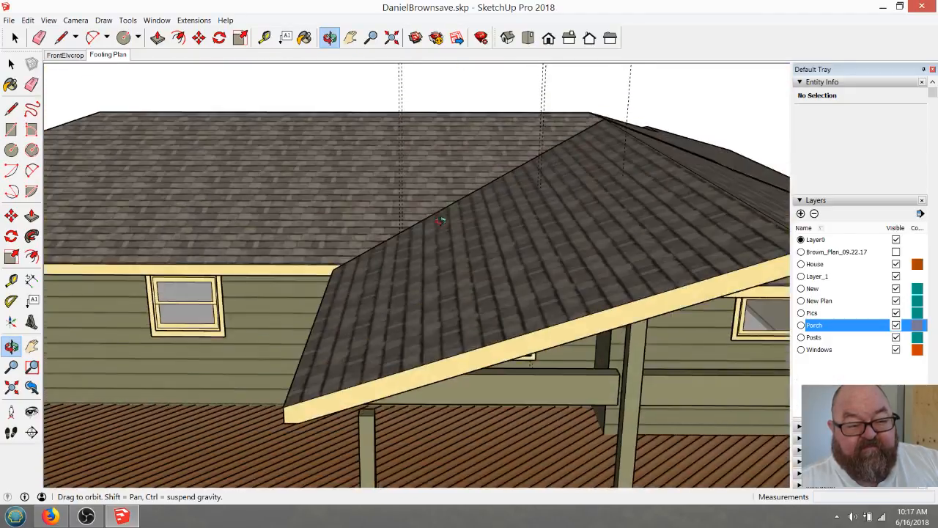
Examine the freestanding wall with its door opening and the row of post footings in front of the house.
scroll(439, 220, down, 10)
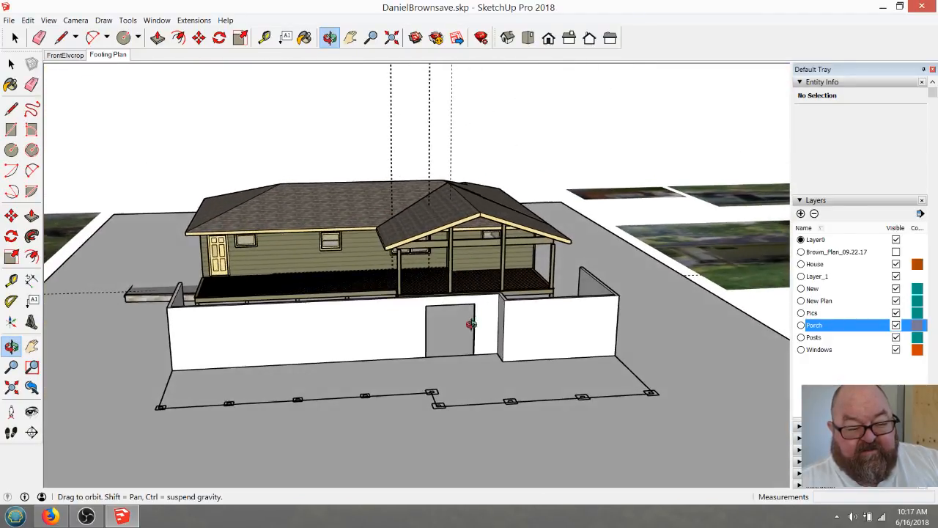
scroll(470, 324, up, 5)
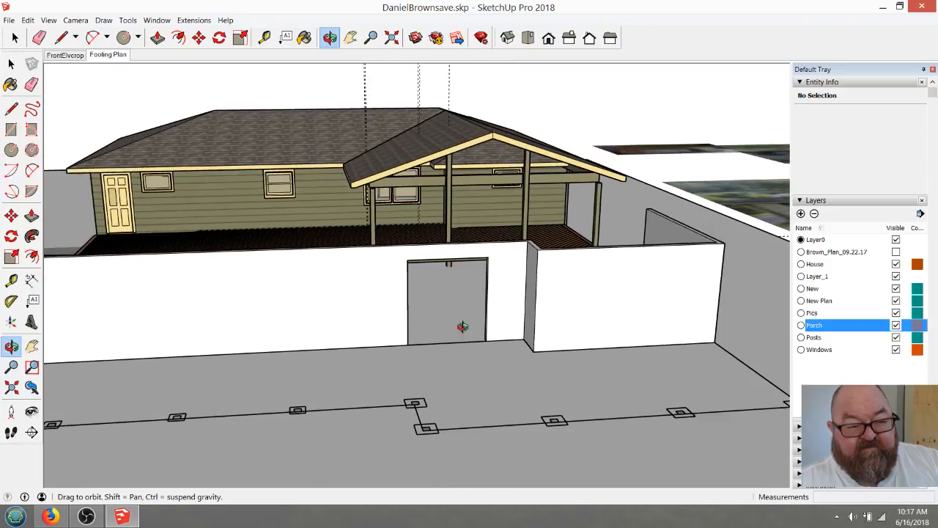
scroll(561, 337, down, 3)
drag(561, 337, 516, 354)
scroll(498, 407, up, 3)
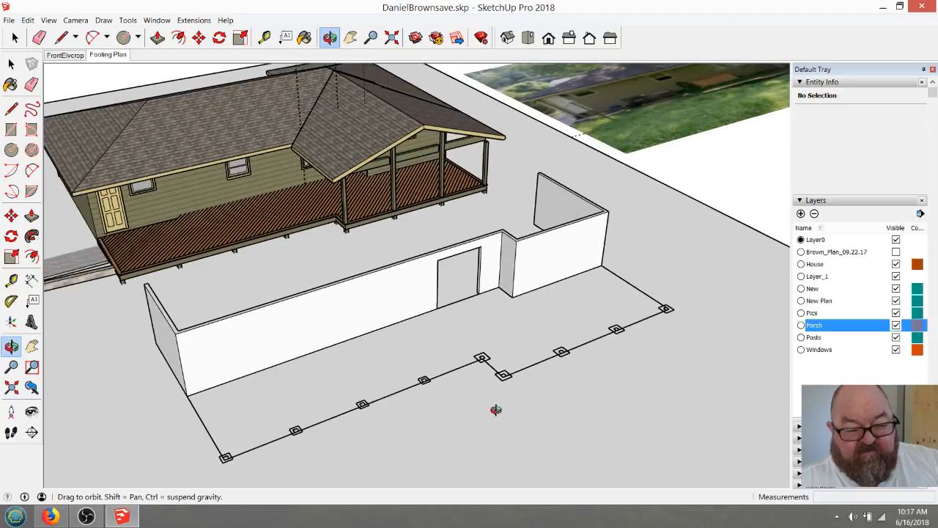
scroll(468, 151, down, 2)
drag(466, 199, 482, 276)
scroll(458, 309, up, 1)
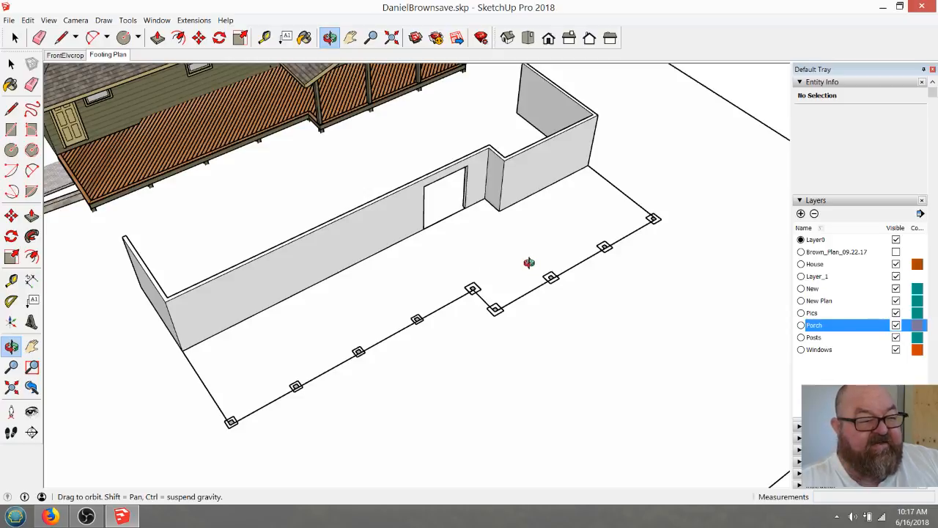
Recall the Footing Plan scene, orbit it into 3D and set the camera to perspective.
click(115, 56)
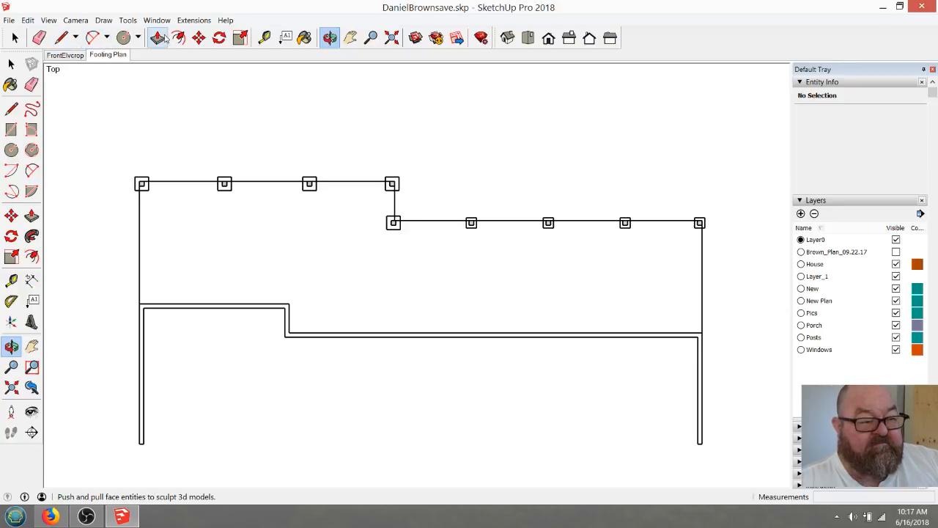
drag(579, 254, 347, 298)
click(76, 20)
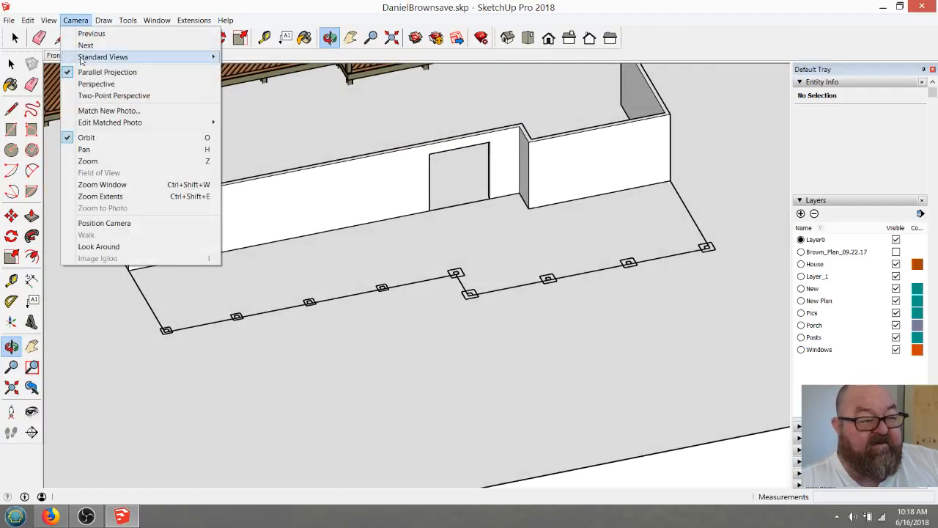
click(86, 86)
drag(419, 208, 474, 203)
Examine the porch deck, the freestanding wall and each post footing along the porch outline.
scroll(522, 256, down, 3)
scroll(250, 225, up, 6)
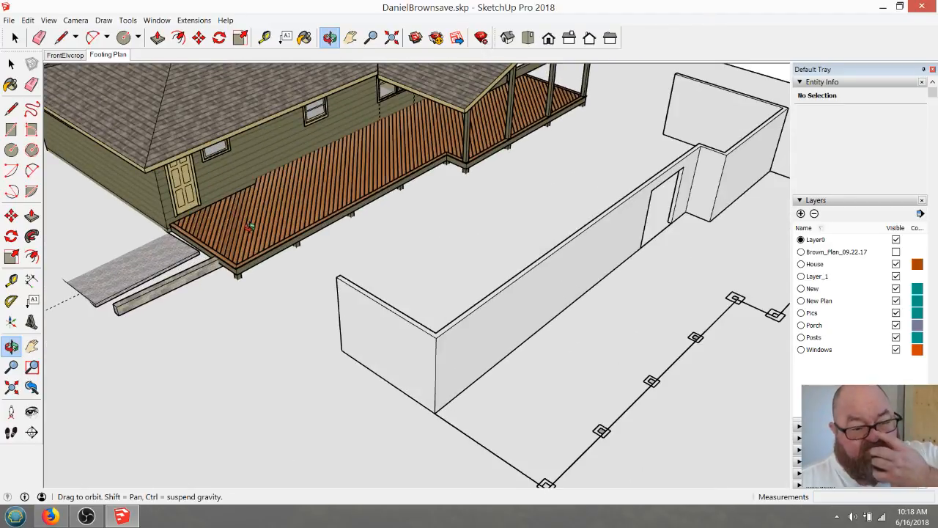
scroll(250, 225, down, 3)
scroll(563, 330, up, 4)
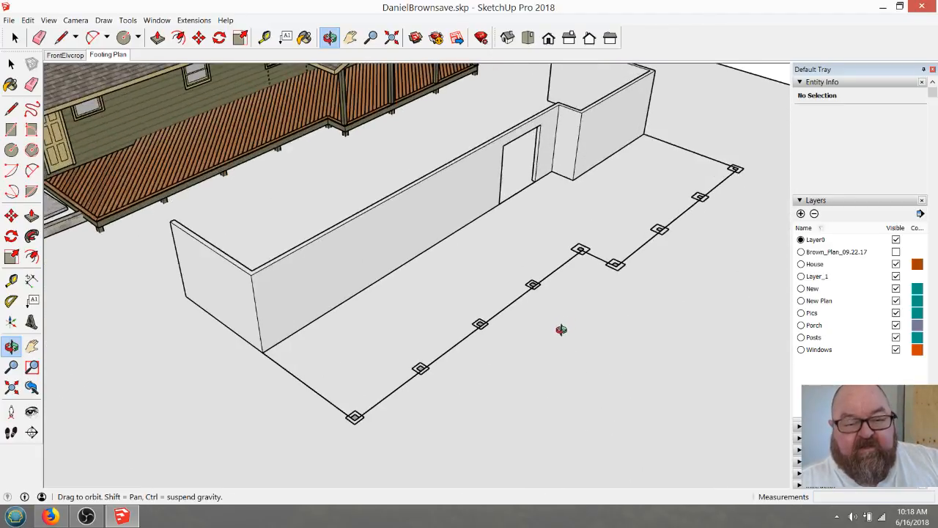
scroll(562, 328, down, 2)
scroll(608, 203, up, 3)
scroll(413, 244, down, 1)
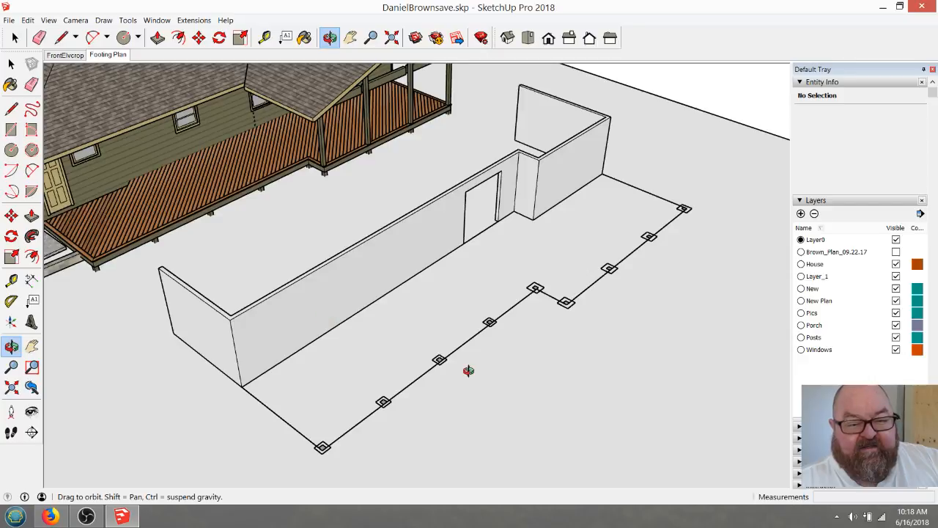
scroll(468, 370, up, 1)
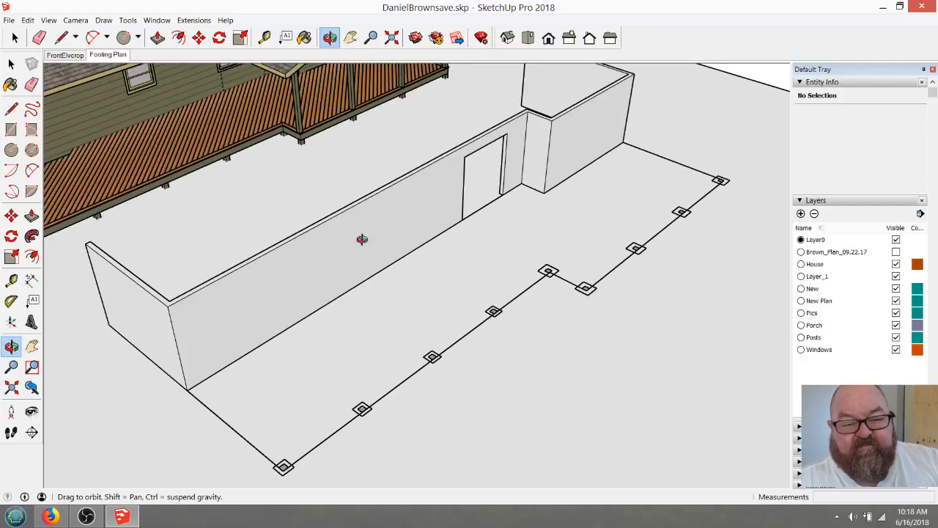
scroll(421, 333, down, 1)
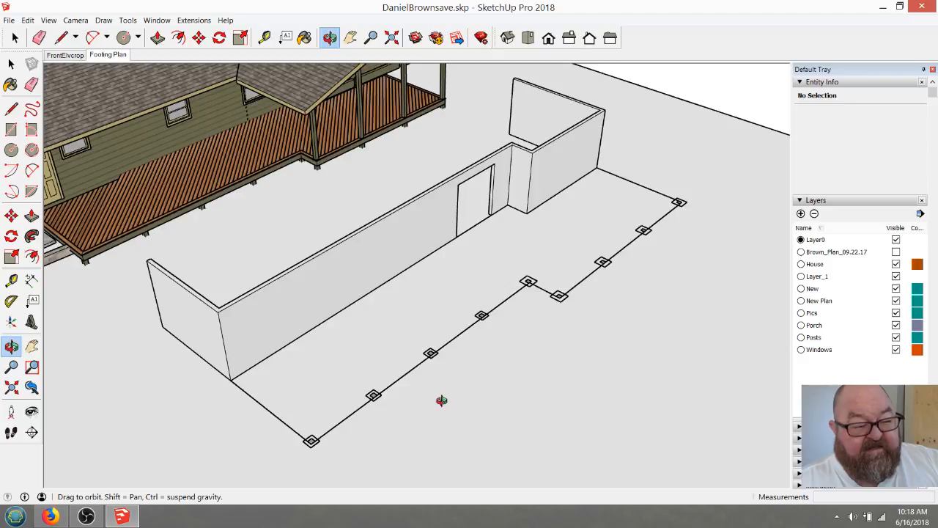
drag(434, 397, 411, 378)
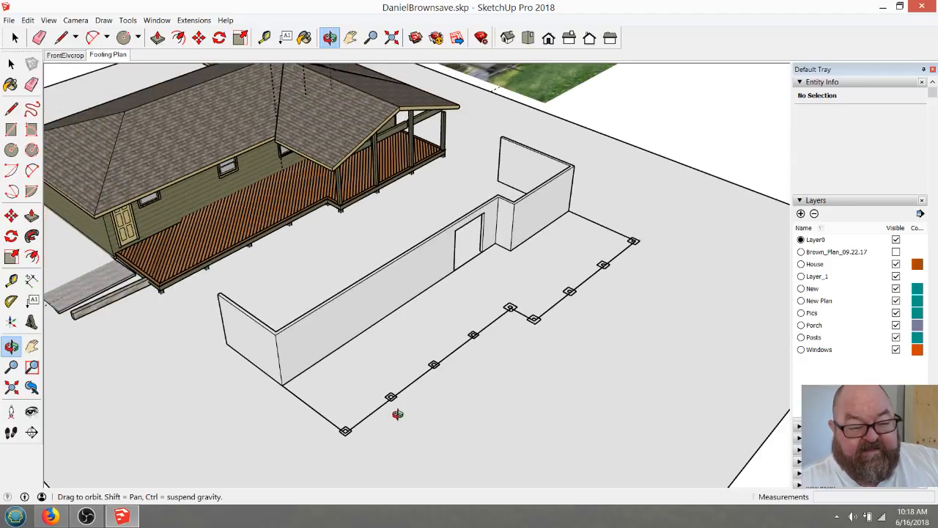
scroll(415, 422, up, 1)
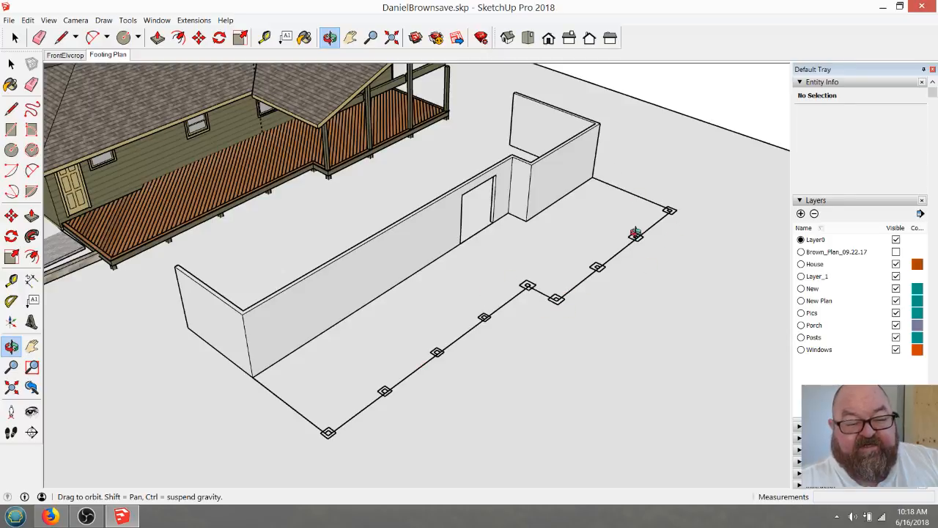
drag(502, 279, 502, 387)
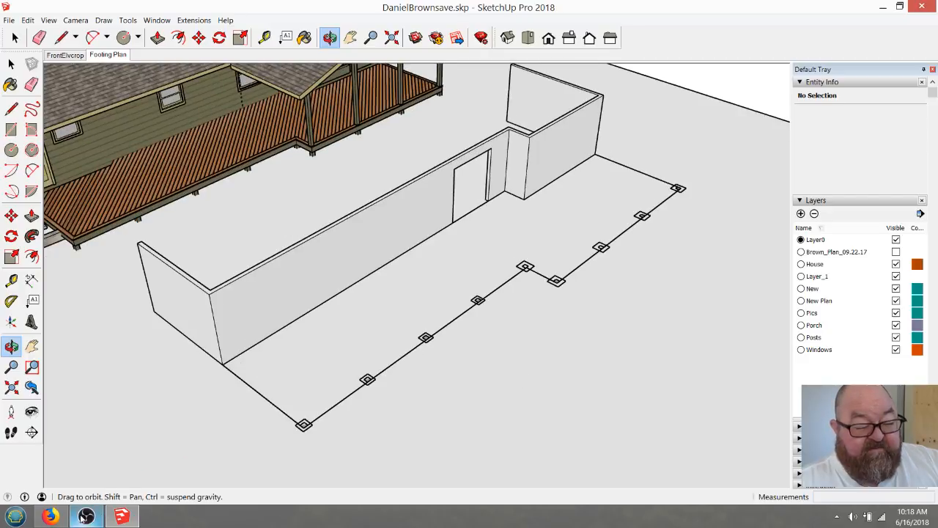
Switch to Firefox to check the YouTube live dashboard.
click(50, 516)
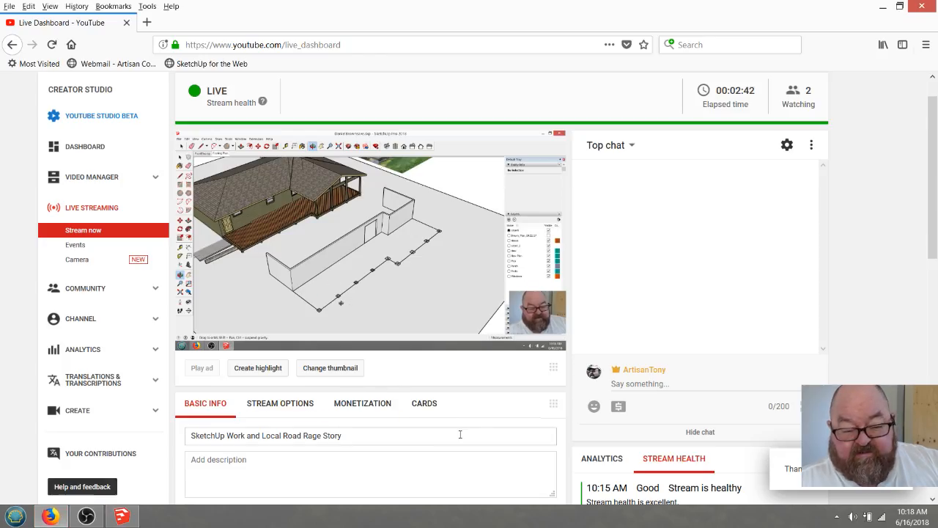
Copy the live stream's share link from the YouTube live dashboard.
scroll(454, 451, down, 3)
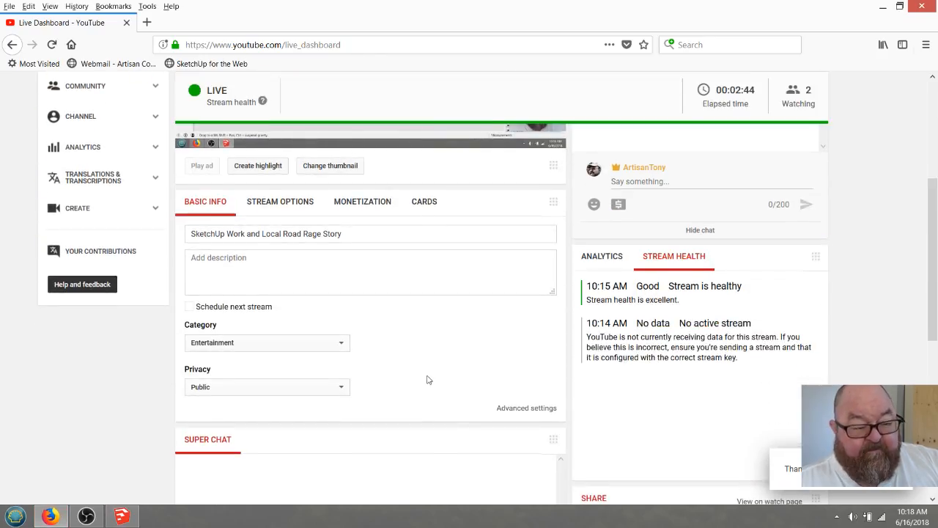
scroll(427, 379, up, 2)
scroll(456, 393, down, 3)
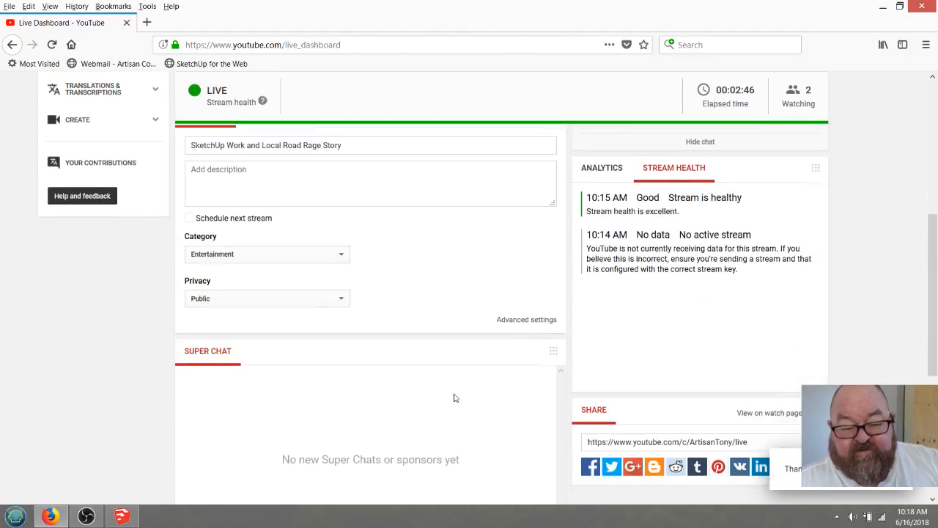
scroll(460, 398, down, 1)
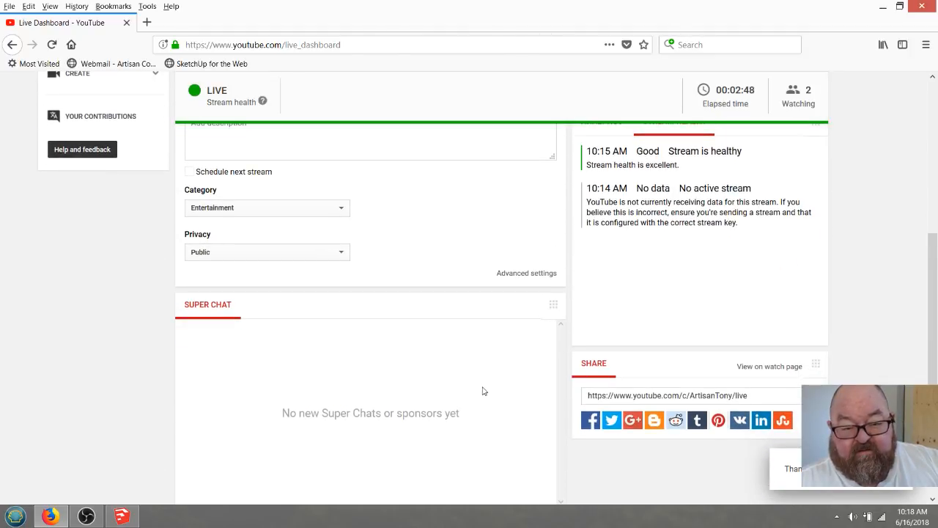
click(689, 396)
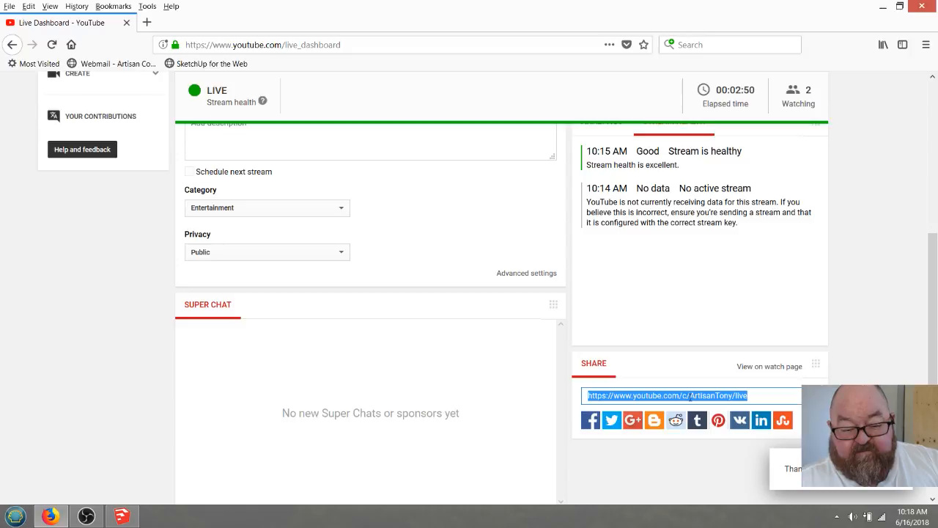
right_click(710, 398)
click(733, 283)
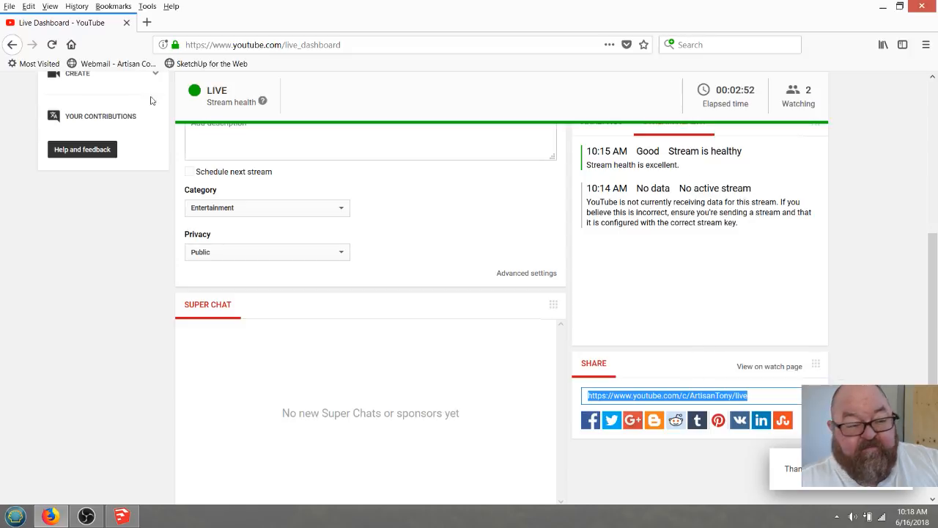
Open the copied stream link in a new browser tab and look over the live watch page.
click(147, 22)
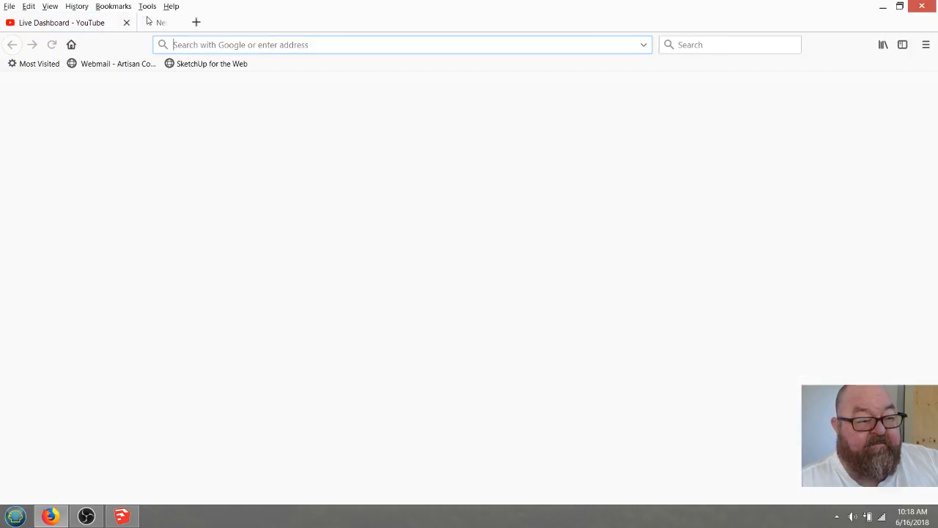
right_click(287, 53)
click(317, 98)
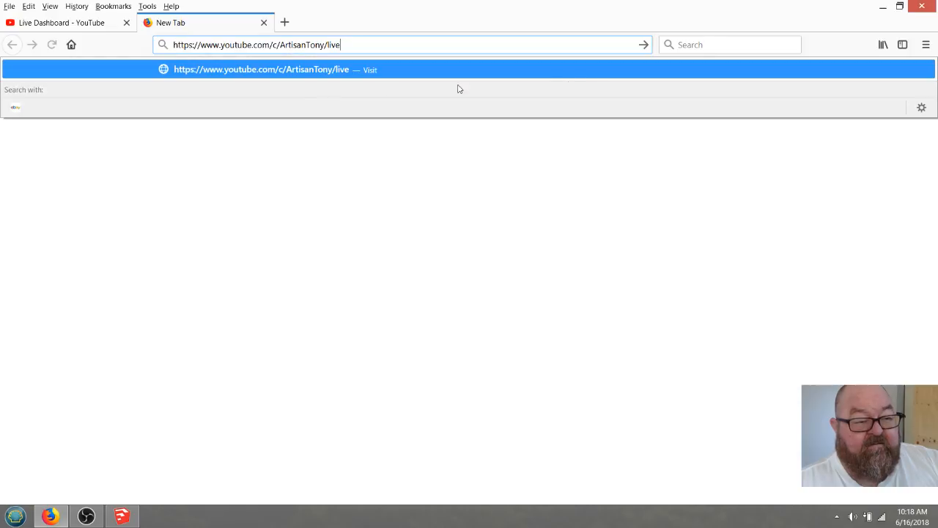
click(643, 45)
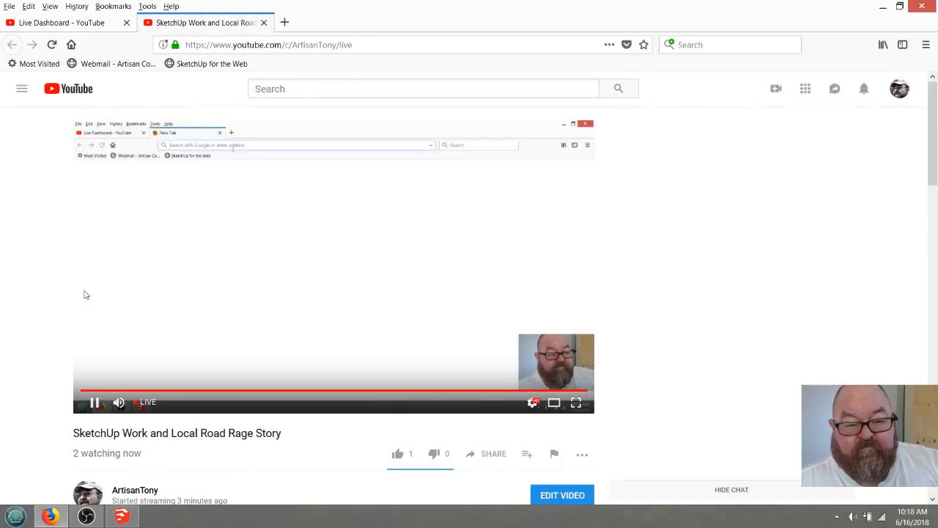
scroll(85, 294, down, 2)
scroll(85, 293, down, 1)
scroll(85, 293, up, 3)
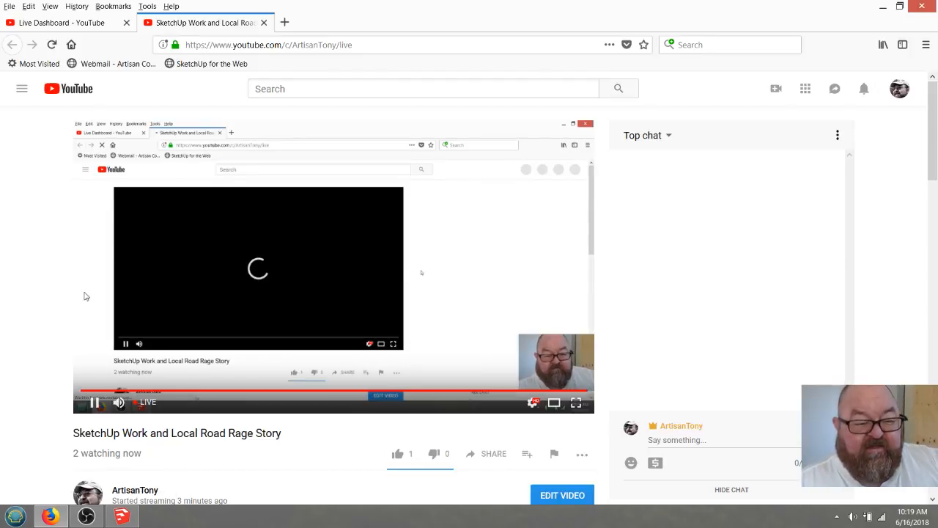
Check the streamed picture by switching between SketchUp and the watch page in Firefox, ending in SketchUp.
click(121, 517)
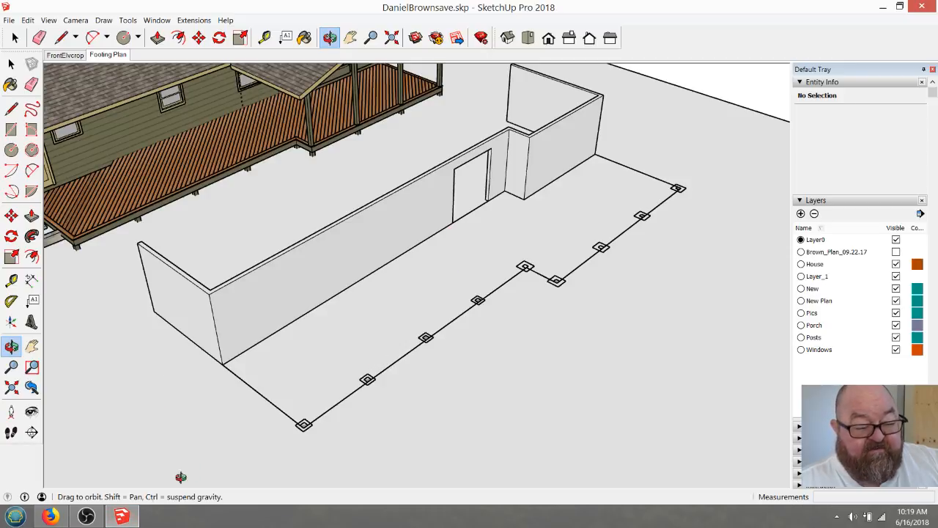
click(87, 517)
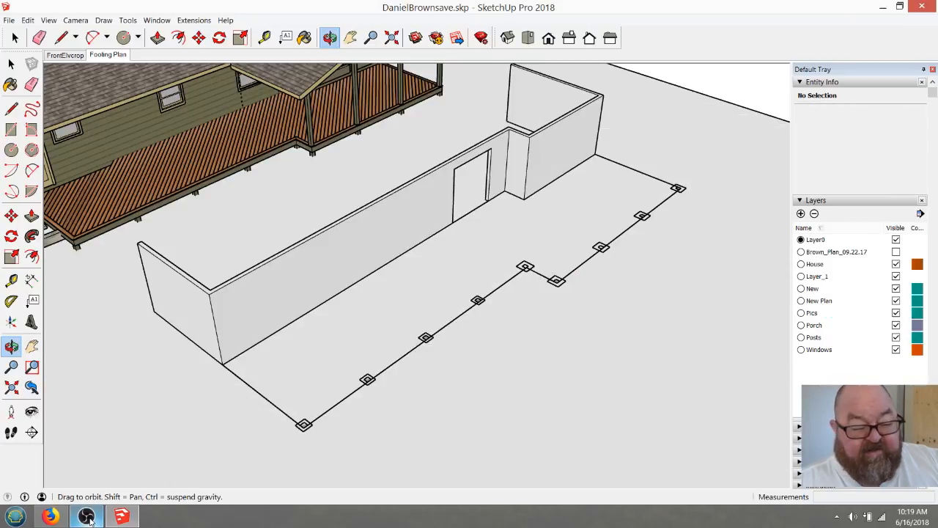
click(51, 516)
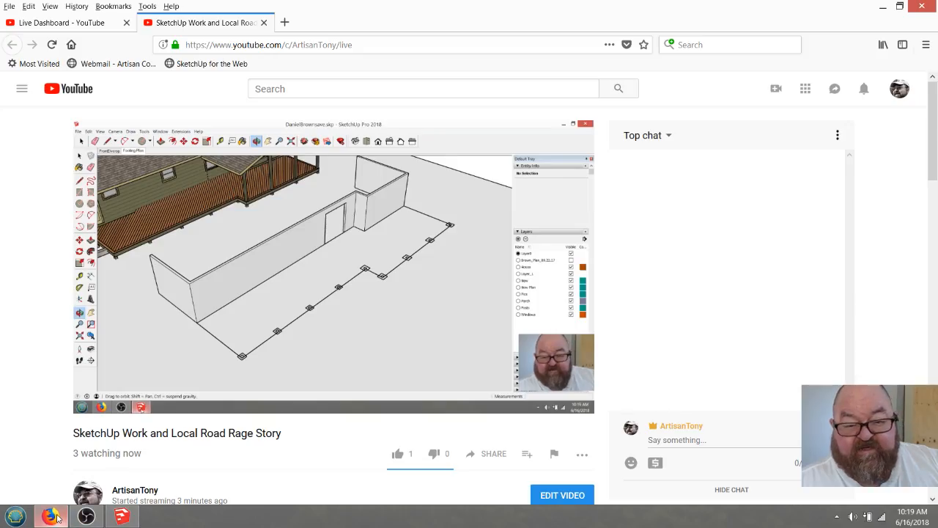
click(58, 517)
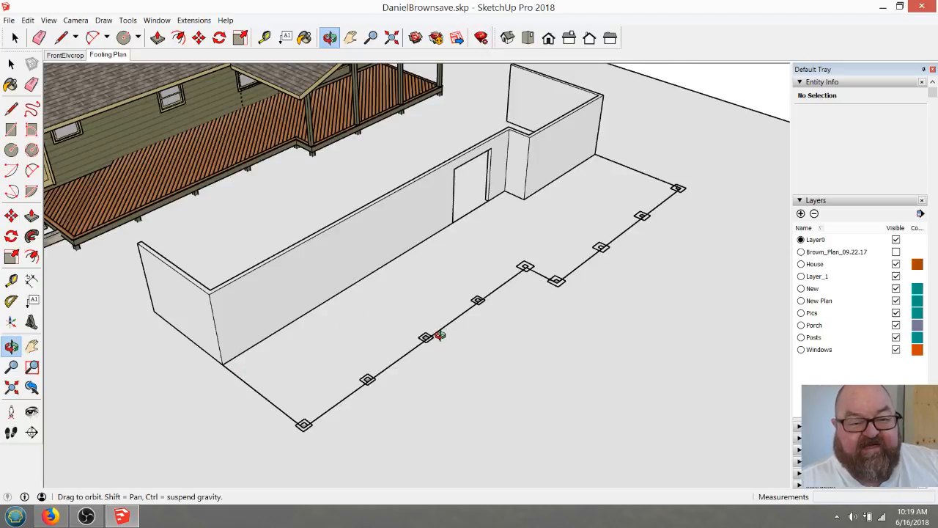
Select the porch outline edges together with all the post footings along them in front of the freestanding wall.
click(11, 64)
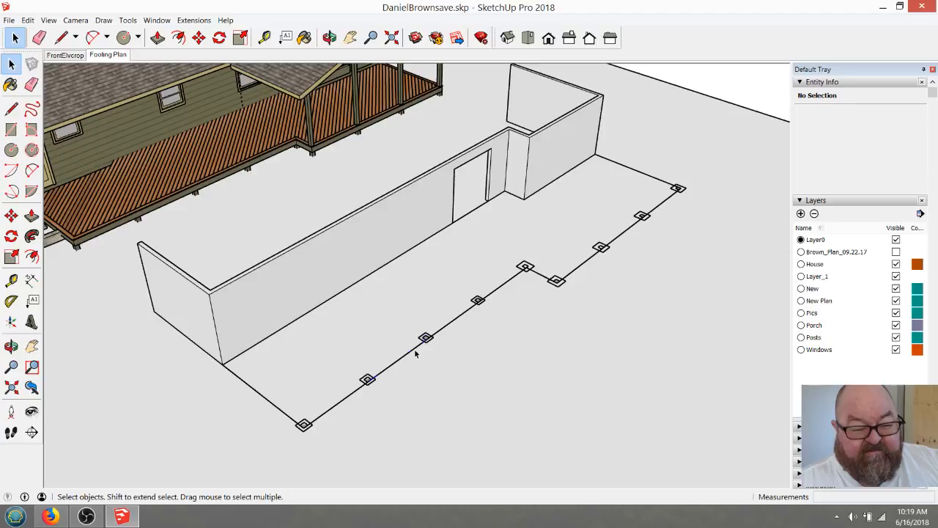
click(413, 348)
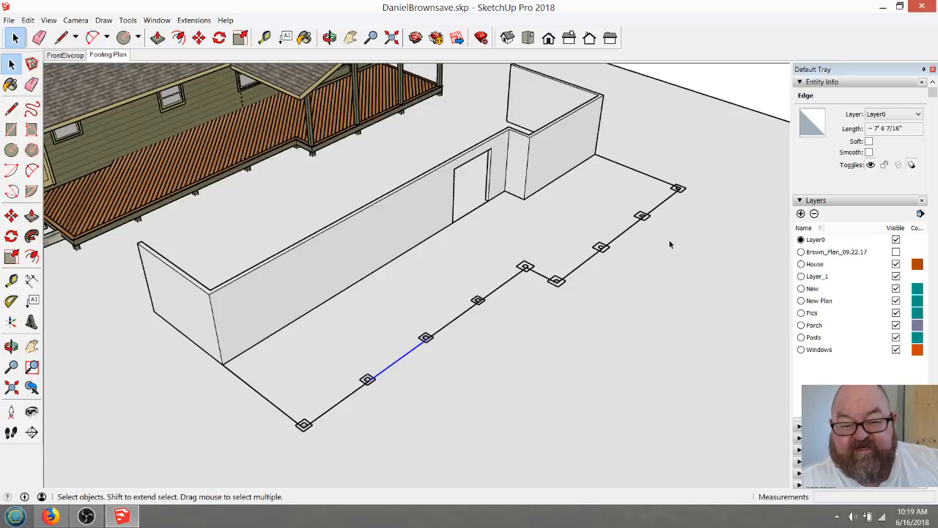
drag(646, 183, 633, 155)
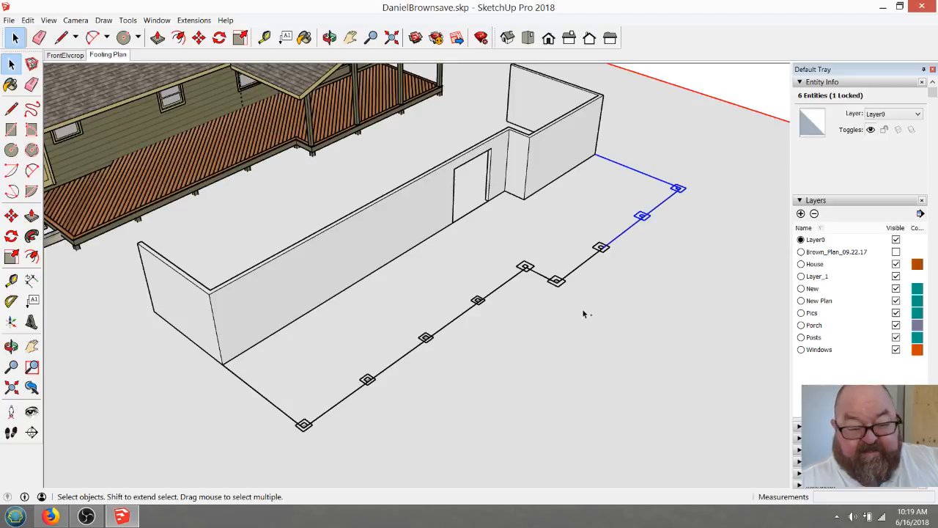
shift+drag(510, 229, 510, 230)
shift+drag(496, 350, 406, 303)
shift+drag(352, 447, 283, 403)
shift+drag(379, 430, 346, 350)
scroll(436, 354, up, 5)
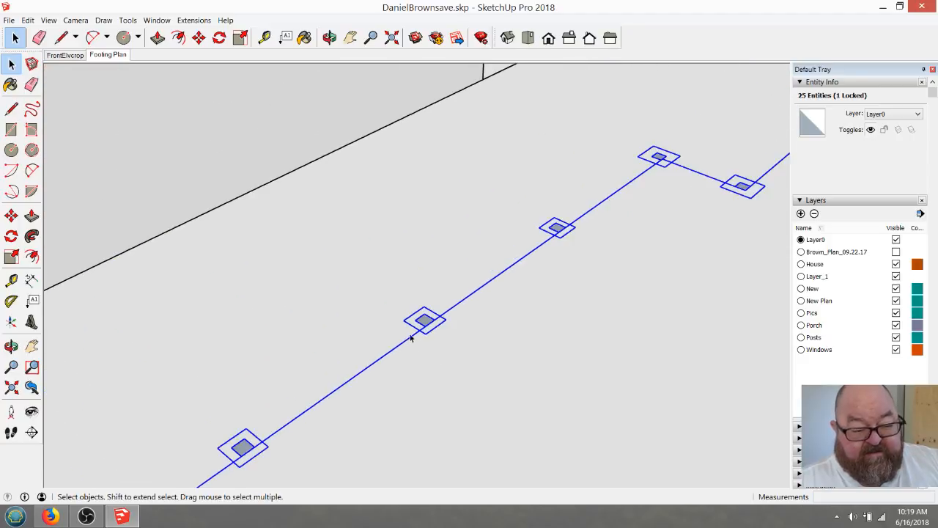
scroll(375, 347, down, 5)
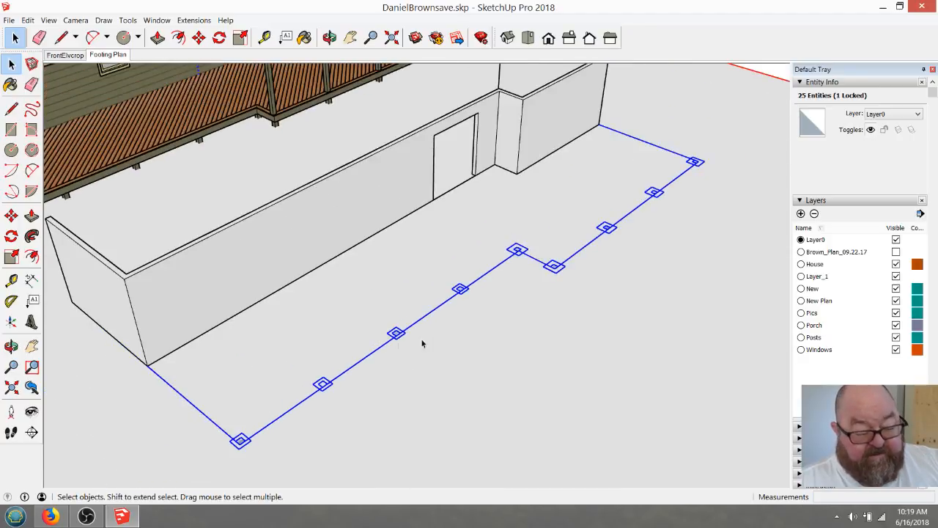
Combine the selected outline edges and post footings into one group and select it to check the grouping.
drag(717, 227, 632, 130)
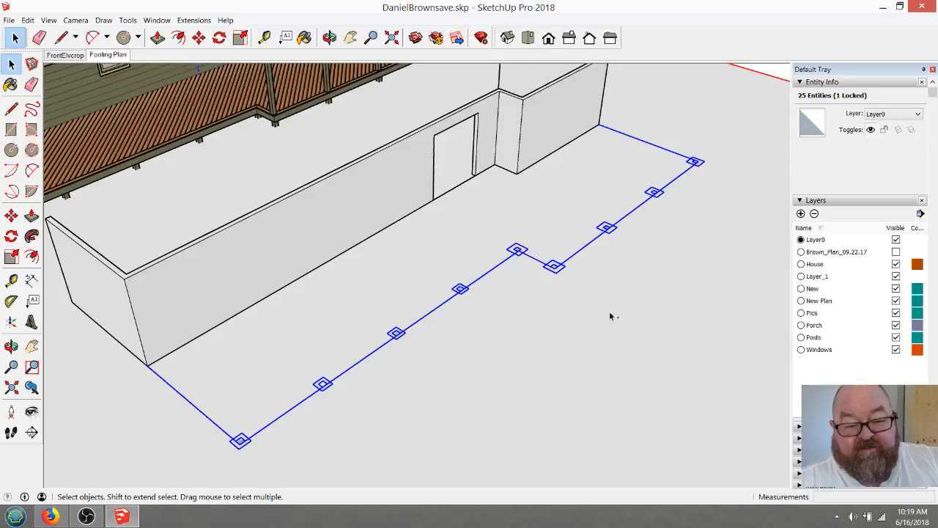
drag(481, 231, 480, 230)
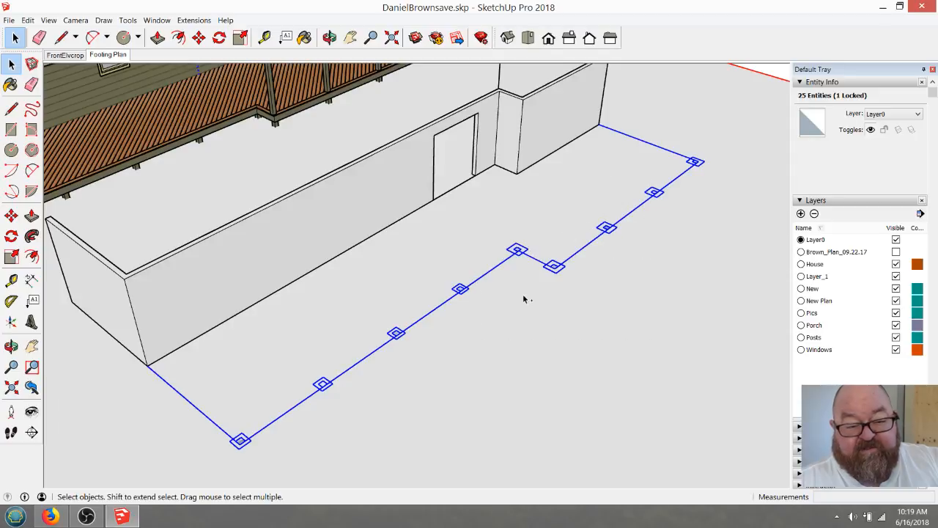
drag(596, 335, 452, 236)
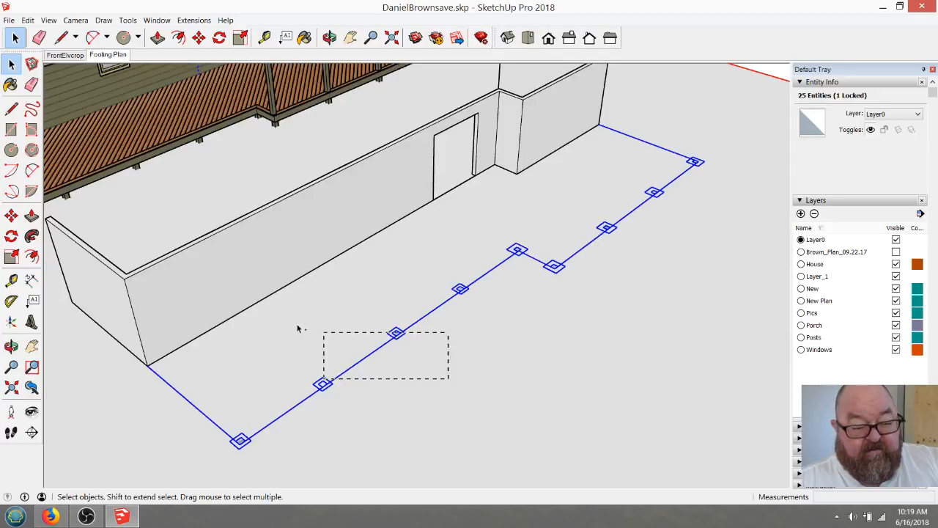
scroll(348, 429, down, 2)
drag(342, 440, 242, 346)
right_click(385, 337)
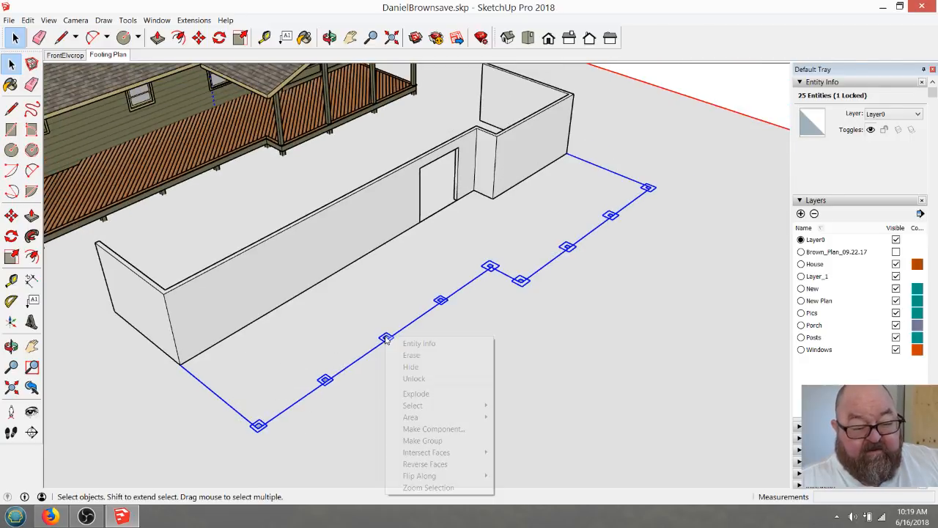
click(421, 441)
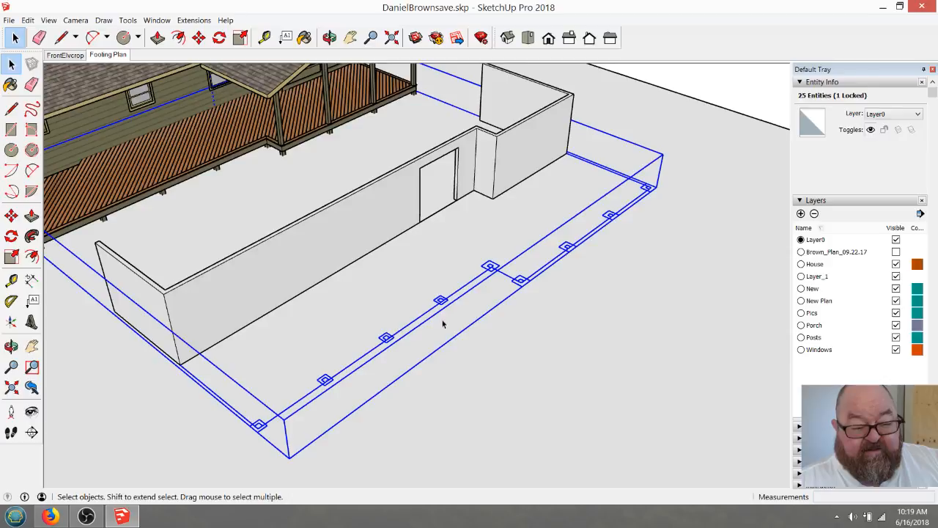
click(586, 310)
click(532, 276)
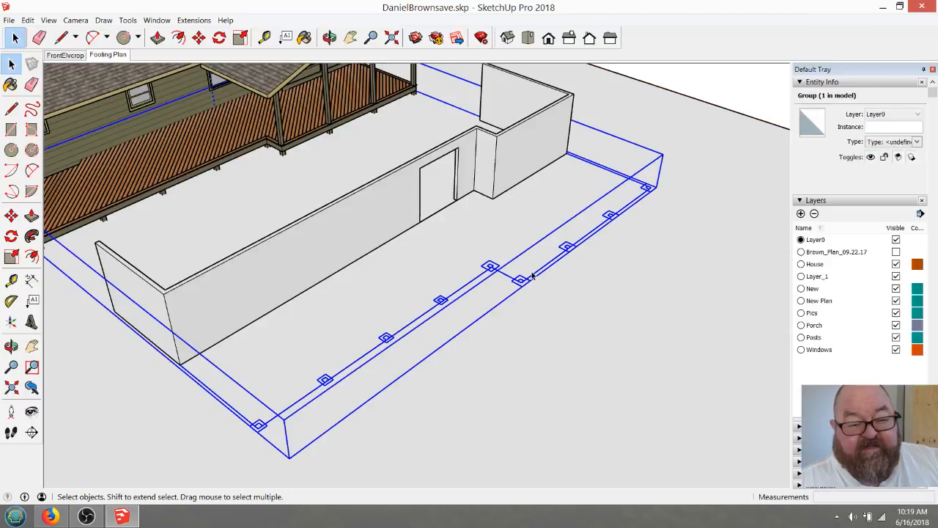
click(571, 314)
Trace the porch outline with the Line tool from the wall's near corner past the footings to the outer footing at the jog.
scroll(544, 272, down, 3)
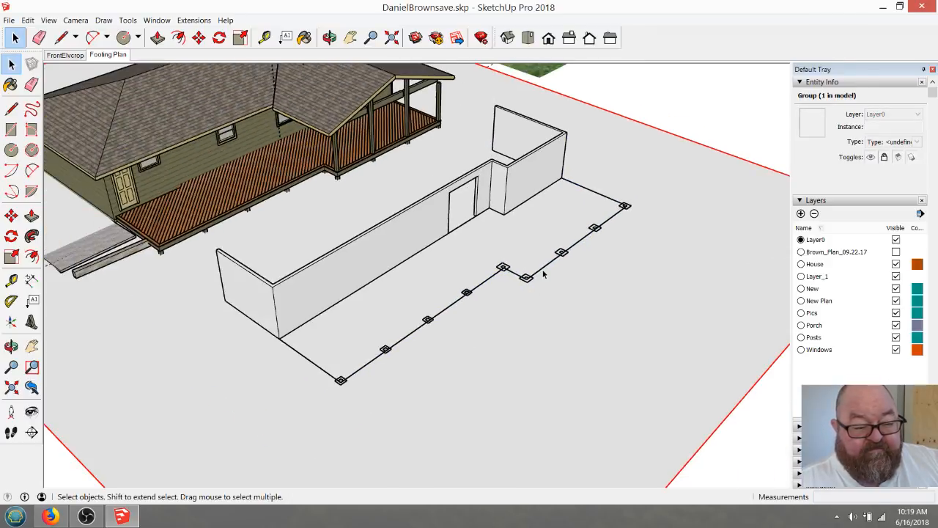
scroll(419, 415, up, 2)
scroll(419, 415, up, 1)
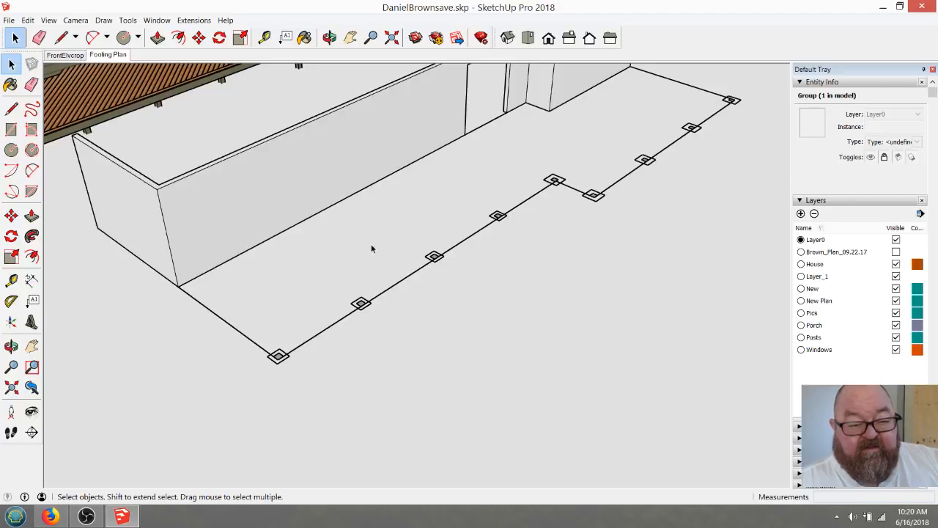
scroll(208, 314, up, 3)
click(63, 37)
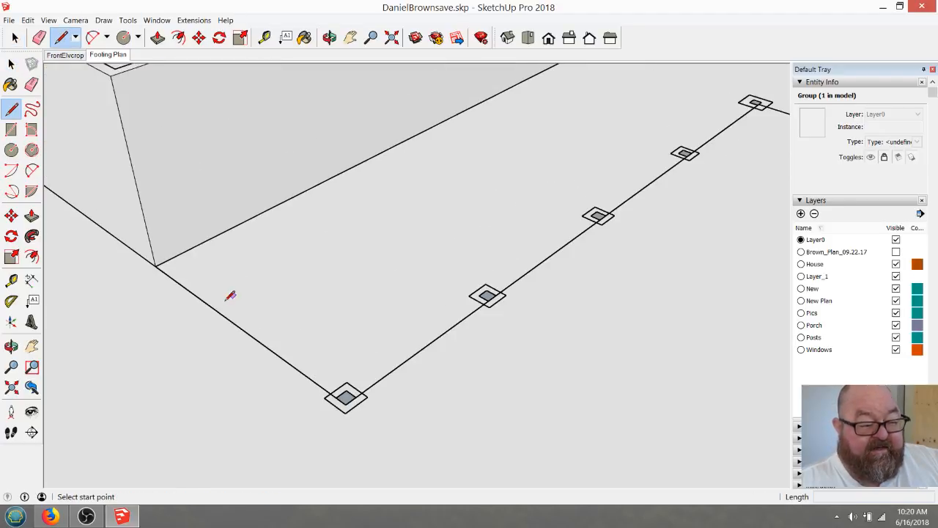
click(155, 266)
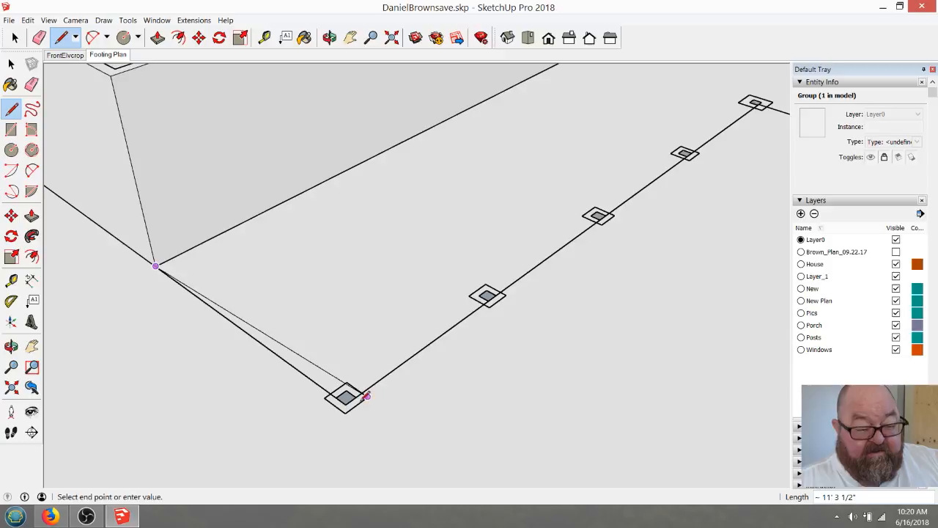
scroll(346, 398, down, 5)
scroll(652, 209, up, 5)
click(548, 222)
click(675, 282)
scroll(402, 268, down, 5)
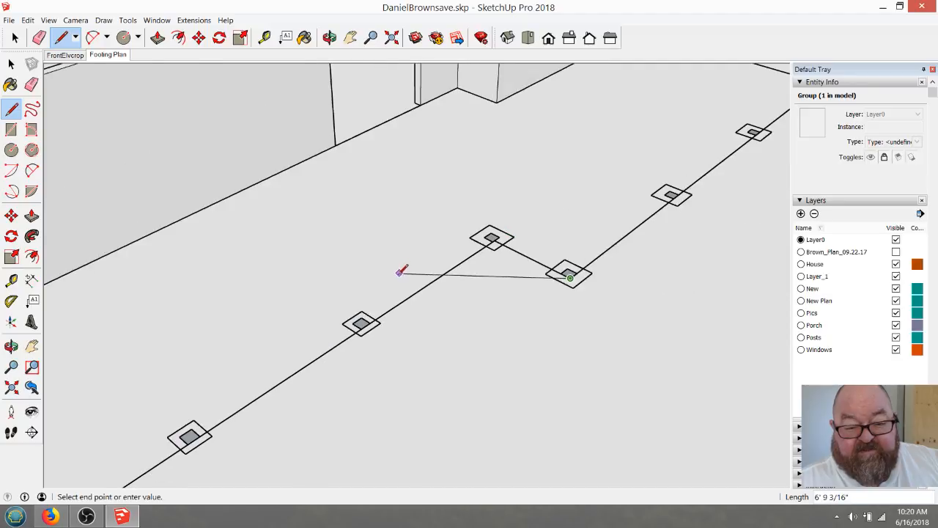
scroll(644, 176, up, 4)
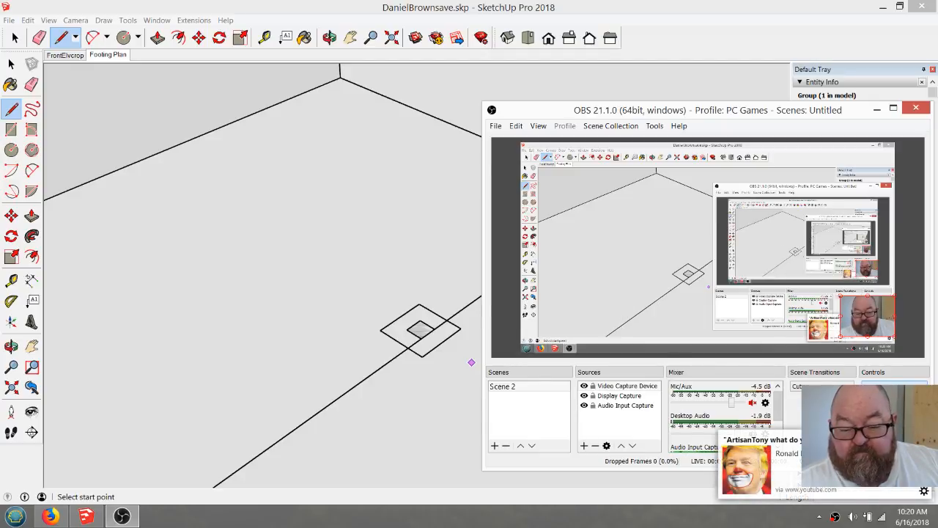
Return from OBS to SketchUp and trace a line from the far corner footing's post to the wall's base corner.
click(471, 362)
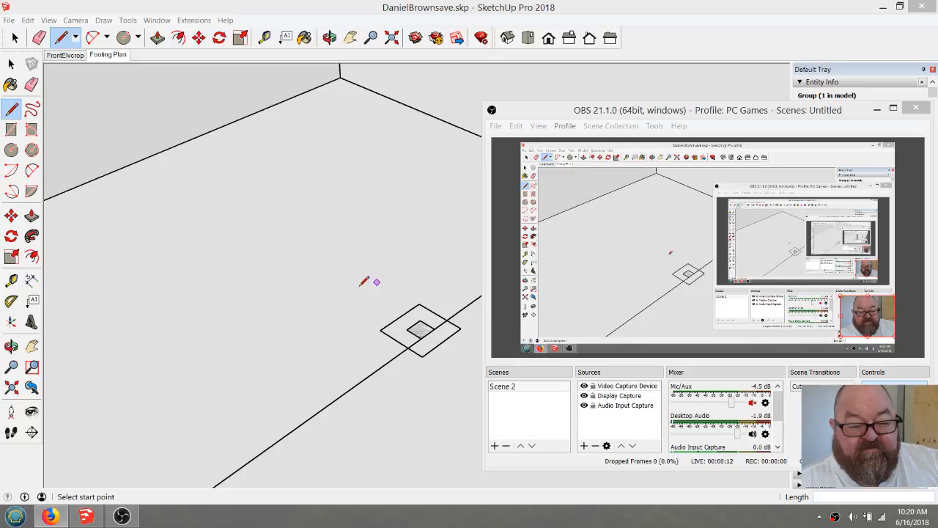
click(11, 65)
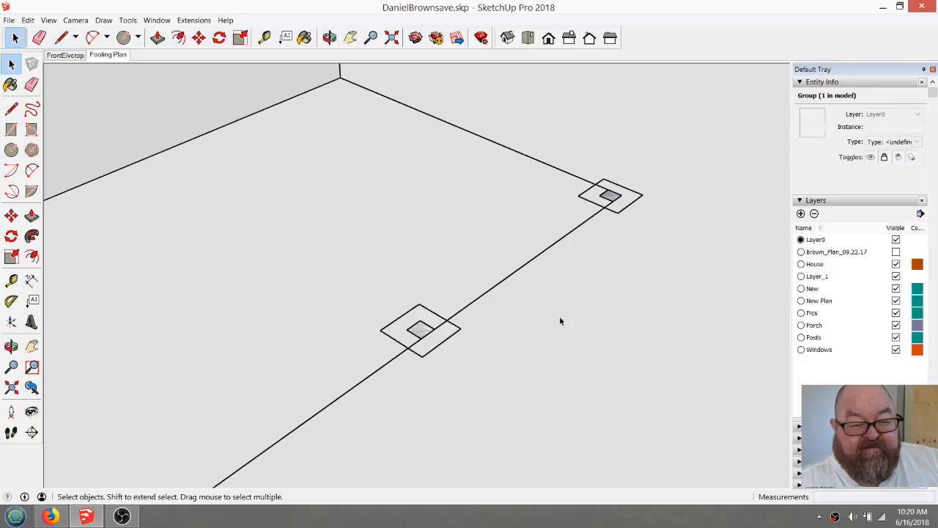
scroll(560, 312, down, 2)
click(62, 37)
scroll(545, 125, up, 3)
click(695, 364)
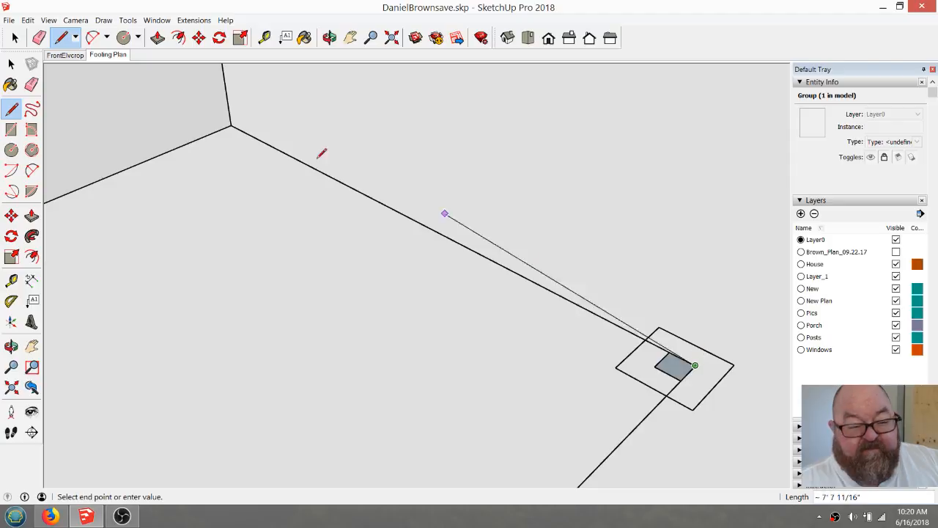
click(232, 126)
scroll(235, 121, down, 6)
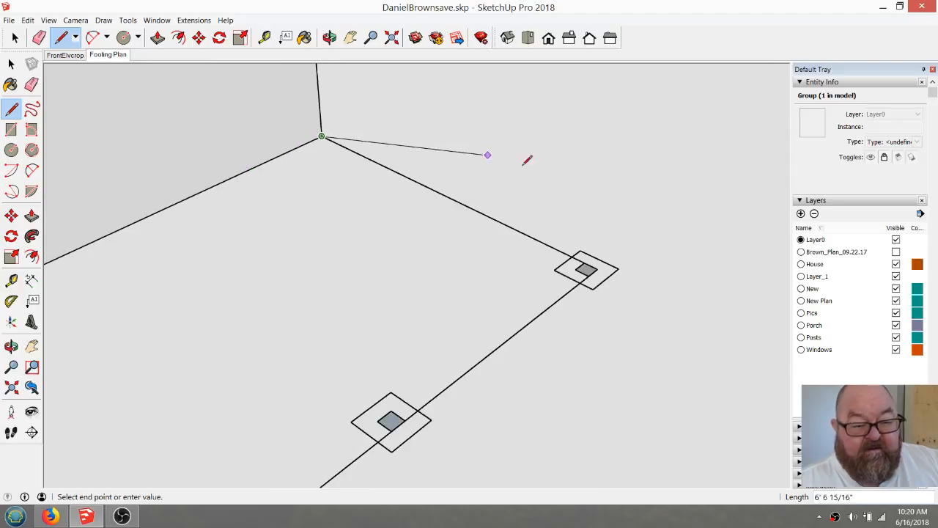
scroll(579, 176, down, 5)
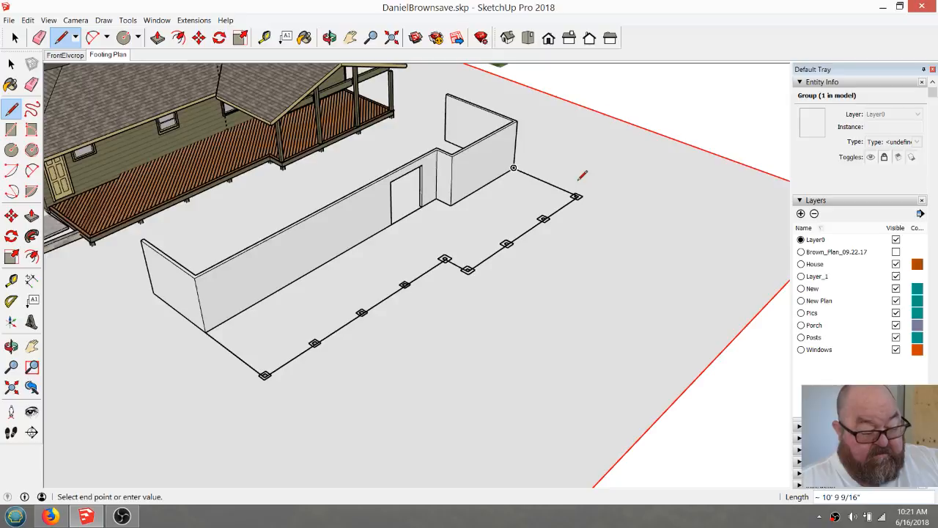
Close the porch outline with a line between the wall's far base corner and the far corner footing.
click(569, 191)
scroll(345, 326, up, 2)
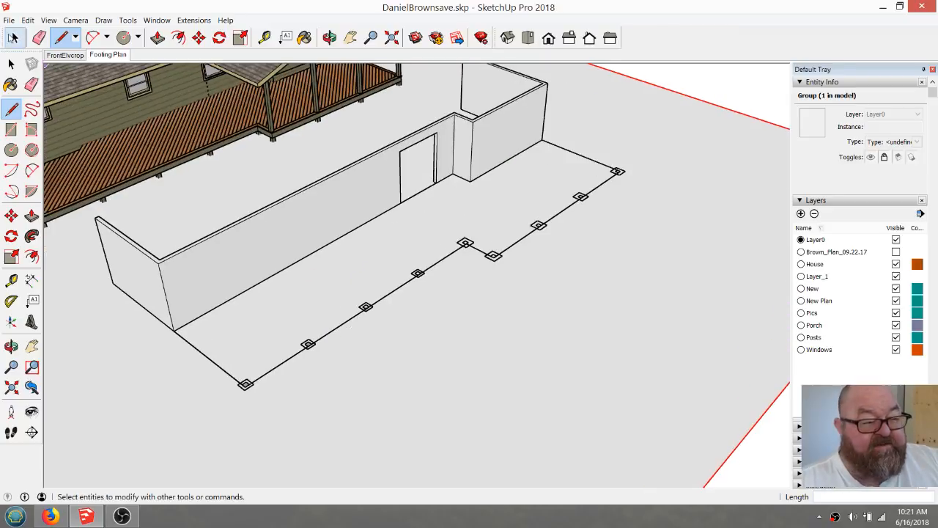
click(15, 37)
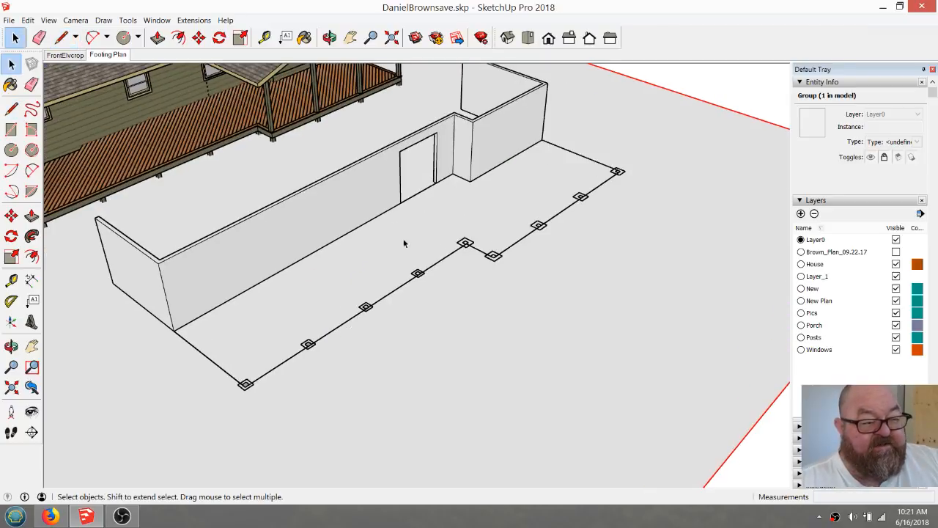
Select the grouped post footings and add a new layer named Foundation.
click(466, 244)
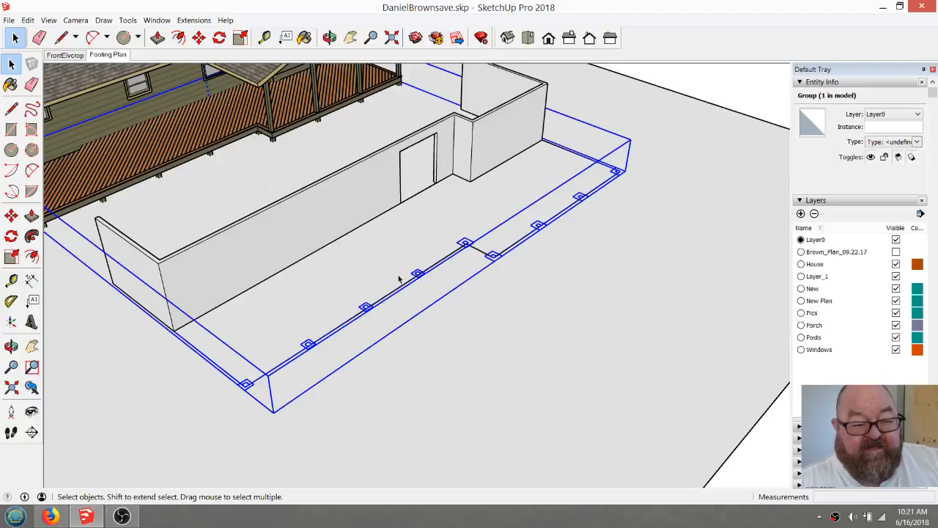
click(800, 214)
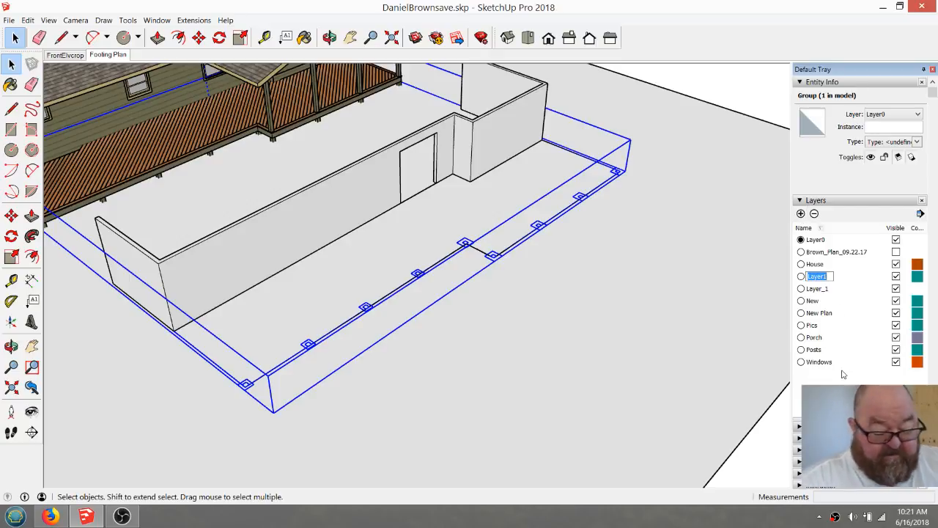
text(Foundation)
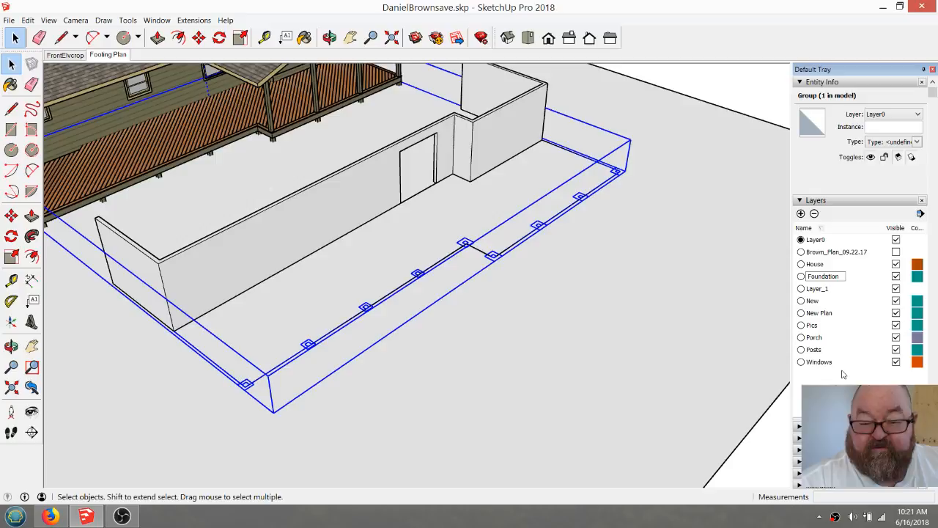
key(Return)
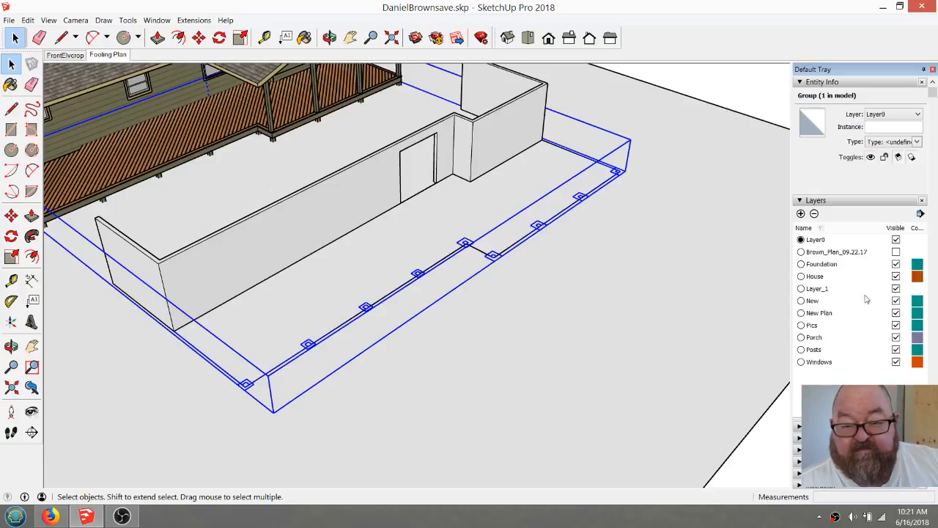
Assign the footing group to the Foundation layer, hide that layer, and select the long outline edge left in view.
click(917, 115)
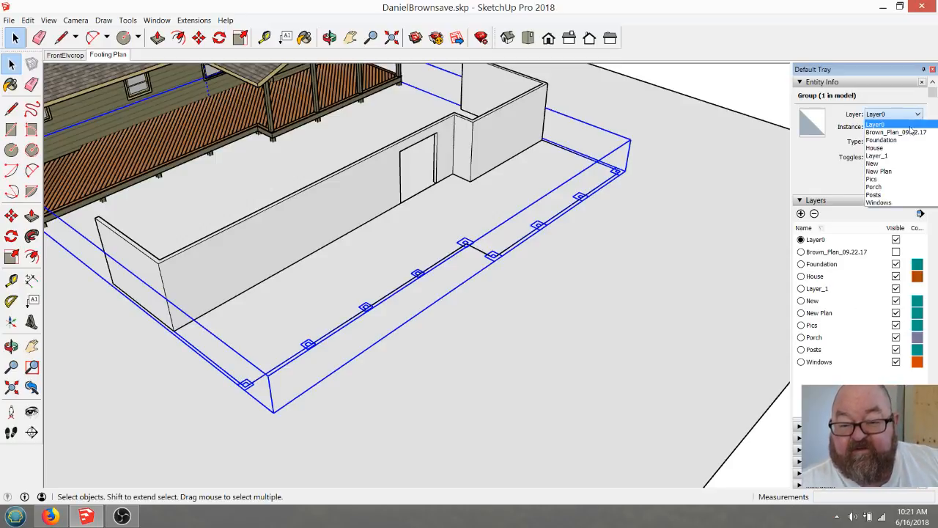
click(882, 140)
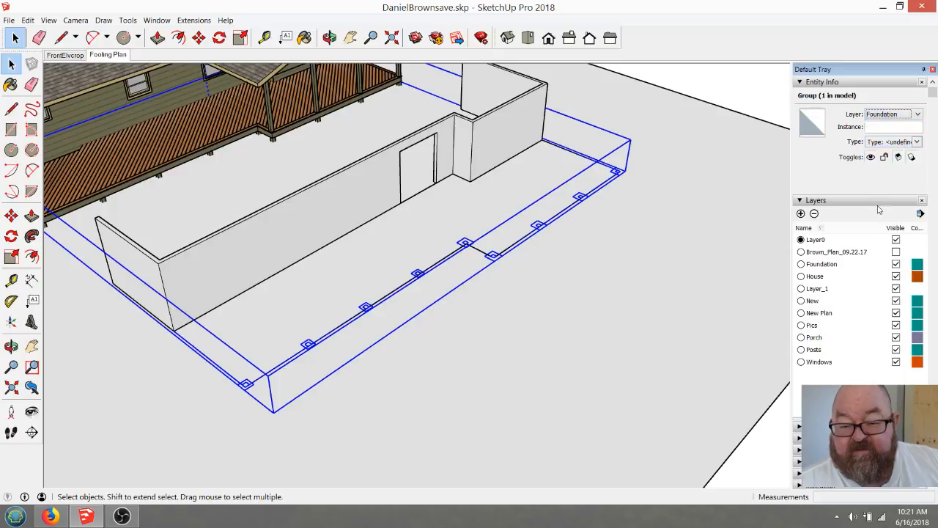
click(896, 263)
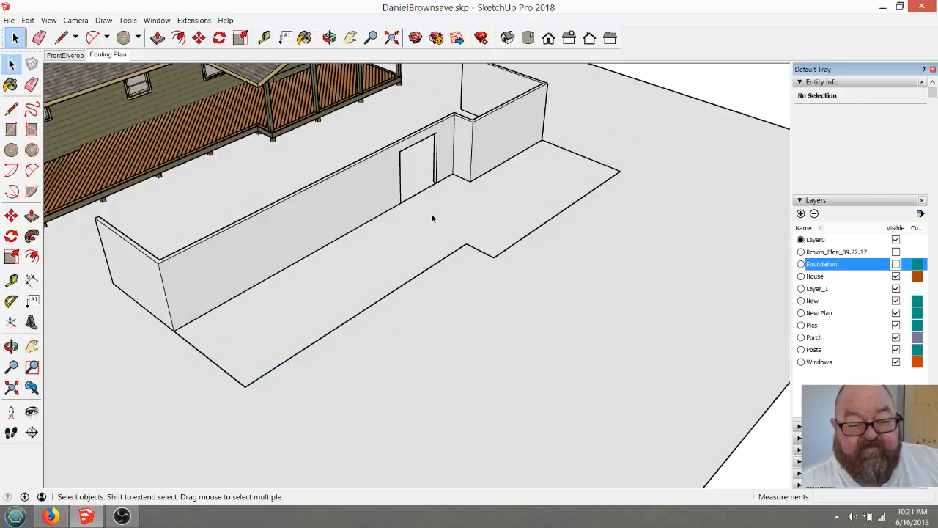
click(266, 372)
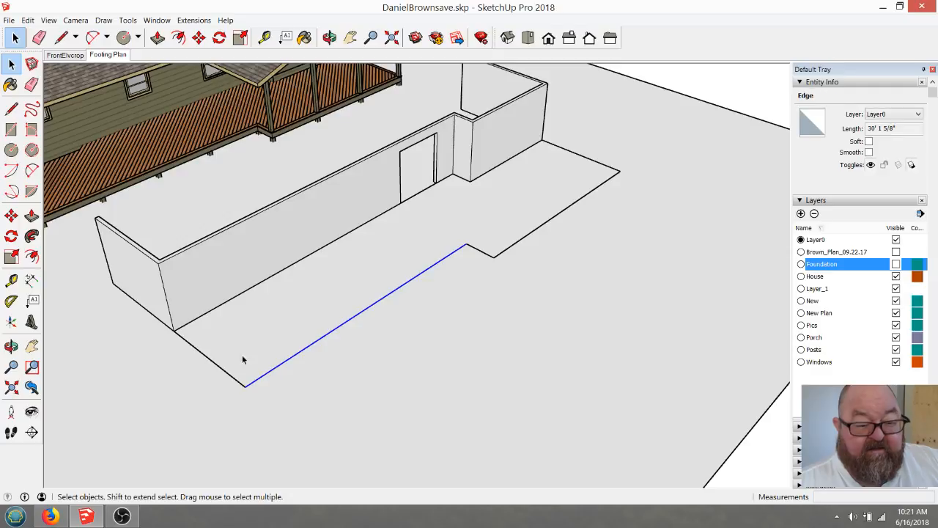
Place guides 1.5" inside the porch outline, parallel to its near end edge and its long front edge.
scroll(218, 359, up, 2)
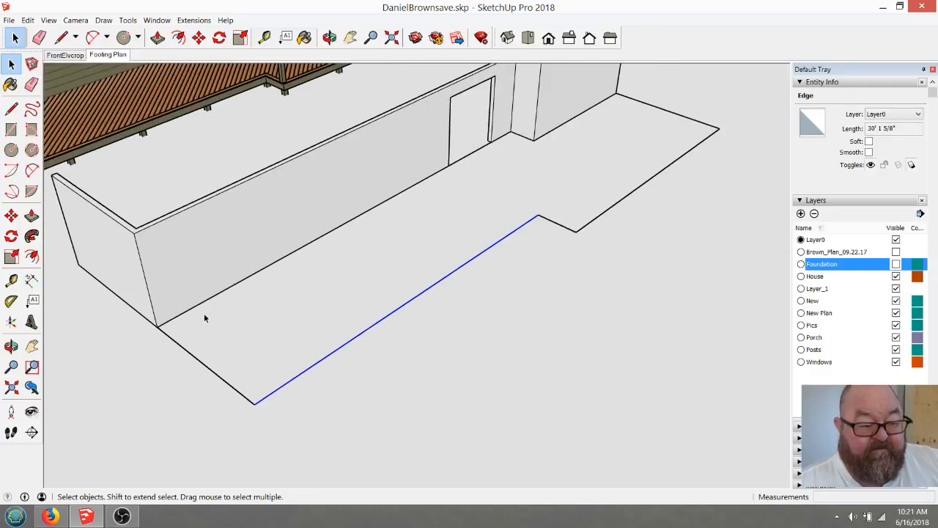
click(265, 37)
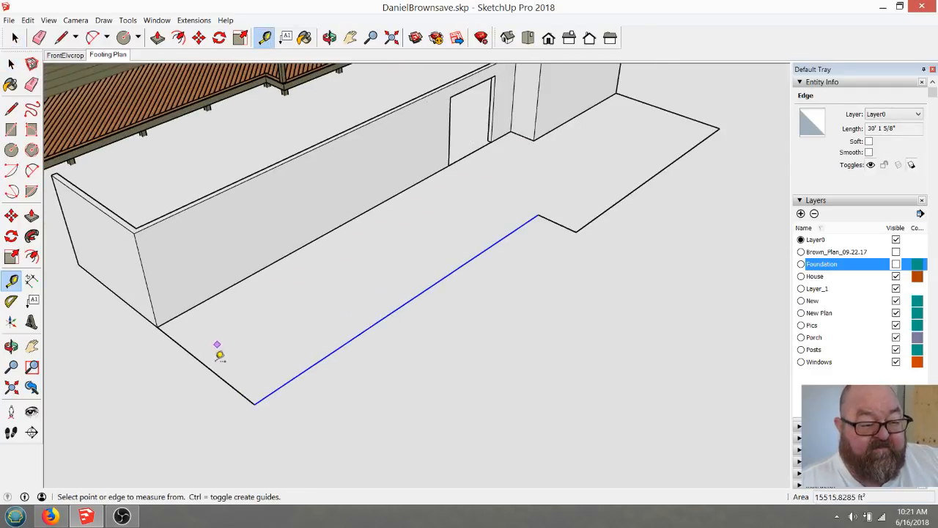
scroll(220, 376, up, 3)
click(219, 379)
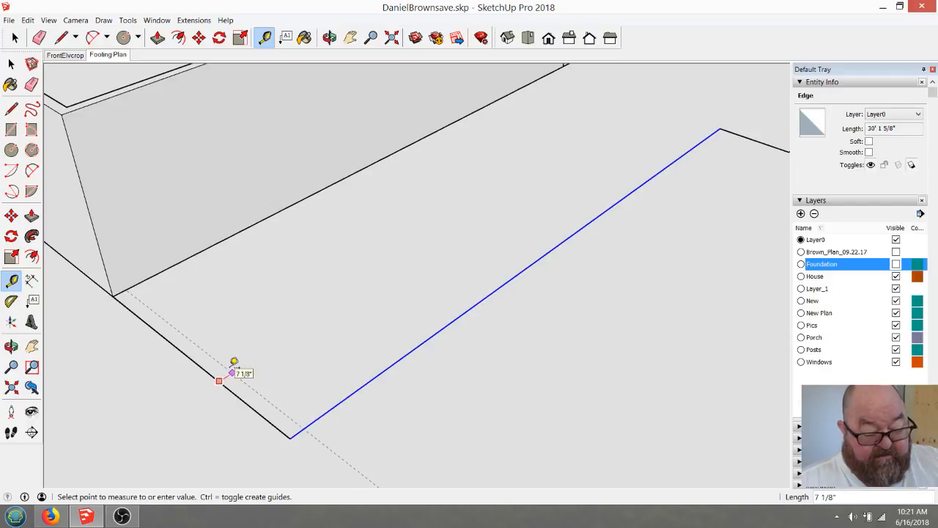
key(Return)
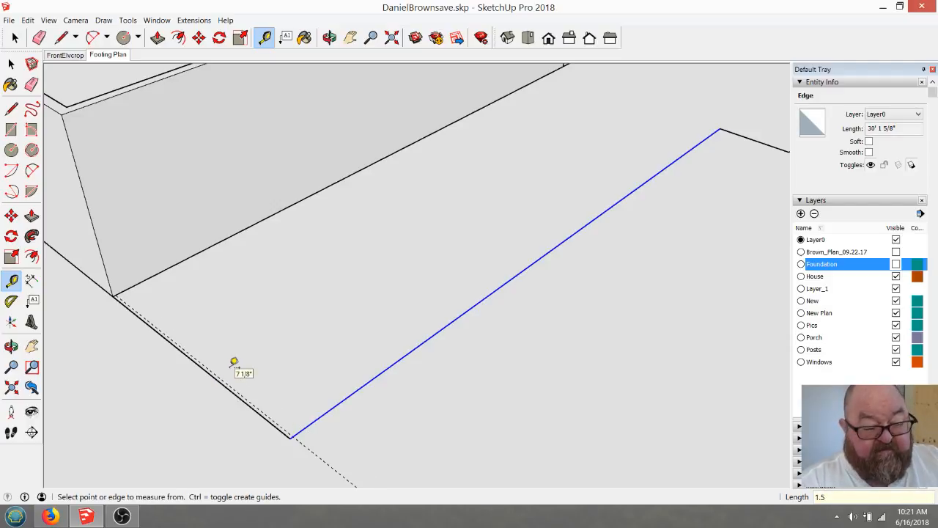
click(340, 401)
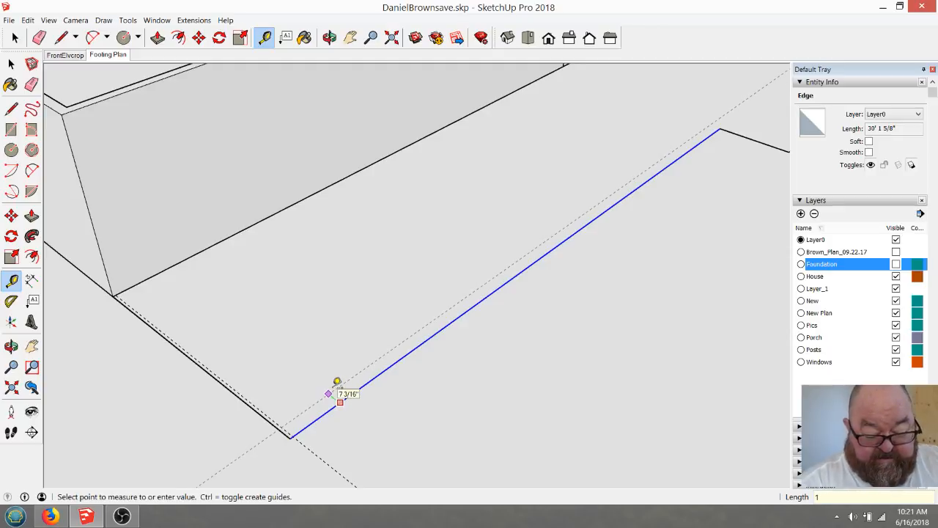
text(1.5)
key(Return)
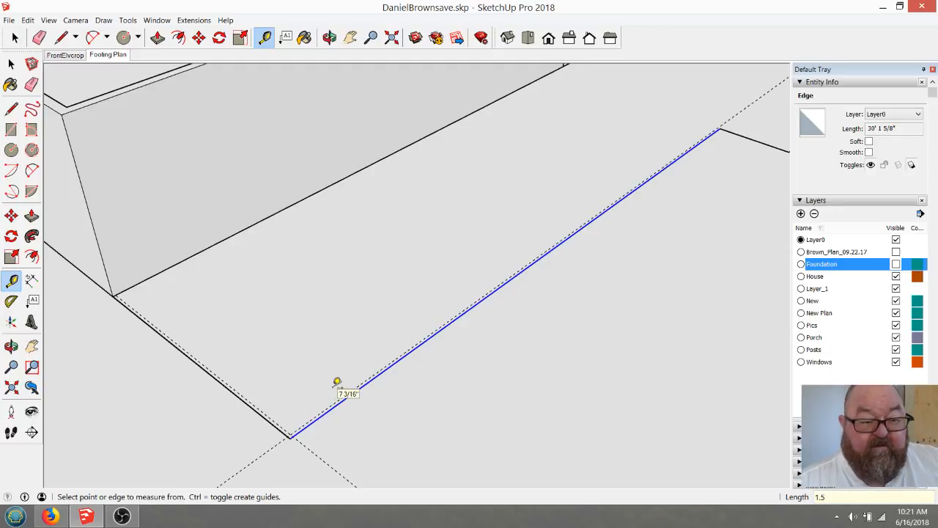
Place guides offset 1.5" from the short edge at the jog and from the outer front edge beyond it.
scroll(336, 381, down, 2)
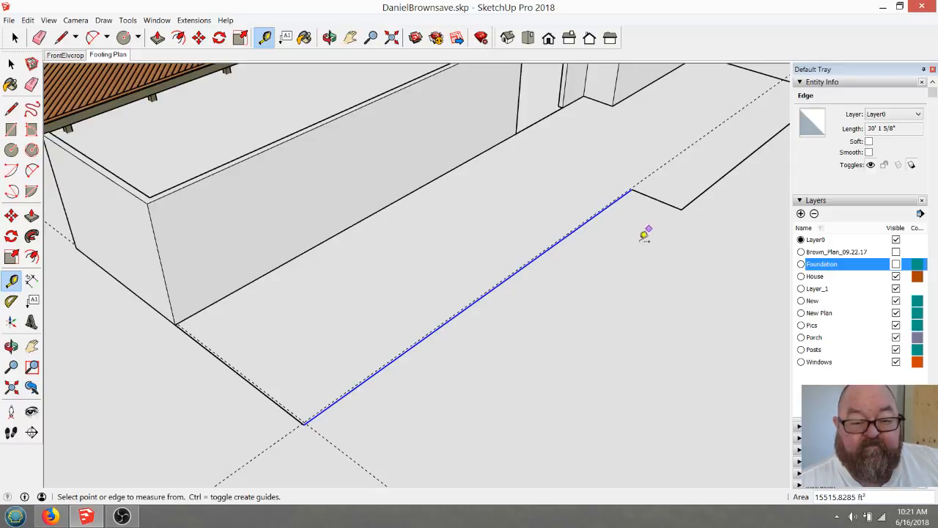
scroll(494, 357, down, 1)
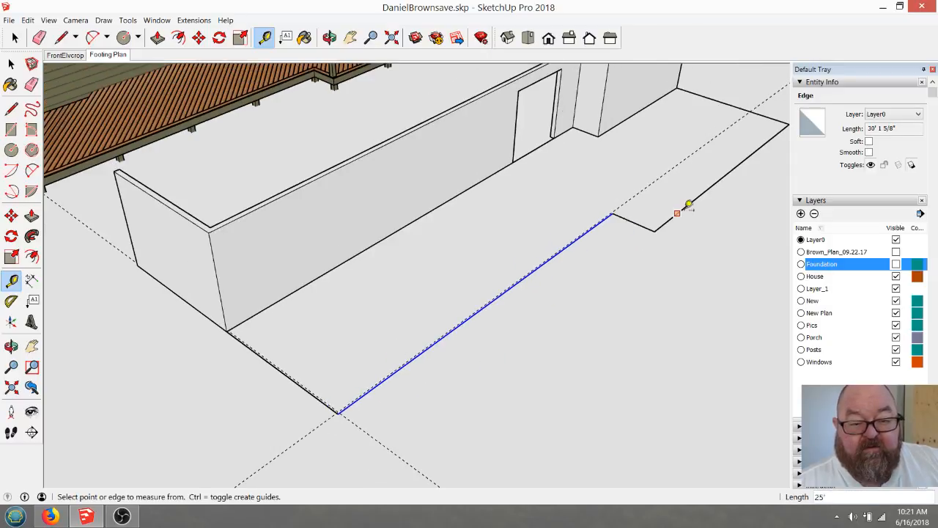
scroll(689, 205, up, 3)
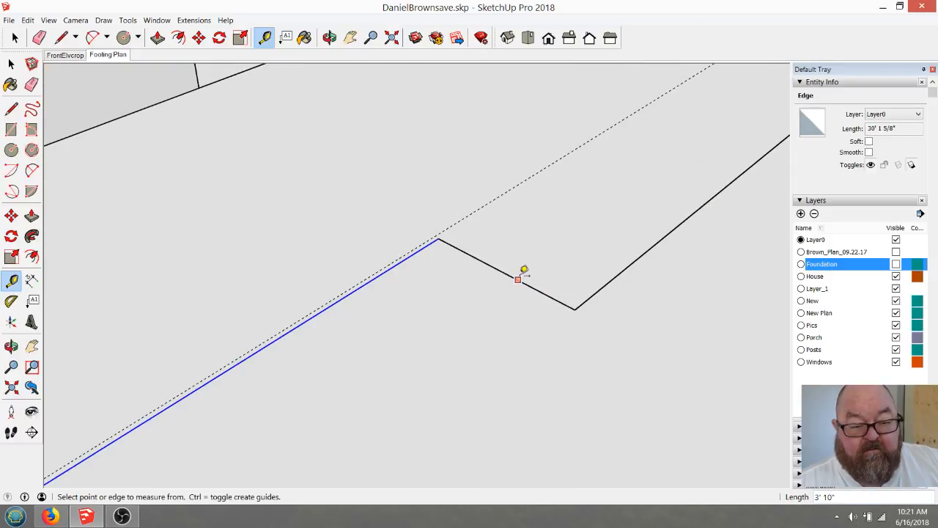
click(518, 279)
text(1.)
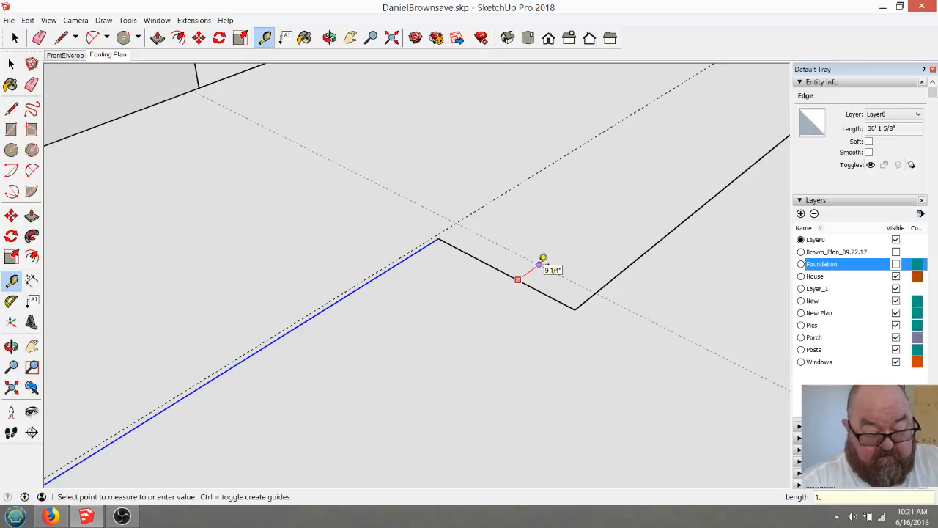
text(5)
key(Return)
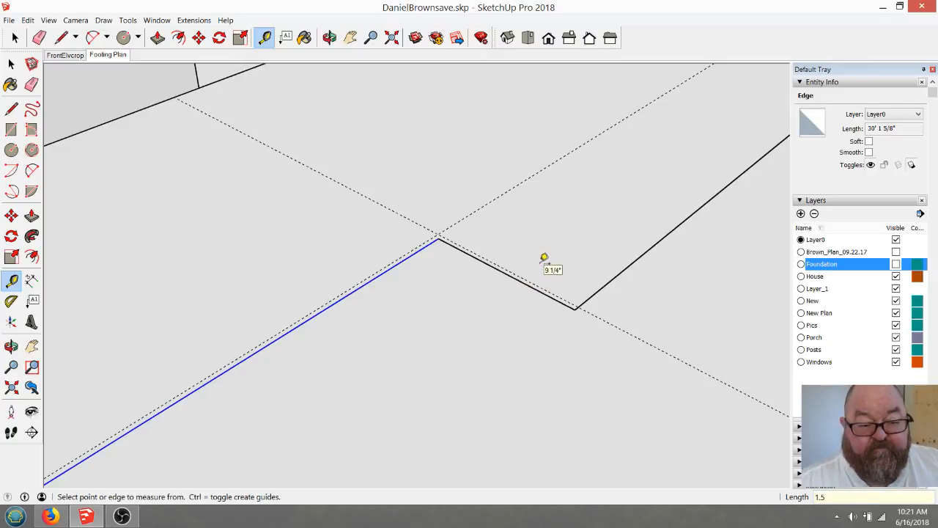
click(642, 253)
text(1.)
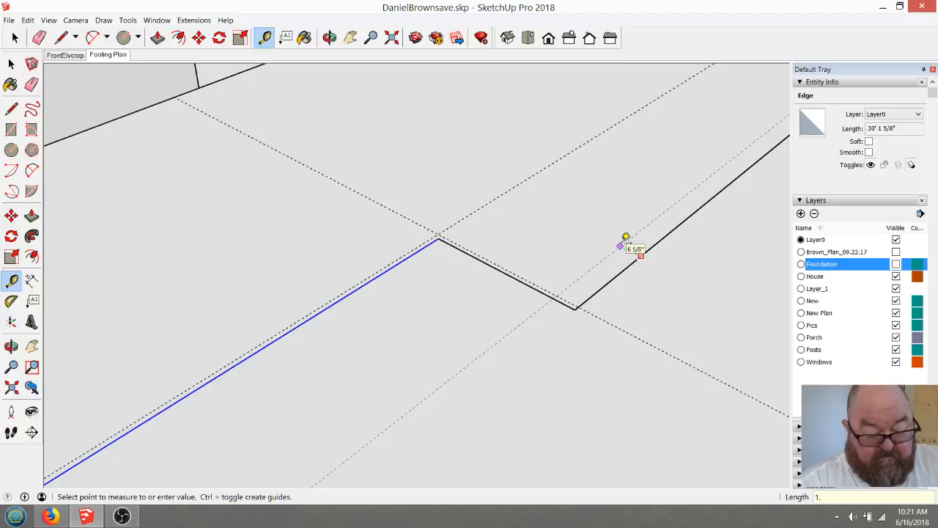
text(5)
key(Return)
Place a guide 1.5" inside the porch outline's far end edge, running out from the wall corner.
scroll(601, 381, down, 6)
scroll(726, 171, up, 4)
click(669, 243)
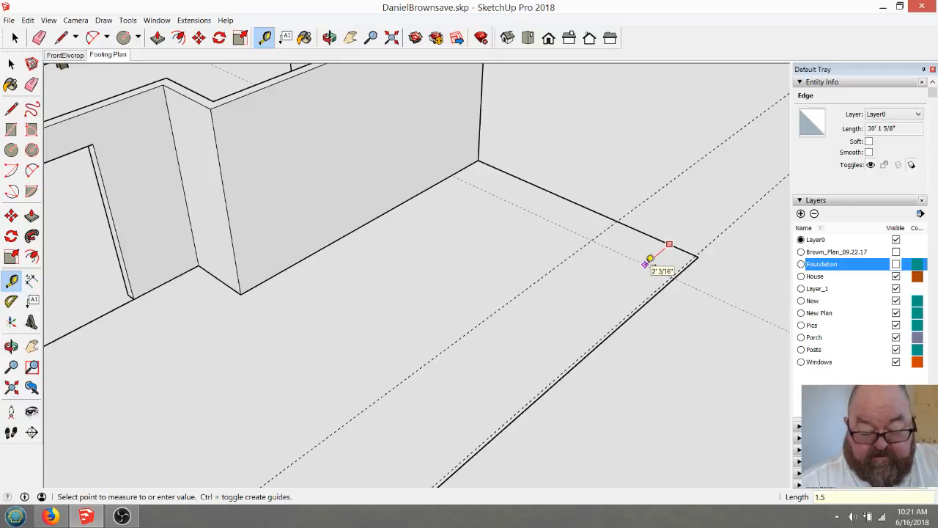
click(649, 260)
scroll(595, 177, up, 4)
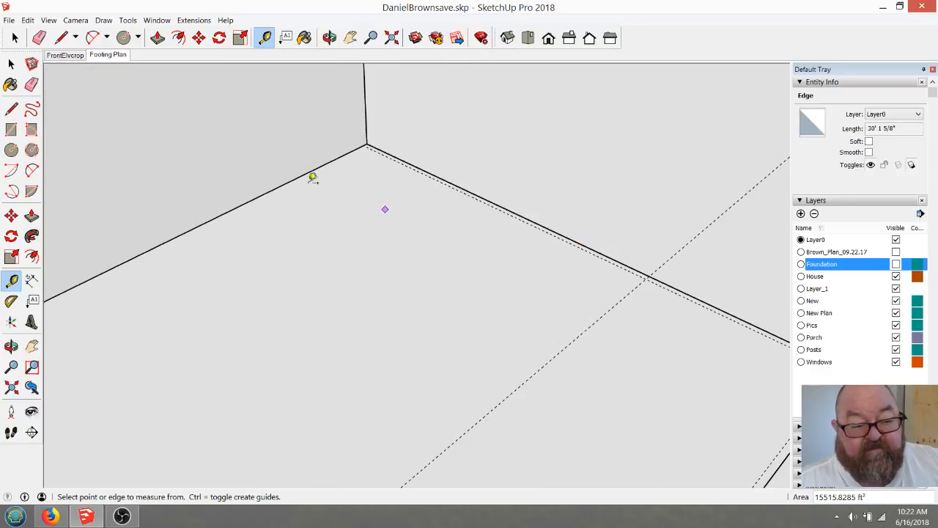
click(63, 38)
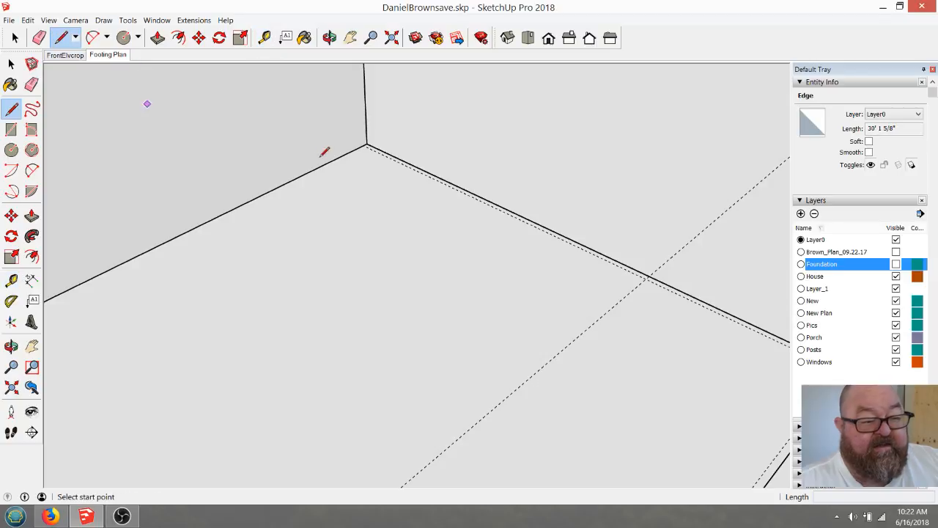
click(367, 143)
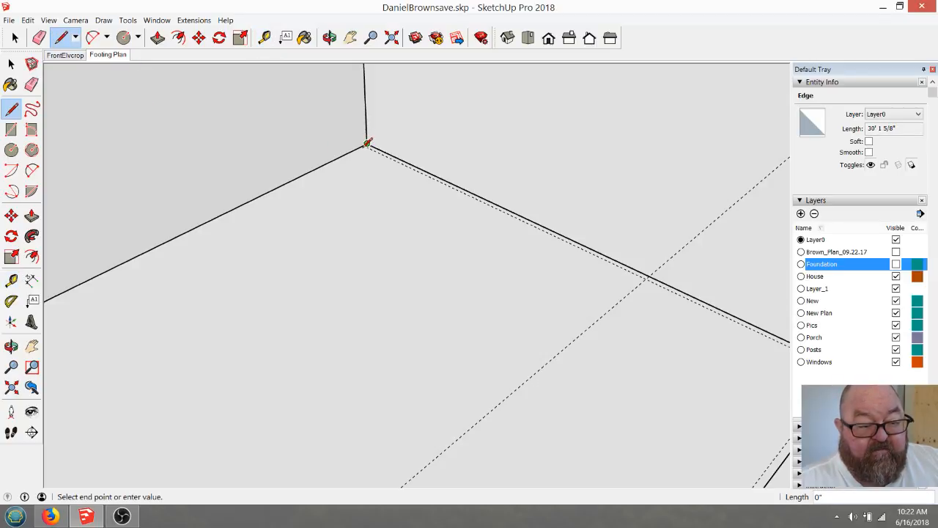
key(Escape)
scroll(533, 157, down, 2)
scroll(543, 158, down, 5)
Select the traced porch outline edges together with their guides and combine them into one group.
click(11, 64)
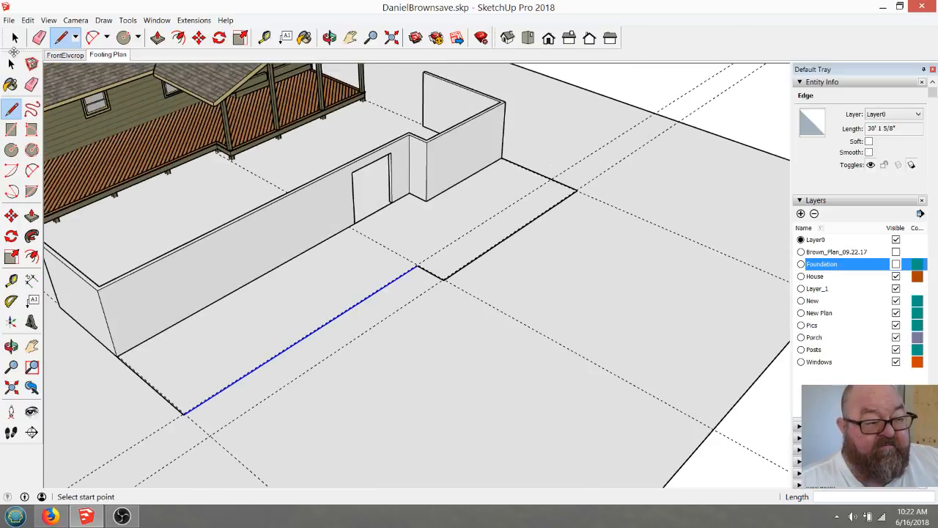
click(11, 64)
drag(98, 347, 222, 446)
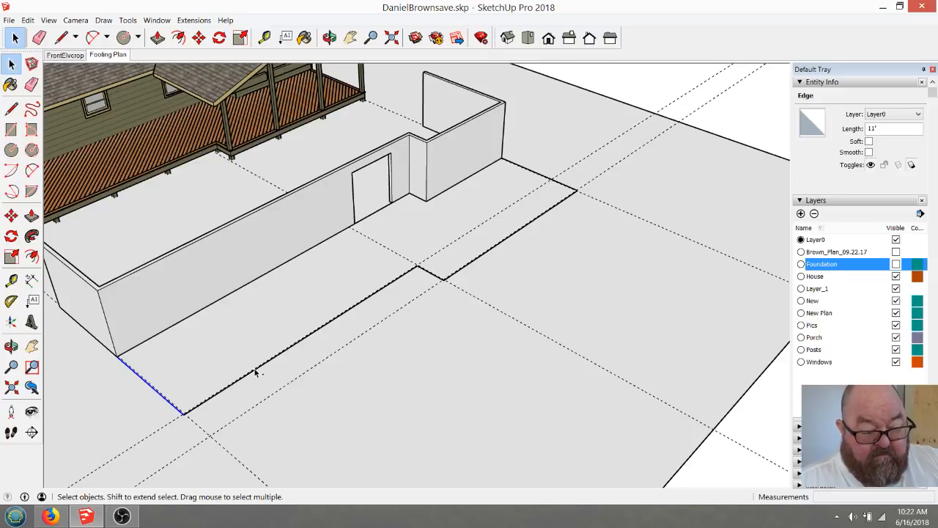
key(ctrl+a)
shift+drag(540, 164, 540, 166)
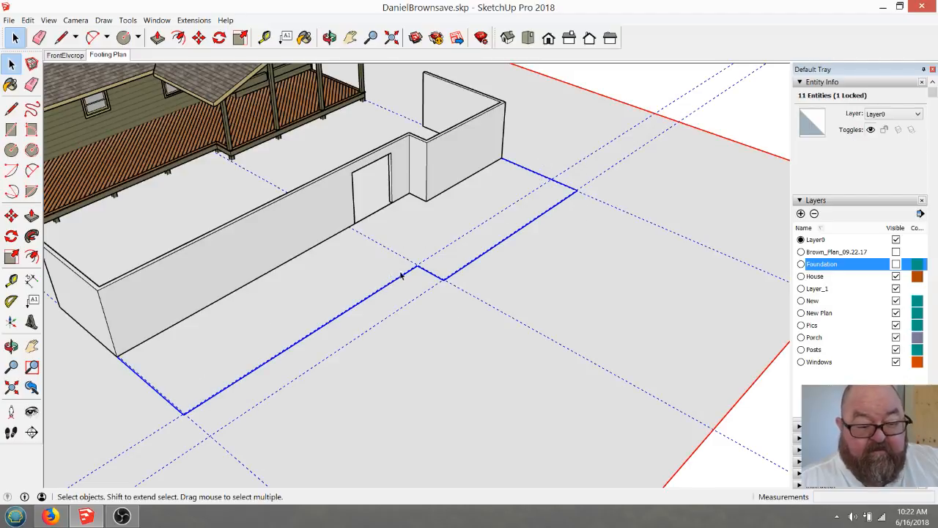
right_click(435, 277)
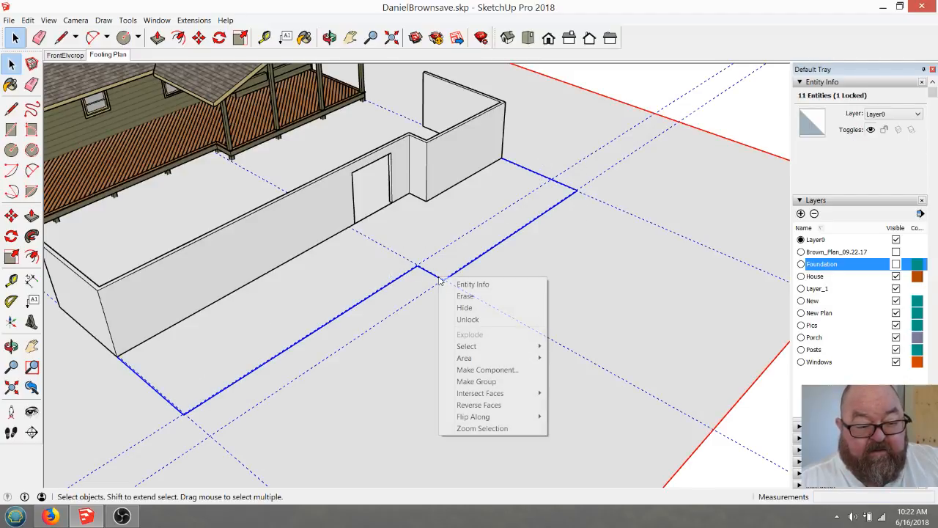
click(471, 381)
Open the porch outline group and outline the 1.5" wide far end member from the wall corner to the front guide.
scroll(545, 136, up, 6)
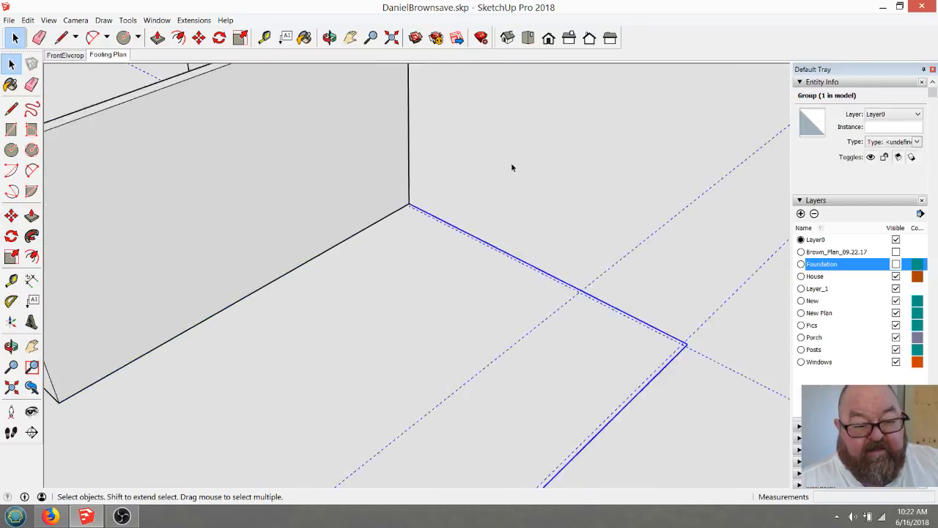
double_click(460, 262)
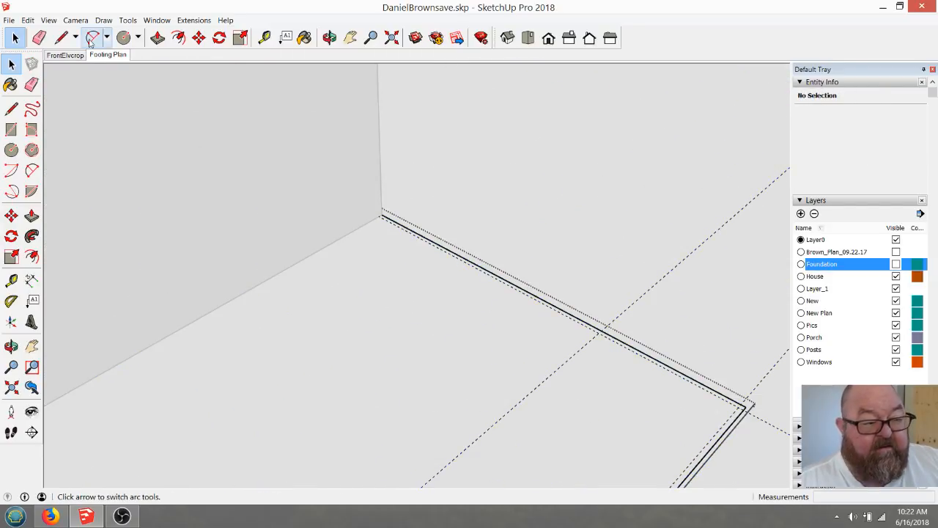
click(62, 37)
scroll(381, 217, up, 3)
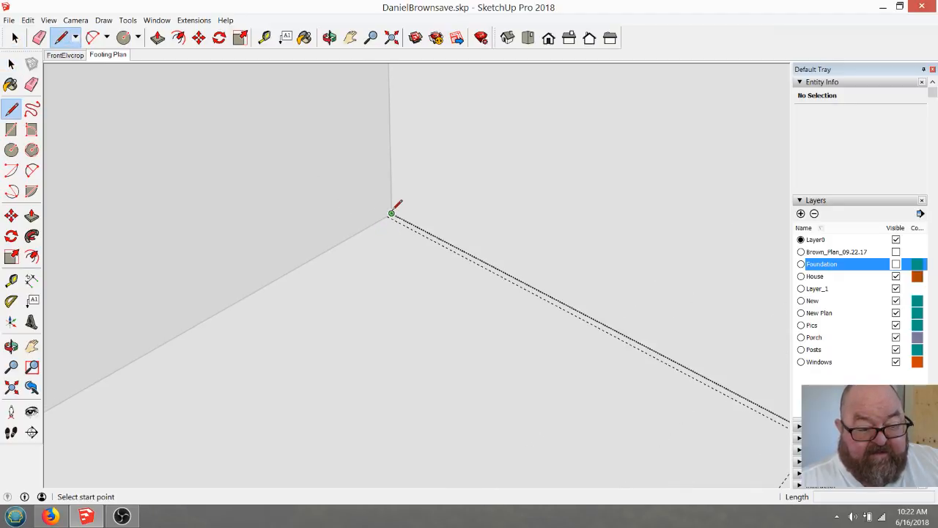
click(391, 214)
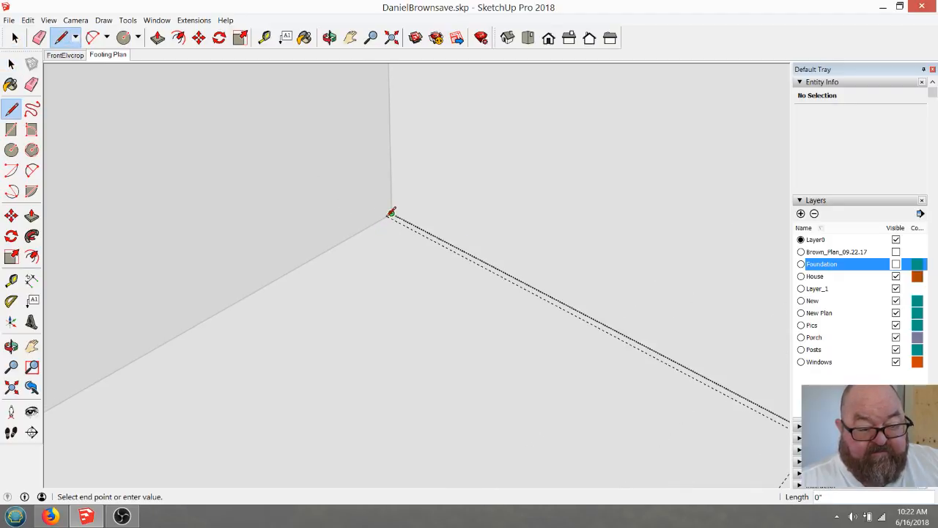
scroll(388, 218, up, 5)
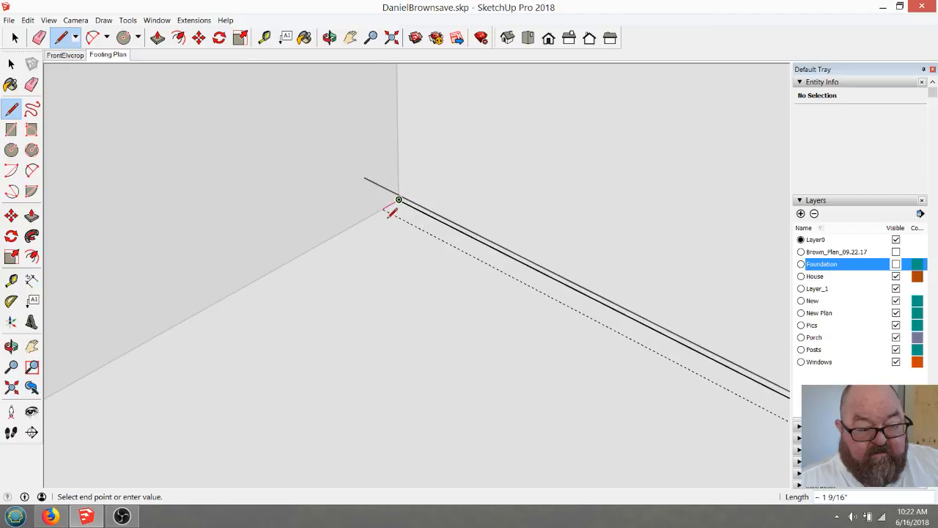
scroll(390, 209, down, 4)
scroll(391, 209, down, 1)
scroll(699, 425, up, 5)
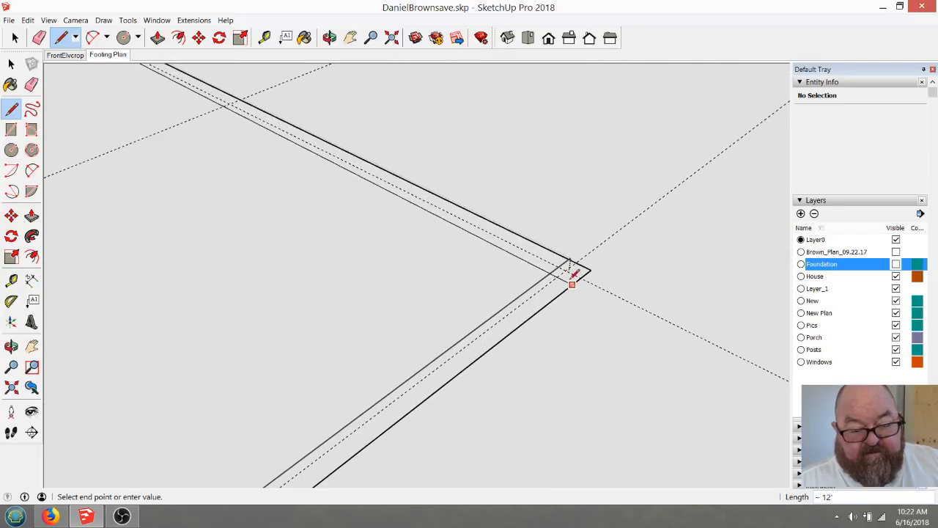
click(576, 262)
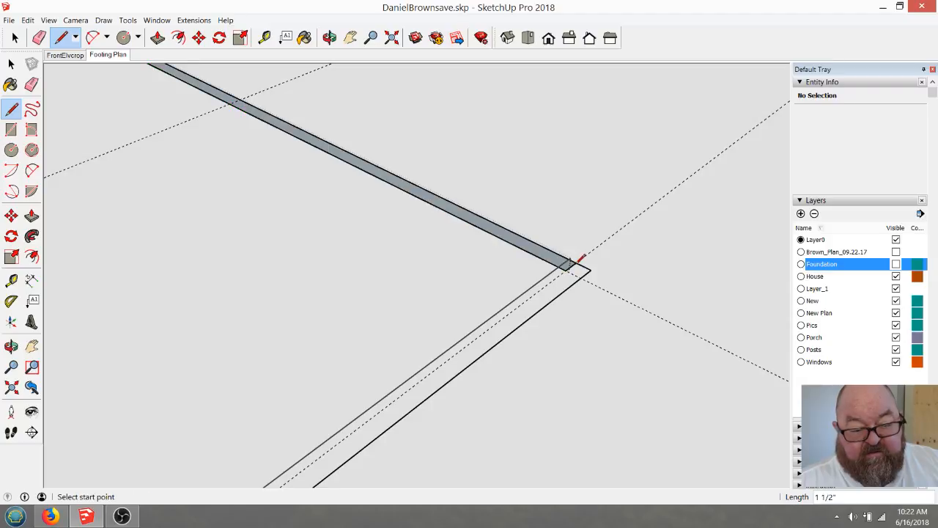
key(ctrl+z)
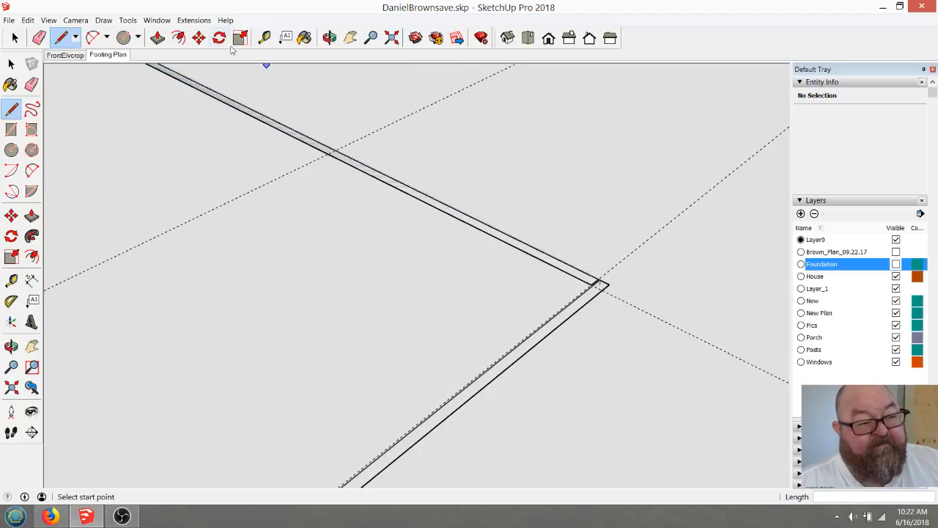
Push/Pull the far end member's face up to a height of 9 1/4".
click(198, 38)
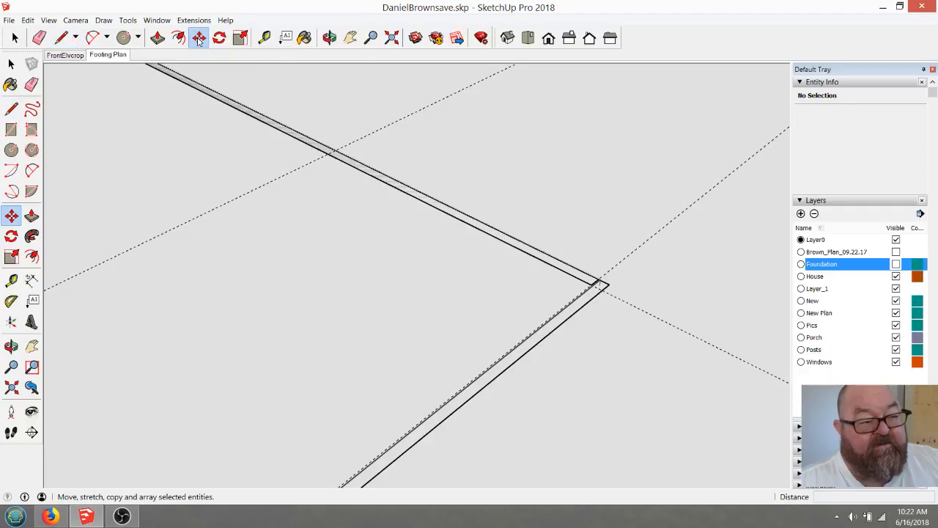
click(158, 38)
click(495, 235)
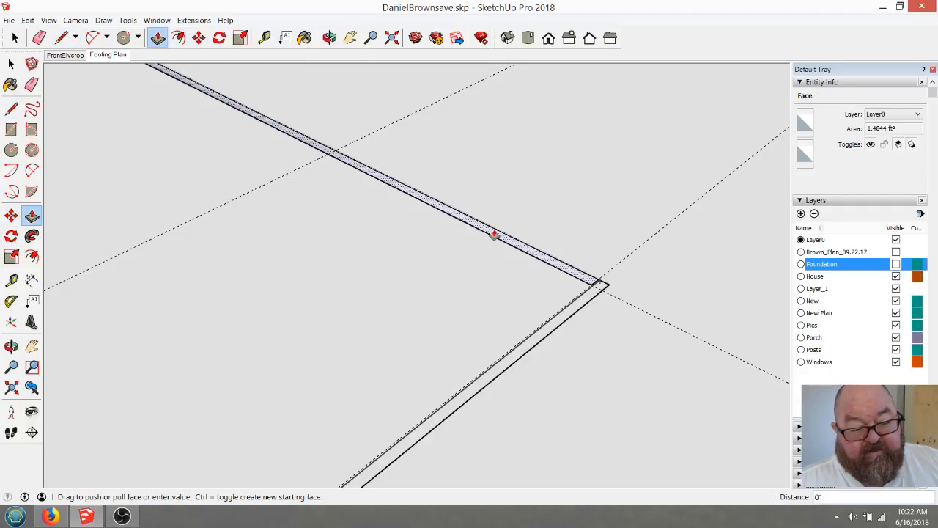
click(489, 212)
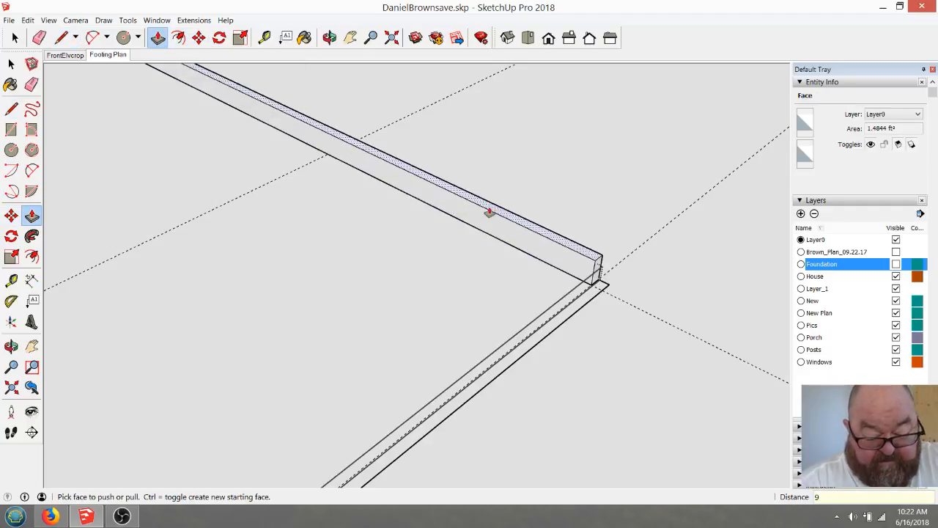
key(Return)
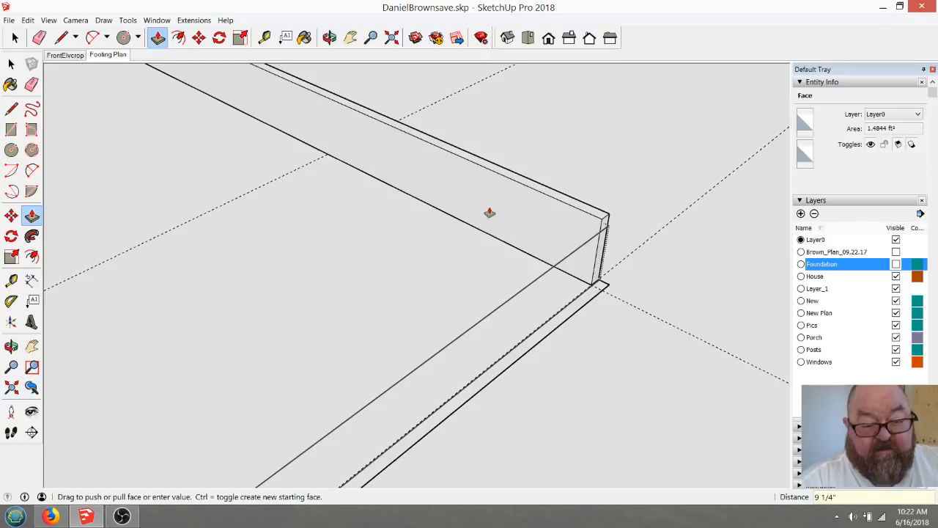
click(584, 218)
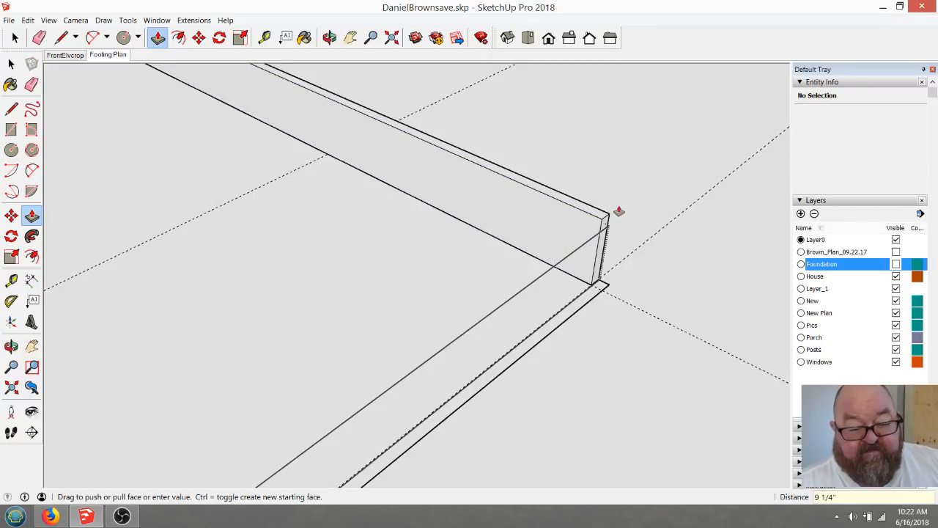
Outline the 1.5" wide outer front member, 25' long, along the guide from the far end member to the jog.
click(61, 38)
scroll(565, 318, up, 2)
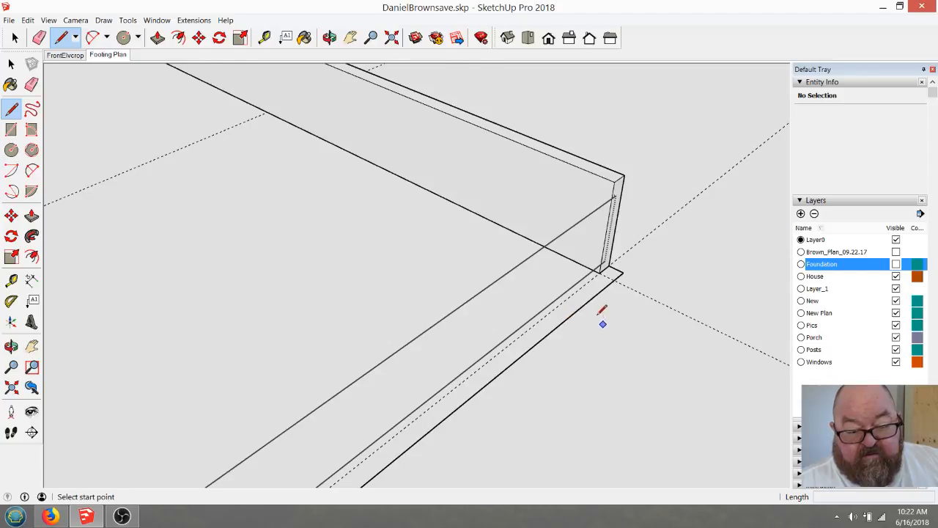
scroll(603, 315, up, 2)
click(610, 246)
scroll(605, 249, down, 5)
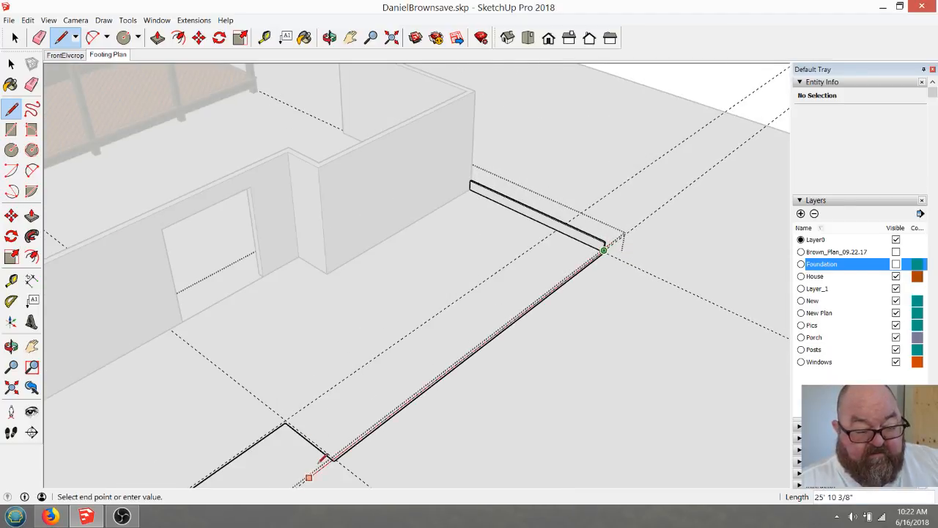
scroll(326, 447, down, 3)
scroll(341, 451, up, 6)
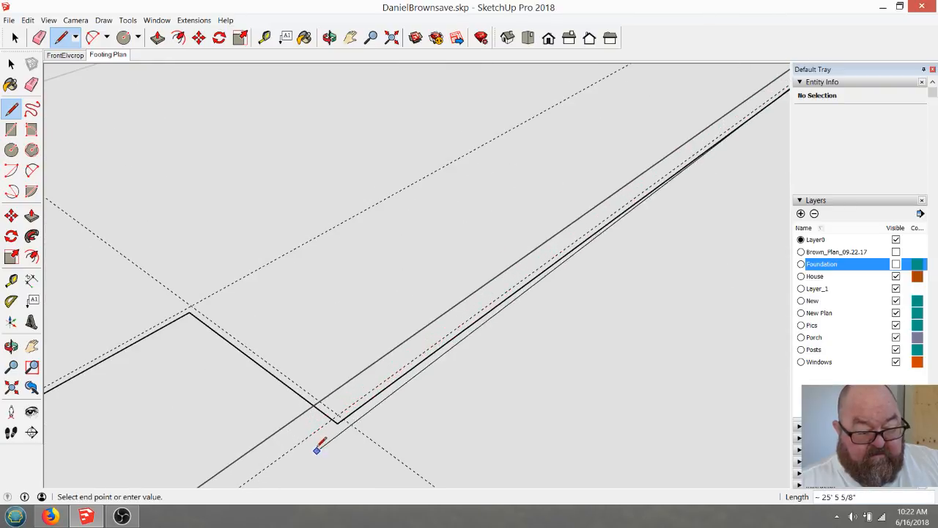
click(348, 394)
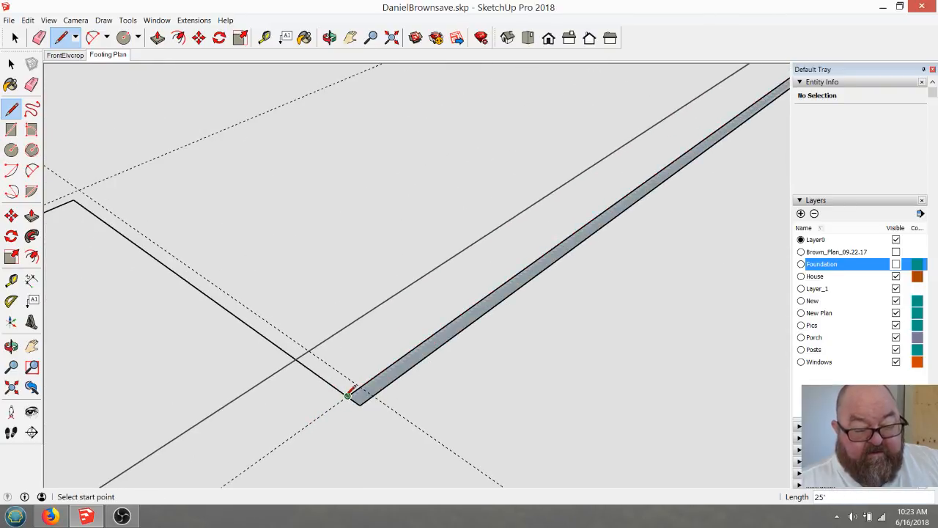
Push/Pull the outer front member's face up 9.25".
click(158, 39)
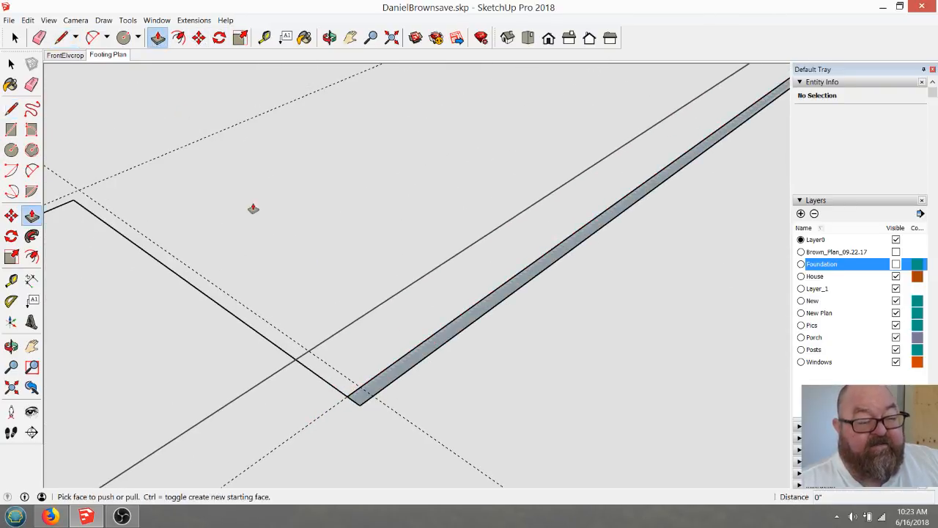
click(389, 360)
click(400, 334)
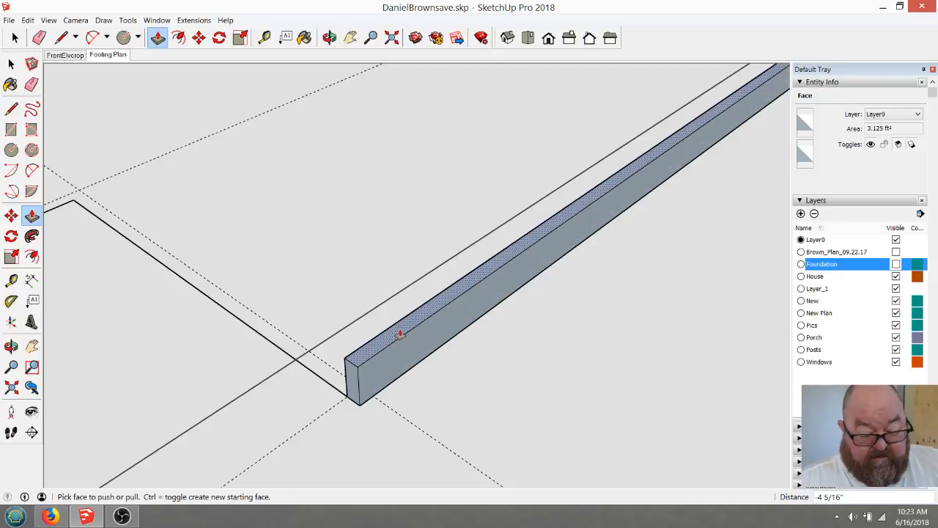
text(9.25)
key(Return)
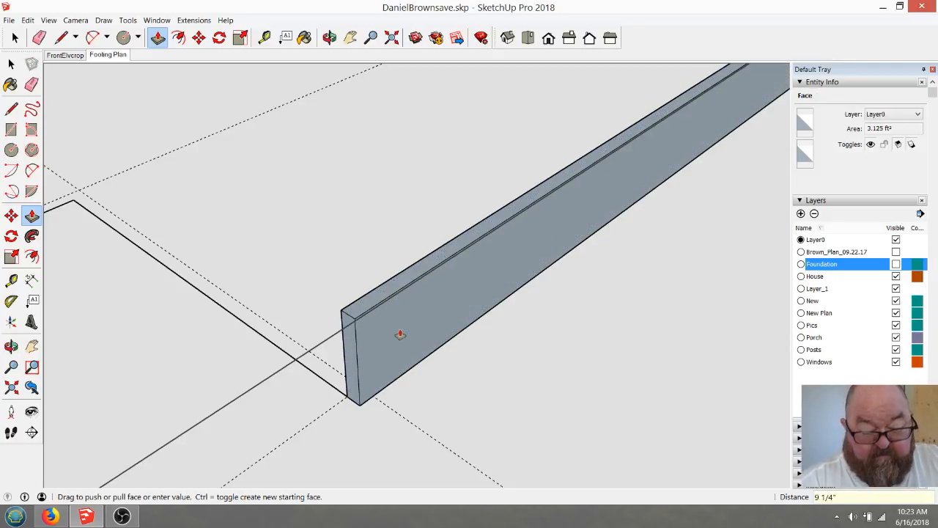
Draw a line along the wall from the far end member's top past the jog, then back to the jog's outer corner.
scroll(443, 378, down, 2)
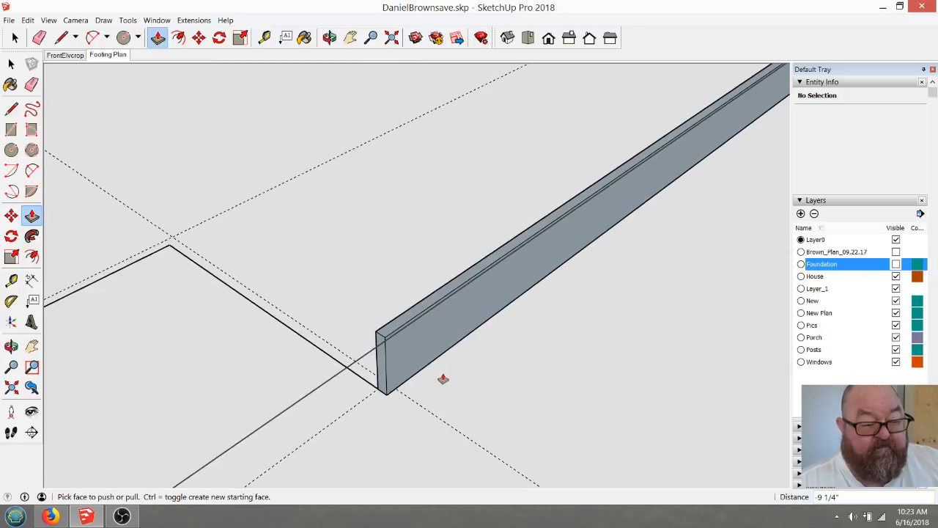
scroll(486, 391, down, 2)
click(329, 38)
drag(513, 220, 620, 190)
scroll(618, 199, up, 5)
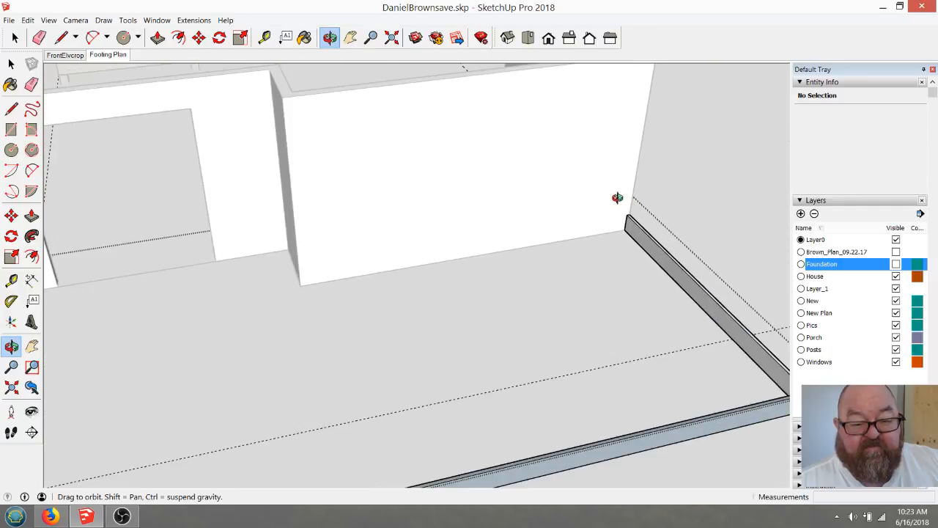
click(75, 38)
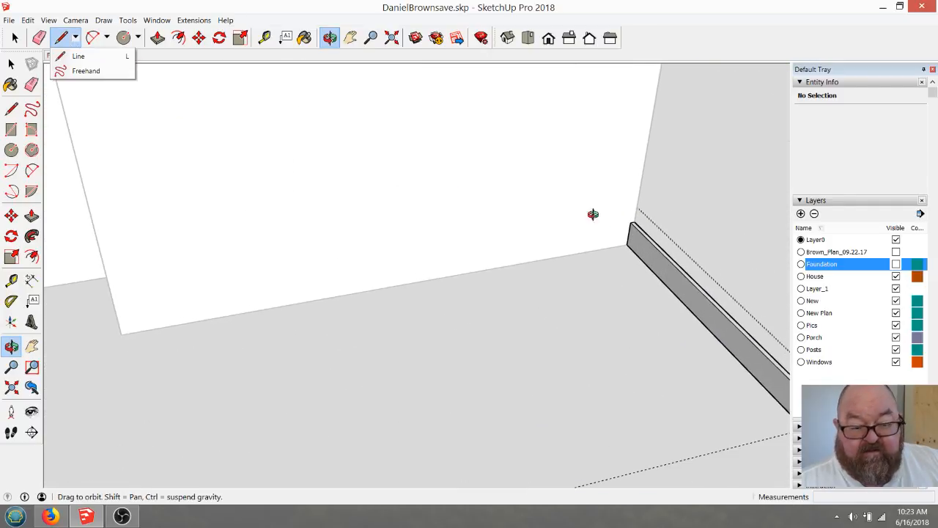
click(61, 37)
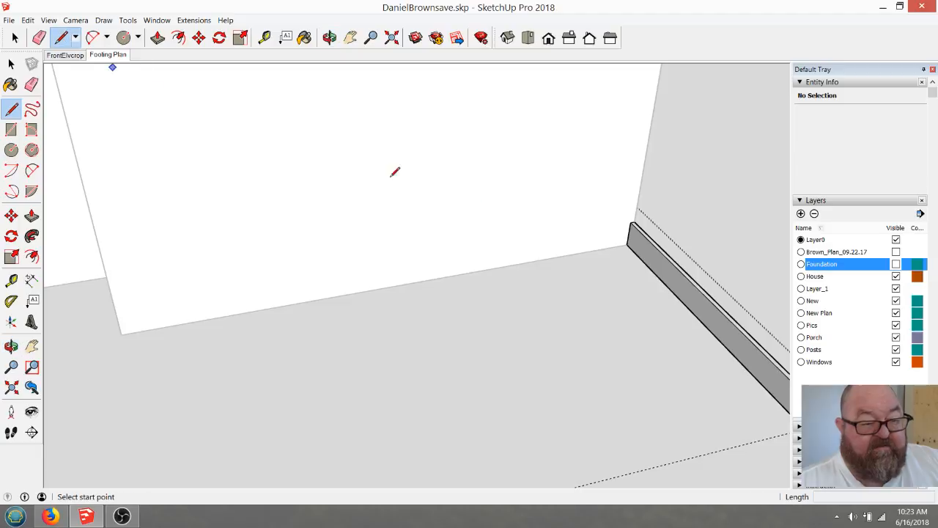
click(631, 221)
scroll(620, 222, down, 5)
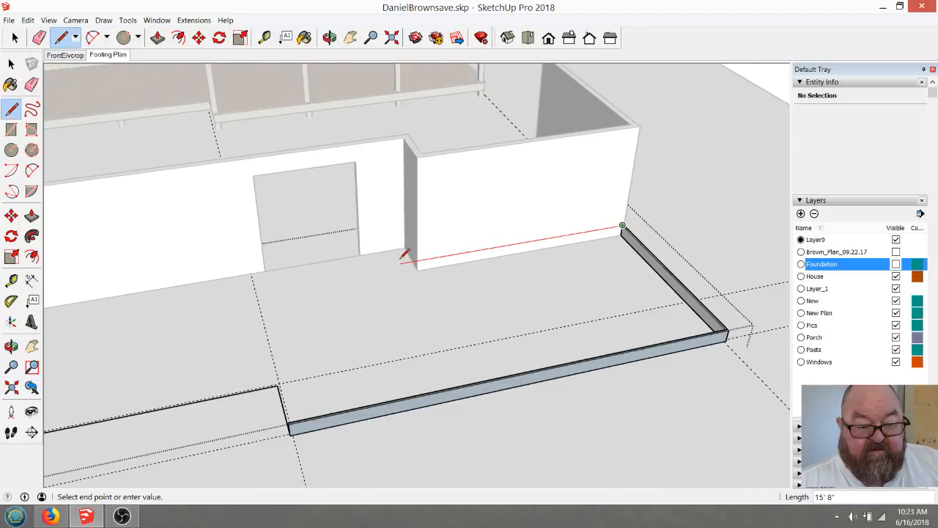
click(402, 257)
scroll(401, 261, up, 5)
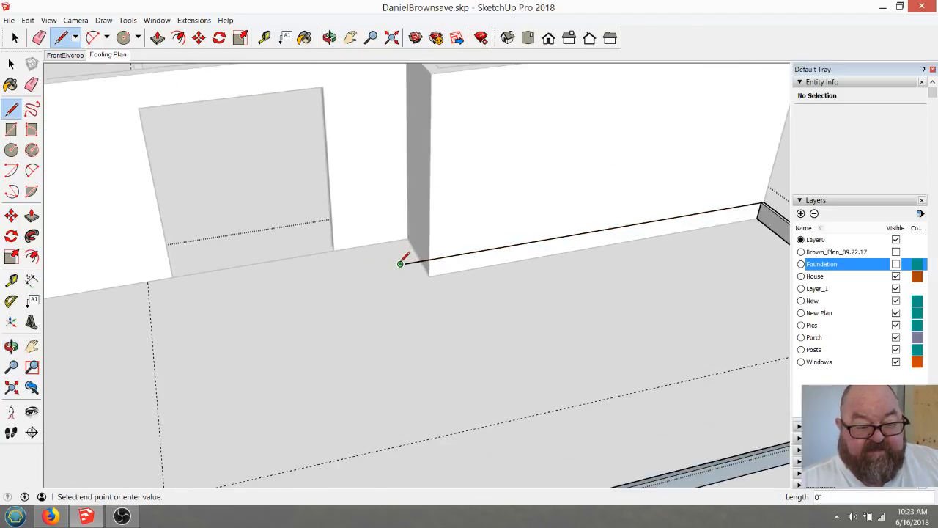
click(470, 251)
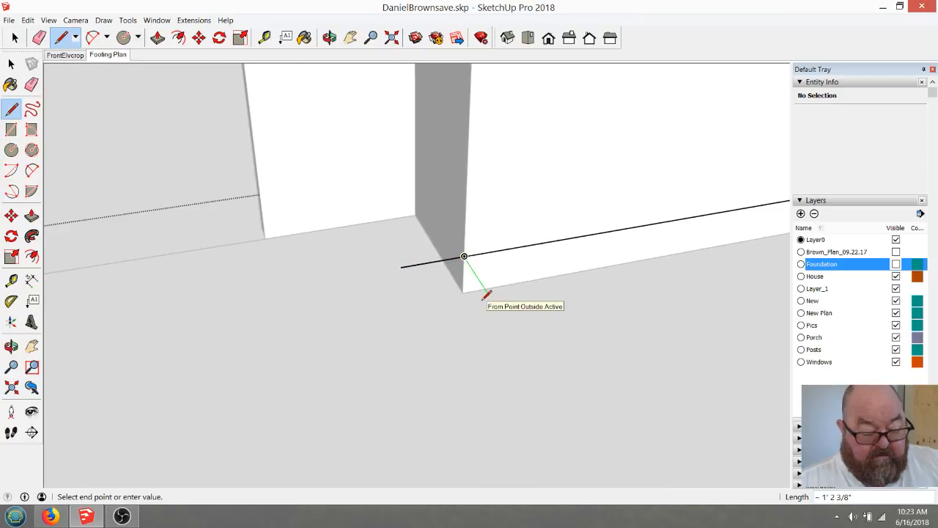
Continue the line at member-top height across the jog's side wall and along the long wall, past its near end corner.
scroll(415, 190, down, 8)
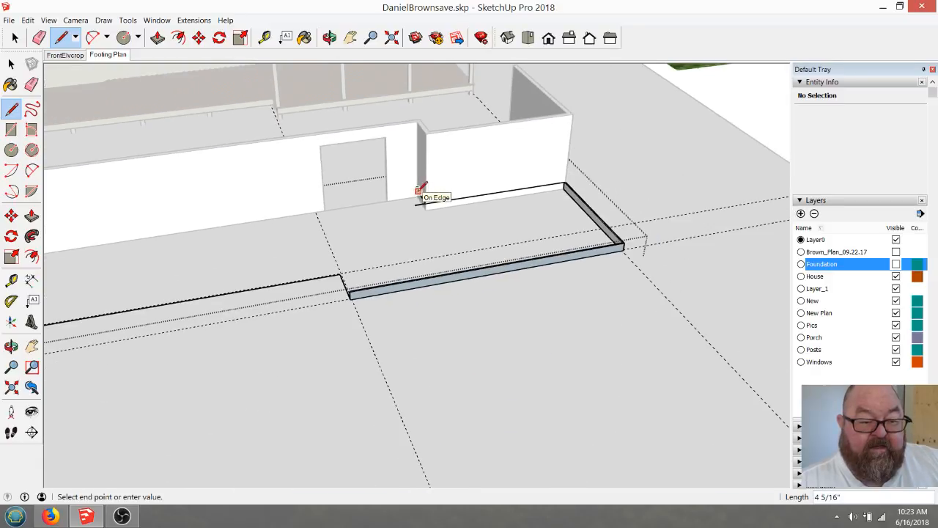
scroll(381, 199, down, 3)
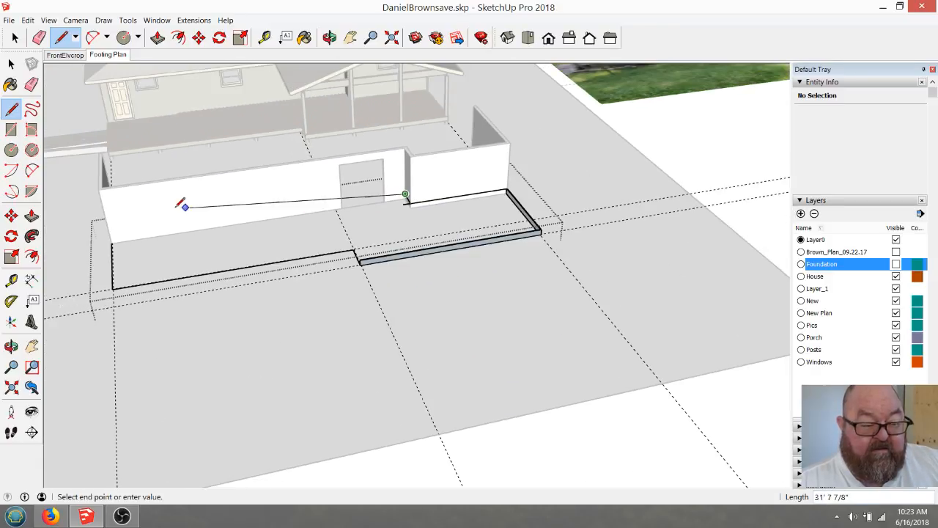
click(107, 248)
scroll(107, 248, up, 5)
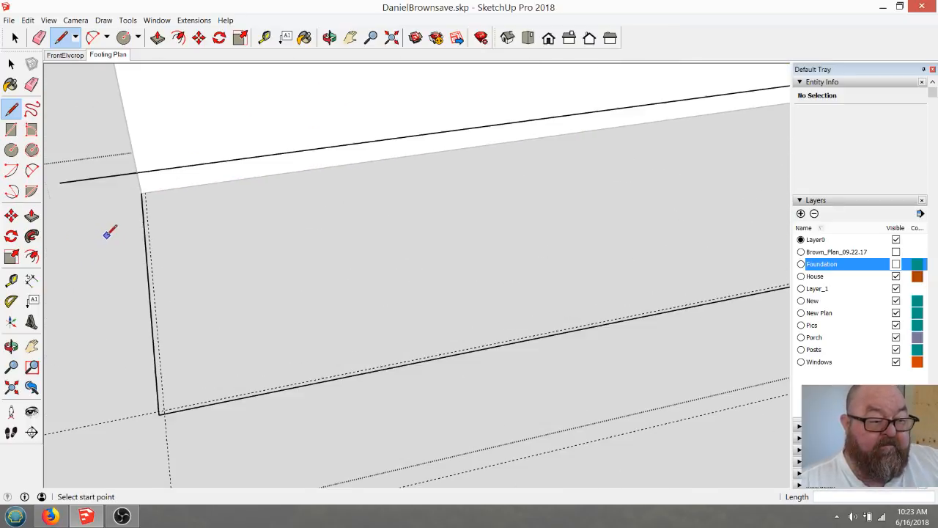
Draw a vertical line at the long wall's near end corner, from the member-top line down to the wall's base.
scroll(110, 232, up, 2)
scroll(161, 211, down, 2)
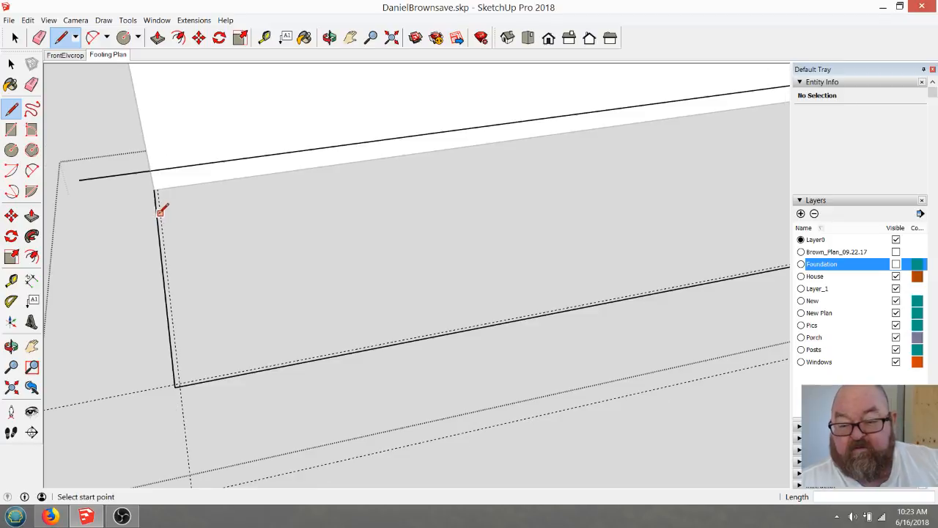
scroll(161, 211, down, 1)
scroll(161, 210, up, 3)
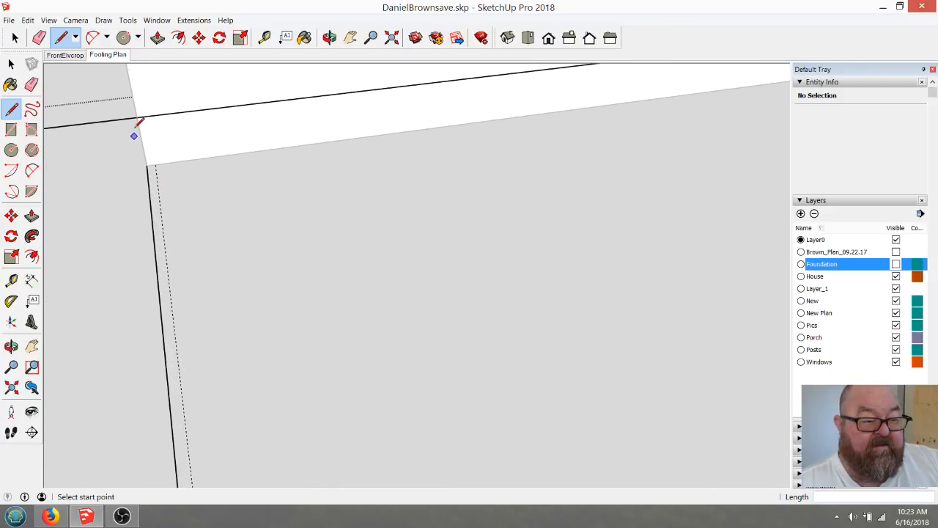
click(137, 117)
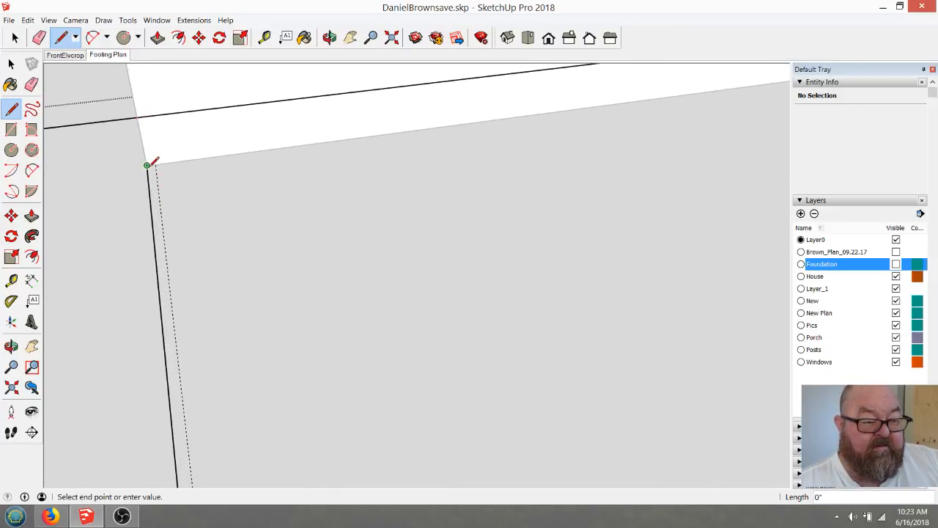
key(Escape)
click(137, 117)
scroll(146, 157, down, 4)
click(146, 164)
Continue the line along the base of the long wall, around the jog's inner and outer corners, to the far end member.
scroll(146, 162, down, 3)
scroll(419, 165, down, 2)
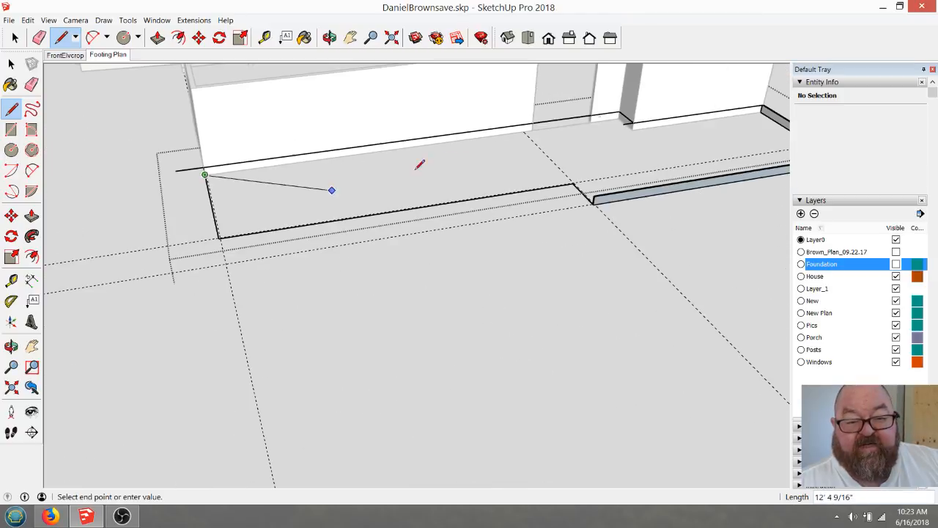
scroll(419, 164, up, 4)
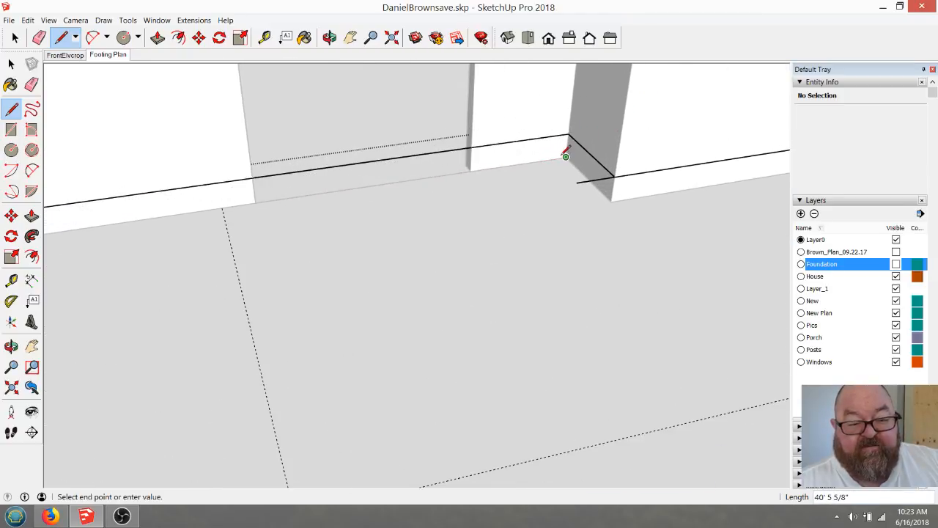
click(565, 156)
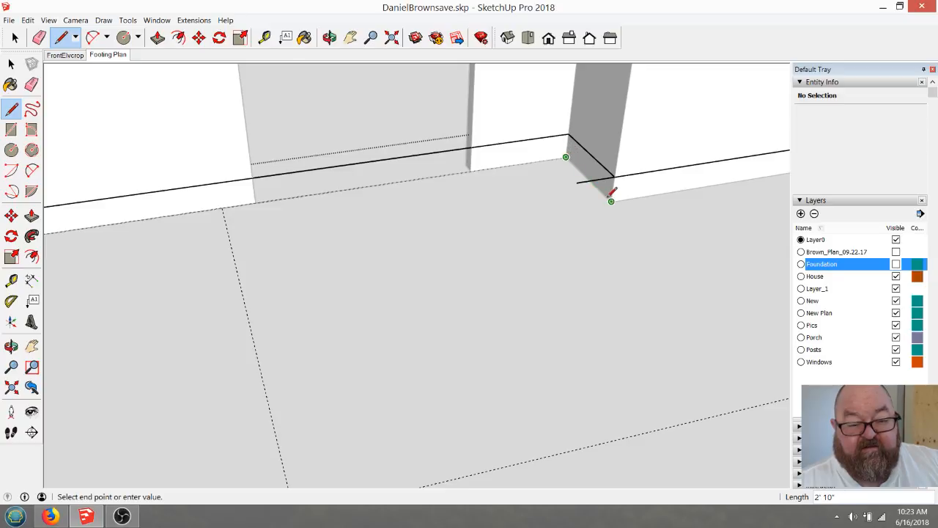
scroll(407, 198, down, 2)
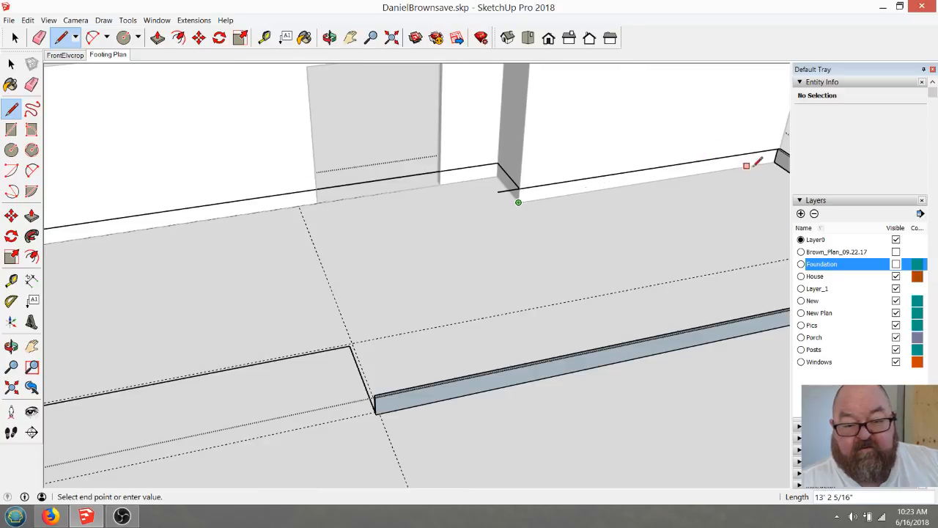
click(775, 160)
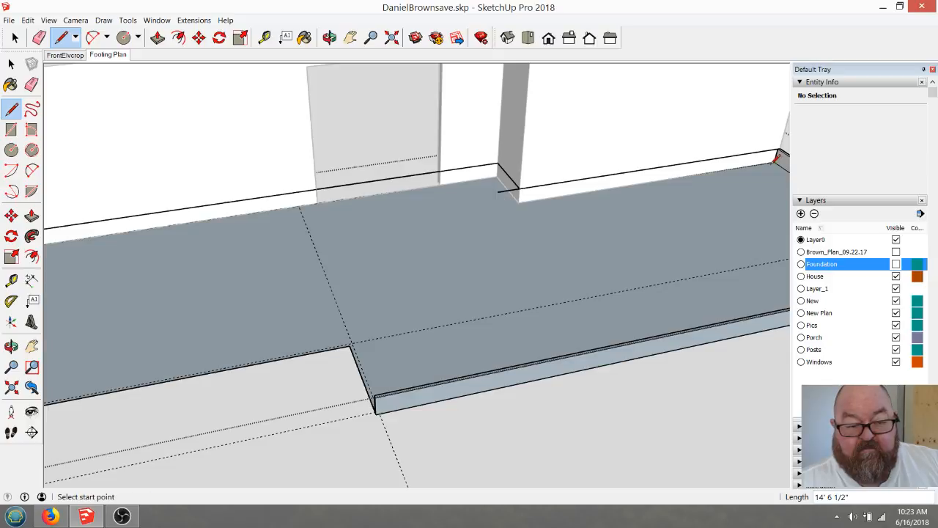
Delete the face filling the porch outline and erase the stray line segment overhanging the jog's outer corner.
click(15, 37)
click(471, 286)
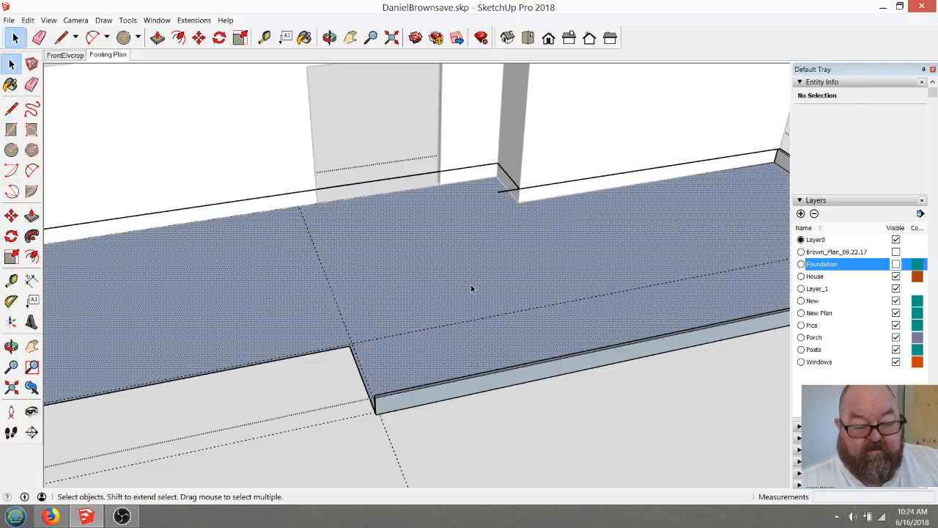
key(Delete)
scroll(680, 187, up, 3)
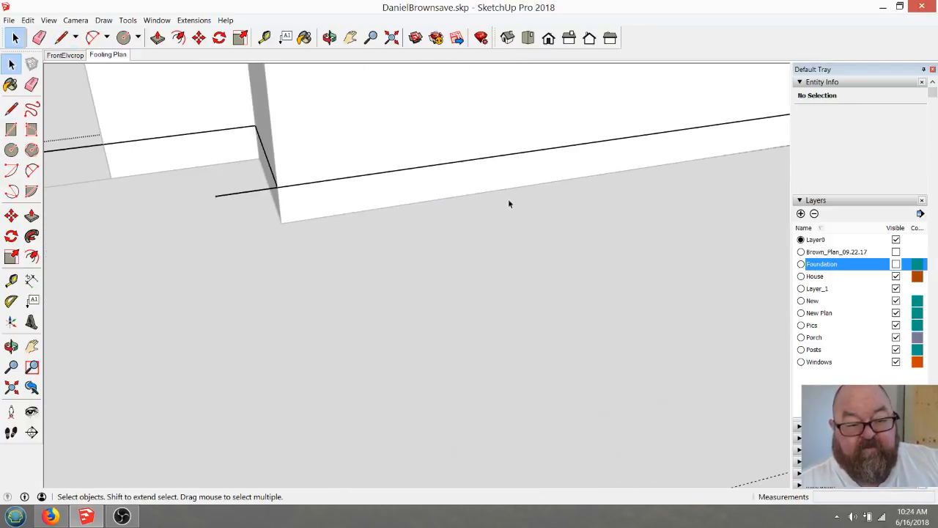
scroll(258, 233, up, 1)
click(39, 38)
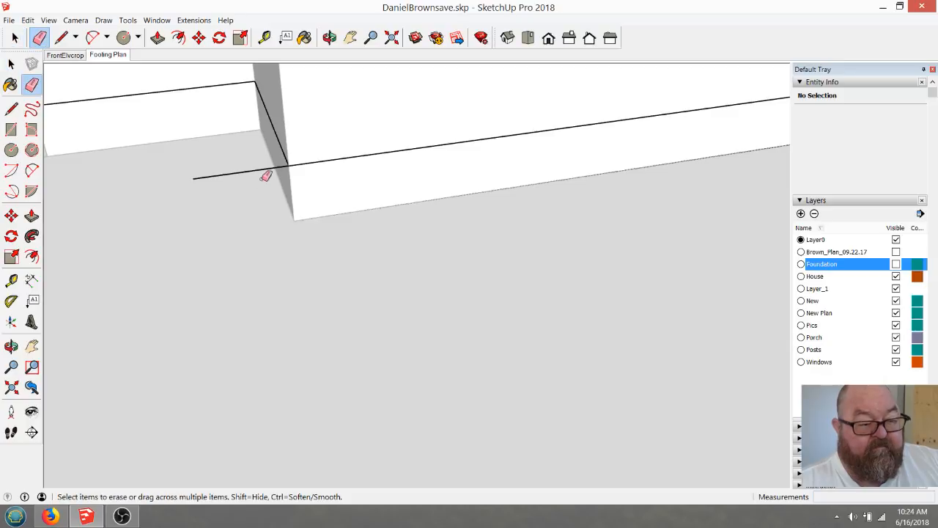
click(268, 167)
Close the far wall's strip with a vertical line at the jog's outer corner and Push/Pull the strip out 1.5".
click(61, 37)
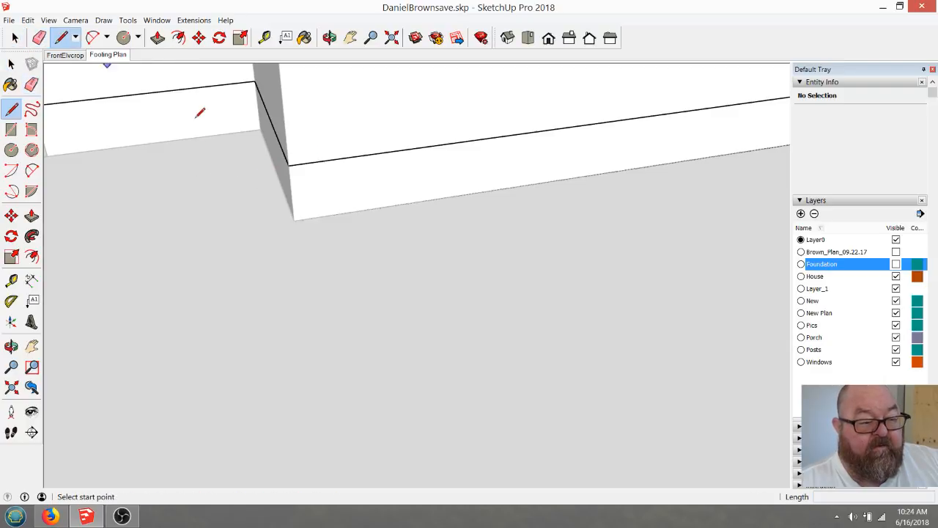
click(289, 165)
click(294, 219)
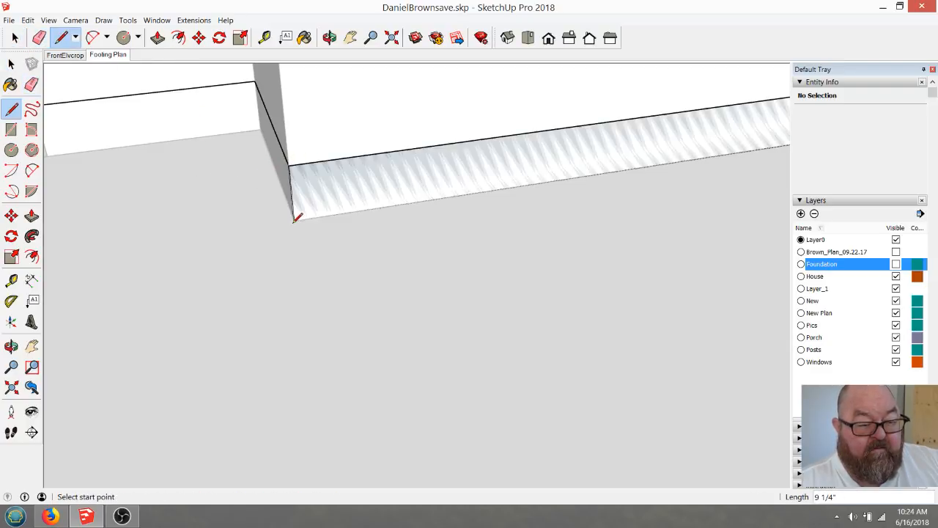
click(158, 37)
drag(340, 184, 344, 197)
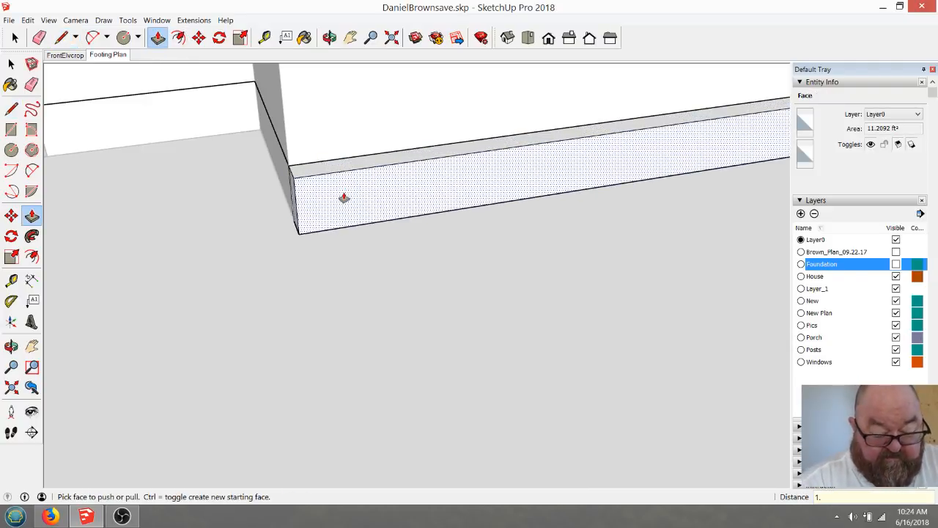
click(343, 197)
Draw a vertical line at the jog's inner corner and Push/Pull the strip on the jog's side wall out 1.5".
scroll(765, 286, down, 5)
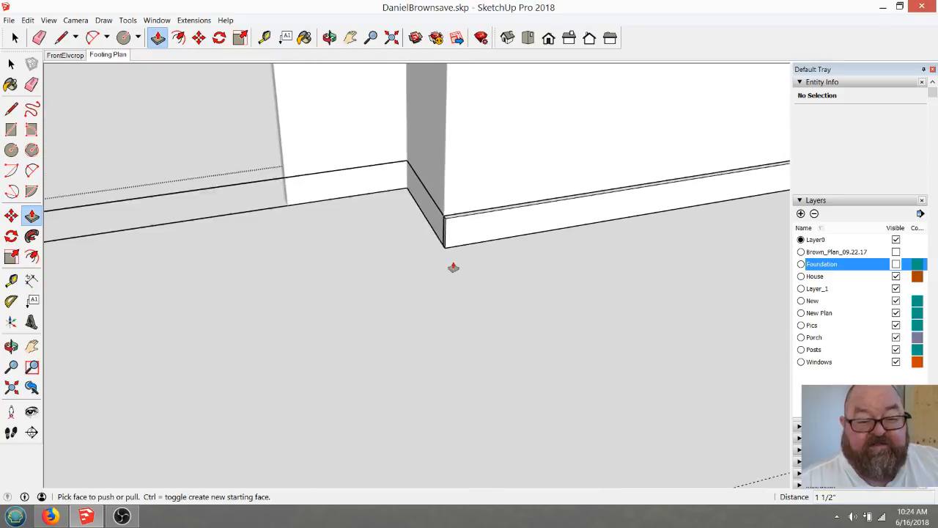
scroll(718, 188, up, 4)
scroll(726, 222, down, 5)
scroll(408, 241, up, 5)
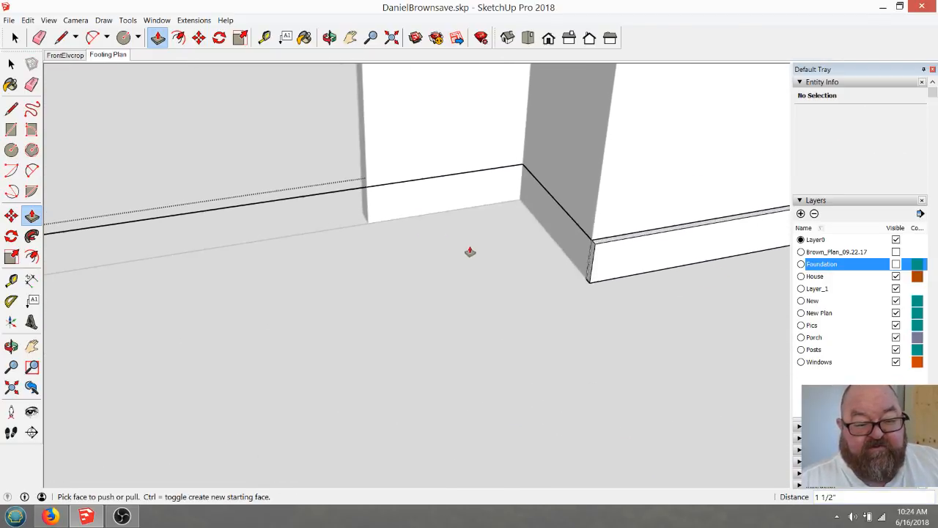
click(62, 37)
click(520, 199)
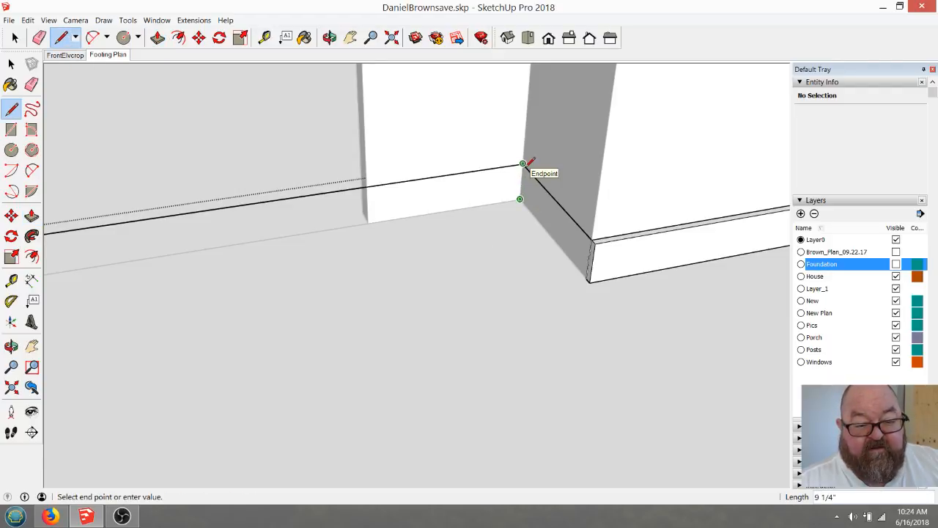
click(523, 164)
click(158, 40)
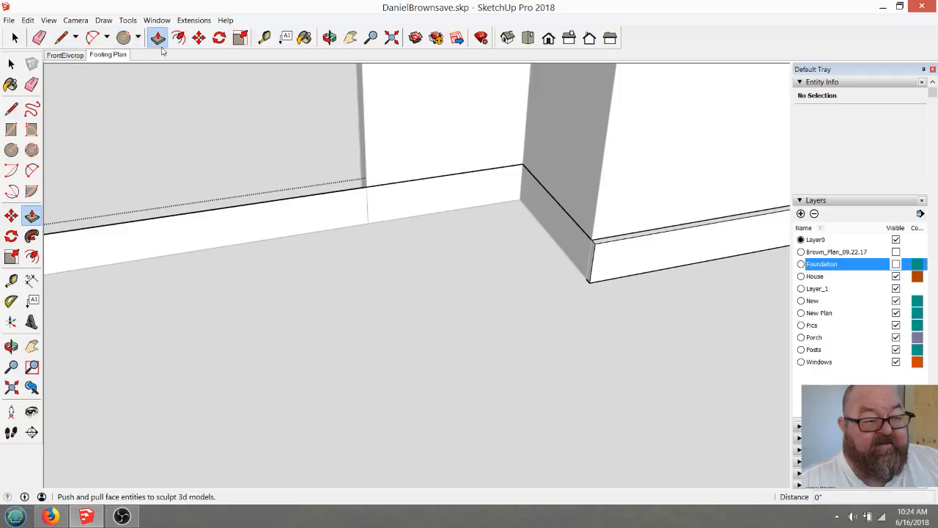
click(532, 213)
click(520, 224)
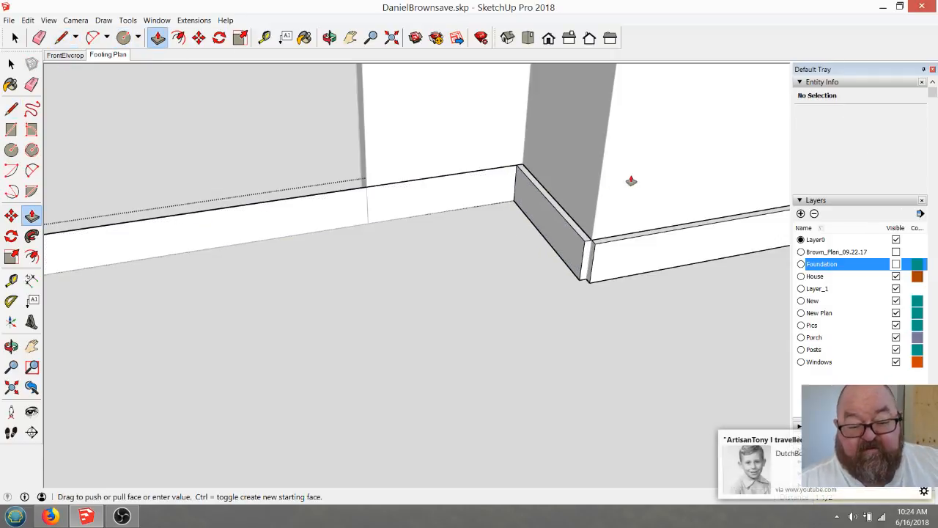
Push/Pull the far wall member's end face flush with the outer side of the jog member.
scroll(612, 264, up, 1)
scroll(611, 263, up, 3)
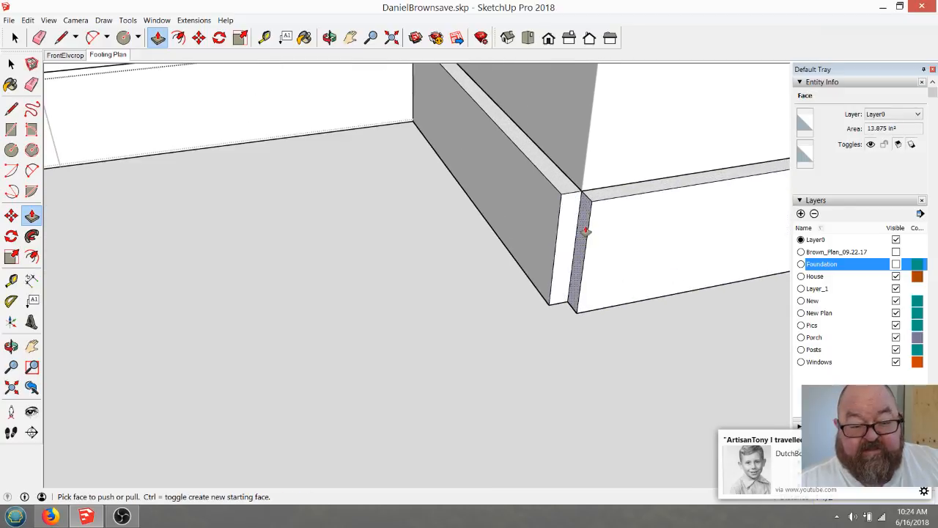
click(585, 231)
click(565, 196)
Push/Pull the strip along the long wall out 1.5".
scroll(605, 294, down, 2)
middle_drag(605, 294, 494, 184)
click(496, 180)
click(500, 185)
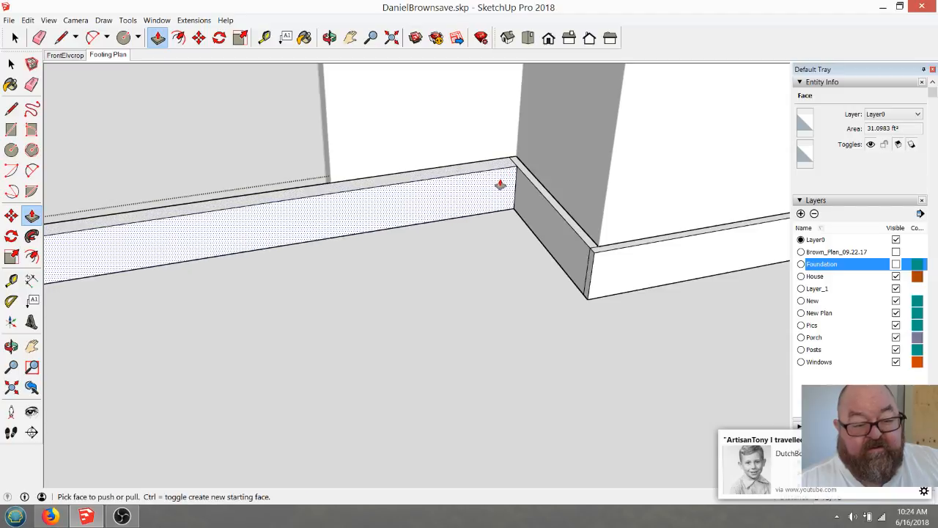
text(1.5)
key(Return)
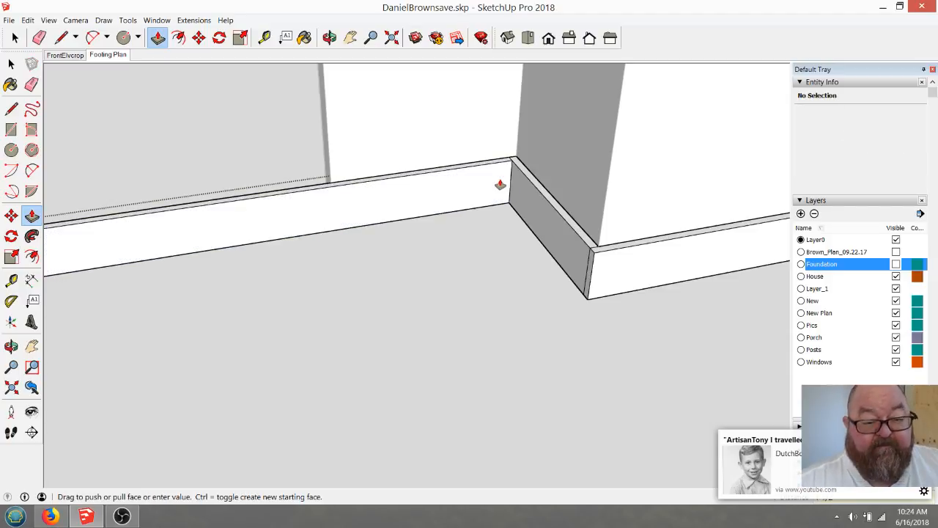
Push the long wall member's near end face back 1.5" from the wall's corner.
scroll(575, 200, up, 2)
scroll(574, 205, up, 1)
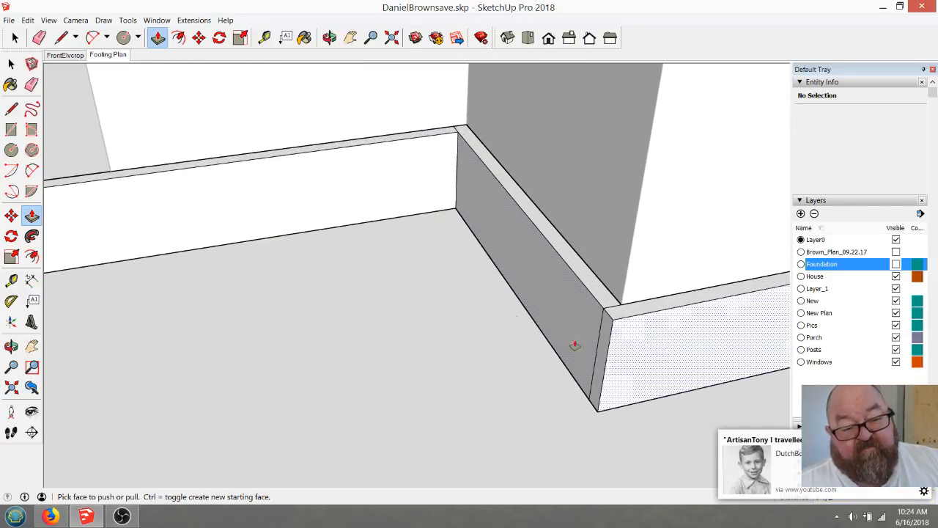
scroll(614, 219, down, 1)
scroll(697, 245, down, 8)
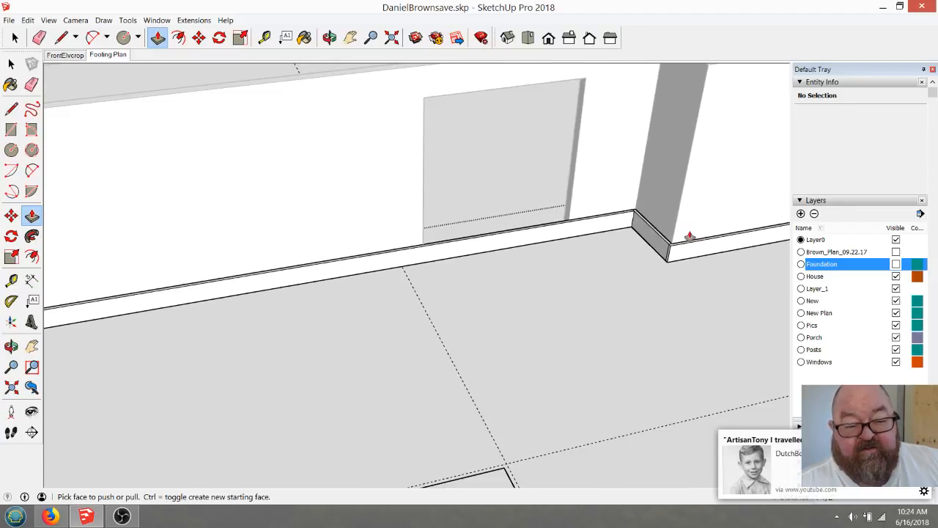
scroll(310, 268, up, 6)
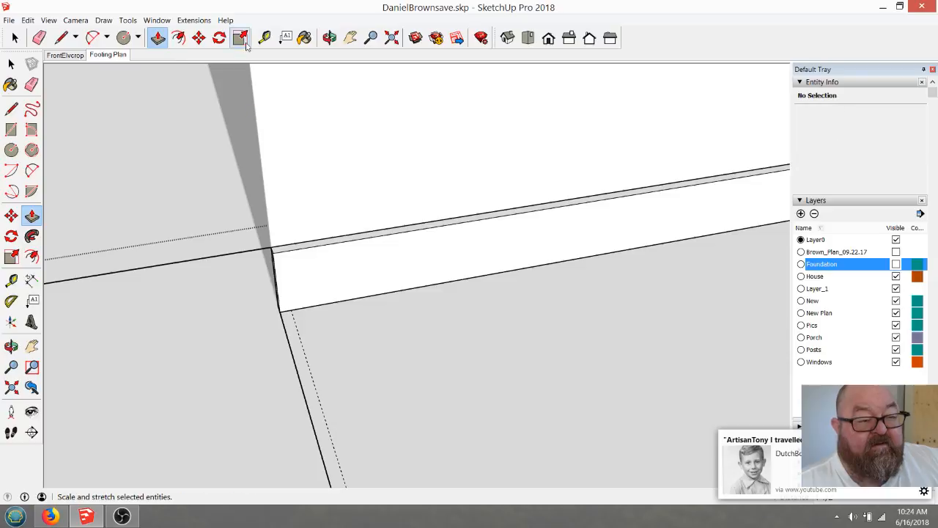
middle_drag(264, 264, 251, 68)
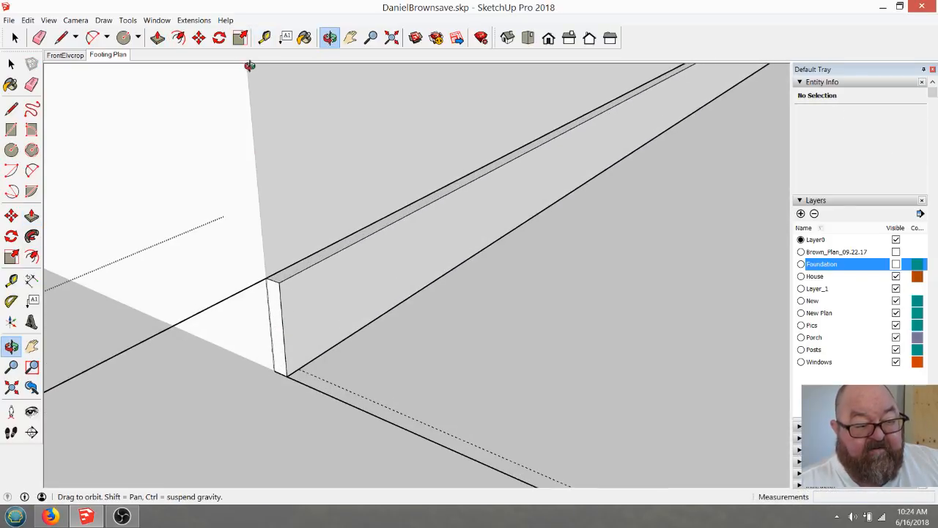
click(264, 38)
click(157, 38)
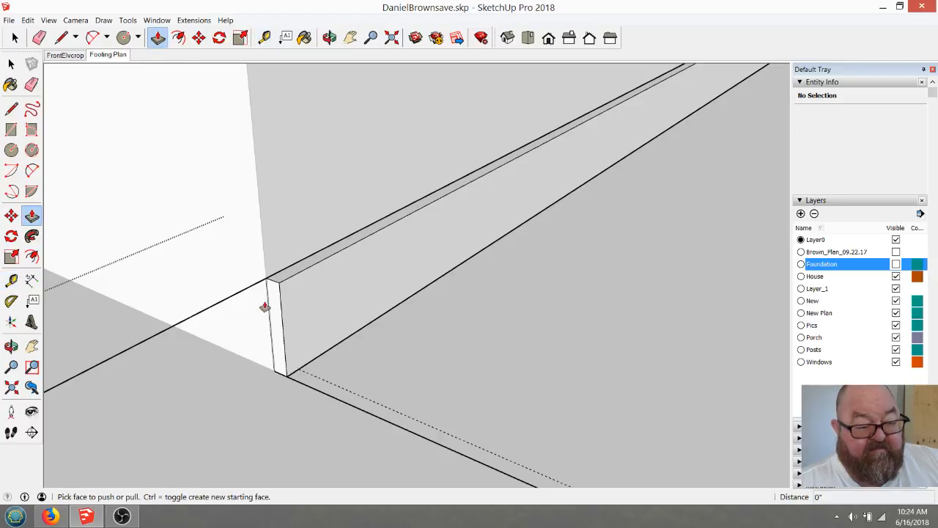
click(281, 302)
click(281, 299)
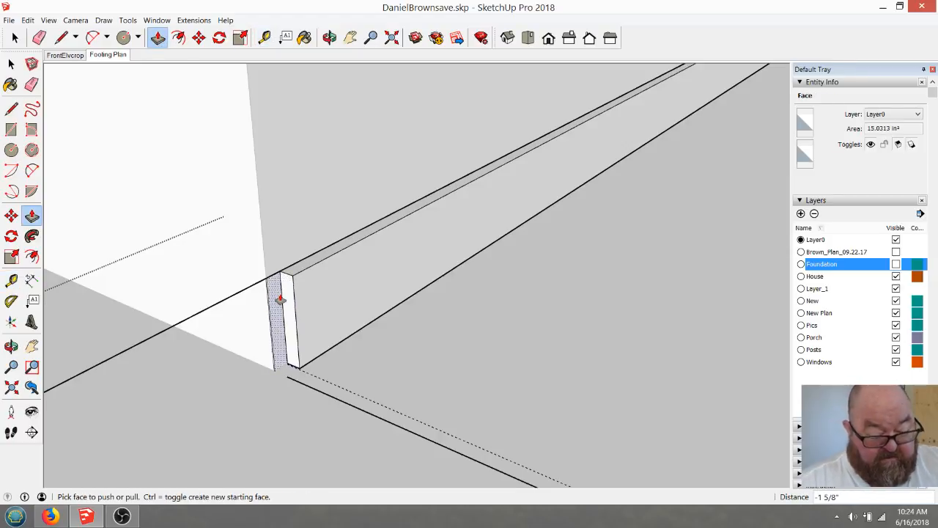
click(281, 298)
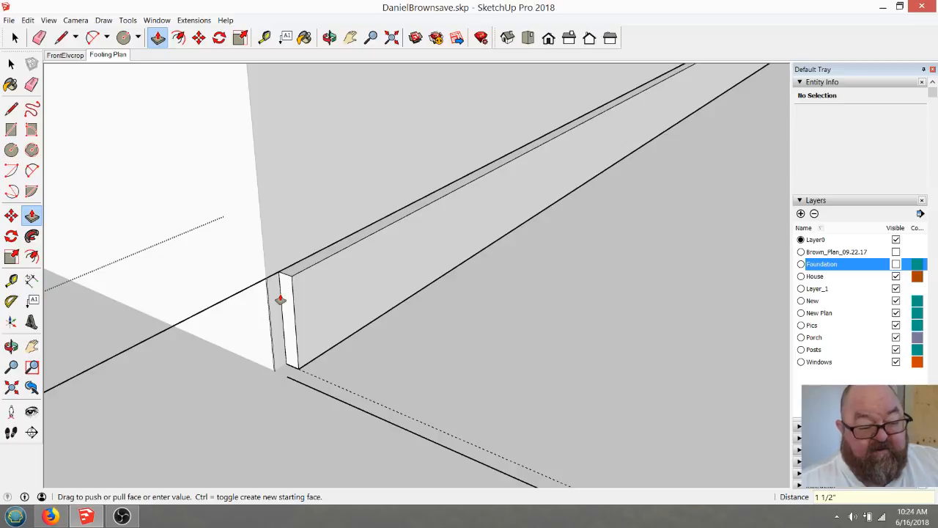
Draw base lines joining the near end outline edge to the wall's corner and the wall member's lower end corner.
click(61, 38)
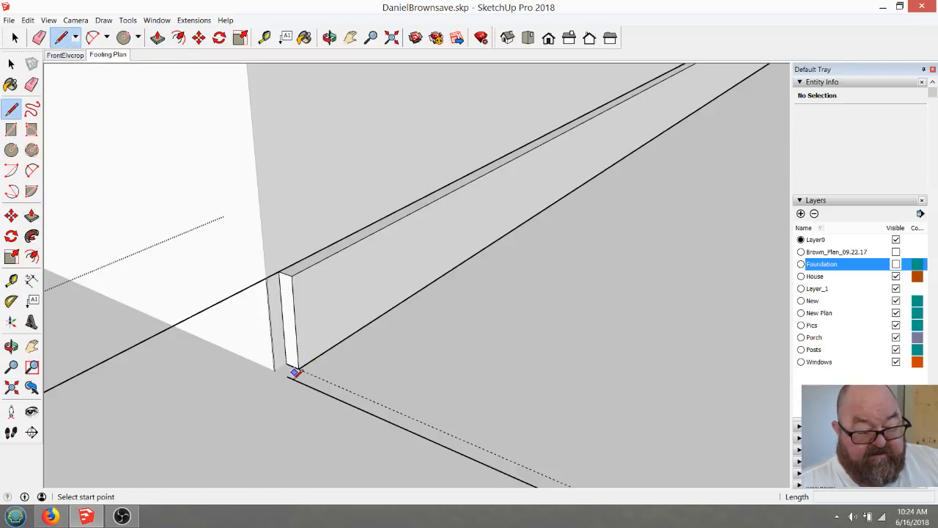
click(295, 372)
click(274, 369)
click(275, 370)
click(286, 362)
Draw the near end member's inner edge along the guide, about 10' 10 1/2" long, and close its outer end with a 1 1/2" line.
scroll(286, 362, down, 4)
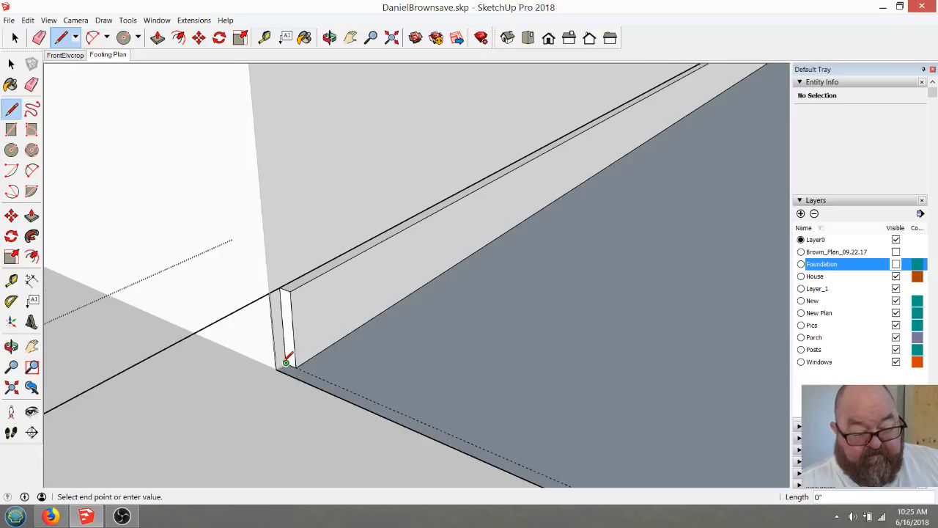
scroll(284, 359, down, 1)
scroll(284, 360, down, 4)
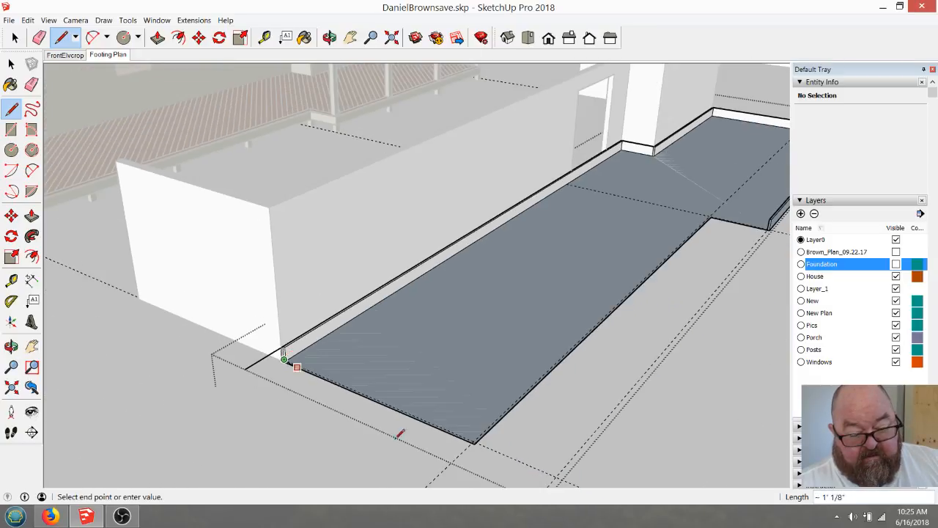
scroll(480, 446, up, 7)
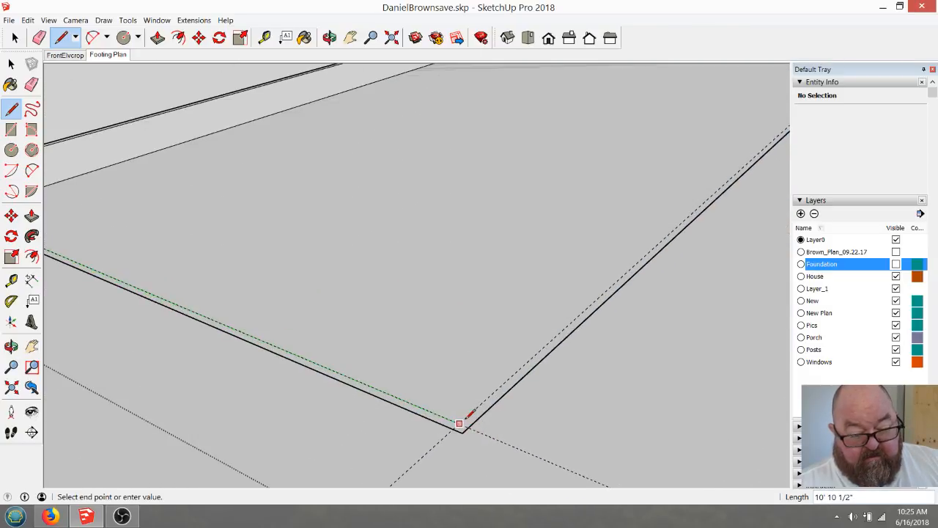
click(460, 423)
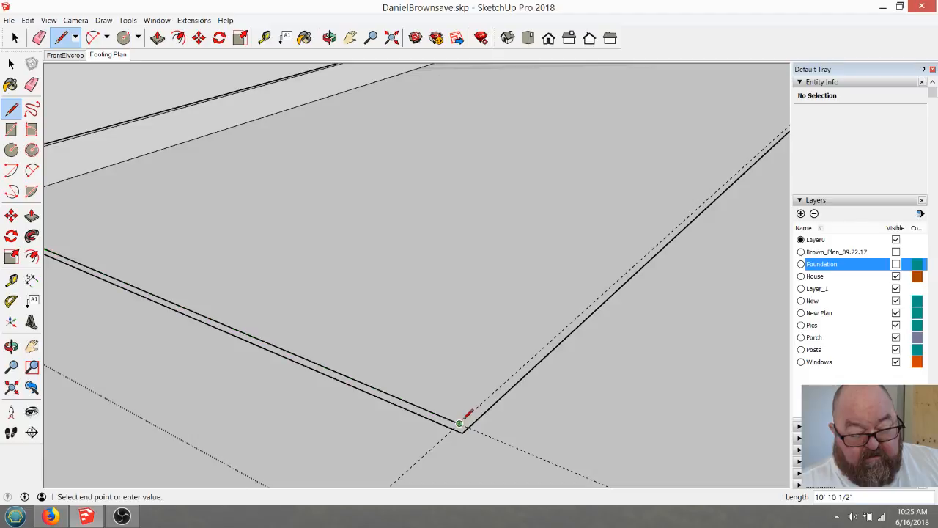
click(459, 424)
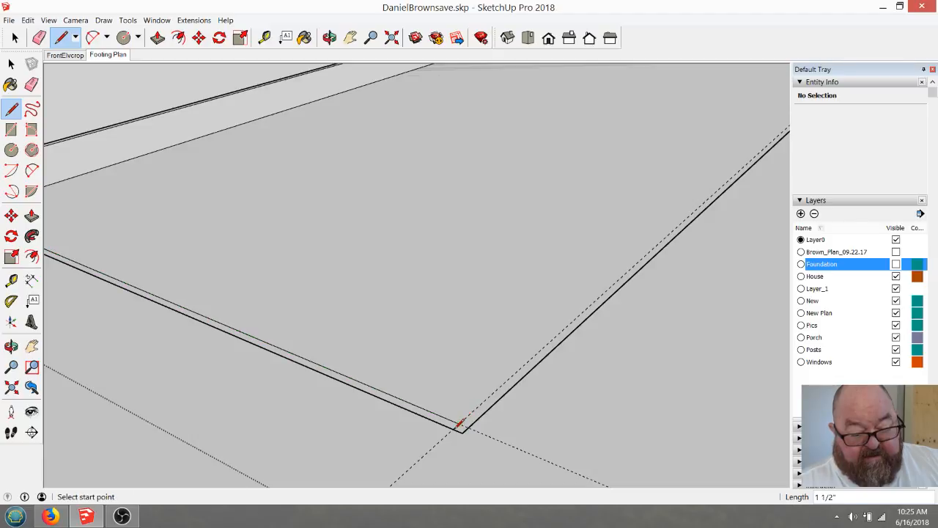
Push/Pull the near end strip up 9 1/4".
click(157, 37)
click(281, 359)
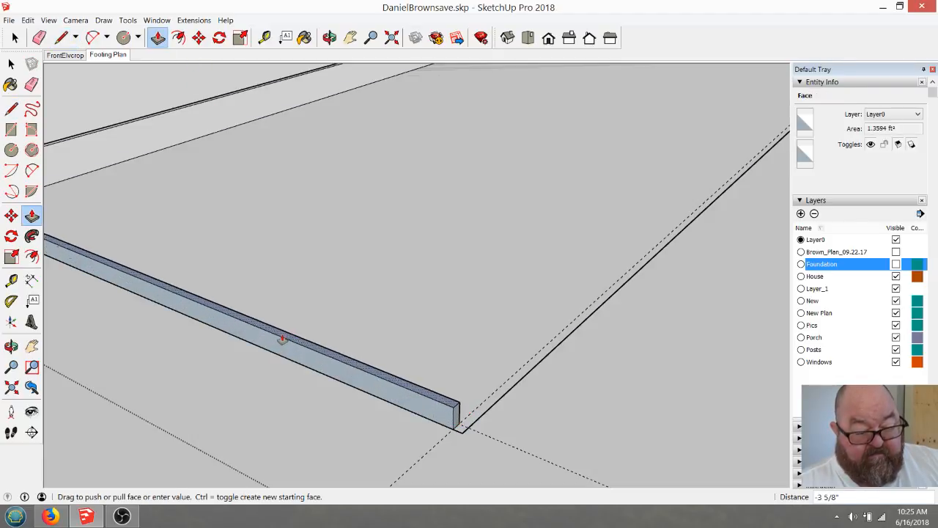
click(281, 339)
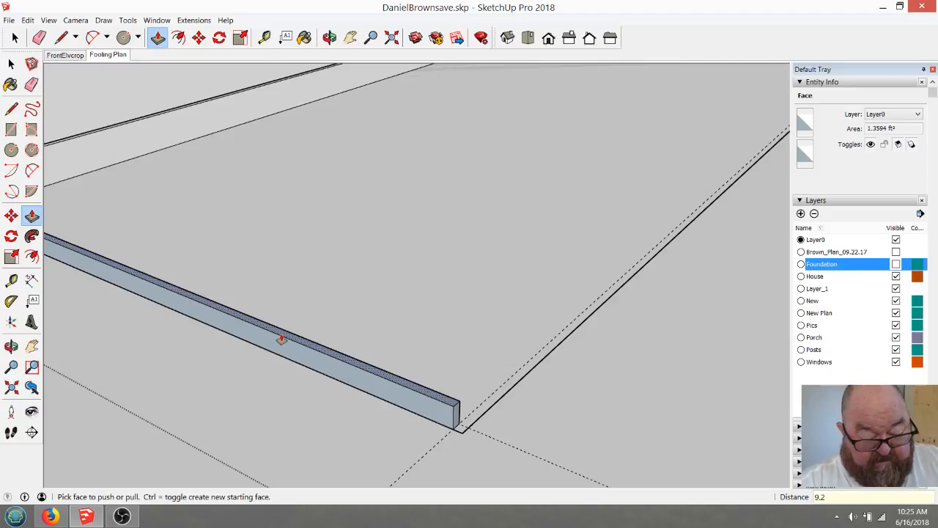
key(Return)
scroll(281, 338, down, 4)
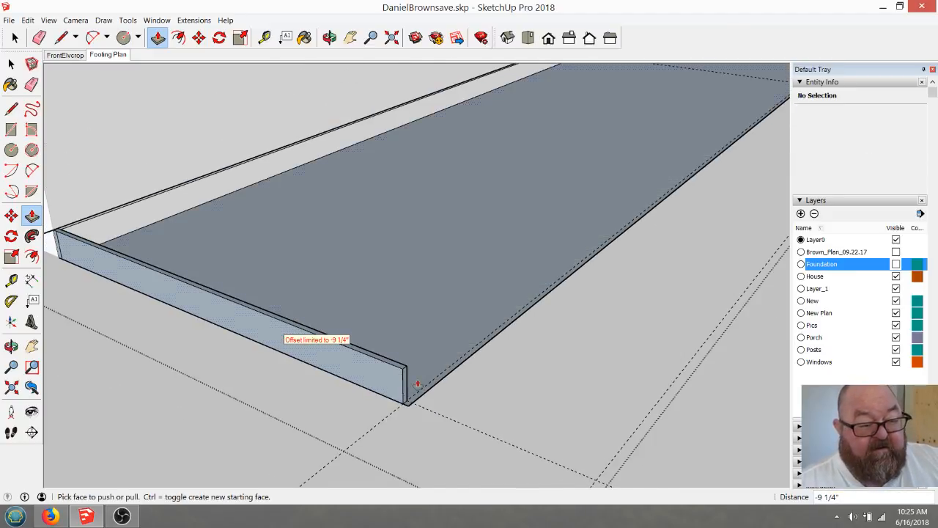
Erase the seam on the near end member's outer face and delete the stray edge running past the wall's corner.
scroll(103, 266, up, 5)
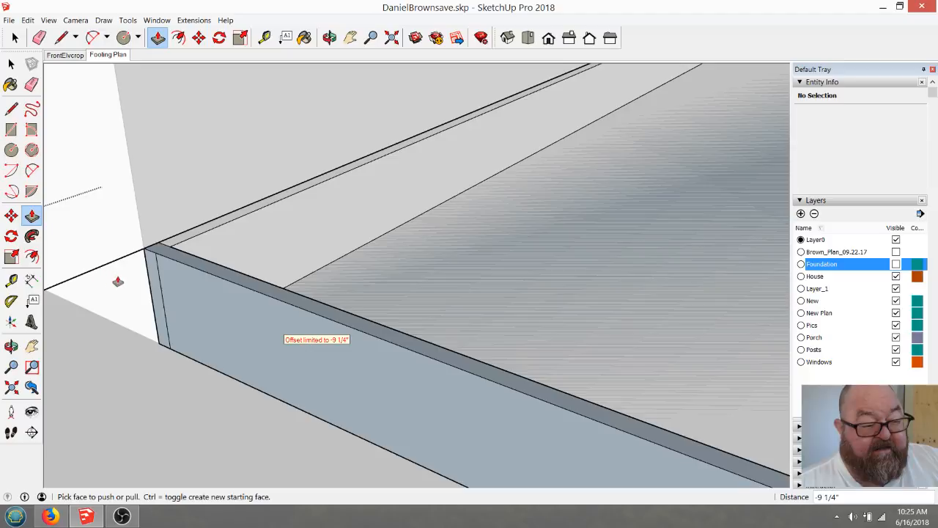
click(11, 64)
click(39, 37)
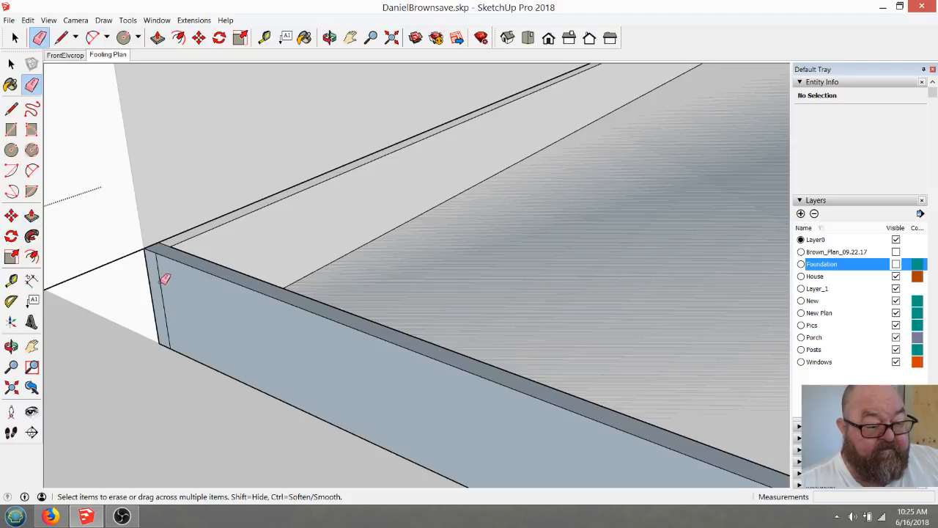
scroll(220, 307, down, 2)
click(18, 63)
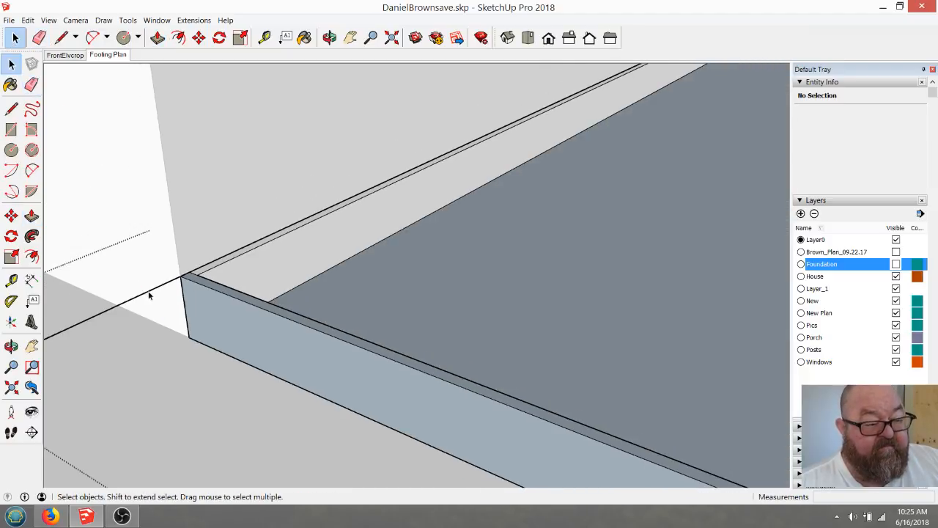
key(Delete)
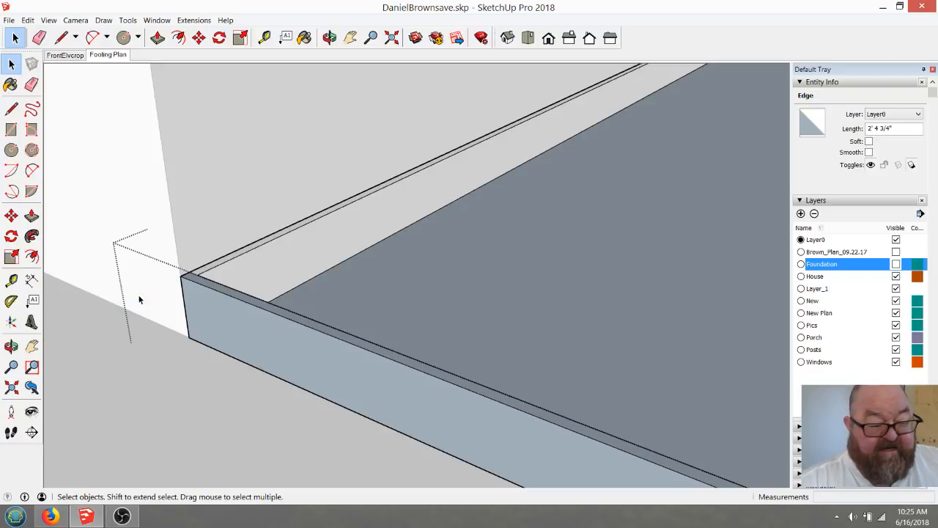
Delete the large floor face enclosed by the porch outline.
scroll(155, 243, down, 2)
scroll(213, 281, up, 3)
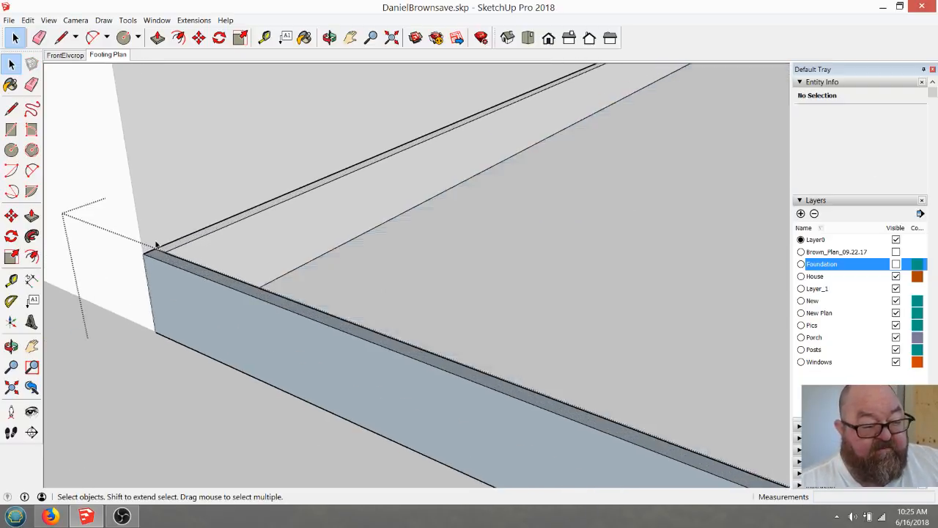
middle_drag(222, 247, 410, 265)
click(492, 271)
key(Delete)
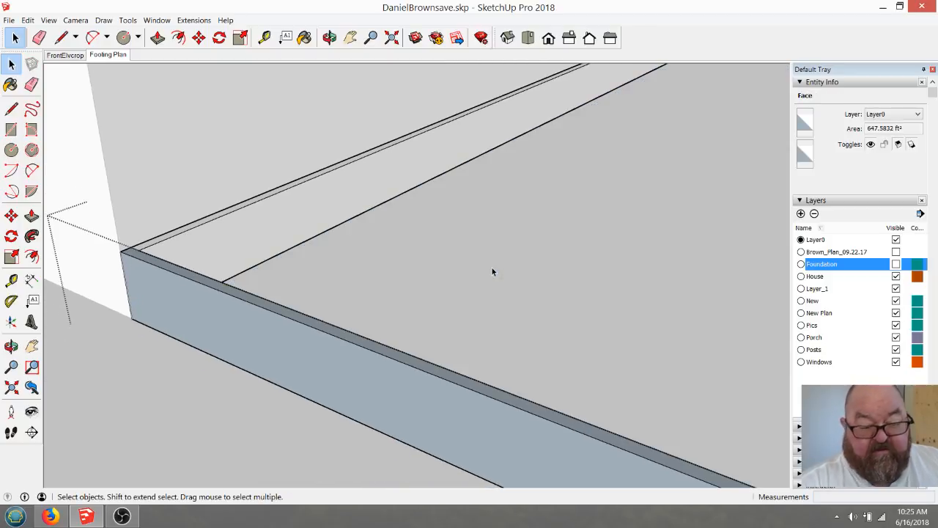
Draw the front member's inner edge along the guide, about 30' 1 5/8" long, and close it at the outline's jog with a 1 1/2" line.
scroll(213, 260, down, 3)
scroll(521, 349, up, 5)
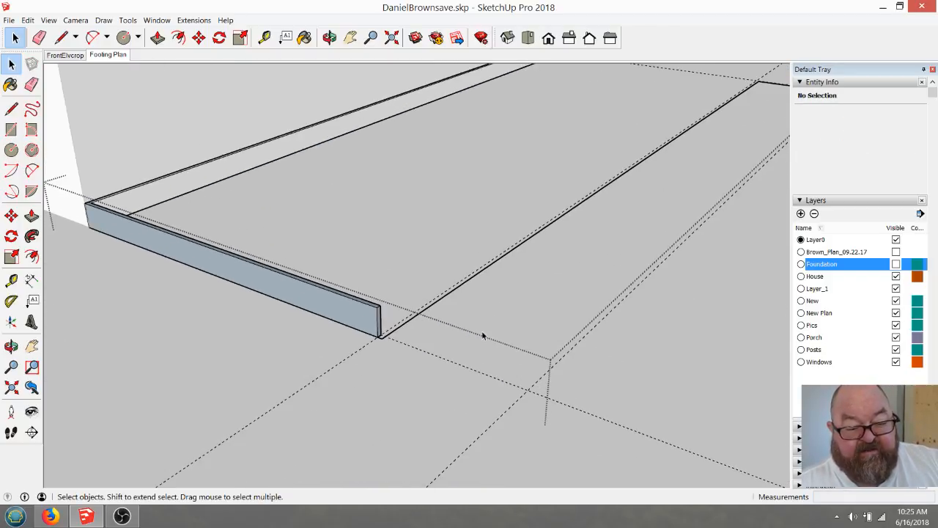
click(63, 43)
click(358, 412)
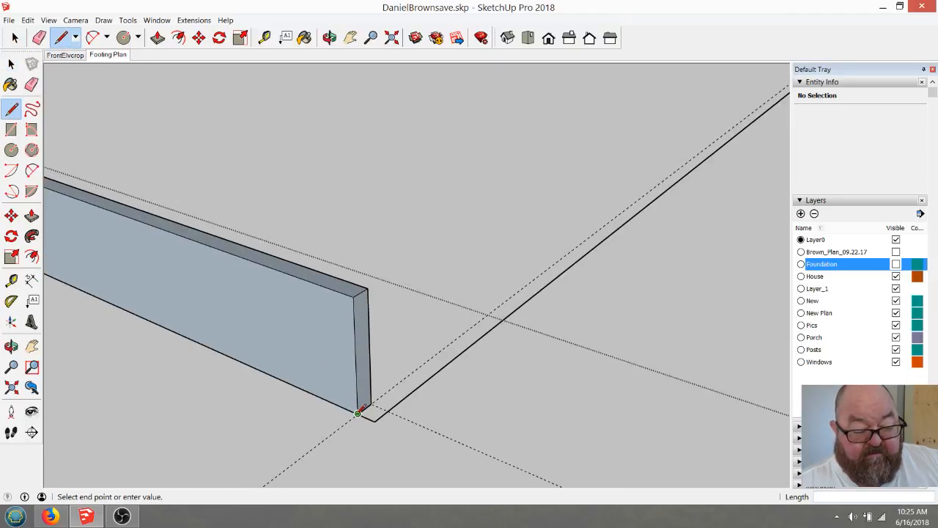
scroll(337, 422, down, 5)
scroll(329, 426, down, 2)
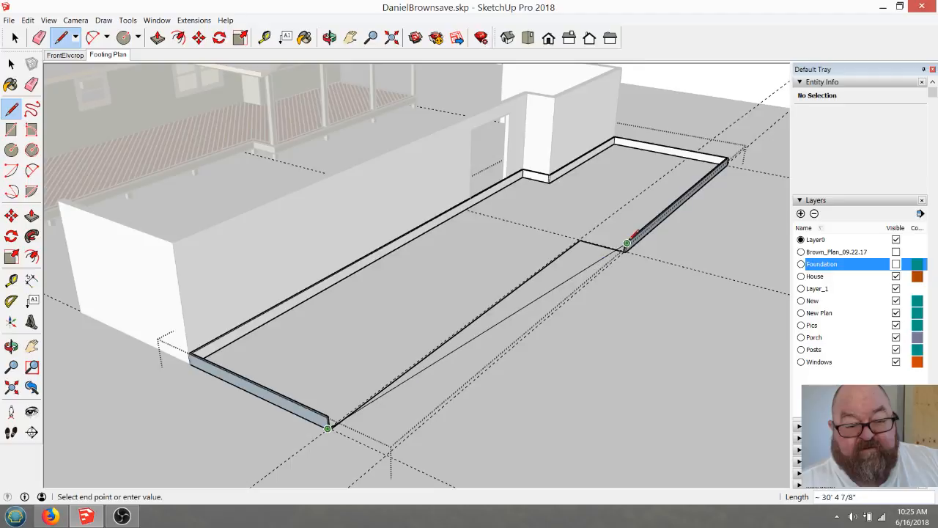
scroll(603, 212, up, 6)
scroll(520, 272, up, 3)
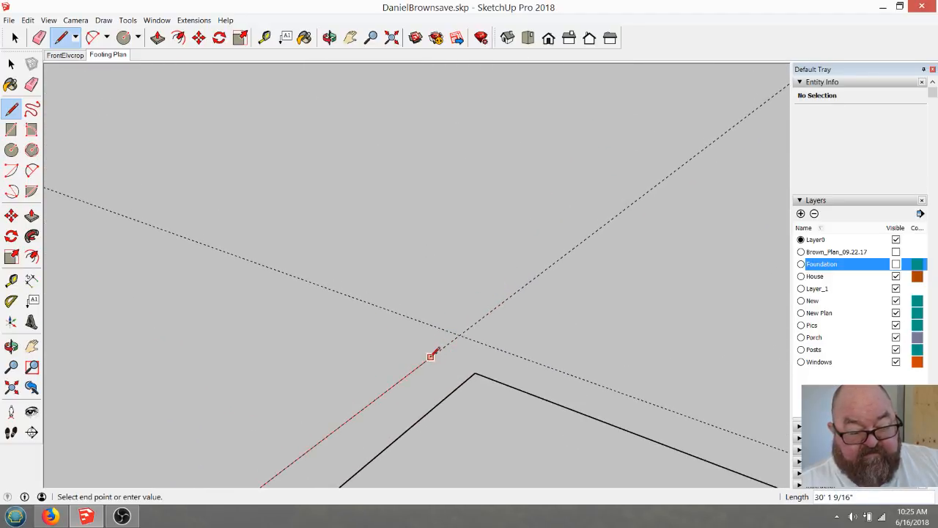
click(480, 368)
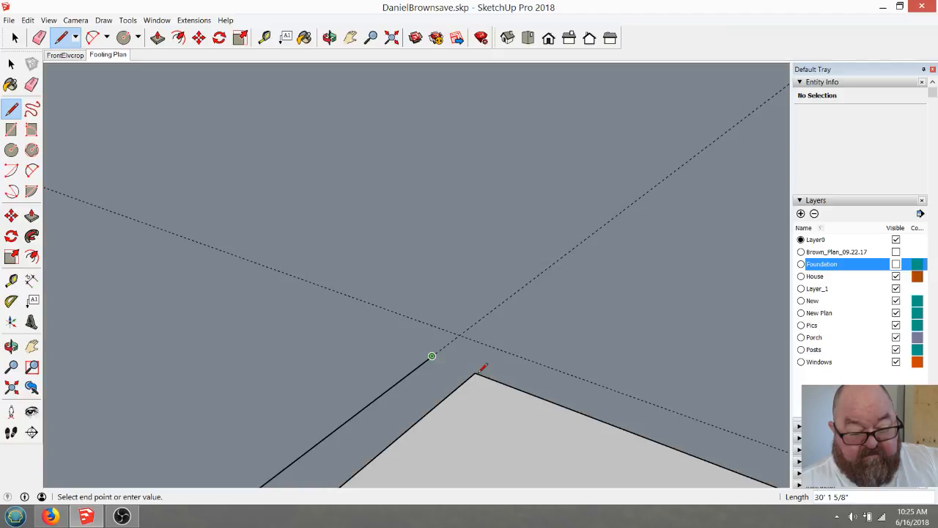
click(475, 372)
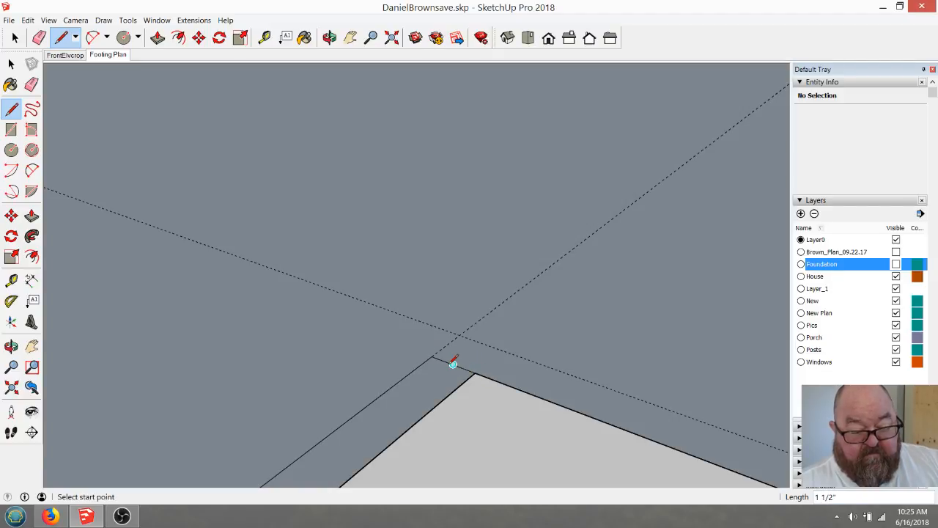
Push/Pull the long front strip up 9 1/4" to match the neighbouring front member.
click(157, 38)
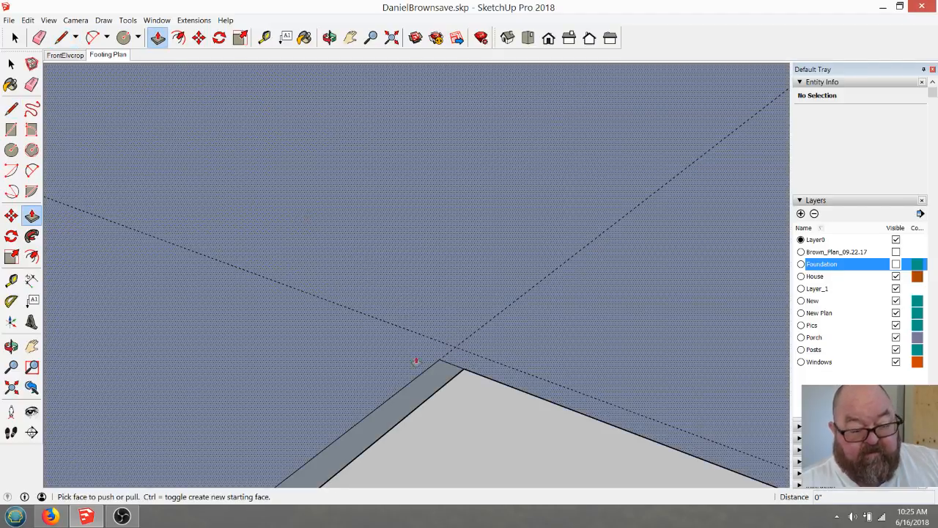
scroll(373, 339, down, 3)
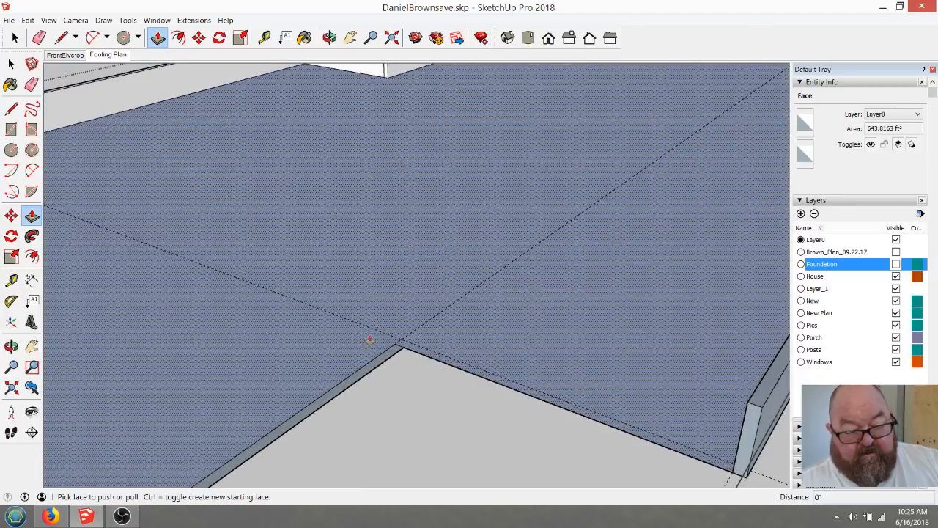
click(392, 354)
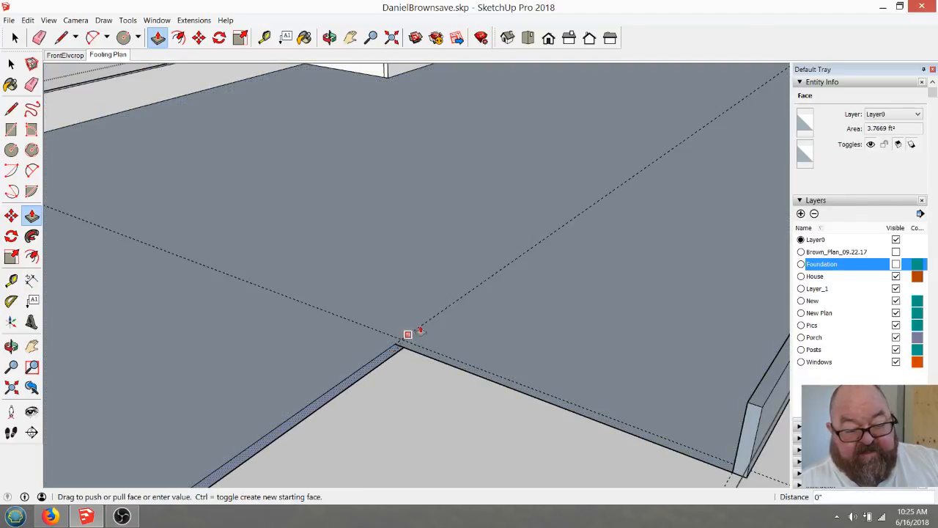
drag(806, 414, 667, 404)
click(657, 403)
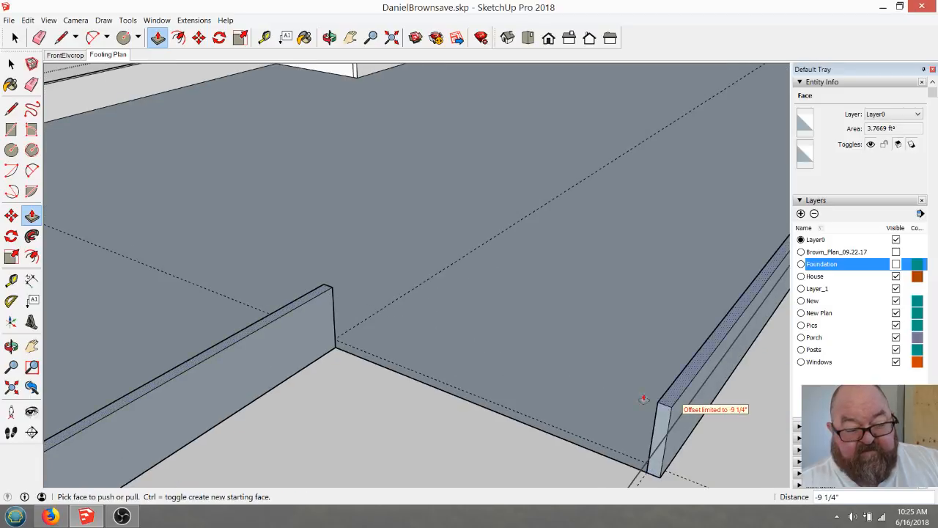
Delete the porch floor face that fills the outline behind the new front member.
scroll(526, 407, up, 2)
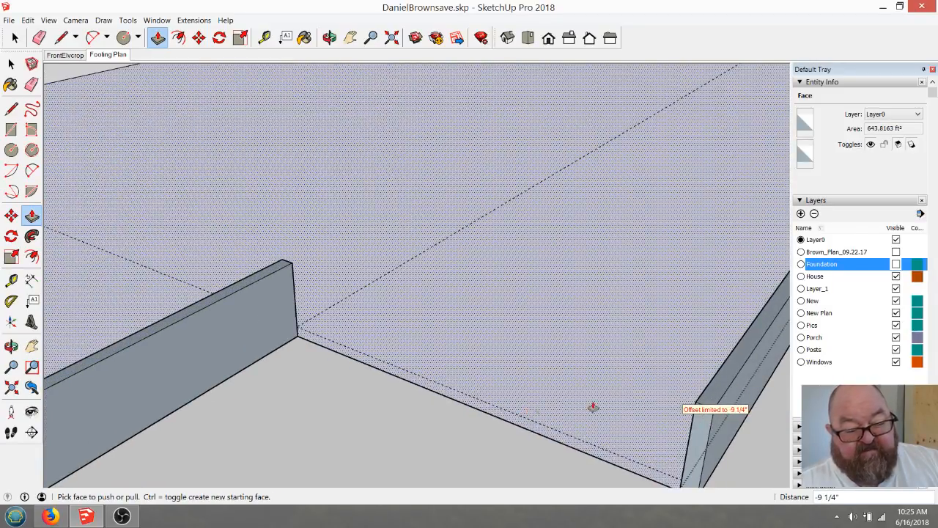
scroll(386, 310, down, 3)
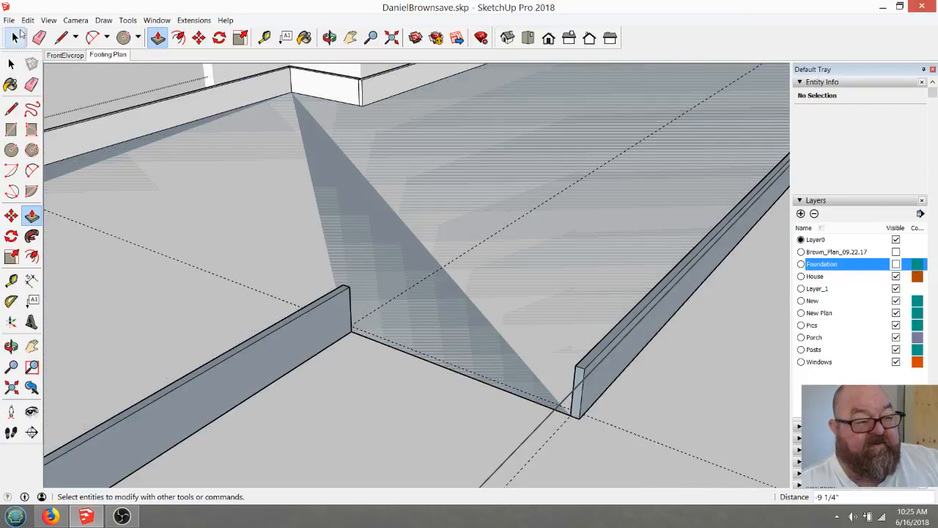
click(17, 37)
click(473, 205)
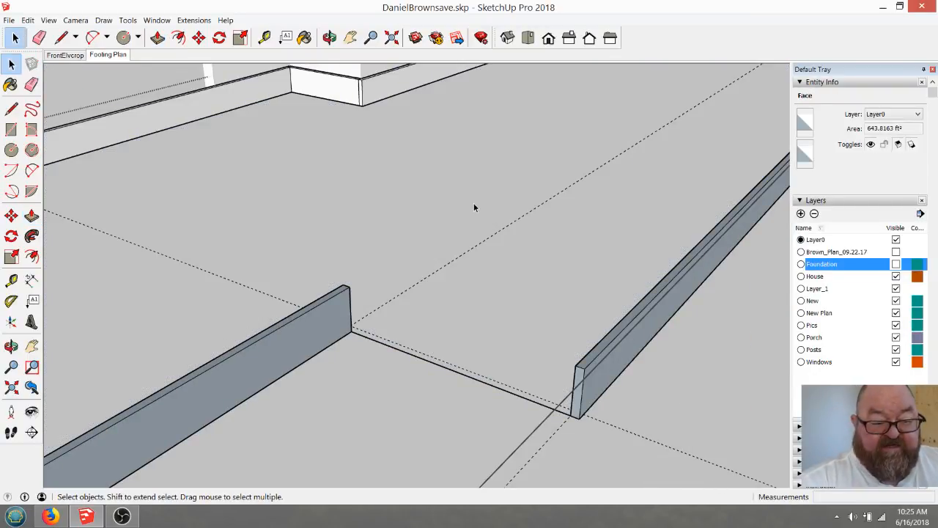
key(Delete)
Examine the open jog between the two front members and how it relates to the surrounding framing.
scroll(536, 285, down, 3)
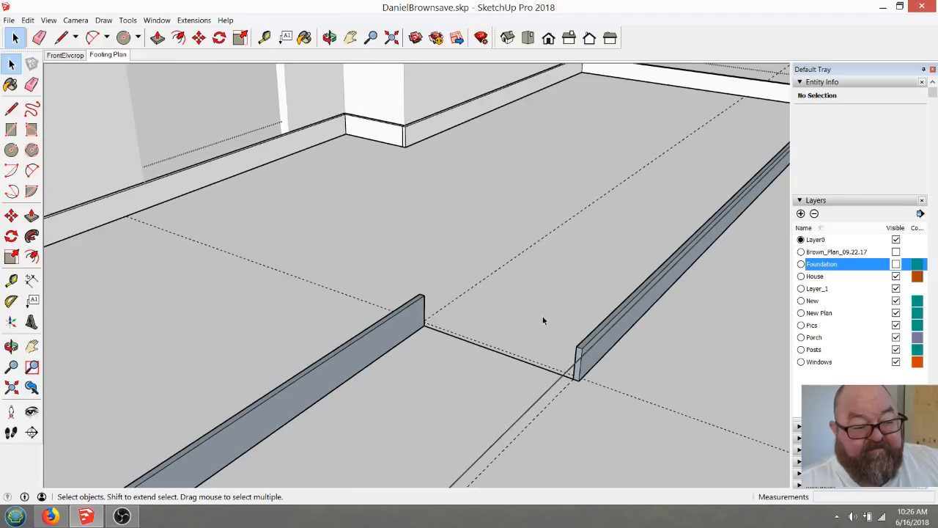
scroll(540, 277, down, 2)
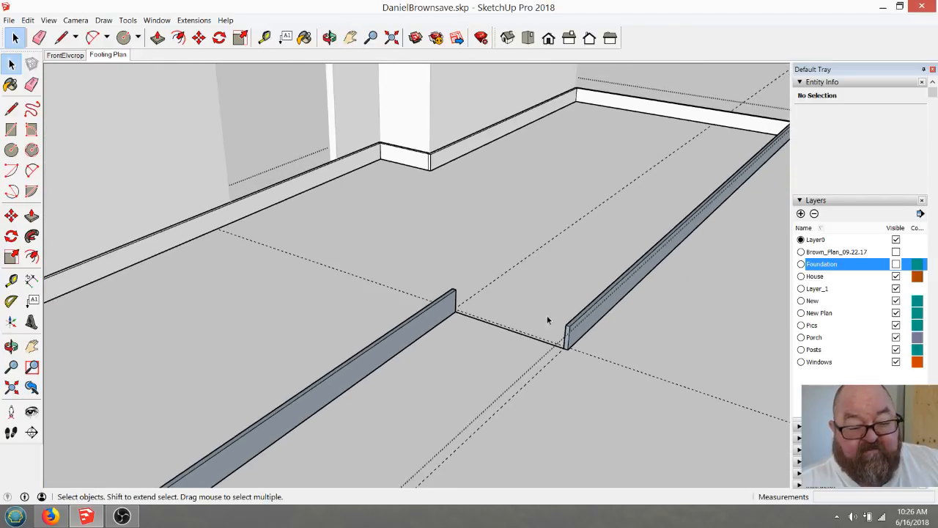
scroll(358, 238, down, 2)
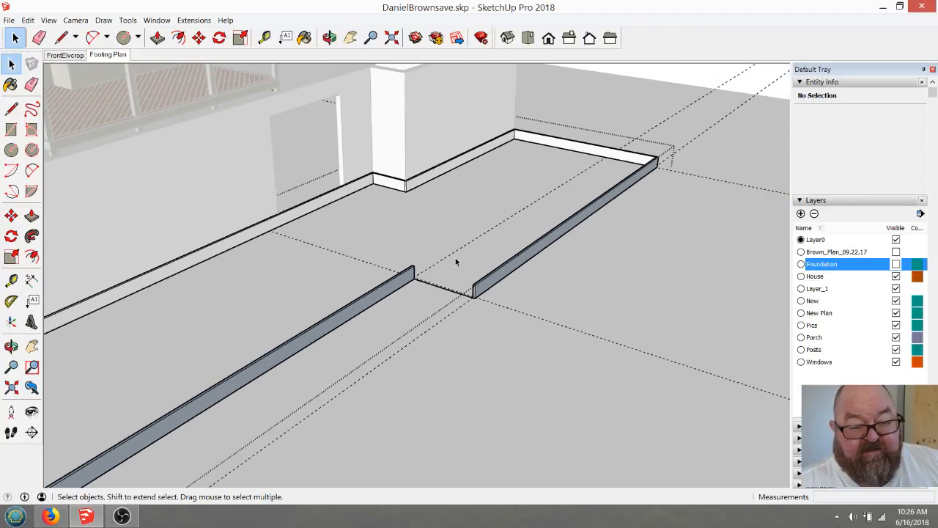
scroll(386, 254, up, 1)
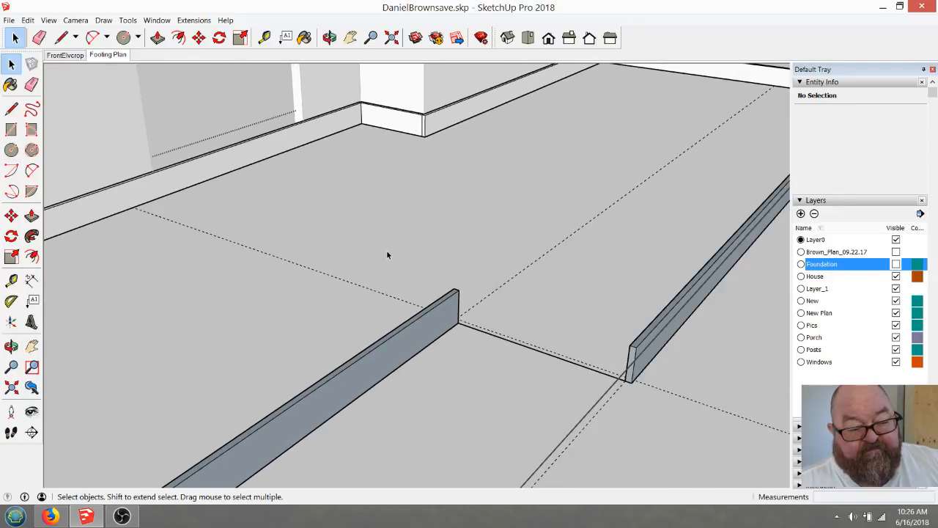
scroll(388, 255, down, 3)
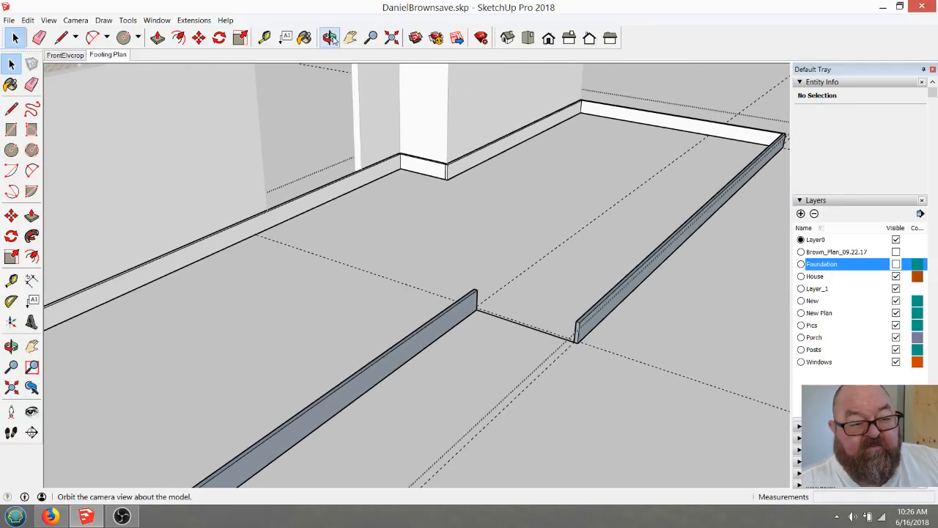
click(330, 38)
drag(513, 175, 490, 180)
scroll(386, 190, down, 2)
scroll(459, 315, up, 5)
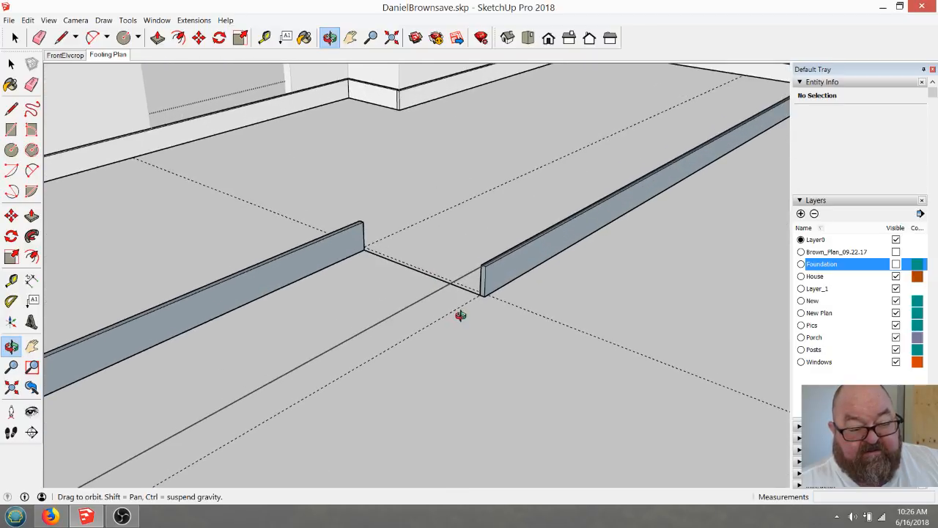
scroll(393, 230, down, 2)
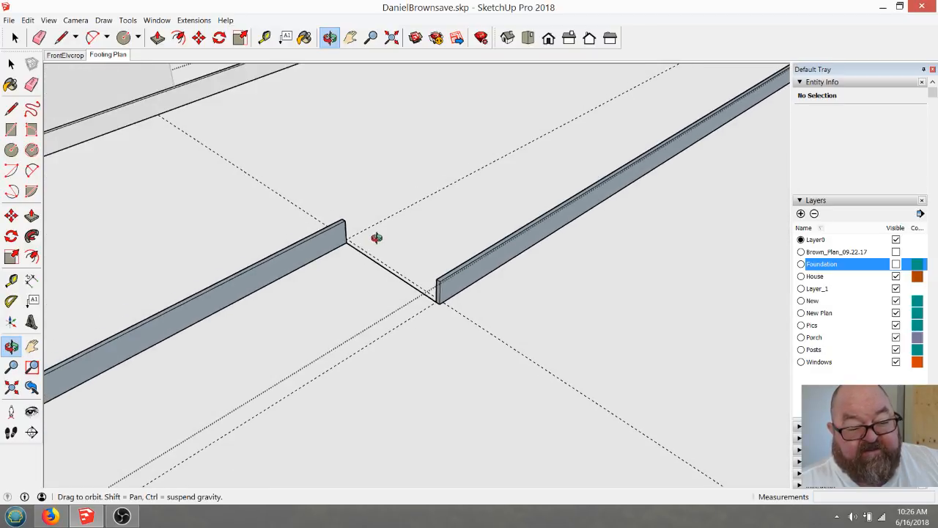
scroll(369, 249, down, 2)
Copy the far end member into the open space outside the porch, in front of the outline's jog.
mouse_move(429, 250)
mouse_down()
mouse_move(505, 159)
mouse_move(280, 182)
mouse_move(220, 139)
mouse_up()
click(15, 38)
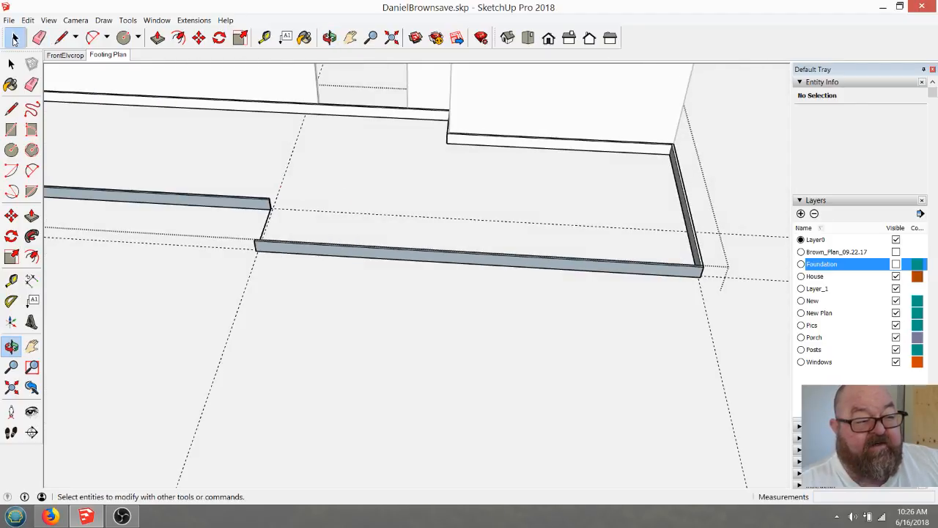
drag(719, 296, 725, 305)
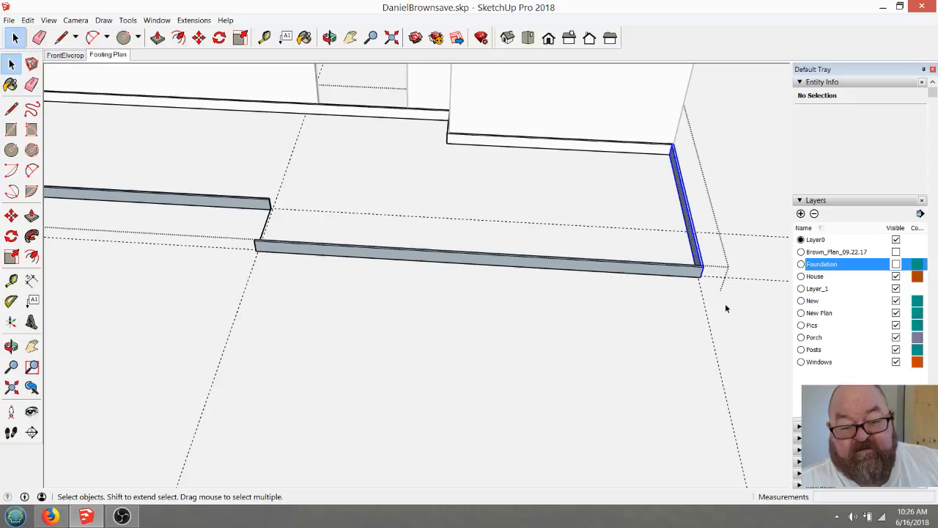
click(199, 37)
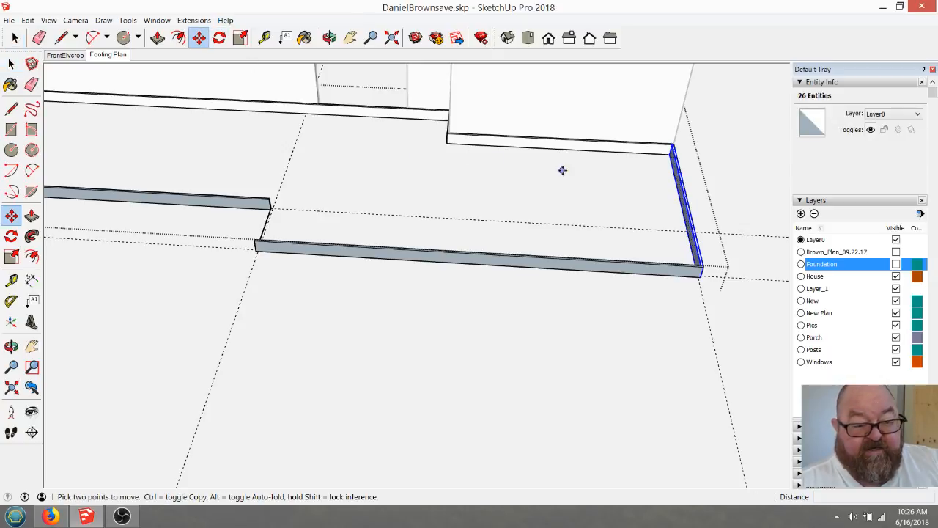
click(568, 182)
key(ctrl)
scroll(366, 237, down, 2)
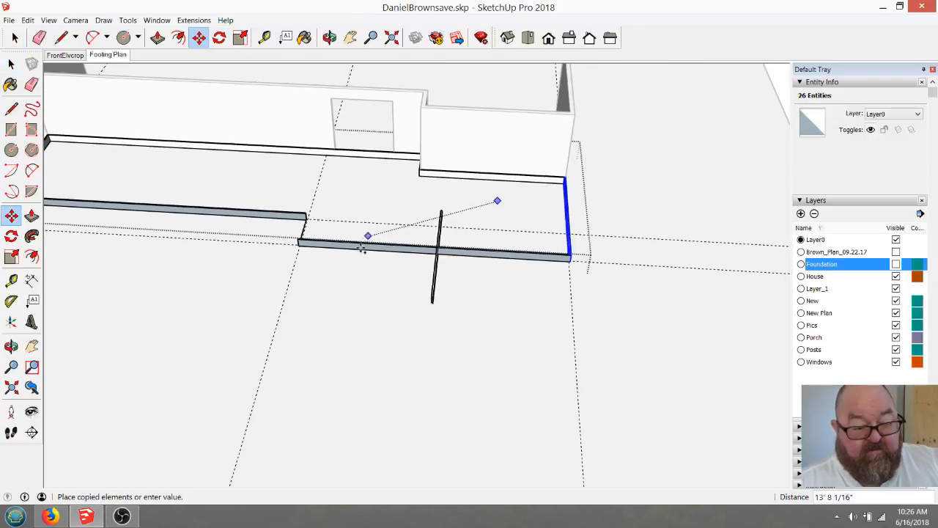
click(229, 299)
middle_drag(229, 299, 303, 330)
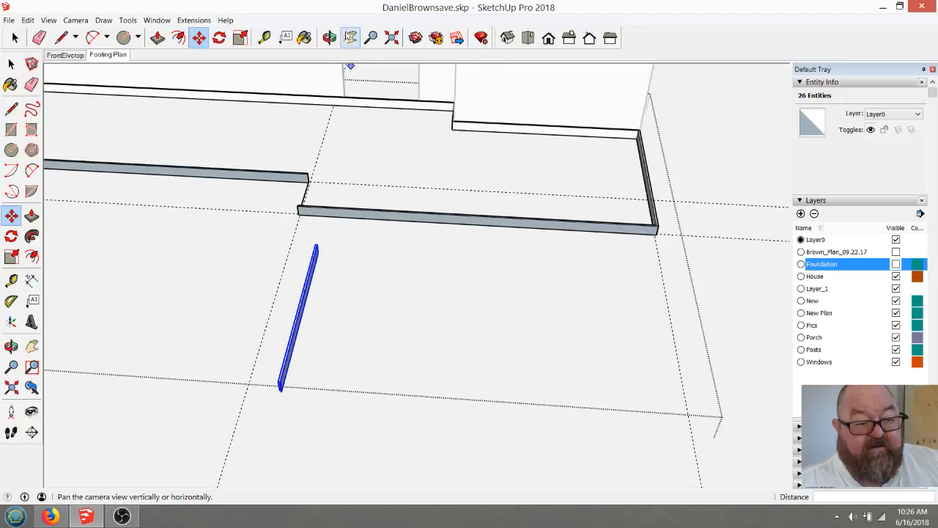
Erase the leftover corner edges projecting beside the outer end of the copied member.
click(330, 37)
drag(327, 118, 488, 356)
scroll(482, 329, up, 6)
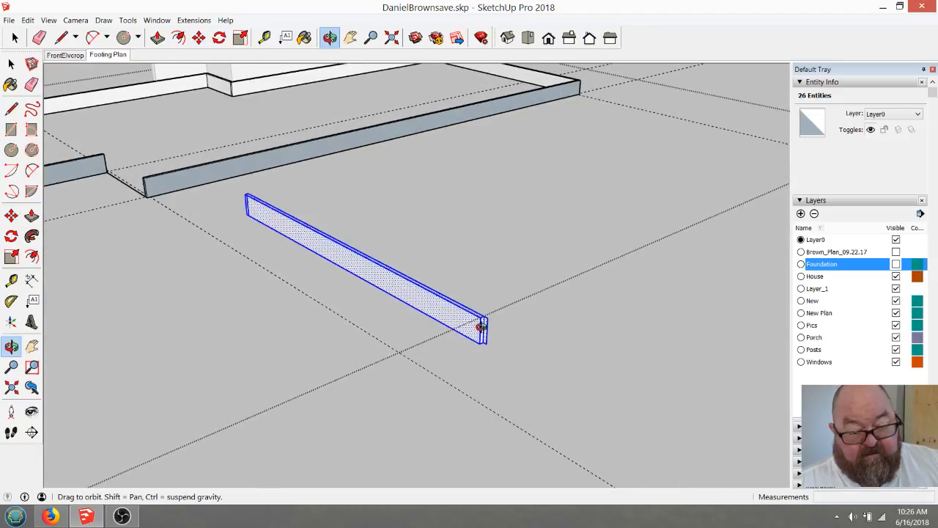
click(42, 42)
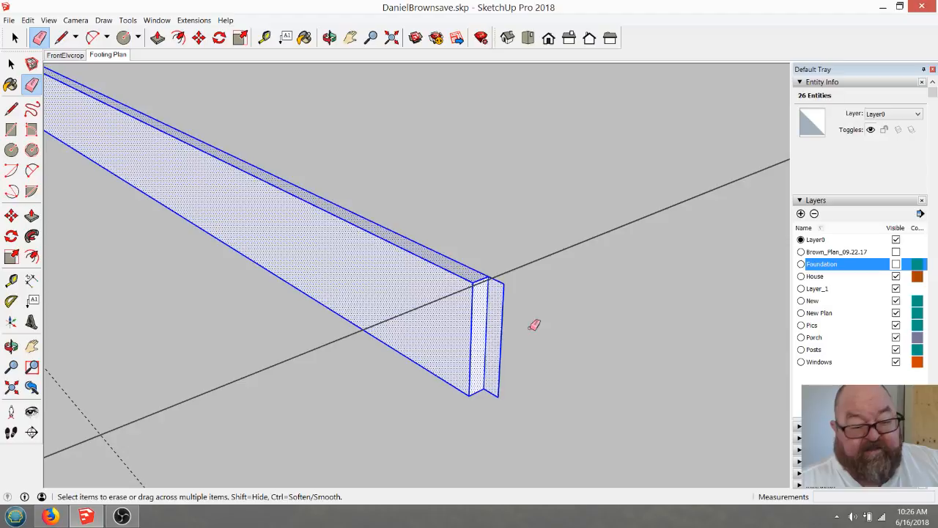
click(503, 283)
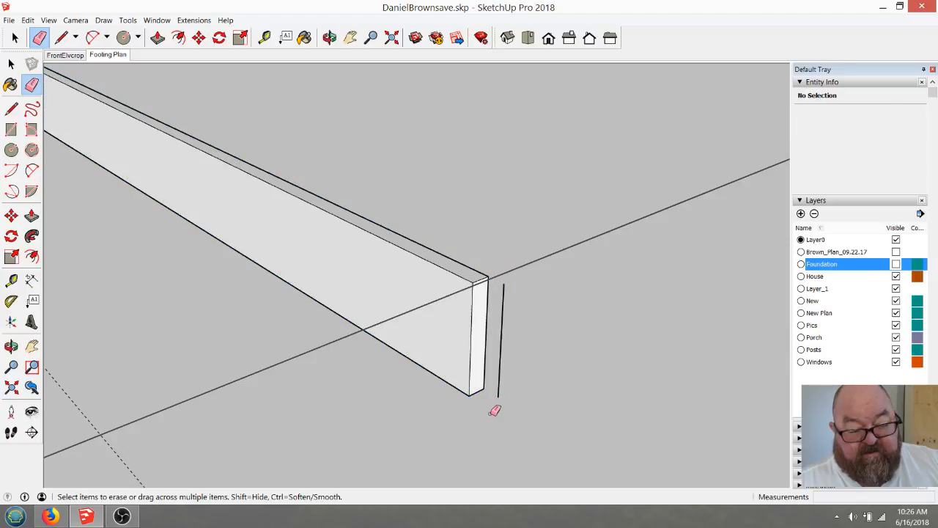
drag(503, 374, 485, 356)
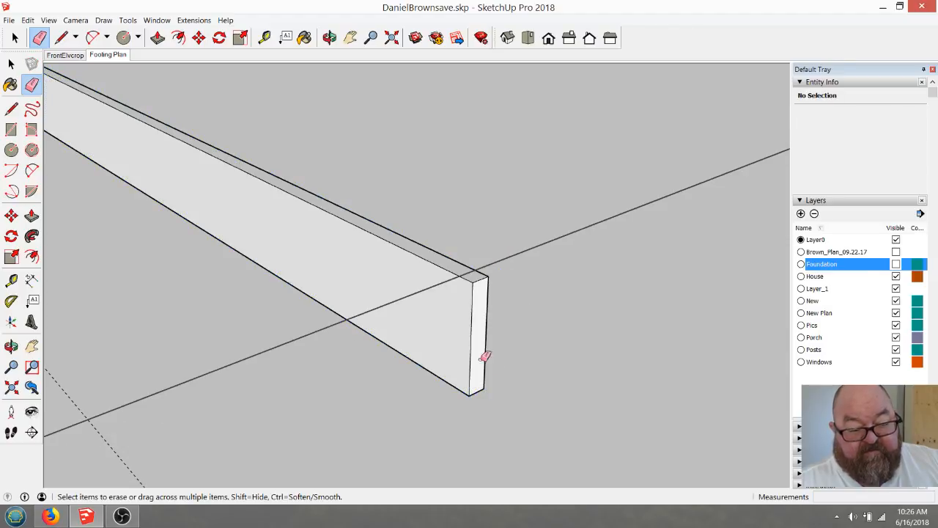
Erase the leftover edge line on the side face near the opposite end of the copied member.
click(329, 38)
drag(404, 281, 469, 332)
drag(230, 203, 228, 351)
scroll(220, 341, up, 5)
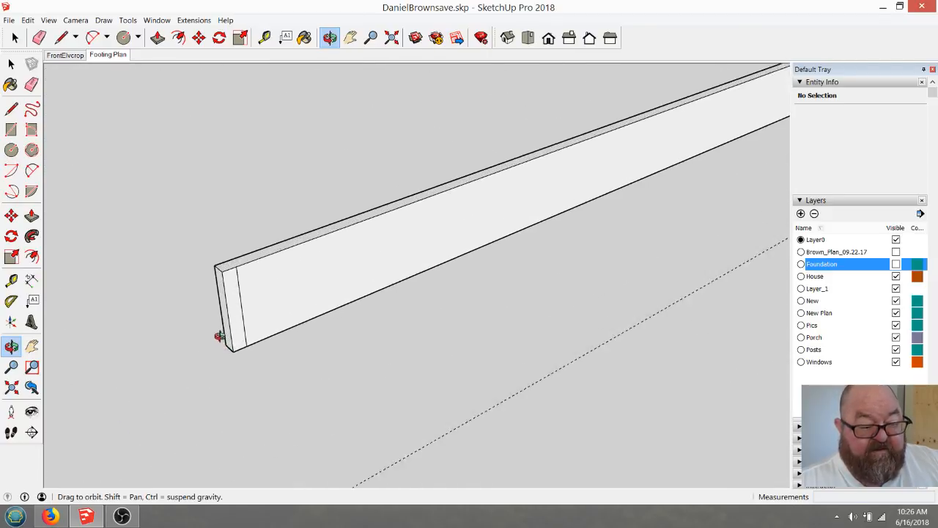
click(39, 38)
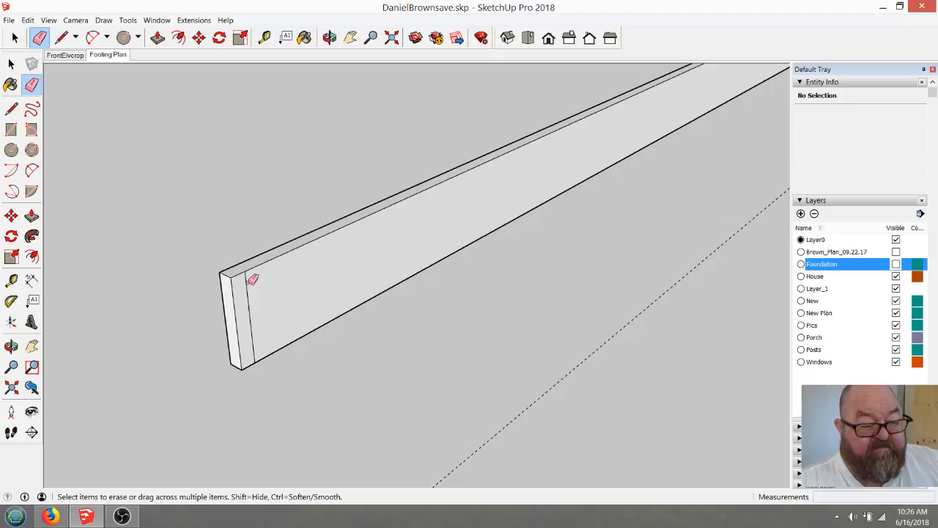
scroll(274, 308, down, 5)
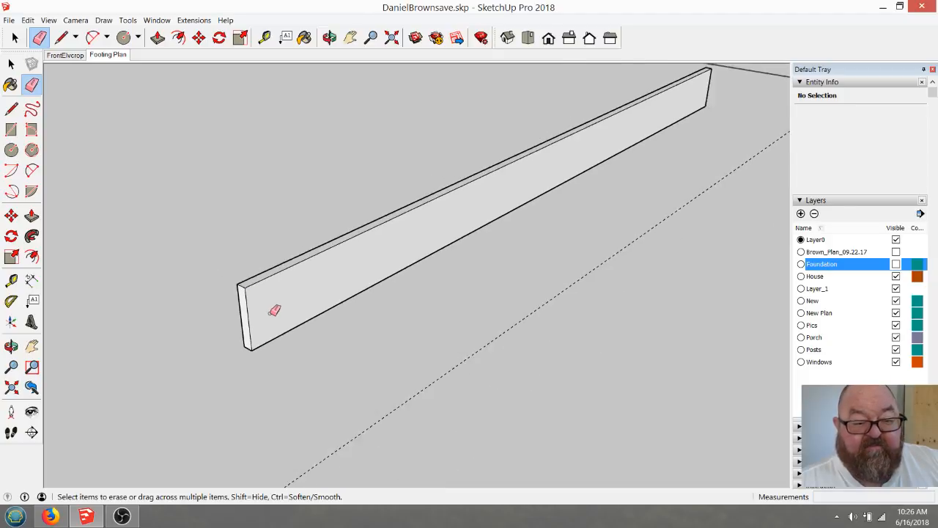
scroll(274, 308, down, 1)
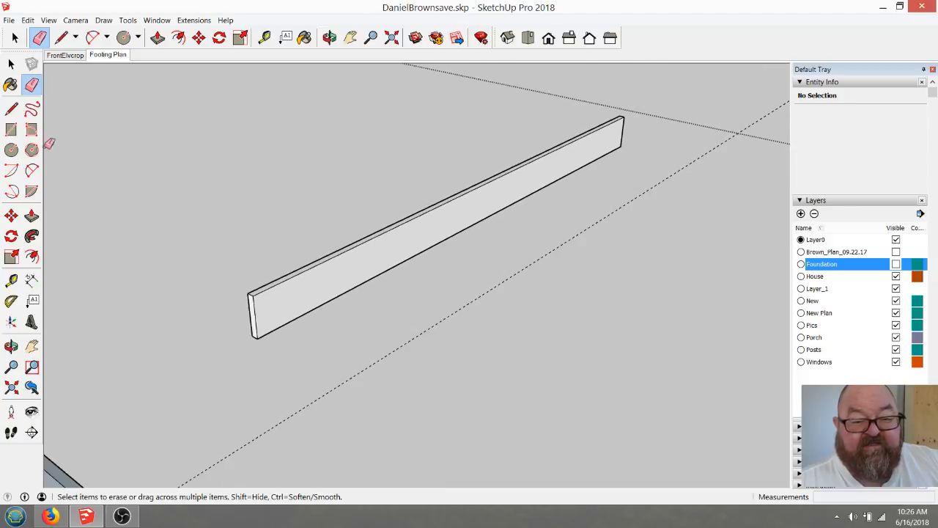
Select all the geometry of the loose copied member and make it a group.
click(329, 38)
drag(341, 279, 130, 349)
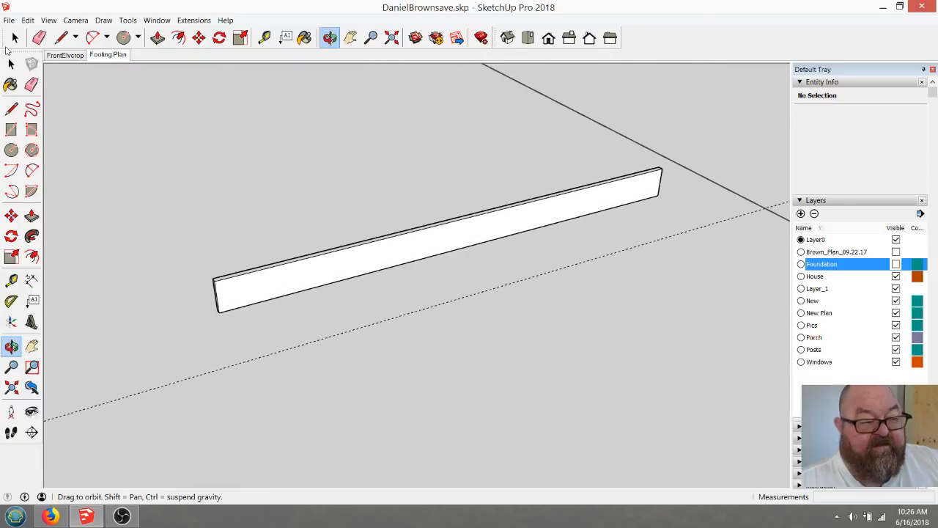
key(space)
drag(352, 178, 736, 355)
right_click(474, 230)
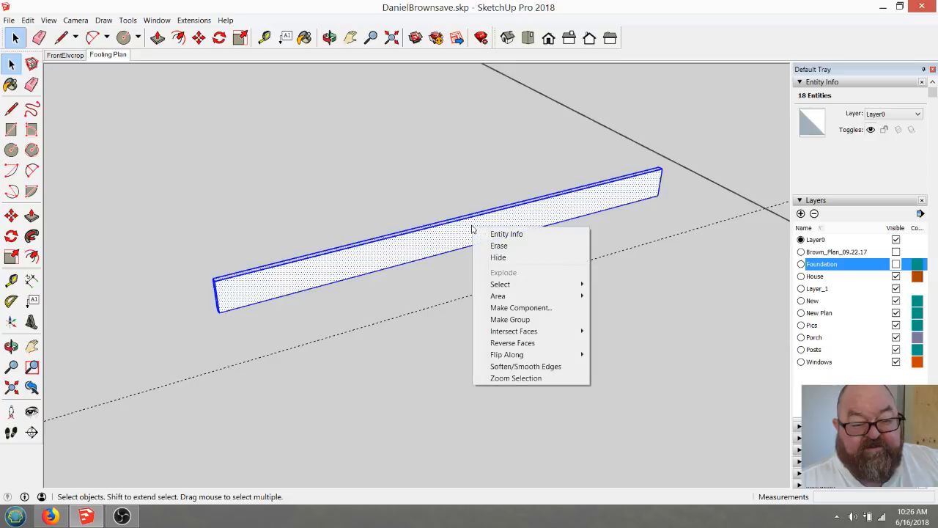
click(510, 319)
Move the grouped member by its outer top corner into the jog, against the end of the outermost front member.
scroll(502, 316, down, 3)
click(199, 38)
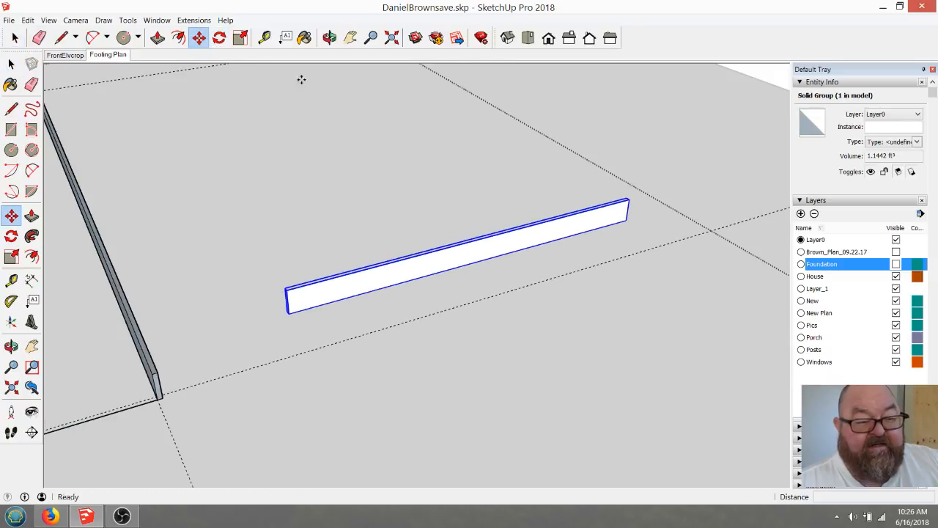
click(632, 199)
scroll(624, 205, down, 3)
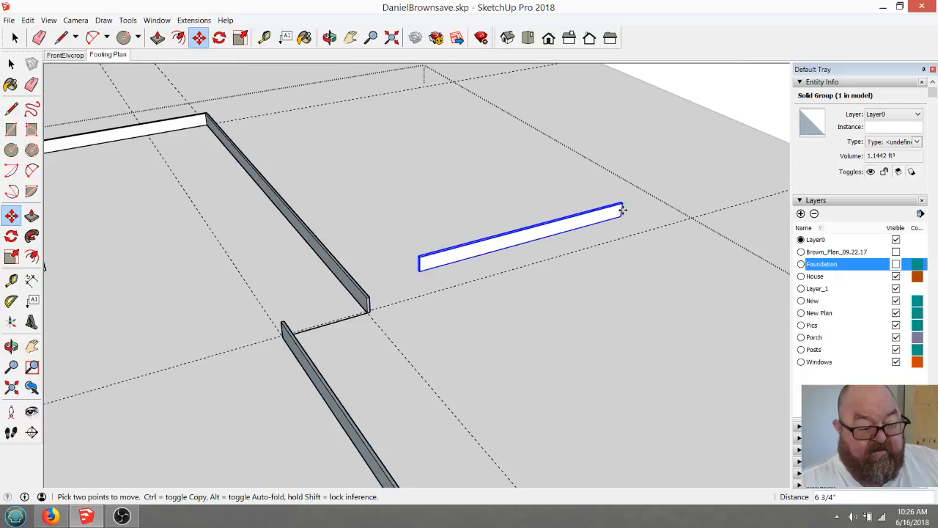
scroll(381, 322, up, 5)
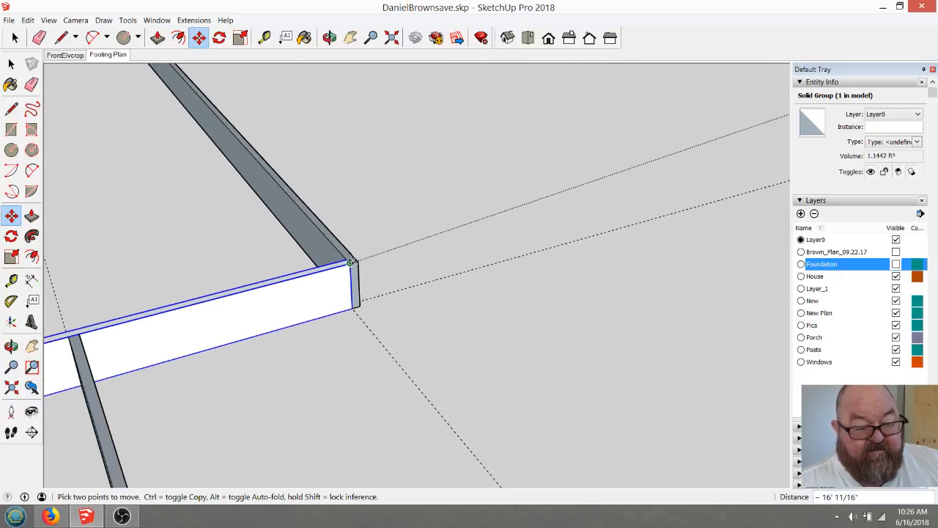
middle_drag(350, 262, 464, 268)
scroll(464, 269, down, 2)
scroll(210, 211, up, 7)
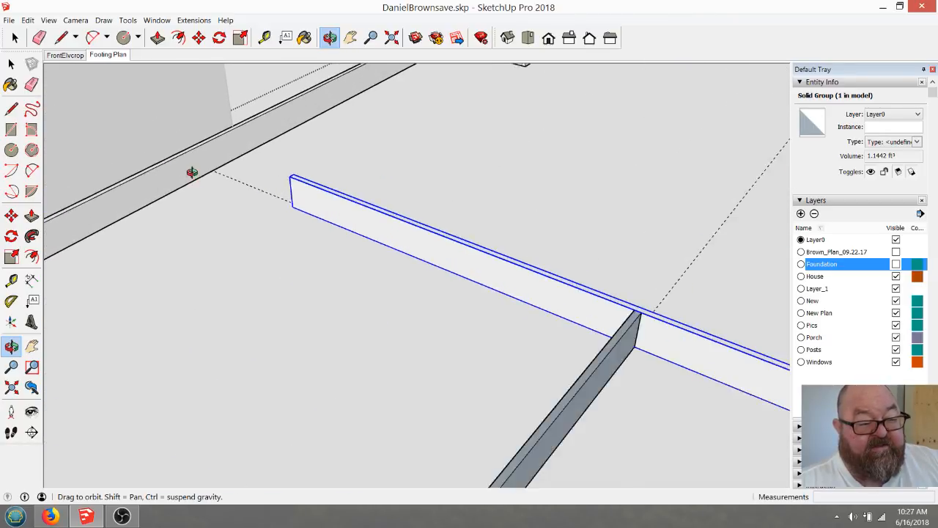
middle_drag(440, 226, 628, 212)
middle_drag(452, 227, 161, 404)
Check the YouTube live stream page and its chat in Firefox, and return to SketchUp.
click(50, 516)
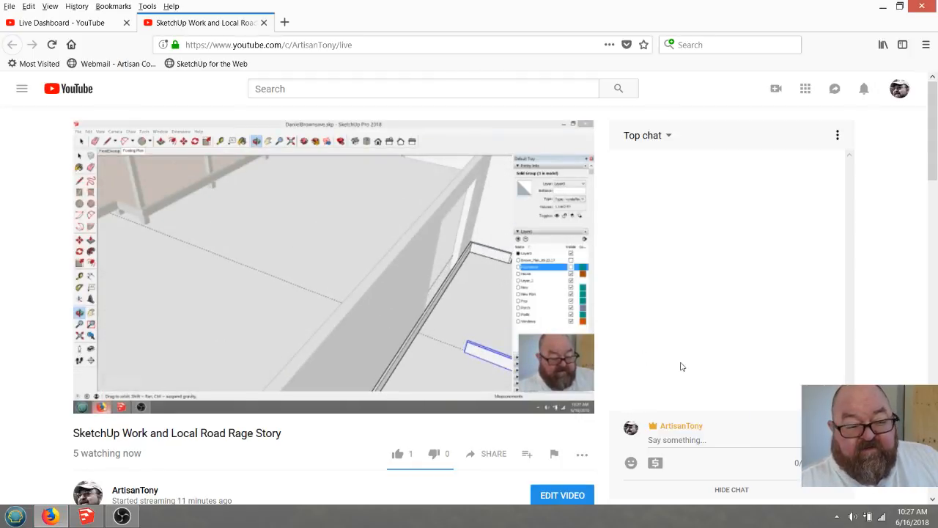
scroll(41, 358, down, 2)
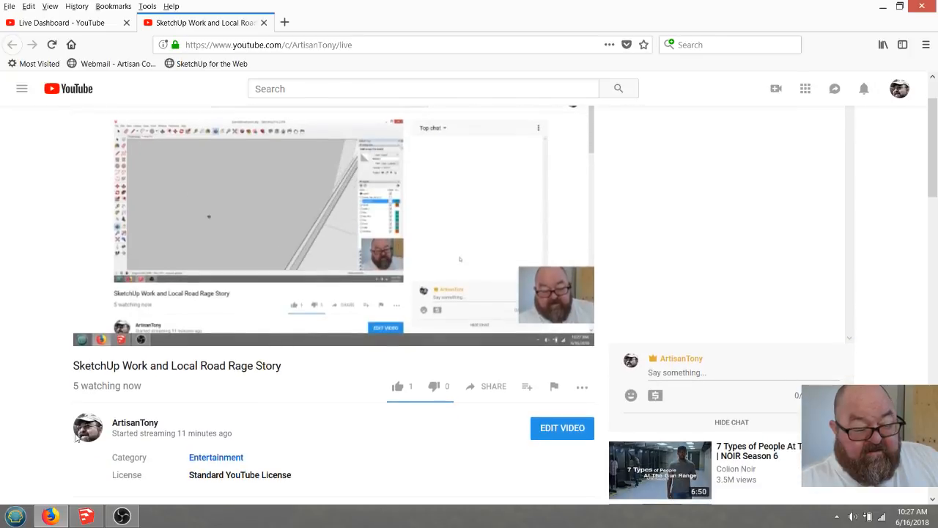
click(88, 518)
Open the moved member's group for editing and pull its house-side end face about 1' 5 1/16" toward the house.
scroll(362, 256, up, 2)
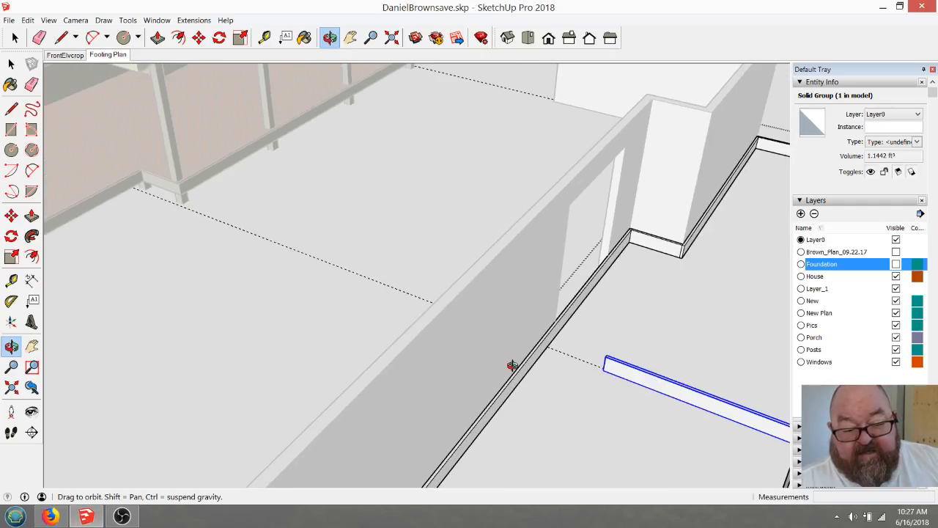
scroll(608, 376, up, 6)
scroll(598, 333, up, 1)
drag(513, 318, 722, 309)
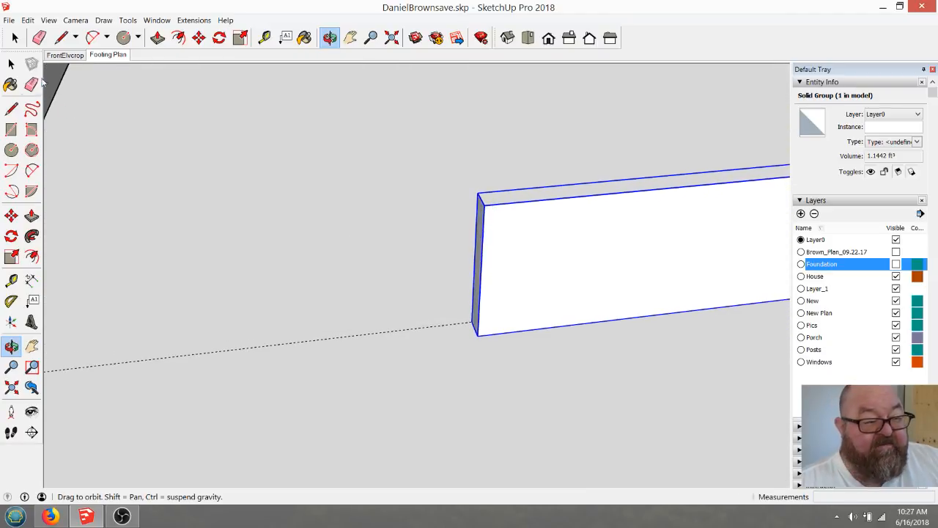
click(16, 39)
double_click(498, 238)
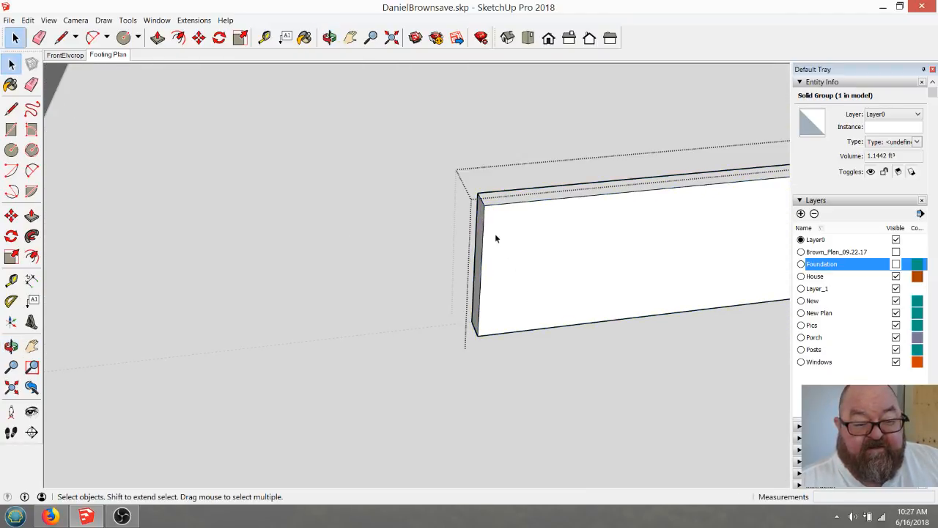
click(157, 39)
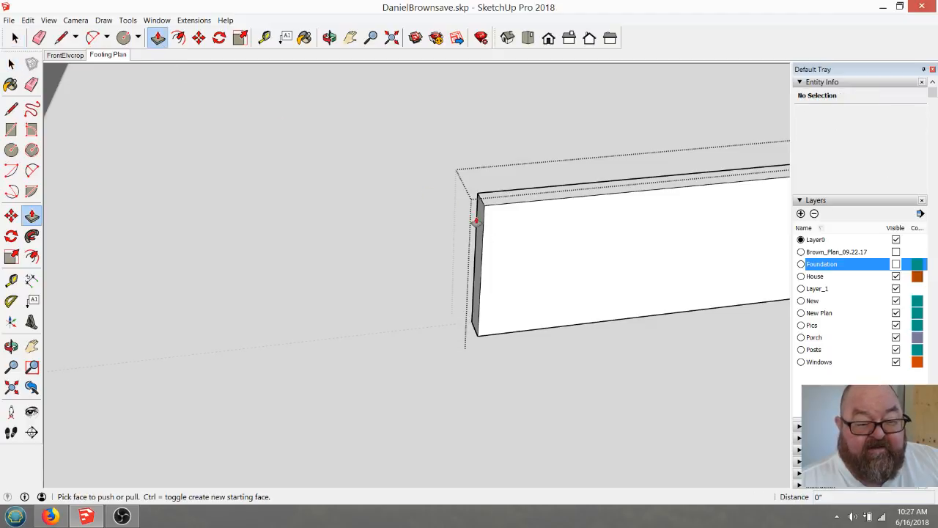
drag(478, 222, 178, 274)
scroll(379, 242, down, 3)
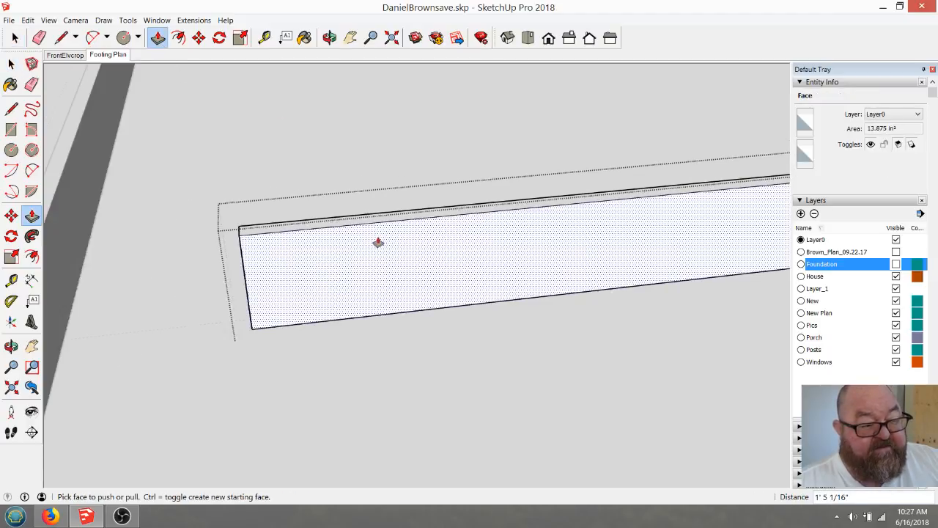
Pull the same end face another 1' 3 7/16" to meet the member along the house wall, and leave the group.
scroll(304, 252, up, 5)
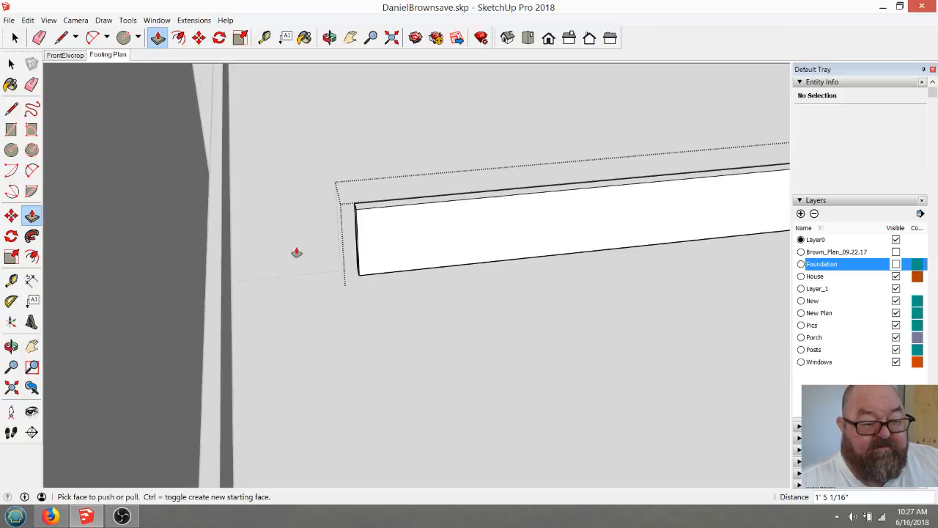
drag(477, 151, 131, 158)
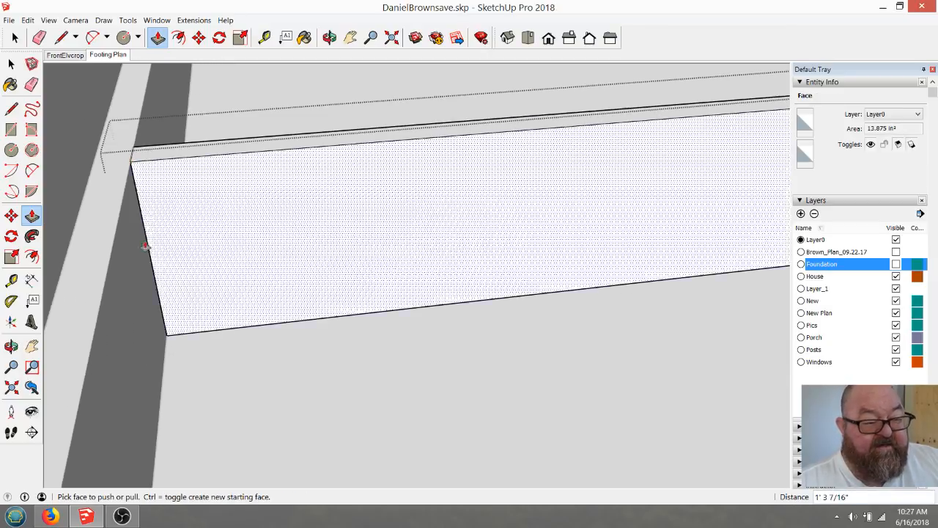
scroll(146, 244, down, 2)
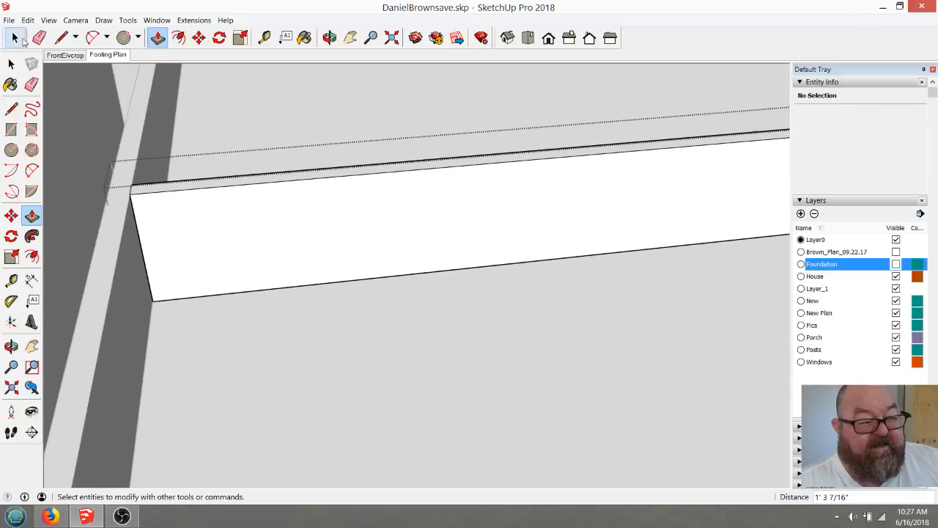
click(15, 38)
middle_drag(369, 327, 212, 273)
click(208, 279)
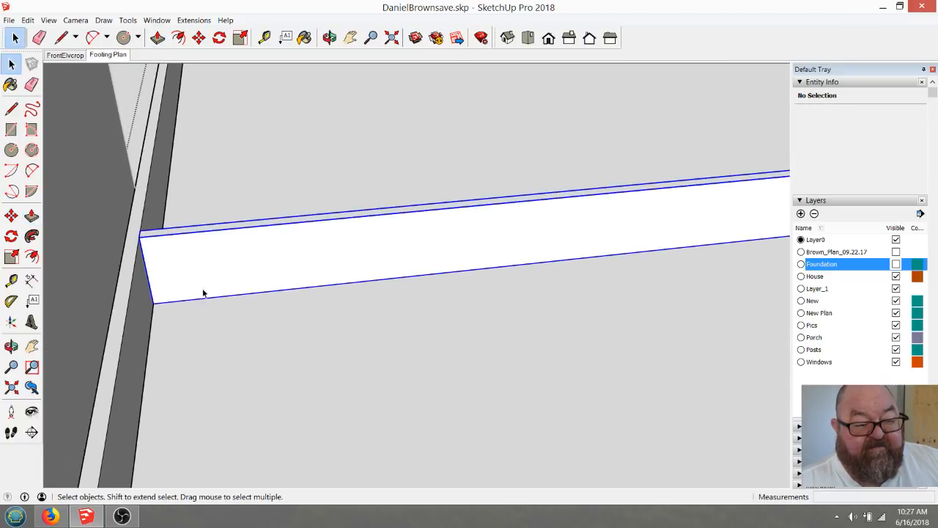
click(204, 348)
Copy the cross member at the jog by one thickness so the copy sits flush against its inner side.
scroll(157, 321, down, 2)
click(330, 37)
drag(341, 220, 367, 299)
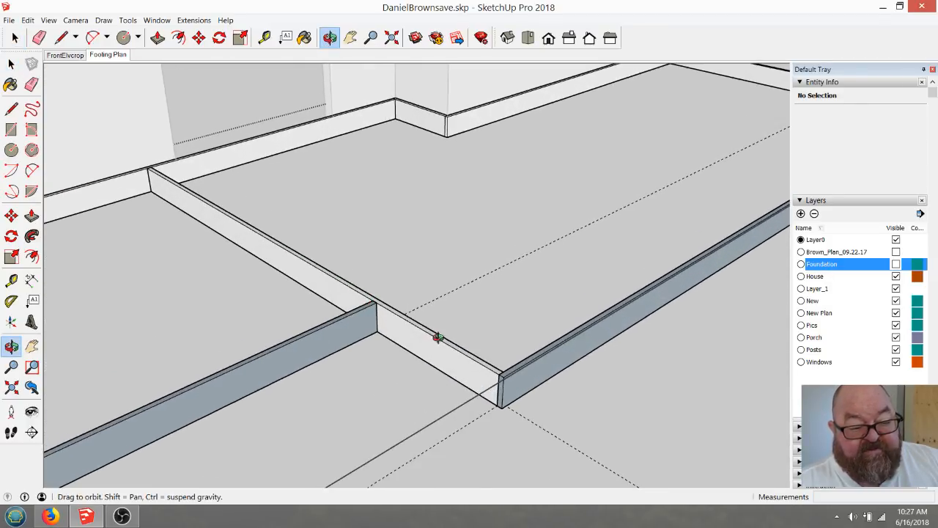
scroll(525, 382, up, 5)
drag(502, 368, 426, 401)
click(14, 37)
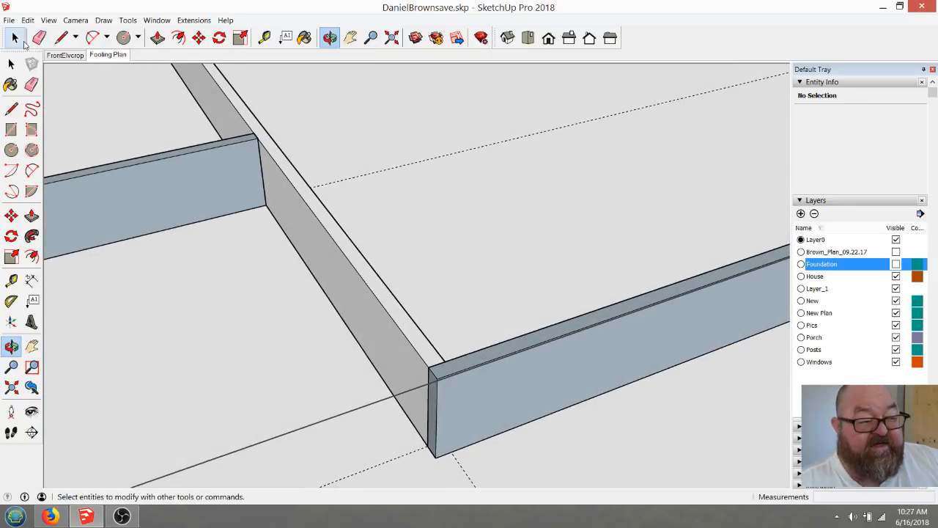
click(353, 320)
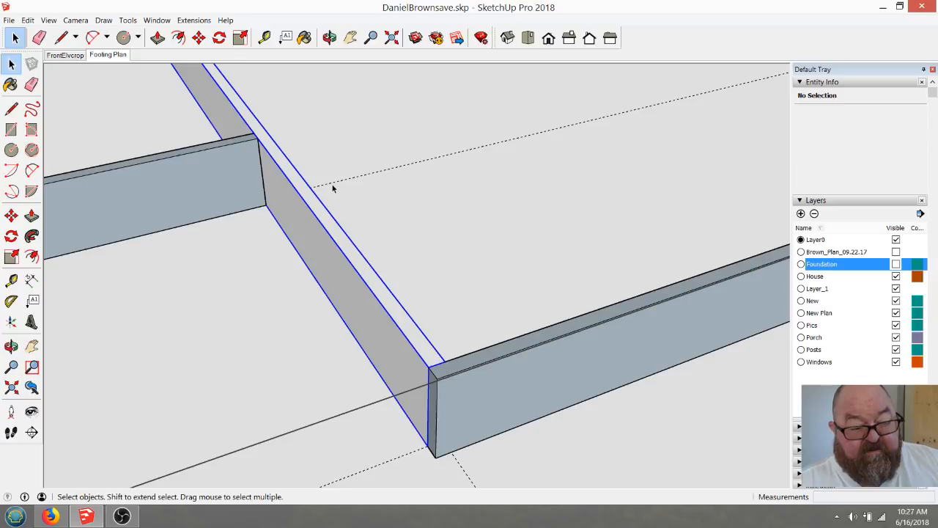
click(199, 38)
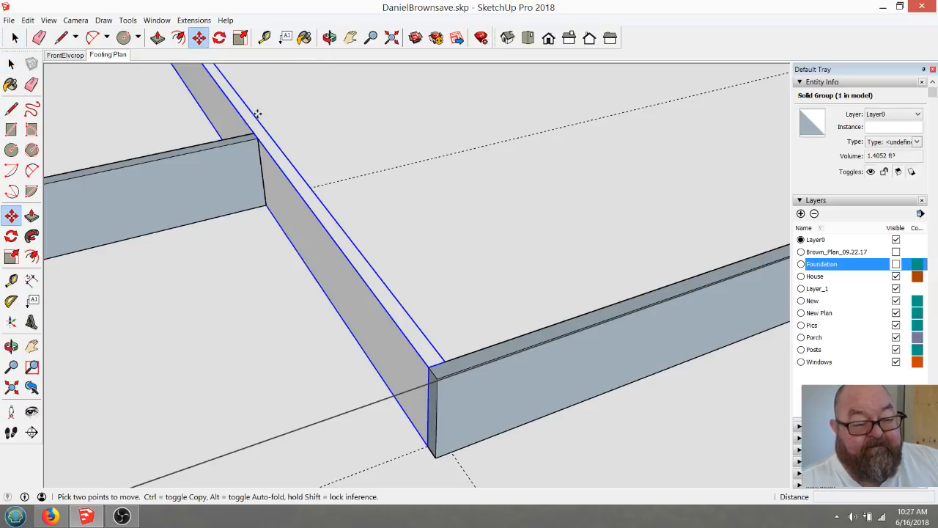
key(ctrl)
click(429, 366)
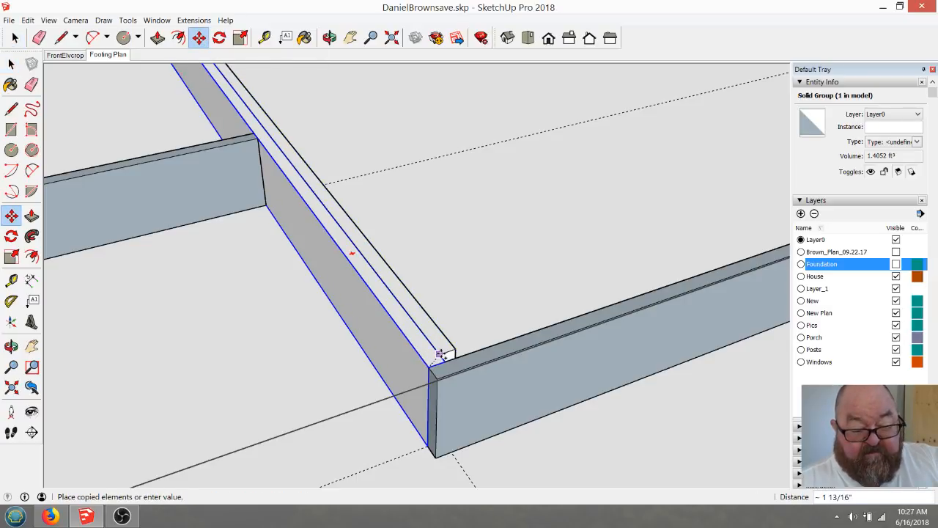
click(445, 361)
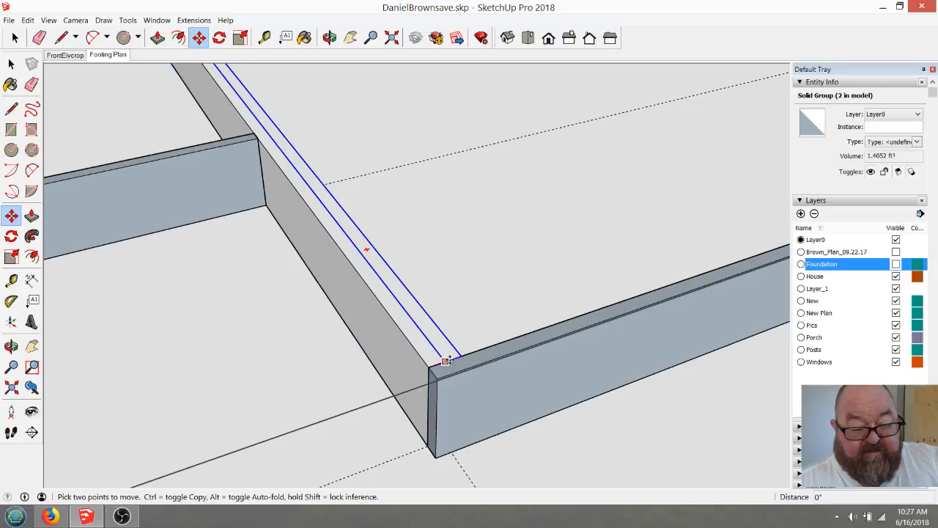
Move the copied cross member a further 1.5" away from the original along the outer front member.
text(1.)
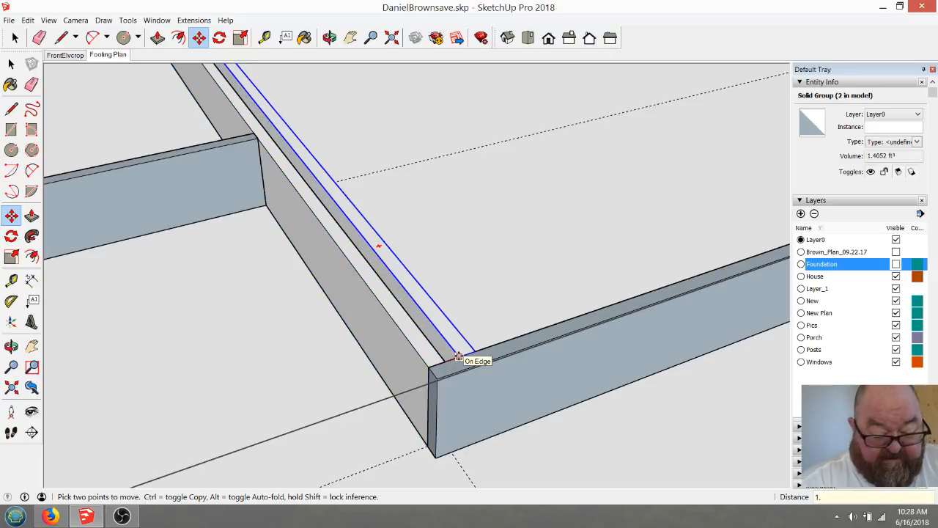
text(5)
key(Return)
scroll(543, 358, down, 2)
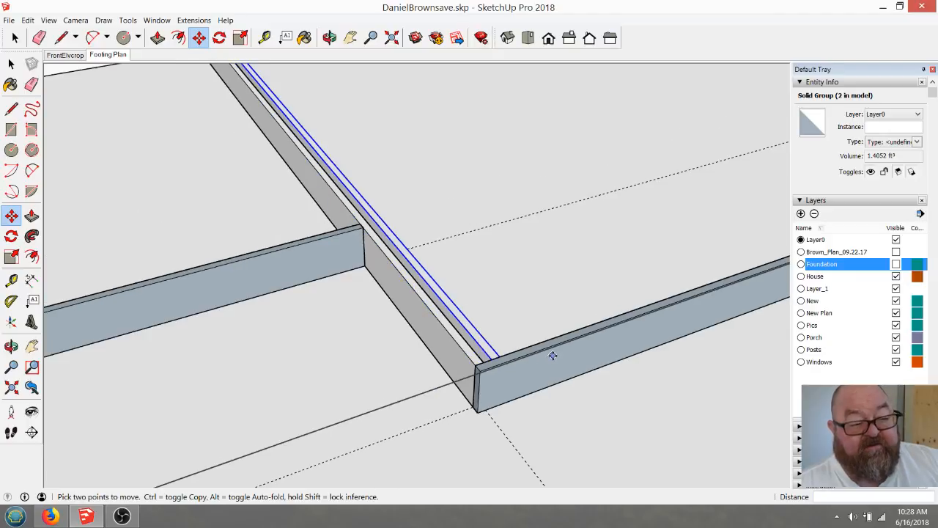
scroll(557, 356, down, 2)
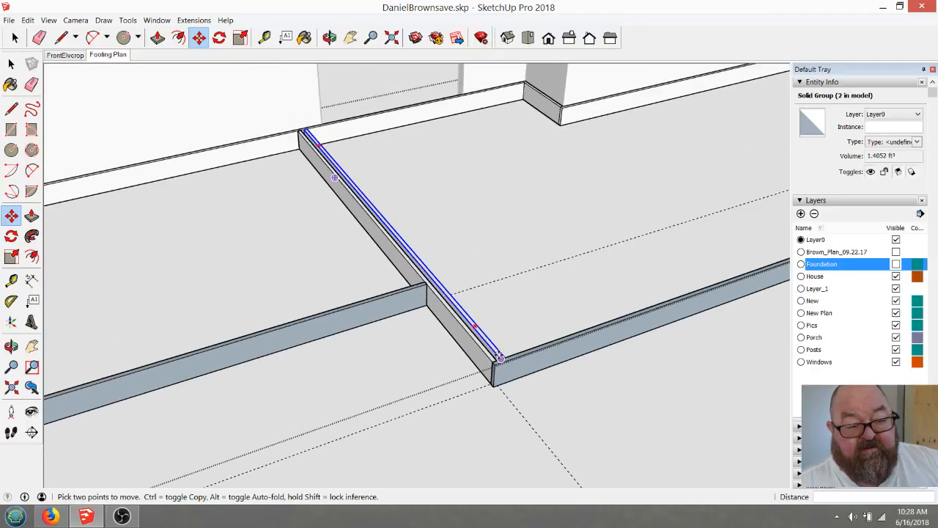
scroll(442, 288, down, 2)
scroll(254, 288, down, 2)
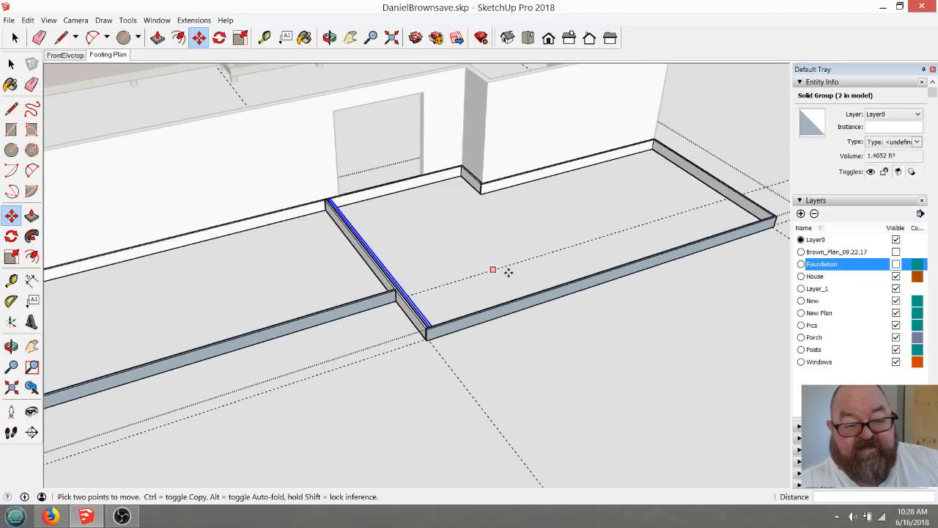
scroll(515, 292, up, 4)
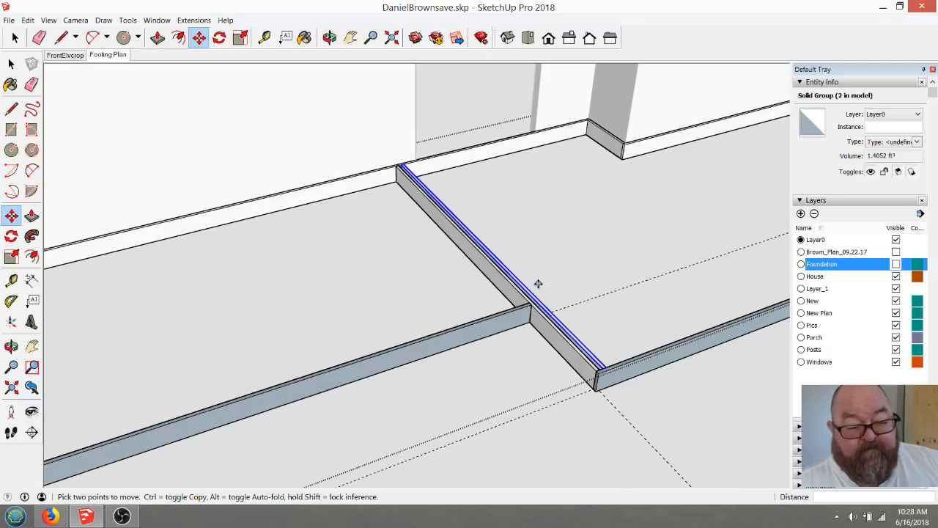
scroll(579, 358, up, 4)
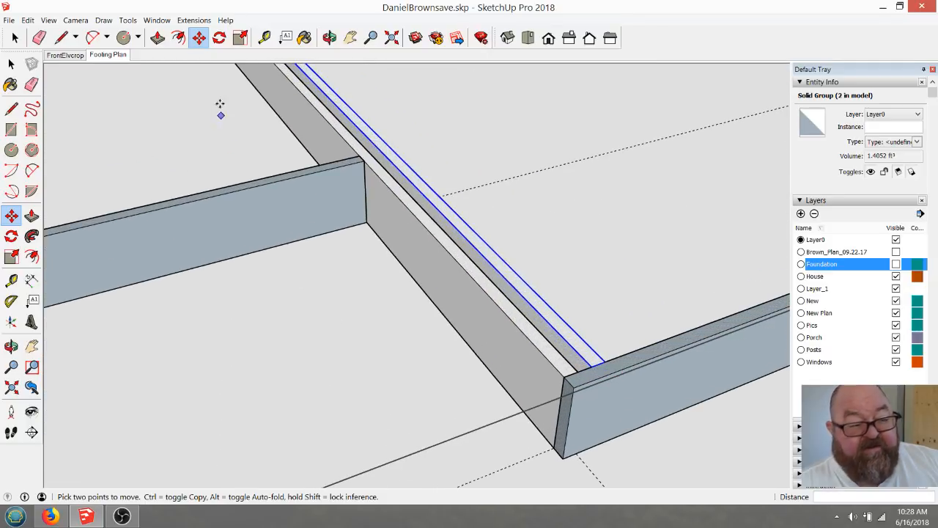
click(200, 39)
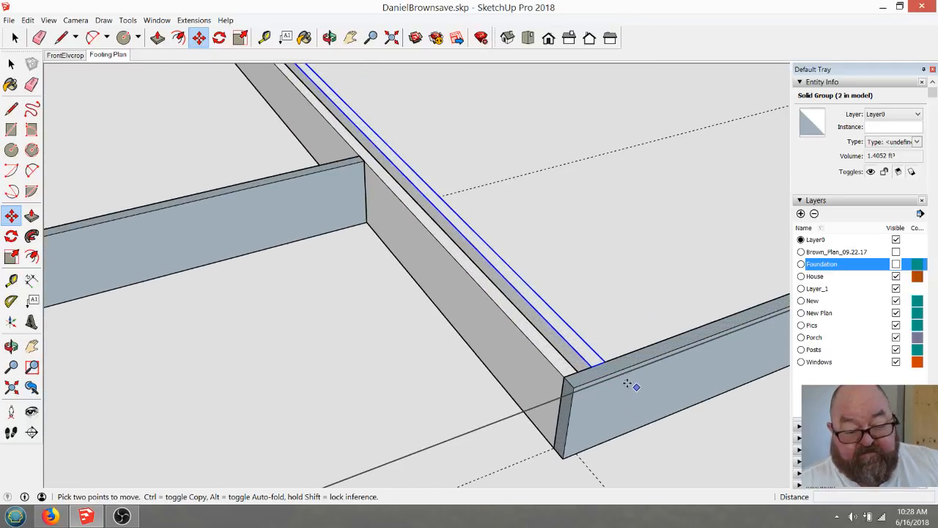
click(591, 366)
key(ctrl)
key(Escape)
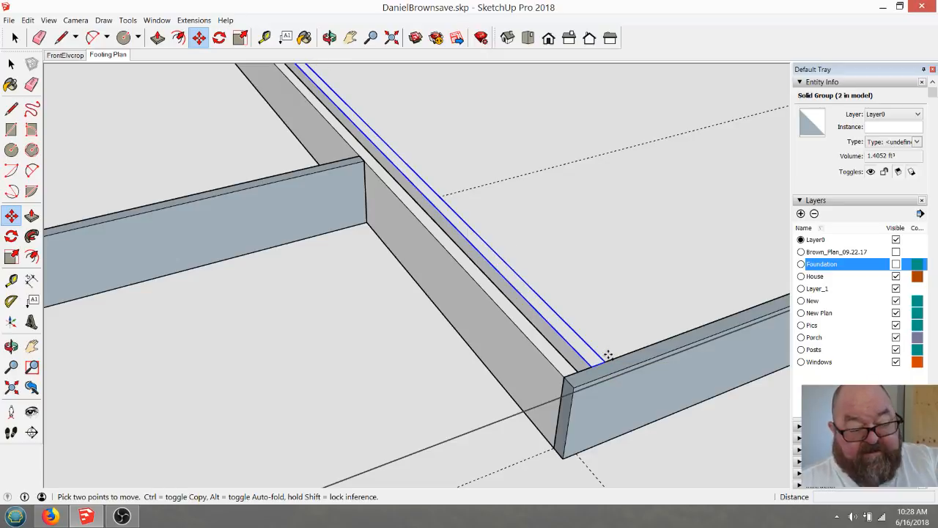
Copy the cross member about 30' 7 5/16" to the porch's far outer corner, and move the copy 1.5" outward beside the end member.
scroll(608, 355, down, 5)
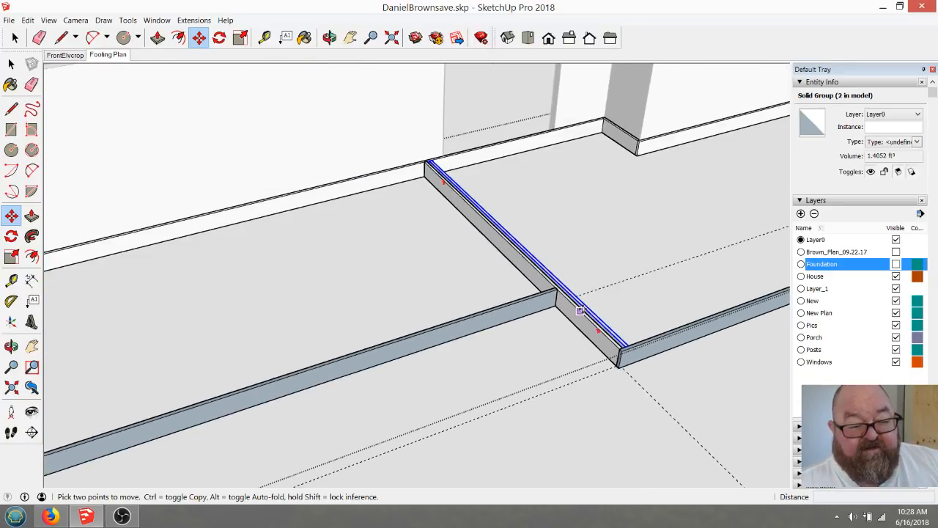
scroll(580, 310, up, 6)
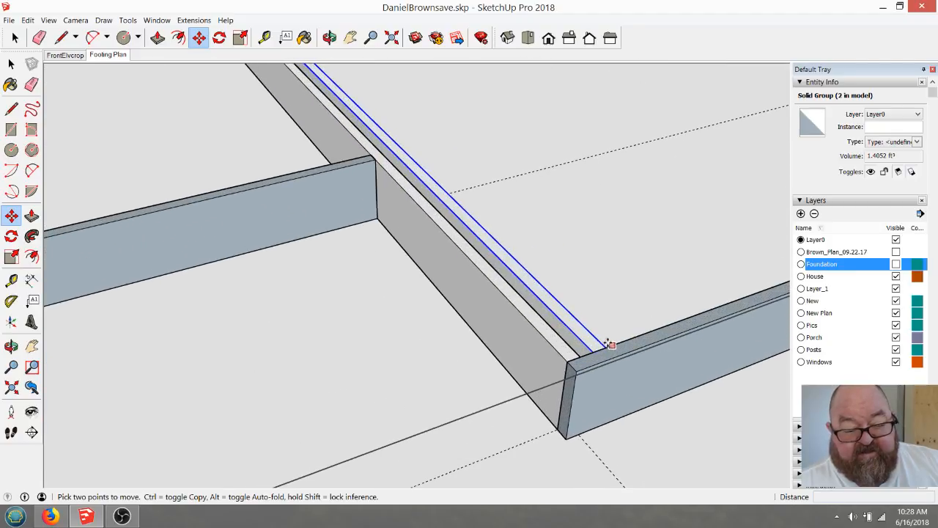
click(594, 352)
scroll(608, 329, down, 7)
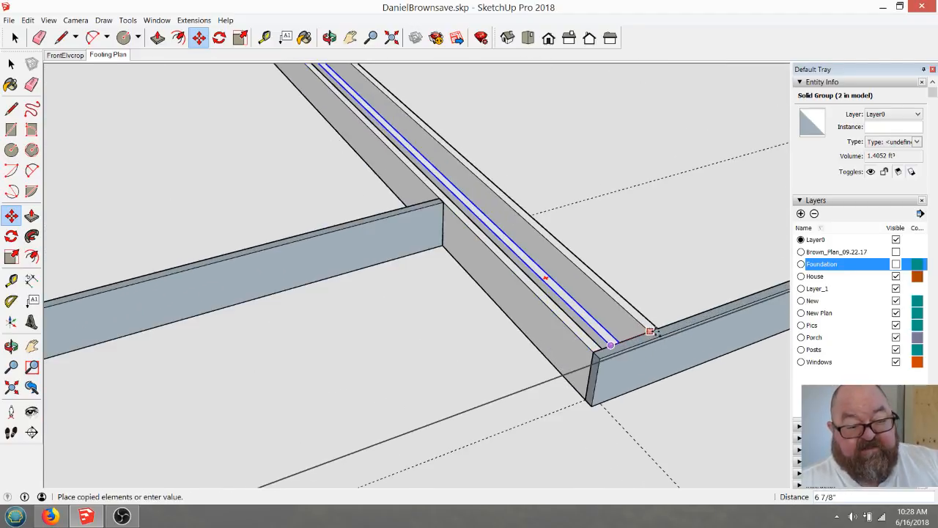
scroll(557, 330, down, 1)
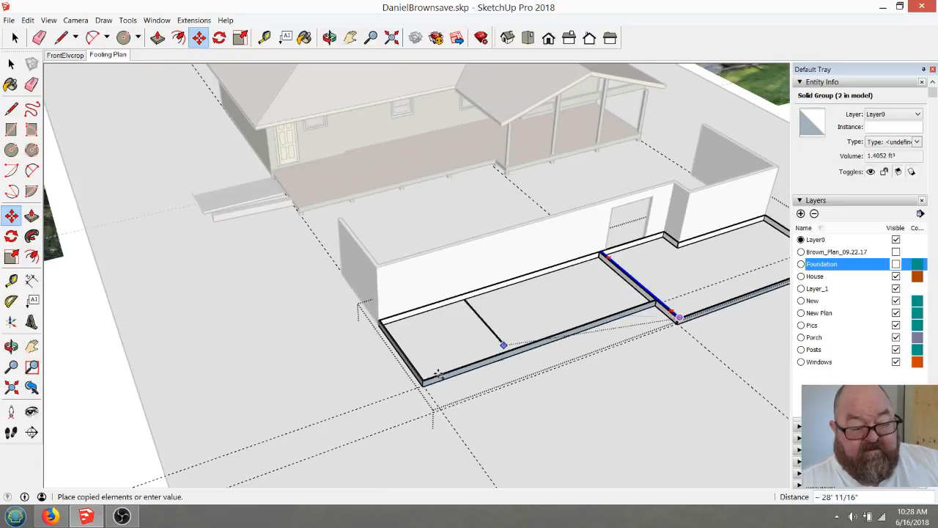
scroll(396, 388, up, 6)
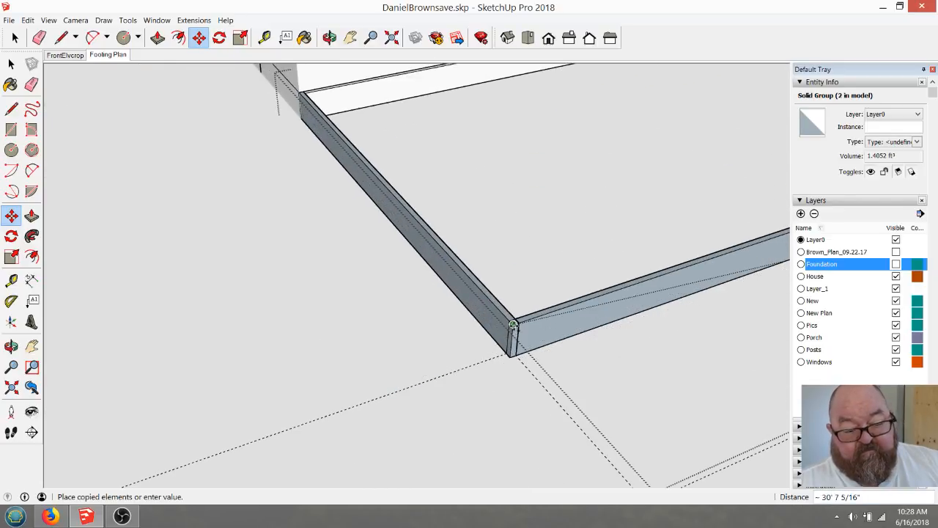
click(512, 324)
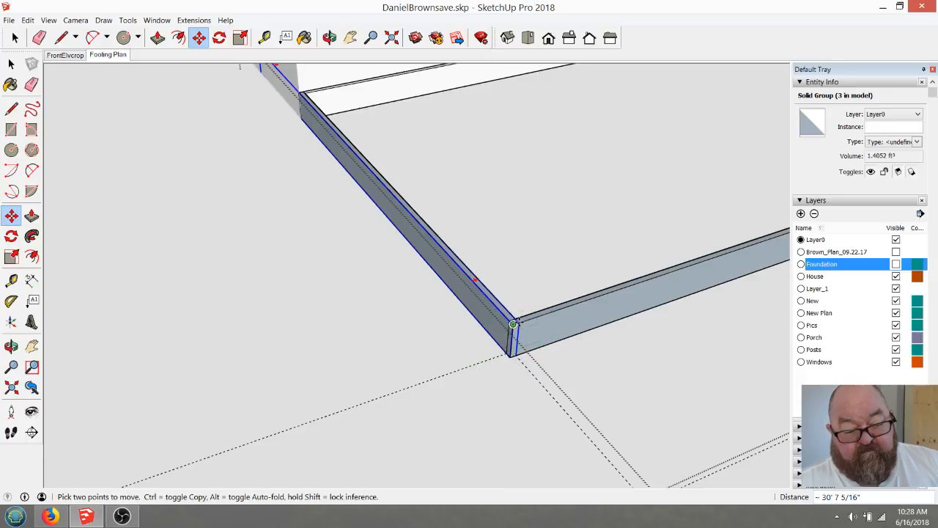
click(515, 318)
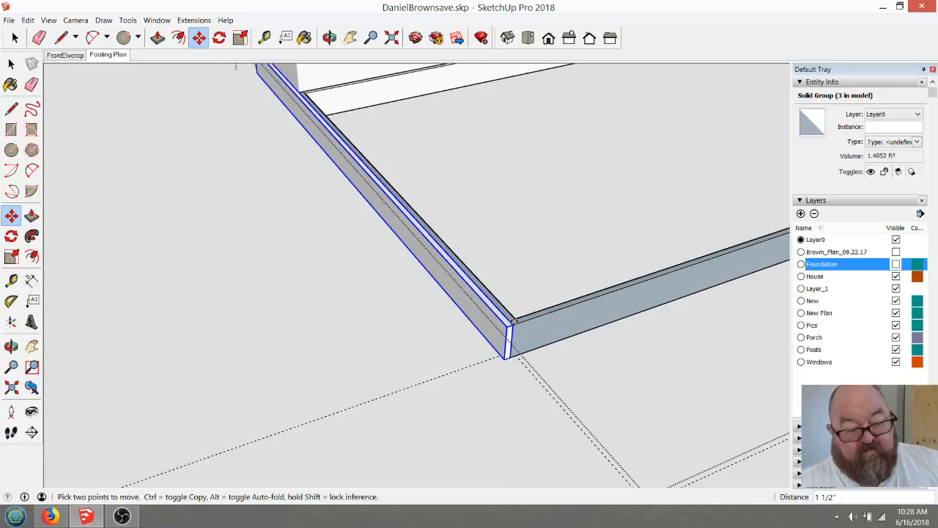
Move the copied member toward the house by the front member's thickness so its end lines up with the front member's inner side.
scroll(529, 354, down, 2)
click(329, 37)
drag(428, 224, 202, 70)
scroll(612, 233, up, 4)
click(199, 37)
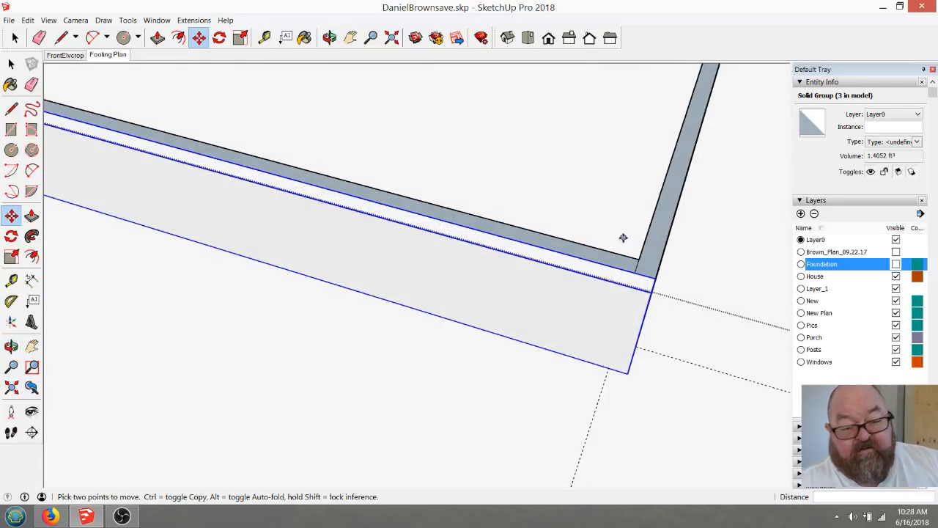
click(651, 277)
click(635, 273)
Open the copied member's group for editing and push its house-side end face back 3' 8 1/2" to the house wall corner.
scroll(691, 300, down, 3)
click(329, 37)
drag(513, 225, 376, 292)
scroll(377, 292, up, 2)
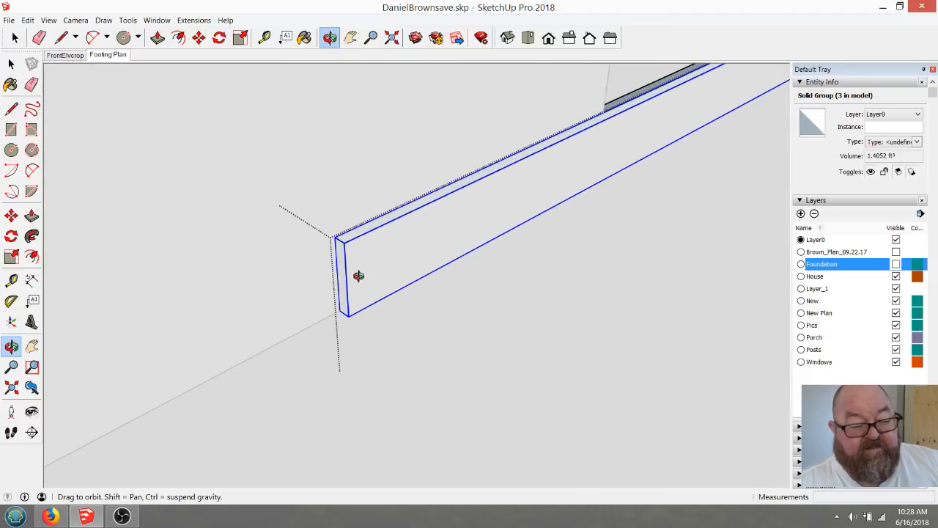
click(16, 38)
double_click(415, 246)
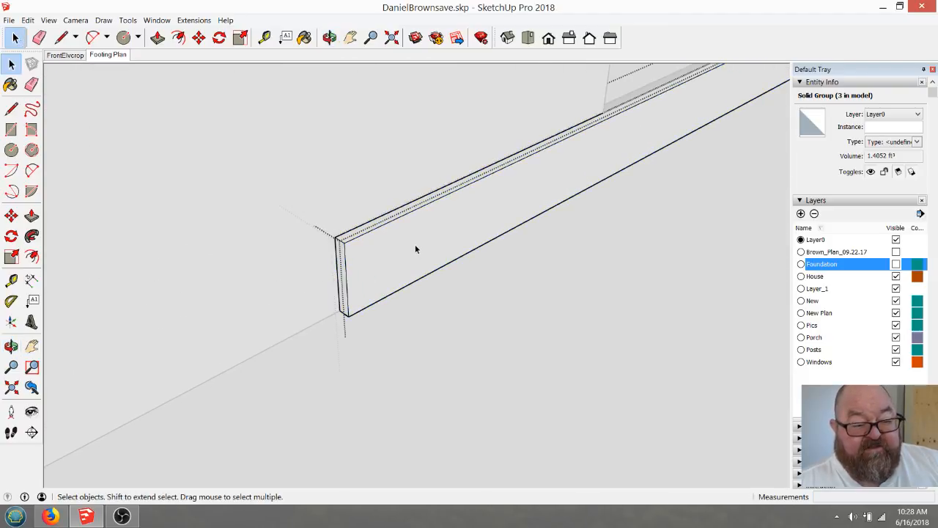
click(158, 38)
drag(339, 262, 603, 115)
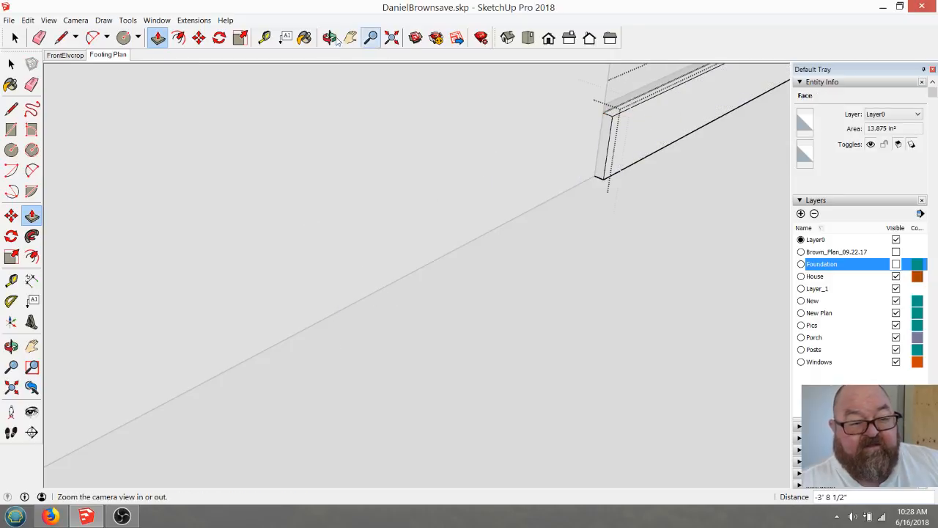
Push the same house-side end face back another 1.5" to shorten the copied member.
click(330, 39)
drag(330, 140, 132, 73)
click(157, 38)
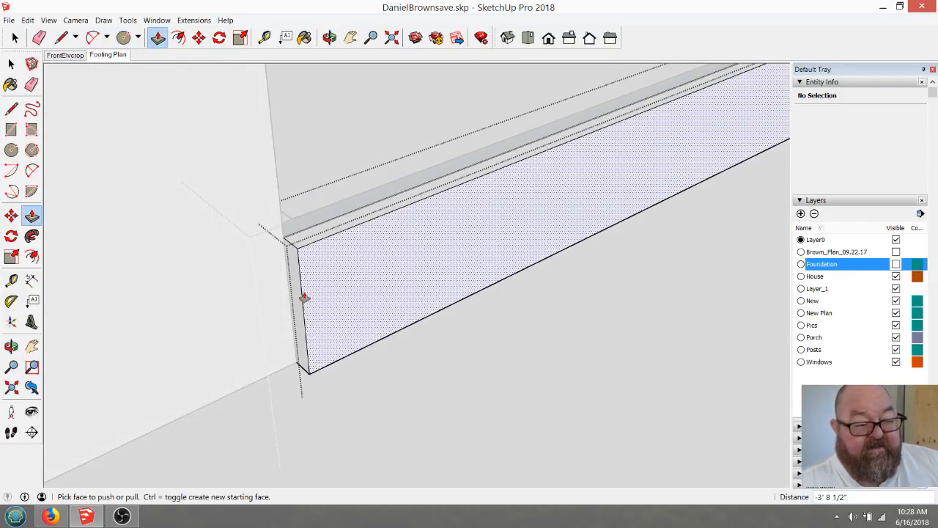
drag(295, 278, 317, 264)
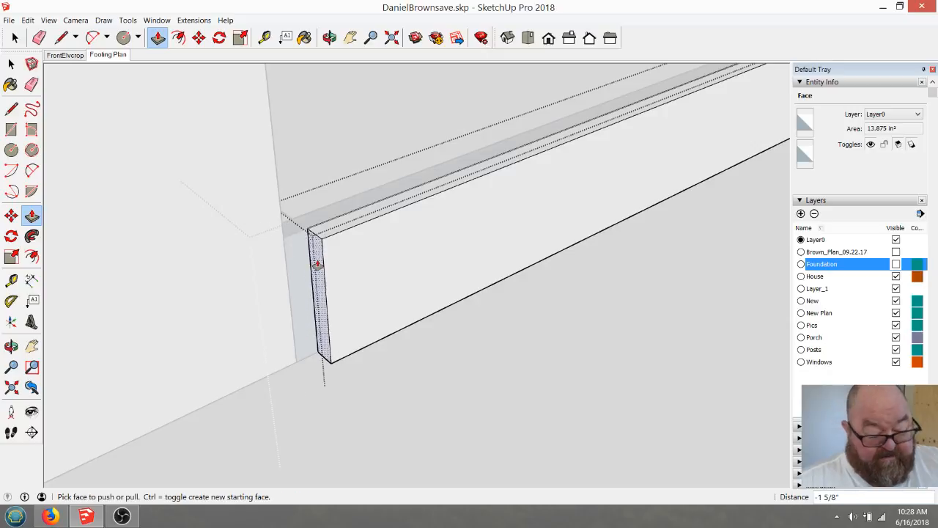
text(1.5)
key(Return)
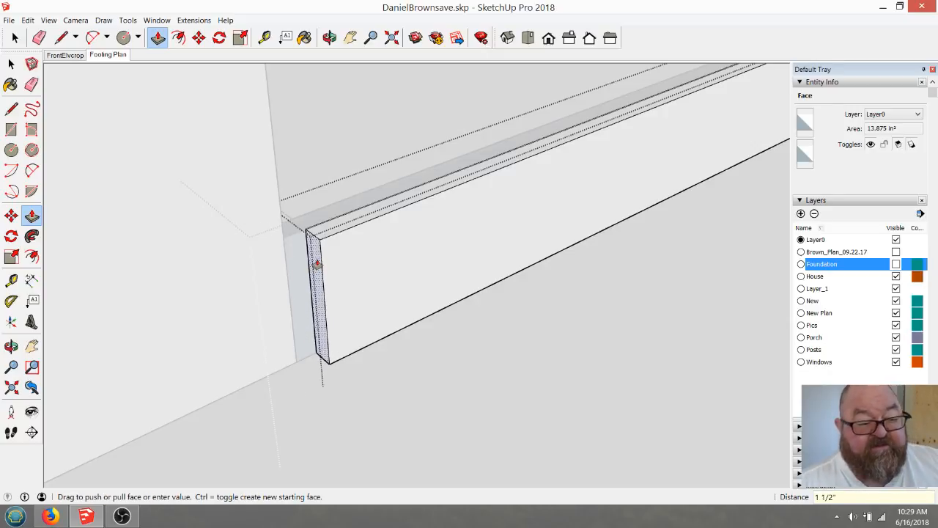
Leave the group and move the shortened member 1.5" inward so it lines up exactly with the porch's end member.
click(329, 37)
drag(367, 173, 330, 254)
scroll(331, 254, up, 3)
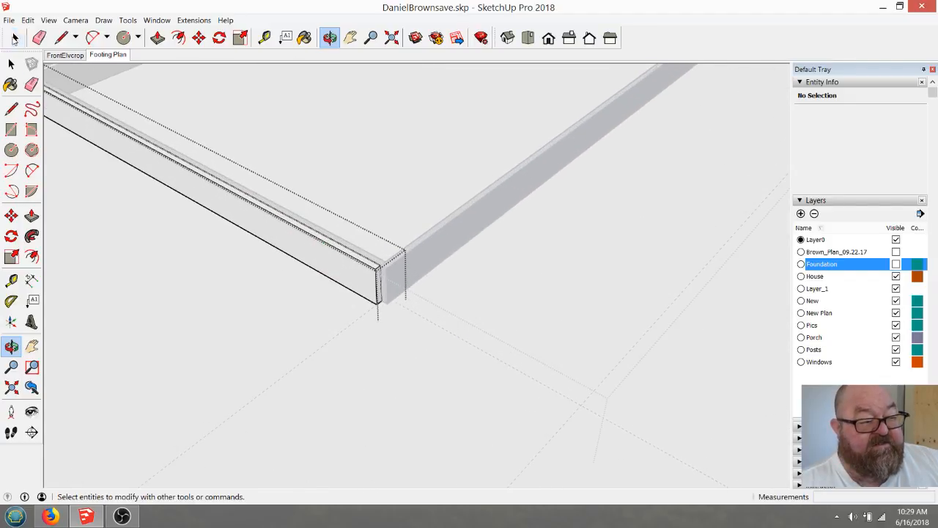
click(15, 38)
scroll(388, 264, up, 5)
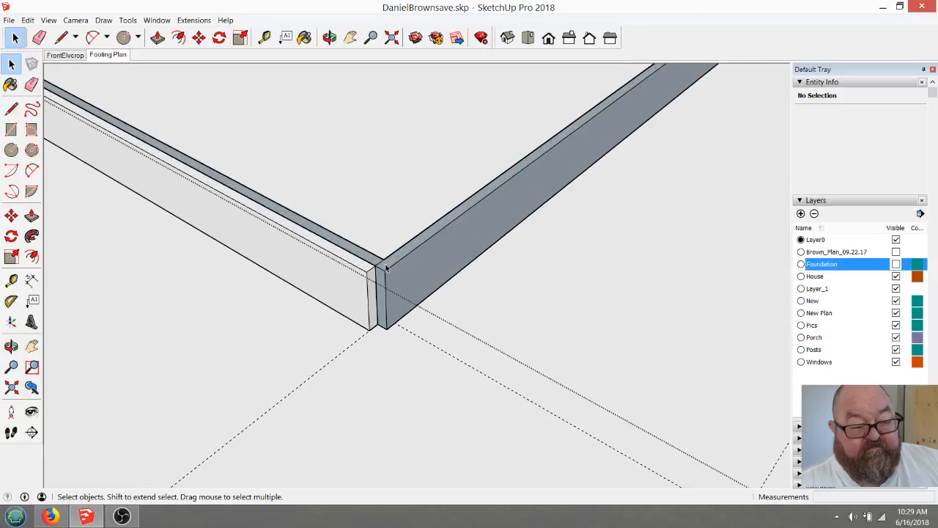
click(282, 270)
click(198, 38)
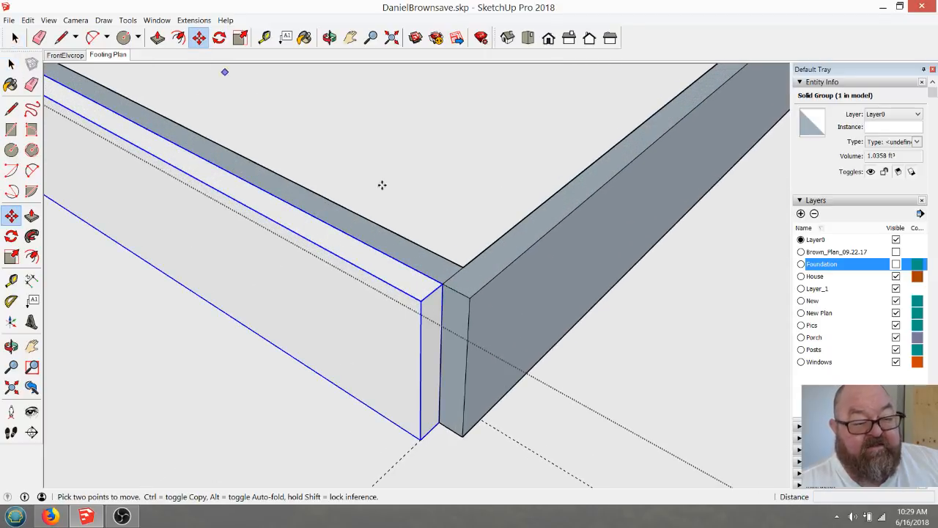
click(422, 304)
click(443, 282)
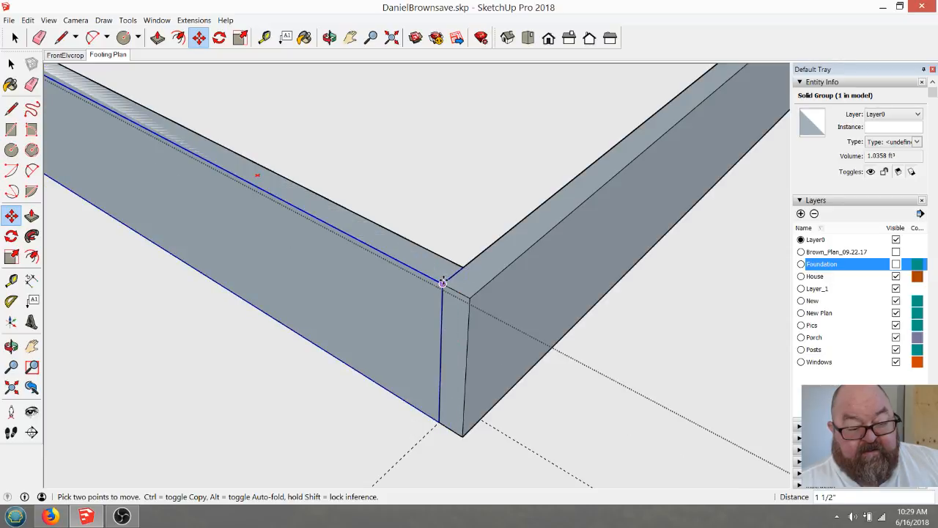
Move the shortened member 16" inward along the front member.
click(443, 281)
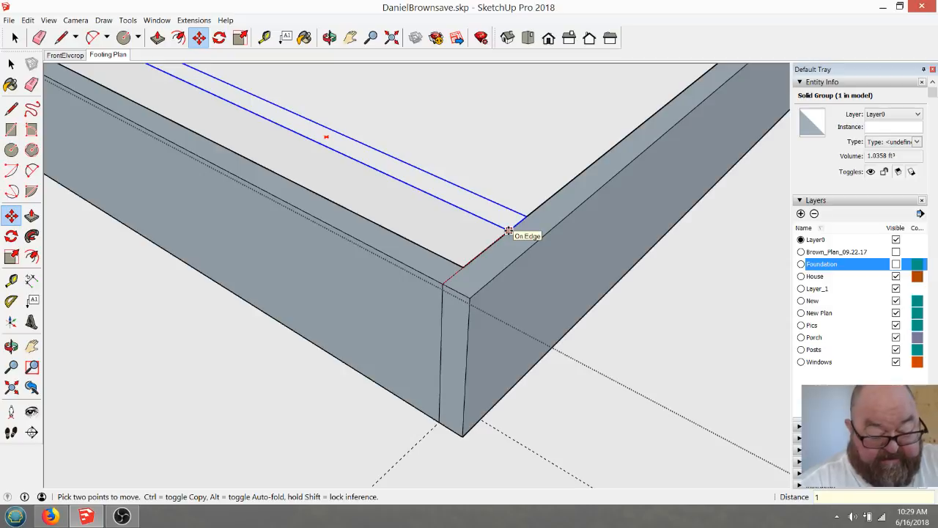
text(16)
key(Return)
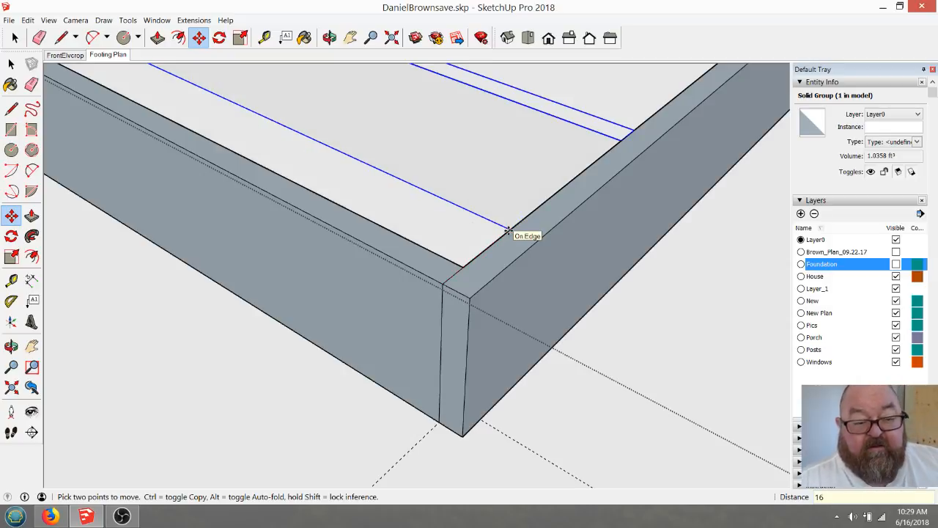
Measure along the front member's inner edge from the end member's outer corner to the middle of the moved member.
click(329, 37)
drag(388, 183, 346, 323)
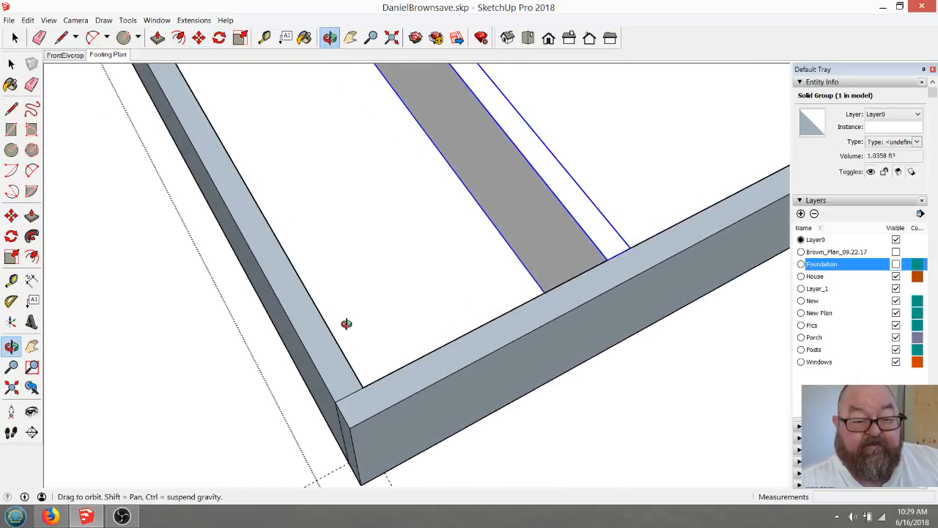
click(198, 38)
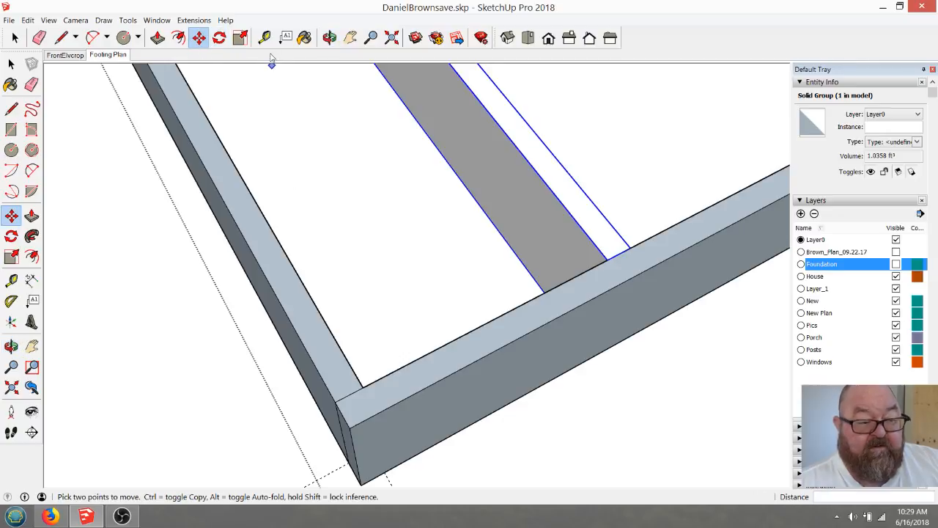
key(t)
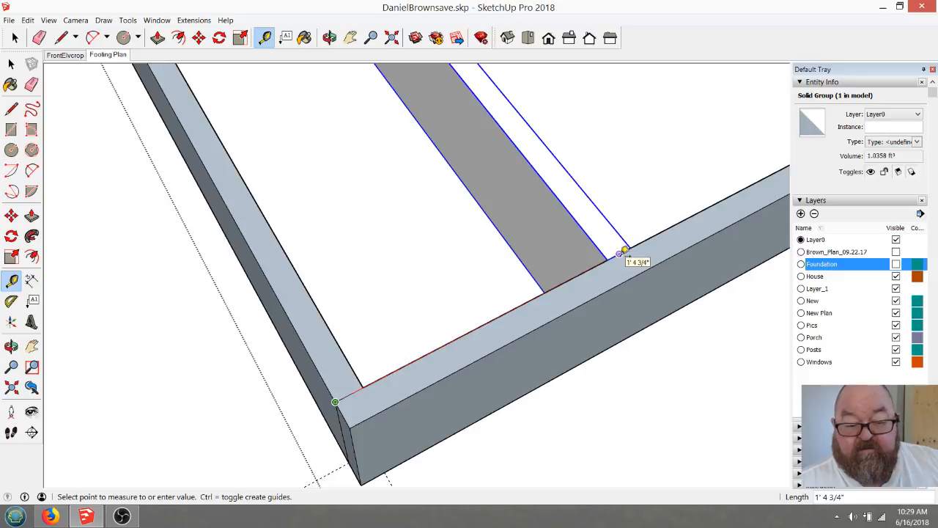
click(622, 252)
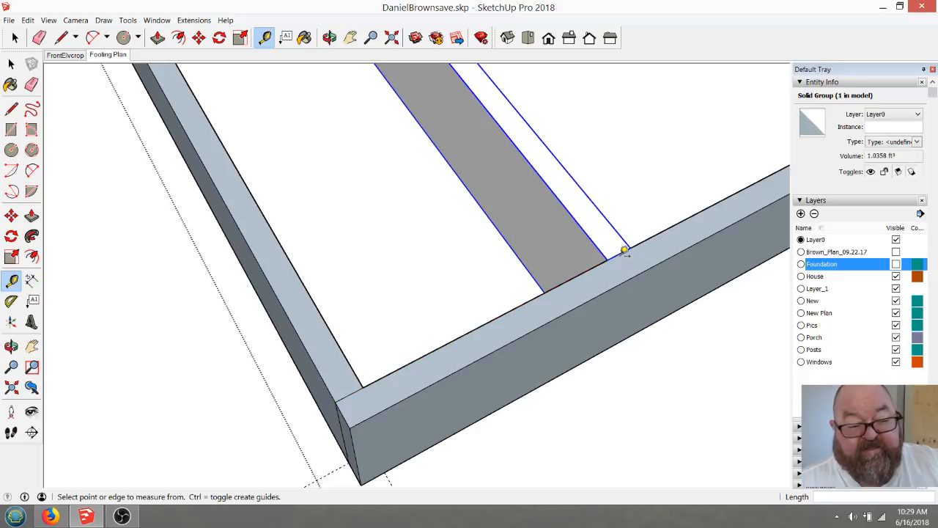
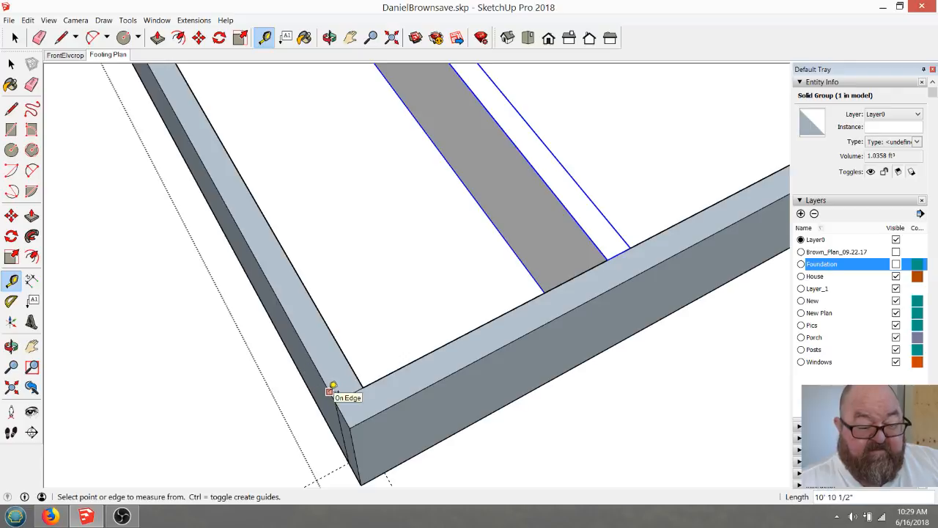
scroll(404, 392, down, 2)
scroll(411, 398, up, 2)
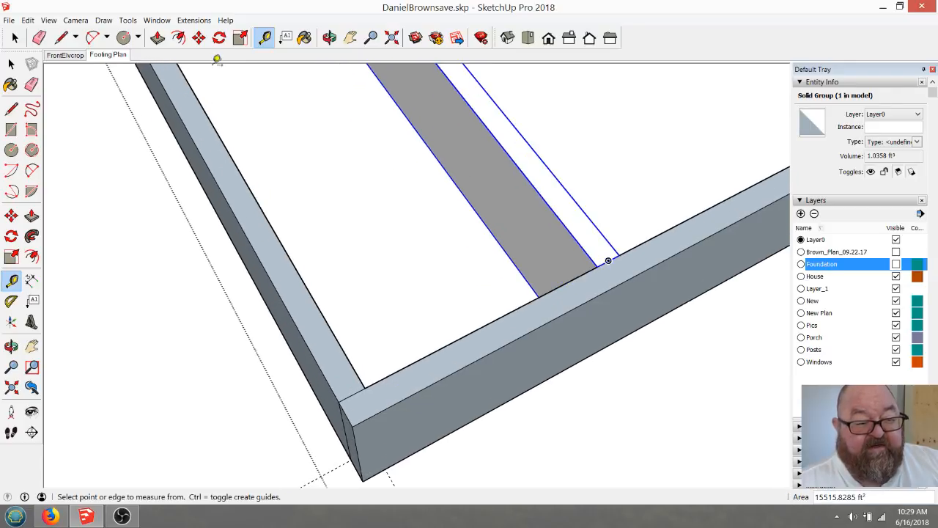
Move the member back flush against the end member's inner side, and shift it one member thickness inward along the front member.
click(15, 37)
click(199, 37)
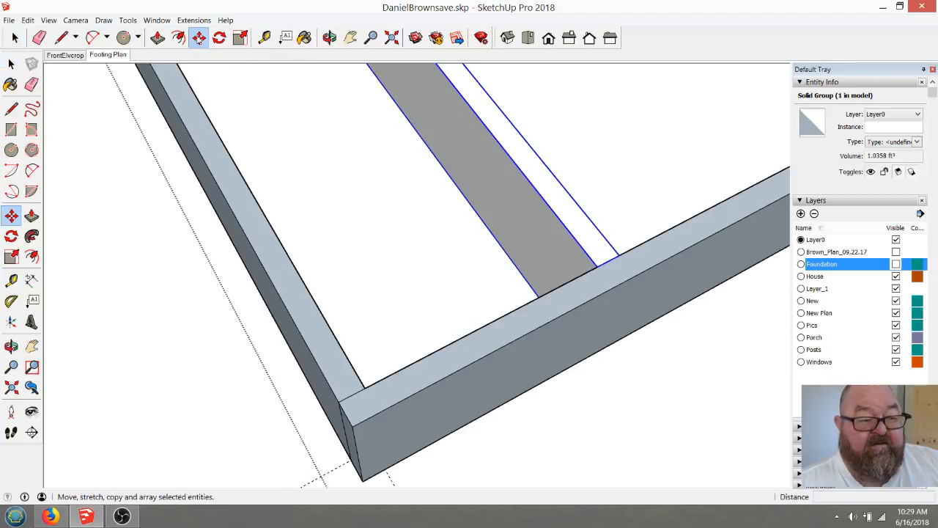
drag(588, 268, 364, 386)
scroll(363, 386, up, 3)
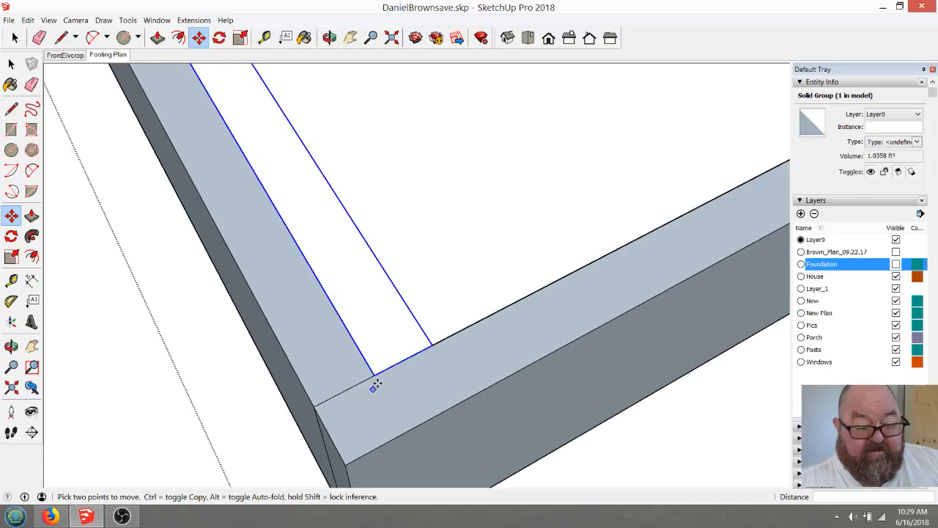
drag(375, 373, 434, 348)
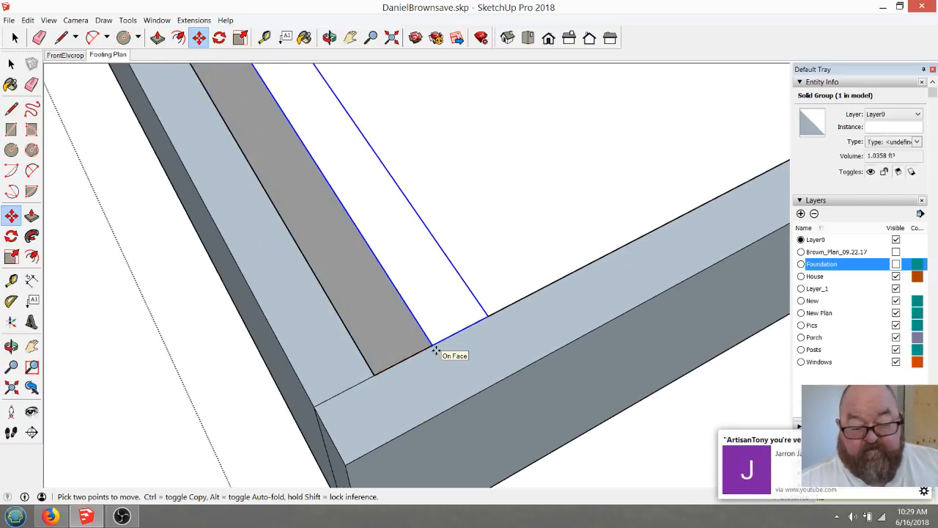
scroll(481, 342, down, 2)
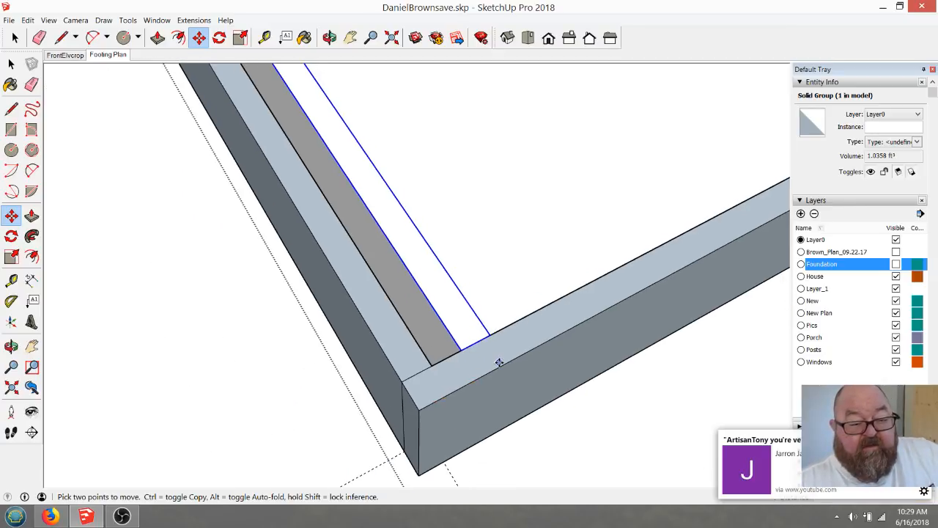
click(328, 38)
drag(440, 345, 366, 225)
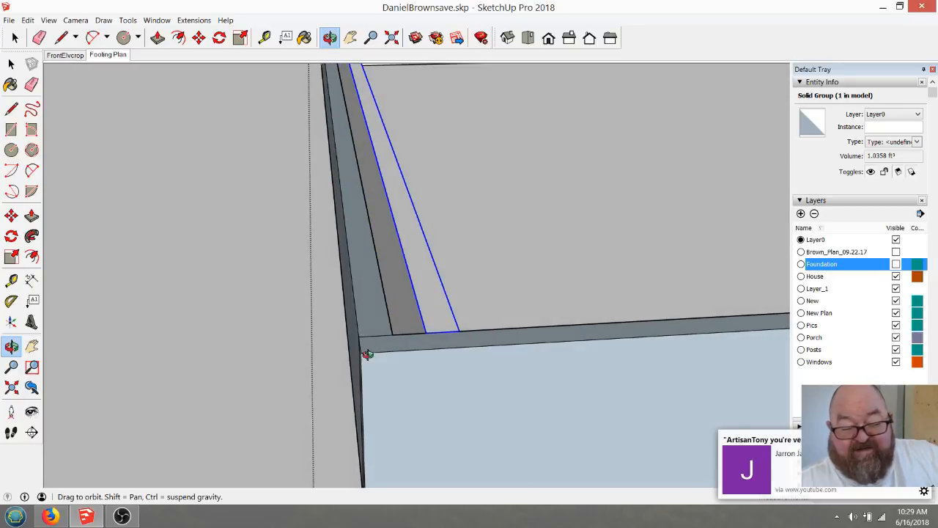
drag(423, 384, 440, 360)
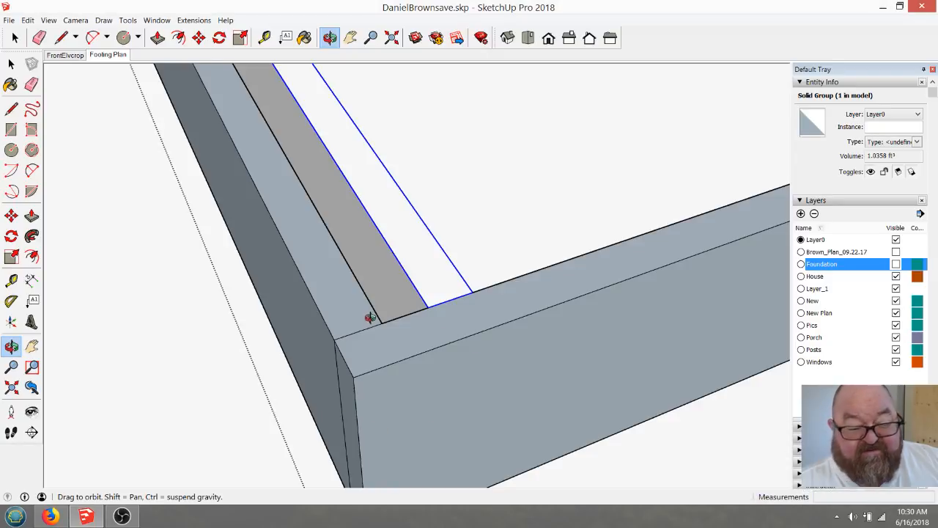
Switch to Firefox to check the YouTube live stream page, with a brief look at OBS.
click(51, 515)
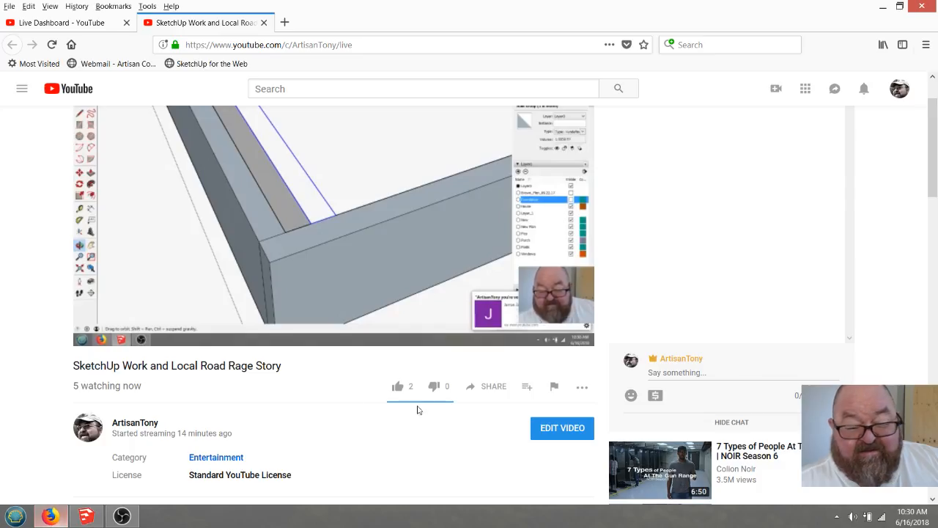
click(122, 515)
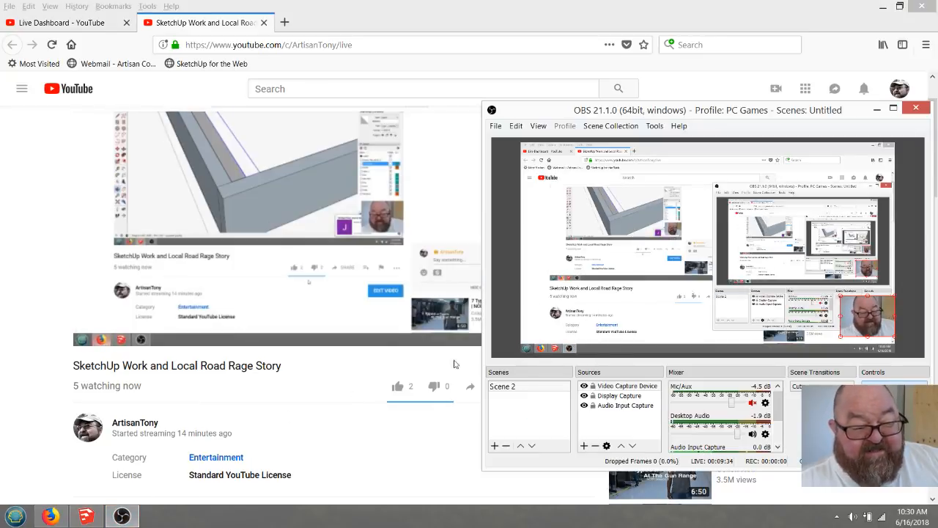
click(49, 516)
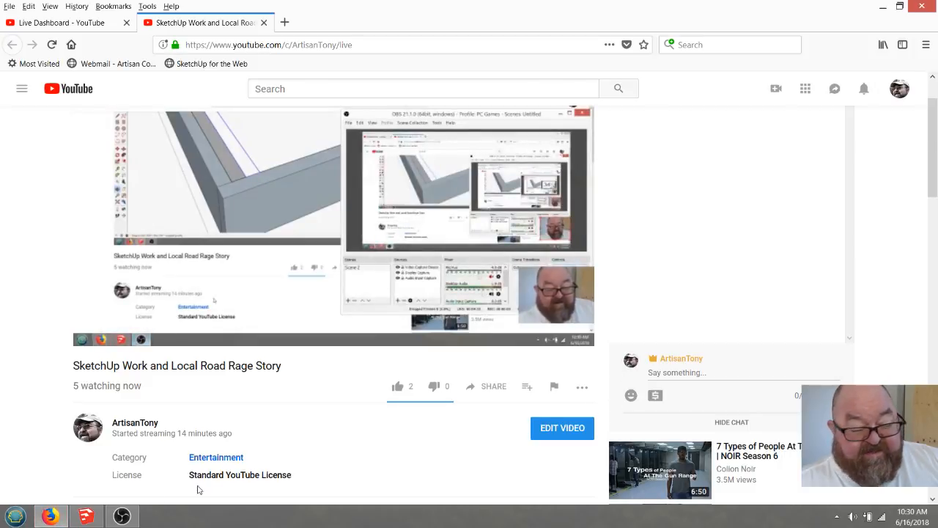
Switch back to SketchUp and view the porch frame corner where the end and front members meet.
mouse_move(102, 518)
click(102, 518)
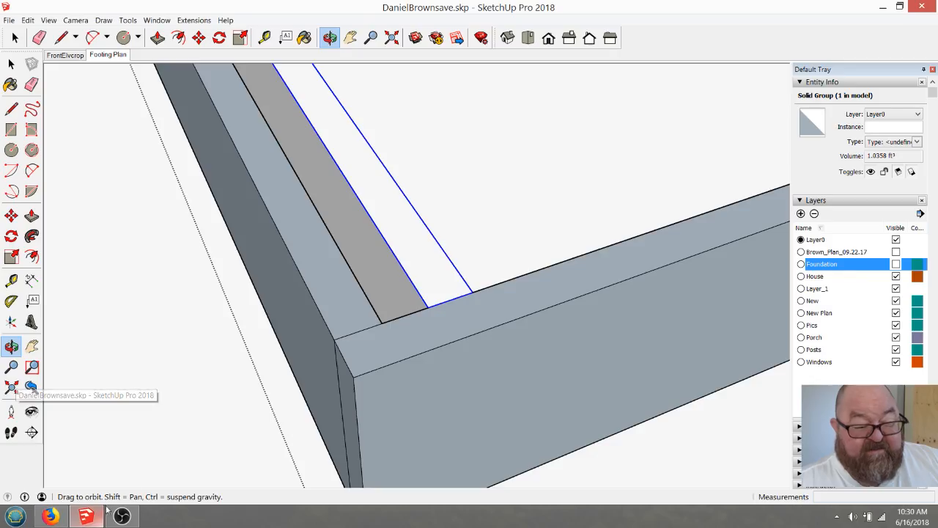
scroll(412, 295, down, 2)
scroll(398, 287, up, 4)
scroll(374, 282, down, 2)
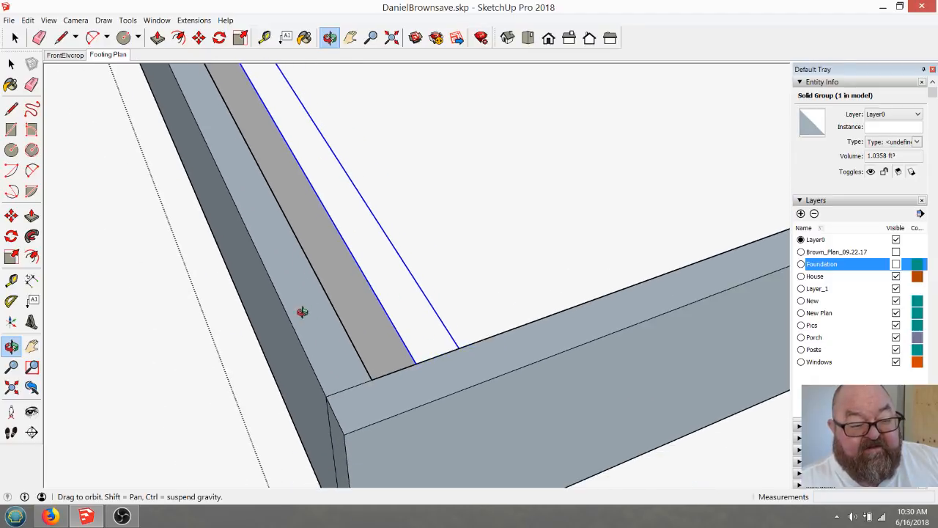
scroll(354, 315, down, 1)
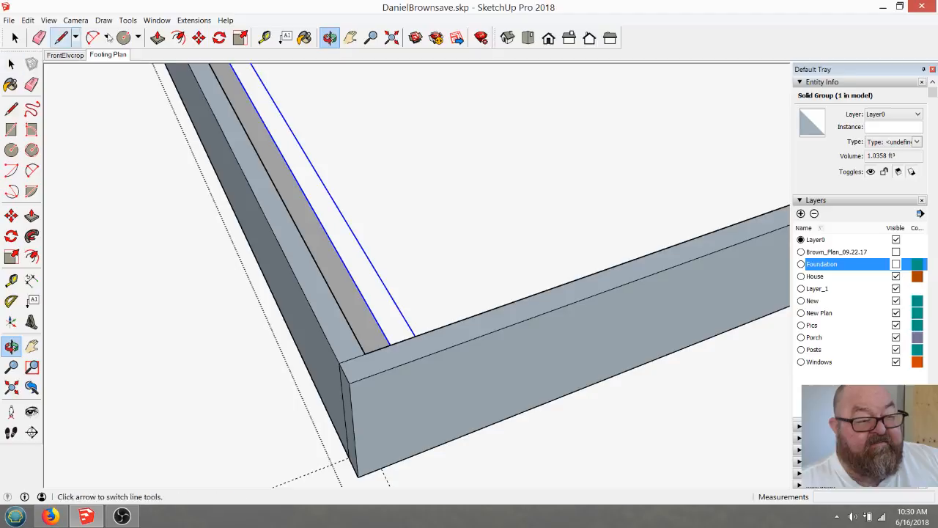
Sample the material of the inner cross member beside the end member with the Paint Bucket's sampler.
click(304, 38)
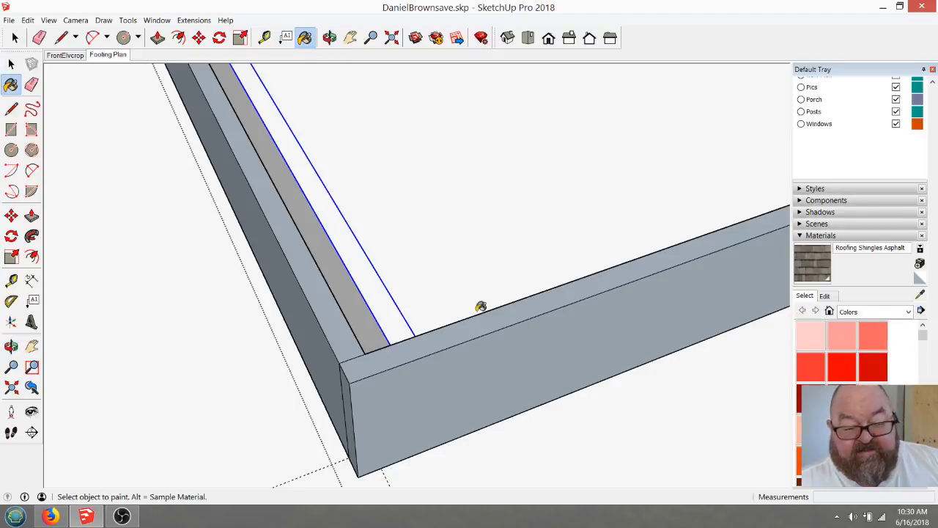
scroll(842, 352, down, 10)
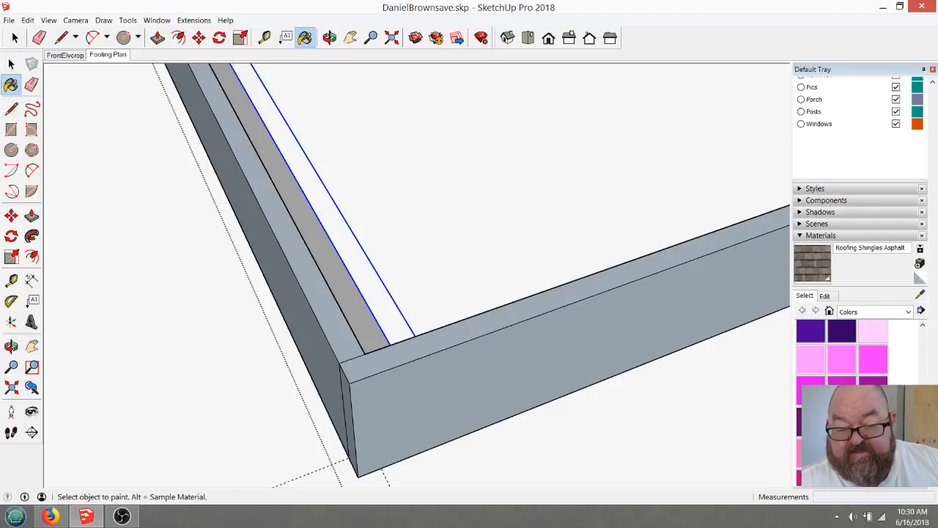
click(920, 294)
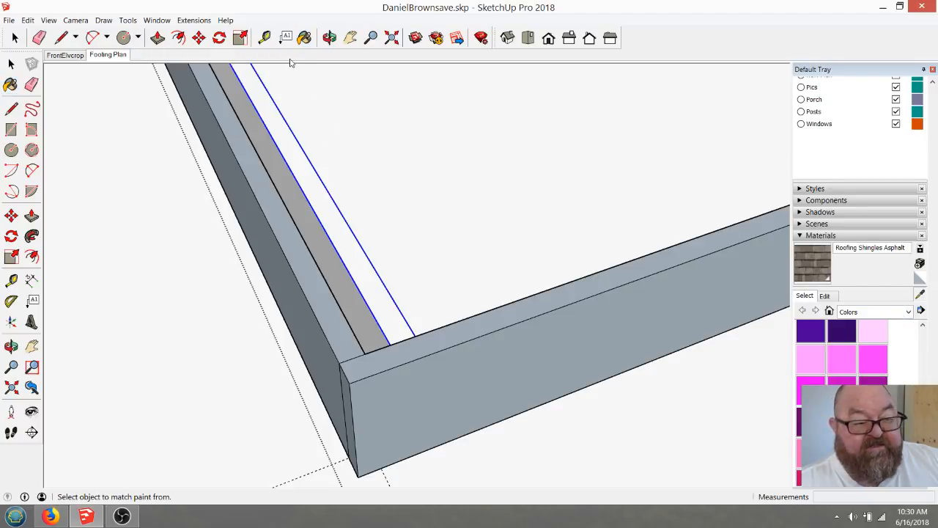
click(329, 37)
drag(451, 323, 395, 370)
drag(465, 368, 431, 420)
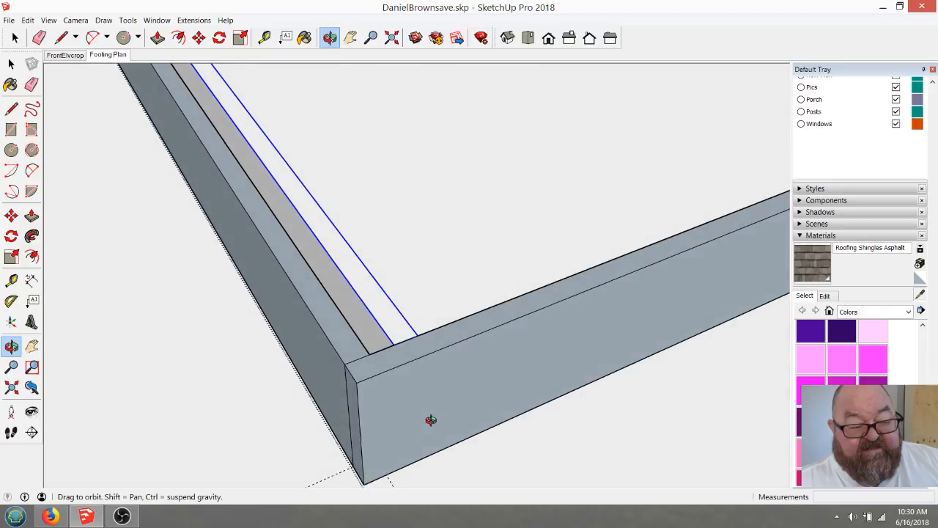
click(303, 38)
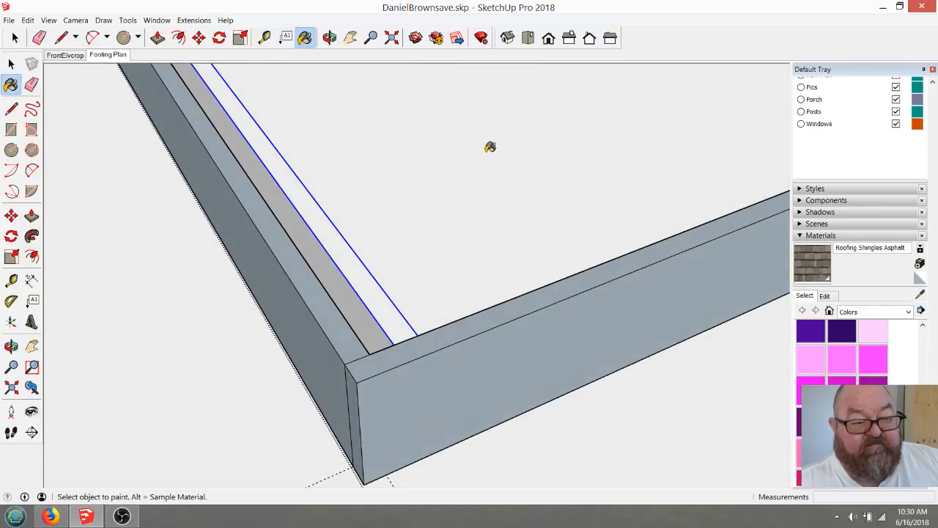
click(921, 294)
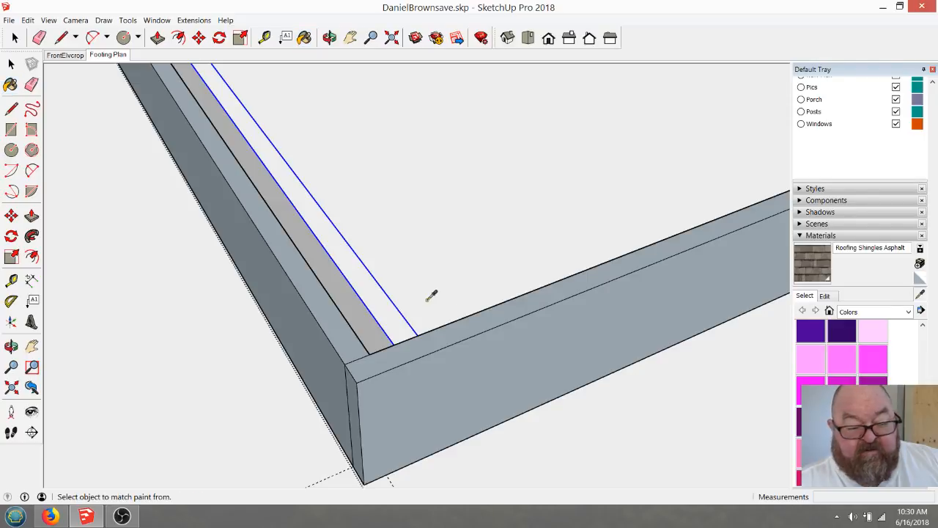
click(390, 313)
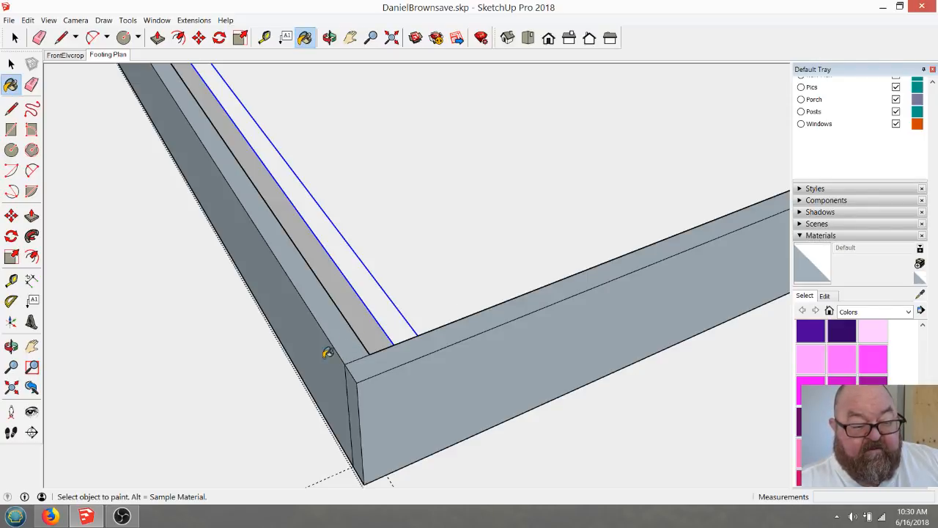
click(11, 64)
click(473, 381)
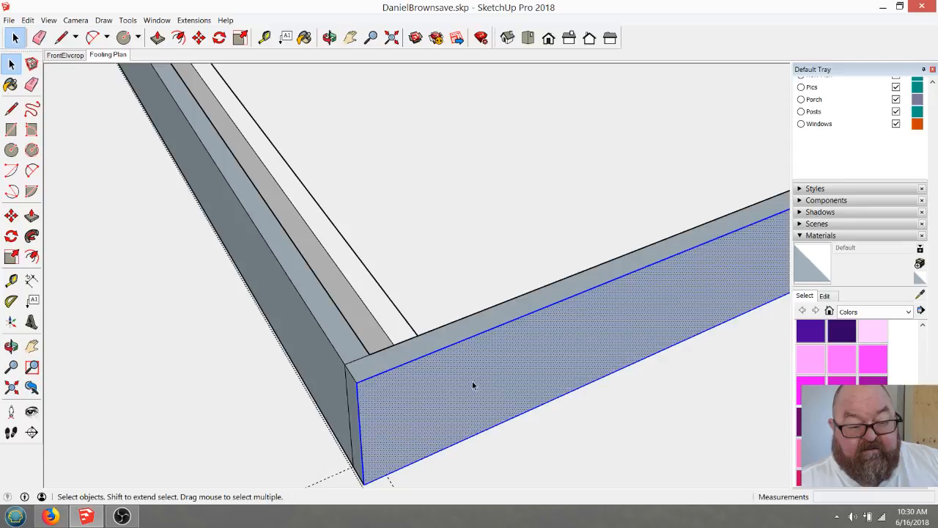
click(451, 280)
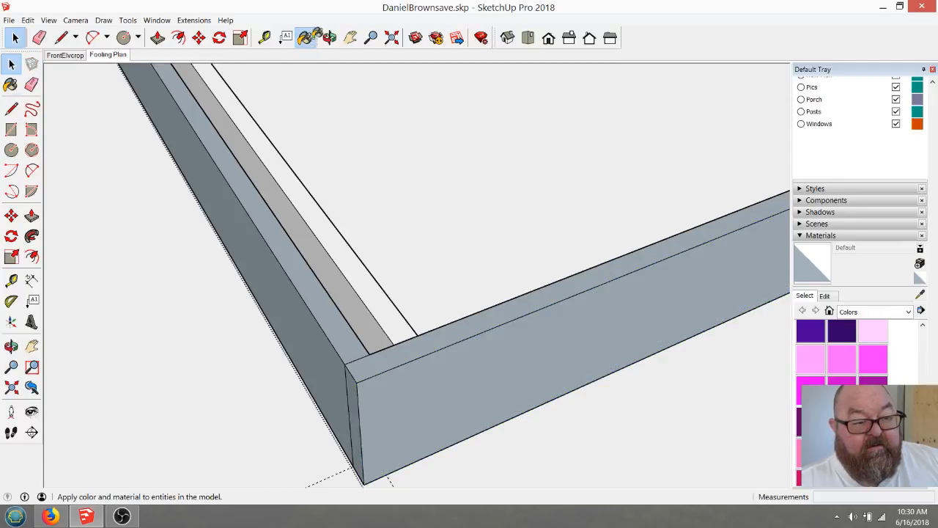
click(304, 38)
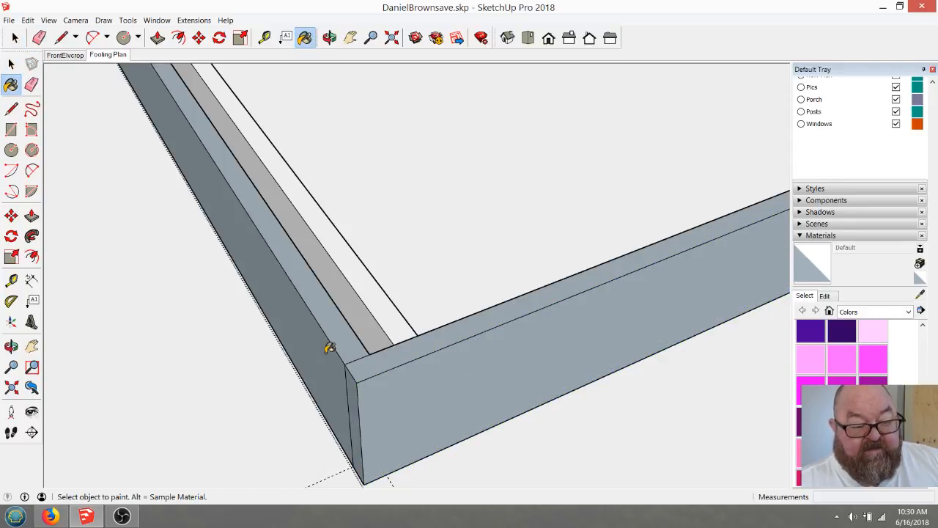
key(space)
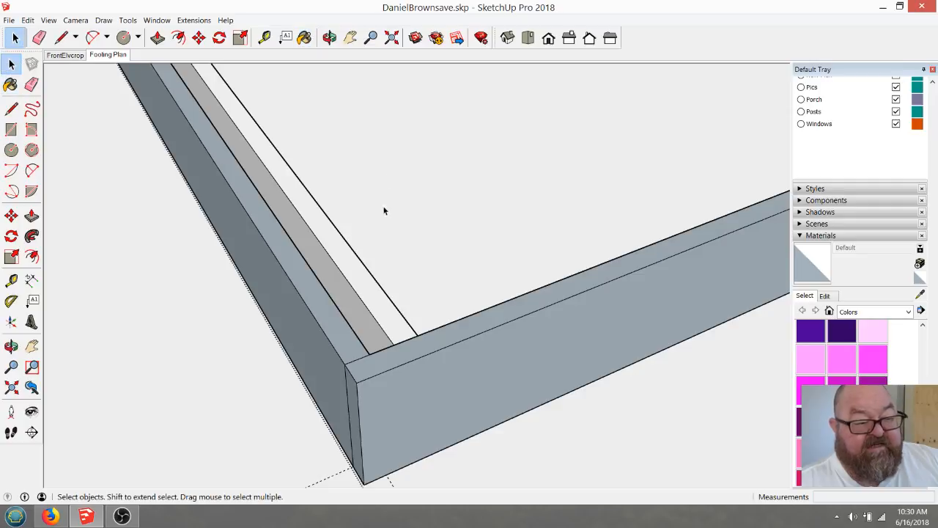
Reverse the front member's outer face at the porch frame corner and clear the selection.
scroll(323, 380, down, 2)
click(329, 38)
drag(341, 297, 449, 354)
scroll(456, 418, up, 3)
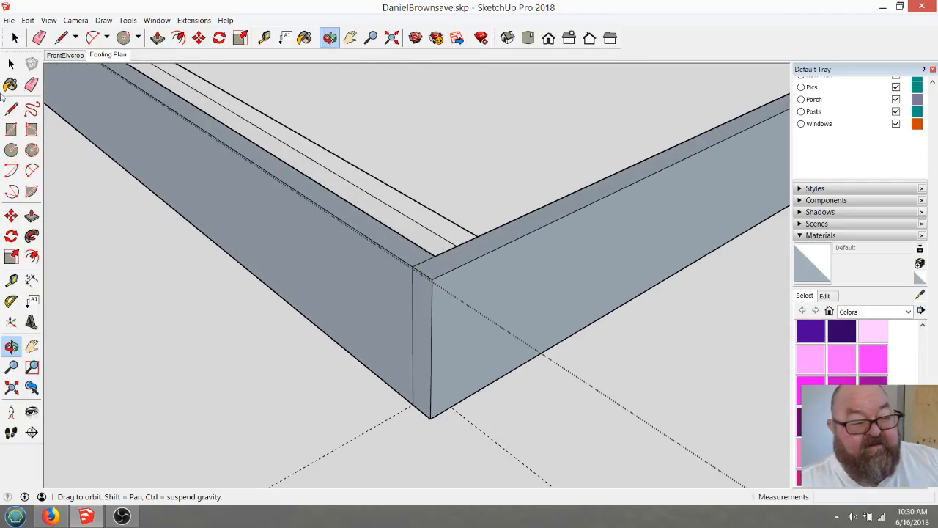
key(space)
right_click(532, 299)
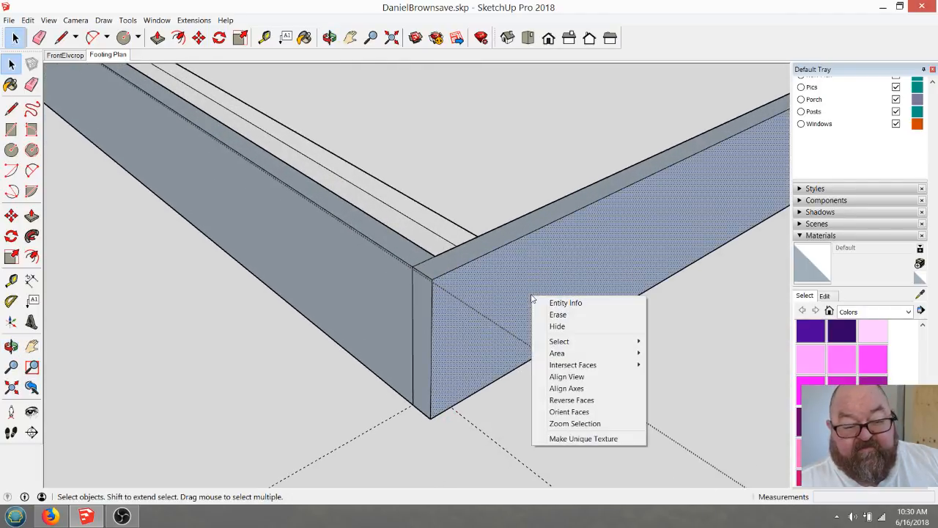
click(577, 399)
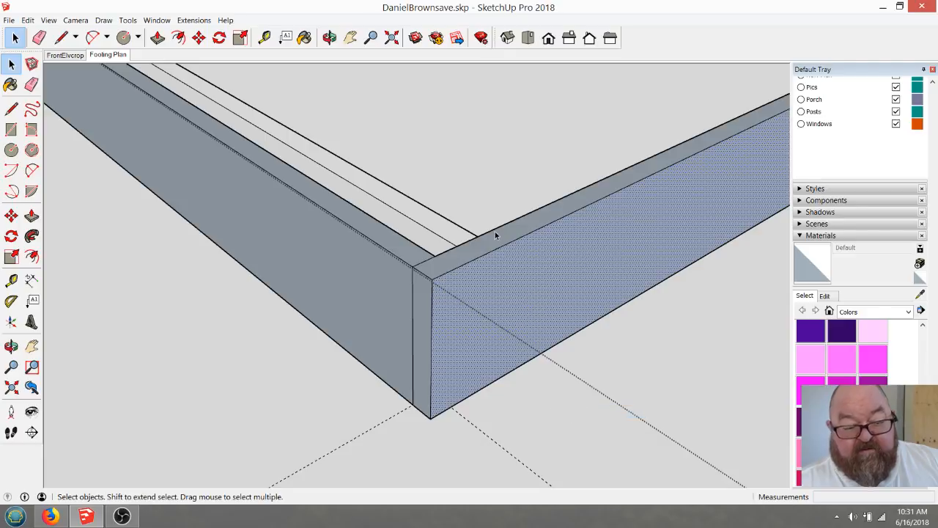
scroll(415, 372, down, 2)
click(211, 95)
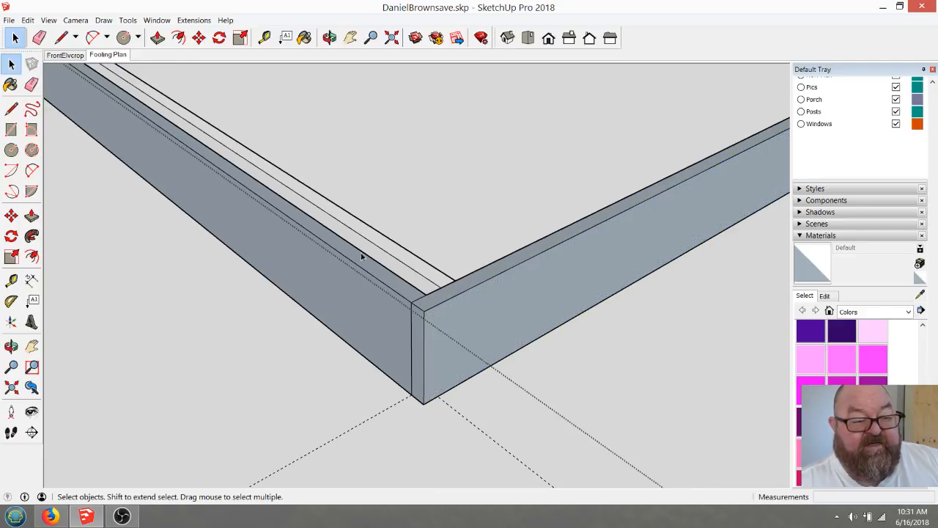
Examine the house's existing porch deck for how its corner border, decking and rim boards are laid out.
click(329, 37)
drag(473, 234, 417, 277)
drag(389, 306, 347, 357)
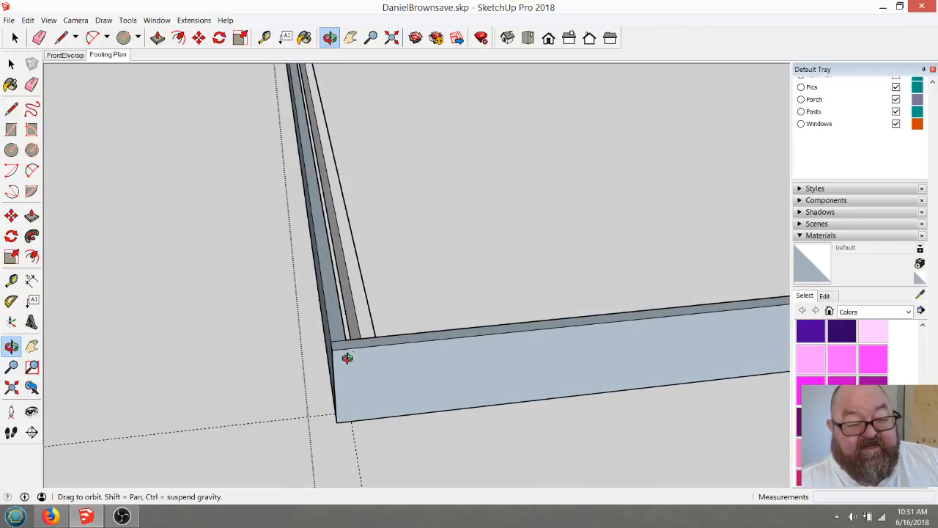
scroll(370, 397, down, 12)
scroll(353, 196, up, 2)
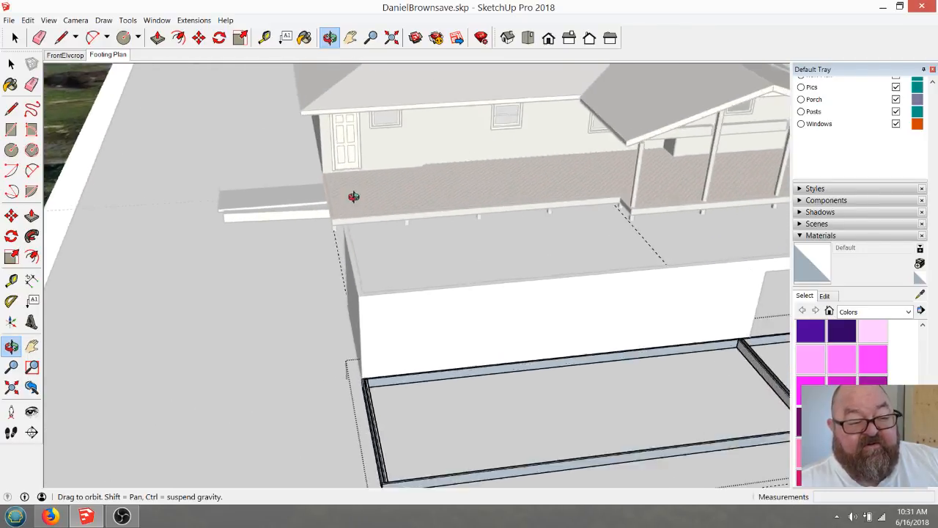
scroll(354, 197, up, 3)
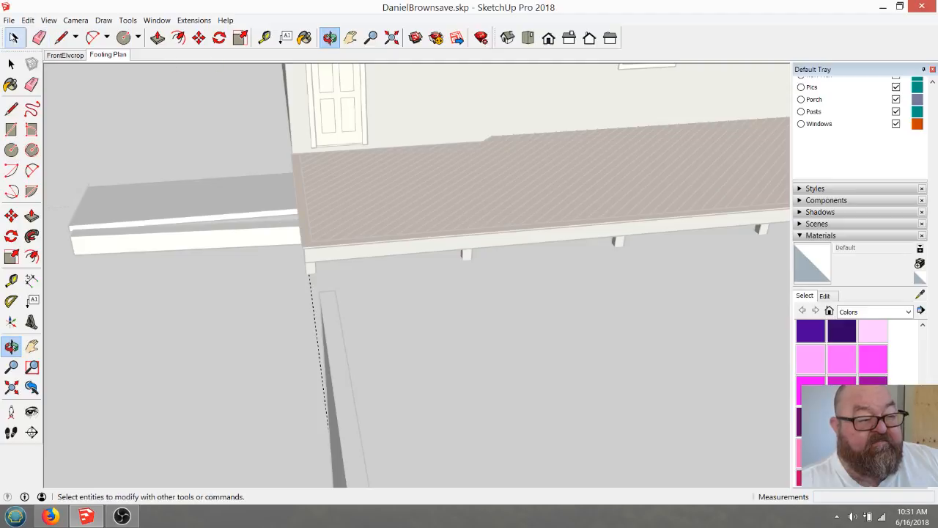
click(13, 37)
scroll(243, 266, up, 4)
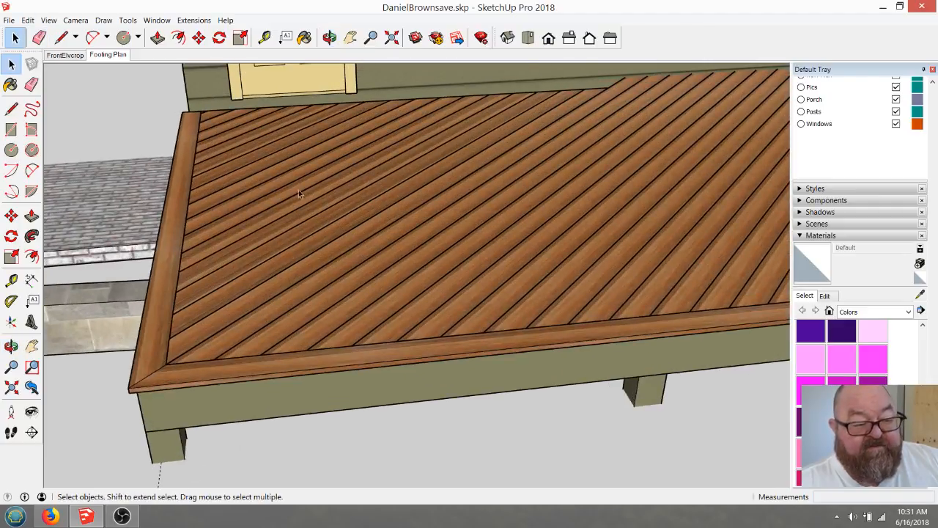
scroll(289, 228, down, 1)
click(329, 37)
drag(396, 220, 283, 320)
drag(315, 182, 273, 425)
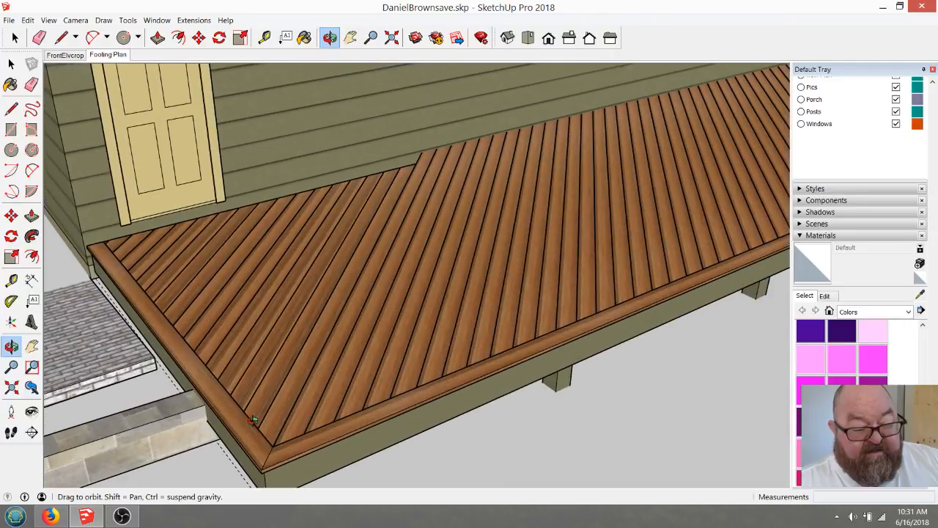
drag(260, 375, 207, 346)
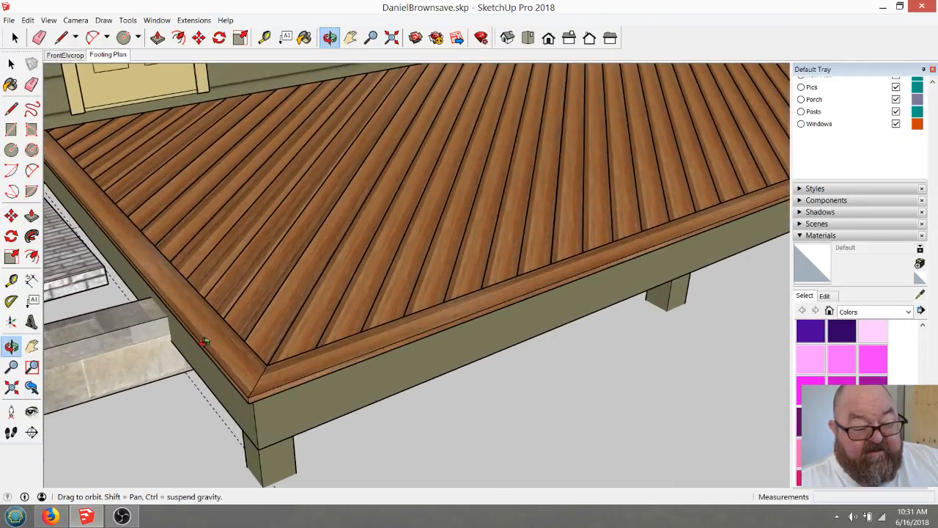
scroll(392, 350, down, 12)
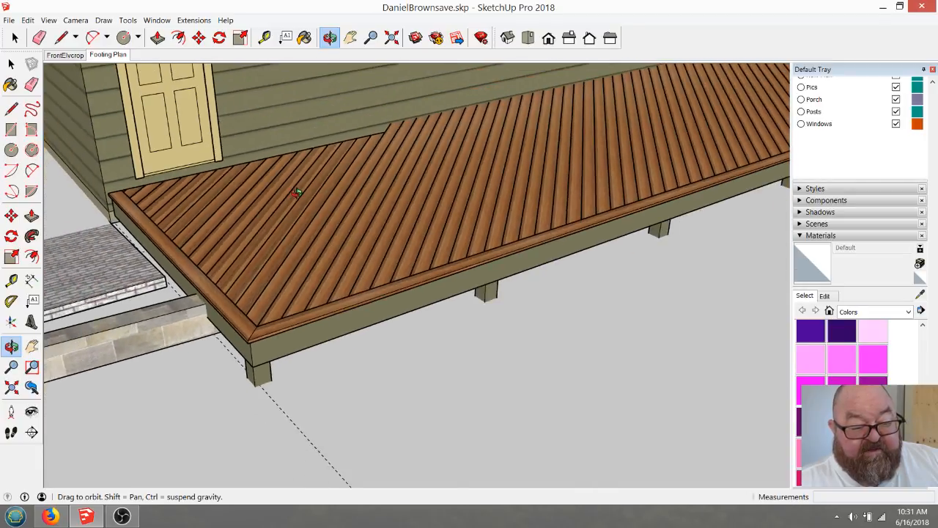
Examine the new frame's corner for how the end member and inner cross member meet the front member.
scroll(278, 198, down, 2)
scroll(462, 360, up, 10)
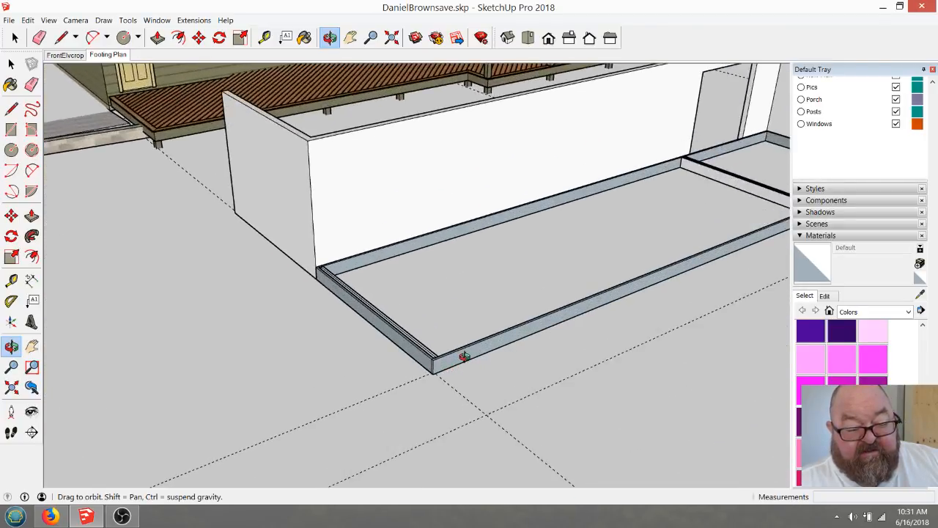
scroll(425, 356, up, 2)
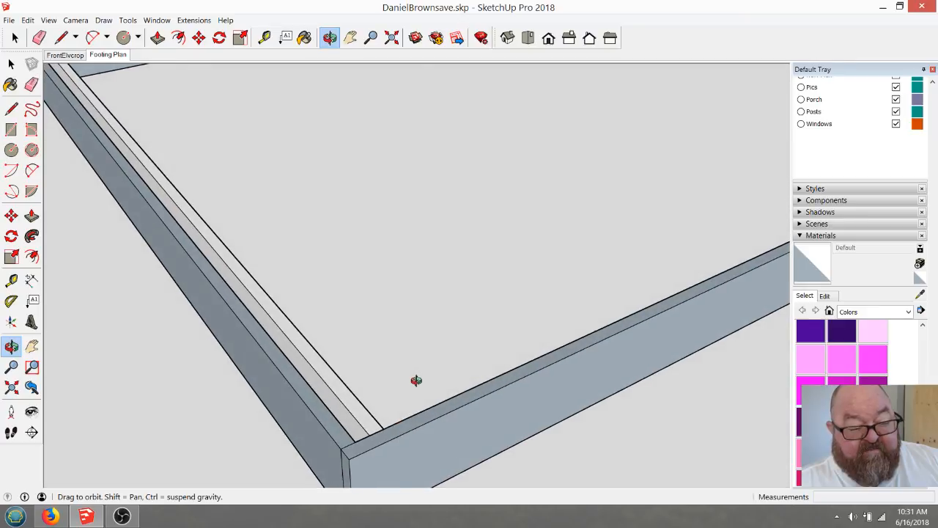
drag(263, 298, 364, 428)
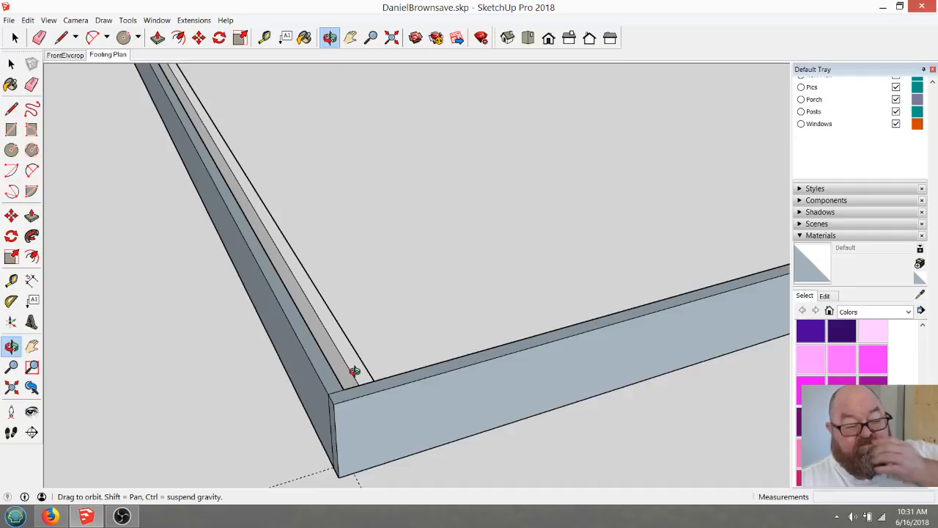
drag(351, 388, 428, 405)
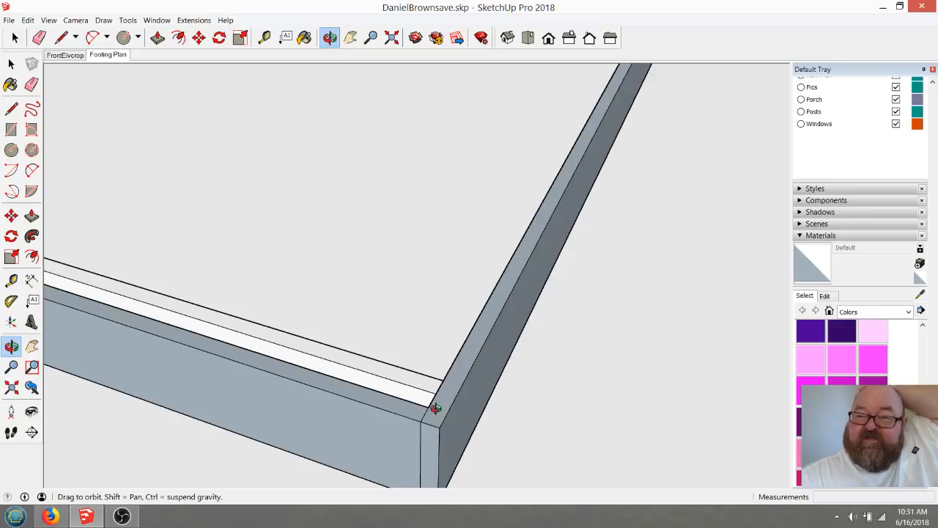
drag(433, 403, 343, 304)
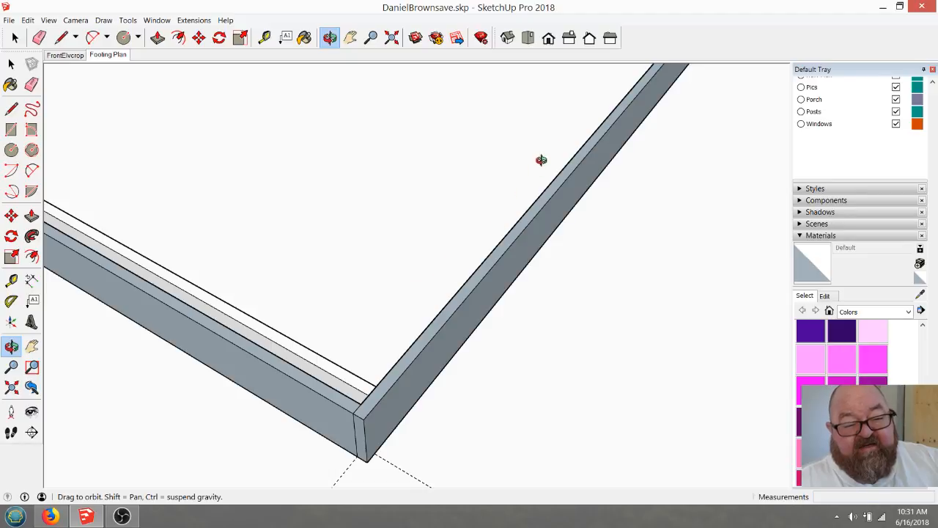
drag(383, 332, 384, 413)
scroll(384, 413, up, 3)
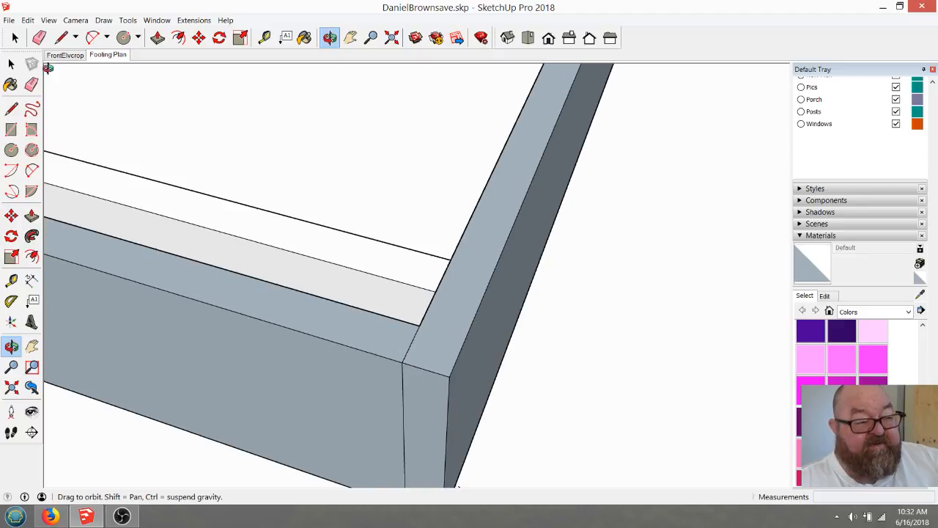
Select all the connected porch framing geometry and try to copy it with the Move tool.
key(space)
click(440, 303)
scroll(418, 323, down, 6)
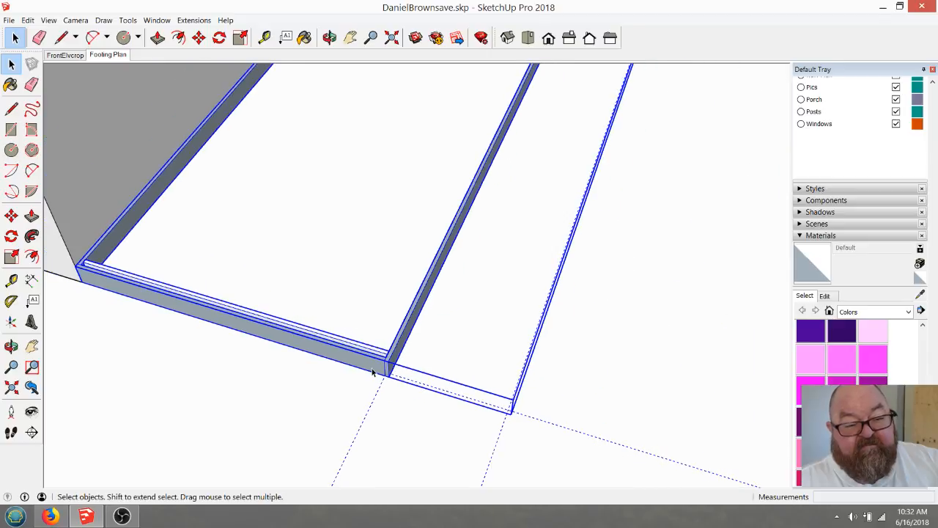
scroll(373, 370, up, 6)
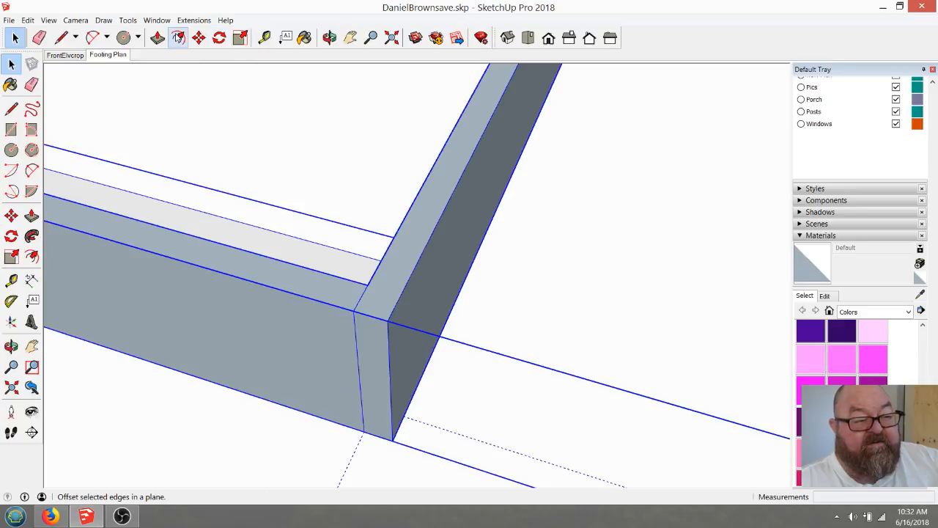
click(199, 38)
ctrl+click(308, 181)
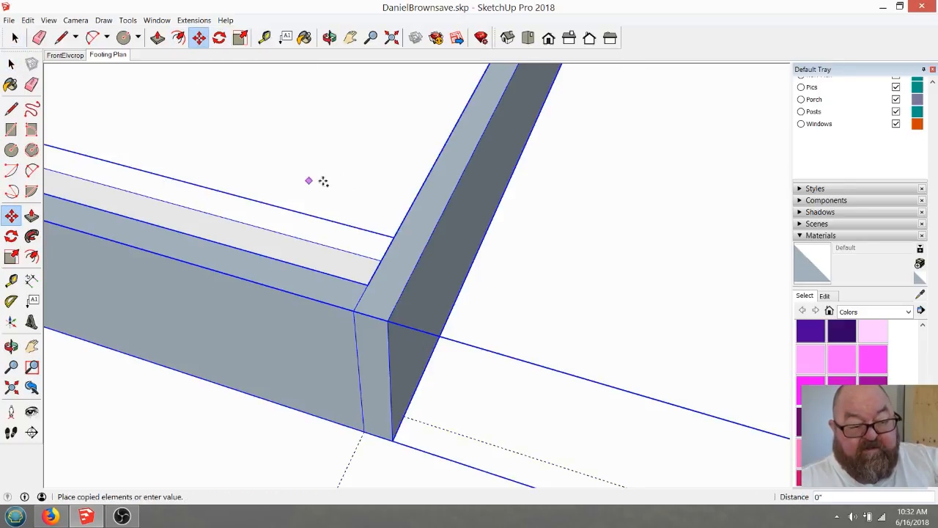
key(Escape)
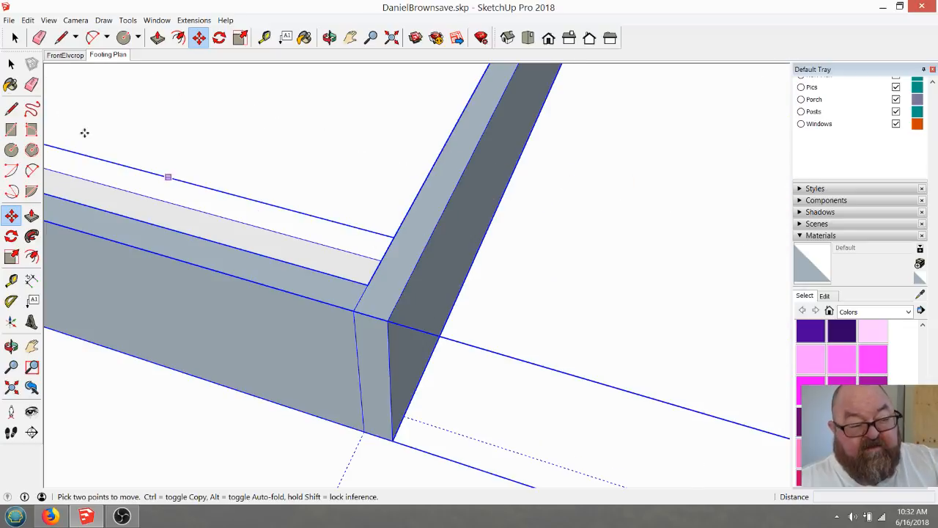
Copy the inner cross member beside the front member back along the end member, and slide the copy lengthwise out past the frame.
click(15, 39)
double_click(370, 251)
click(371, 251)
click(198, 37)
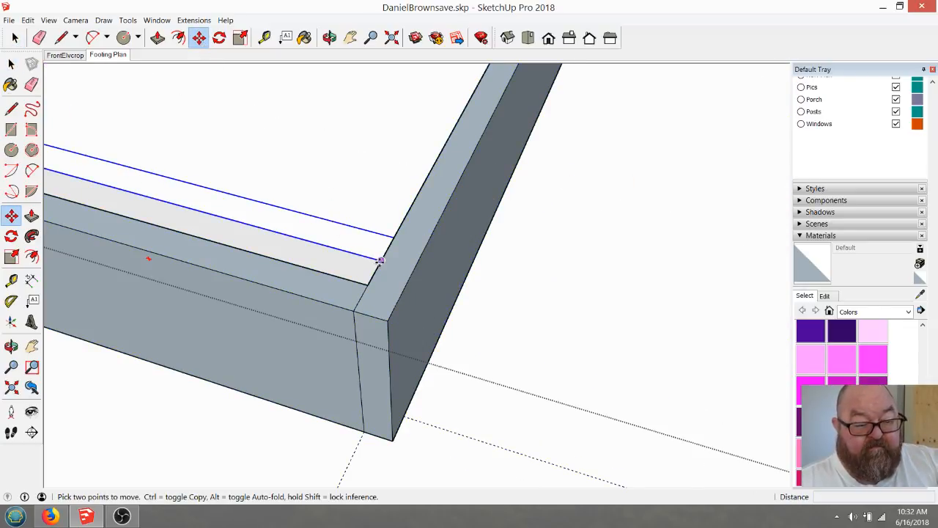
ctrl+click(380, 260)
scroll(383, 246, down, 3)
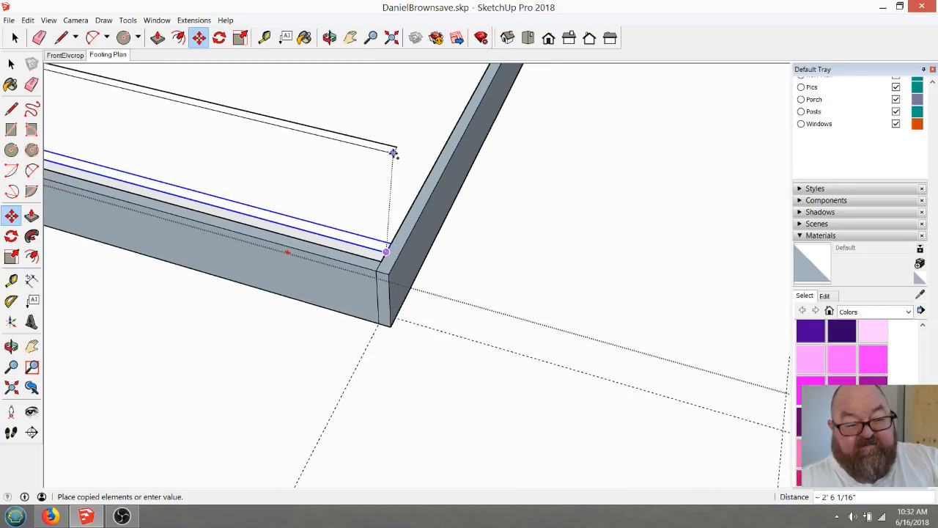
scroll(351, 227, down, 2)
scroll(385, 248, up, 6)
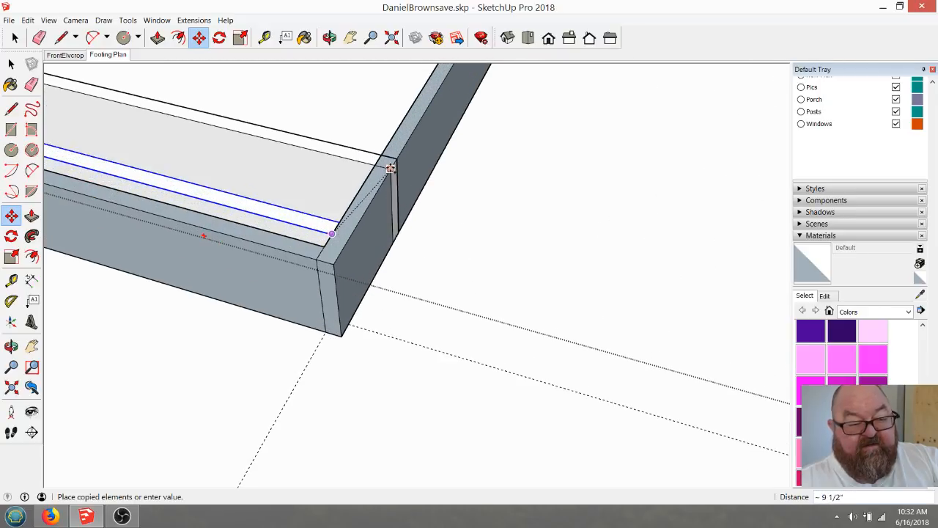
click(394, 159)
click(102, 95)
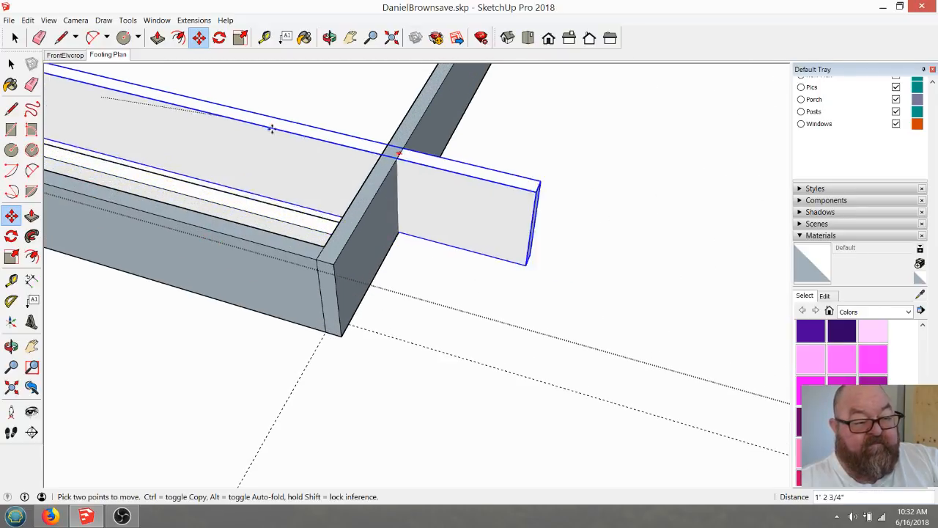
click(446, 158)
Rotate the copied member horizontally about a point on its top edge just outside the end member.
click(220, 38)
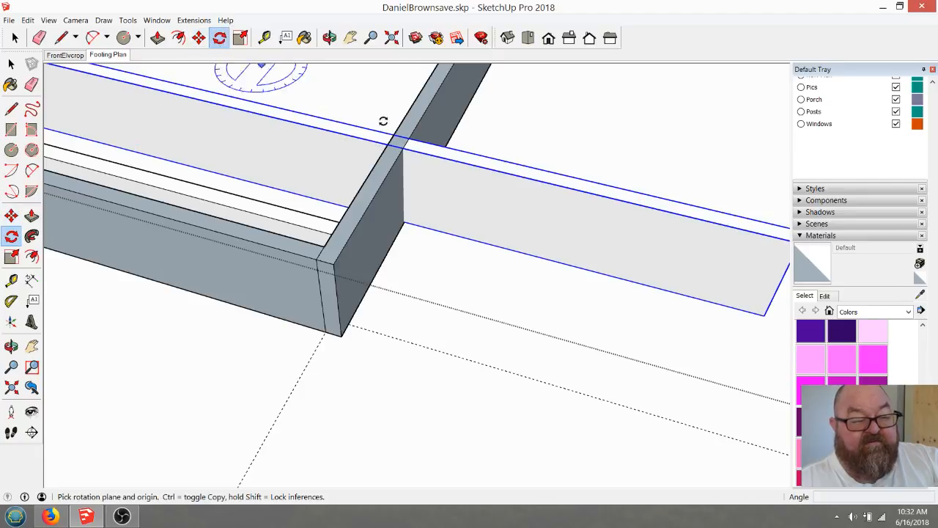
drag(523, 176, 492, 168)
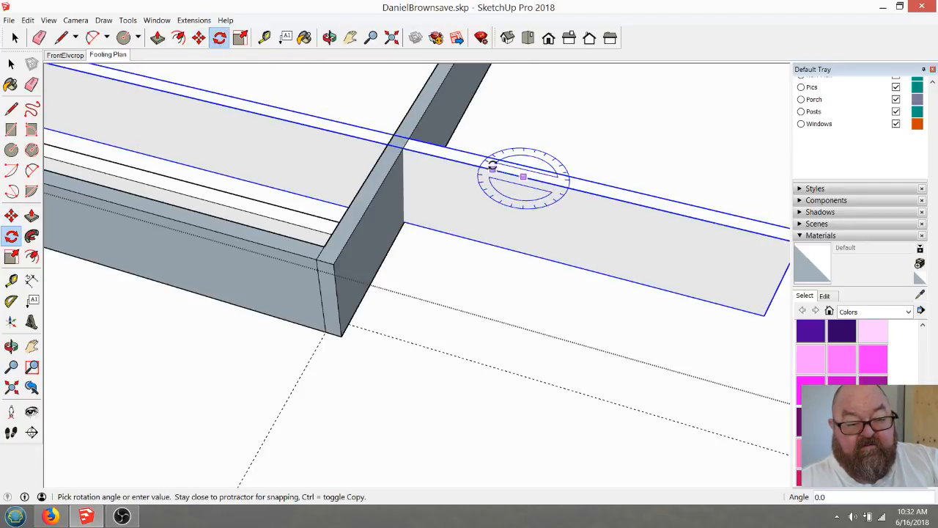
Rotate the copied joist 90 degrees and move its top end corner onto the inside corner of the rim frame.
click(493, 168)
click(540, 136)
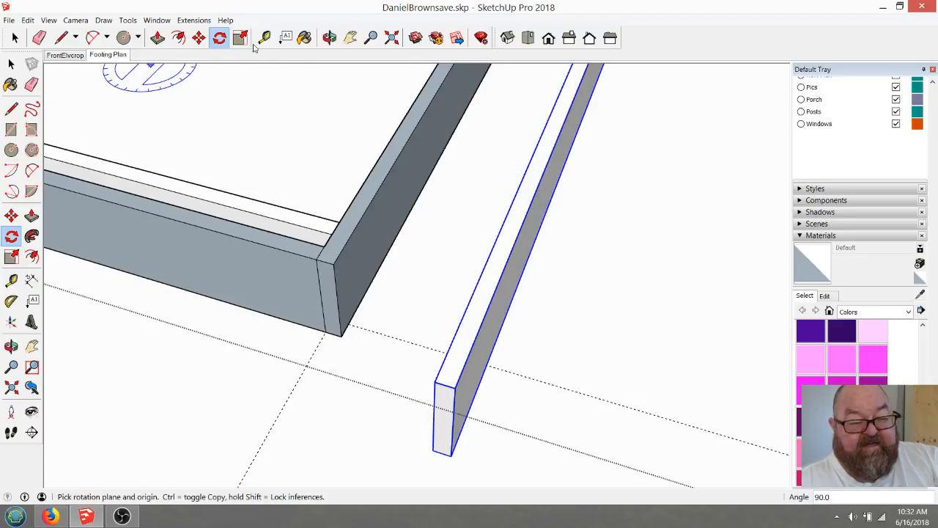
click(199, 37)
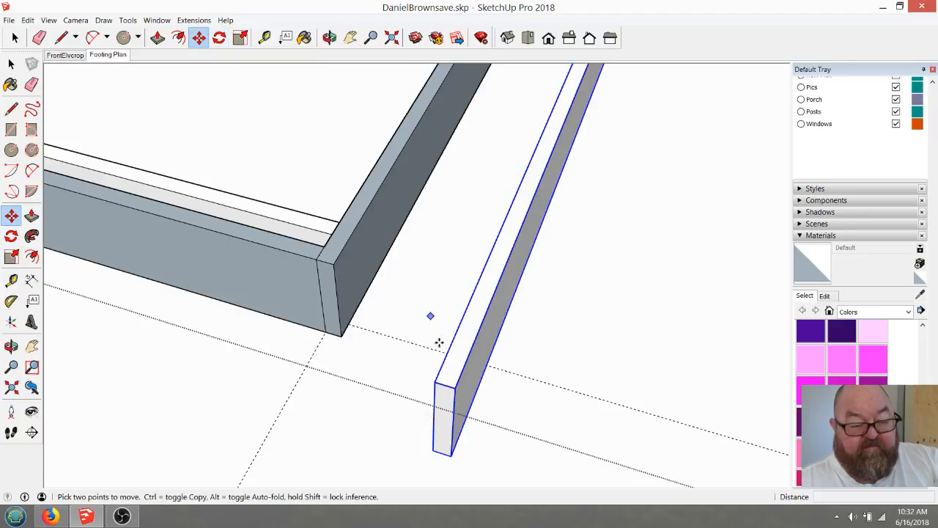
click(455, 387)
click(325, 247)
scroll(311, 237, up, 2)
scroll(311, 236, up, 2)
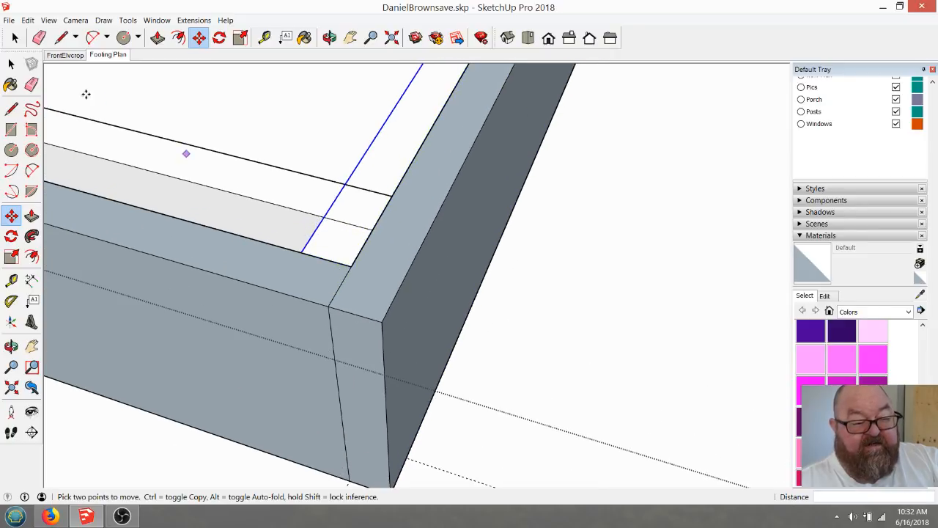
Move the rotated board 1.5 inches inward from the rim board it runs along.
click(15, 37)
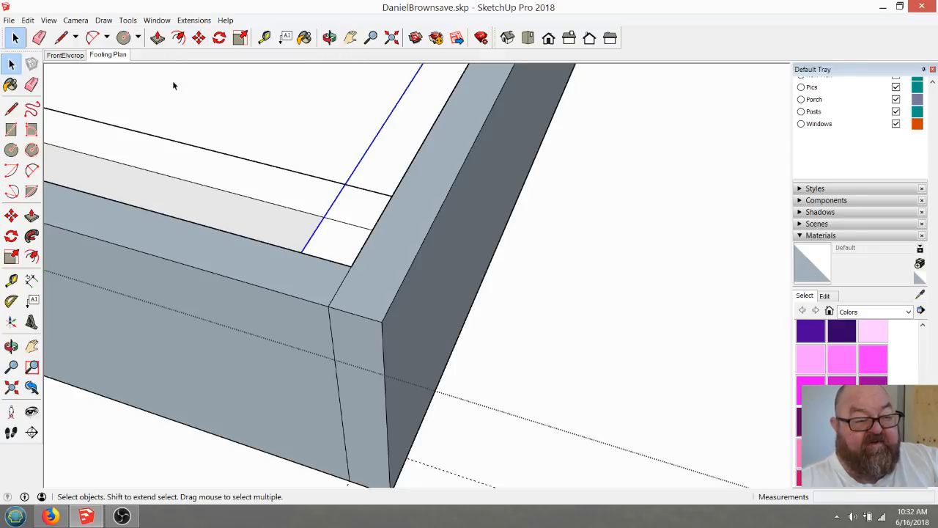
click(198, 37)
click(349, 264)
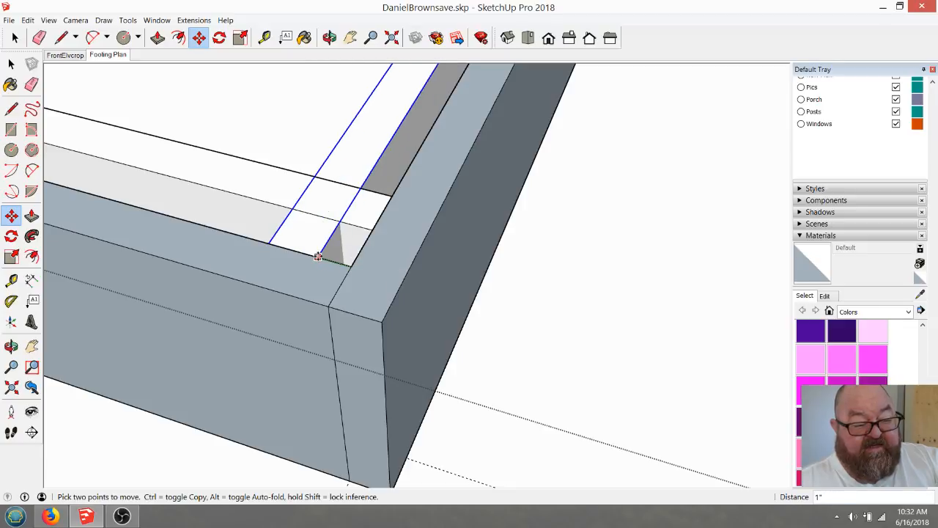
text(5)
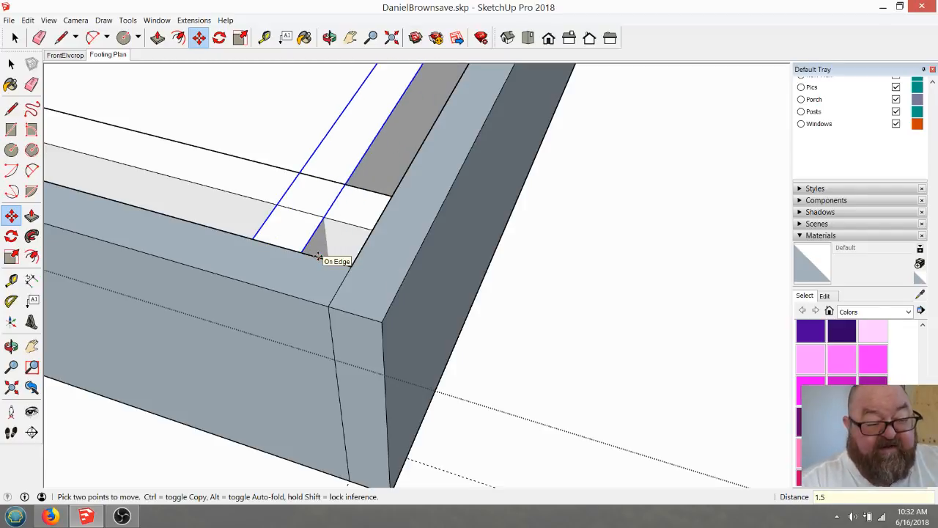
key(Return)
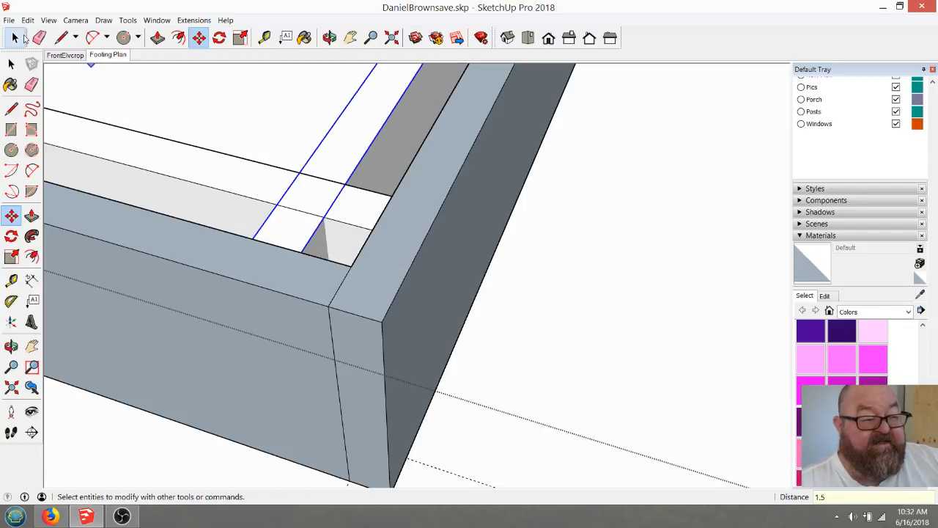
Shorten the adjoining side joist by 3 inches with Push/Pull so it ends at the rotated board's inner face.
click(15, 37)
double_click(368, 206)
double_click(368, 207)
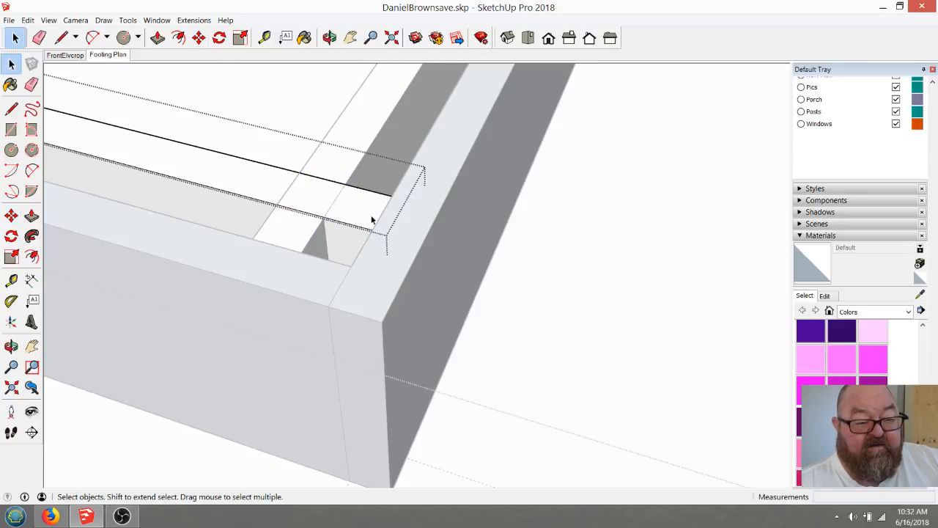
key(f)
key(p)
drag(391, 222, 280, 214)
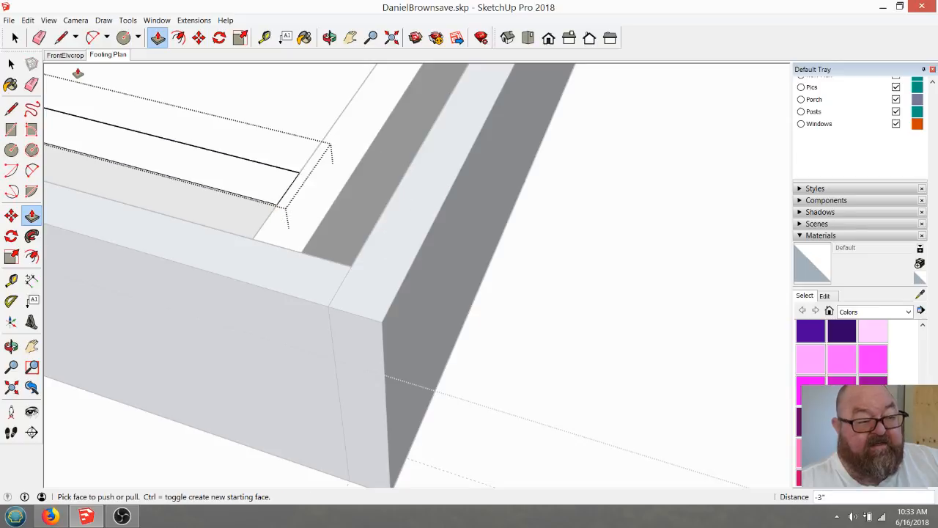
click(14, 38)
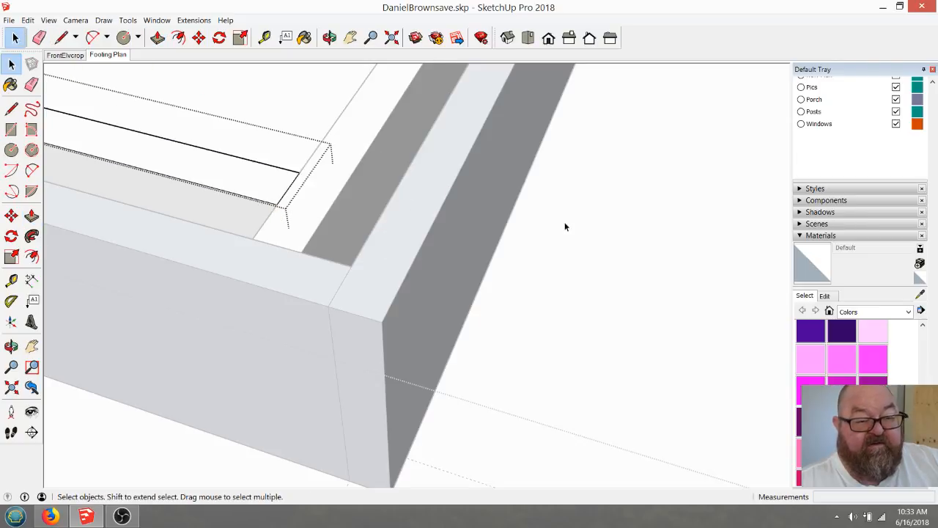
click(565, 224)
Measure inward from the rim board's outer top edge across to the parallel inner board at the corner.
scroll(474, 412, down, 2)
scroll(473, 414, down, 2)
scroll(383, 356, down, 2)
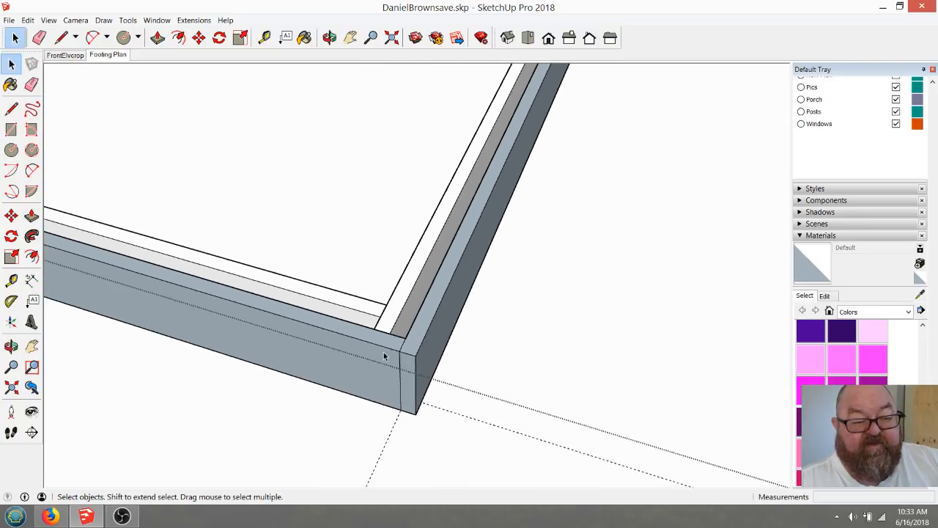
click(329, 37)
scroll(381, 362, up, 4)
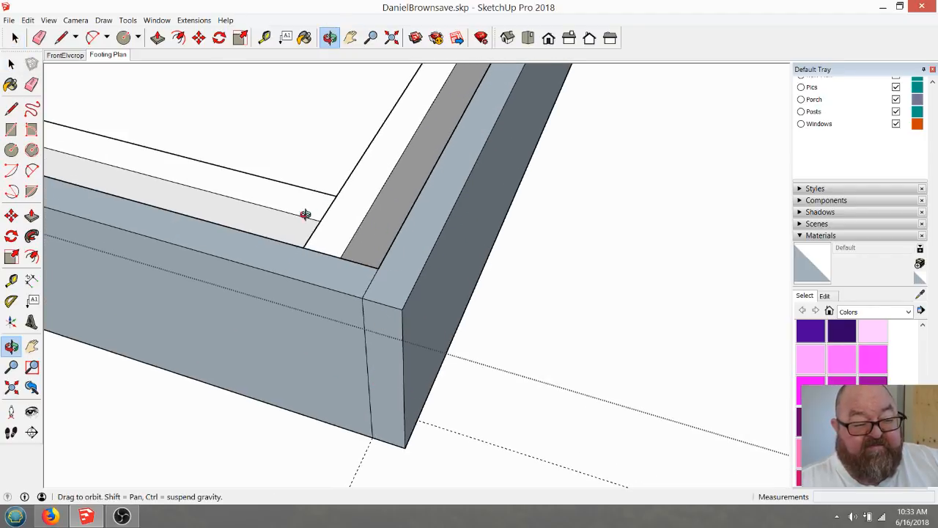
click(265, 38)
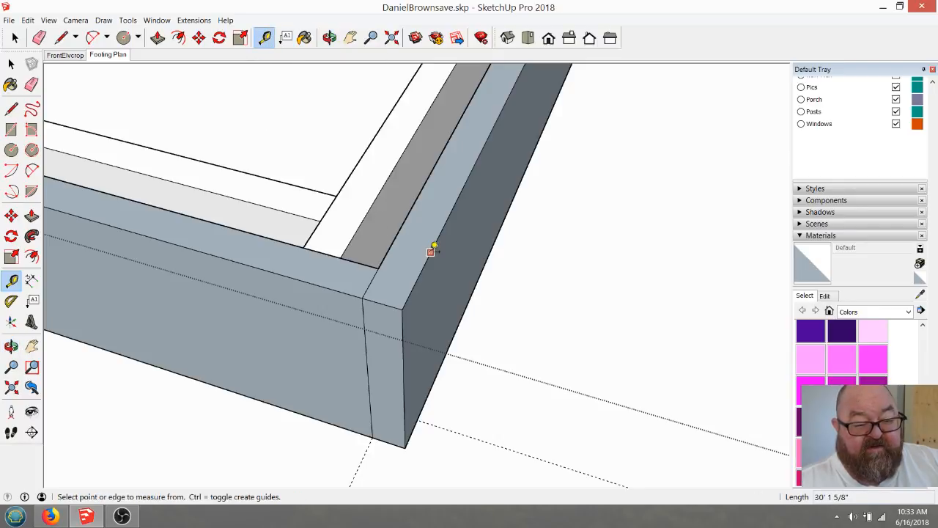
click(430, 252)
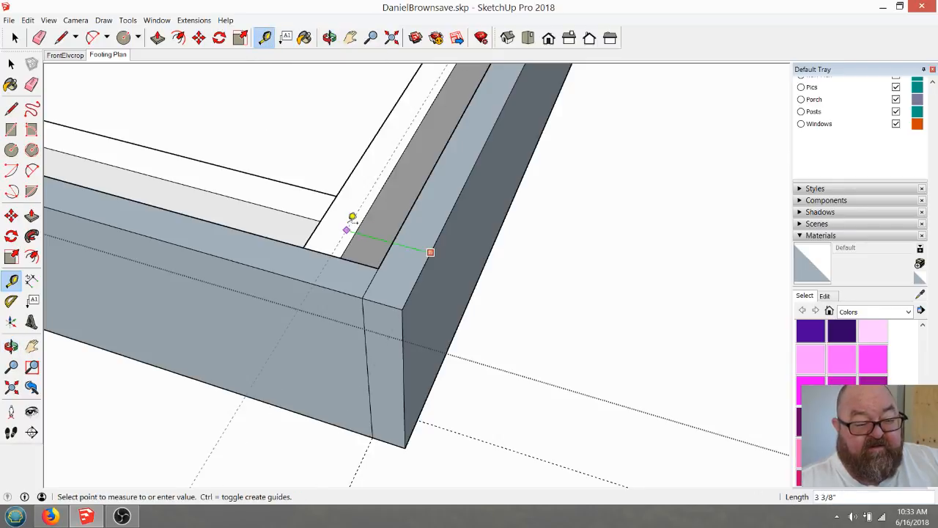
click(288, 203)
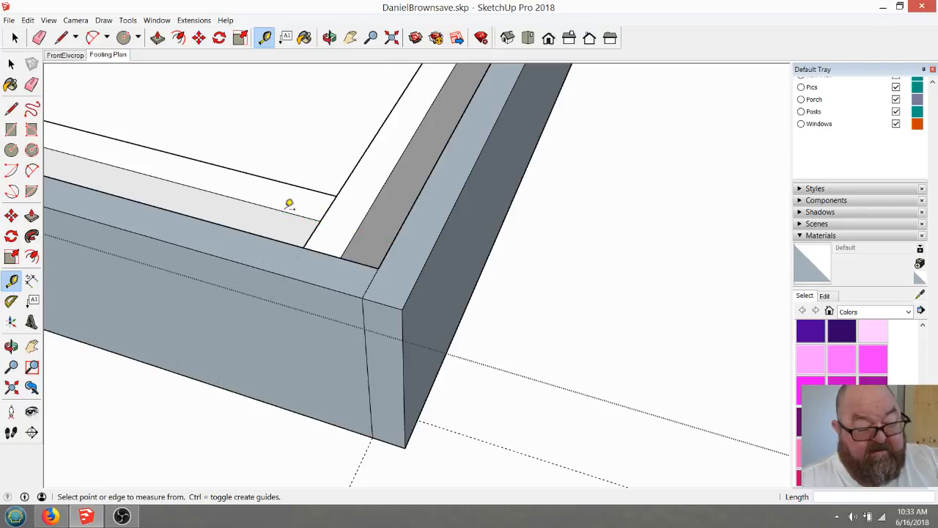
scroll(370, 387, down, 1)
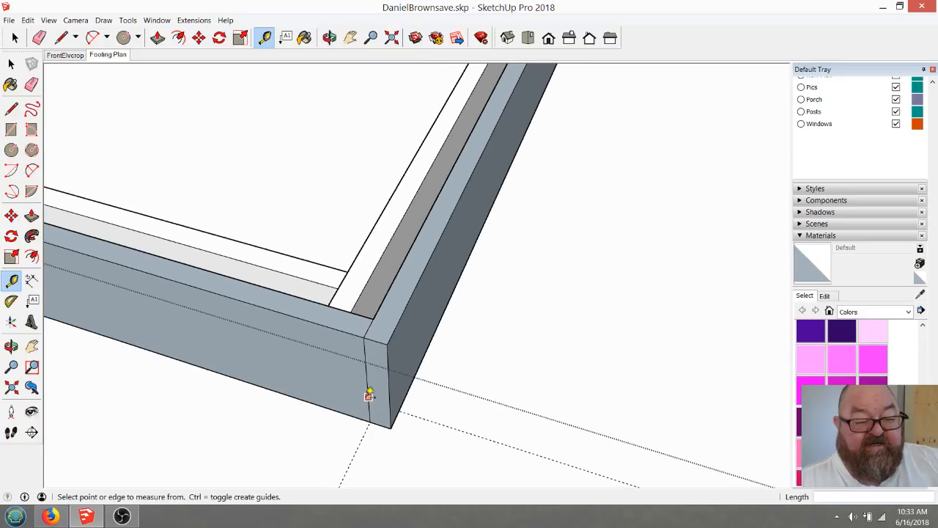
scroll(363, 393, down, 1)
scroll(364, 396, down, 3)
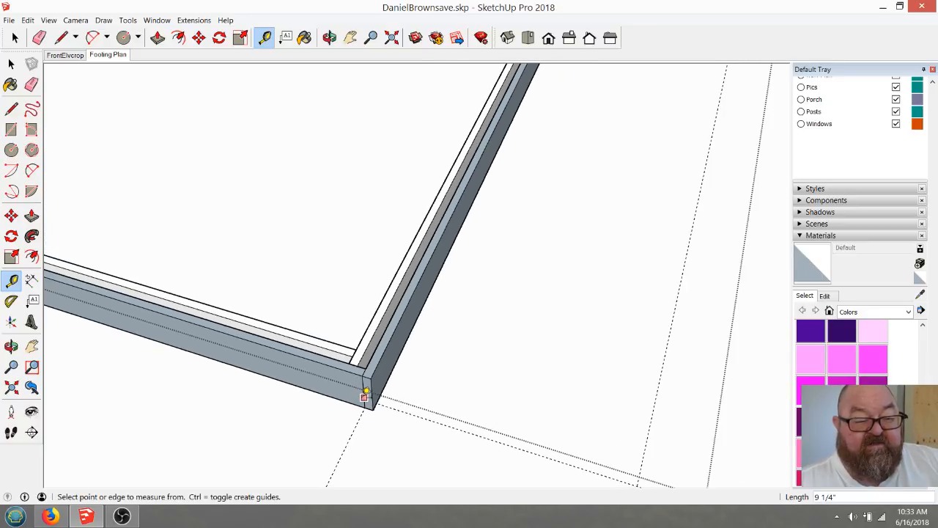
Extend the free end of the inner board along the long rim by 12' 4 3/4" with Push/Pull to reach the crossing beam.
click(329, 37)
drag(496, 147, 288, 242)
mouse_move(536, 232)
mouse_down()
mouse_move(191, 170)
mouse_move(379, 194)
mouse_move(372, 184)
mouse_move(520, 337)
mouse_up()
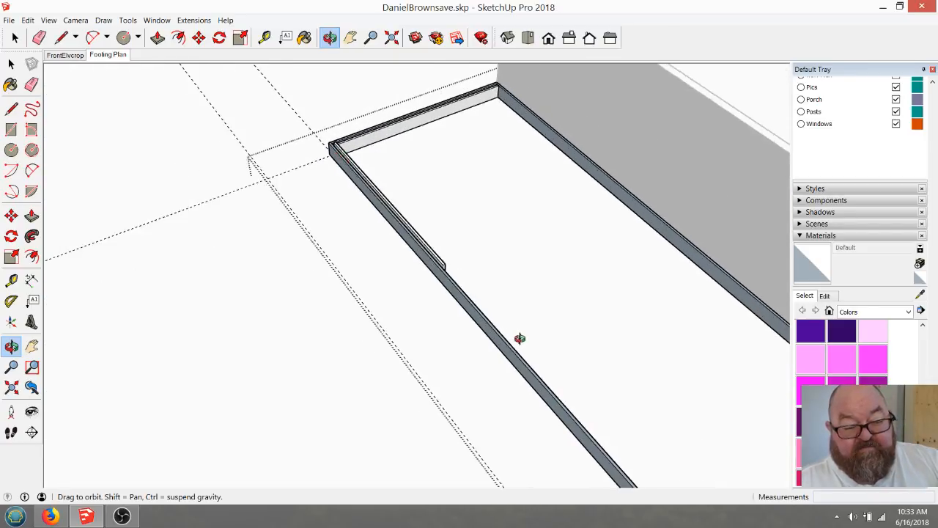
scroll(520, 338, up, 3)
key(space)
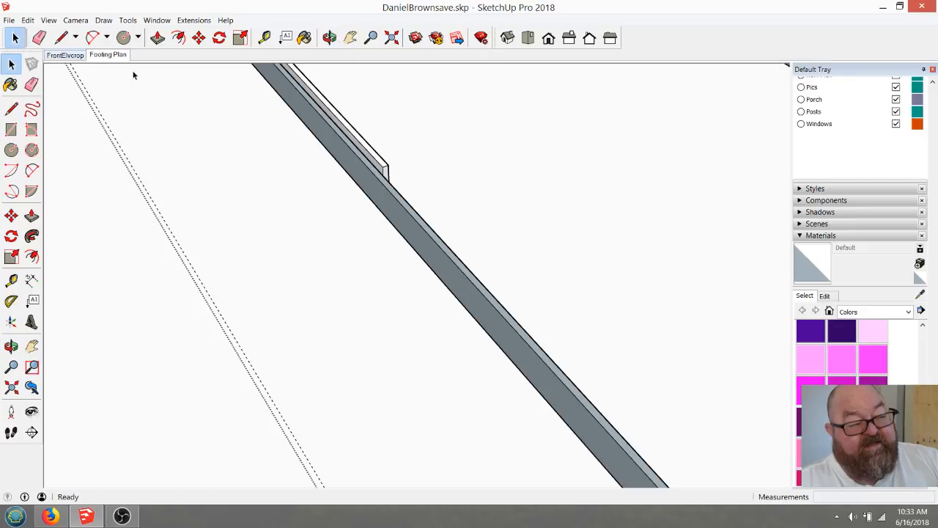
double_click(379, 160)
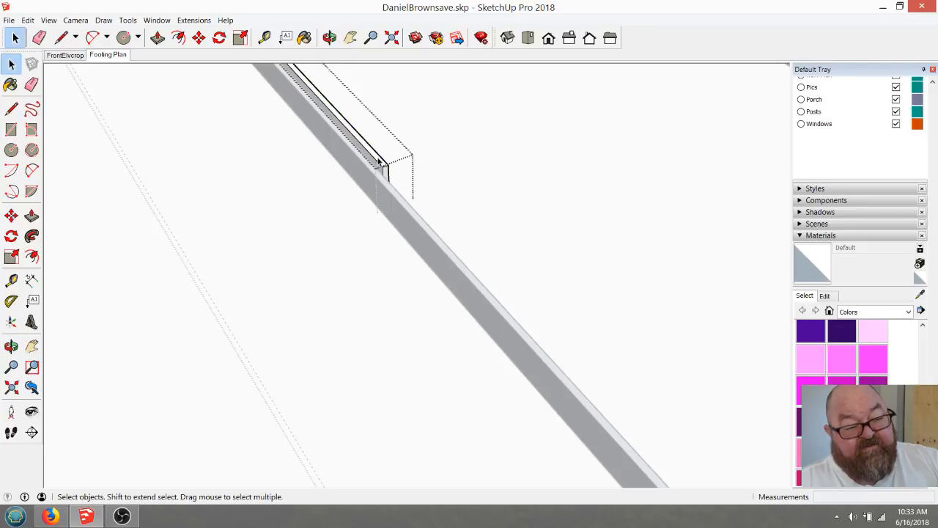
click(157, 38)
drag(384, 173, 620, 438)
scroll(239, 51, down, 6)
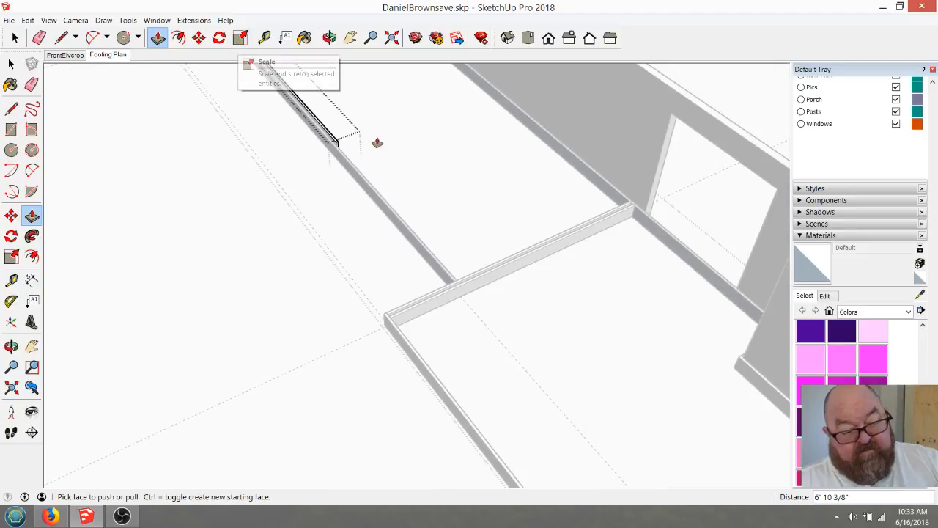
scroll(383, 190, up, 4)
drag(291, 136, 594, 467)
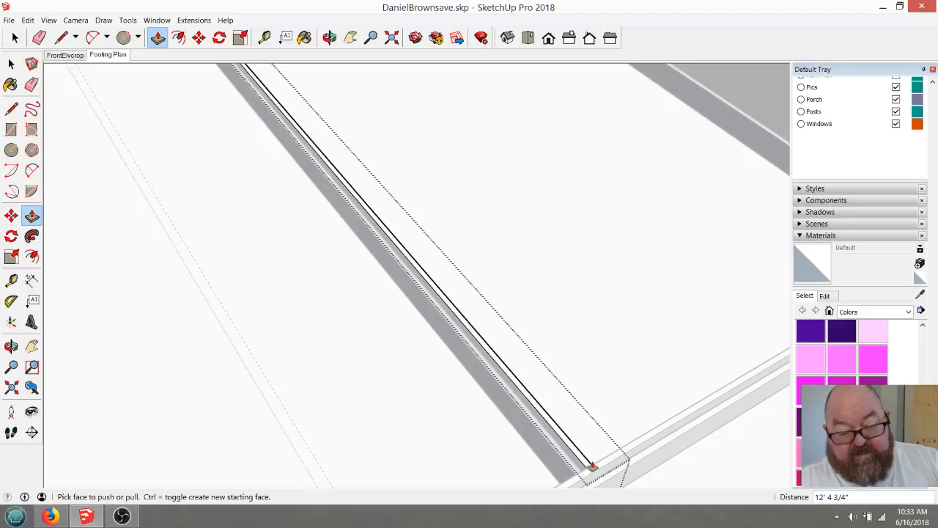
Copy the shortened side joist 16 inches along the extended inner board and multiply the copy 30 times.
scroll(594, 467, down, 5)
click(329, 37)
drag(327, 161, 283, 243)
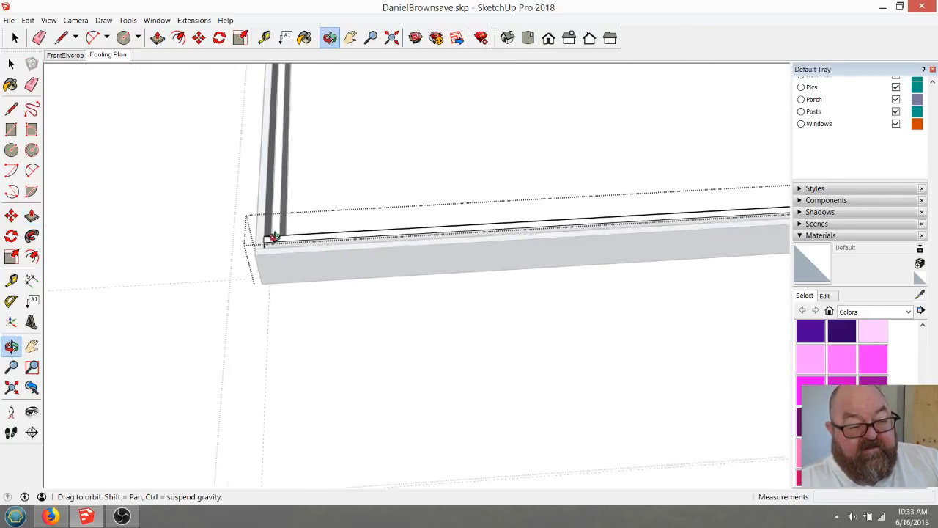
scroll(271, 227, up, 5)
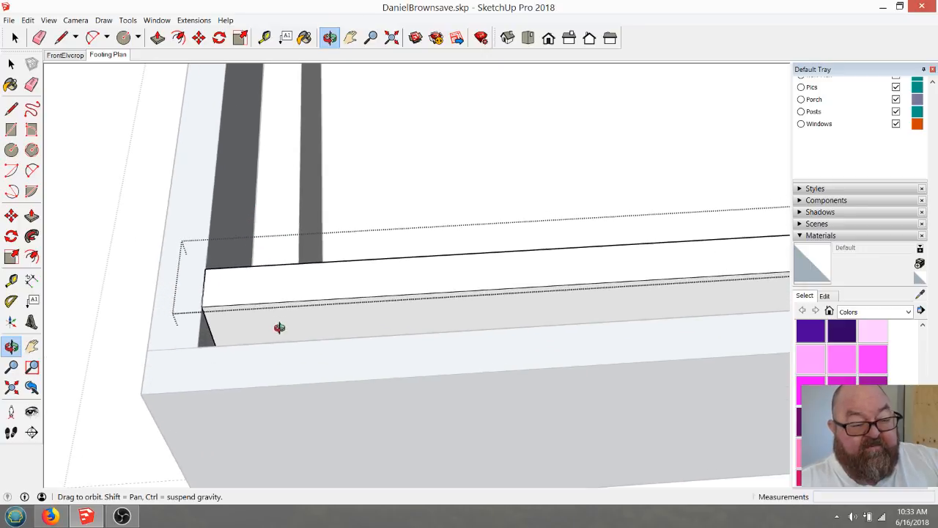
click(15, 38)
click(94, 128)
click(281, 218)
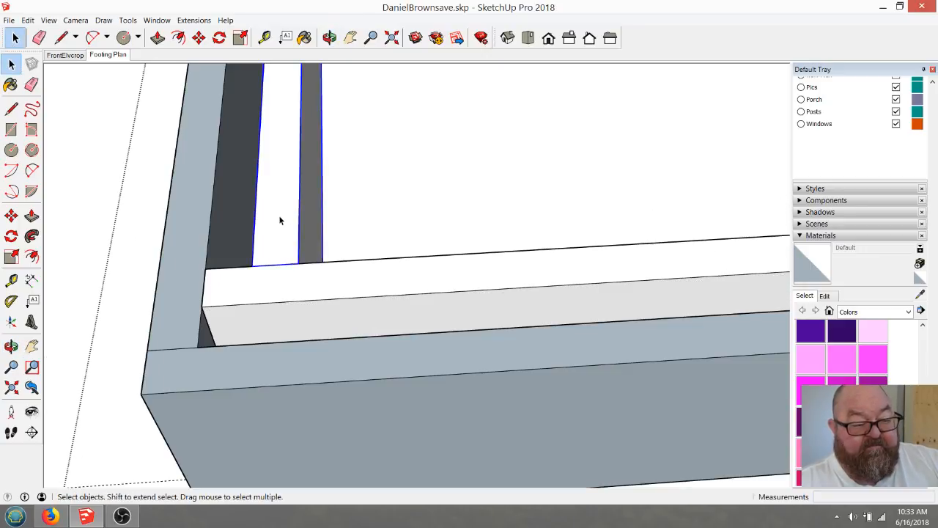
click(199, 37)
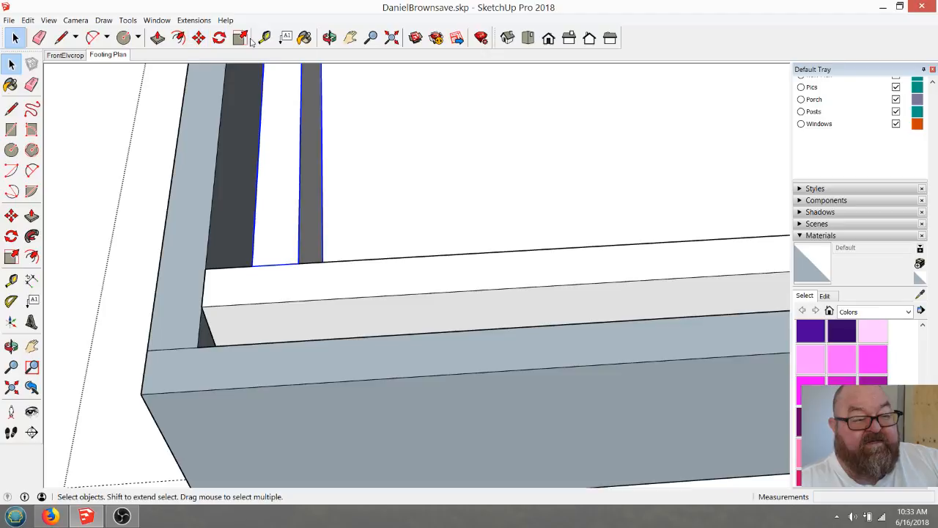
click(198, 37)
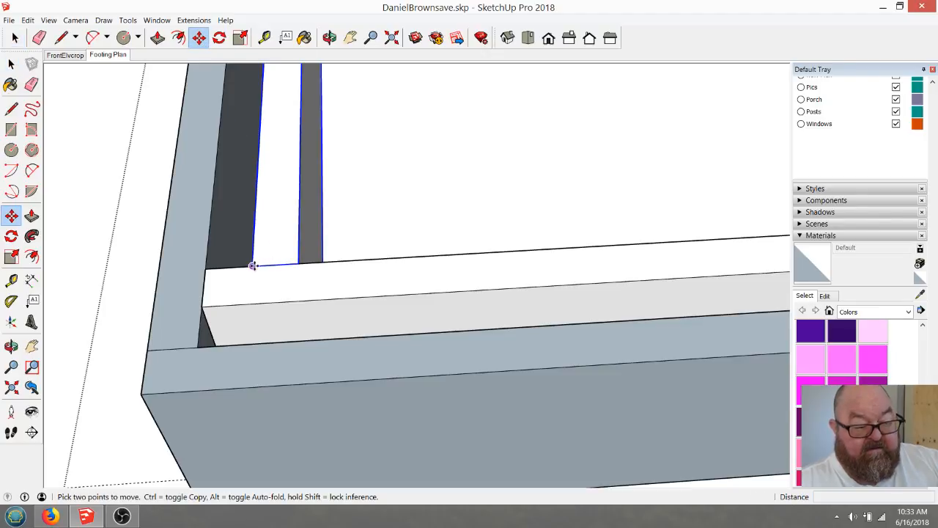
click(252, 265)
key(ctrl)
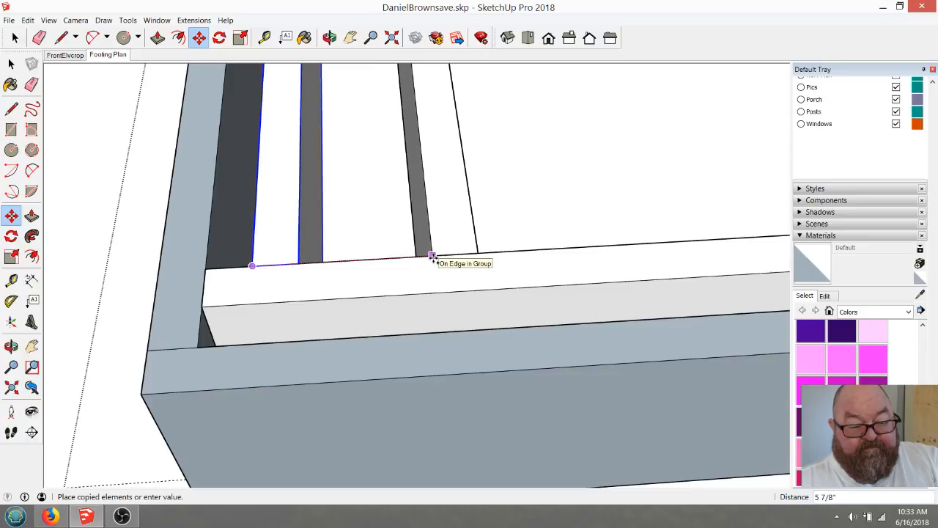
text(16)
key(Return)
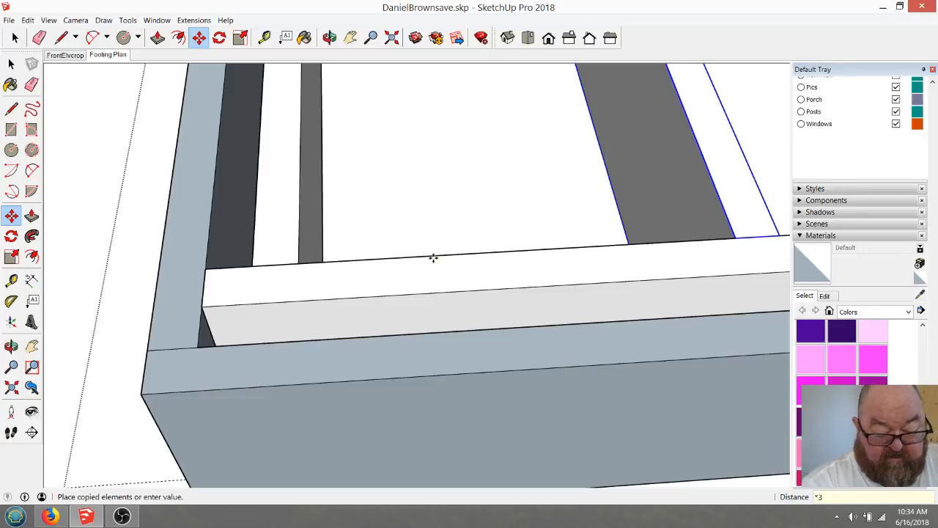
key(Return)
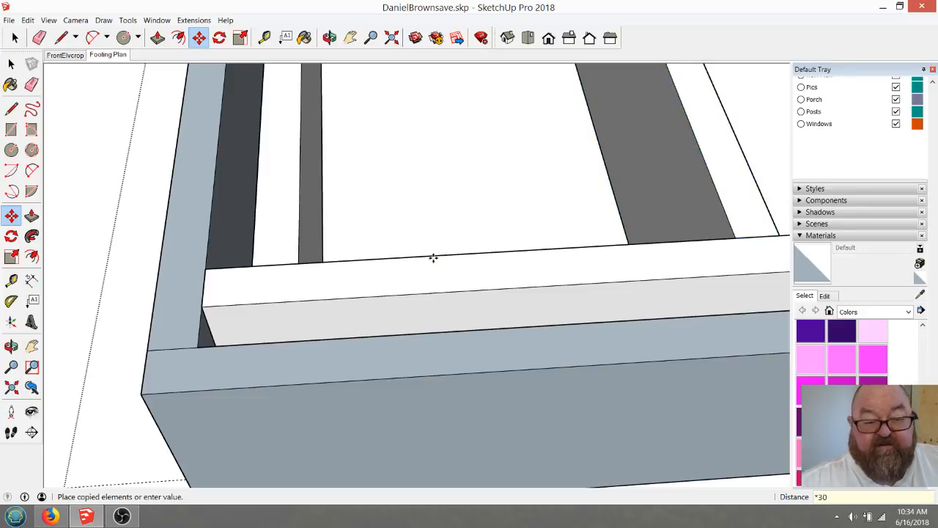
Examine the joist array from the starting corner across to the projecting section of the frame.
scroll(257, 274, down, 5)
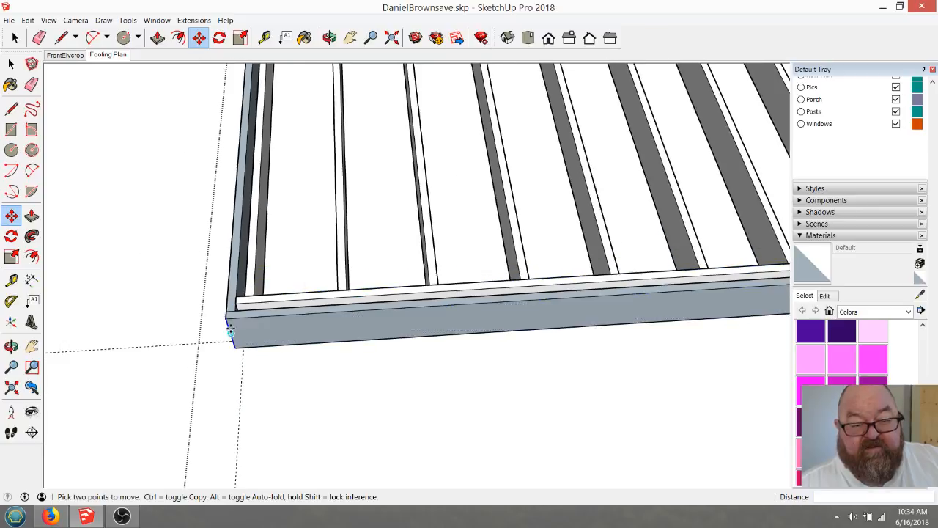
scroll(230, 332, down, 4)
scroll(293, 310, up, 6)
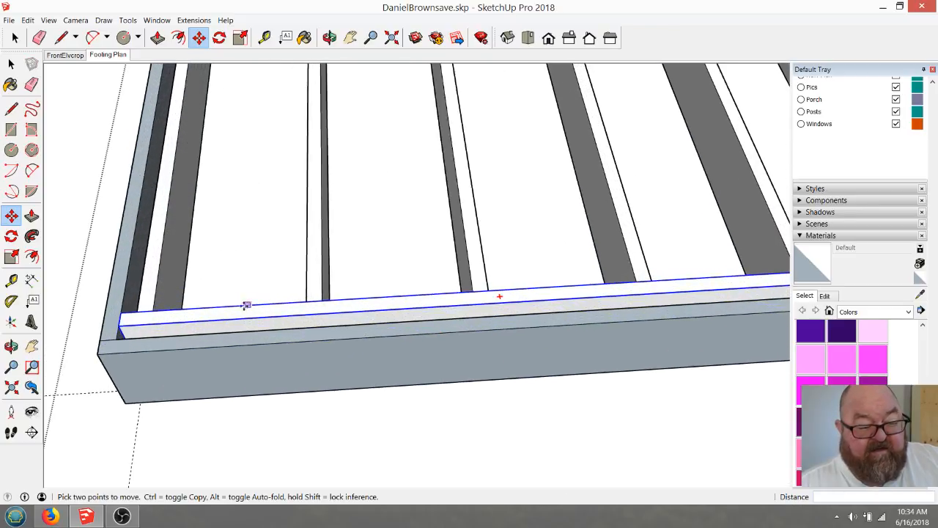
scroll(205, 306, up, 2)
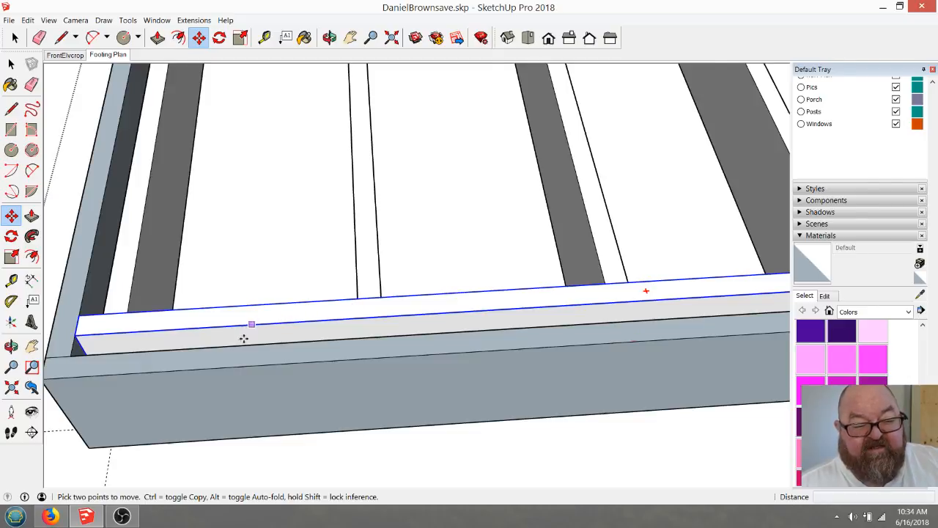
scroll(200, 363, down, 5)
scroll(197, 353, down, 5)
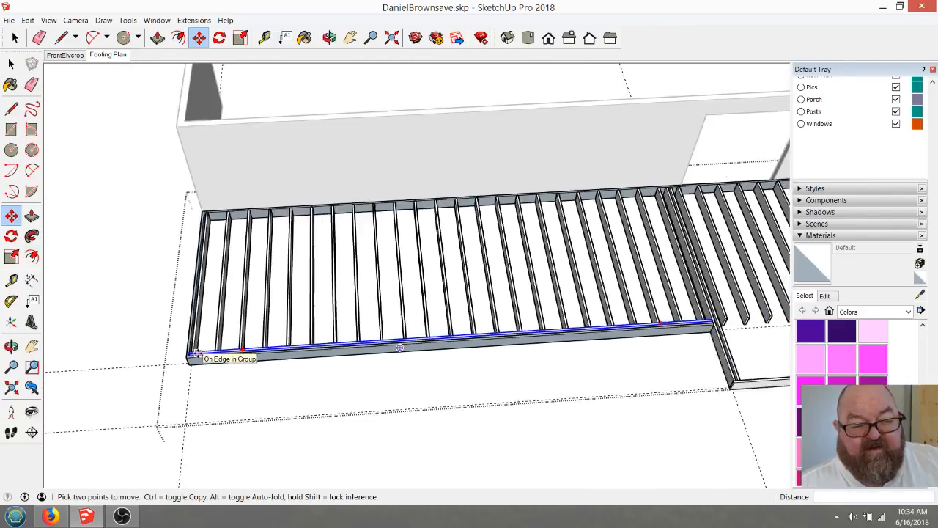
scroll(634, 349, up, 2)
scroll(769, 349, up, 3)
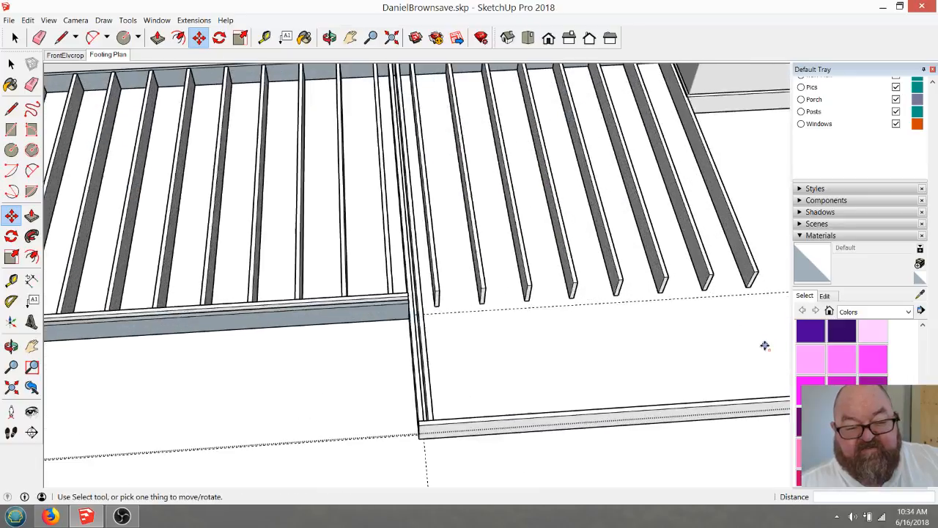
Delete the surplus joists beyond the crossing beam, in the projecting section of the floor frame.
click(24, 38)
click(730, 221)
key(Delete)
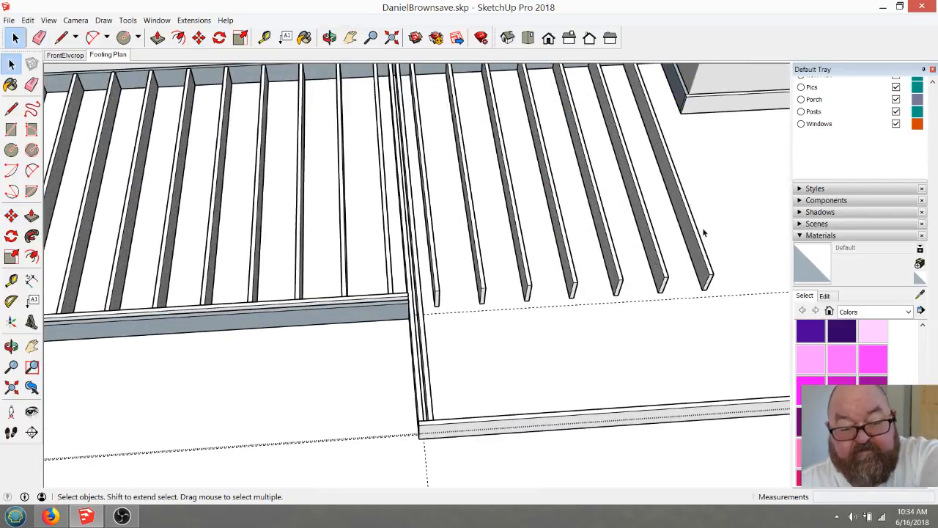
click(693, 233)
key(Delete)
click(656, 233)
key(Delete)
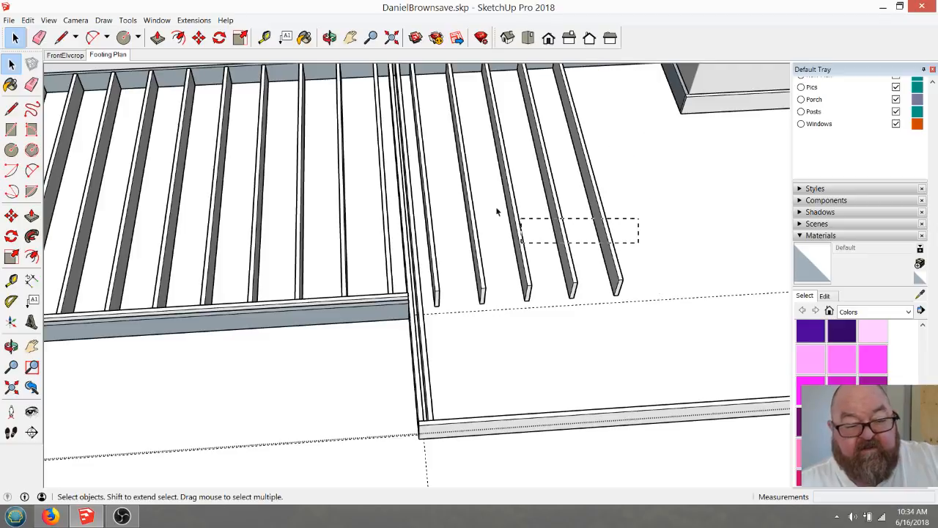
drag(430, 202, 427, 206)
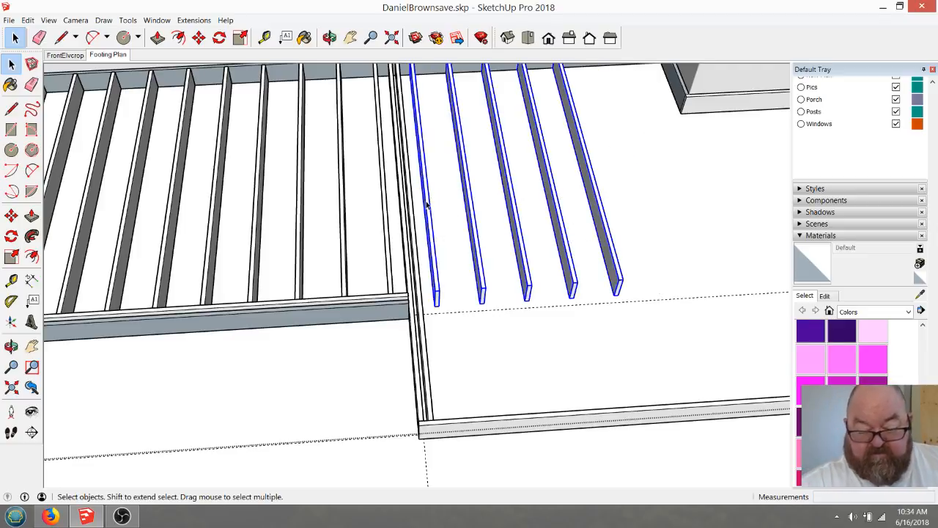
key(Delete)
Examine how the joists meet the boards at both ends and measure along one joist's top edge.
scroll(462, 222, down, 3)
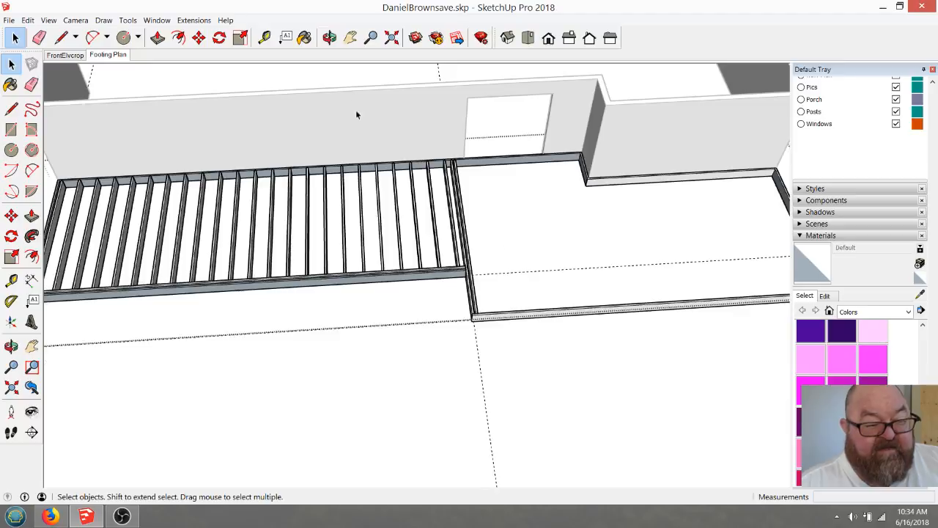
click(329, 37)
drag(347, 161, 472, 253)
scroll(472, 207, up, 5)
scroll(530, 242, down, 2)
drag(540, 195, 442, 341)
scroll(441, 341, up, 5)
scroll(340, 318, down, 2)
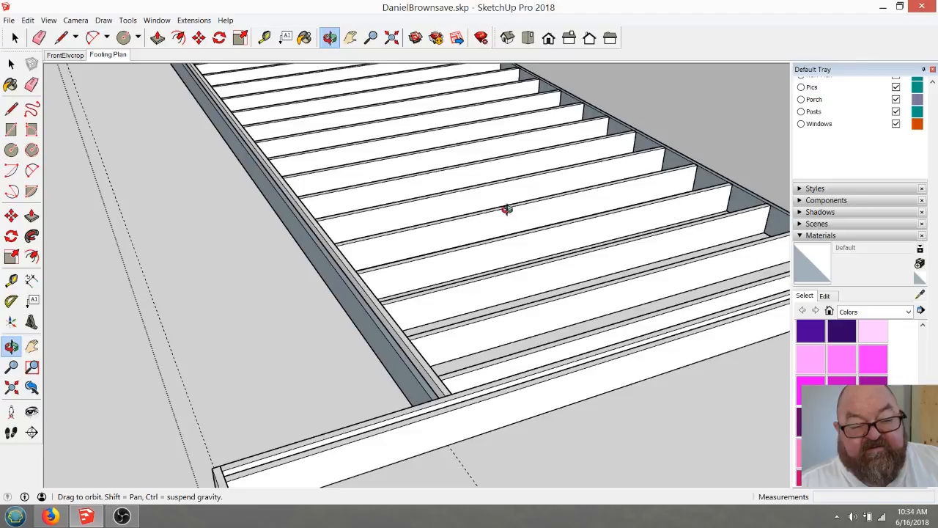
scroll(341, 319, down, 2)
click(264, 38)
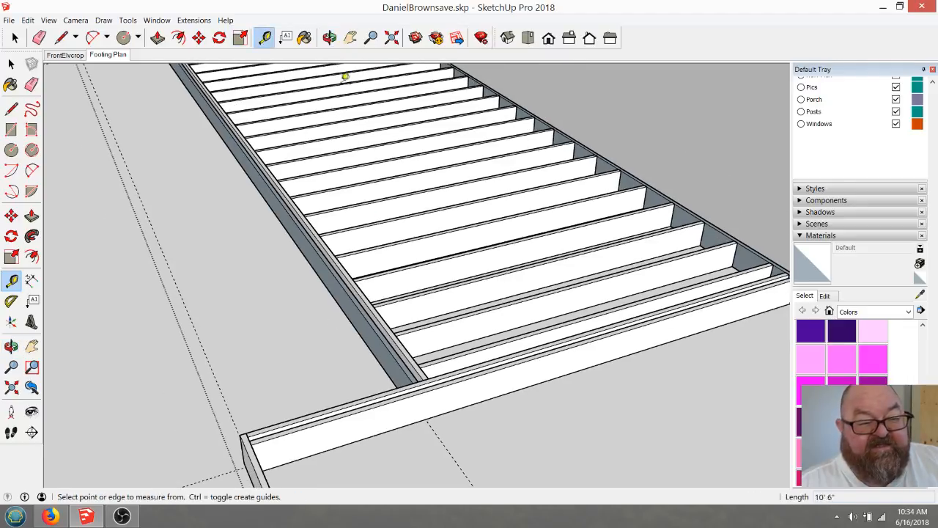
click(598, 154)
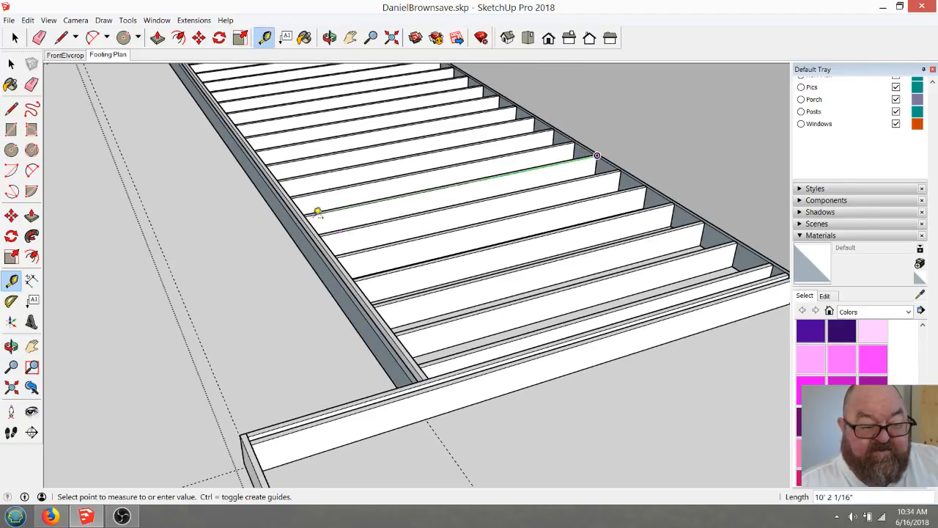
key(Escape)
Delete the two joists closest to the crossing beam inside the long floor section.
middle_drag(418, 256, 310, 130)
click(329, 37)
drag(323, 87, 318, 214)
scroll(322, 228, up, 4)
scroll(379, 325, down, 2)
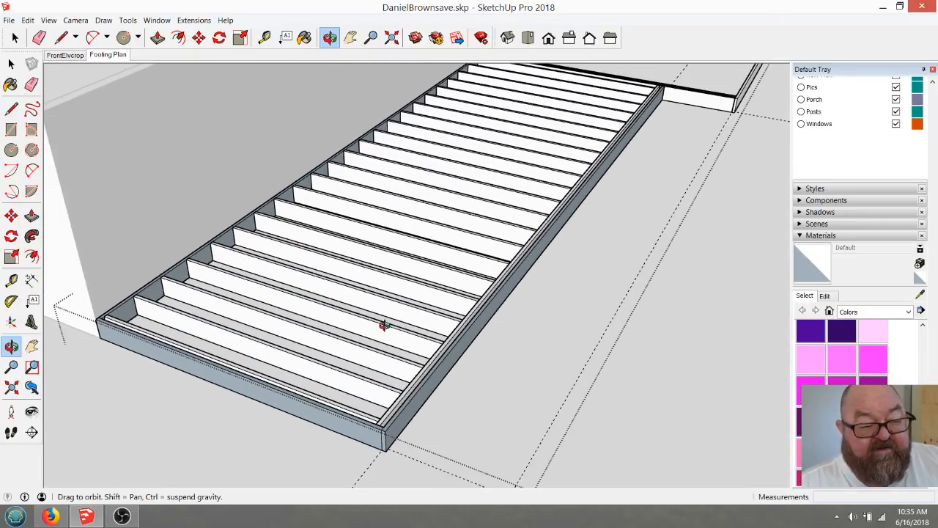
drag(383, 324, 326, 342)
scroll(281, 345, down, 2)
key(space)
click(590, 110)
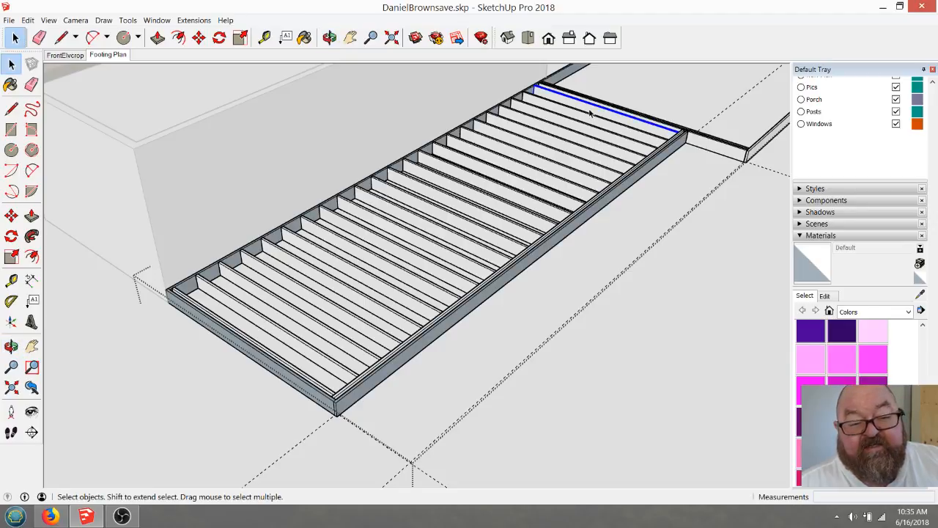
key(Delete)
click(584, 117)
key(Delete)
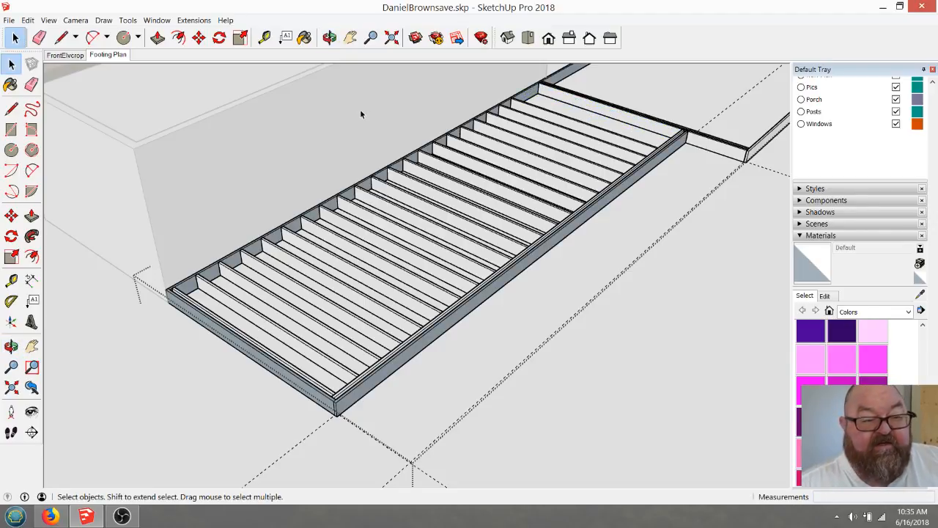
Delete the remaining copied joists, keeping only the first one beside the side joist at the starting corner.
click(330, 37)
drag(473, 203, 195, 236)
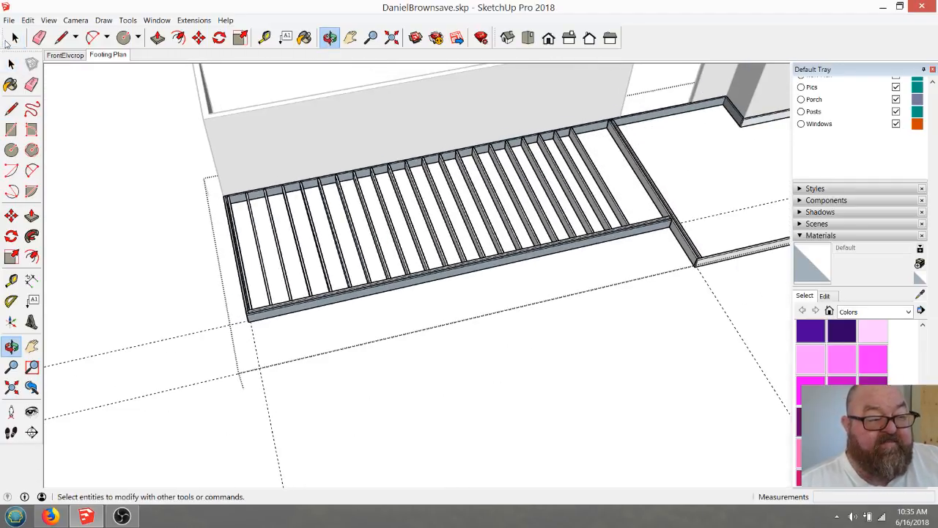
click(14, 39)
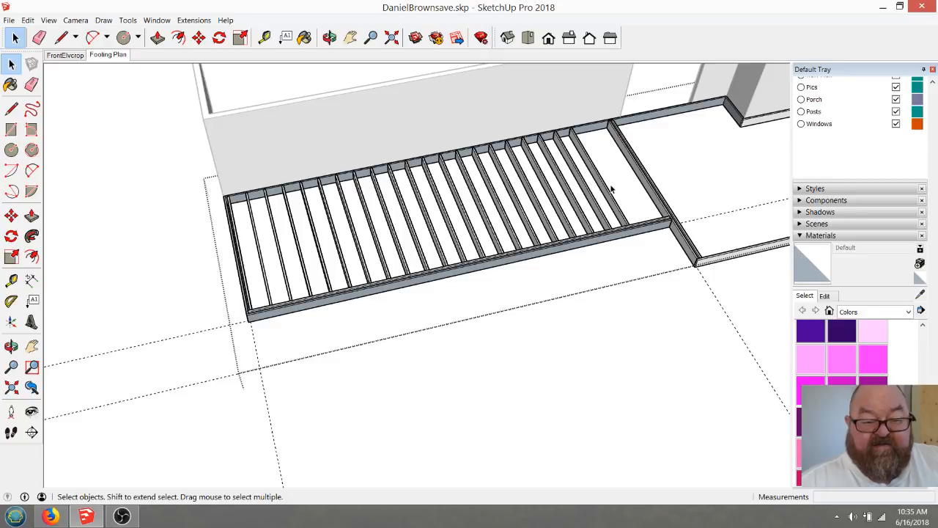
drag(496, 203, 323, 222)
drag(380, 217, 381, 219)
key(Delete)
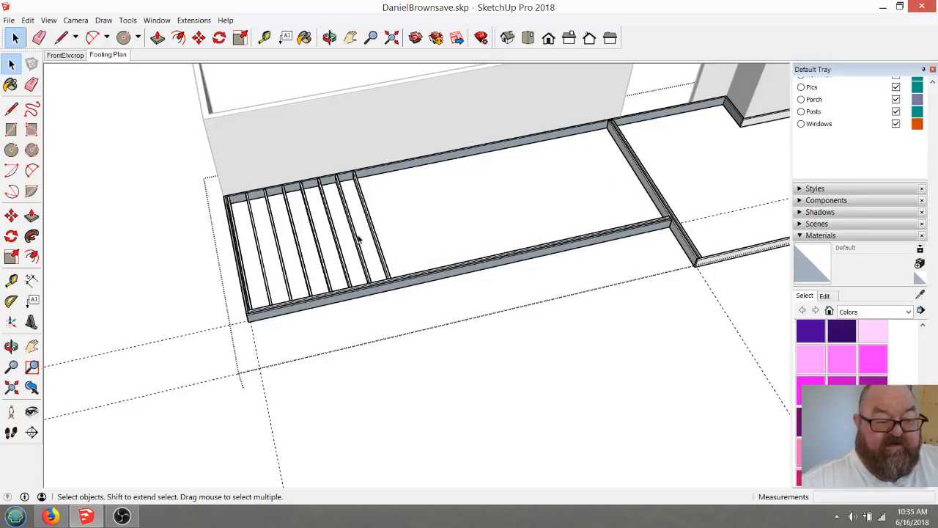
drag(276, 246, 276, 247)
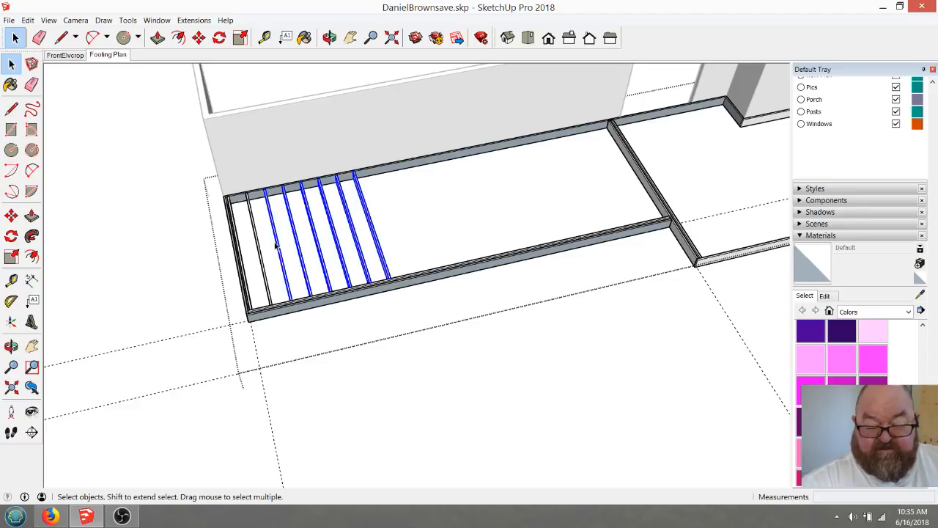
key(Delete)
Move the remaining copied joist straight up by 2 inches, using the rim board's corner edge as the direction.
scroll(279, 246, up, 5)
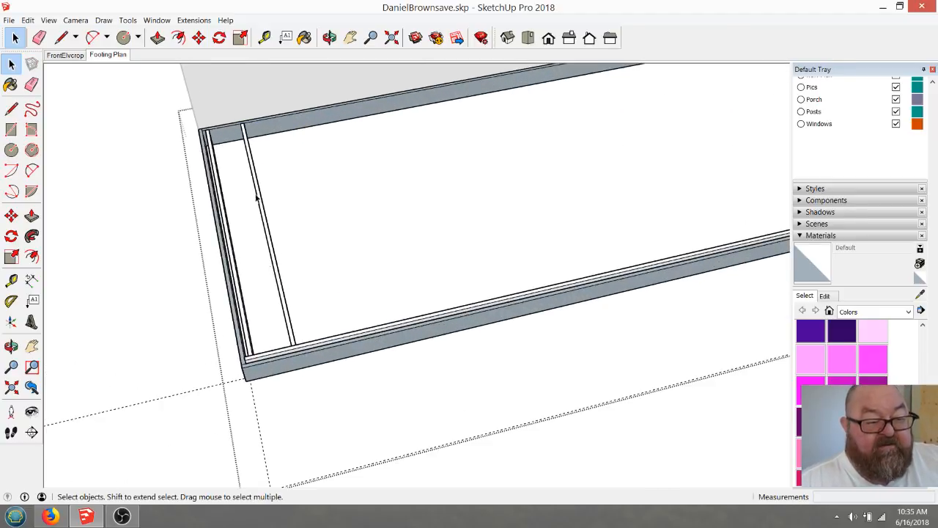
click(330, 38)
drag(378, 296, 193, 236)
click(15, 37)
click(252, 254)
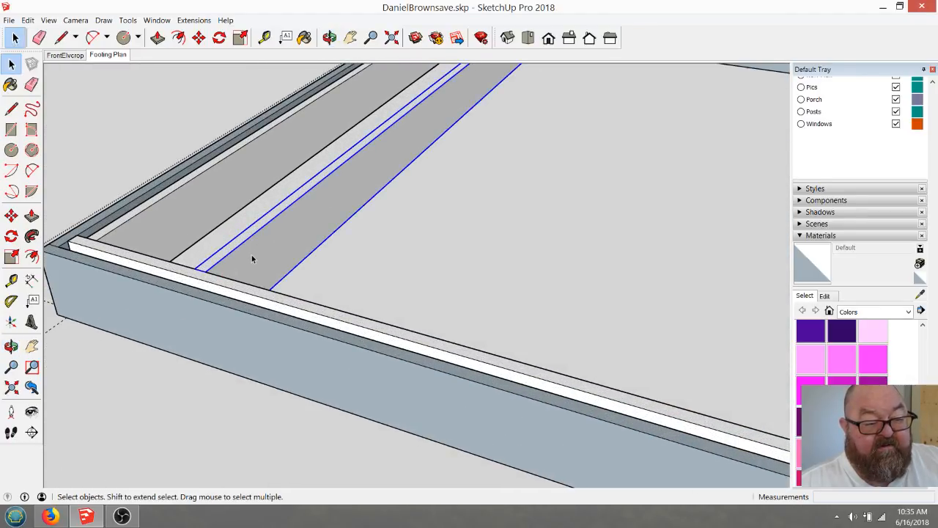
click(199, 37)
scroll(73, 316, up, 3)
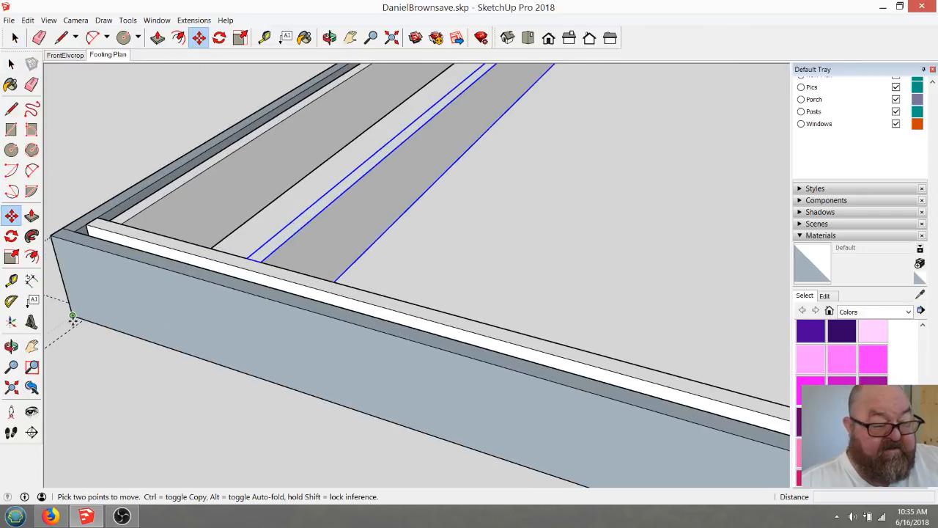
click(73, 317)
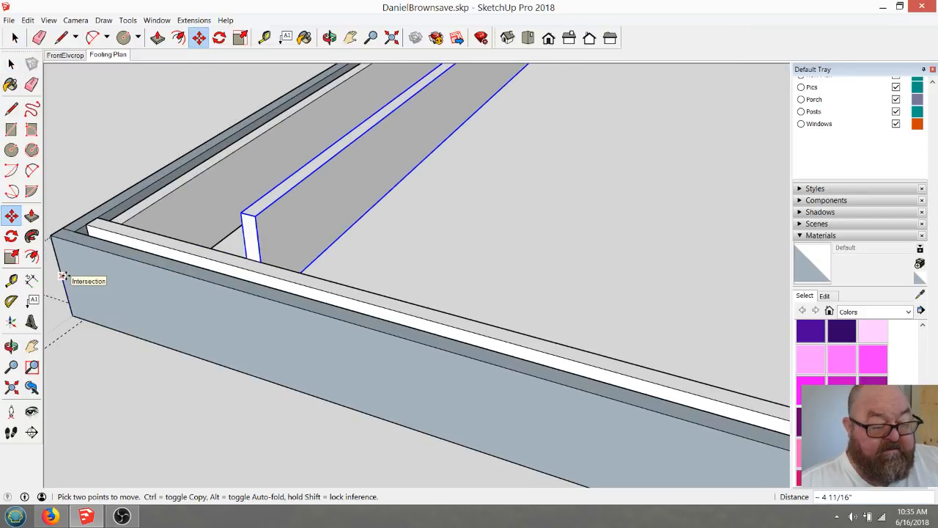
text(2)
key(Return)
Open the raised joist group and push its top face down 2 inches with Push/Pull.
key(space)
double_click(301, 232)
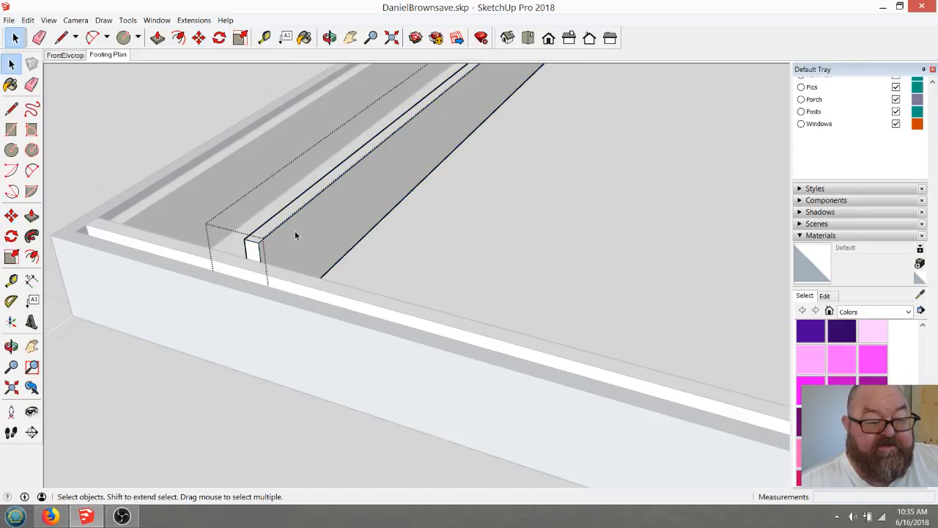
key(p)
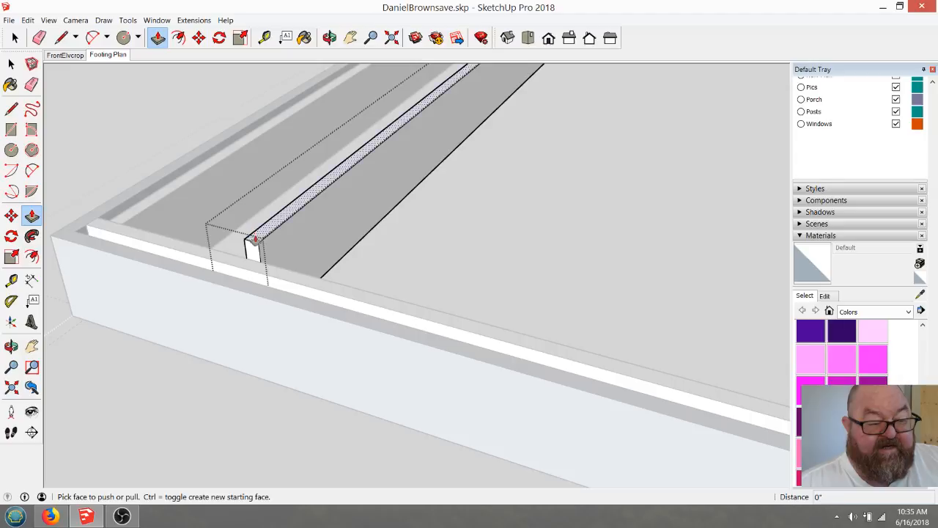
click(251, 250)
text(2)
key(Return)
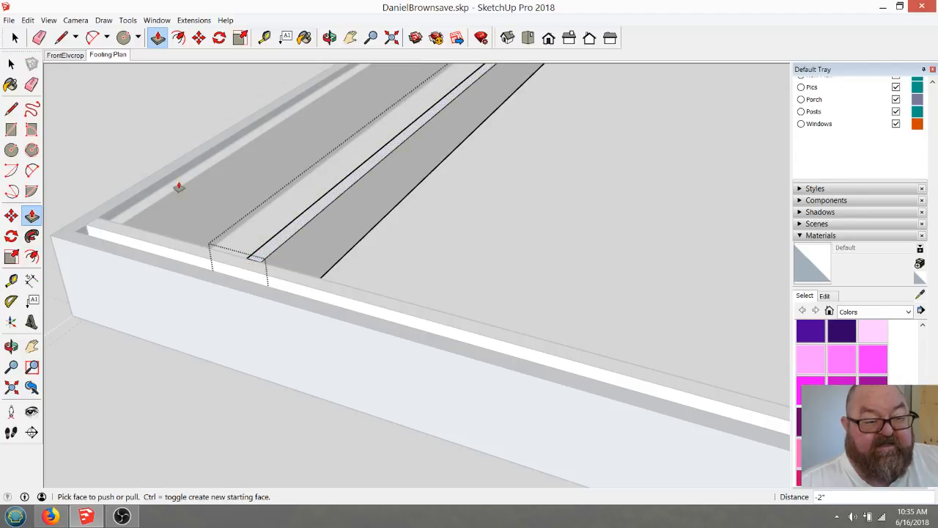
Measure the joist's depth from its bottom edge to its top edge, and leave the group.
key(t)
click(354, 245)
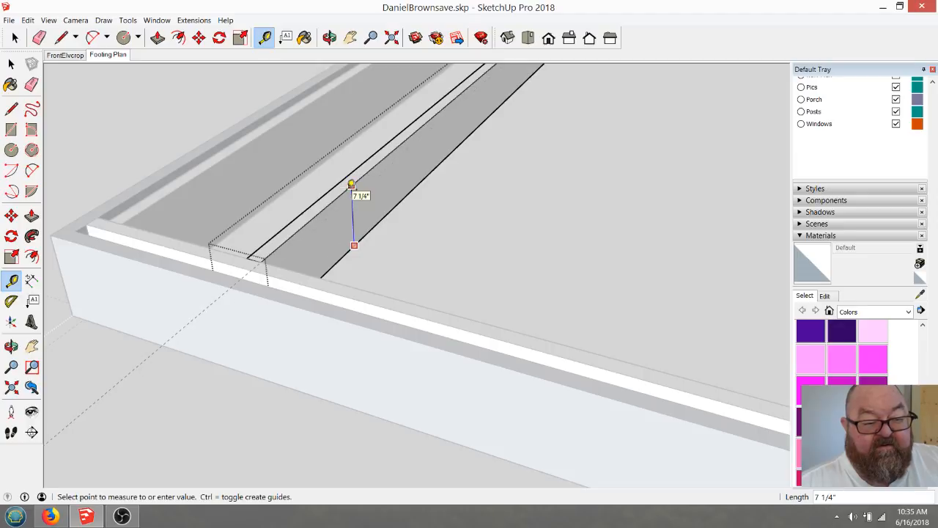
key(Escape)
scroll(342, 225, down, 3)
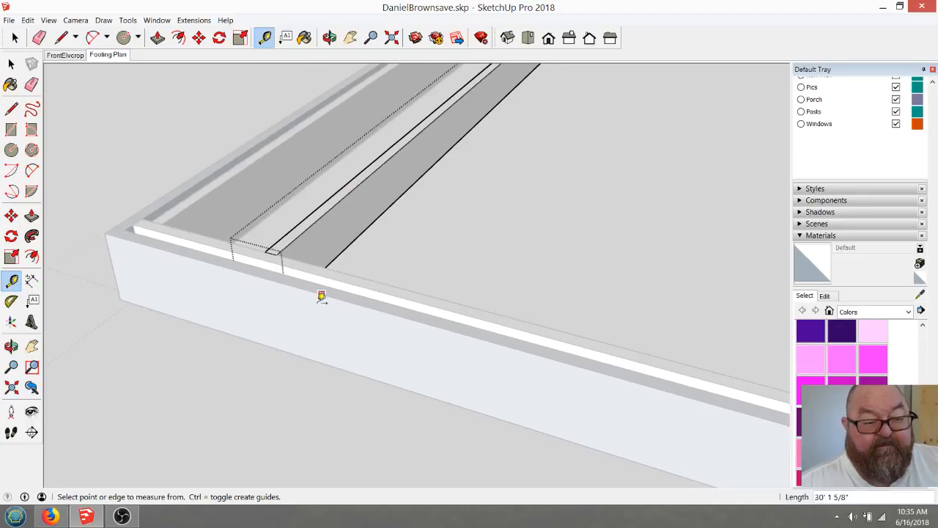
key(space)
click(148, 293)
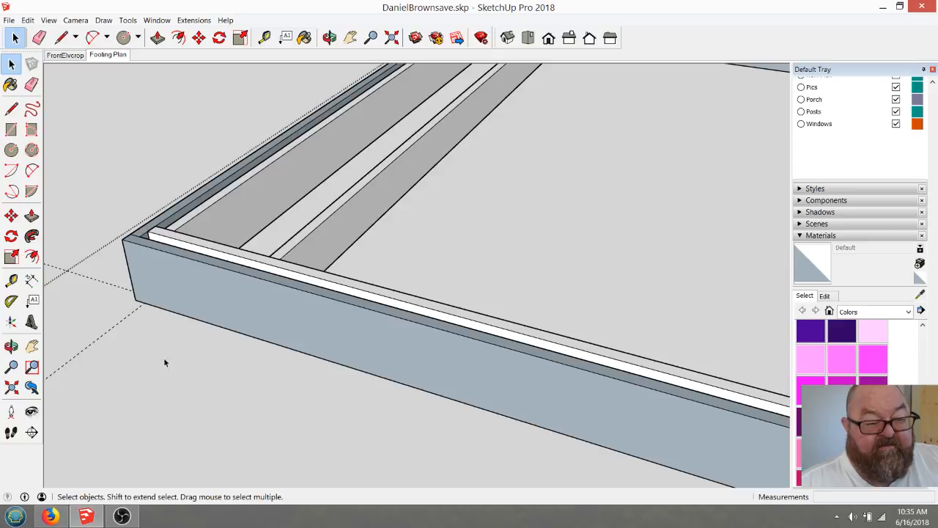
Convert the shallower joist group into a component, keeping the default definition settings.
click(336, 236)
right_click(333, 233)
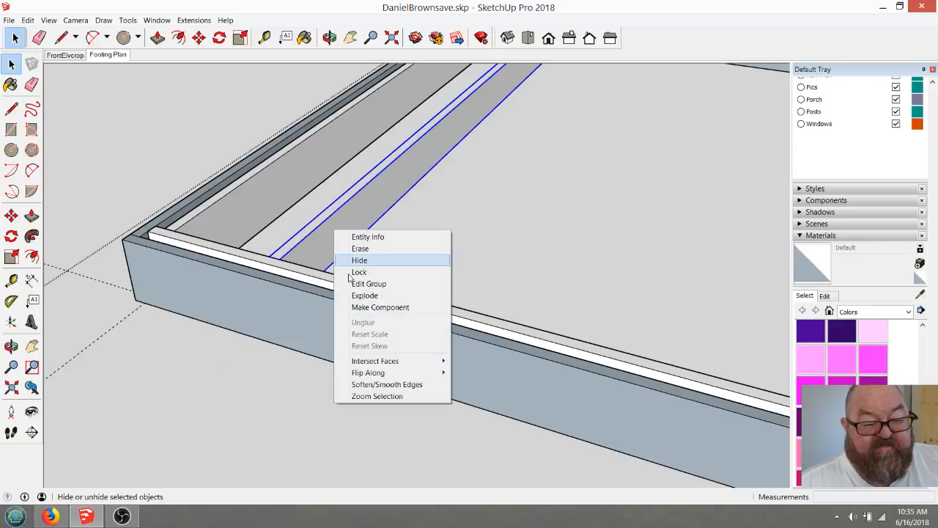
click(359, 305)
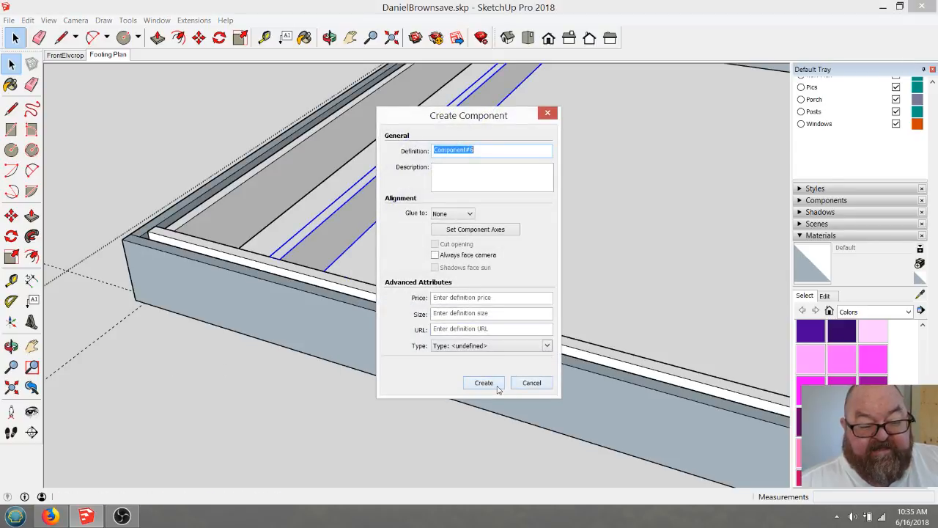
click(484, 382)
Copy the shallower joist component along the inner board and multiply the copy into an array of 25 (*25).
scroll(198, 295, down, 4)
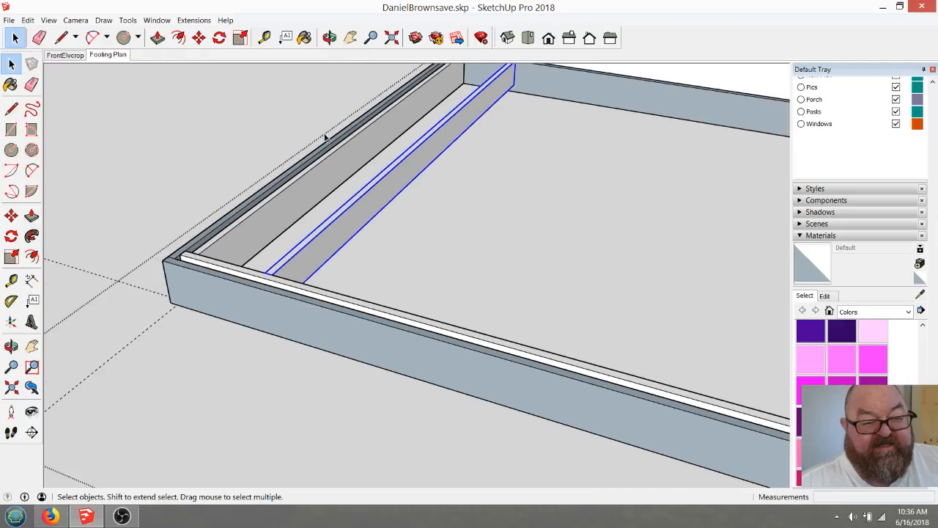
click(329, 37)
drag(194, 269, 317, 334)
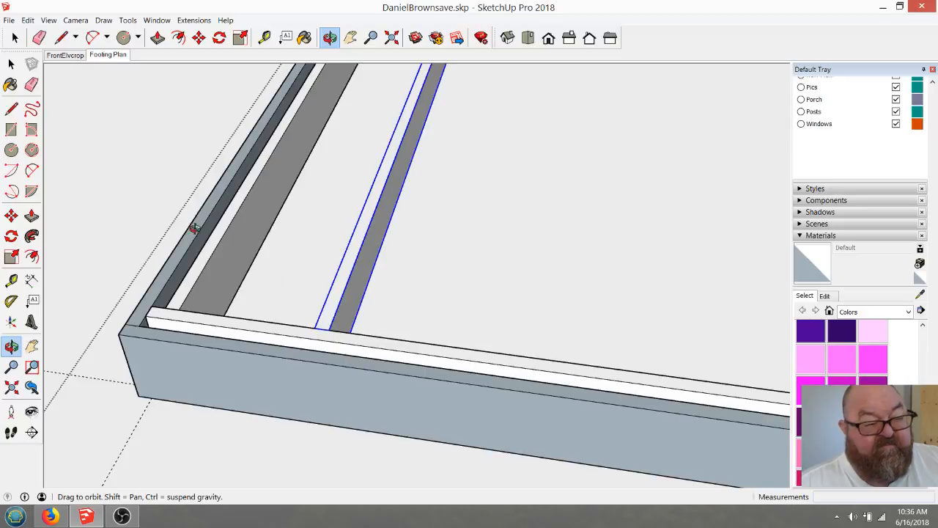
click(15, 38)
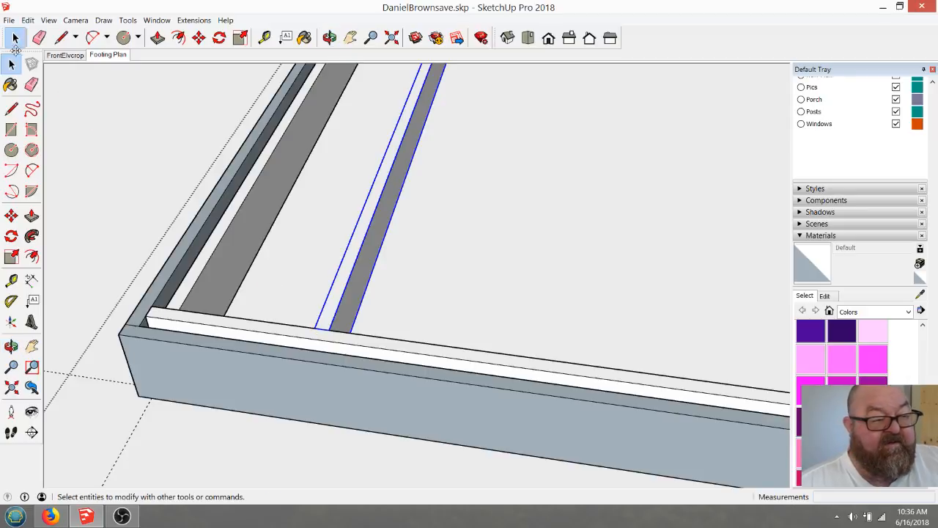
click(199, 37)
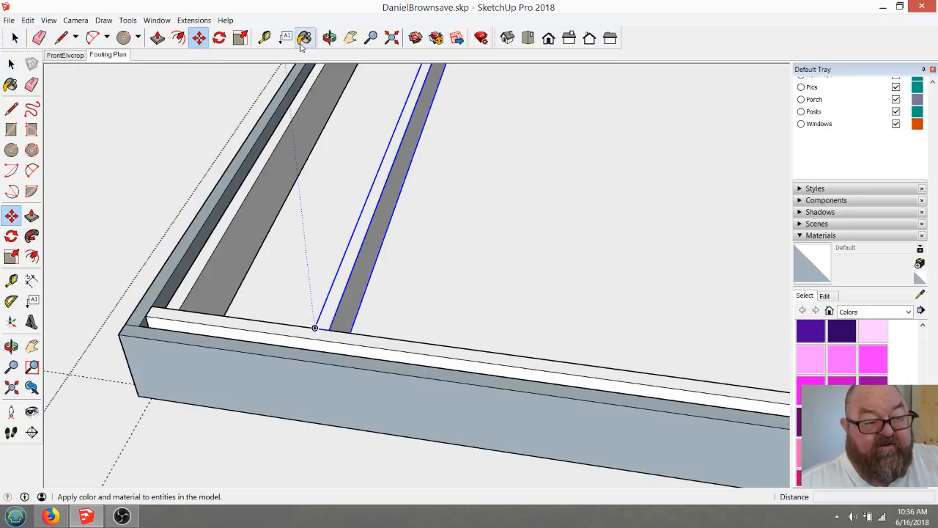
click(330, 38)
drag(331, 323, 419, 388)
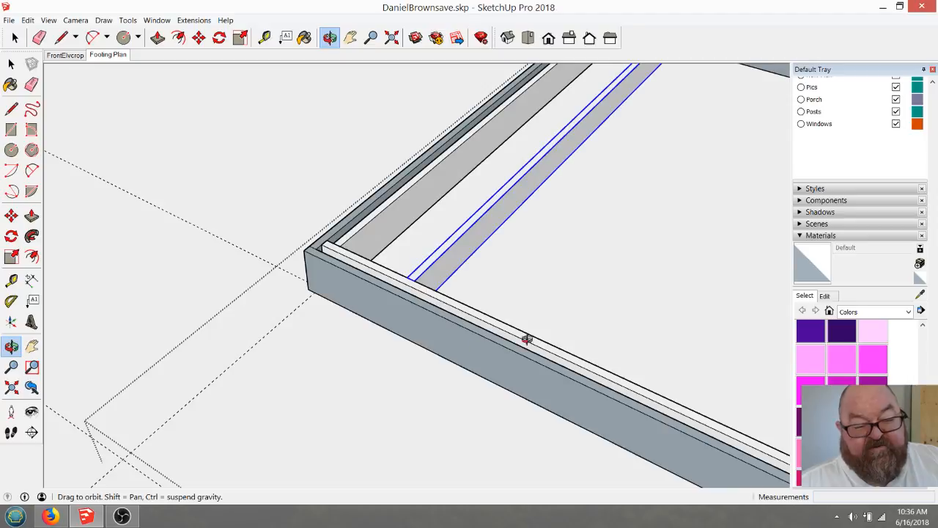
scroll(535, 345, up, 3)
drag(286, 255, 384, 212)
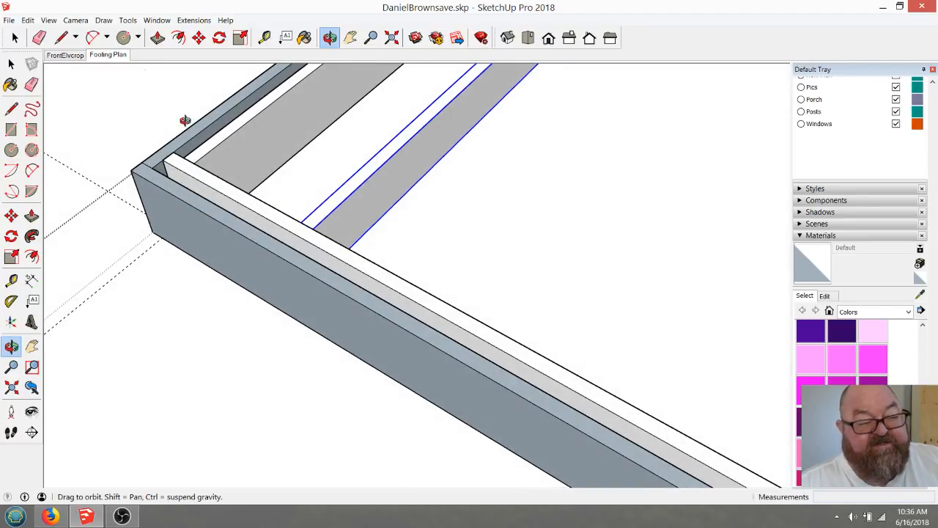
click(199, 38)
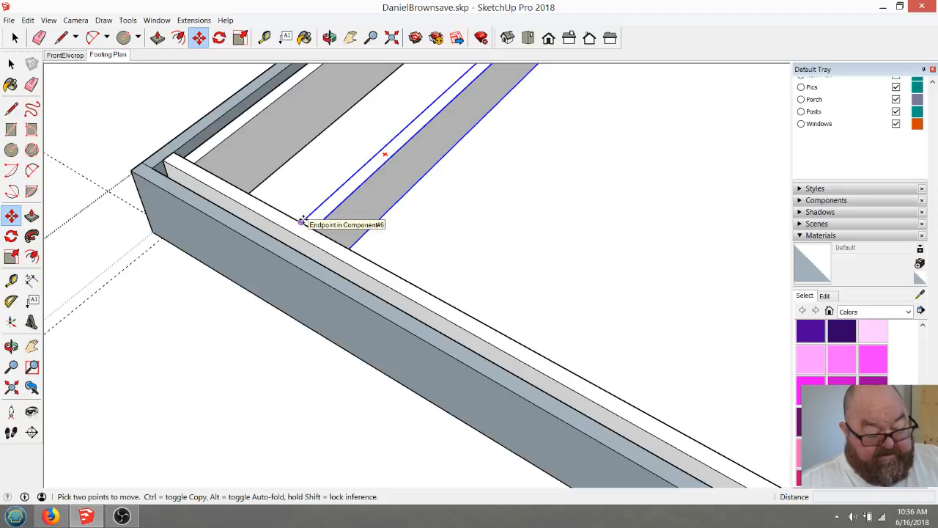
click(301, 220)
key(ctrl)
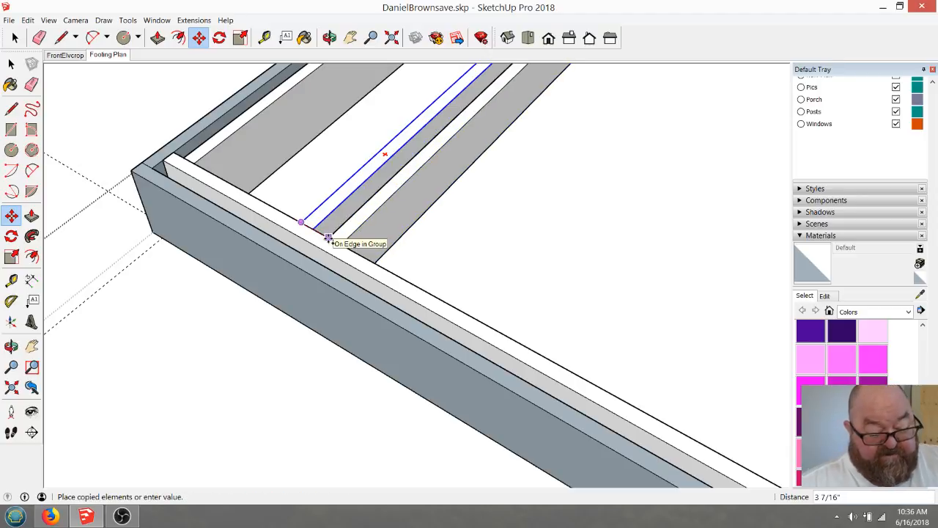
key(Return)
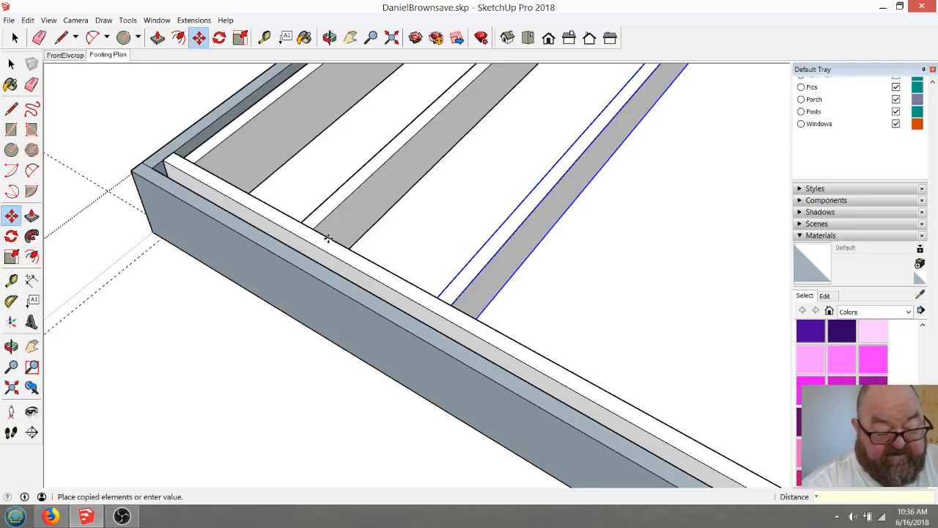
key(Return)
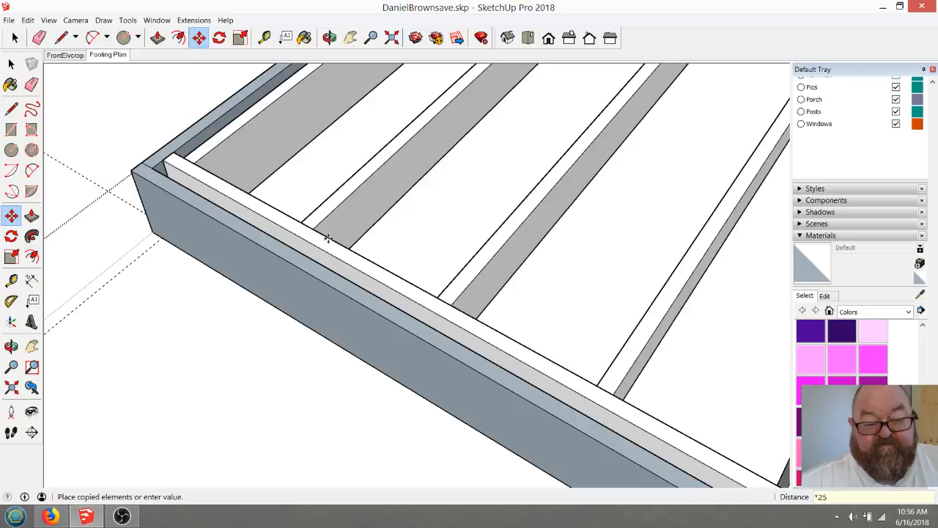
Delete the surplus joists that extend past the doubled boards at the far end of the array.
scroll(272, 189, down, 5)
scroll(413, 292, down, 3)
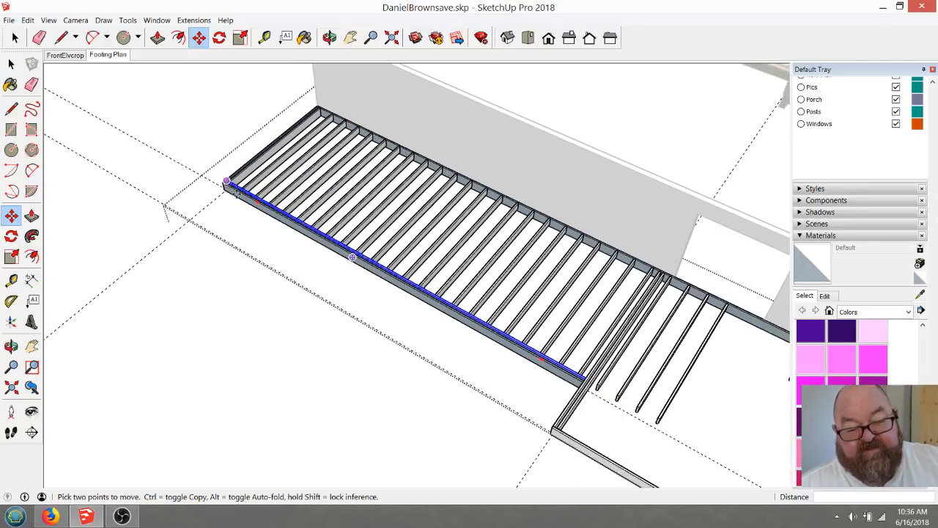
scroll(628, 433, up, 6)
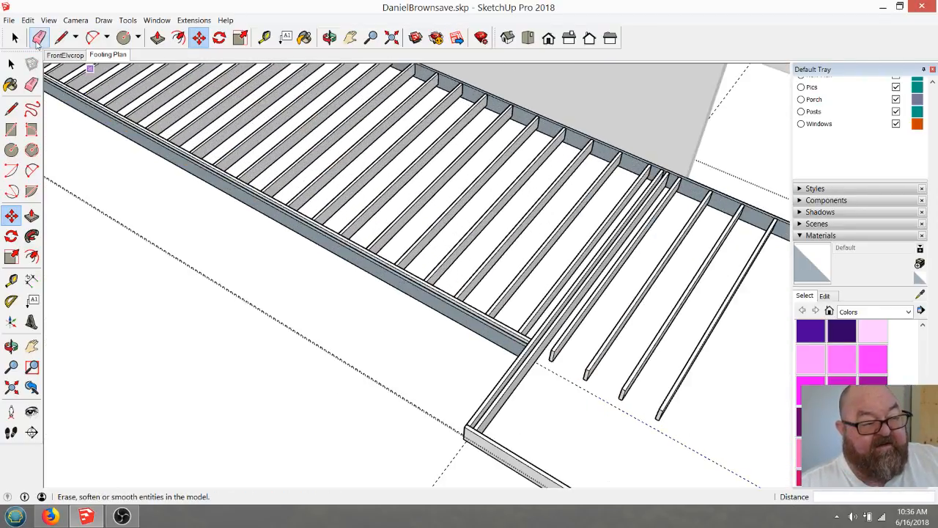
click(14, 37)
drag(612, 306, 608, 295)
click(610, 292)
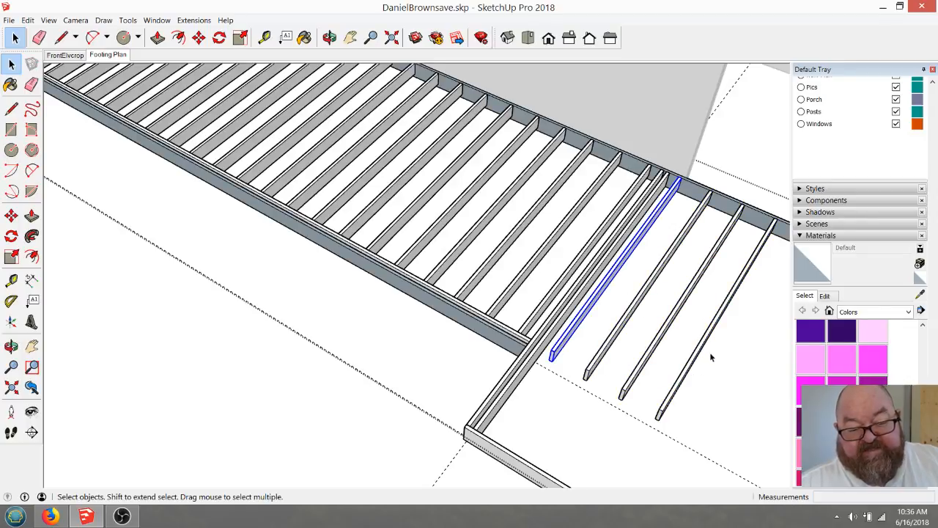
drag(606, 289, 603, 302)
key(Delete)
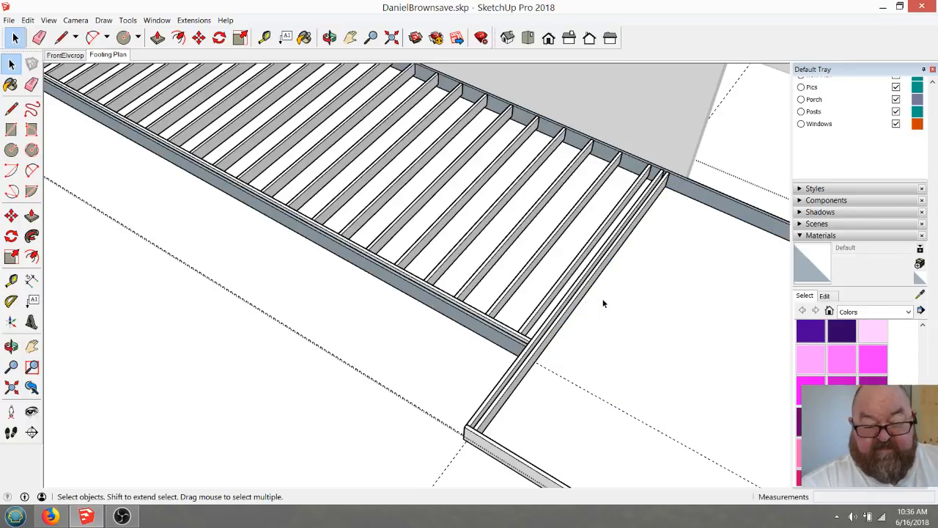
Examine the joist array from both ends of the frame and up close where the joists meet the inner board.
click(329, 37)
mouse_move(528, 273)
mouse_down()
mouse_move(472, 261)
mouse_move(597, 247)
mouse_move(543, 263)
mouse_up()
drag(376, 277, 356, 287)
scroll(403, 249, up, 3)
drag(489, 286, 608, 277)
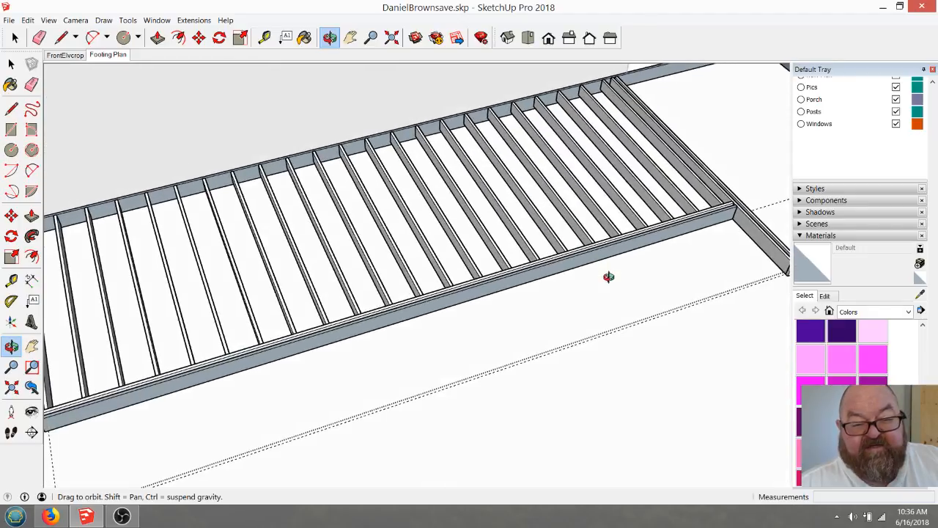
drag(502, 259, 464, 266)
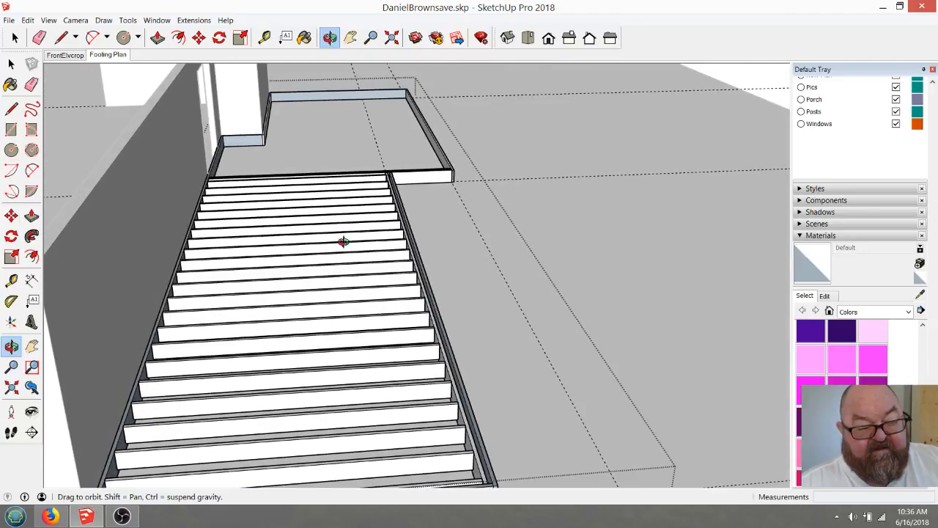
scroll(347, 245, down, 3)
drag(352, 321, 406, 329)
scroll(564, 392, up, 5)
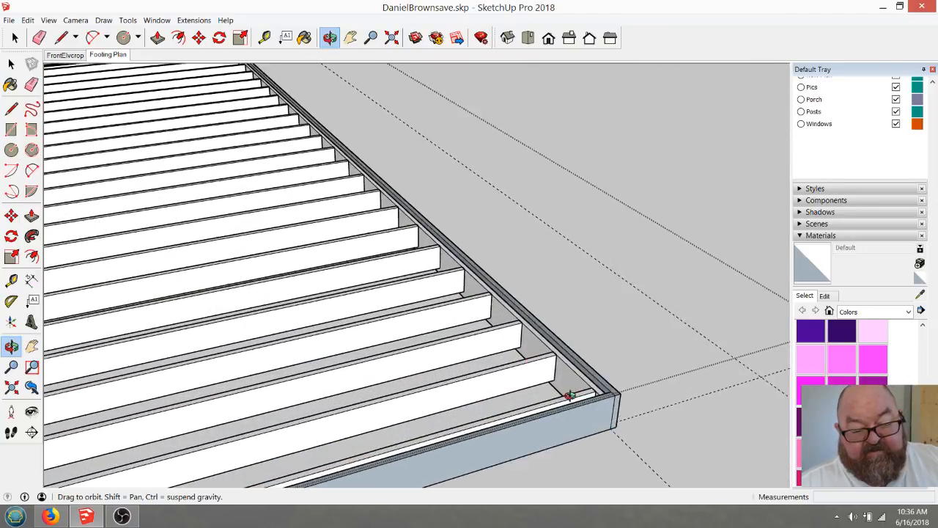
scroll(569, 396, up, 4)
drag(549, 368, 314, 288)
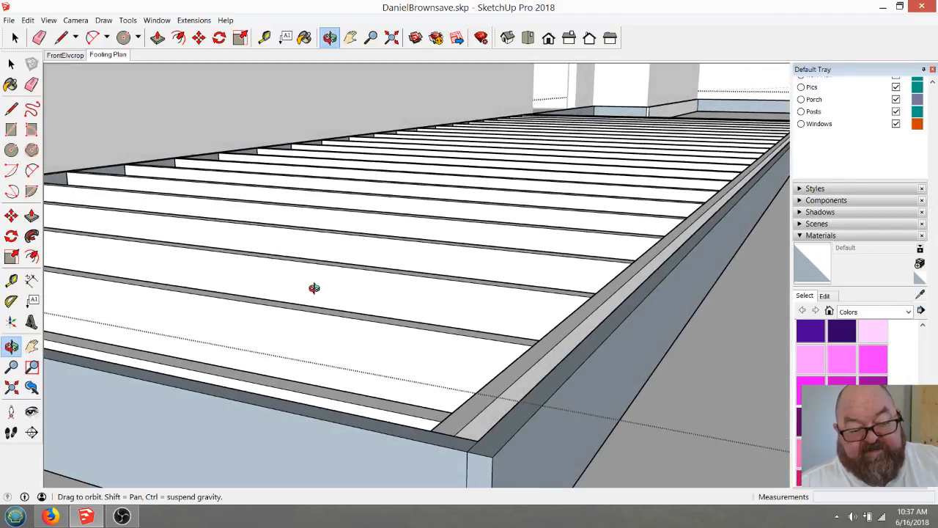
scroll(404, 346, down, 4)
scroll(389, 362, up, 4)
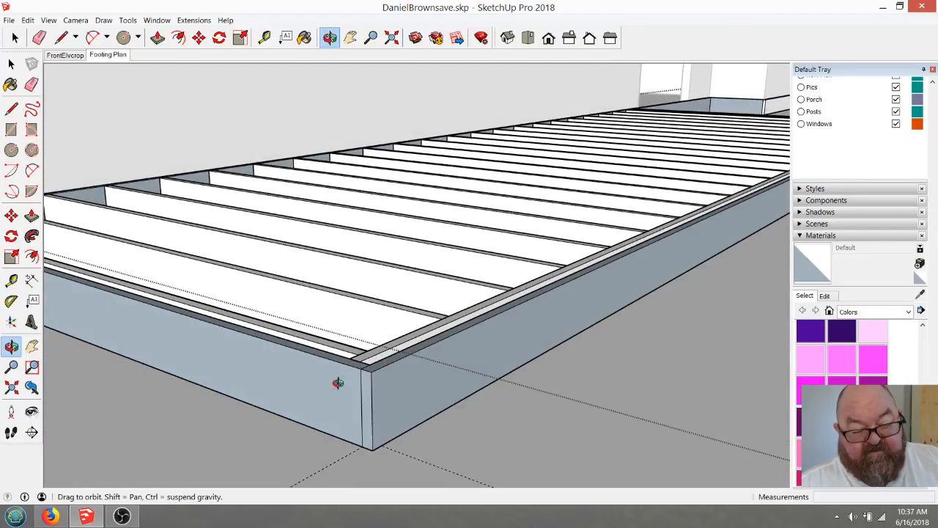
mouse_move(391, 355)
mouse_down()
mouse_move(308, 300)
mouse_move(455, 362)
mouse_move(545, 362)
mouse_up()
scroll(546, 363, up, 4)
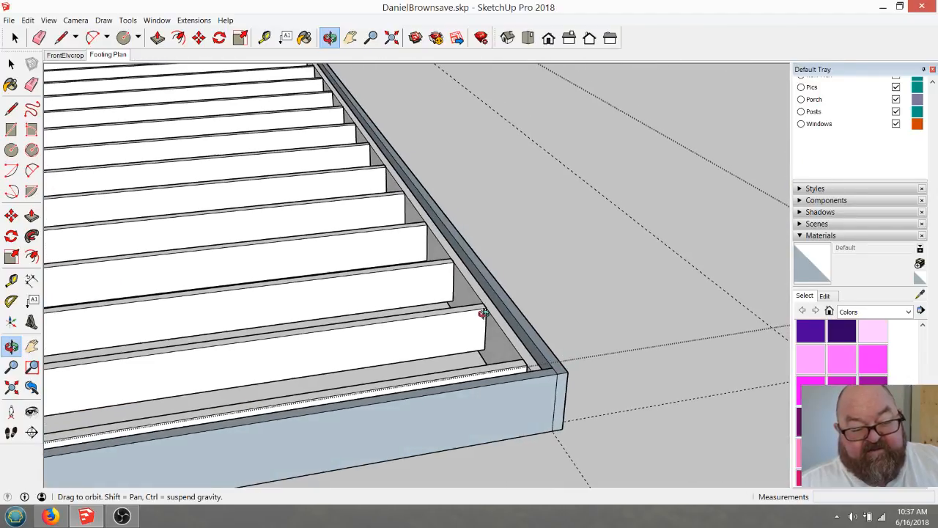
scroll(517, 350, up, 2)
scroll(505, 322, down, 3)
scroll(532, 345, up, 3)
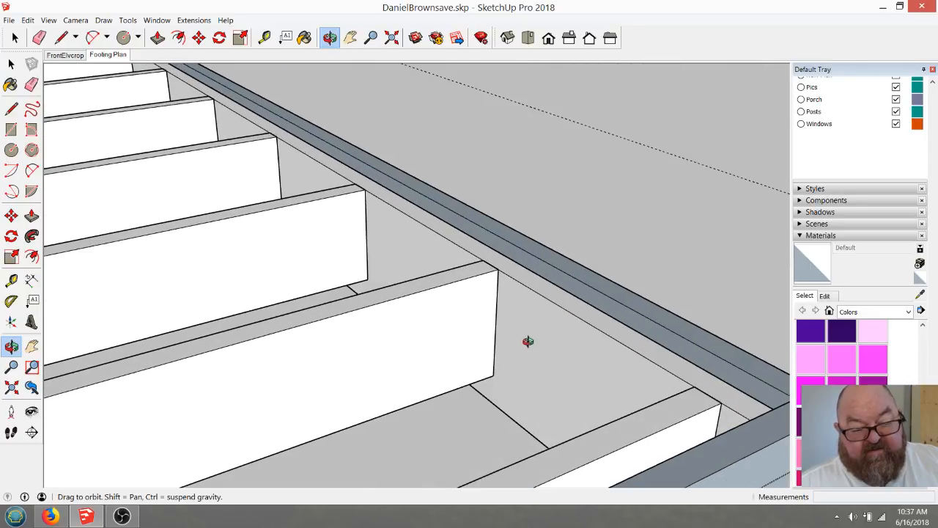
Copy the inner board about 1' 6" inward from its end corner so it overlaps the ends of the joists.
click(15, 37)
click(553, 308)
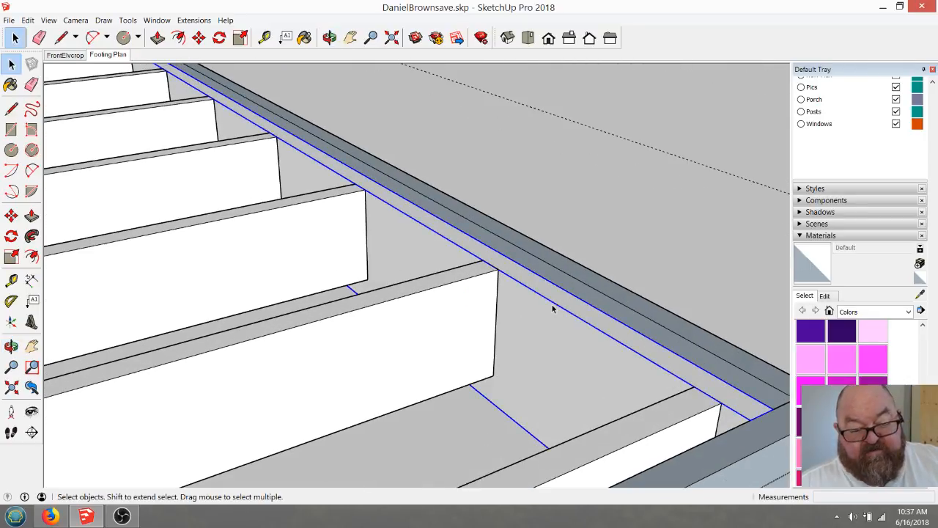
click(198, 38)
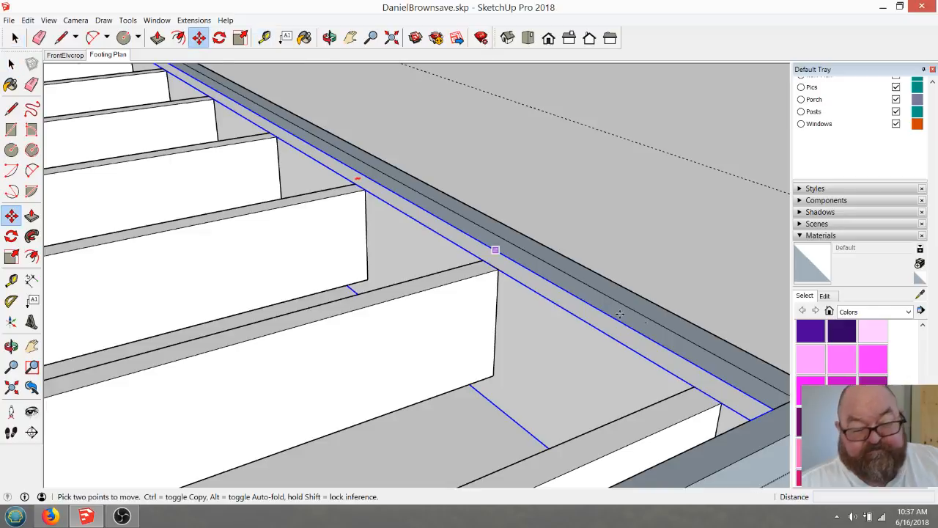
click(751, 421)
key(ctrl)
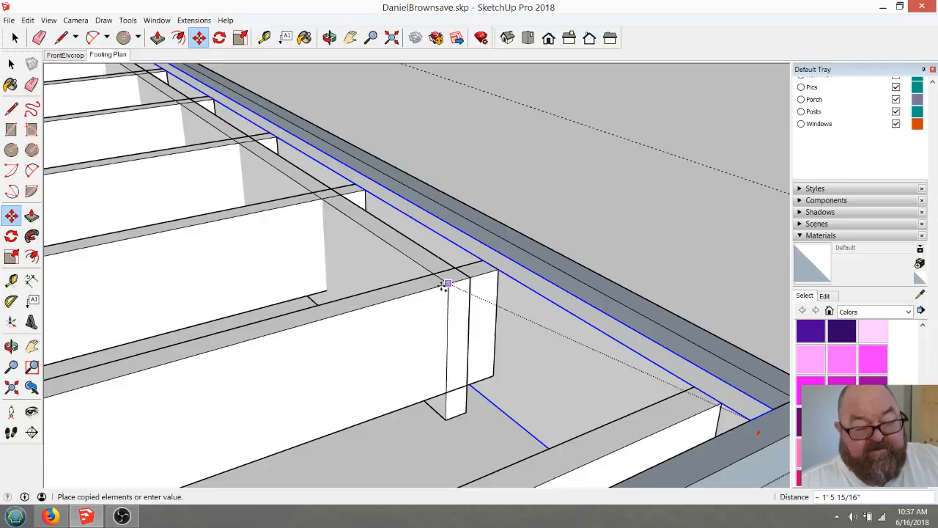
click(439, 286)
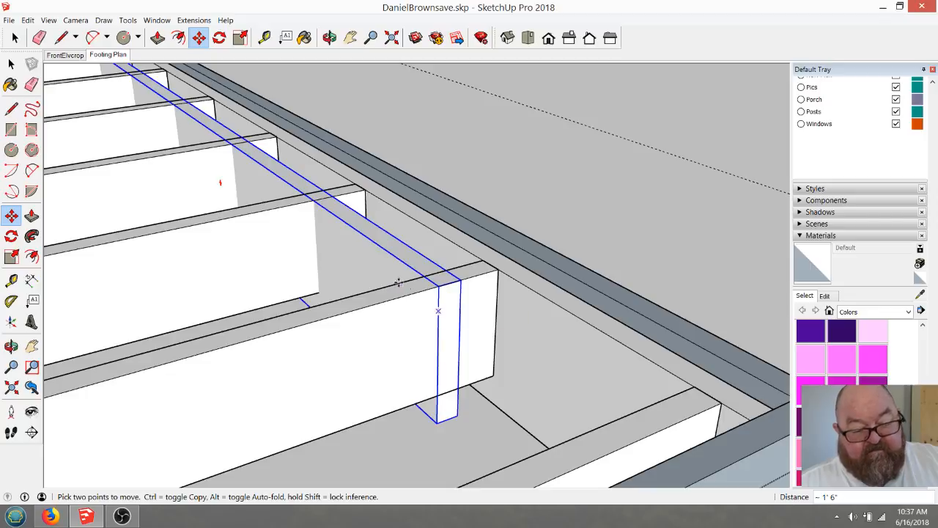
Open the copied board, push its top face down 7 1/4" to the joists' underside, then leave the group and select the resulting strip.
click(11, 64)
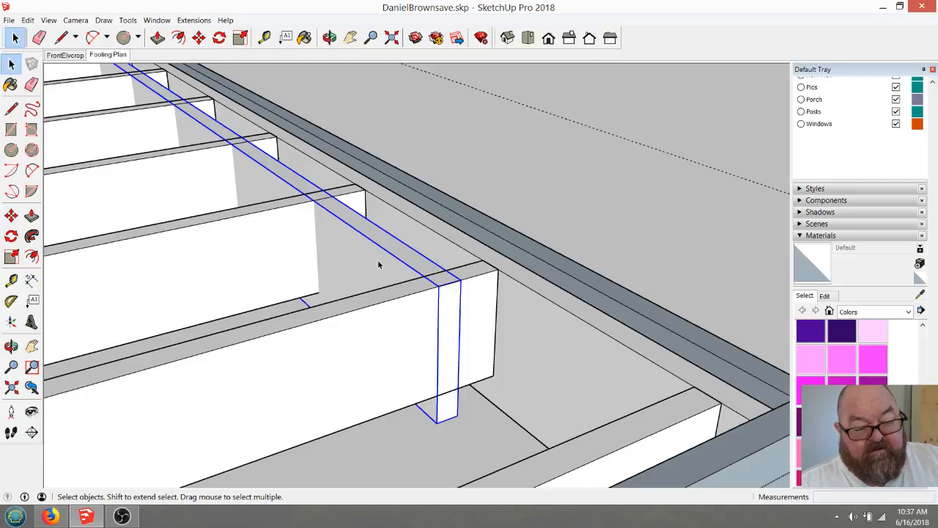
double_click(379, 265)
click(157, 38)
drag(419, 284, 450, 392)
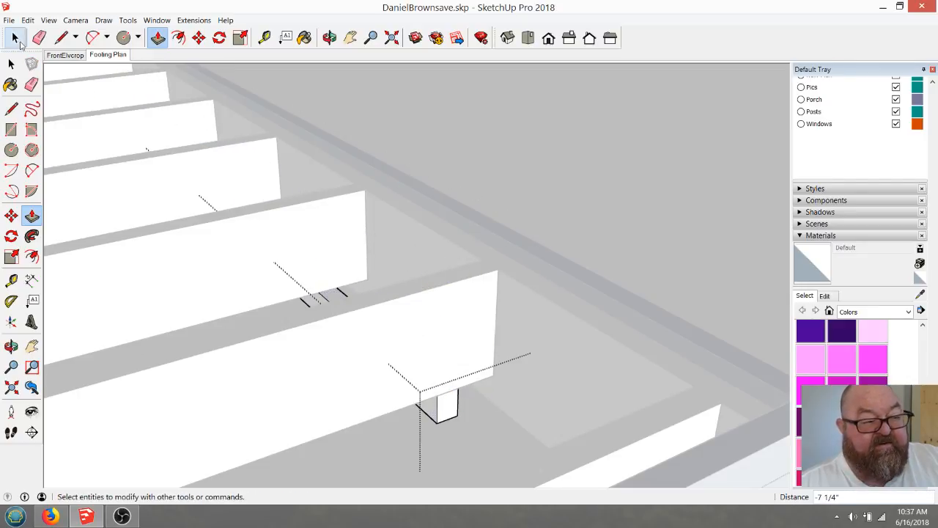
click(15, 38)
click(446, 153)
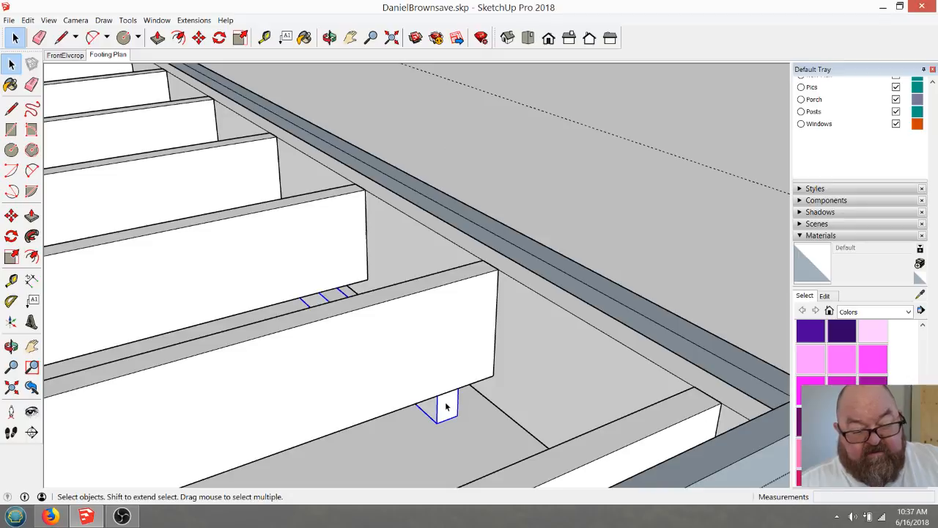
Move the thin strip from its upper corner to the bottom corner of the joist end, against the inner board.
key(m)
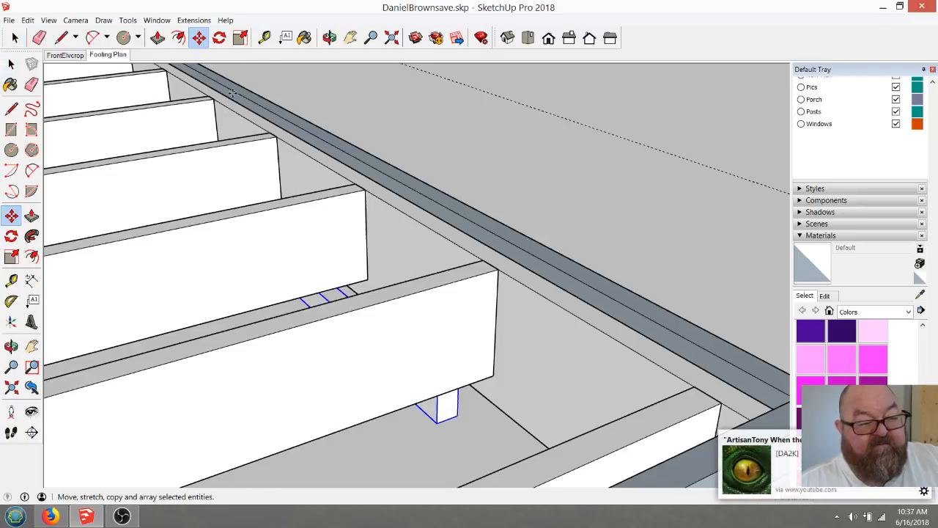
click(457, 391)
click(491, 377)
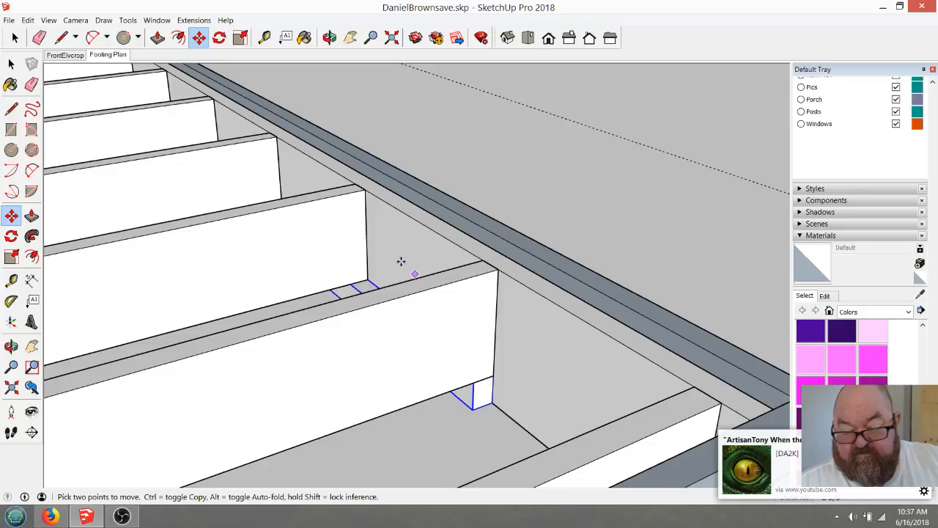
Open the ledger strip for editing, extend its end face to the last joist near the frame's corner, and leave the group.
scroll(405, 227, down, 3)
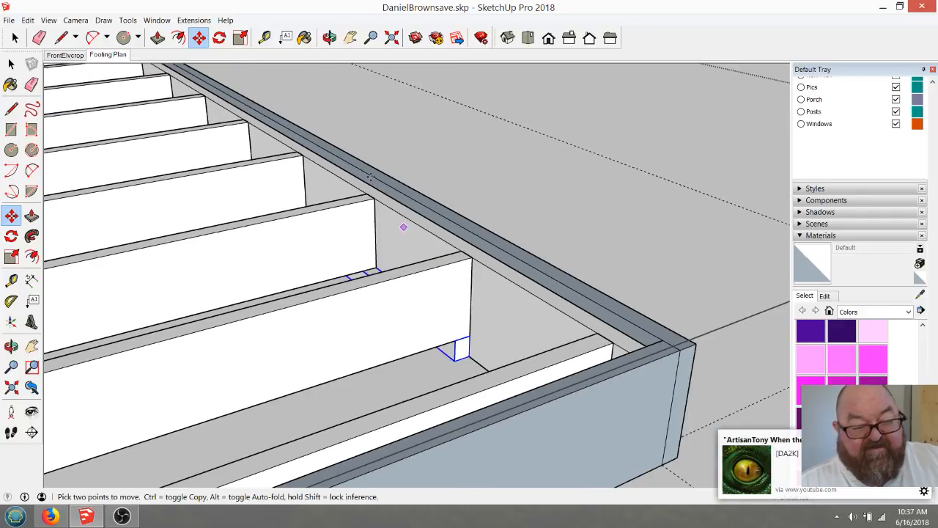
click(330, 37)
drag(402, 168, 406, 261)
drag(459, 274, 495, 269)
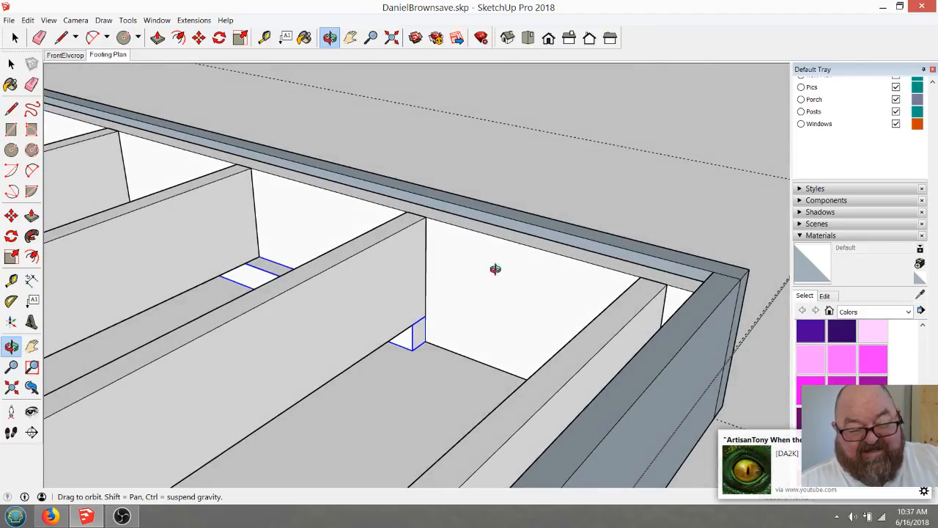
click(14, 37)
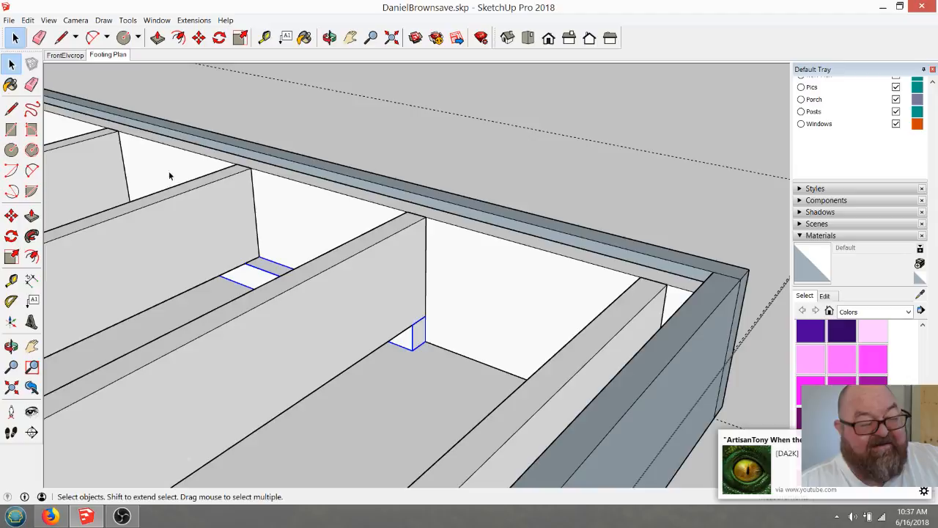
double_click(409, 343)
click(157, 37)
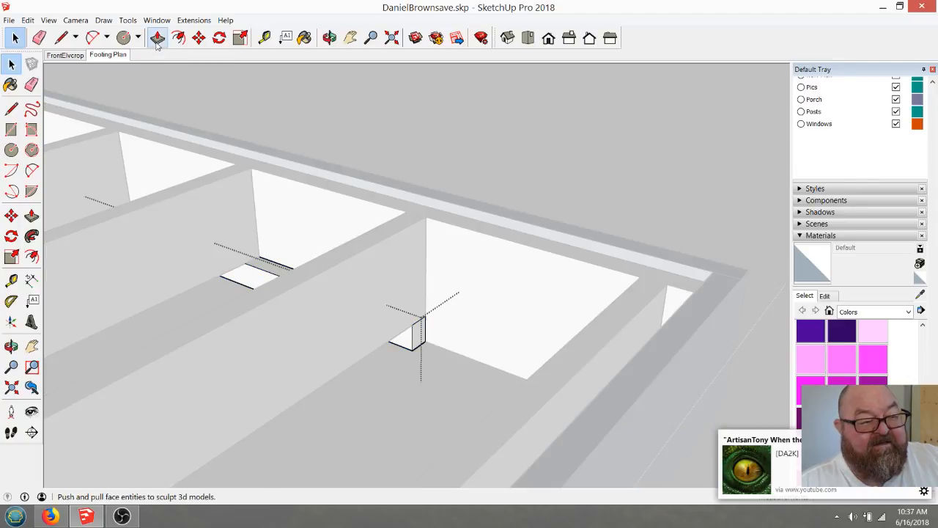
click(419, 333)
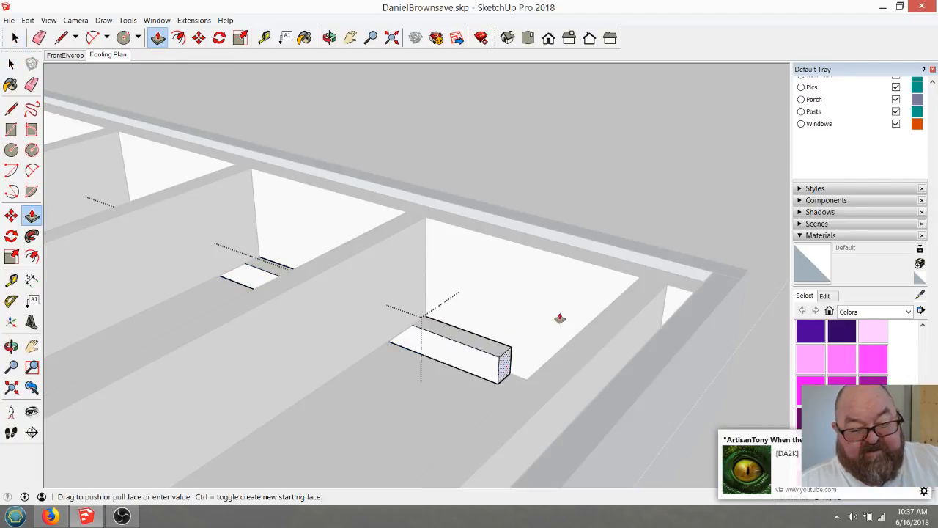
click(632, 286)
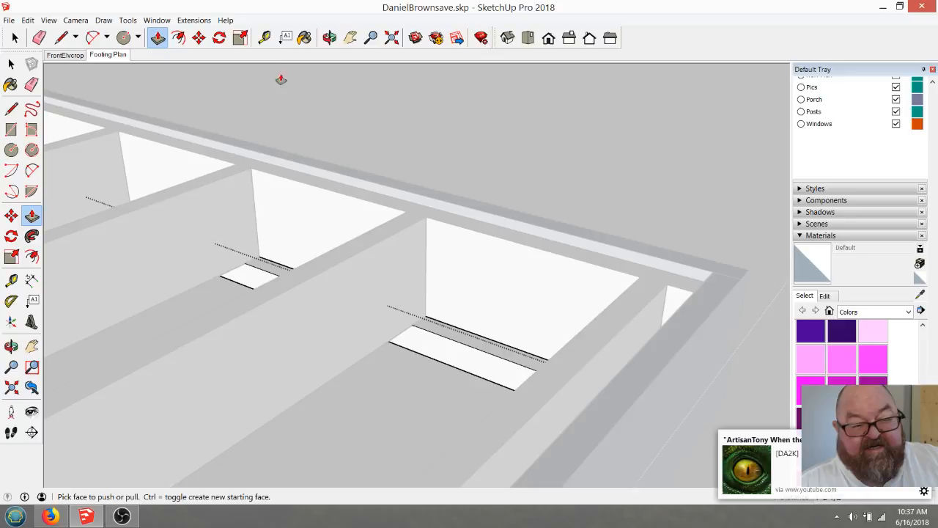
click(329, 37)
drag(369, 224, 507, 240)
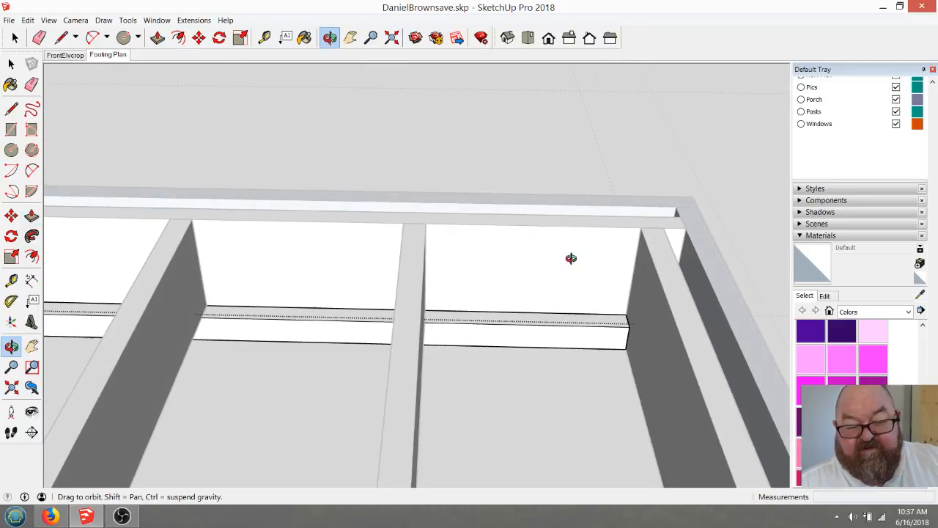
drag(571, 258, 585, 257)
key(space)
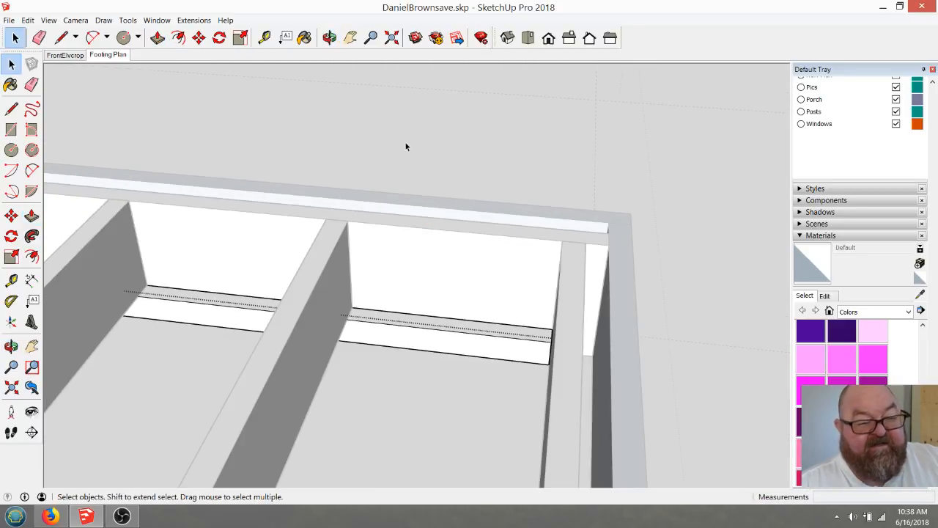
click(402, 142)
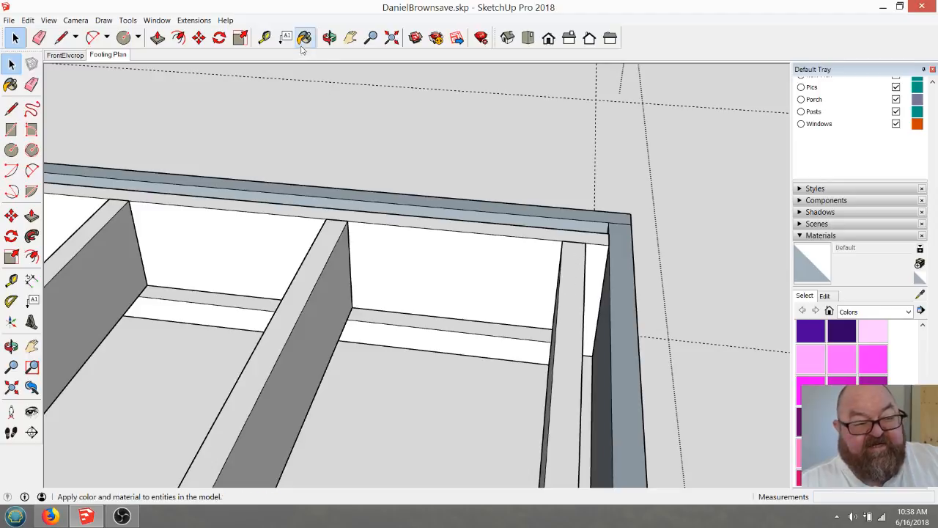
Examine the ledger strip along the joist ends, from the frame's corner to where it meets the doubled boards at the opposite end.
click(329, 37)
drag(344, 183, 517, 276)
drag(504, 312, 628, 298)
drag(566, 278, 374, 270)
scroll(442, 334, down, 6)
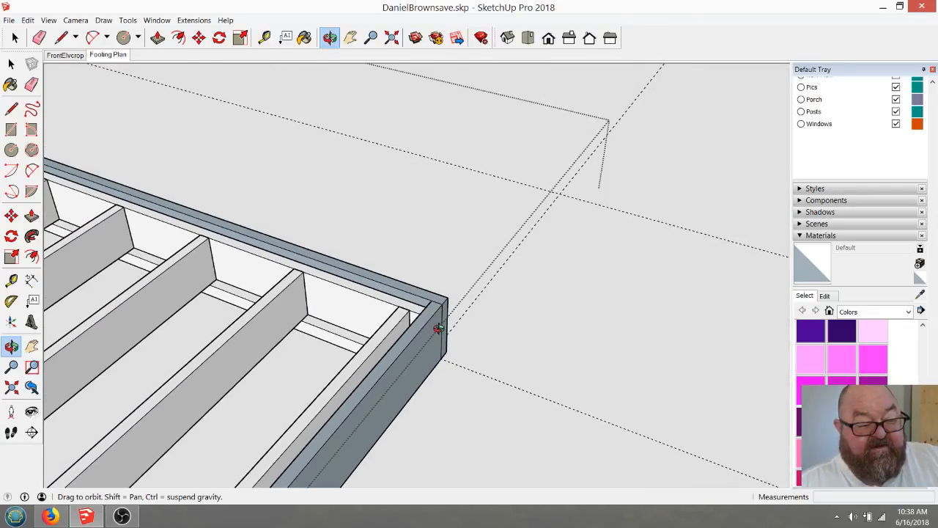
drag(267, 294, 265, 167)
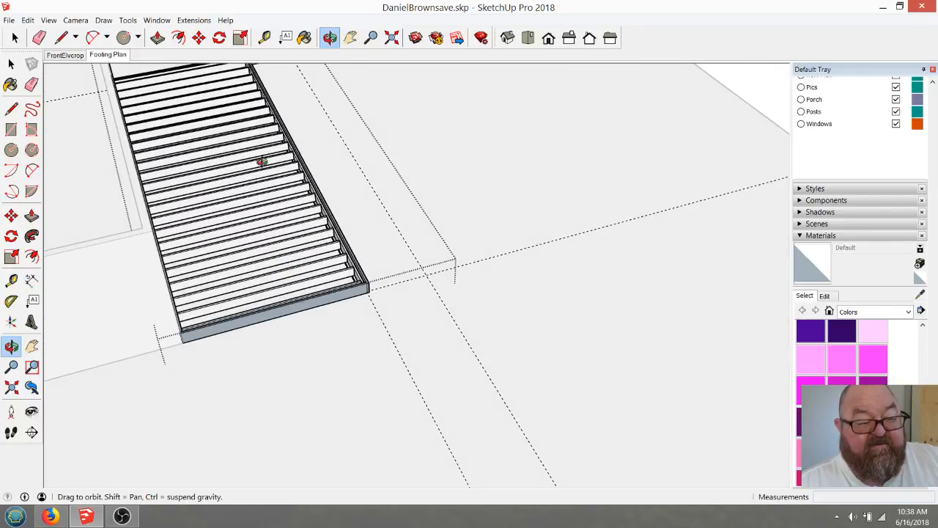
drag(312, 242, 304, 154)
scroll(257, 104, up, 5)
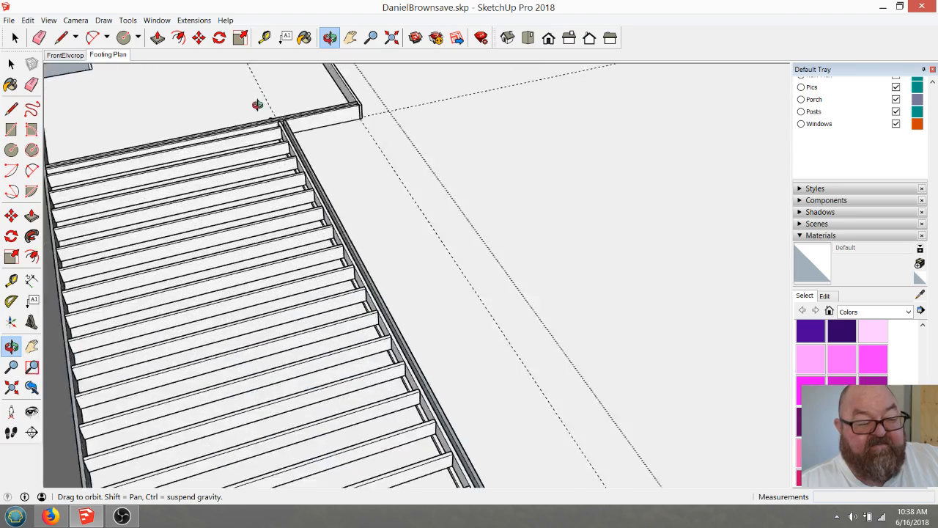
scroll(278, 149, up, 6)
drag(279, 185, 645, 233)
drag(312, 242, 448, 218)
scroll(443, 215, down, 3)
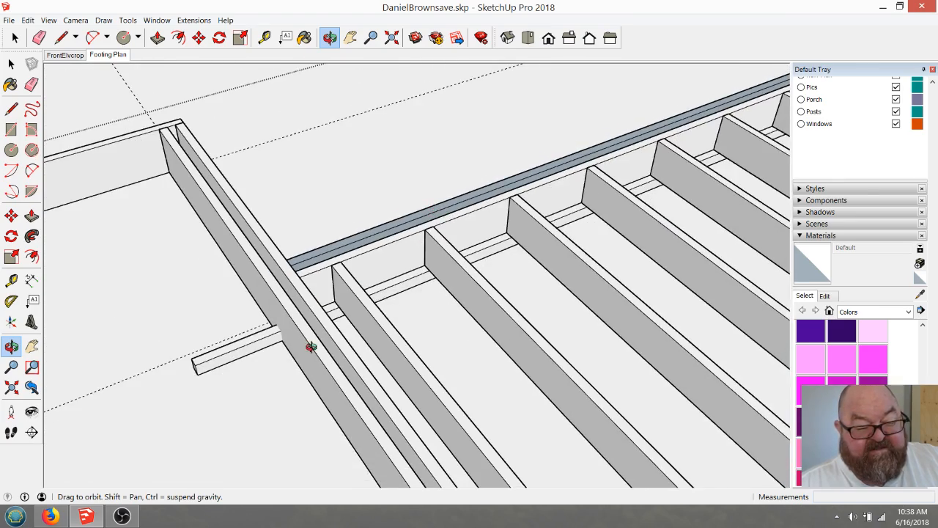
Push the ledger strip's projecting far end back through the doubled boards, flush with their joist-side face, and leave the group.
scroll(304, 355, up, 3)
drag(298, 365, 329, 344)
drag(422, 206, 194, 281)
key(space)
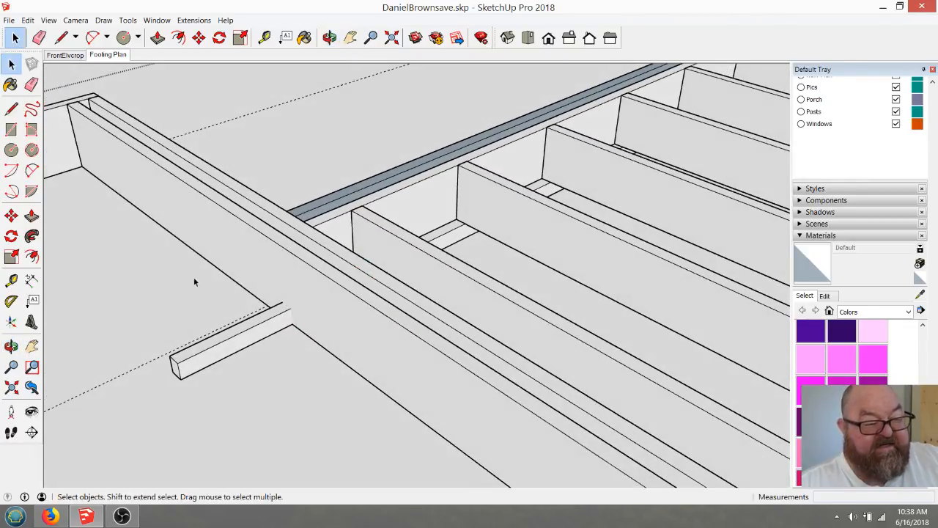
double_click(224, 347)
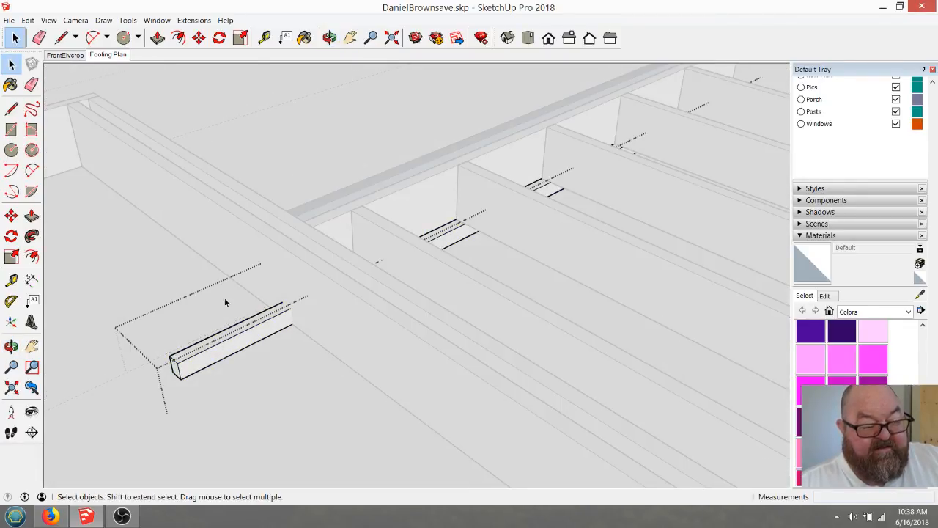
click(157, 38)
drag(173, 366, 311, 236)
click(329, 38)
drag(381, 220, 294, 258)
key(space)
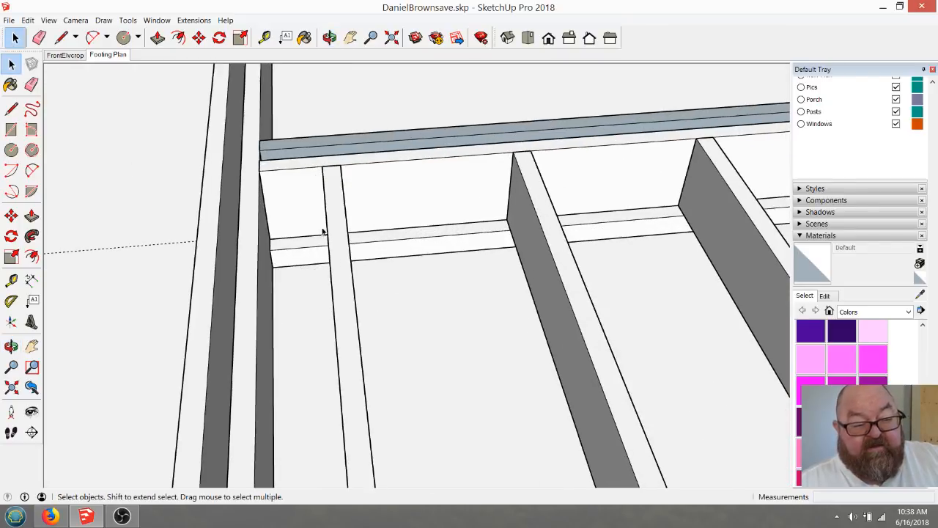
click(329, 37)
drag(396, 213, 279, 364)
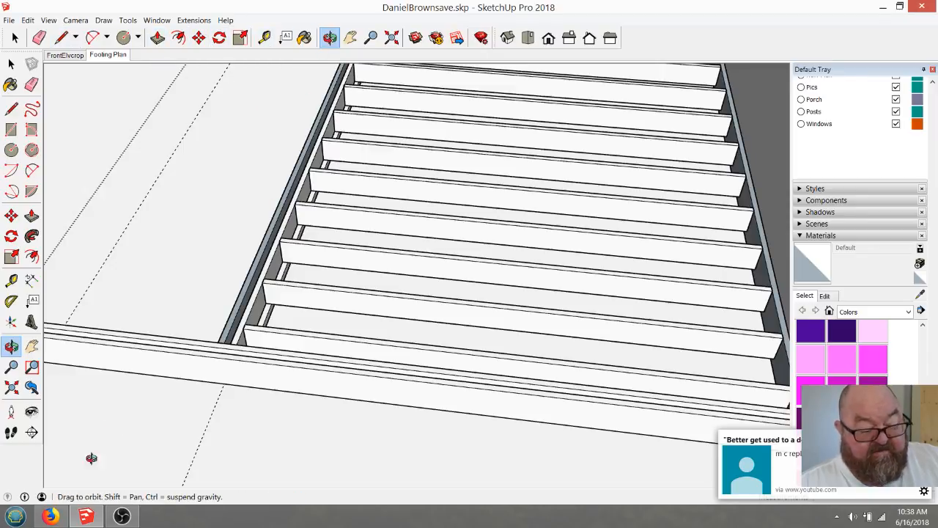
Switch to Firefox and check the YouTube live dashboard and the live stream's watch page.
click(53, 516)
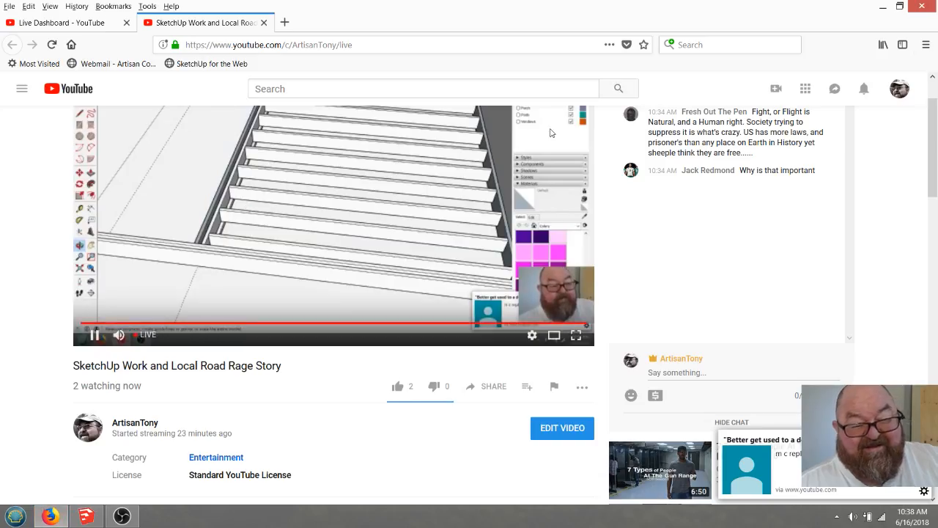
click(61, 22)
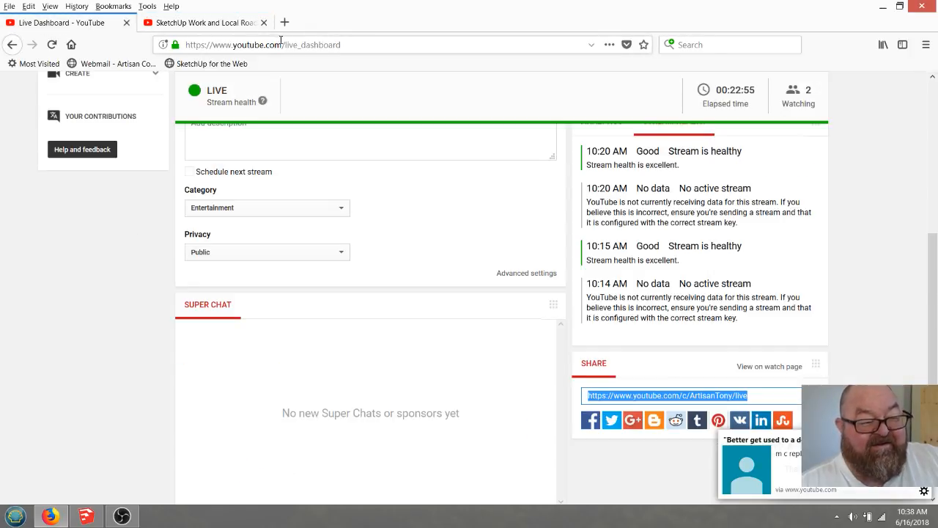
click(234, 27)
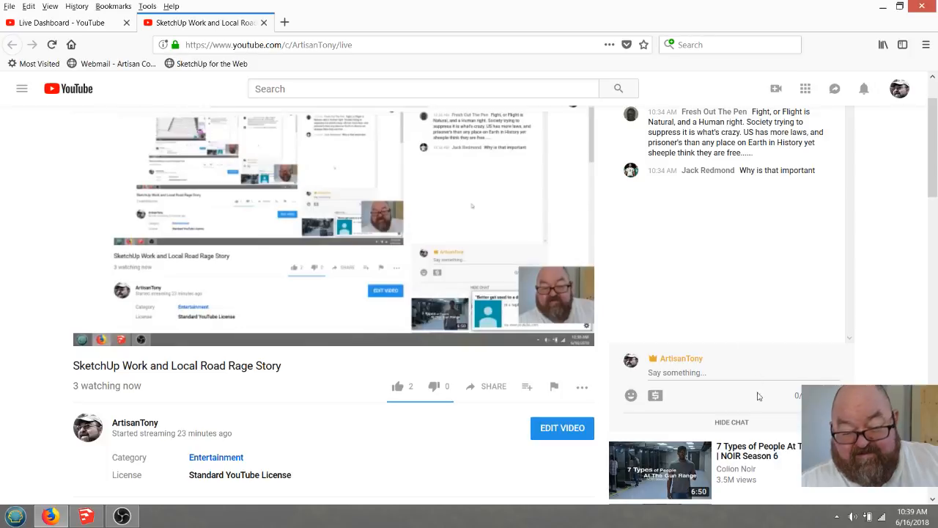
Open the newest comment-reply notification on YouTube and pause the video on the page it leads to.
click(864, 89)
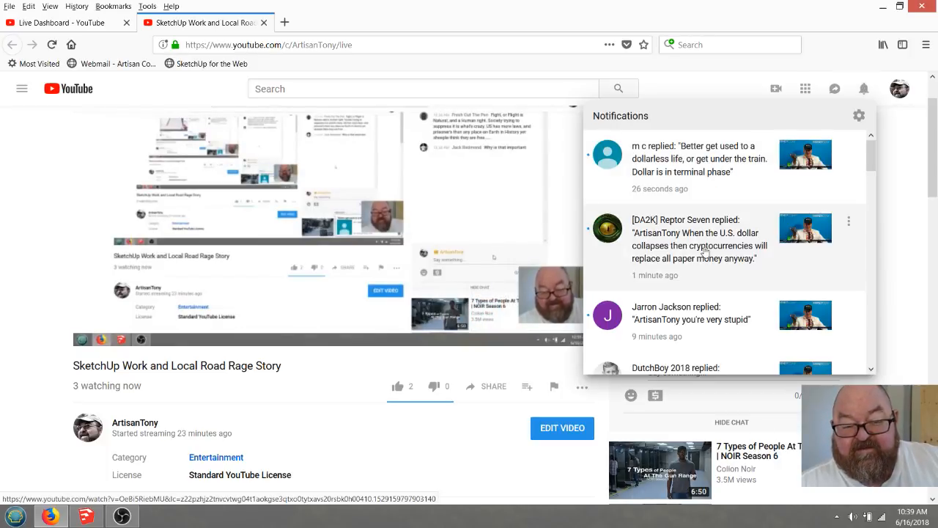
click(705, 171)
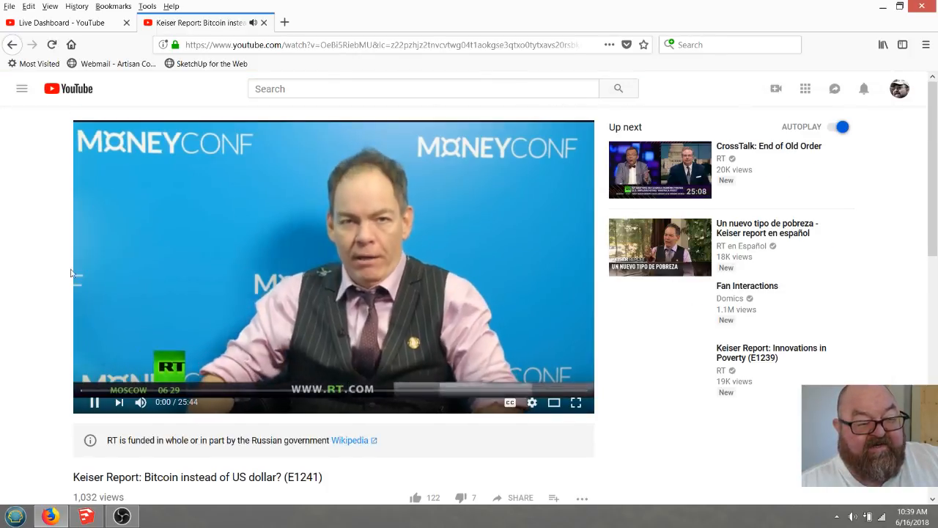
scroll(94, 139, down, 6)
click(93, 135)
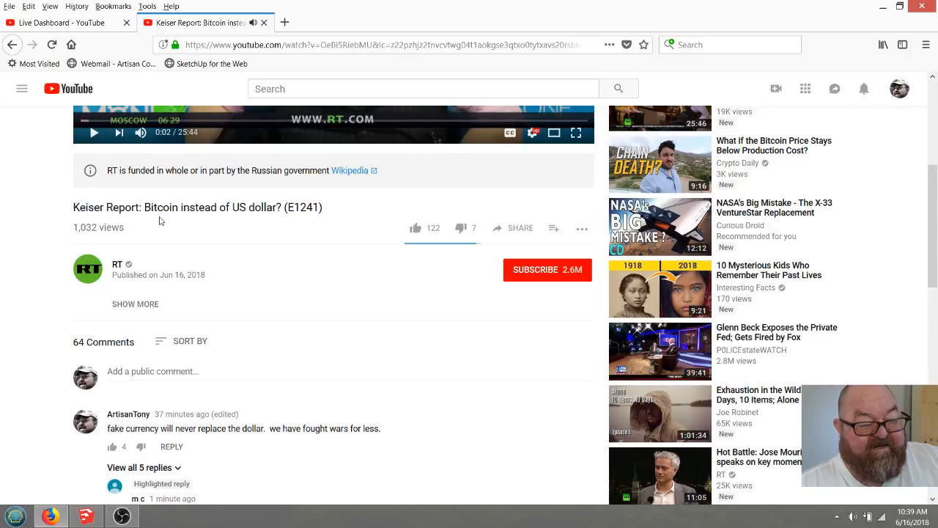
Delete the channel's own comment about fake currency never replacing the dollar.
scroll(157, 272, down, 6)
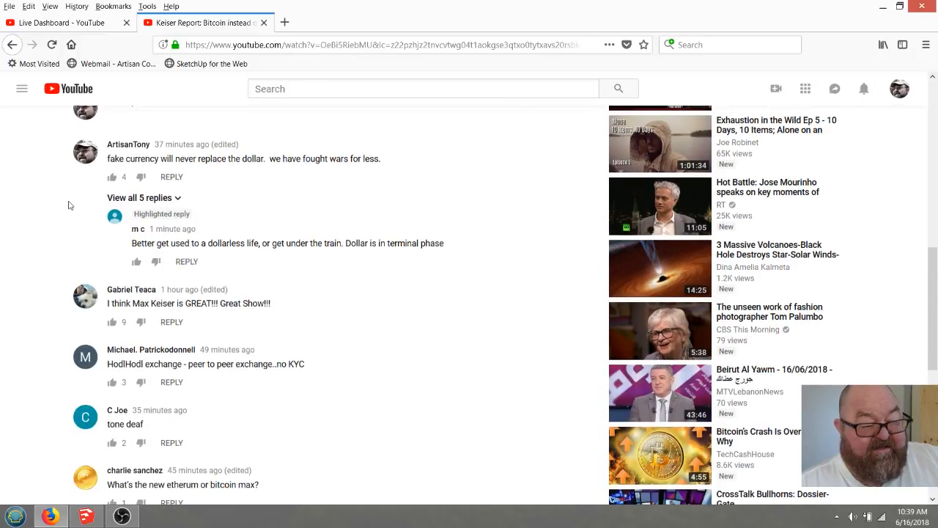
click(584, 152)
click(579, 212)
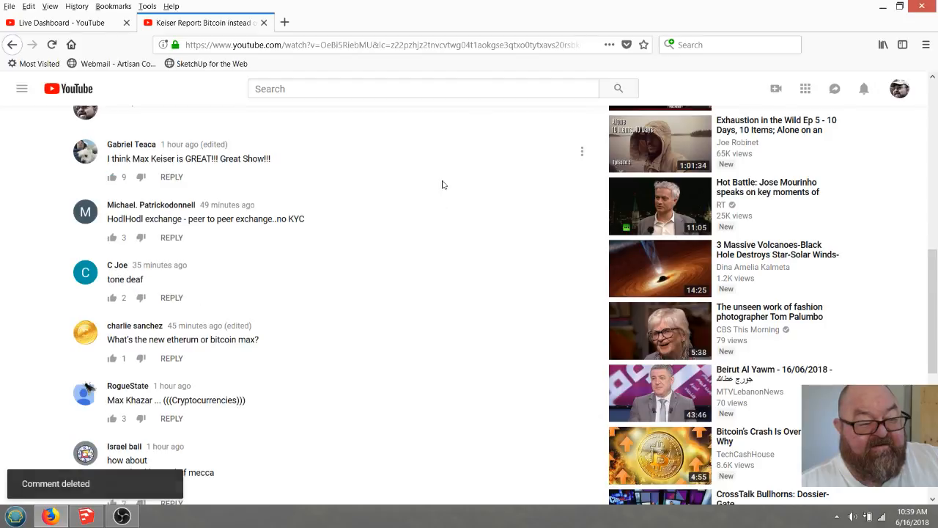
Look over the Keiser Report video page and return to the live stream's watch page.
scroll(362, 293, up, 7)
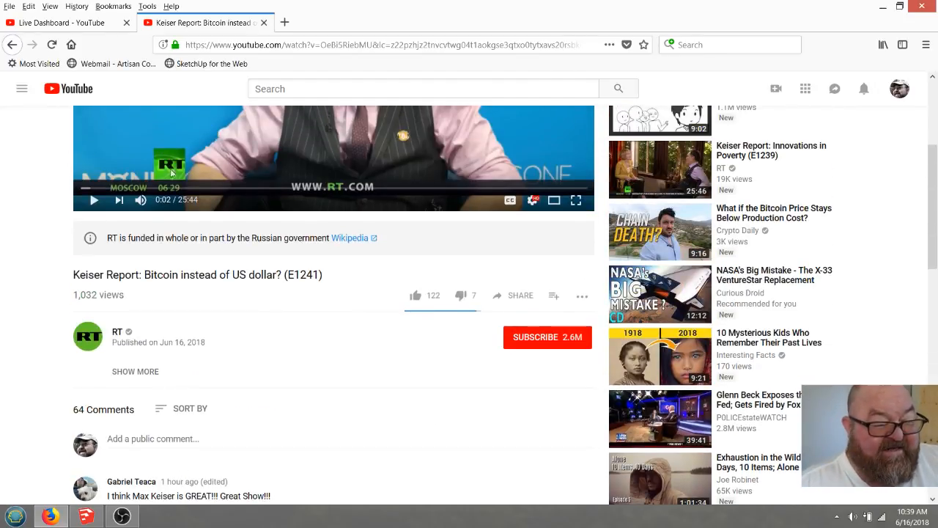
scroll(79, 335, up, 3)
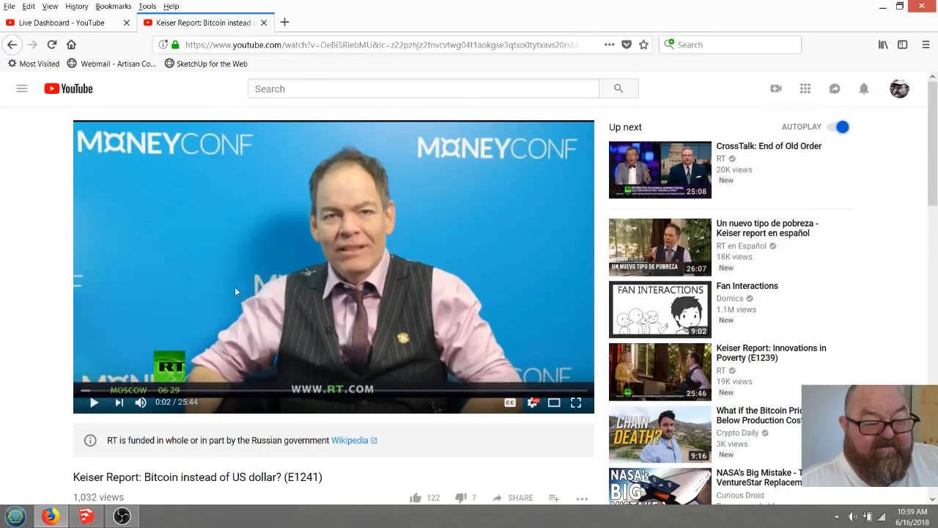
scroll(295, 279, down, 5)
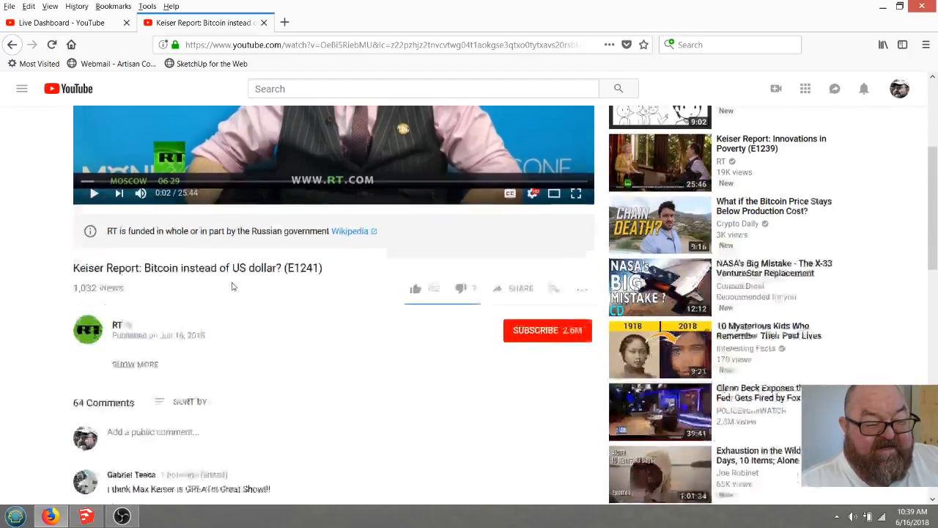
scroll(267, 225, down, 2)
scroll(275, 313, up, 4)
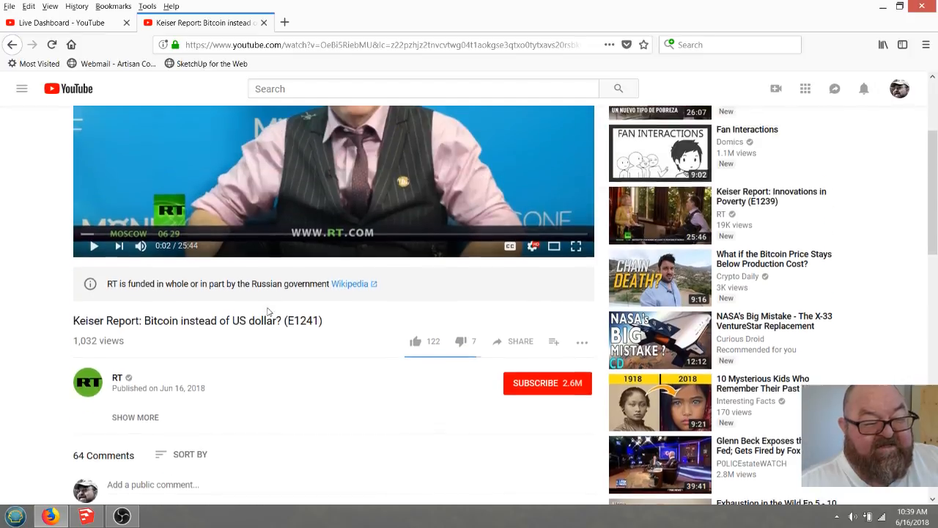
click(13, 46)
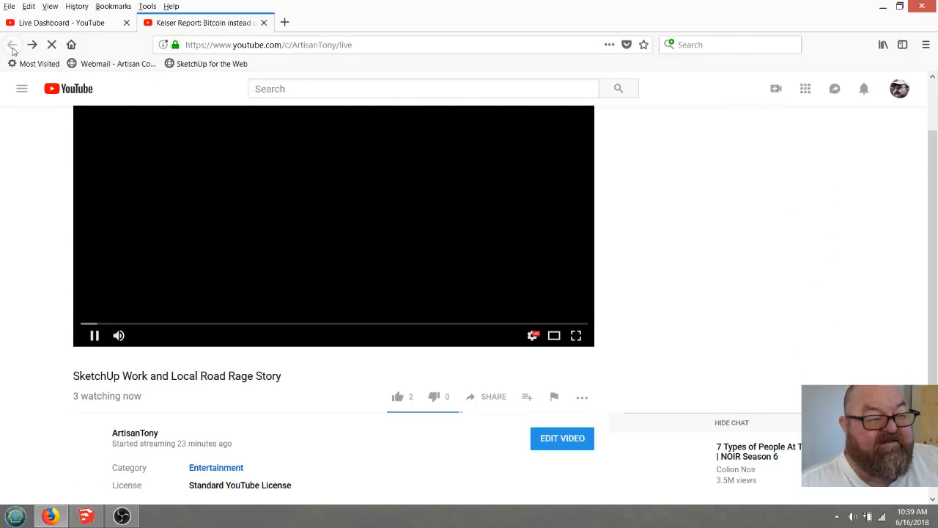
scroll(600, 304, up, 2)
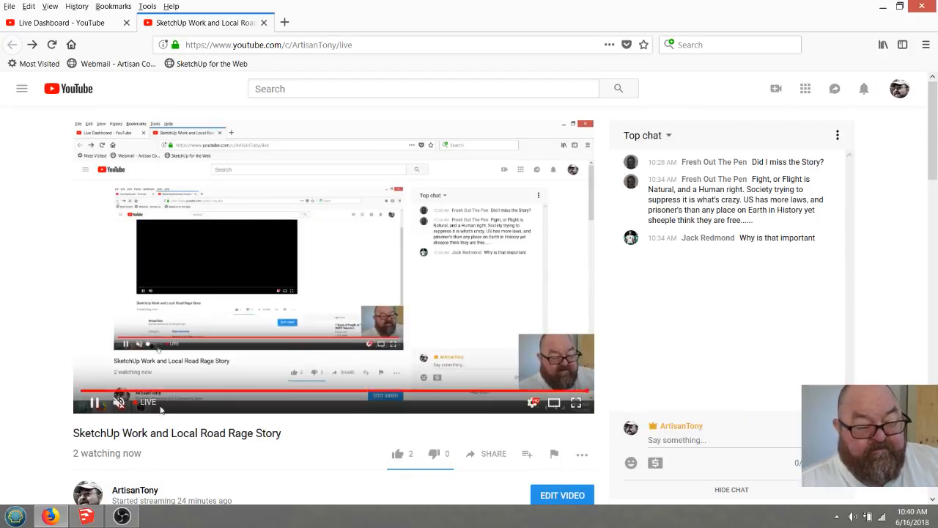
Check the OBS streaming window, then switch back to SketchUp and view the whole joist frame in front of the house.
mouse_move(62, 518)
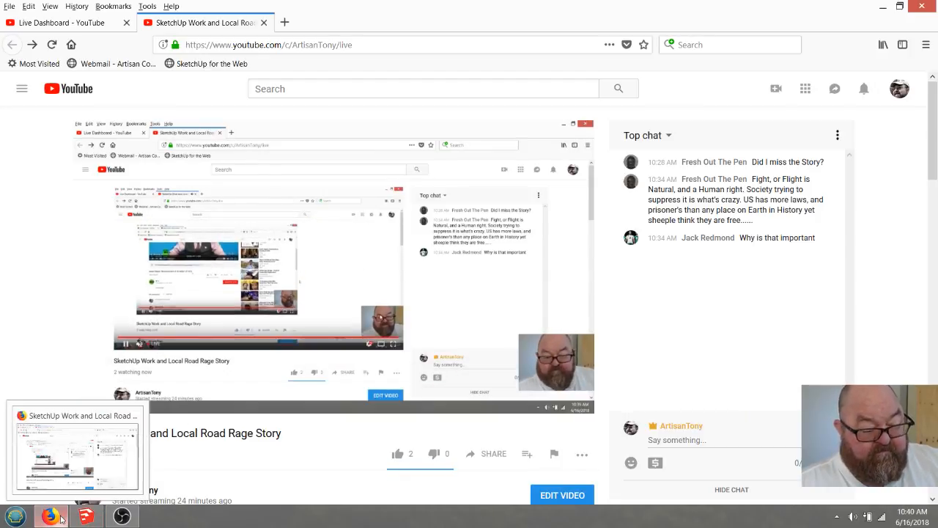
click(123, 518)
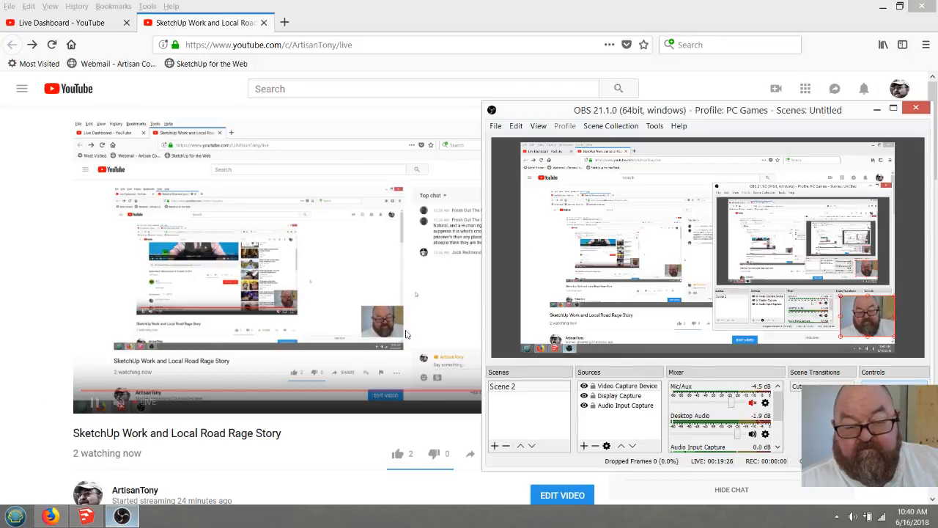
click(79, 517)
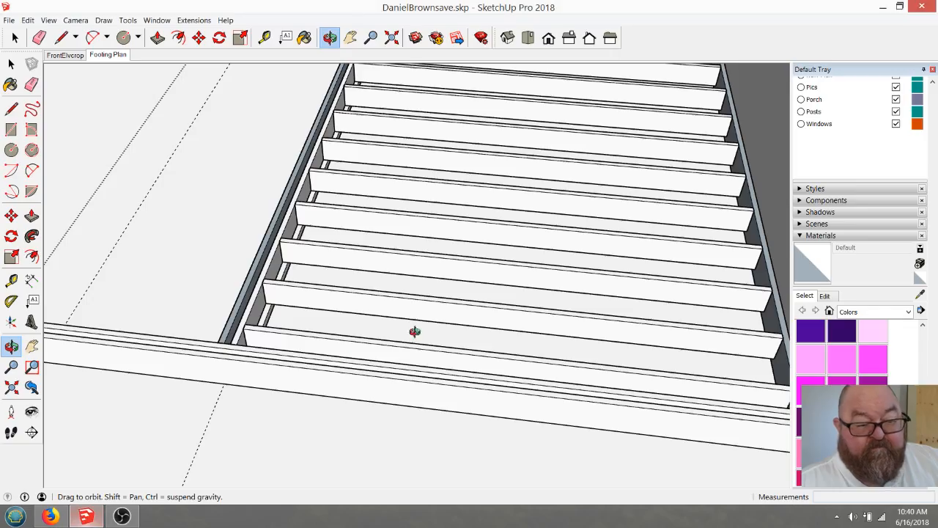
drag(363, 222, 332, 316)
scroll(332, 319, down, 5)
drag(476, 287, 410, 182)
scroll(376, 237, up, 3)
scroll(342, 293, down, 2)
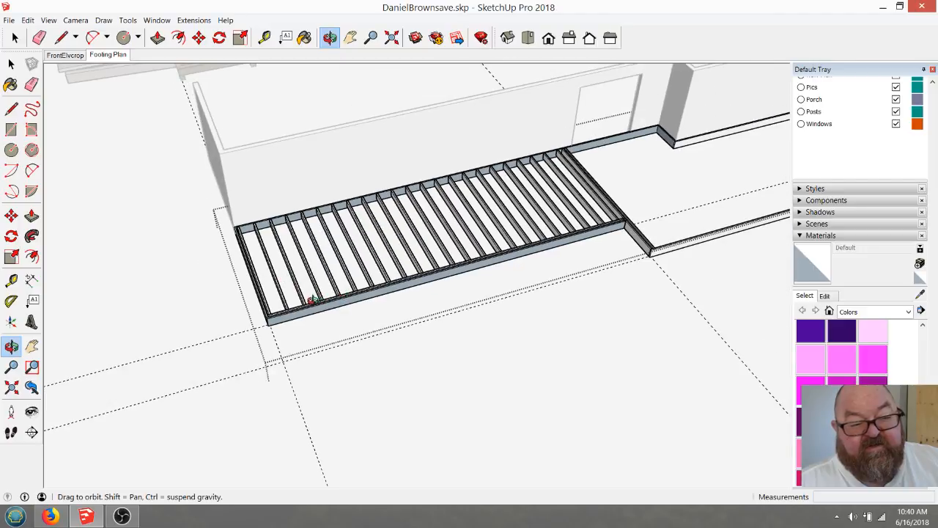
Look over the joist frame, the gray walls and the finished house and porch from several angles.
drag(308, 295, 362, 303)
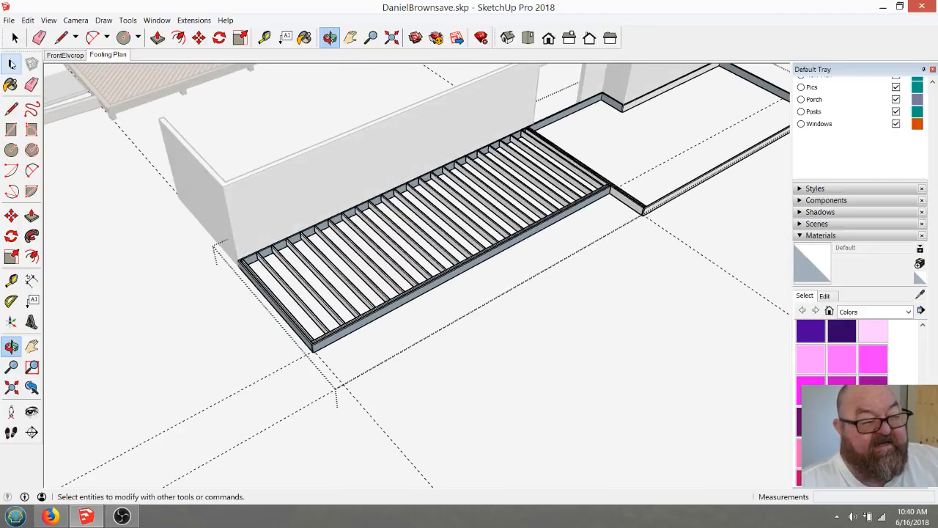
click(11, 42)
scroll(301, 252, down, 5)
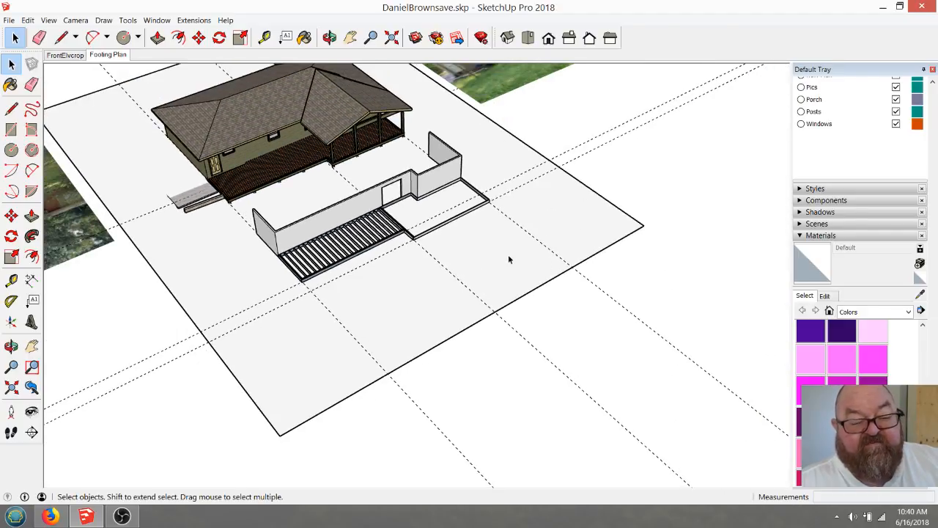
click(329, 37)
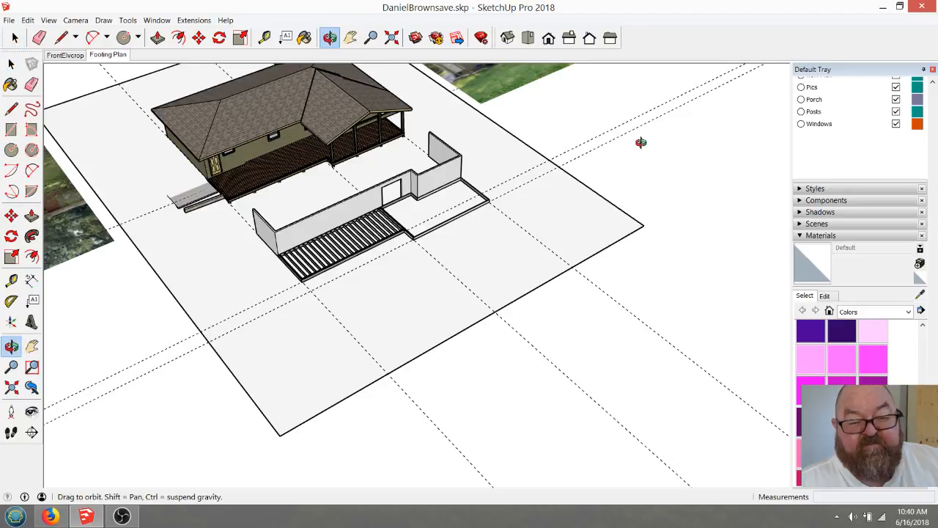
scroll(639, 142, up, 5)
scroll(613, 243, down, 5)
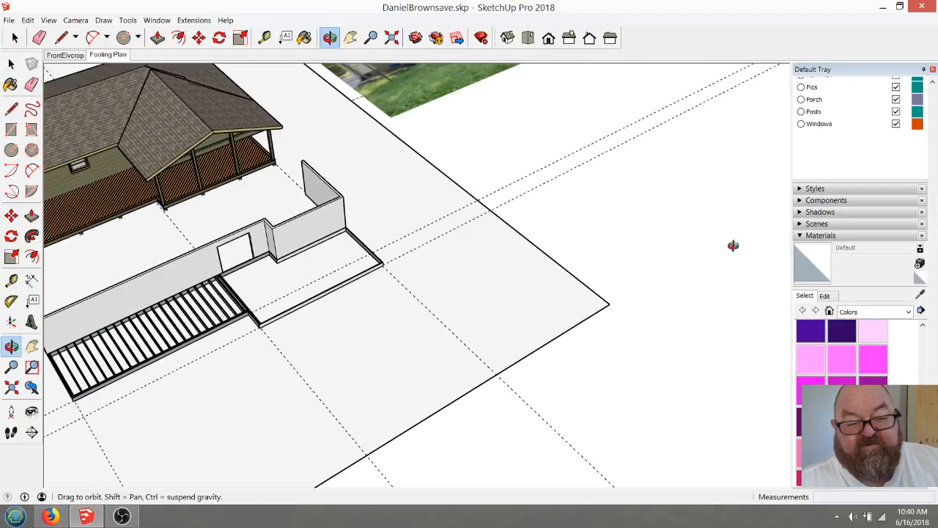
scroll(670, 249, up, 3)
scroll(668, 268, down, 2)
scroll(673, 272, down, 2)
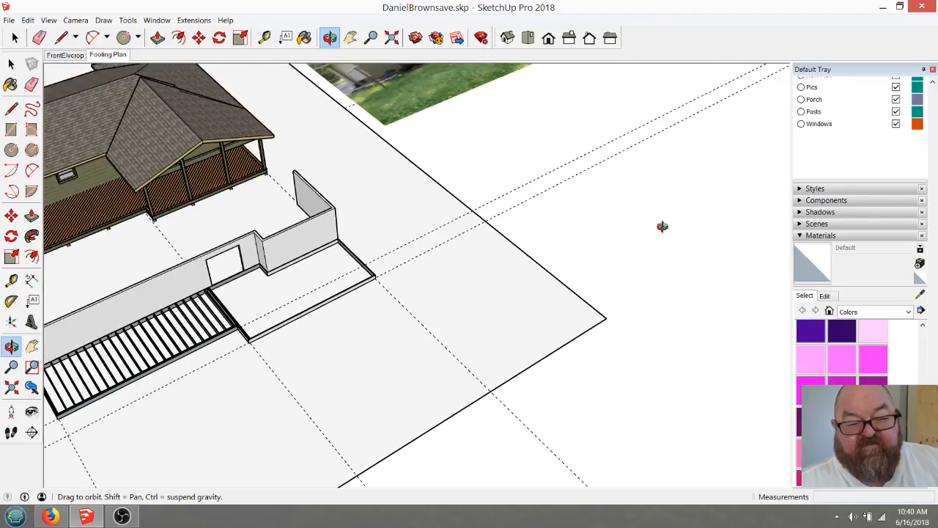
scroll(661, 226, up, 3)
scroll(201, 293, down, 4)
scroll(647, 314, up, 3)
scroll(652, 318, down, 3)
drag(662, 318, 393, 330)
scroll(393, 331, up, 5)
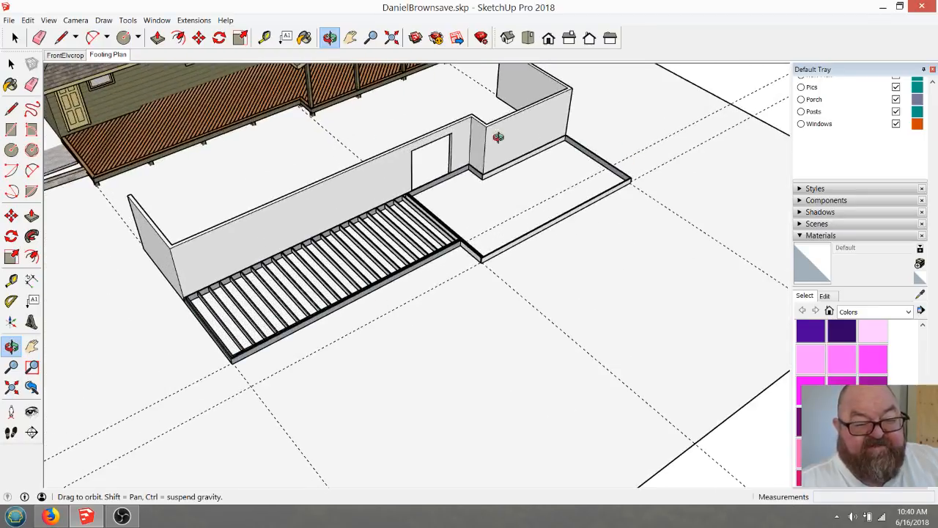
scroll(338, 252, down, 3)
drag(445, 289, 439, 318)
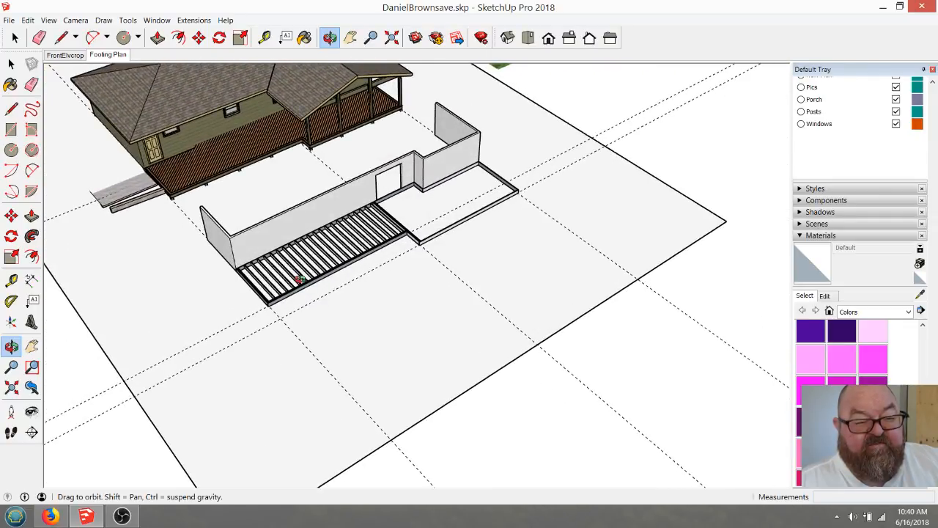
Move the gray wall group and the joist frame together 12 inches up along the blue axis.
scroll(188, 231, up, 5)
key(space)
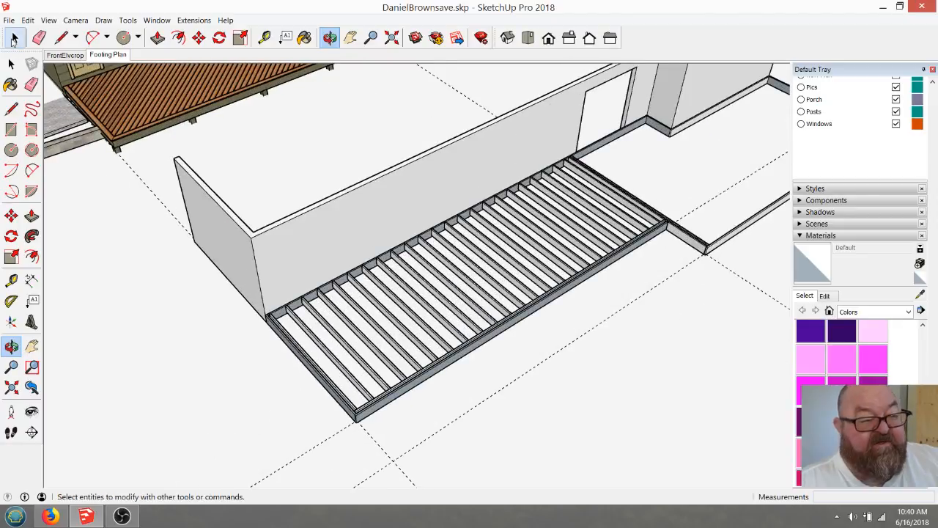
scroll(272, 226, down, 3)
click(272, 226)
scroll(277, 220, up, 2)
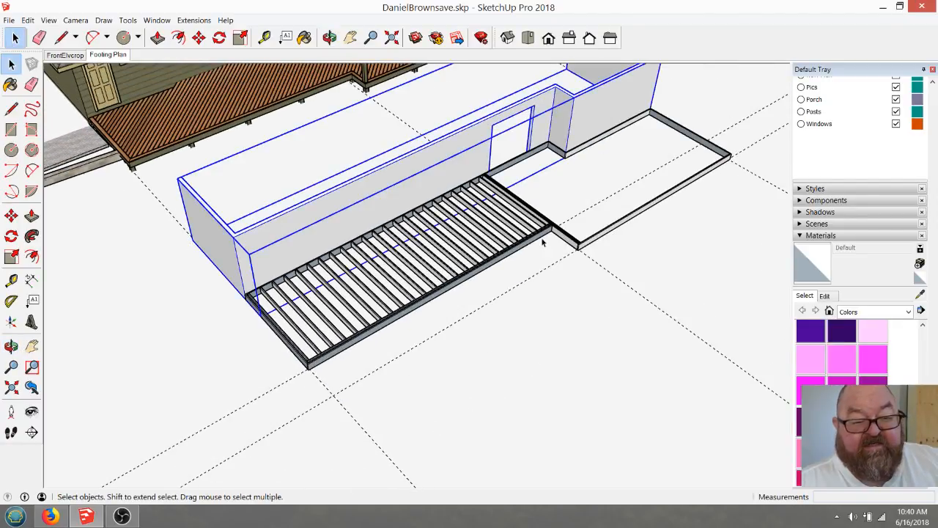
shift+click(482, 242)
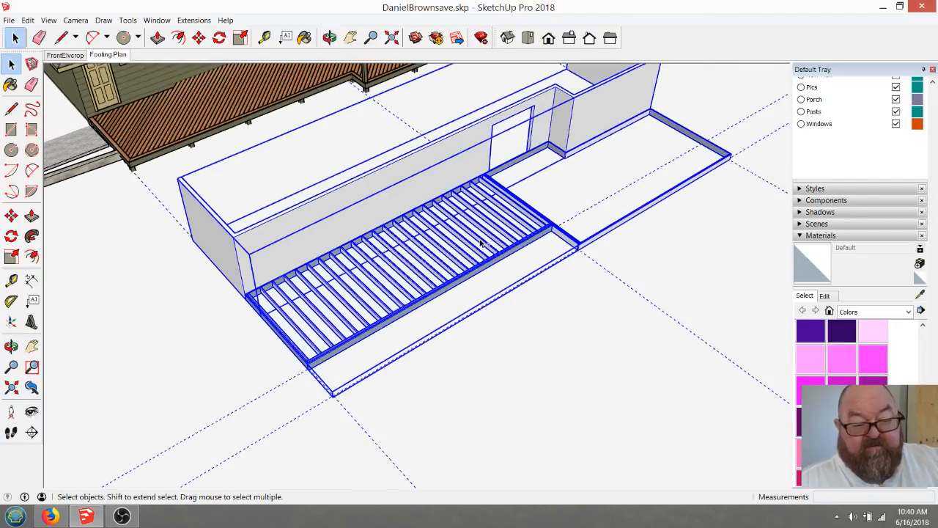
click(196, 41)
scroll(78, 201, up, 5)
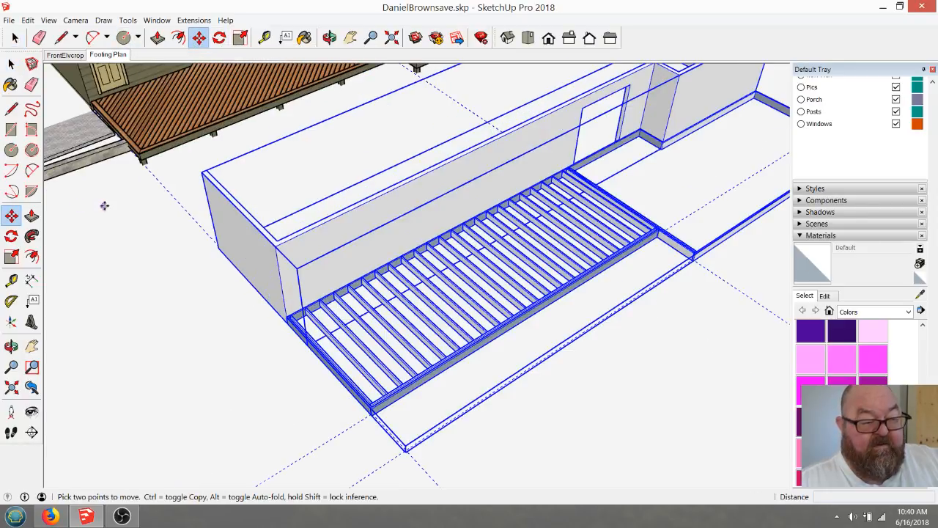
scroll(300, 255, down, 2)
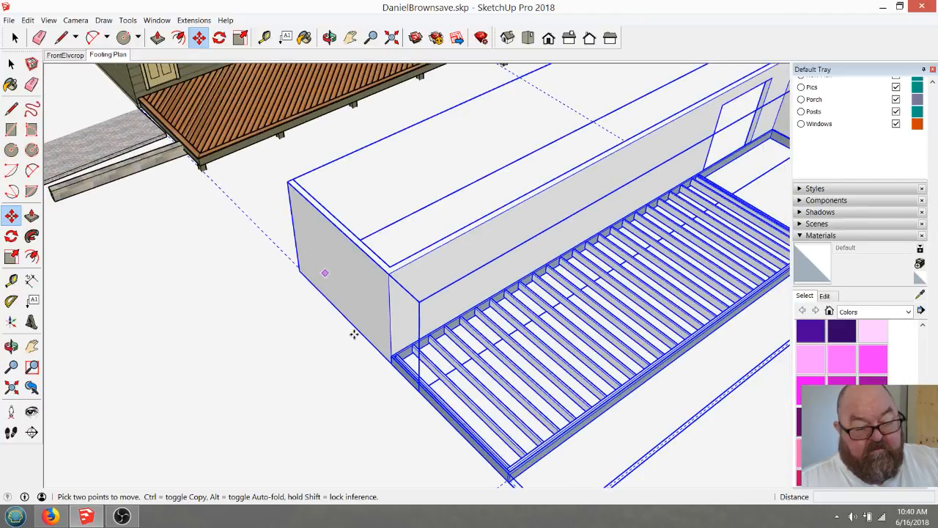
scroll(371, 377, up, 4)
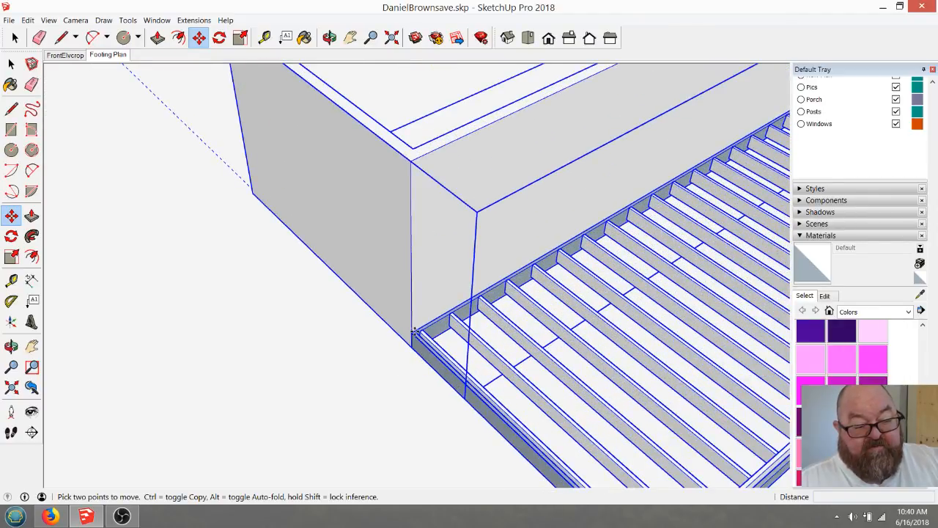
click(413, 332)
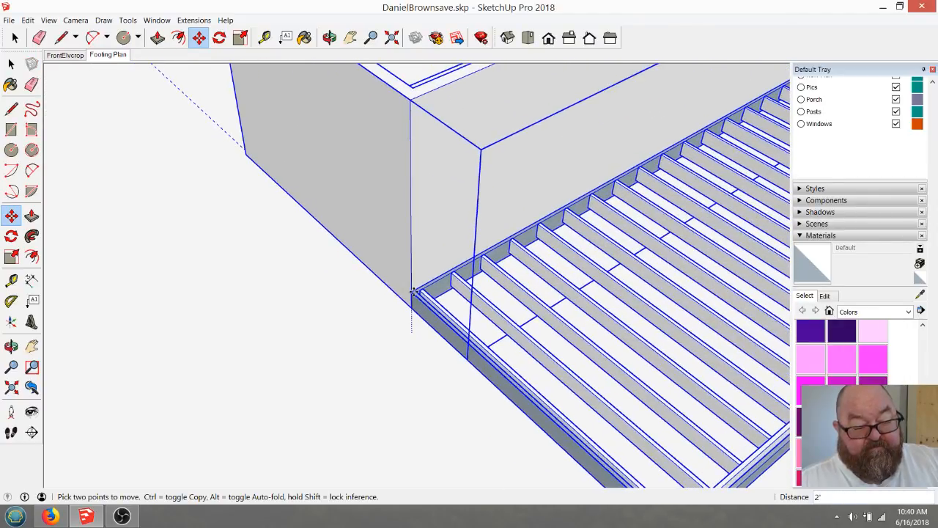
text(12)
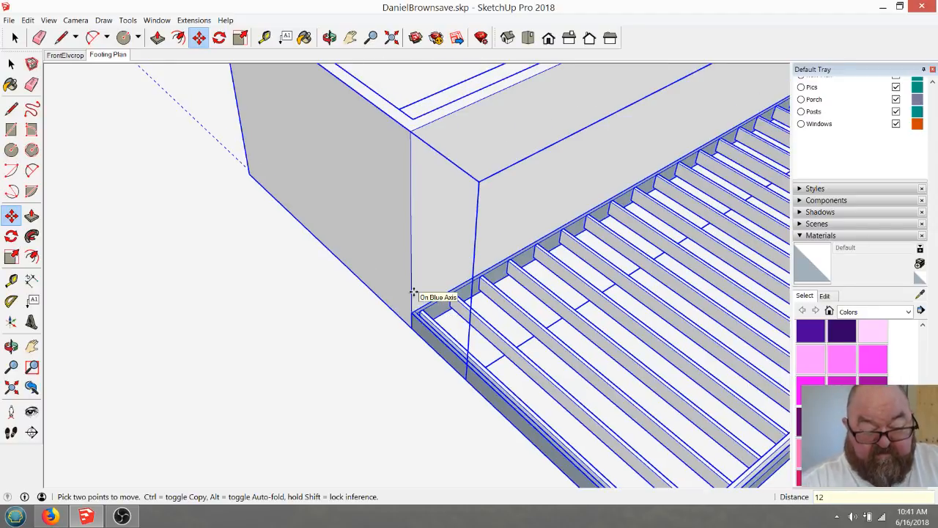
key(Return)
scroll(337, 252, down, 1)
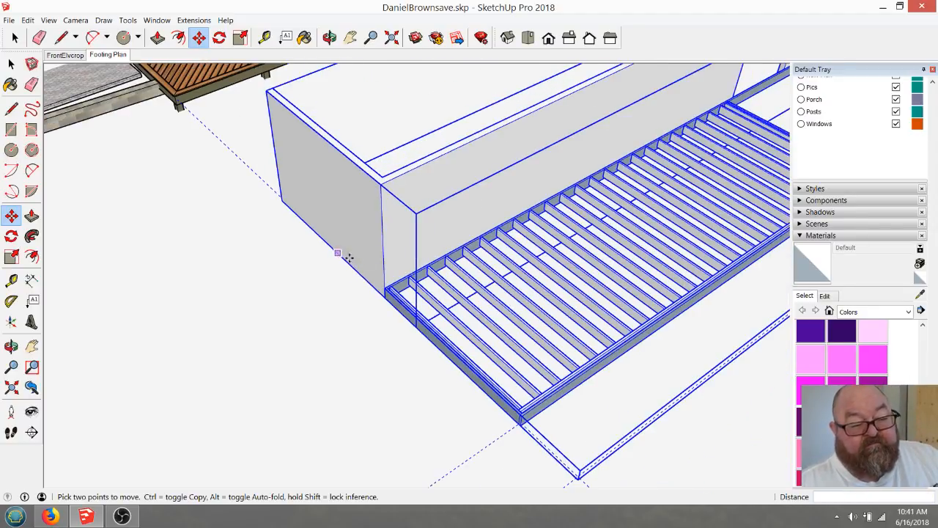
Place a guide along the bottom edge of the porch skirt at its front corner, measured from the skirt's top edge.
scroll(351, 262, down, 1)
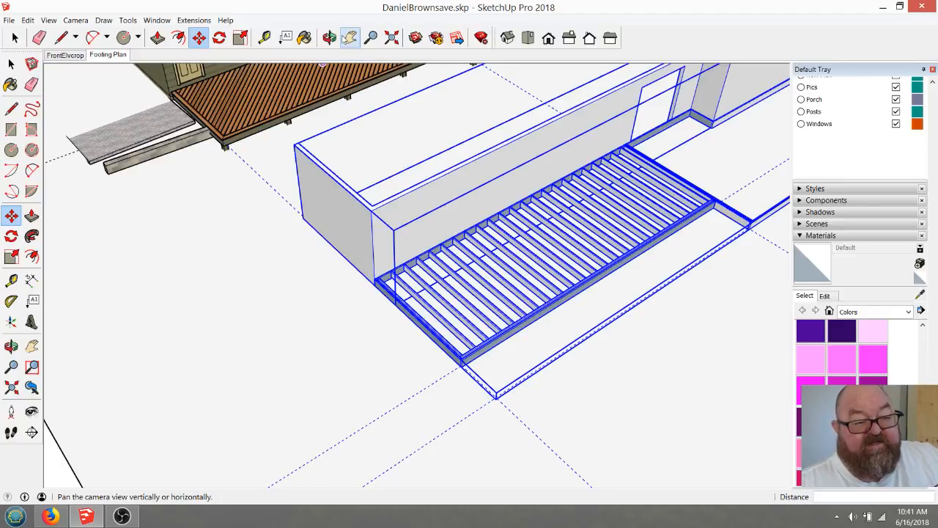
click(329, 37)
drag(310, 151, 505, 176)
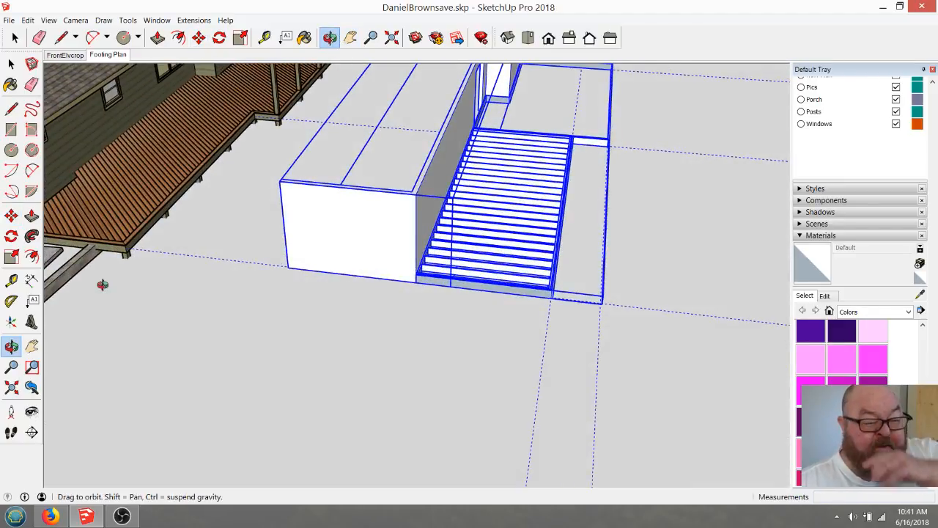
scroll(103, 285, up, 5)
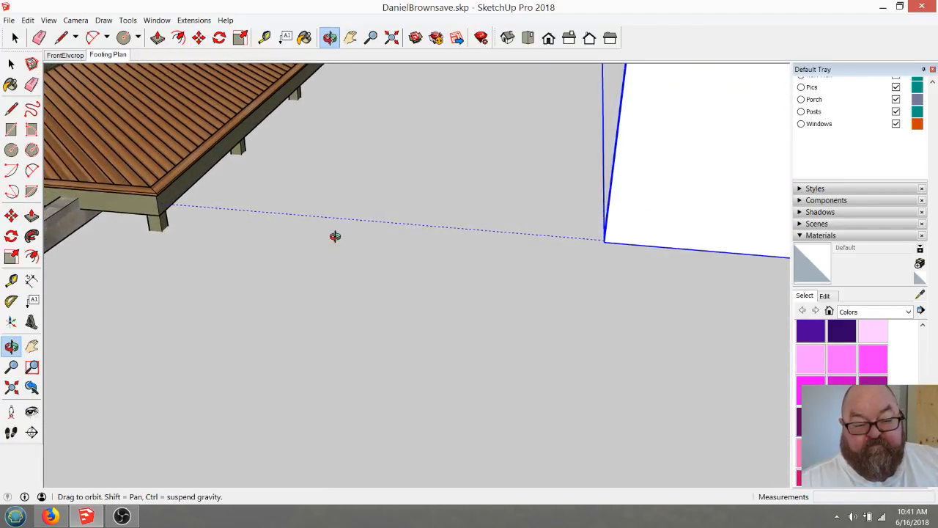
scroll(335, 236, down, 2)
drag(565, 207, 241, 179)
scroll(241, 178, up, 3)
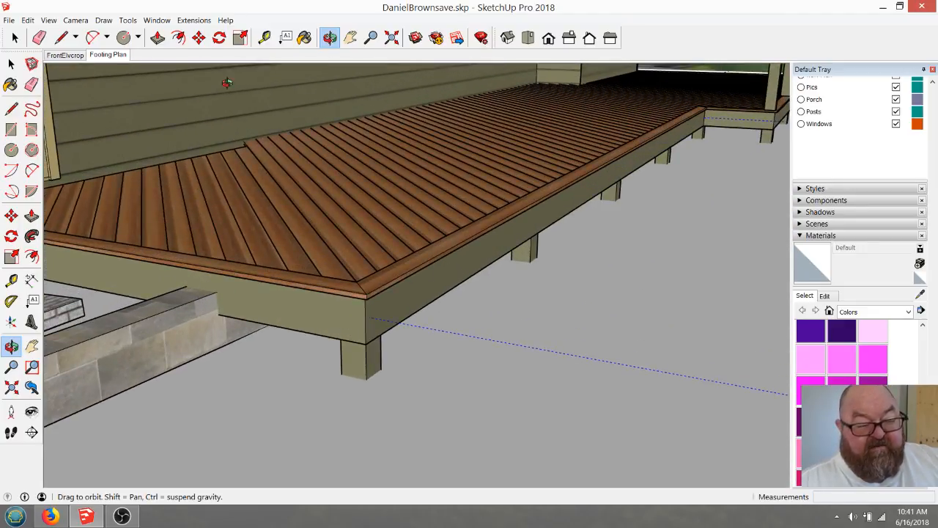
click(265, 37)
scroll(334, 348, up, 1)
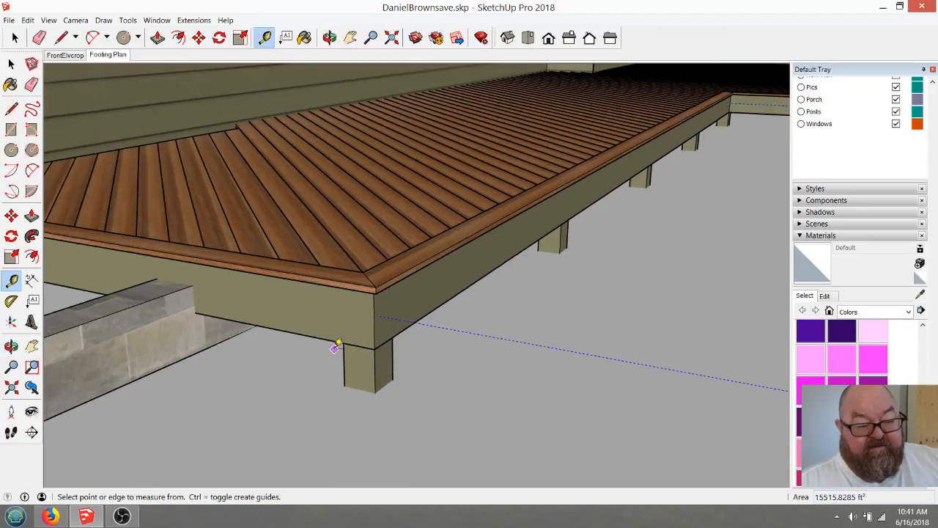
scroll(334, 347, up, 5)
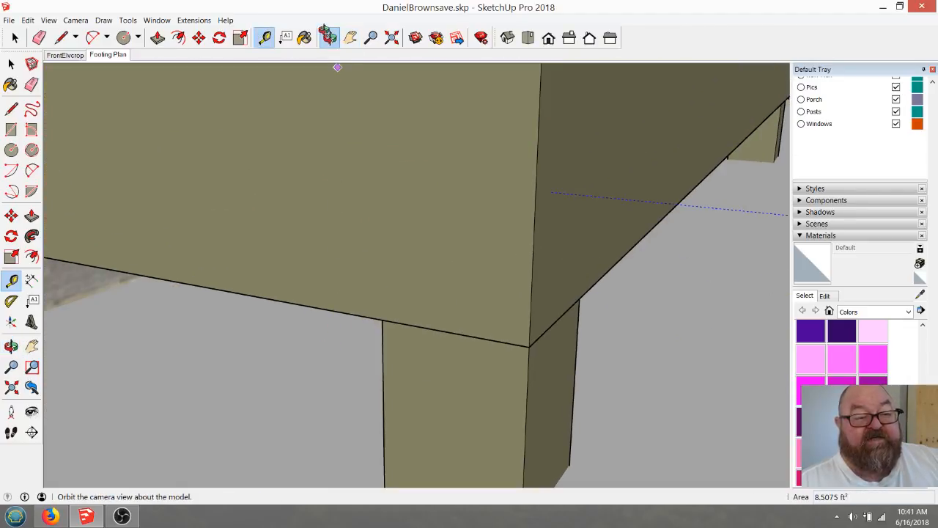
click(328, 37)
scroll(408, 206, down, 5)
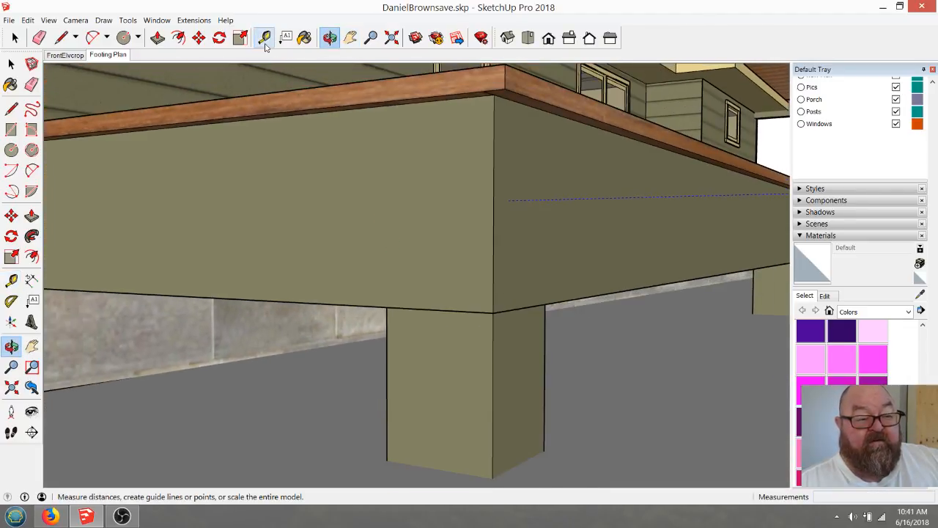
click(265, 41)
click(379, 106)
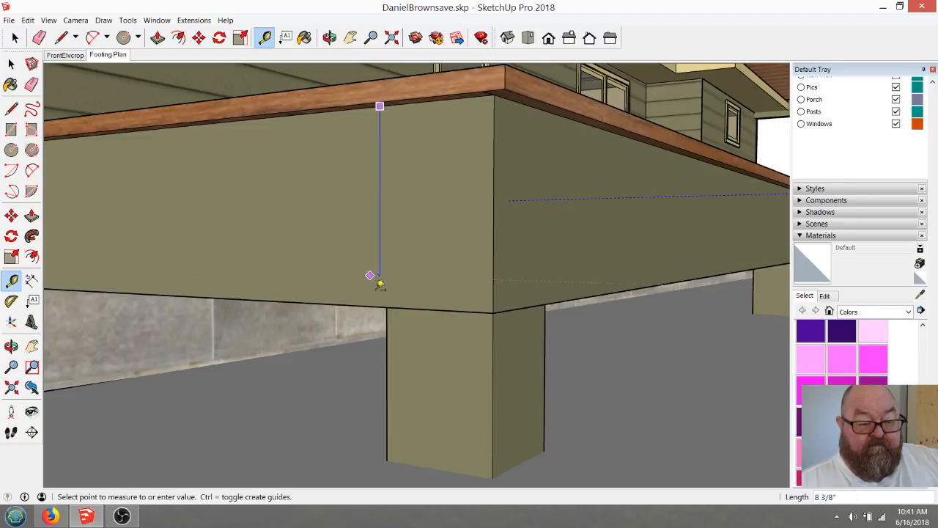
click(381, 298)
middle_drag(283, 286, 323, 209)
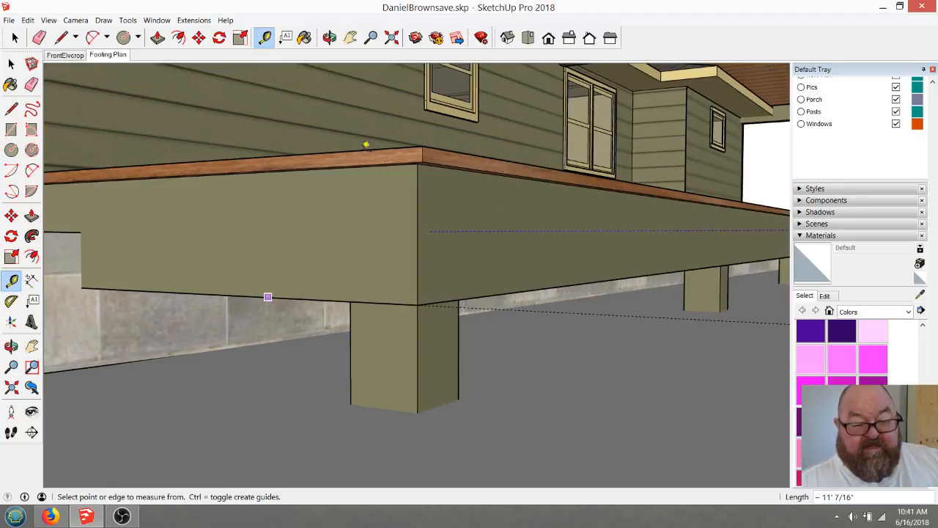
Compare the bottom of the raised wall and joist frame with the guide running from the porch skirt.
click(329, 38)
drag(329, 134, 199, 230)
scroll(206, 213, down, 8)
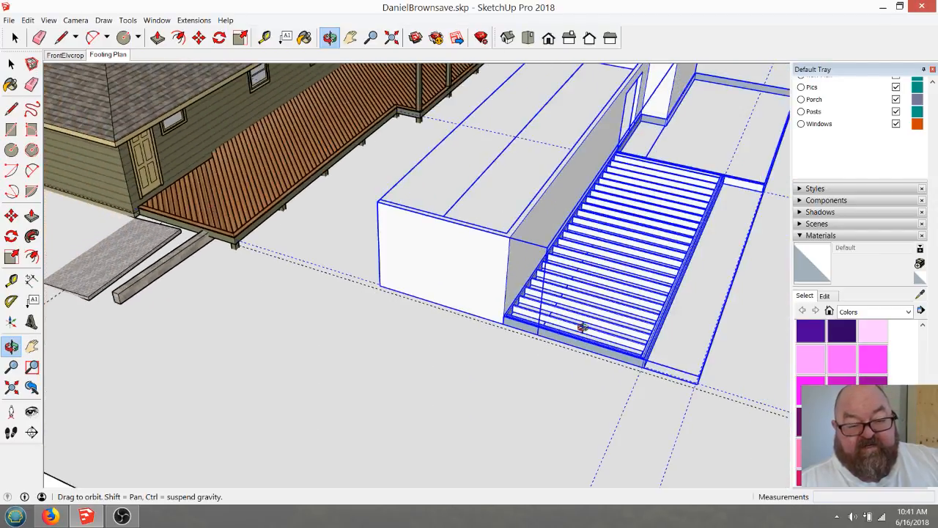
scroll(581, 344, up, 3)
scroll(583, 345, up, 2)
drag(486, 335, 408, 234)
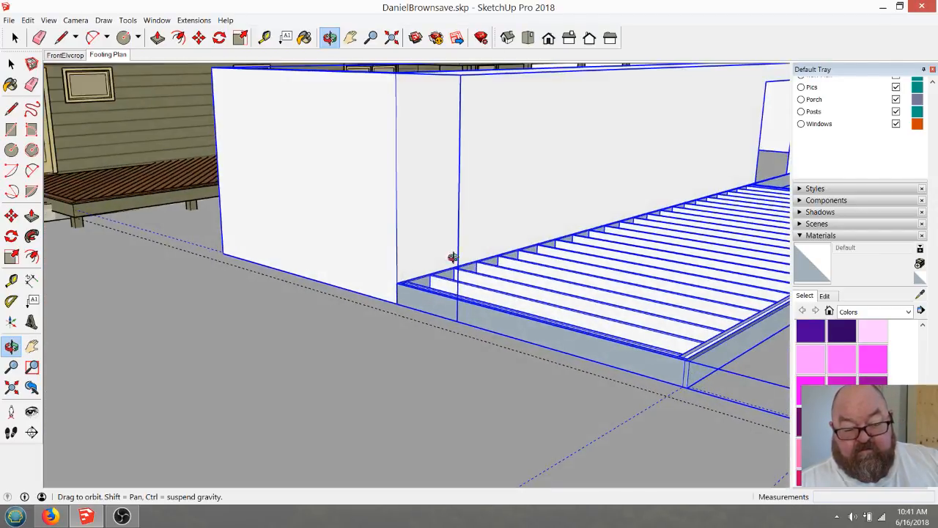
scroll(636, 340, up, 1)
scroll(585, 347, up, 3)
drag(594, 347, 542, 320)
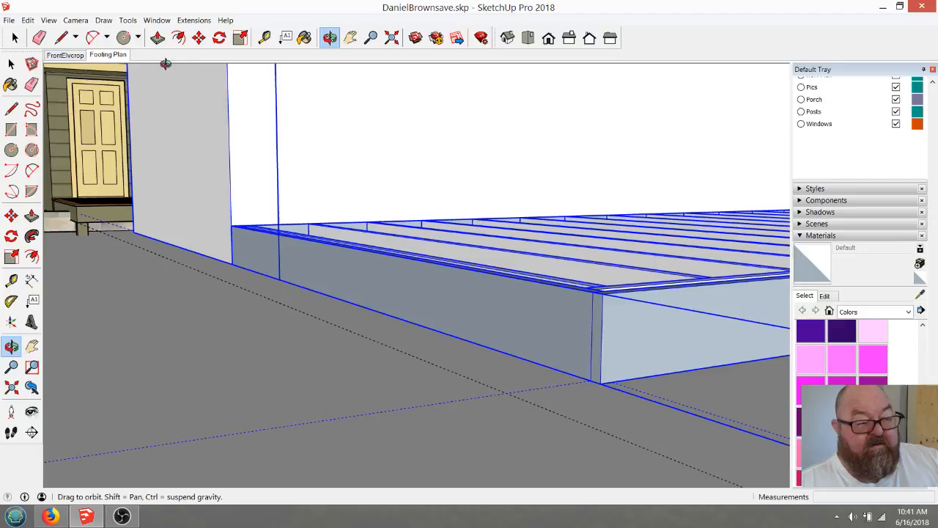
Erase the guide that runs from the bottom of the porch skirt past the joist frame.
click(198, 37)
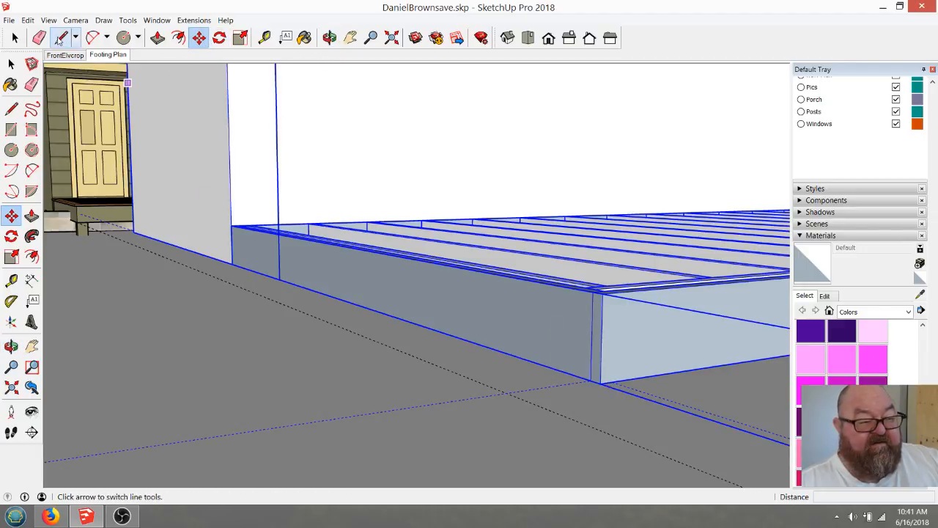
key(e)
click(217, 276)
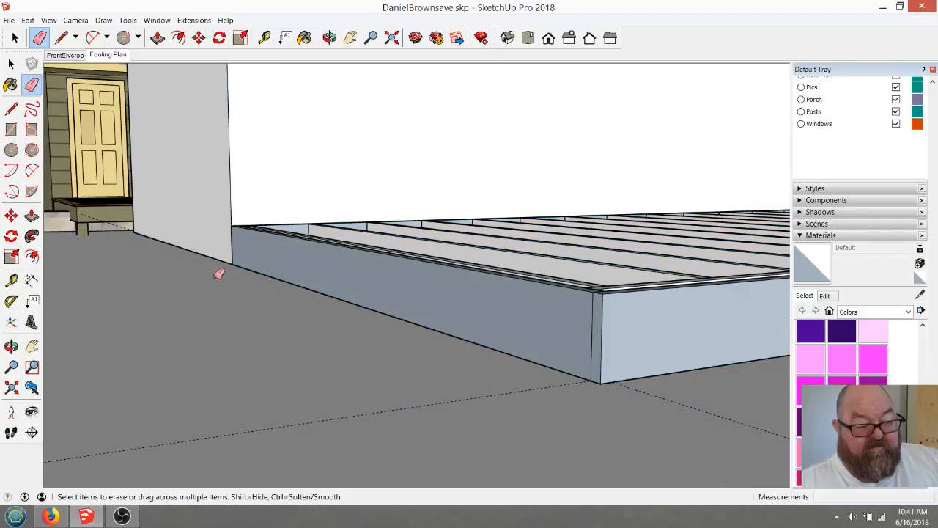
Open the joist frame group and copy the ledger strip under the joists across to their wall-side ends, about 10' 4 1/2" away.
click(329, 38)
mouse_move(217, 253)
mouse_down()
mouse_move(234, 184)
mouse_move(208, 249)
mouse_move(286, 245)
mouse_move(280, 287)
mouse_up()
scroll(208, 250, down, 5)
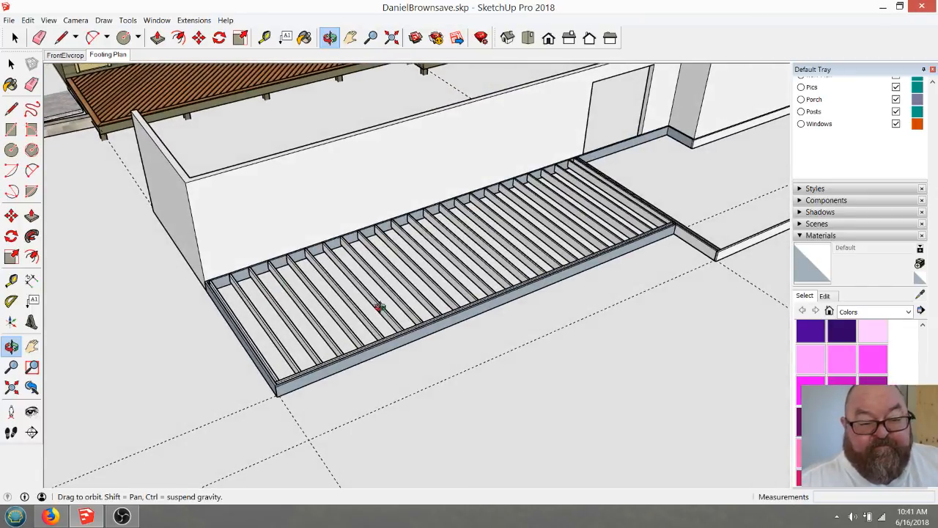
drag(380, 306, 313, 297)
scroll(605, 320, up, 8)
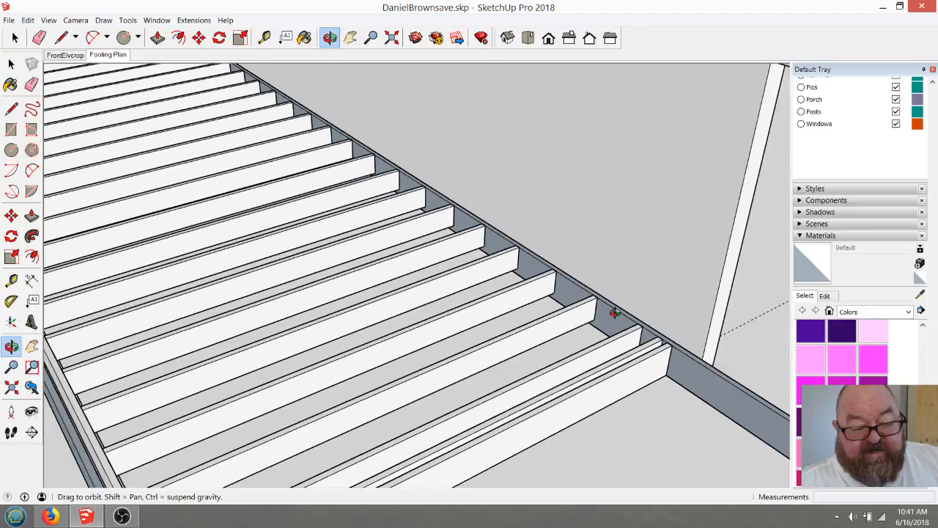
scroll(615, 312, down, 3)
drag(516, 340, 270, 322)
scroll(407, 313, down, 1)
drag(407, 314, 134, 310)
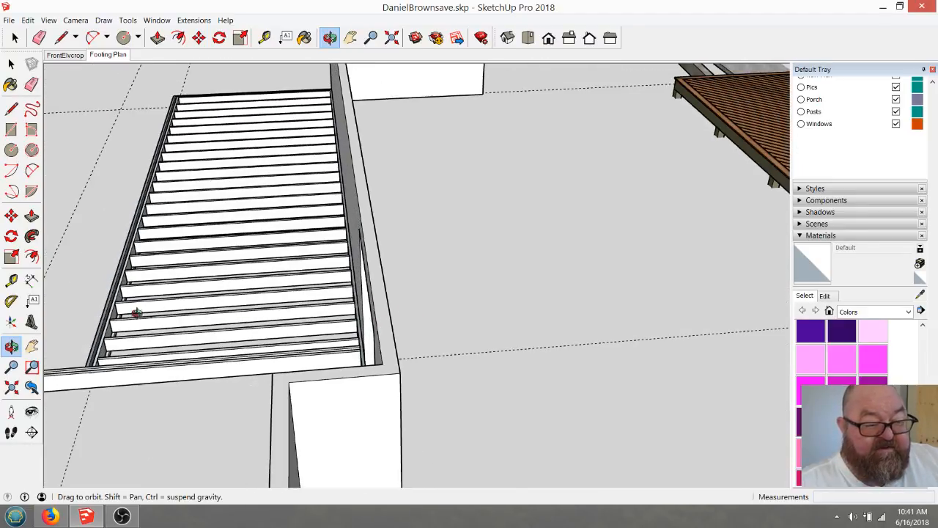
scroll(126, 318, up, 4)
click(12, 37)
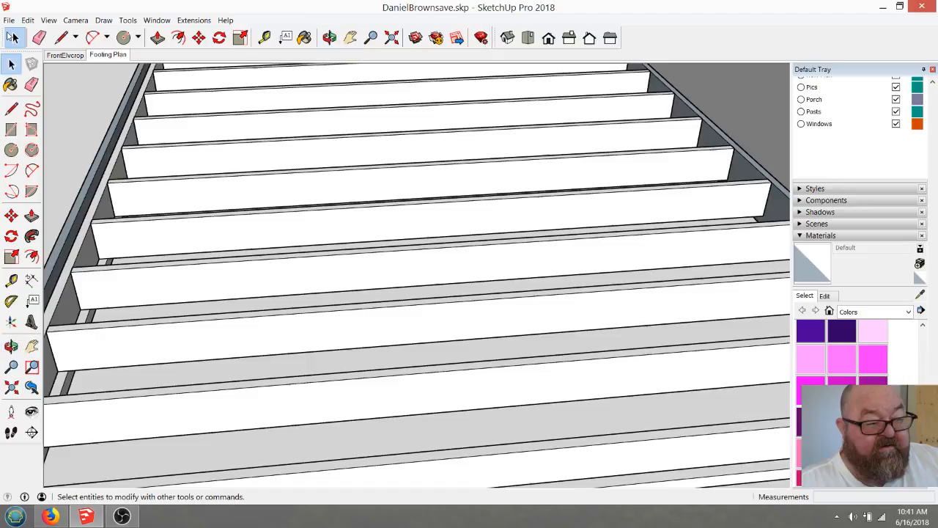
click(86, 318)
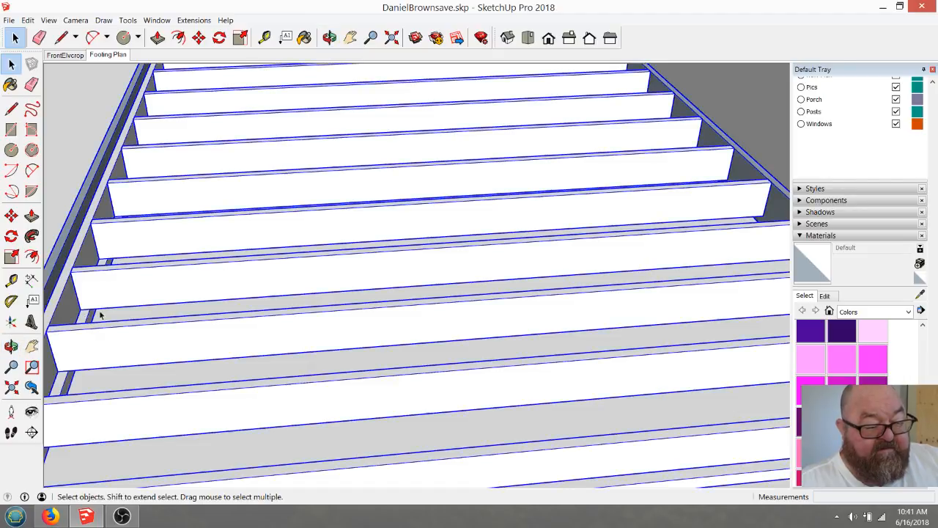
double_click(99, 305)
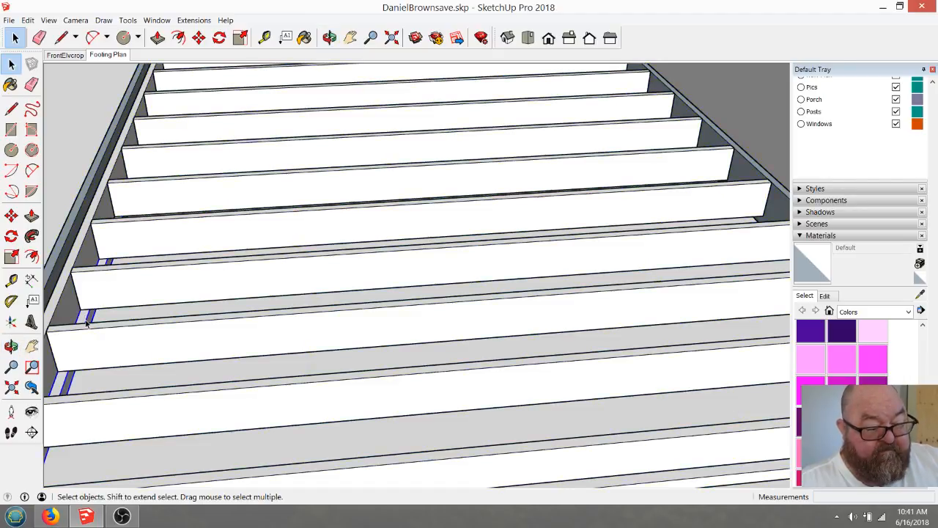
click(198, 37)
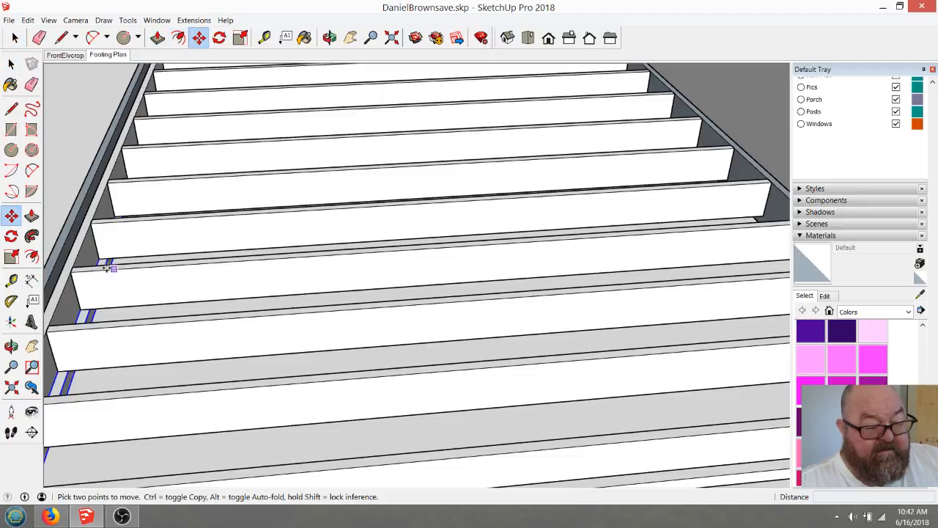
click(88, 314)
key(ctrl)
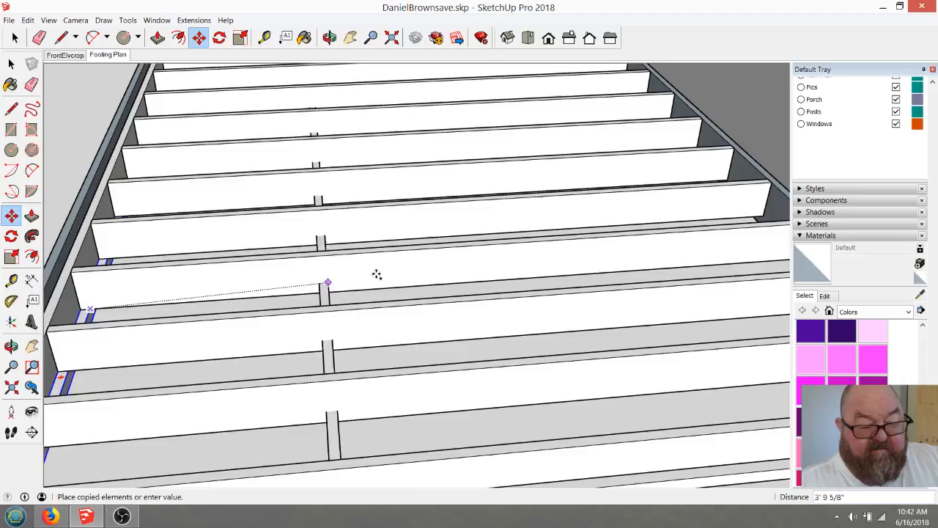
scroll(417, 275, down, 3)
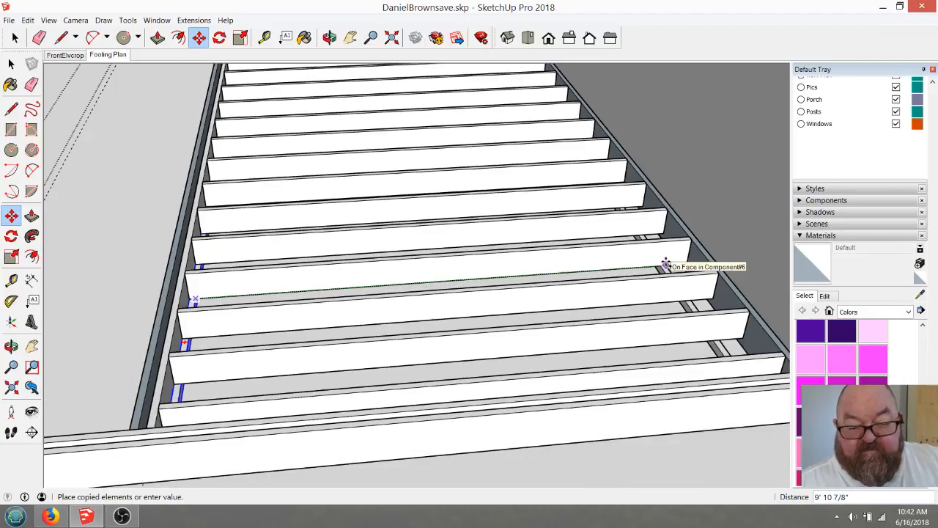
scroll(669, 266, up, 3)
click(700, 268)
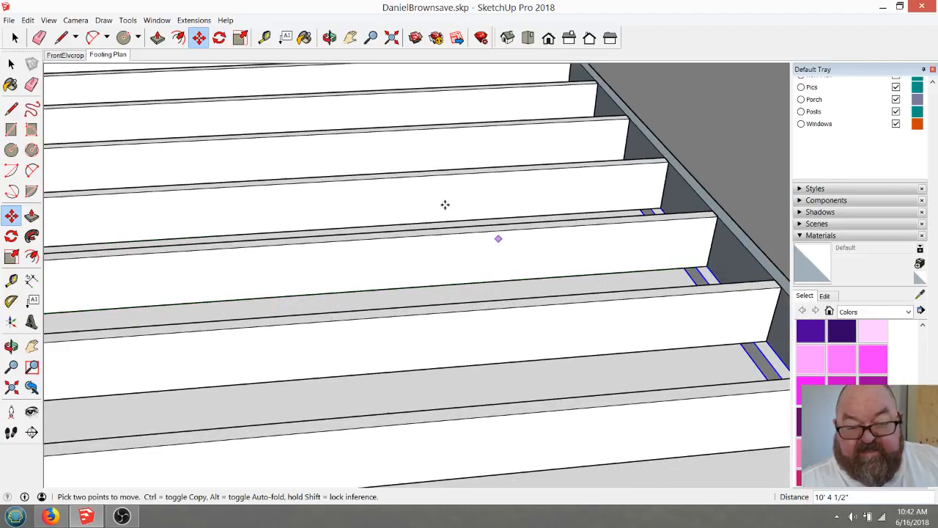
Examine the copied ledger beneath the joists along the wall-side beam, from below and from above.
key(o)
drag(494, 239, 427, 277)
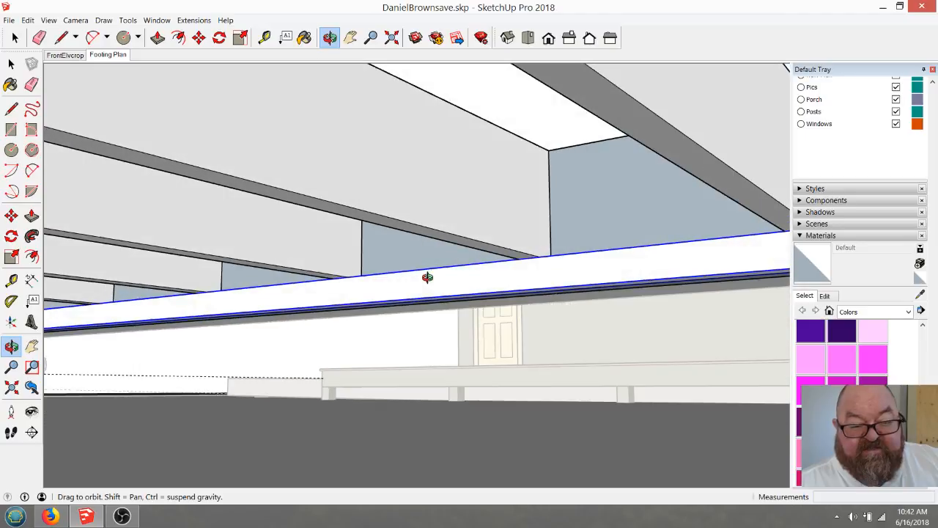
drag(551, 244, 496, 266)
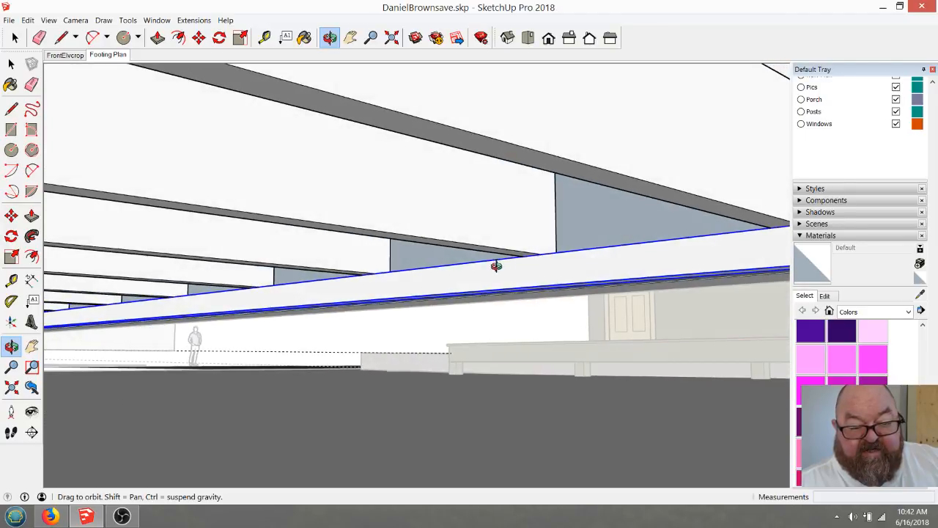
drag(433, 287, 489, 293)
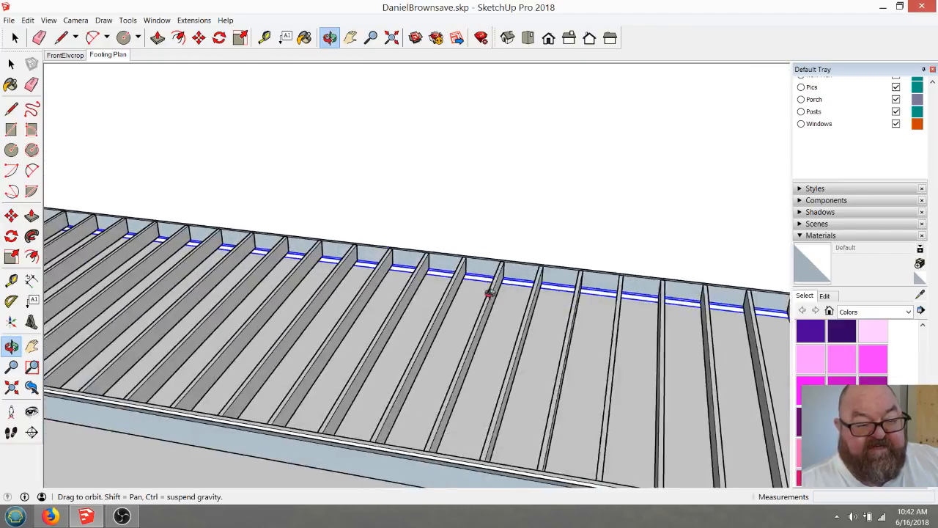
scroll(488, 293, down, 6)
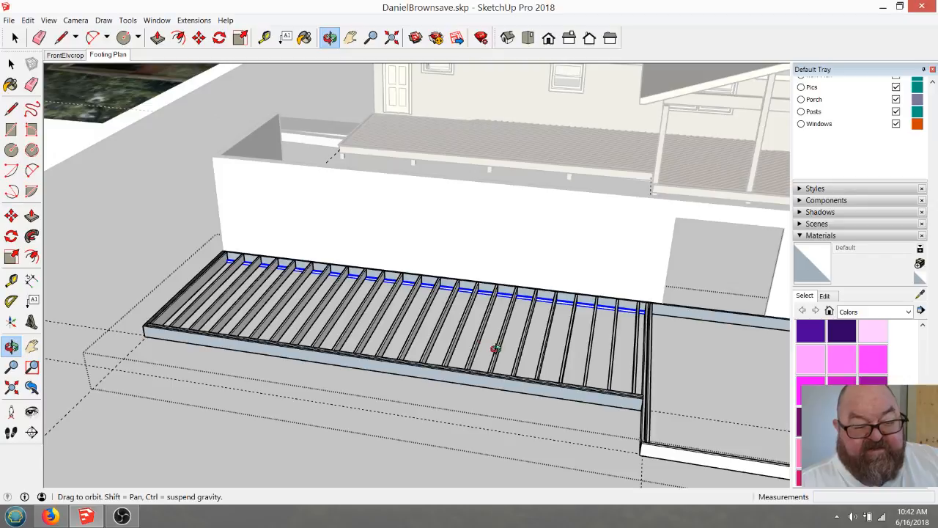
drag(487, 349, 274, 290)
scroll(488, 348, up, 8)
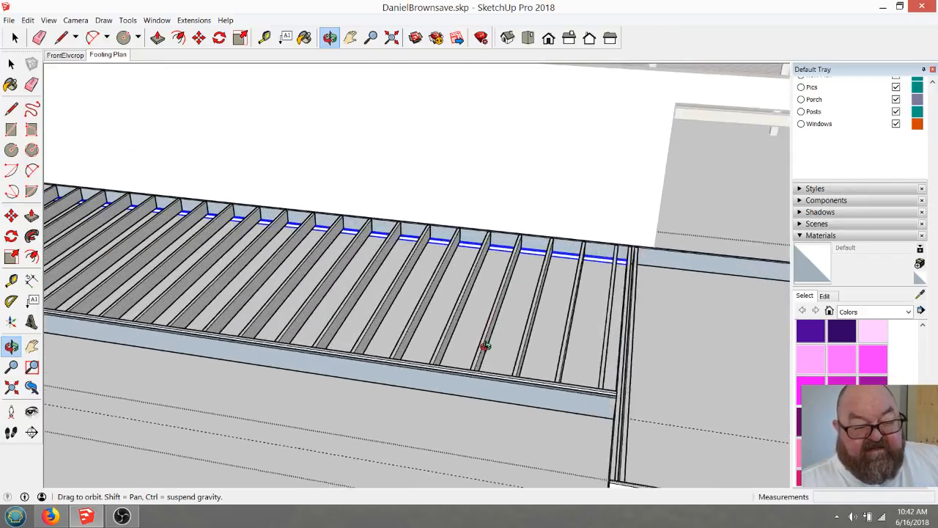
scroll(538, 275, down, 2)
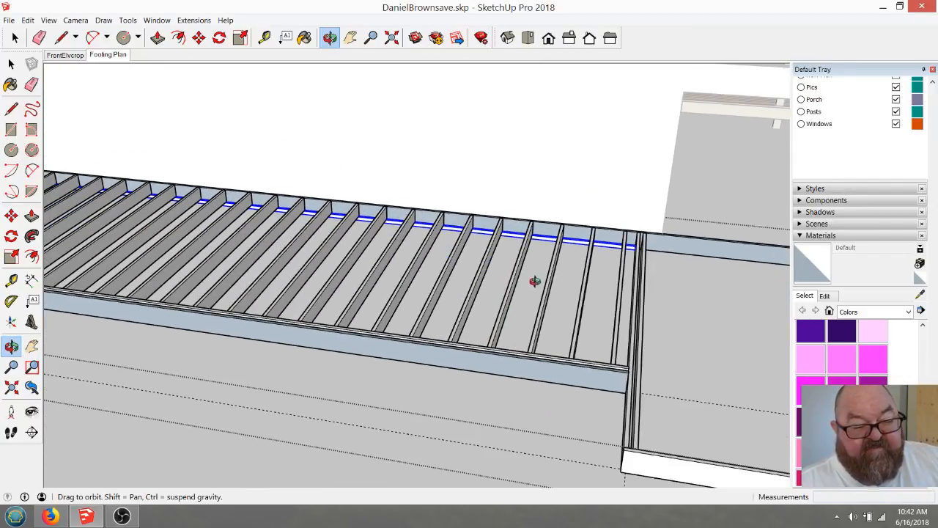
scroll(438, 263, down, 4)
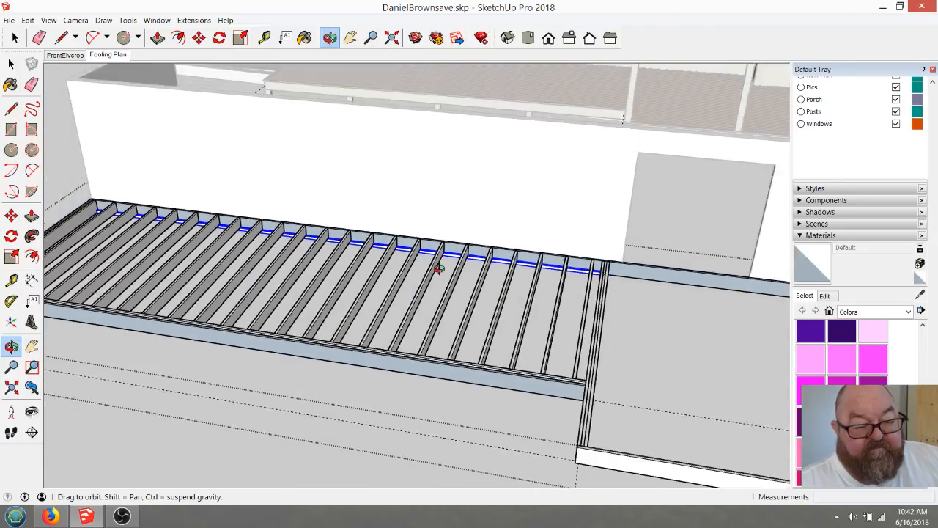
Inspect how the joist ends sit on the ledger at the outer corner of the wall.
drag(239, 255, 509, 261)
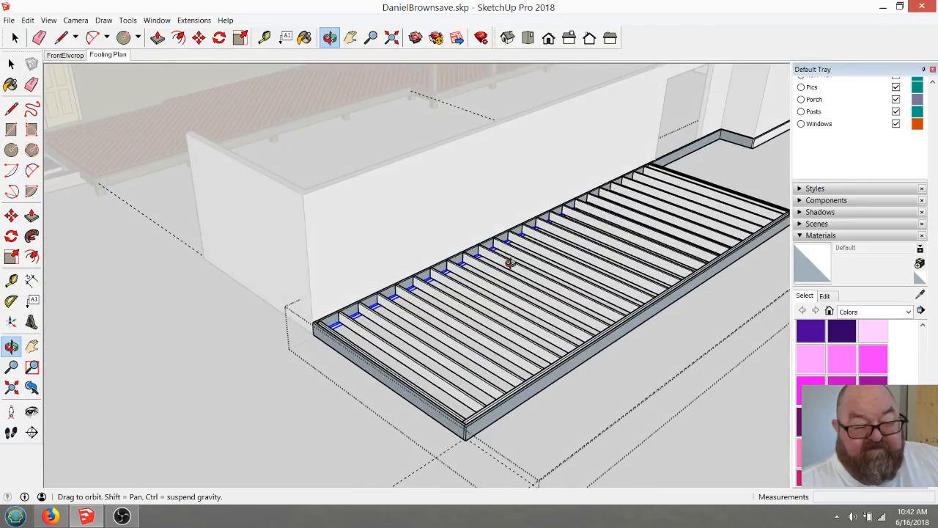
scroll(351, 318, up, 6)
scroll(349, 320, up, 3)
drag(333, 312, 296, 298)
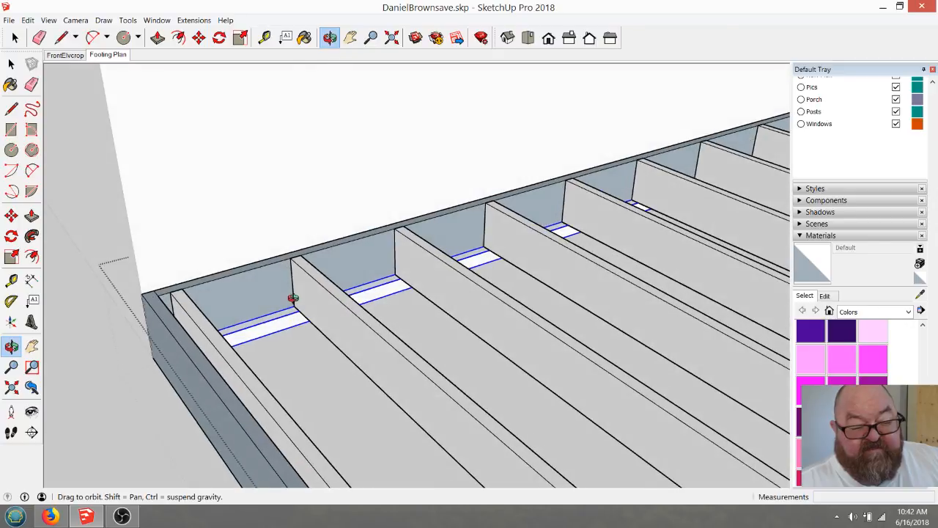
scroll(228, 291, down, 1)
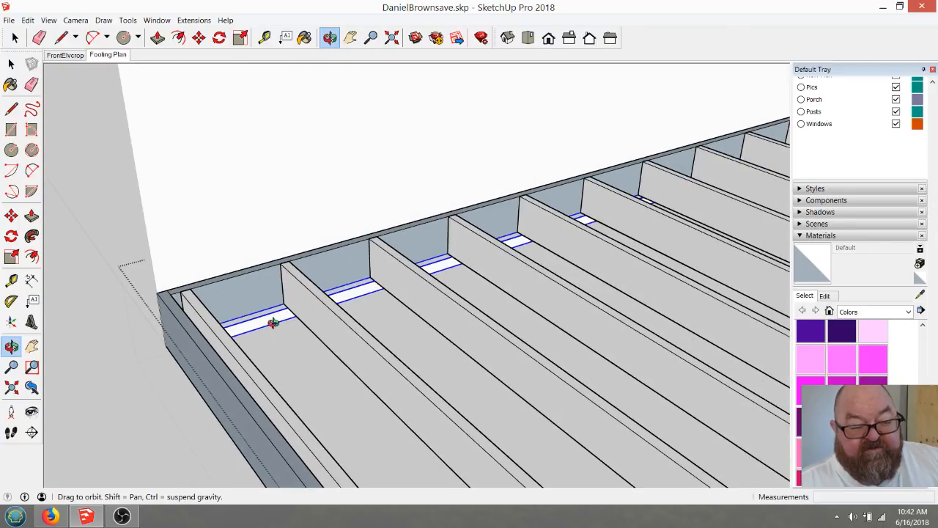
drag(252, 278, 268, 279)
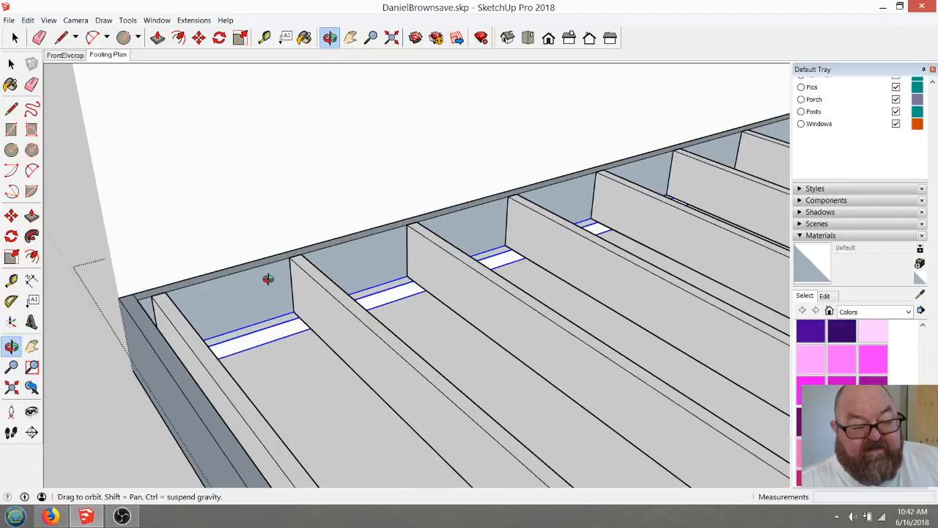
mouse_move(200, 279)
mouse_down()
mouse_move(188, 276)
mouse_move(214, 274)
mouse_up()
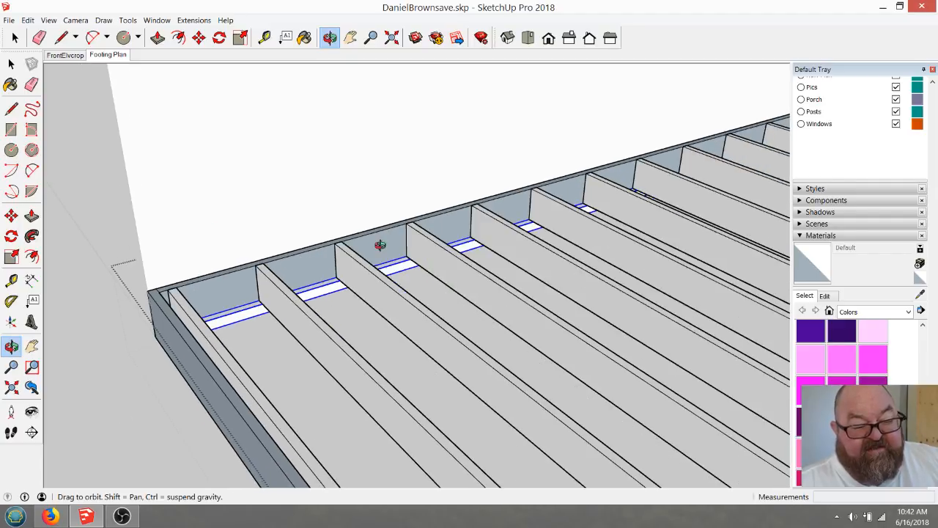
scroll(220, 246, down, 5)
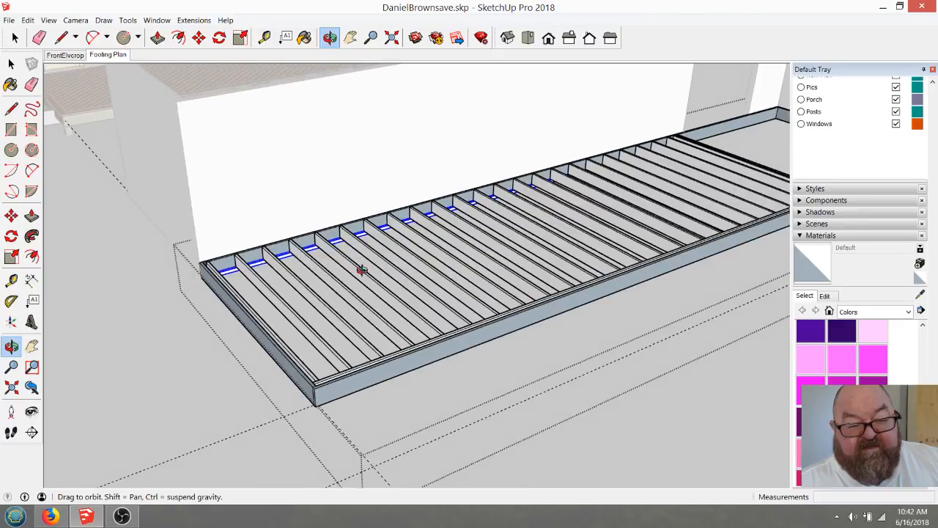
Review the whole floor frame and the junction between the joisted bay and the adjoining empty bay.
drag(360, 268, 483, 298)
drag(330, 85, 431, 329)
drag(450, 199, 439, 266)
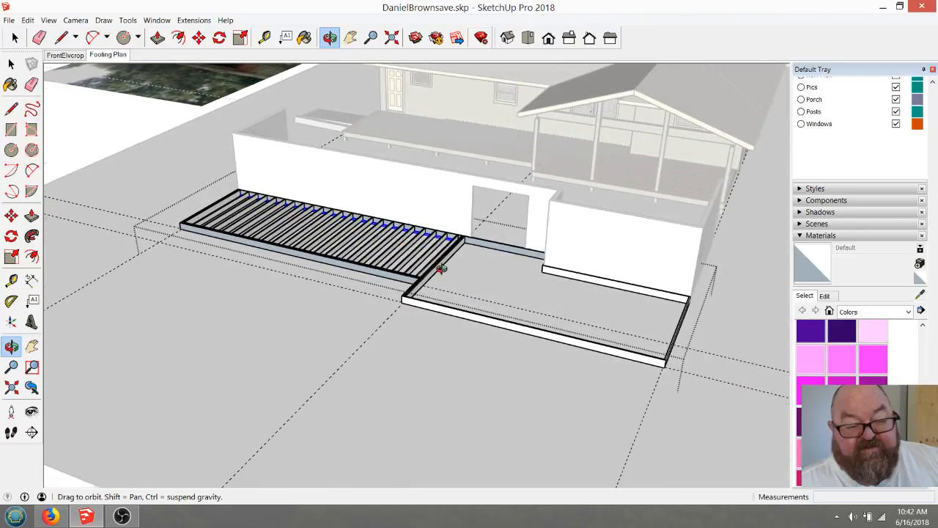
scroll(403, 262, up, 6)
scroll(440, 153, up, 5)
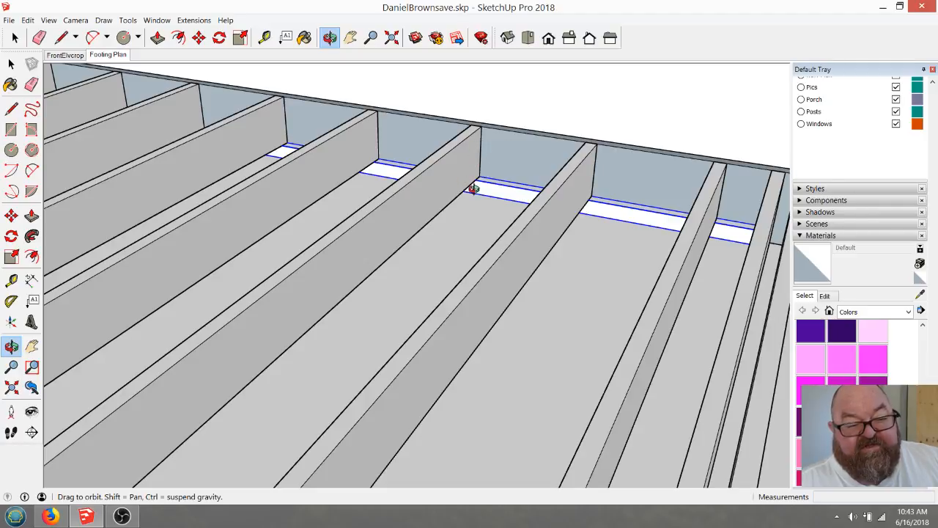
scroll(452, 146, down, 6)
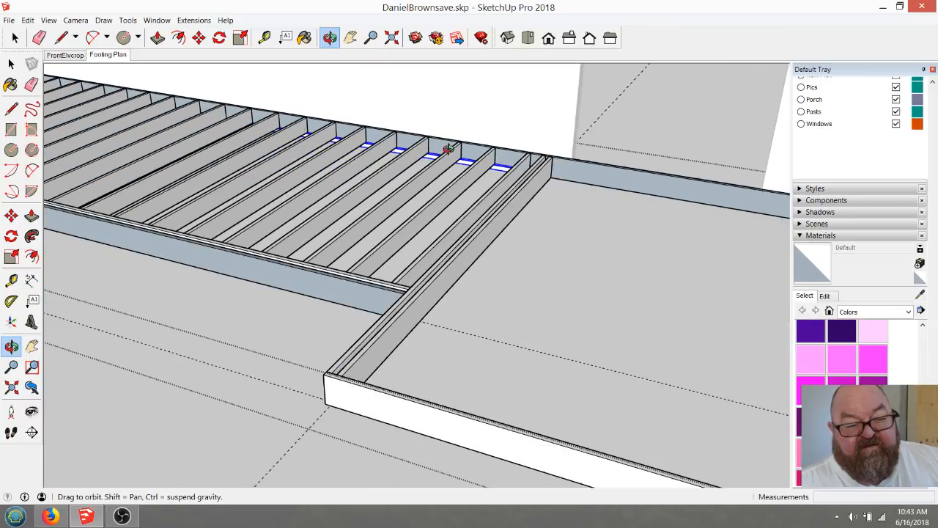
scroll(368, 212, down, 2)
drag(368, 225, 456, 253)
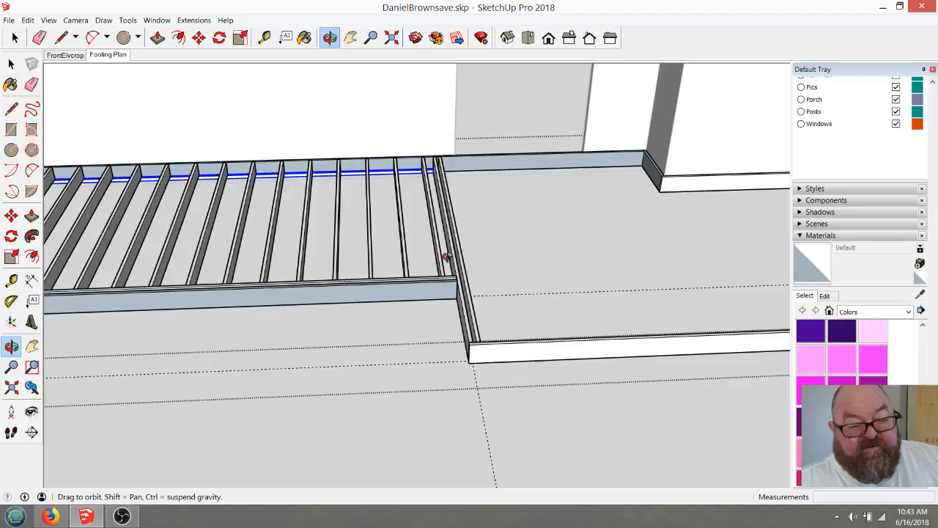
drag(487, 315, 482, 325)
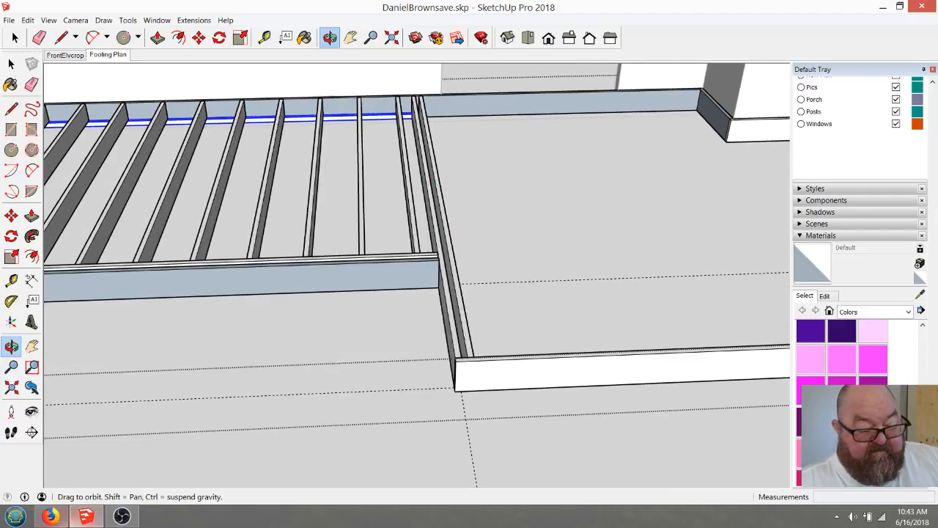
Switch to Firefox to check the live stream's chat, and return to SketchUp.
click(50, 517)
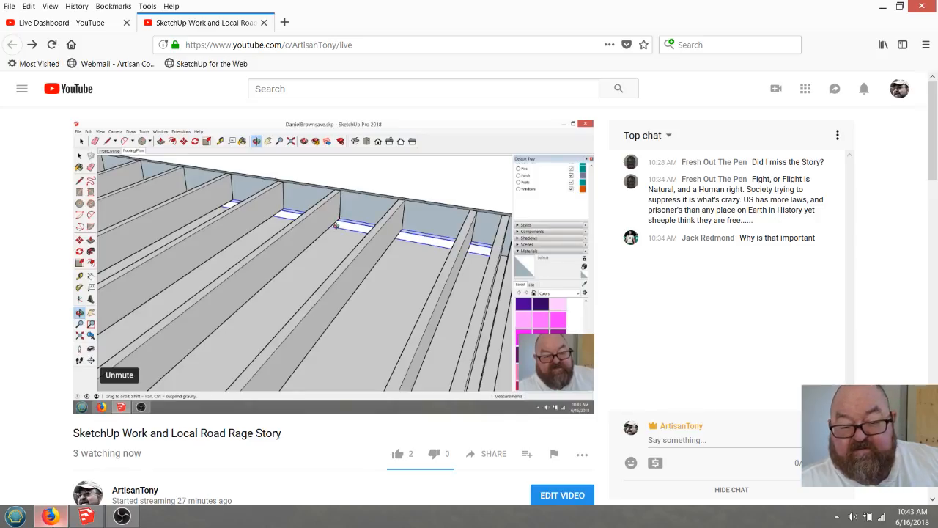
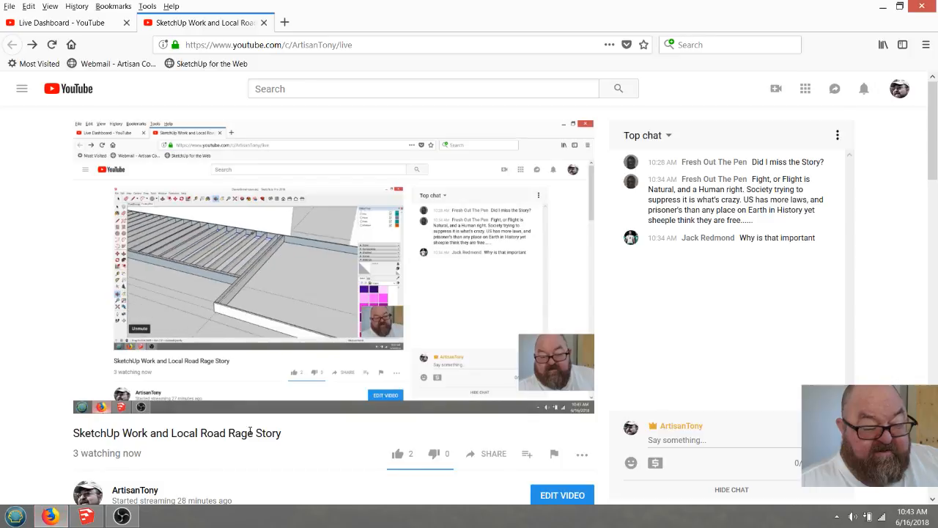
click(86, 515)
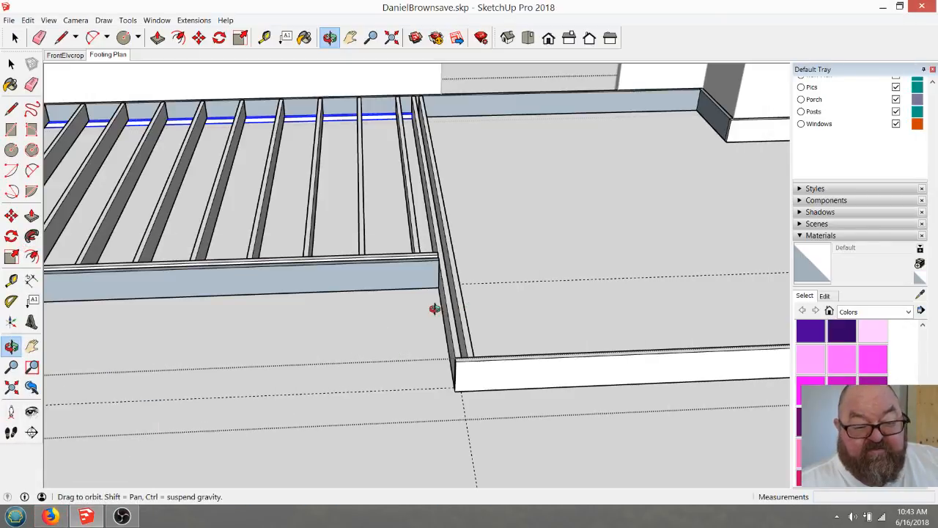
Copy the joist beside the step between the two bays 16 inches into the adjoining empty bay.
scroll(310, 295, up, 5)
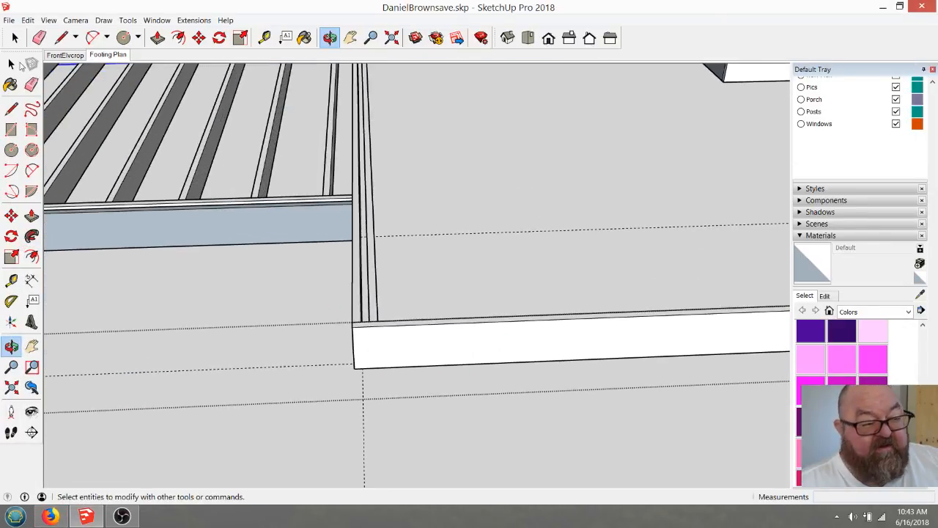
click(15, 65)
double_click(373, 291)
scroll(373, 293, up, 3)
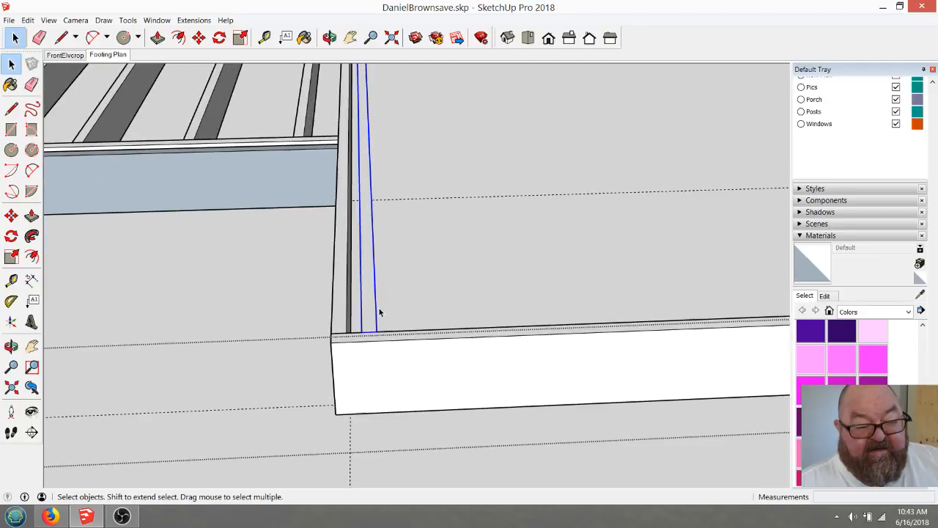
click(199, 37)
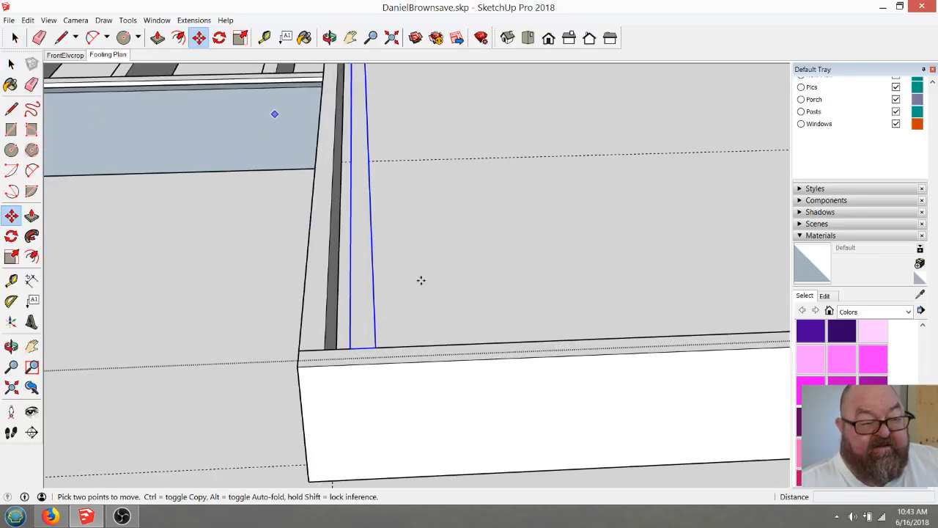
click(350, 346)
key(ctrl)
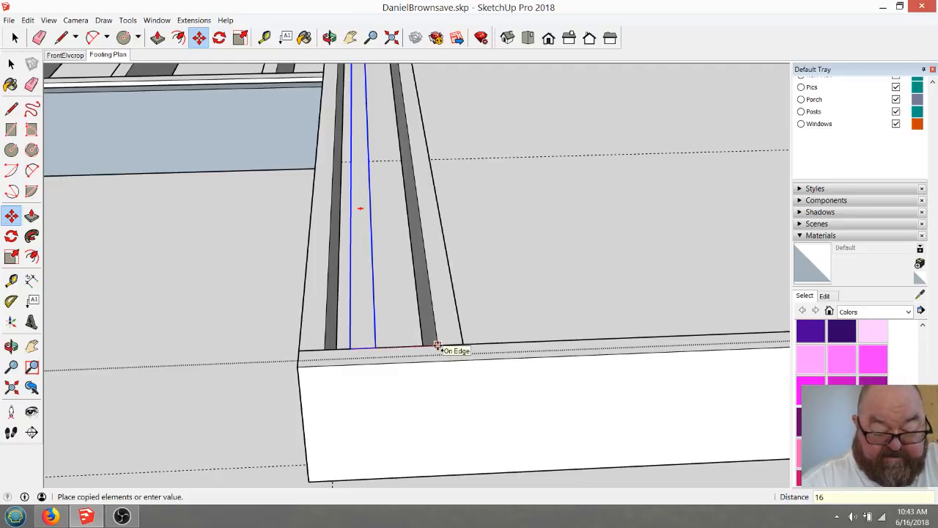
key(Return)
Repeat the 16-inch joist copy as an array of 10 across the adjoining bay.
scroll(386, 371, down, 2)
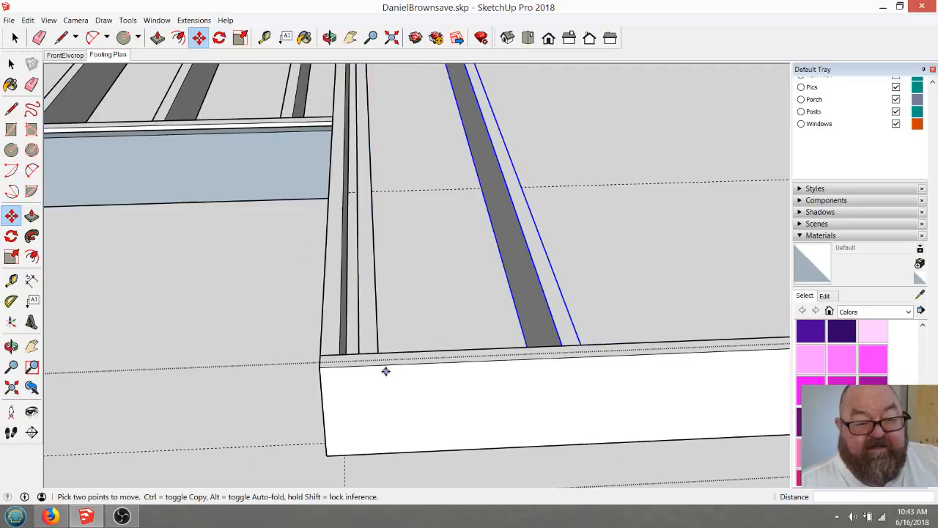
scroll(366, 371, down, 3)
scroll(358, 367, down, 3)
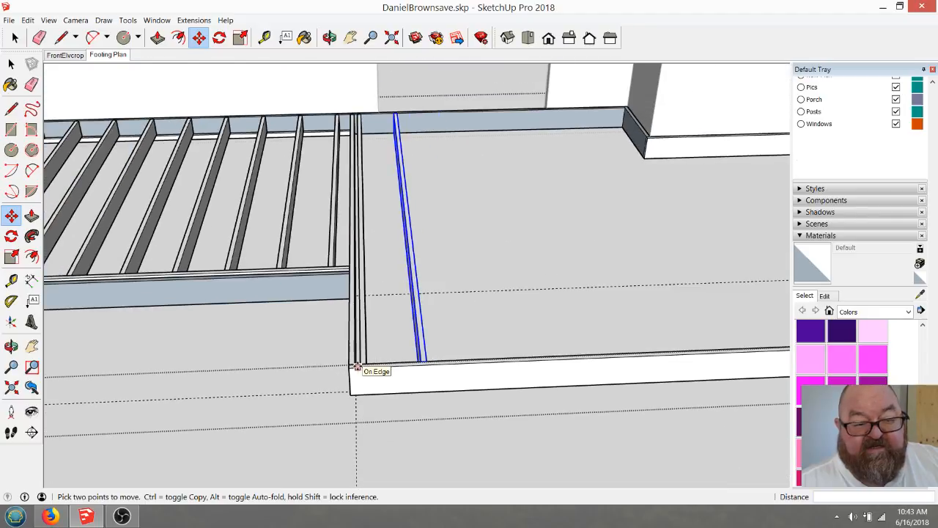
scroll(358, 367, down, 1)
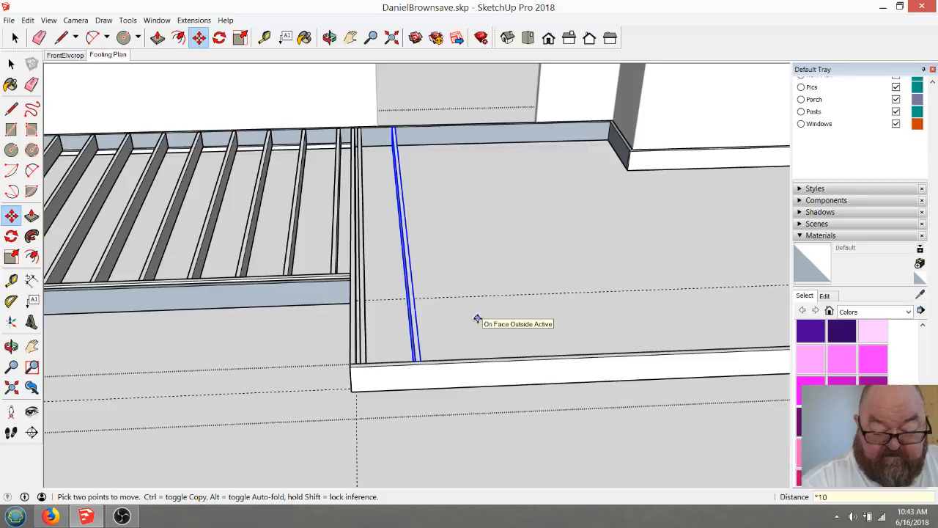
key(Return)
Delete the two outermost joist copies, keeping only the first joist past the house wall's corner.
scroll(677, 298, up, 3)
scroll(330, 180, up, 2)
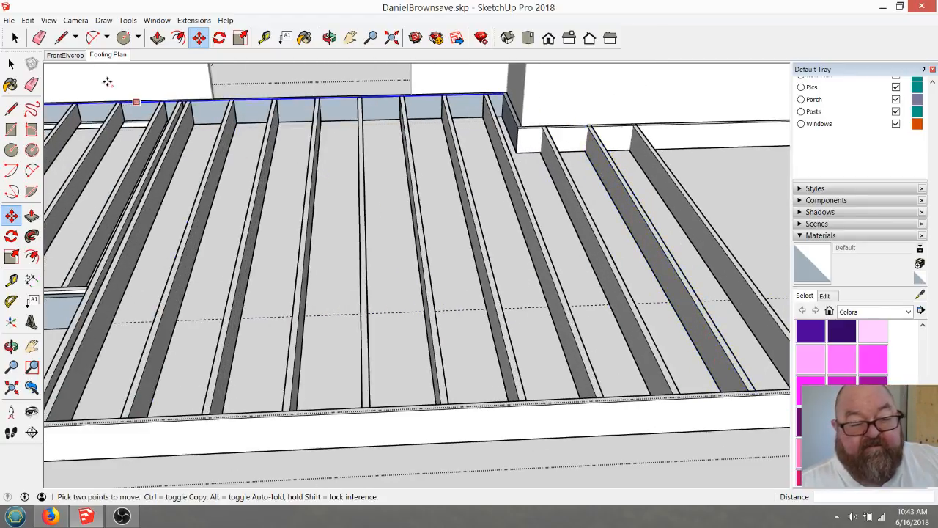
click(15, 37)
click(556, 161)
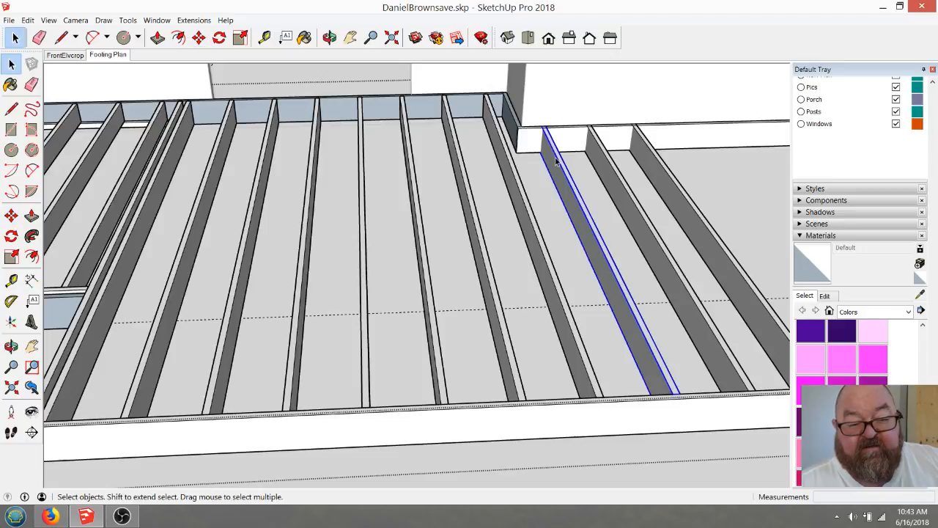
click(610, 177)
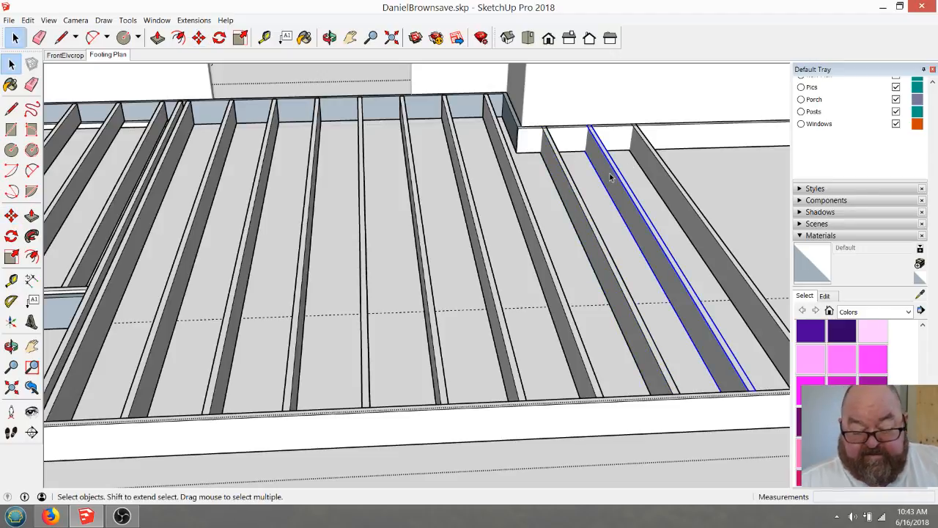
key(Delete)
click(691, 203)
key(Delete)
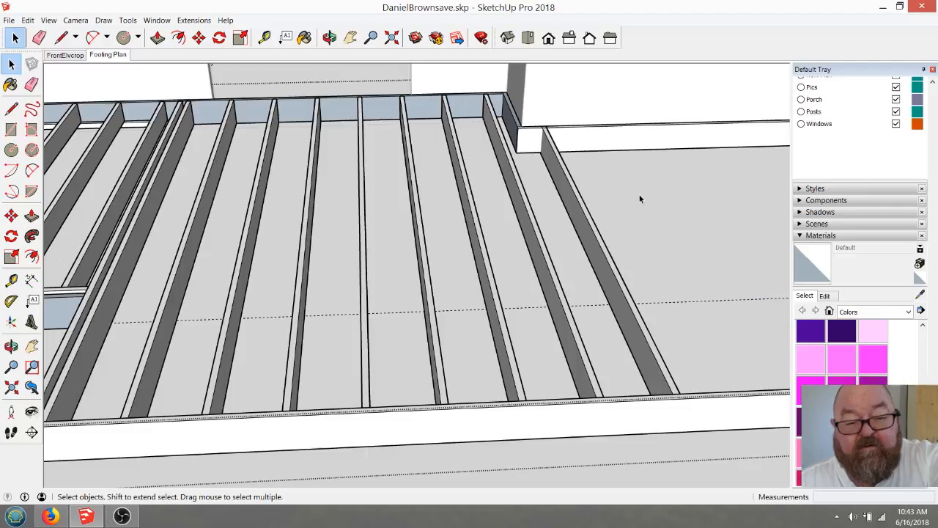
Move the last joist outward so its wall end butts against the front face of the projecting wall's beam.
click(198, 37)
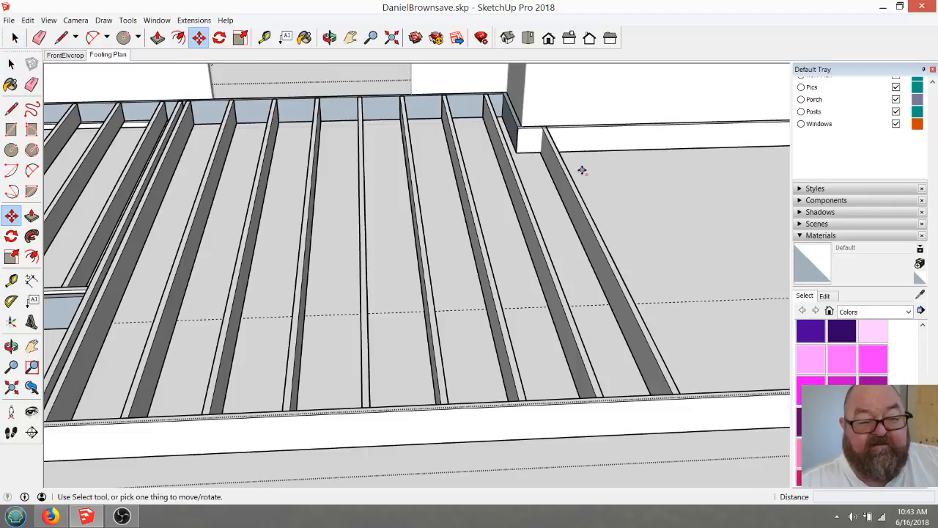
click(554, 153)
click(580, 216)
scroll(520, 103, up, 3)
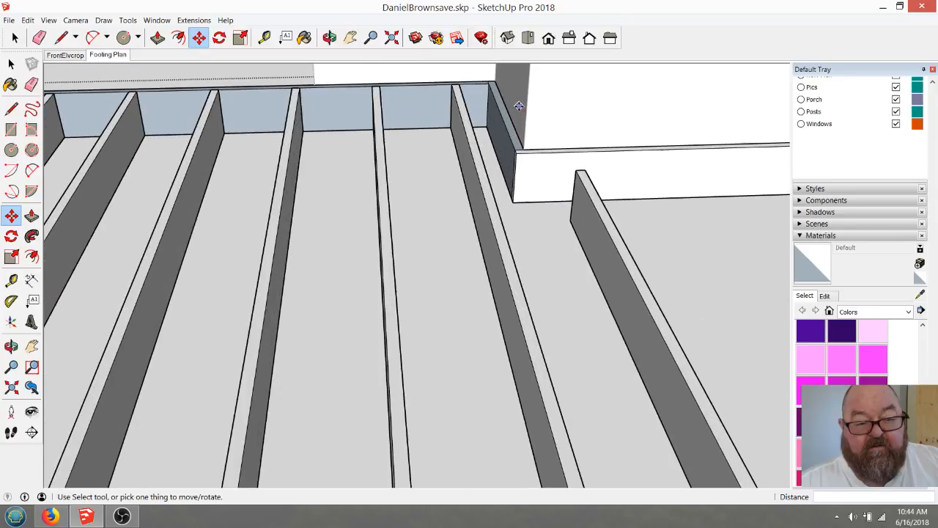
click(573, 170)
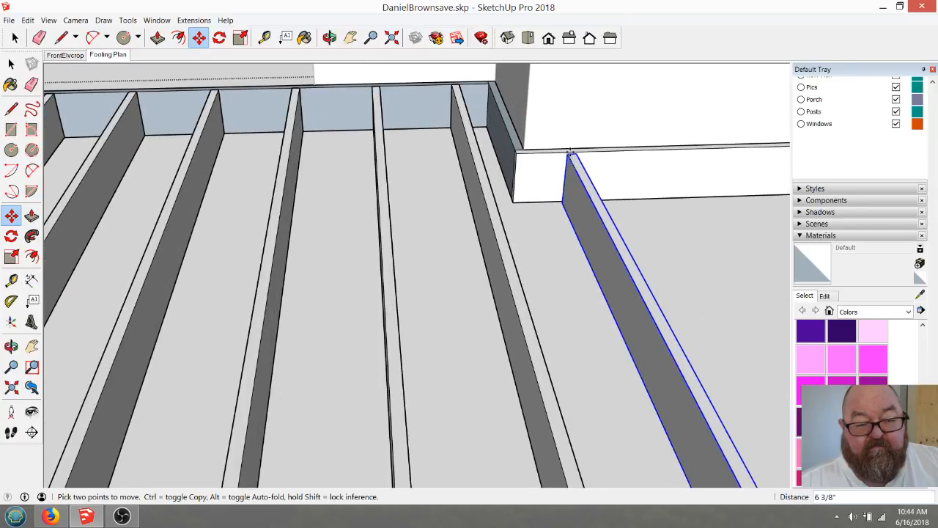
click(566, 152)
scroll(525, 152, down, 5)
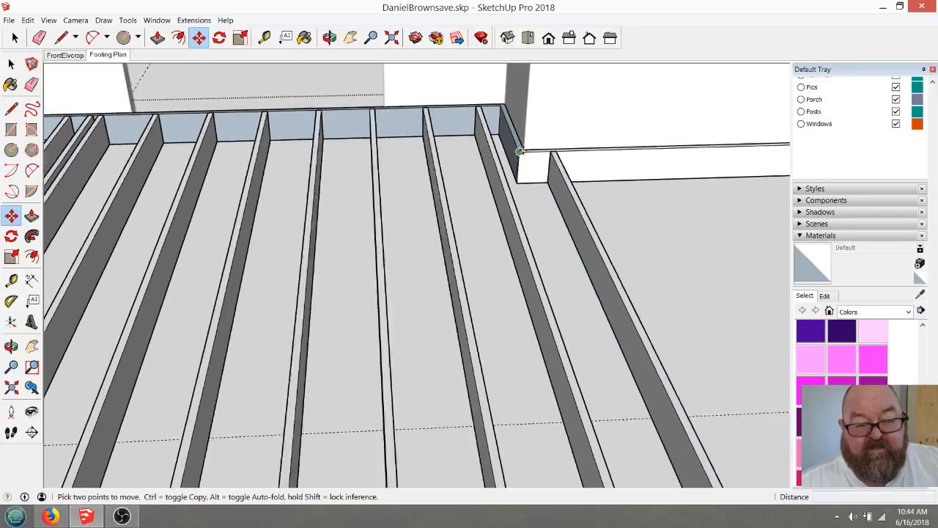
Shorten the moved joist with Push/Pull by about 2' 10" so its overhanging end stops at the front beam.
scroll(619, 334, up, 2)
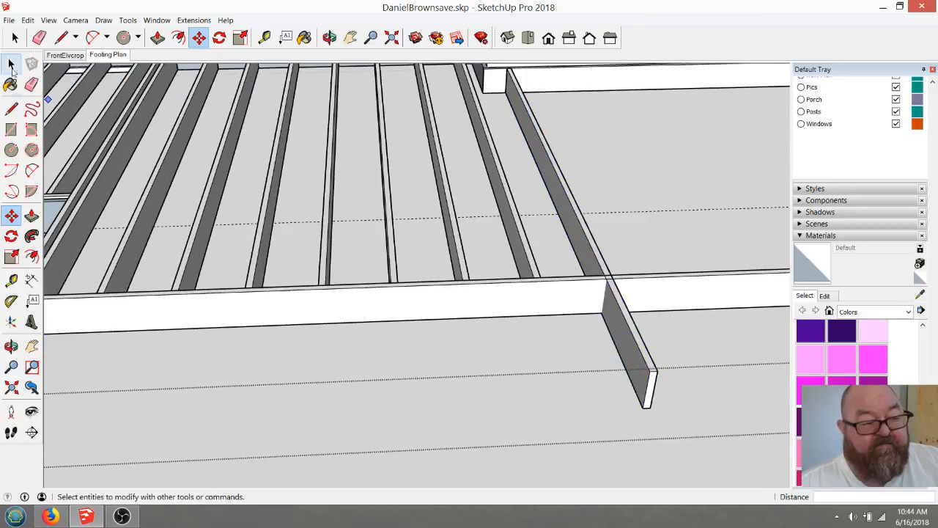
click(15, 37)
double_click(615, 336)
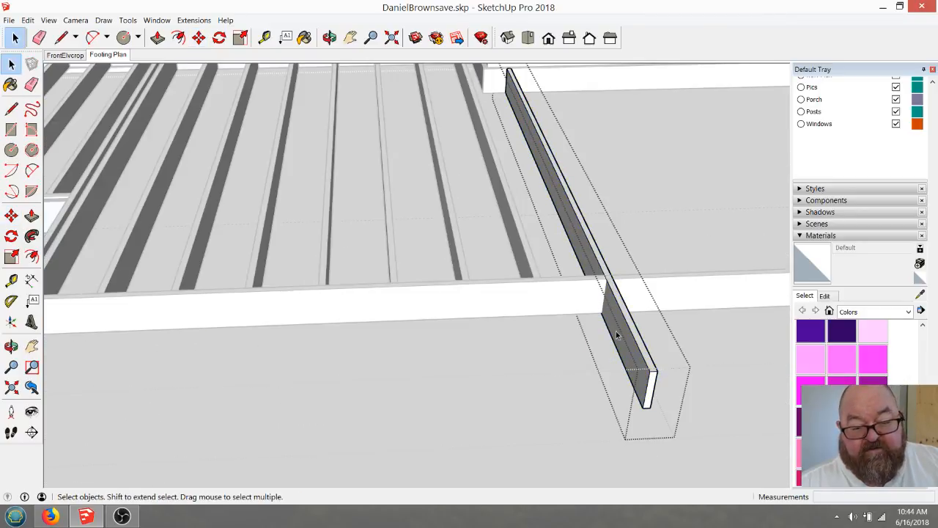
click(157, 37)
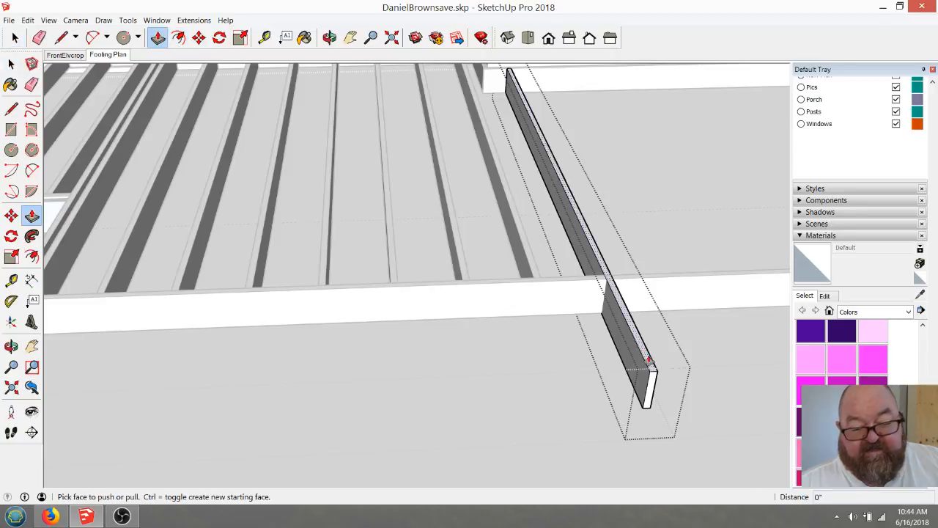
drag(652, 377, 613, 277)
middle_drag(613, 295, 366, 67)
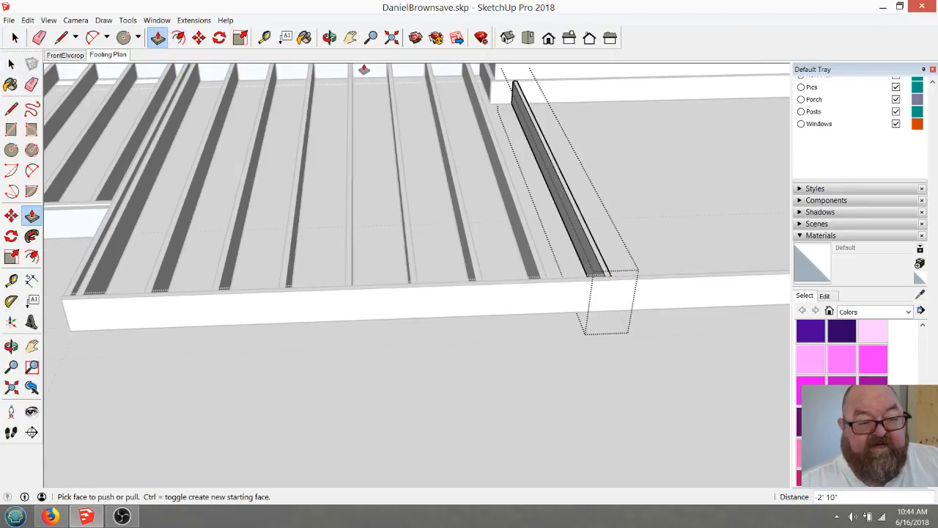
click(330, 37)
drag(344, 88, 149, 96)
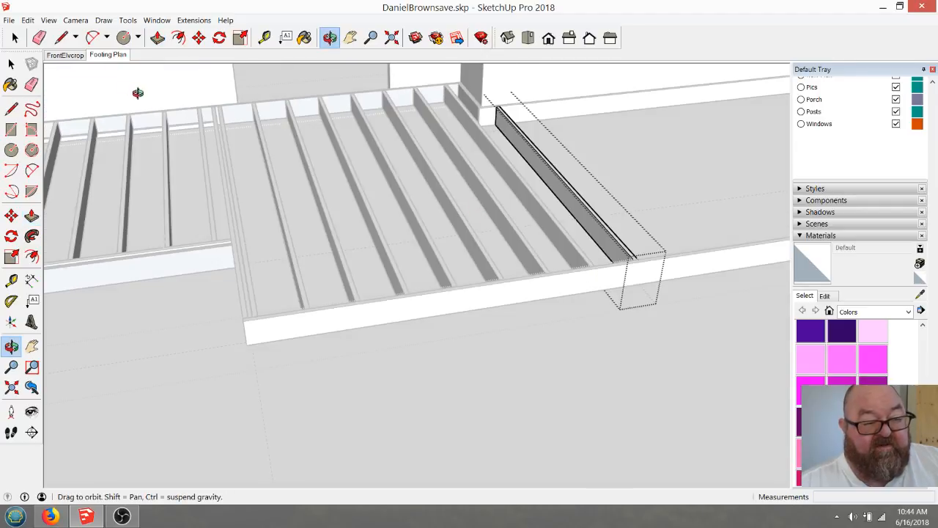
click(16, 37)
Review the joist layout in both bays and the junction between them from several angles.
scroll(499, 333, down, 3)
scroll(364, 290, up, 5)
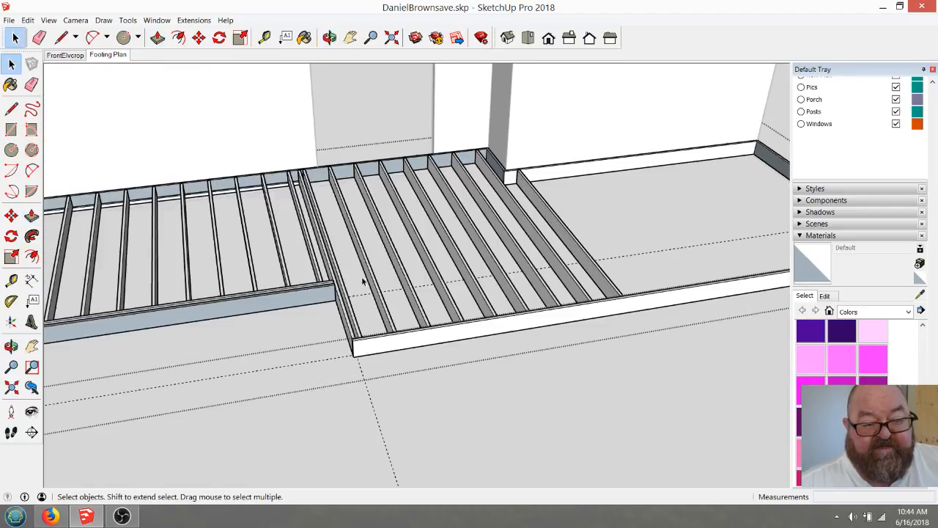
scroll(361, 160, up, 4)
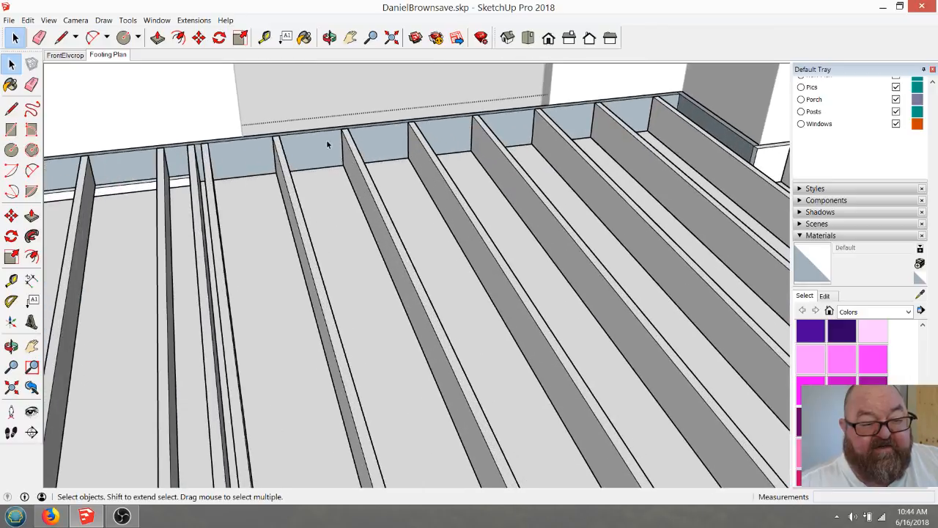
click(330, 37)
drag(425, 121, 509, 117)
scroll(509, 117, down, 4)
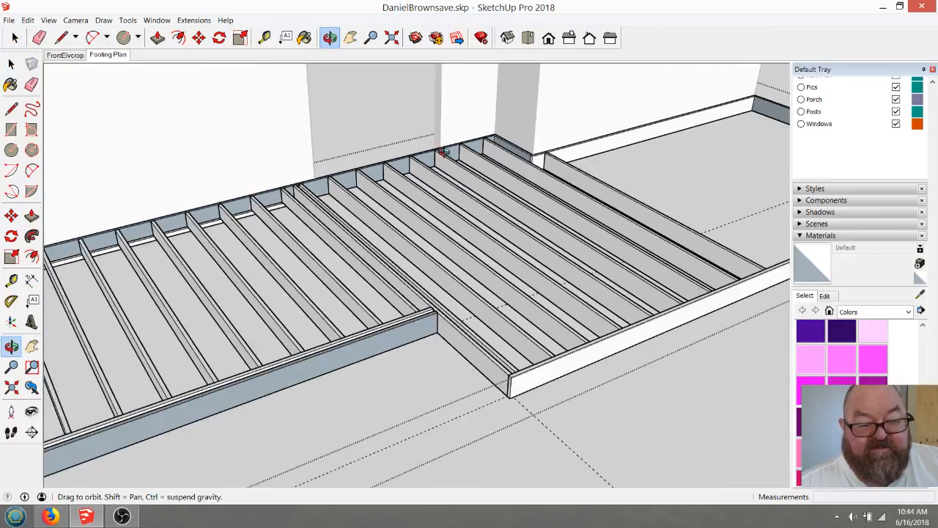
drag(352, 247, 333, 253)
scroll(442, 285, down, 10)
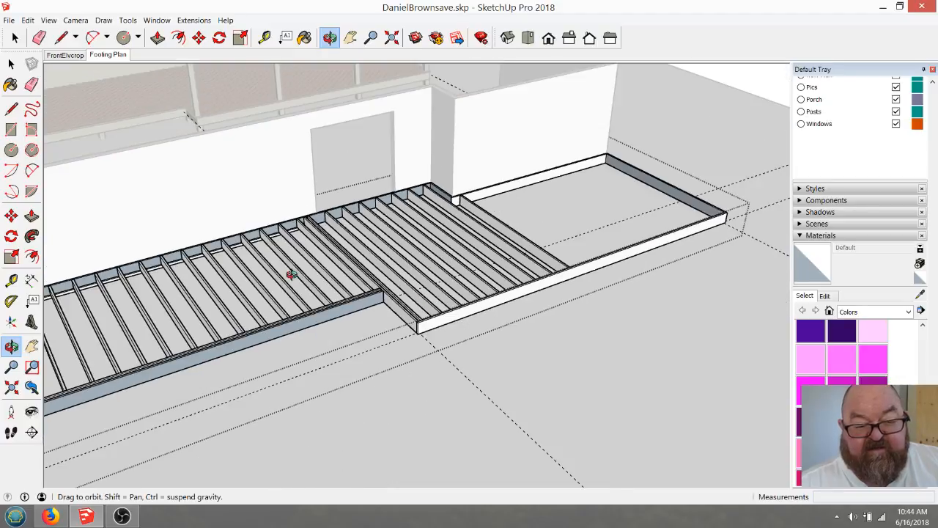
scroll(357, 188, up, 5)
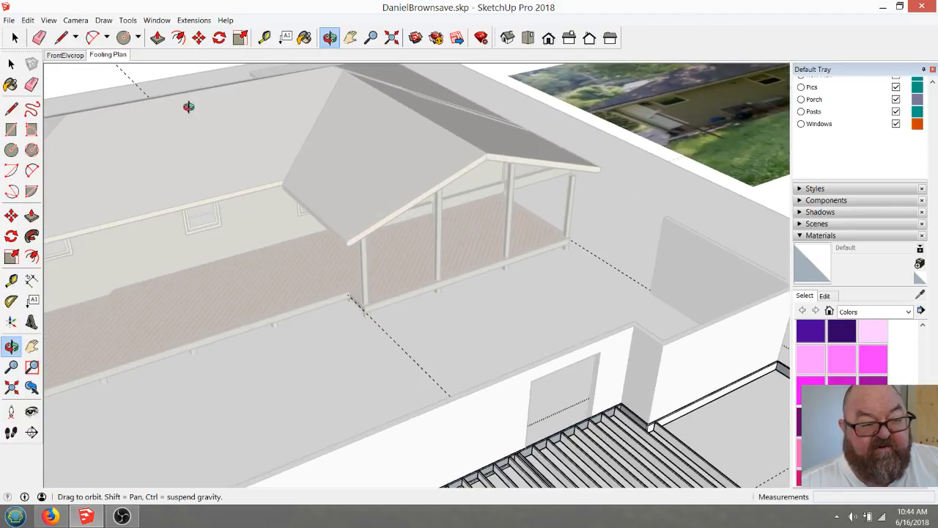
Close the open floor-frame group and compare the finished porch model with the joist framing in front of it.
click(11, 64)
click(645, 196)
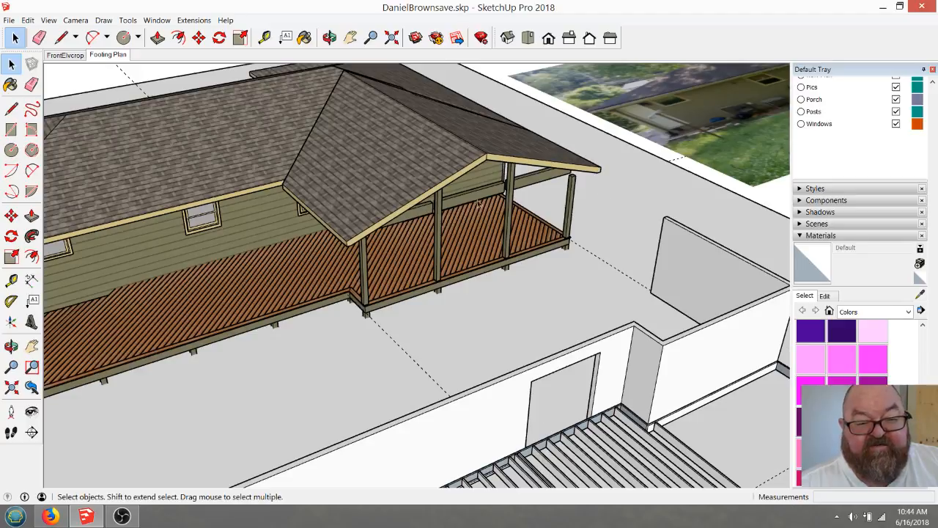
scroll(400, 183, up, 3)
click(330, 38)
drag(367, 183, 414, 214)
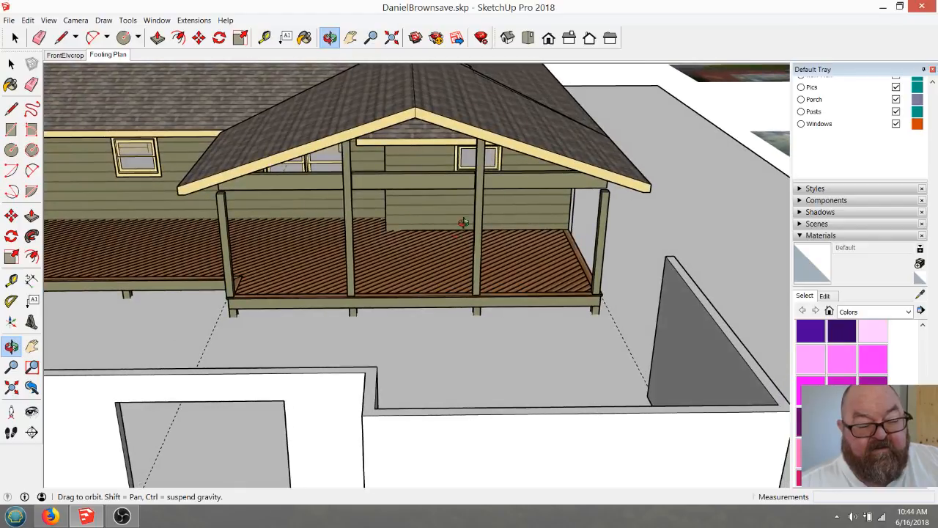
drag(394, 228, 437, 386)
scroll(438, 386, up, 10)
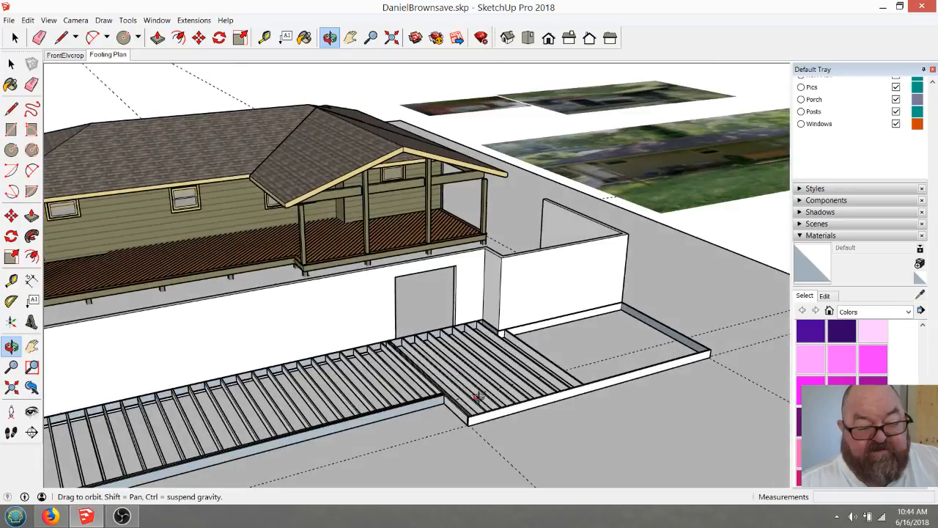
scroll(331, 253, down, 4)
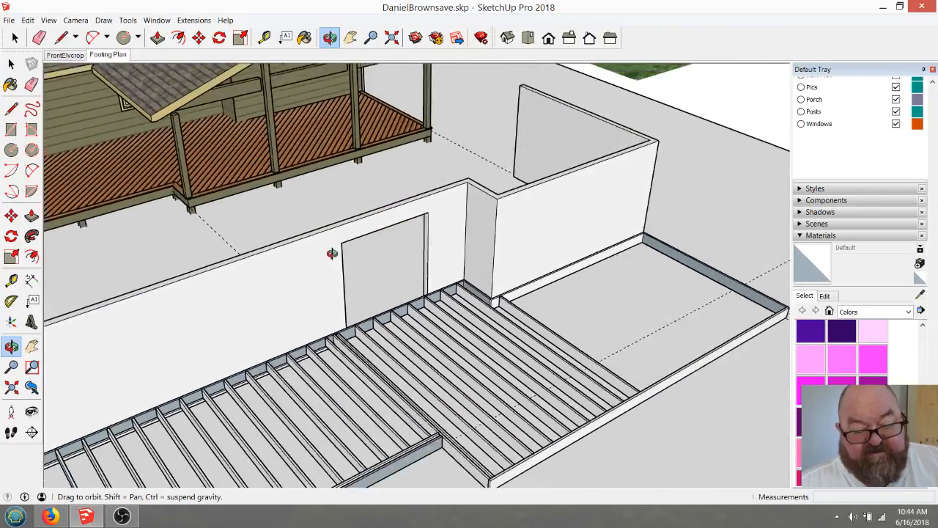
scroll(533, 431, up, 6)
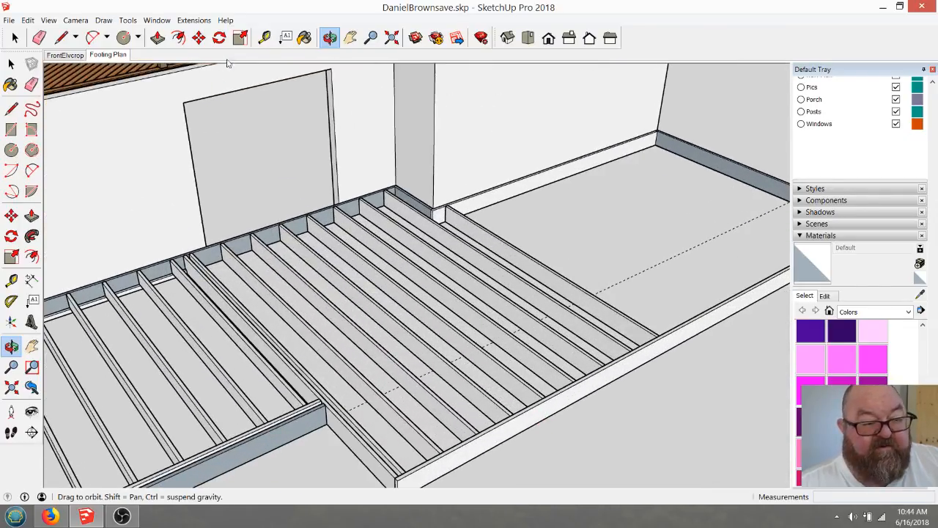
Measure the length of a joist from the front beam to the wall-side beam in the deeper bay.
click(264, 37)
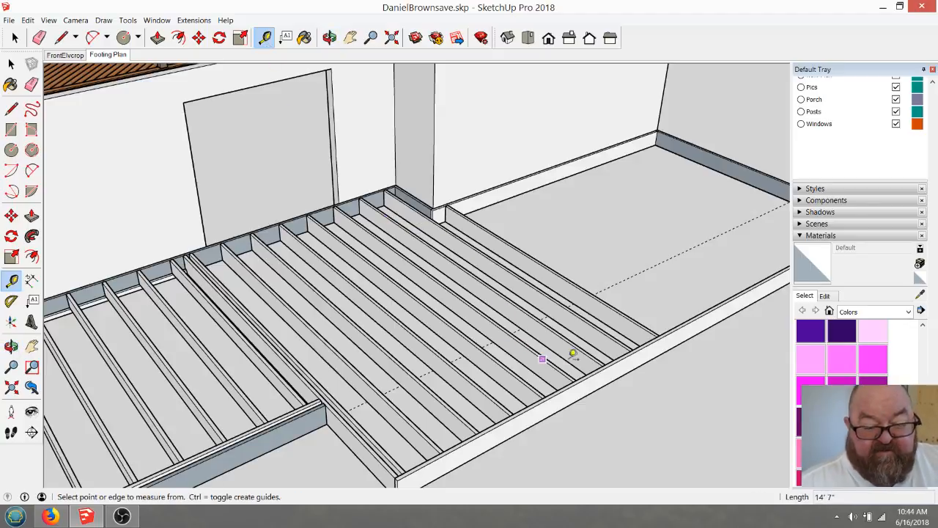
click(603, 365)
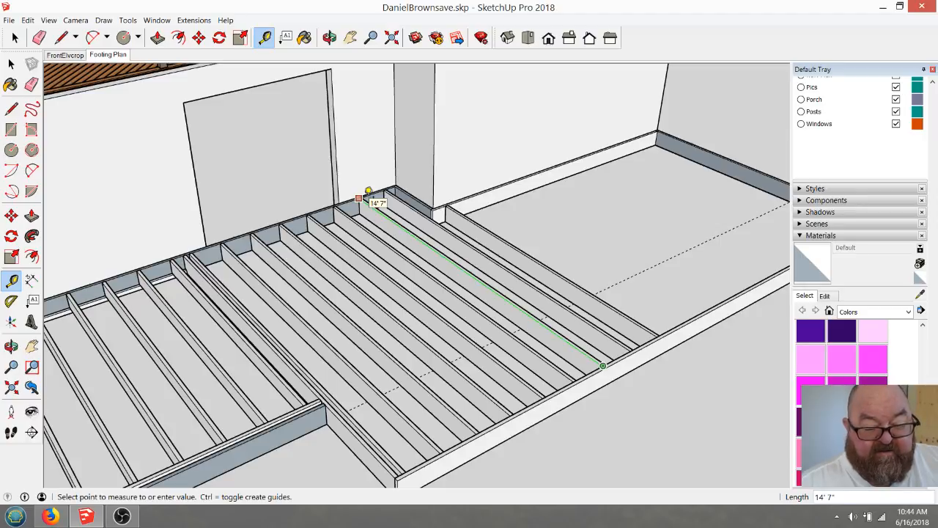
click(368, 191)
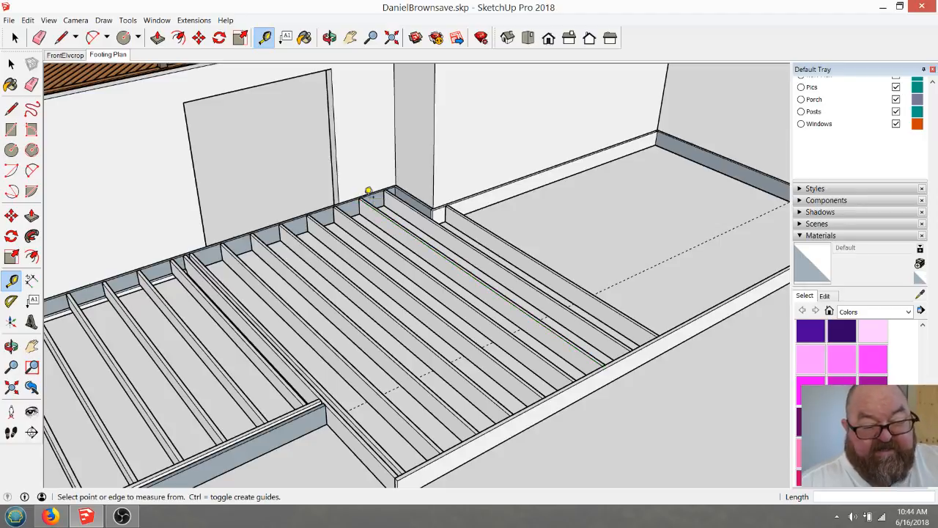
middle_drag(457, 245, 427, 450)
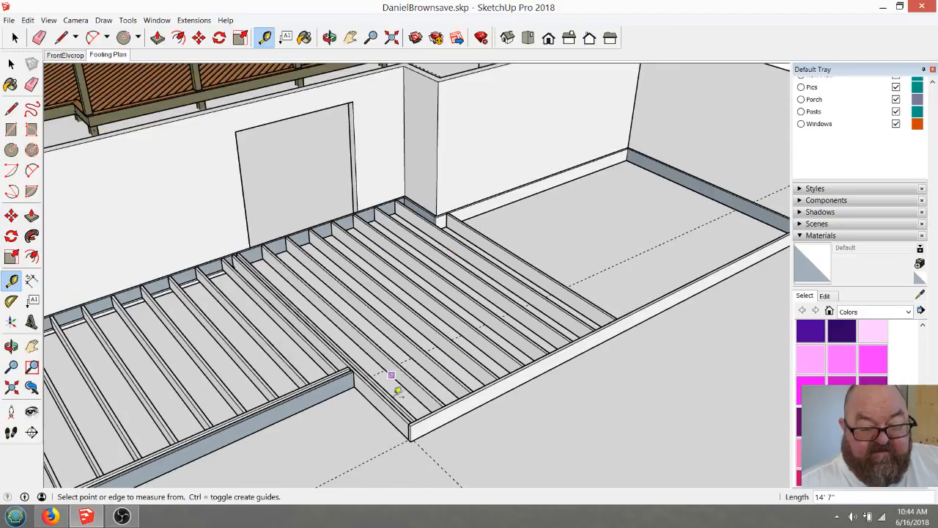
scroll(420, 425, up, 3)
scroll(407, 412, up, 2)
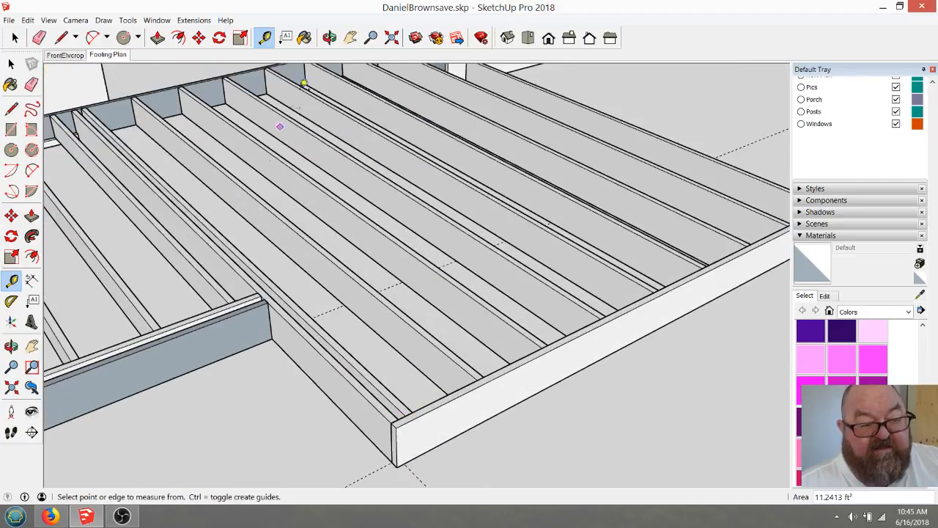
Open the floor-frame group and select the geometry of the front beam along the deeper bay.
click(329, 38)
drag(184, 215, 385, 291)
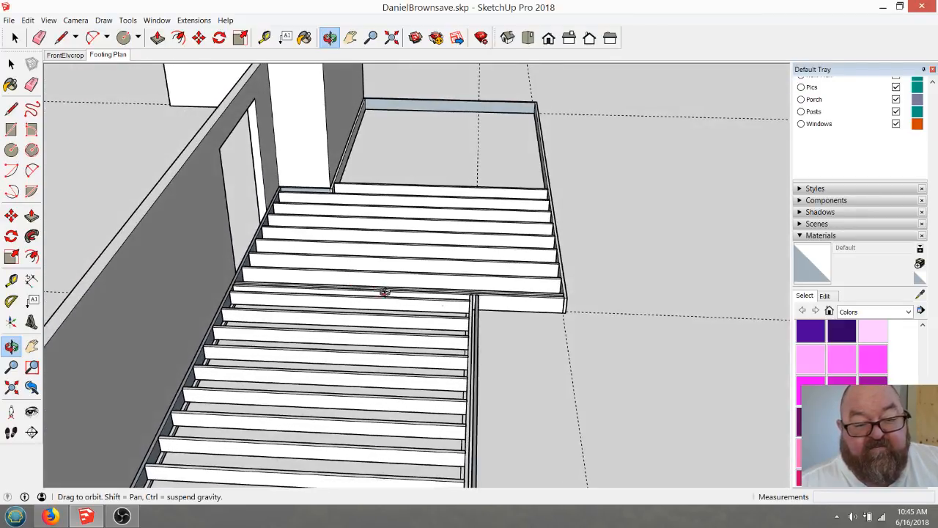
drag(500, 280, 471, 293)
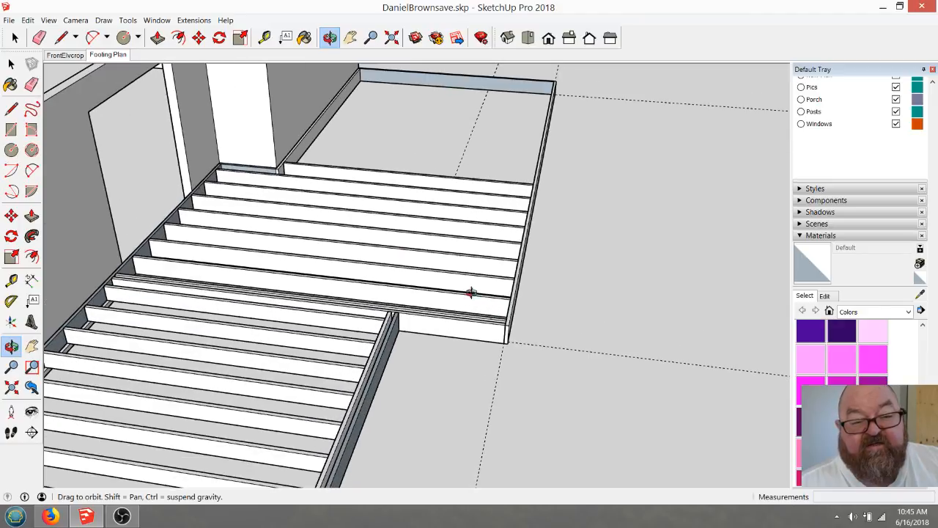
key(space)
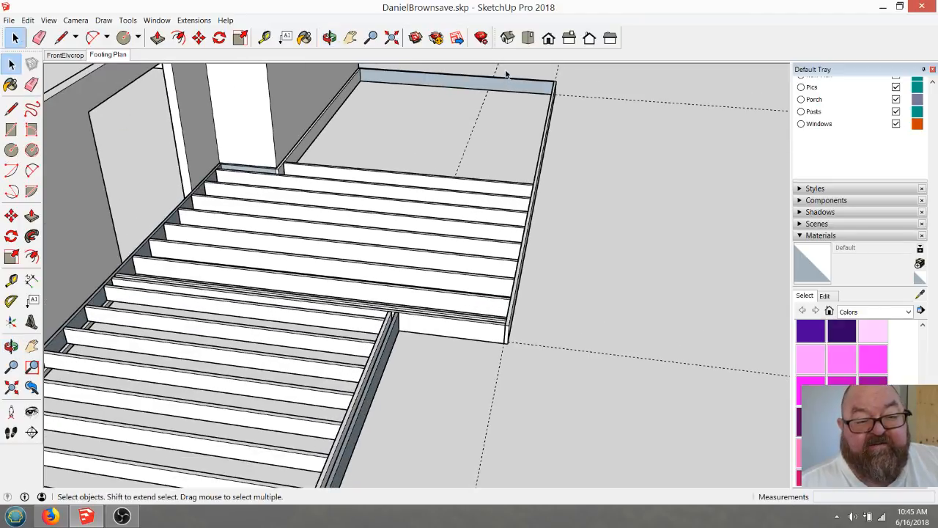
drag(500, 68, 606, 376)
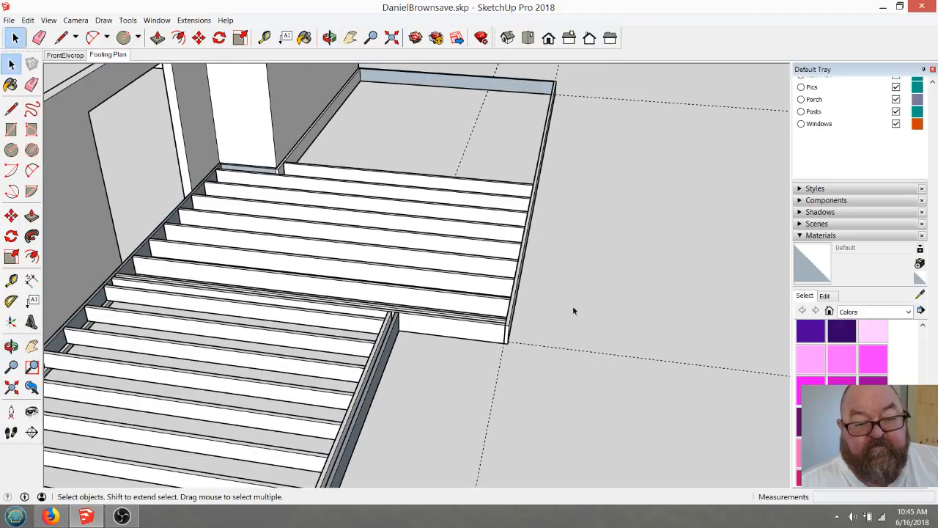
double_click(540, 169)
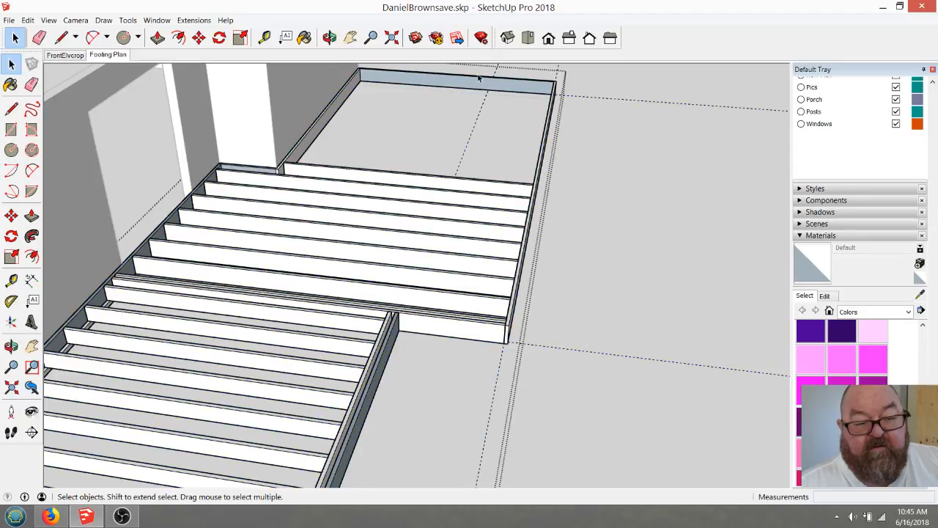
drag(474, 75, 575, 361)
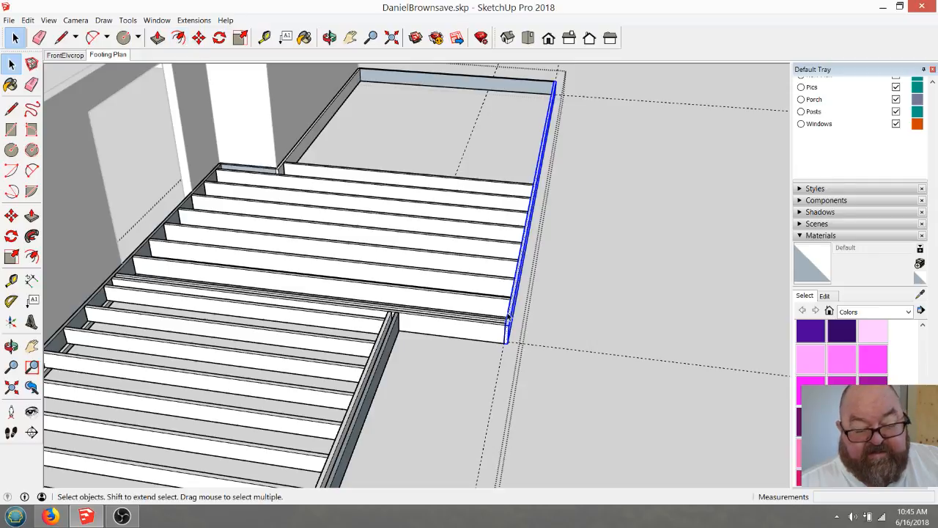
click(199, 38)
click(534, 344)
key(ctrl)
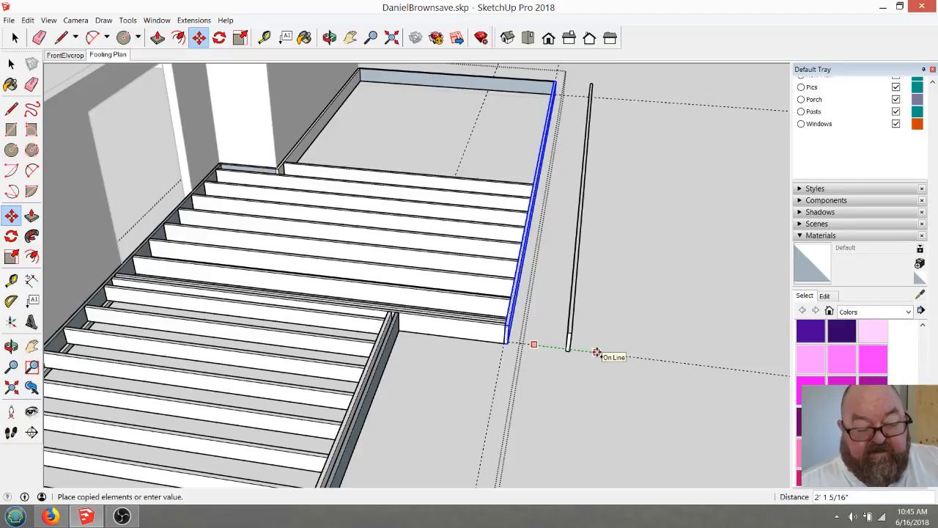
key(Escape)
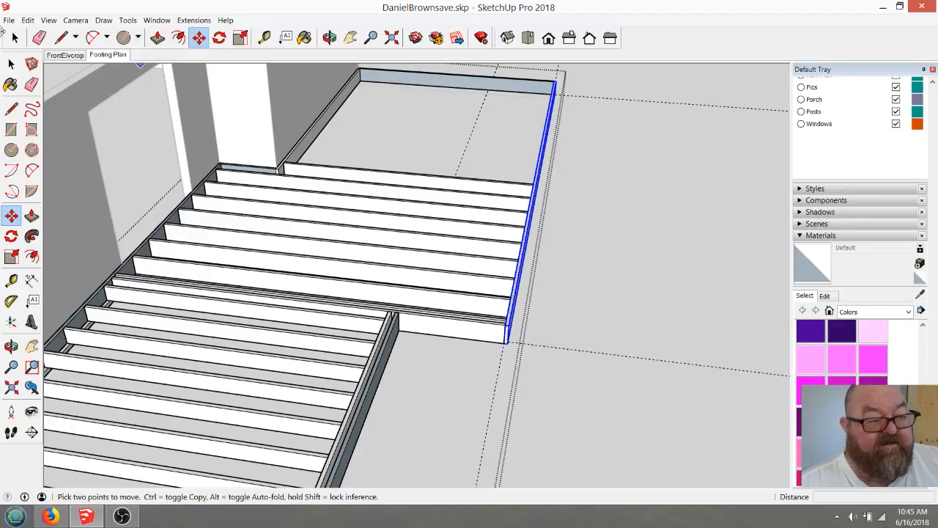
Make the selected front beam of the deeper bay its own group.
click(15, 38)
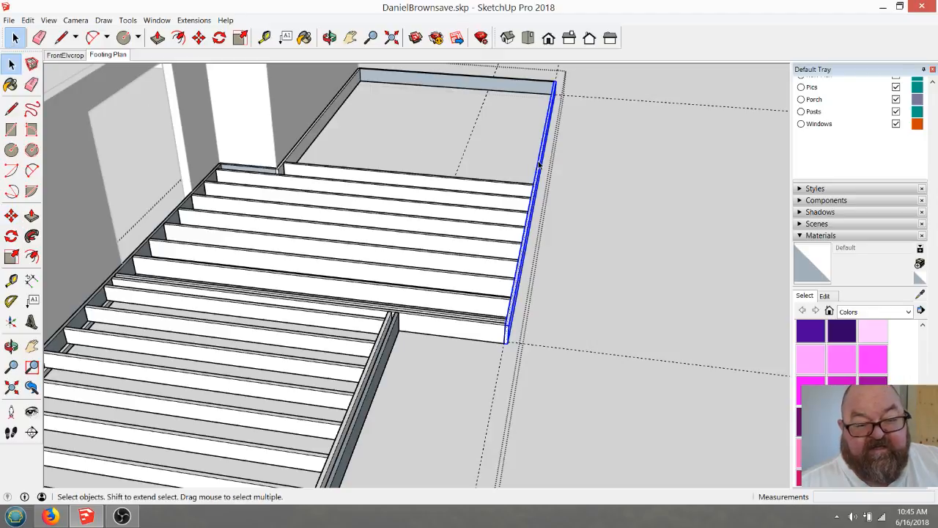
right_click(539, 165)
click(579, 254)
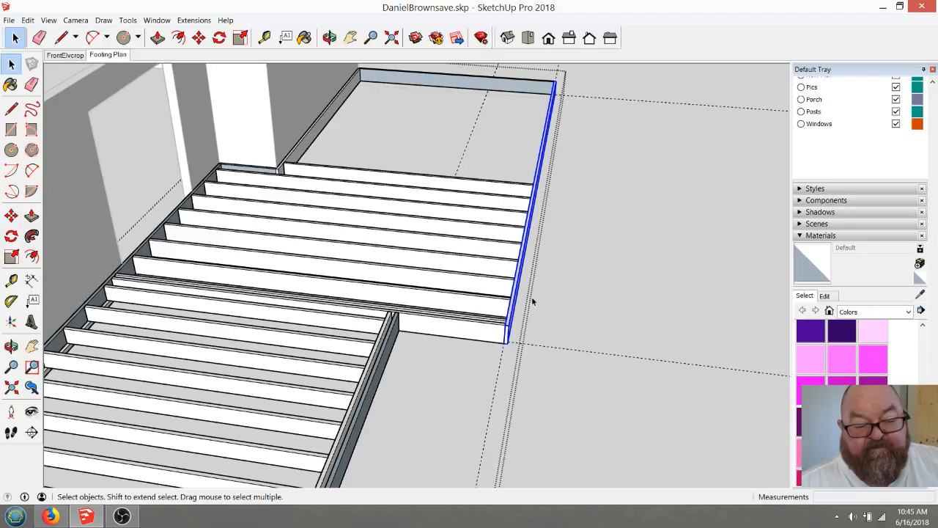
Copy the front beam group inward so the copy sits flush against the original's inner face.
scroll(513, 322, up, 6)
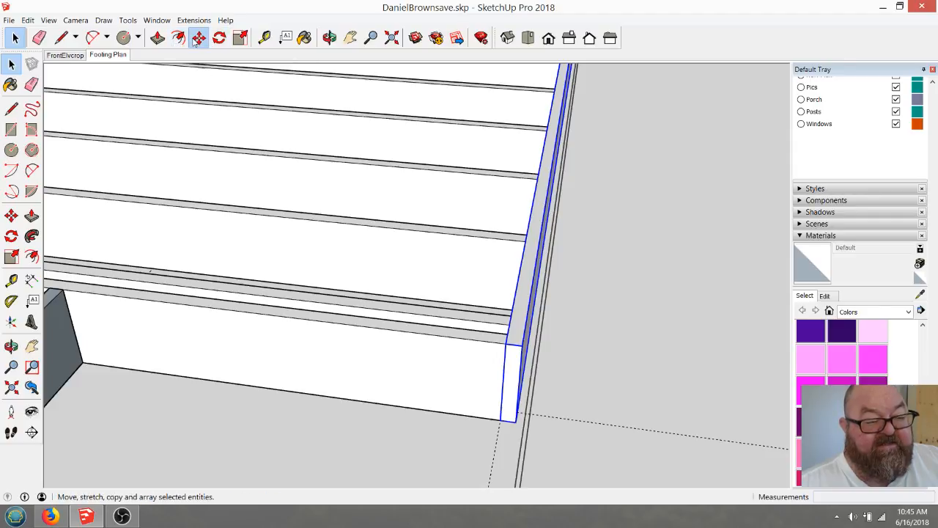
click(197, 38)
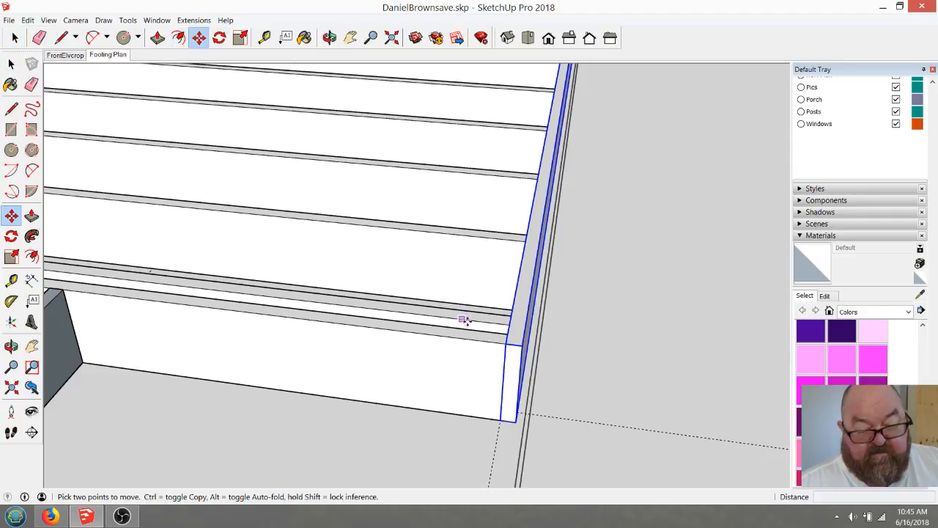
click(521, 344)
key(ctrl)
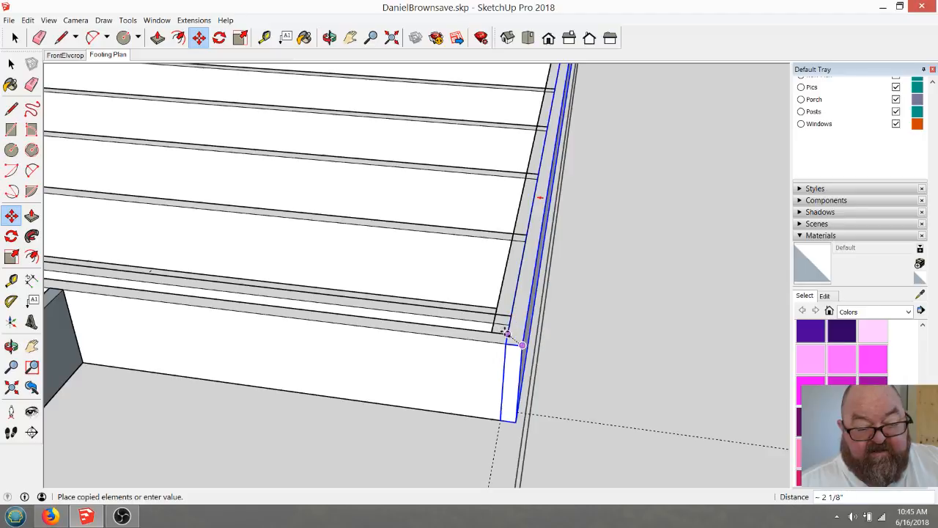
click(508, 334)
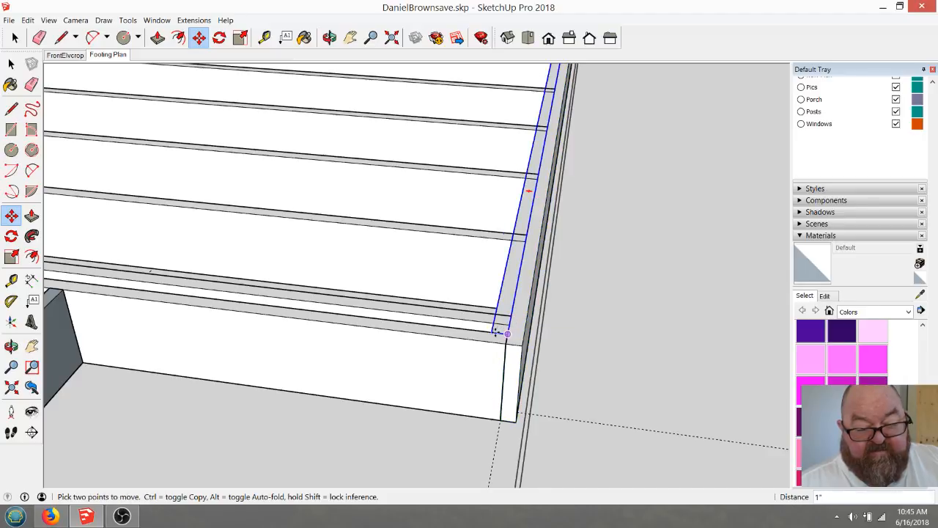
Move the copied beam another 1.5 inches inward, away from the original front beam.
click(507, 334)
click(493, 334)
text(1.)
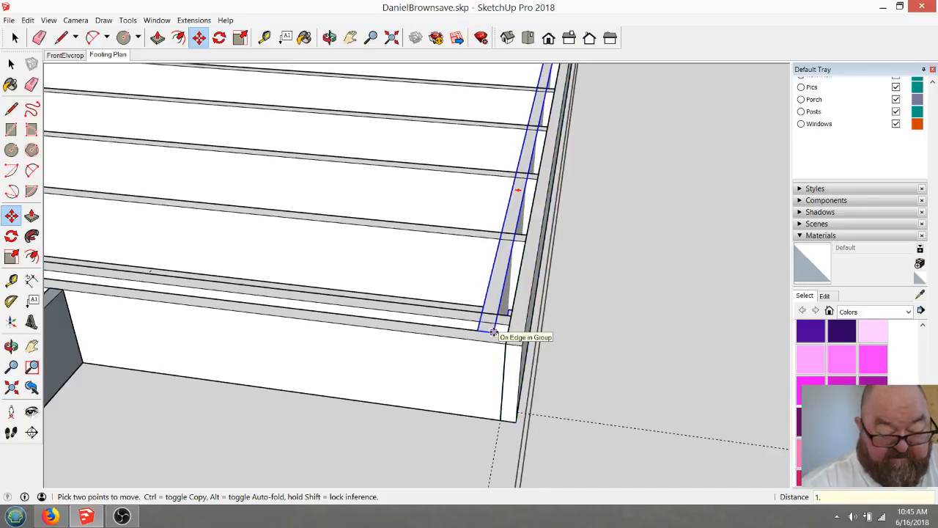
text(5)
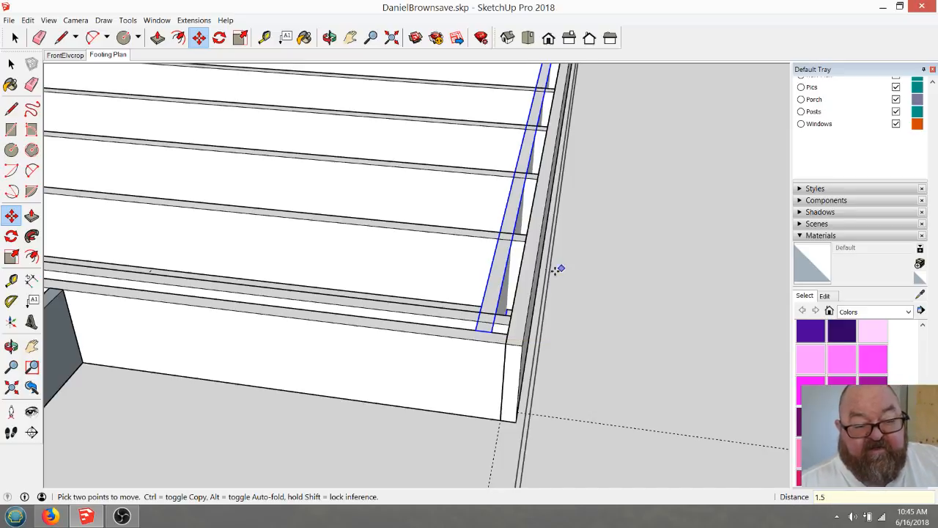
scroll(543, 271, up, 3)
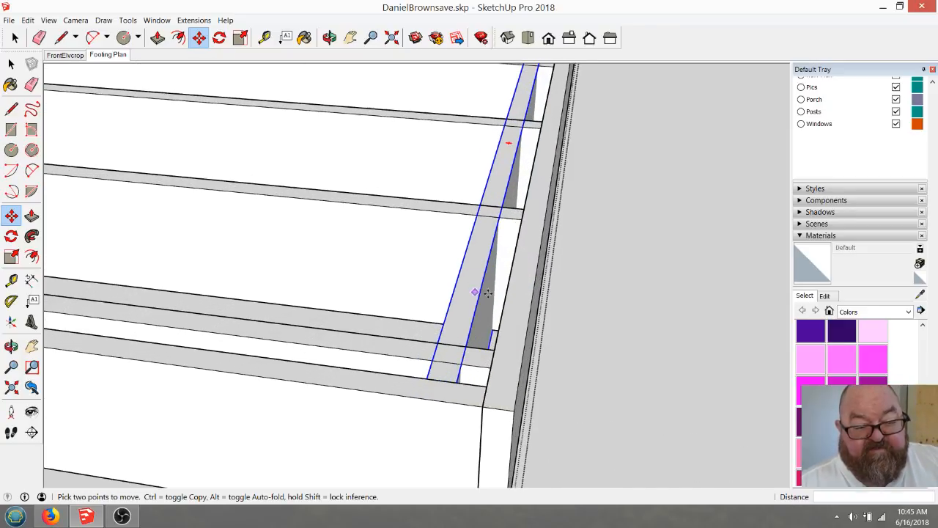
scroll(415, 403, down, 4)
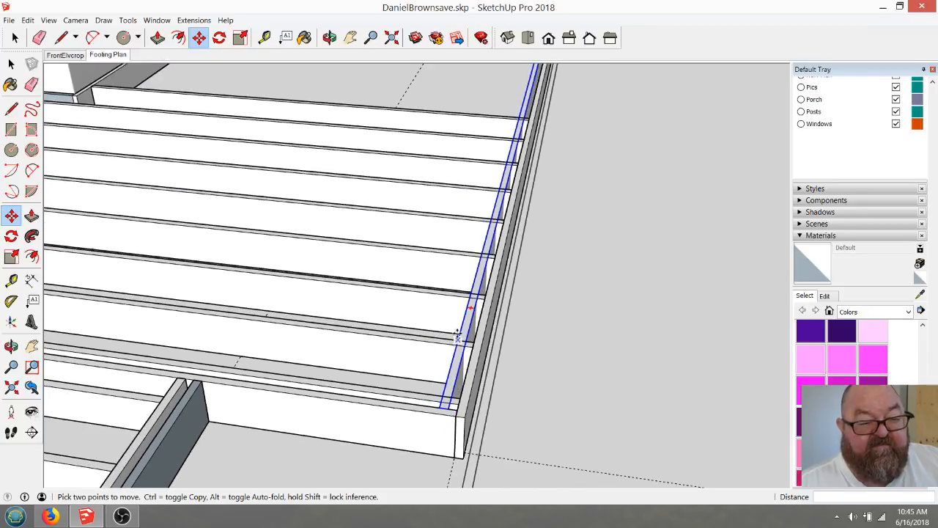
Delete the six intermediate joists of the deeper bay, keeping the far joist and the ones nearest the junction with the shallower bay.
scroll(446, 353, up, 3)
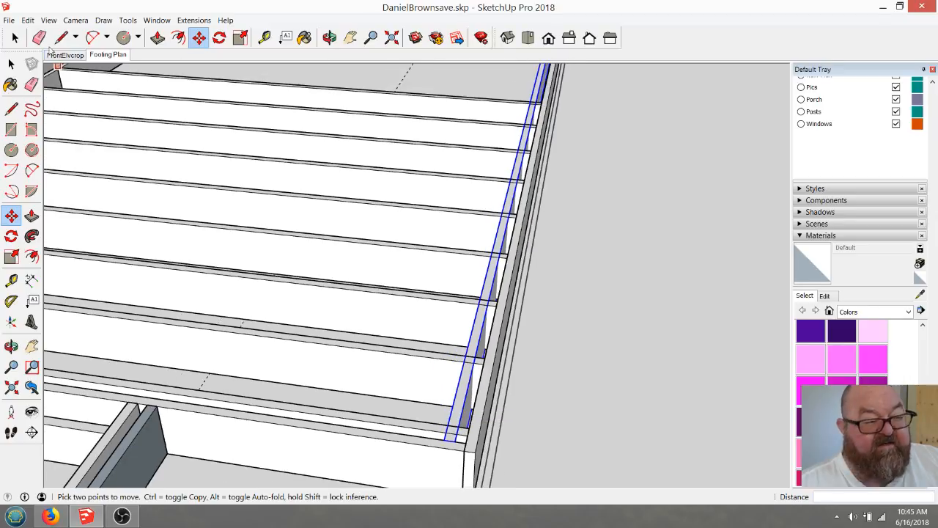
click(14, 37)
click(255, 115)
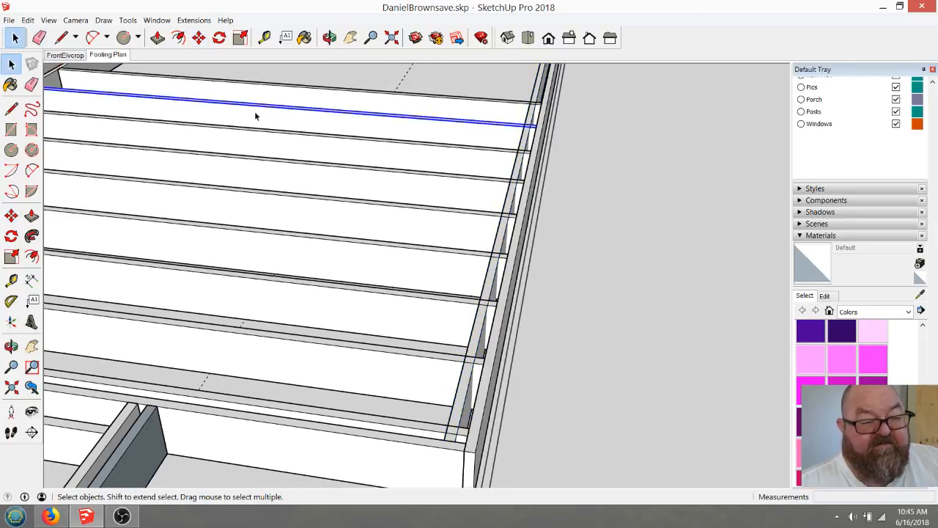
click(280, 139)
click(370, 160)
key(Delete)
click(382, 194)
key(Delete)
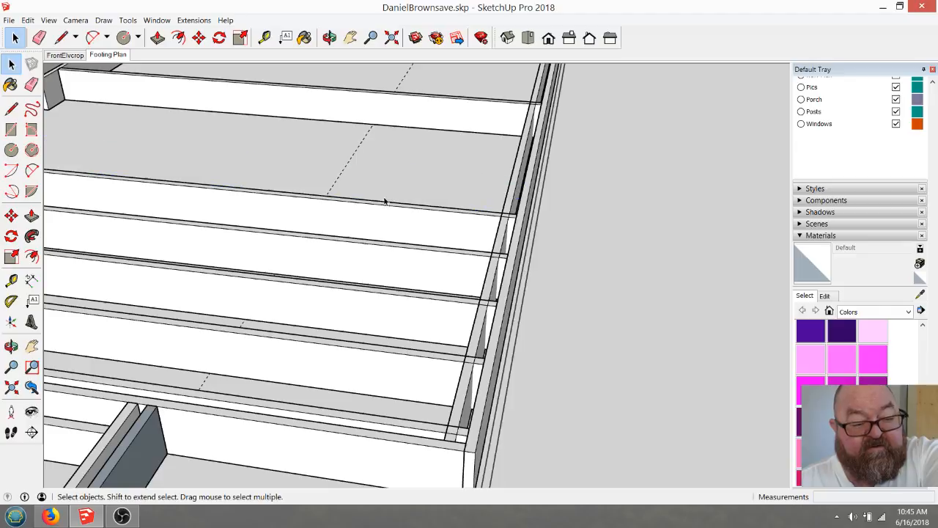
click(391, 217)
key(Delete)
click(393, 255)
key(Delete)
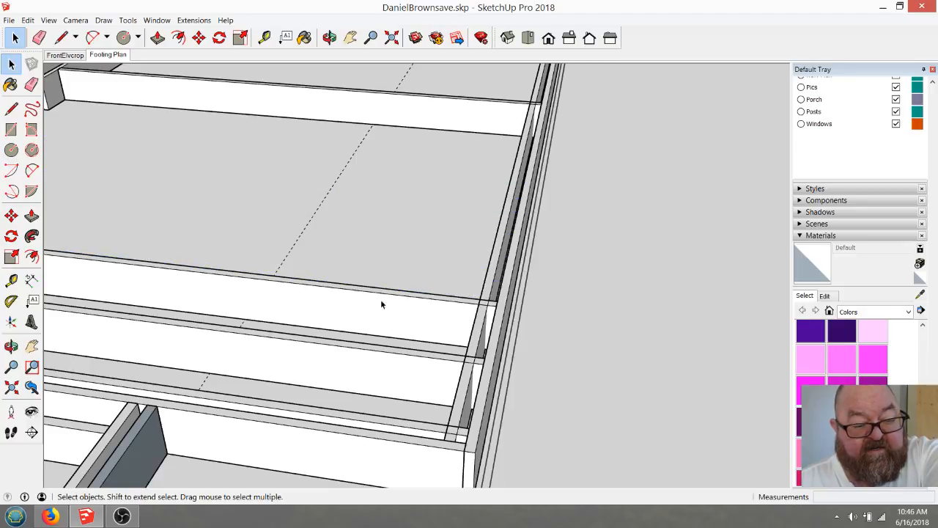
click(383, 295)
key(Delete)
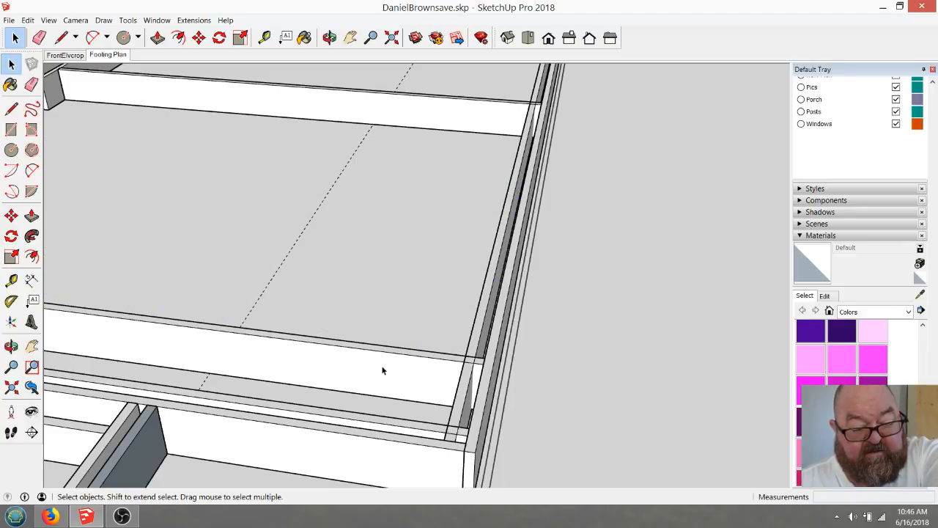
Shorten the joist beside the deeper bay's end joist by 3 inches with Push/Pull, ending it at the inner beam's inside face.
scroll(427, 465, up, 3)
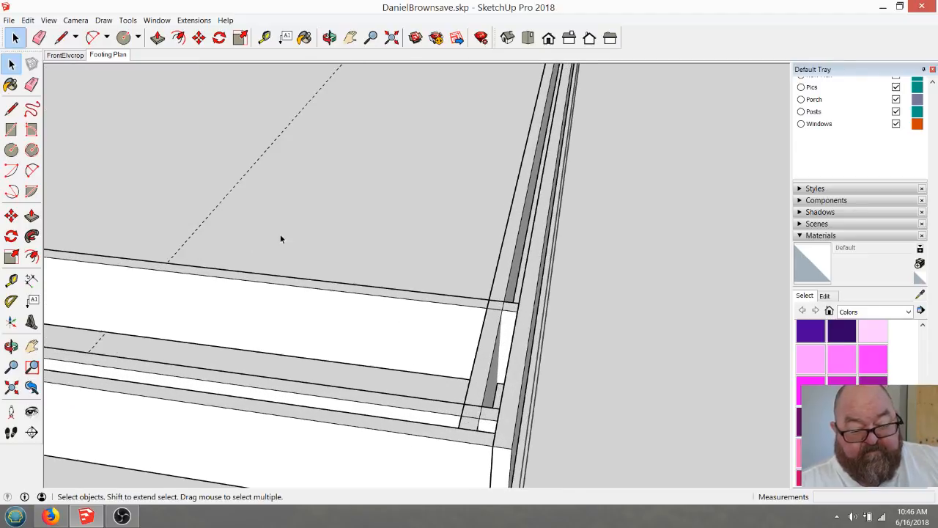
scroll(280, 234, down, 4)
scroll(398, 407, up, 4)
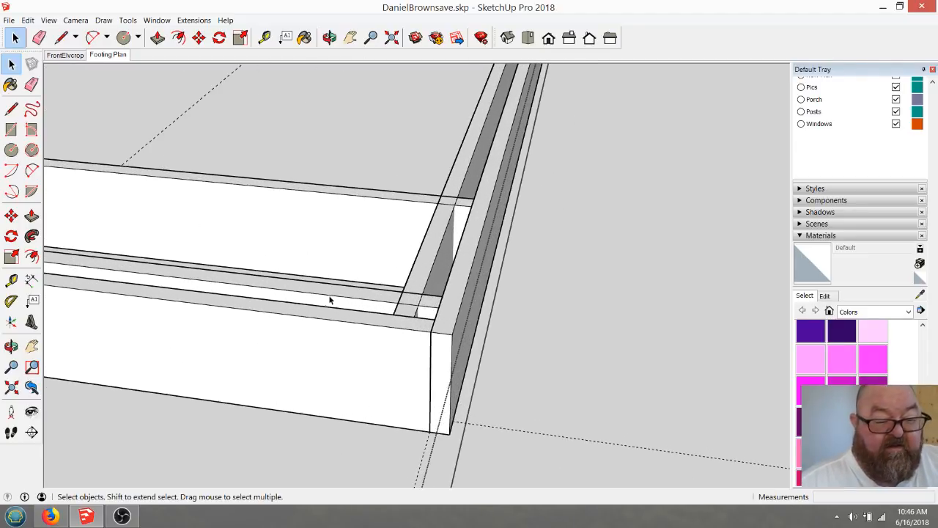
double_click(333, 297)
double_click(337, 297)
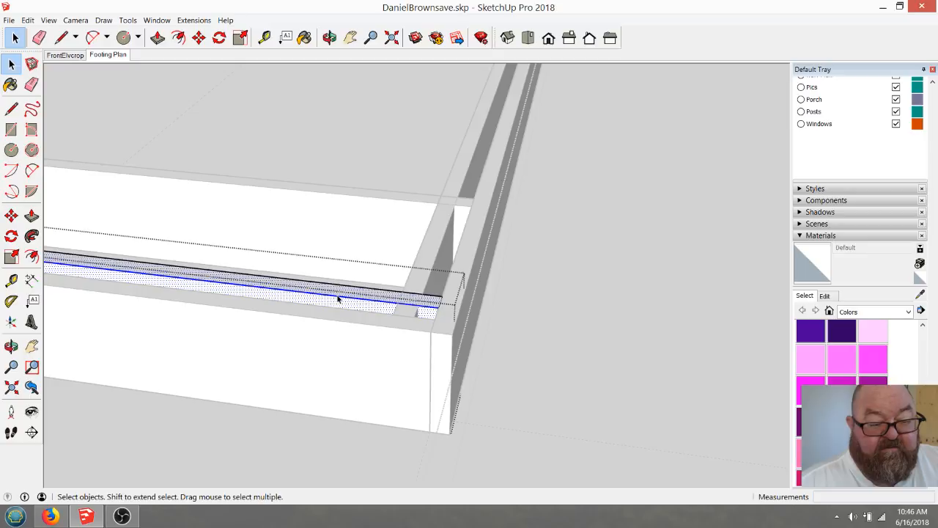
click(329, 37)
drag(349, 291, 395, 310)
key(space)
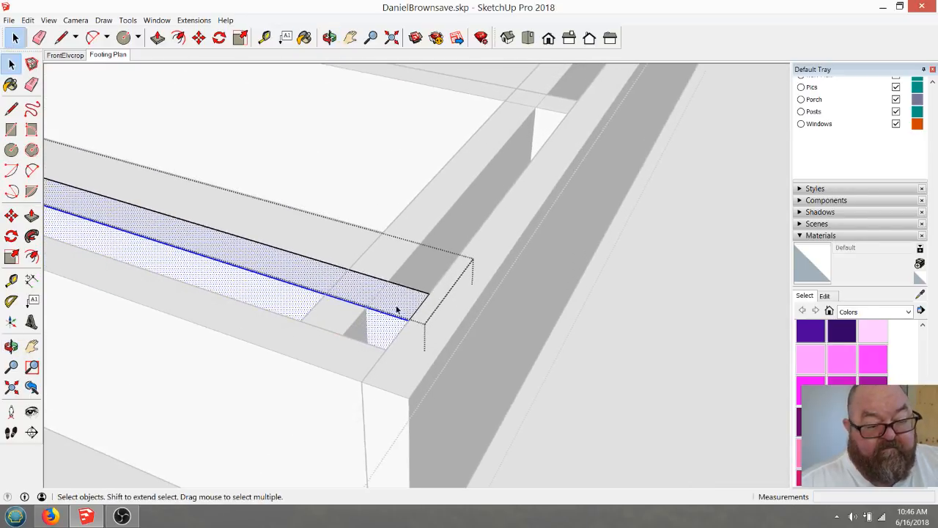
key(Escape)
click(157, 37)
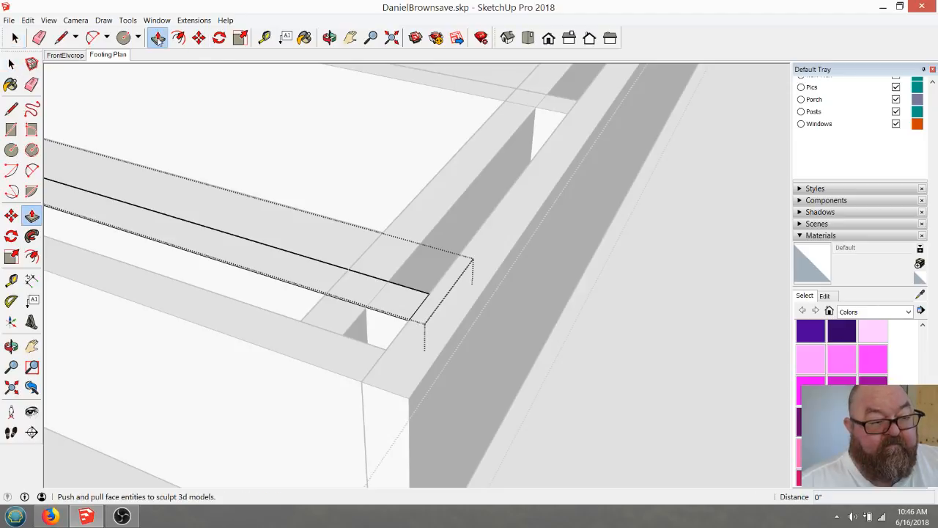
click(414, 319)
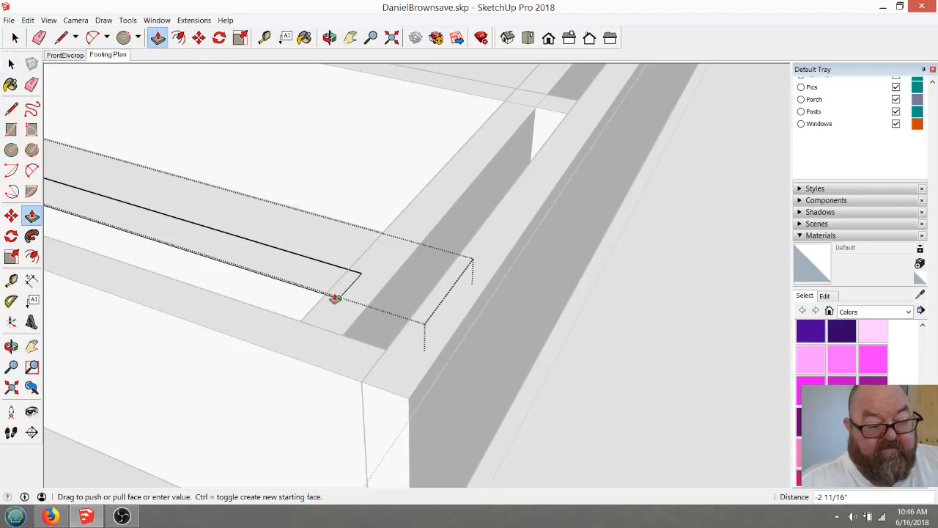
click(327, 297)
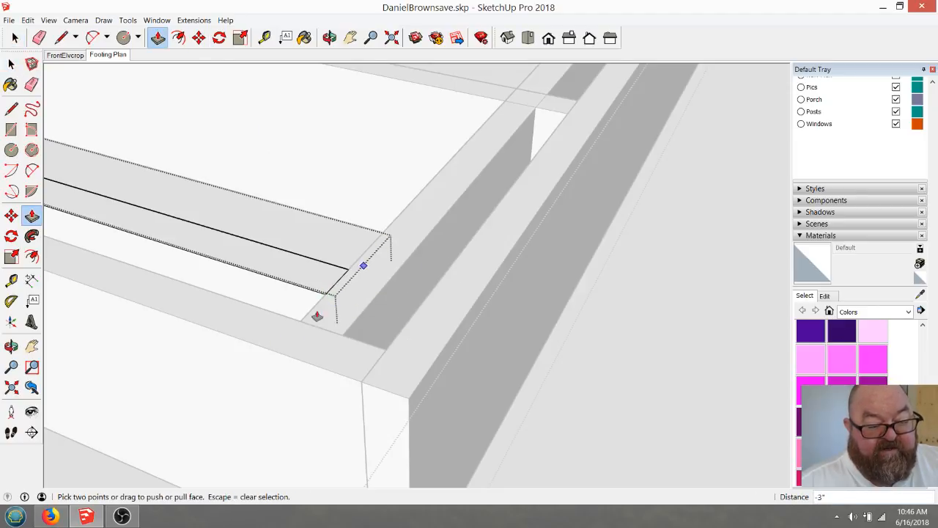
scroll(356, 308, down, 2)
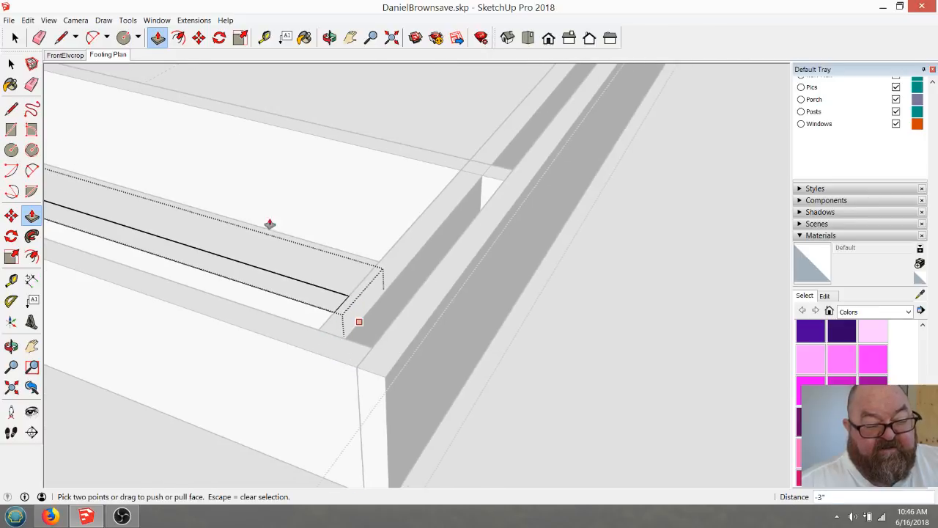
key(space)
Push/Pull the front end of the next full joist back 3 inches to the inside face of the inner beam.
scroll(484, 283, up, 1)
scroll(396, 173, up, 2)
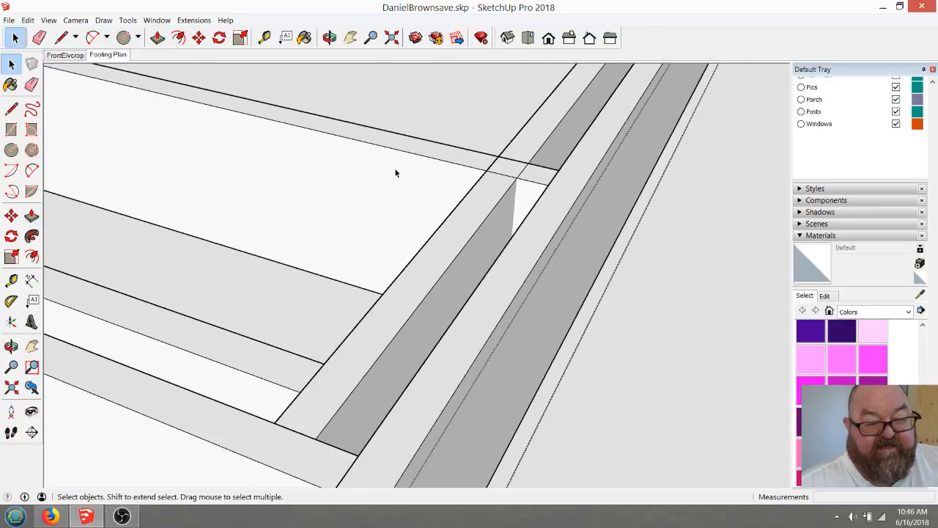
double_click(450, 168)
click(157, 38)
click(546, 187)
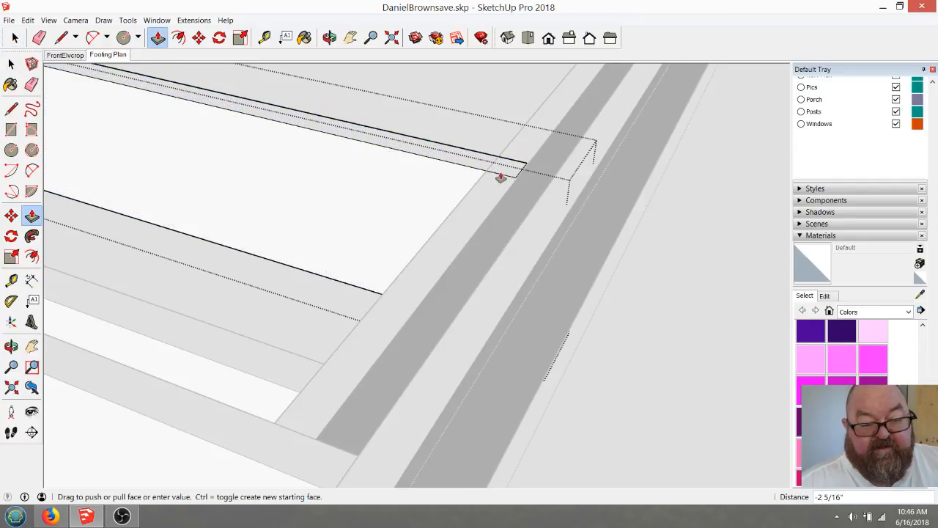
click(473, 192)
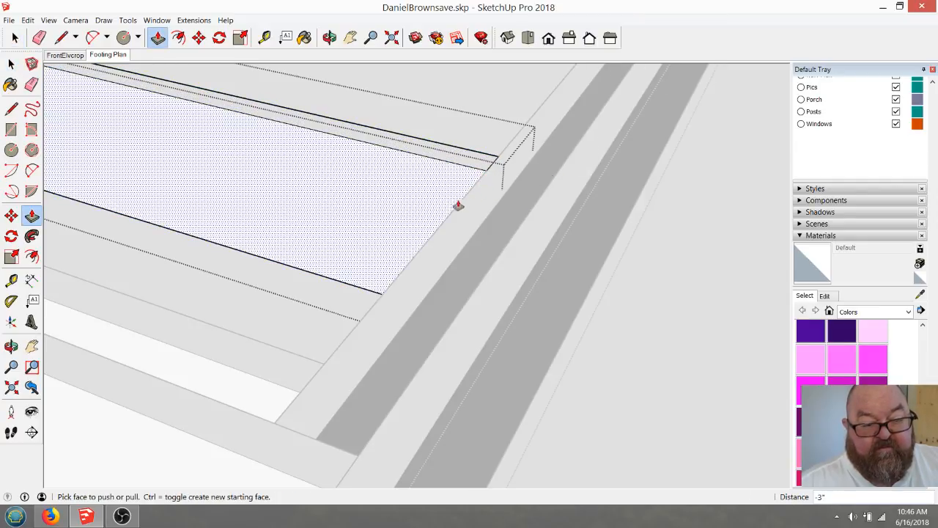
key(space)
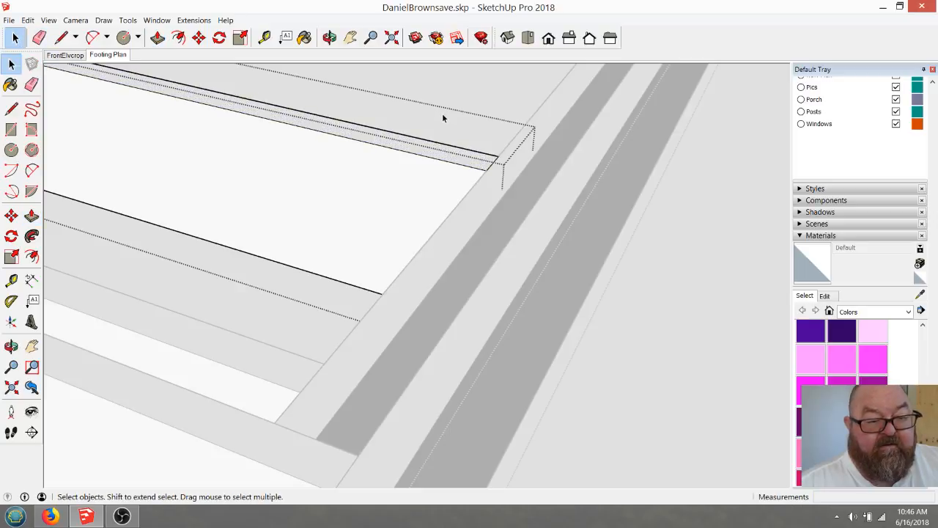
Examine the deeper bay's front corner, where its doubled front beam meets the end joist and the shortened joists.
middle_drag(379, 74, 398, 340)
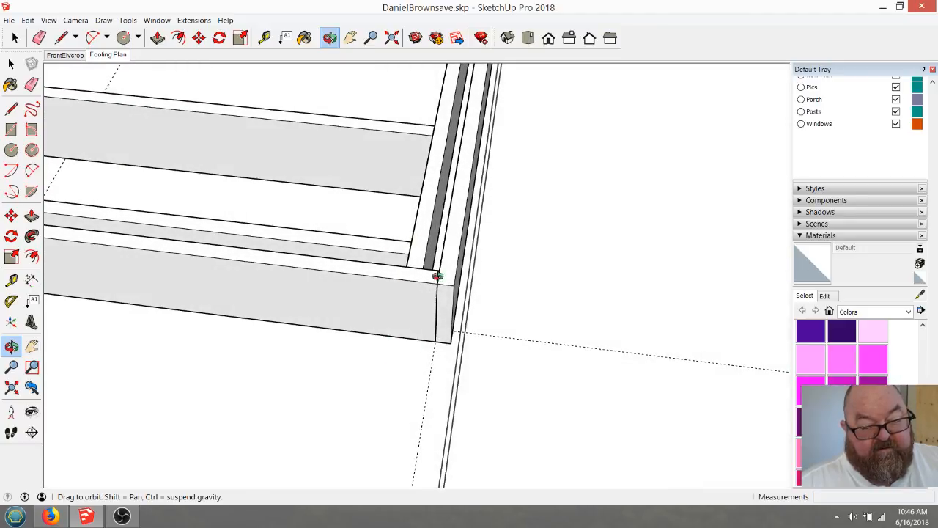
middle_drag(436, 303, 438, 160)
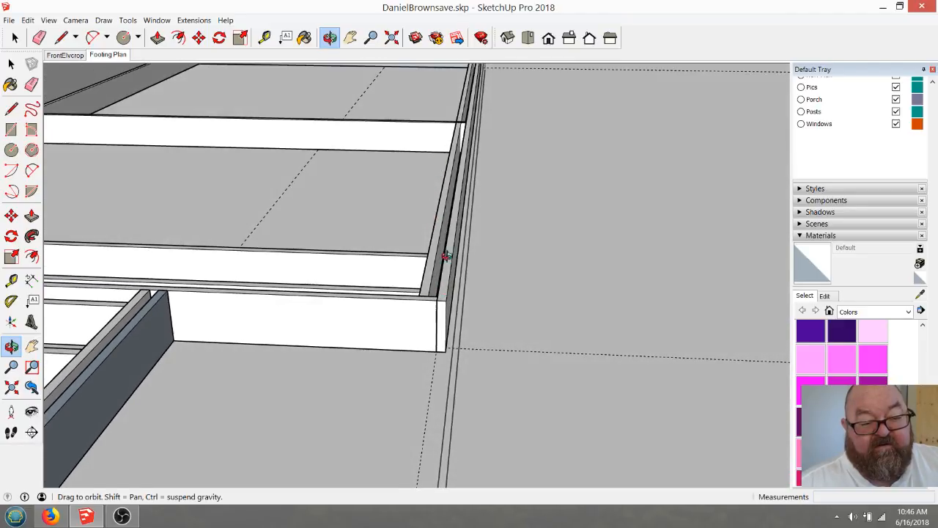
scroll(416, 303, up, 5)
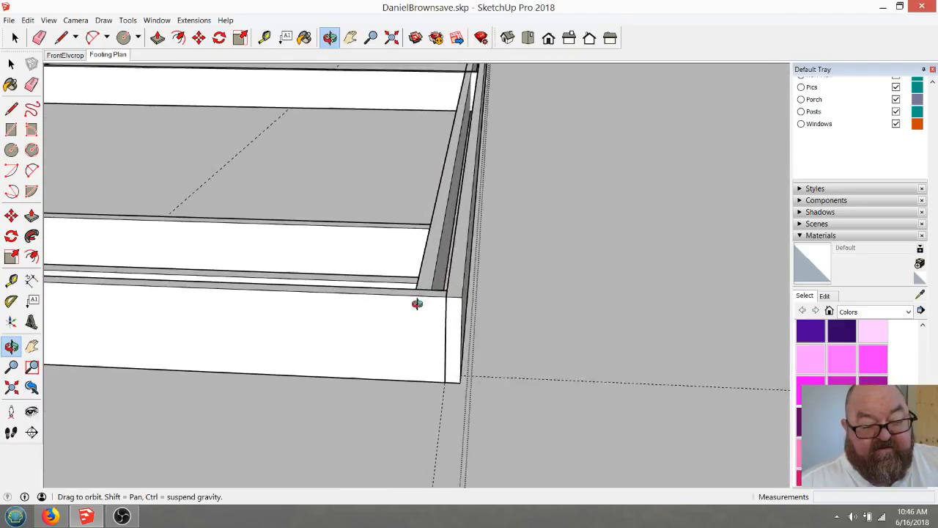
middle_drag(467, 300, 334, 372)
middle_drag(267, 346, 239, 354)
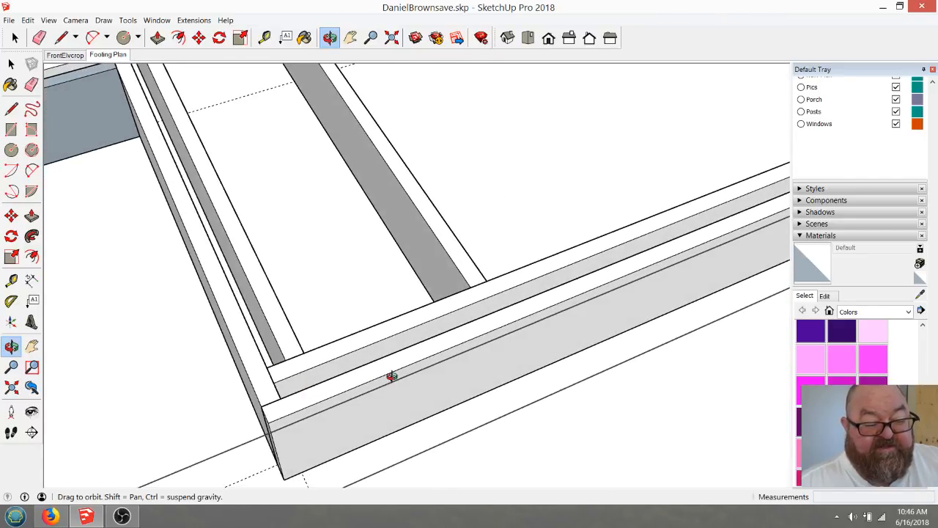
scroll(392, 376, down, 10)
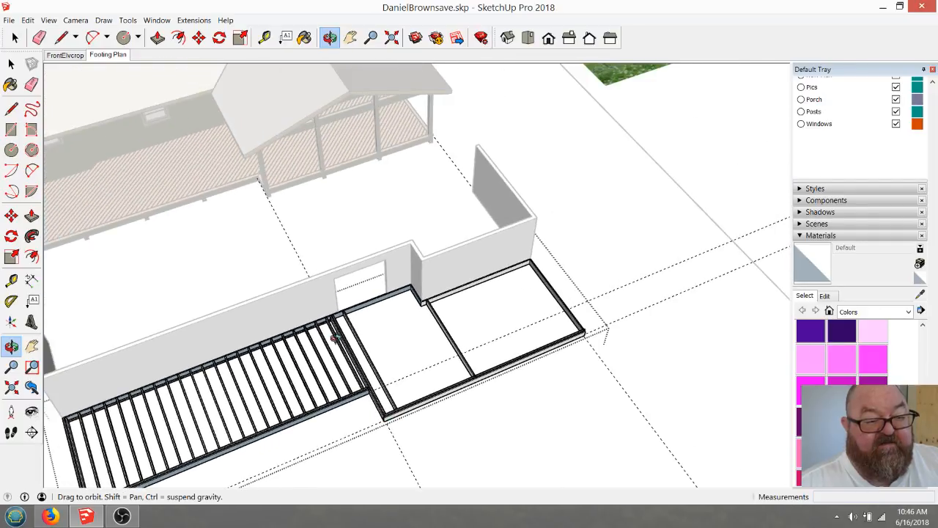
scroll(262, 176, up, 10)
click(15, 37)
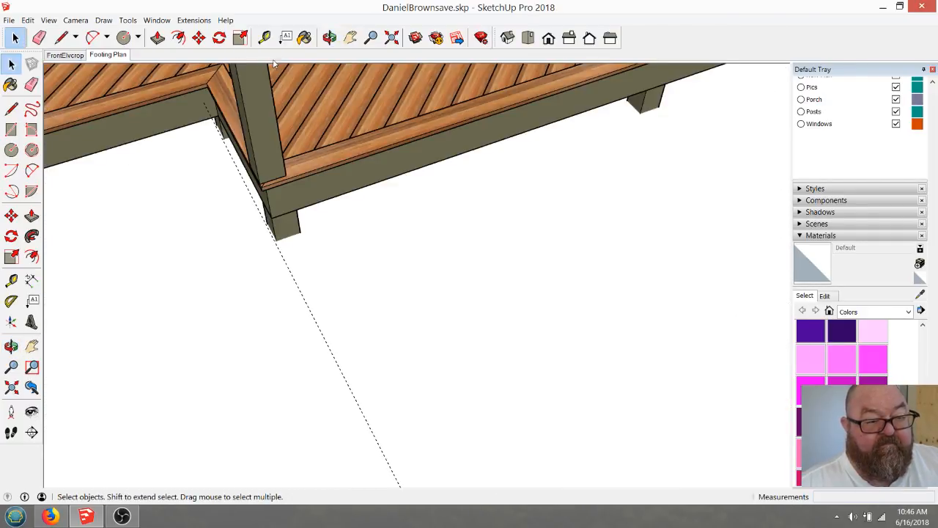
click(329, 38)
drag(272, 201, 373, 387)
scroll(447, 404, up, 8)
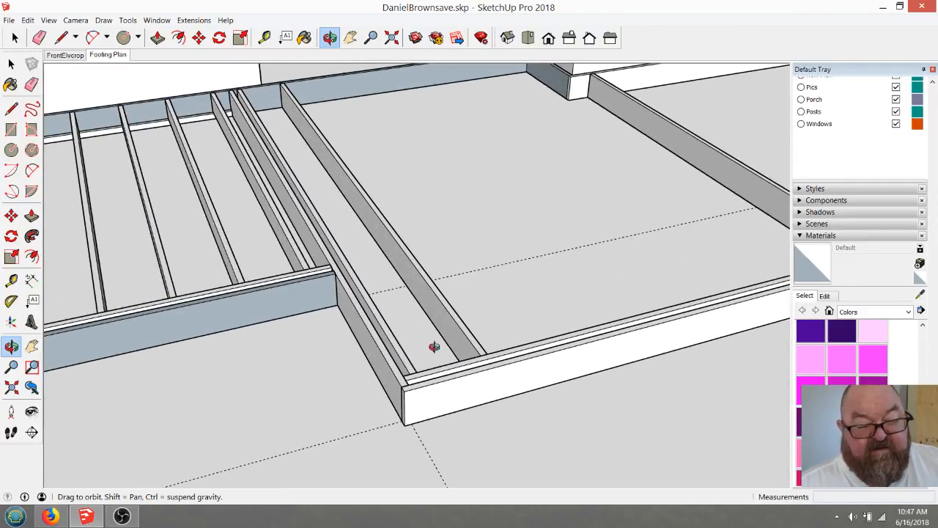
scroll(467, 395, up, 5)
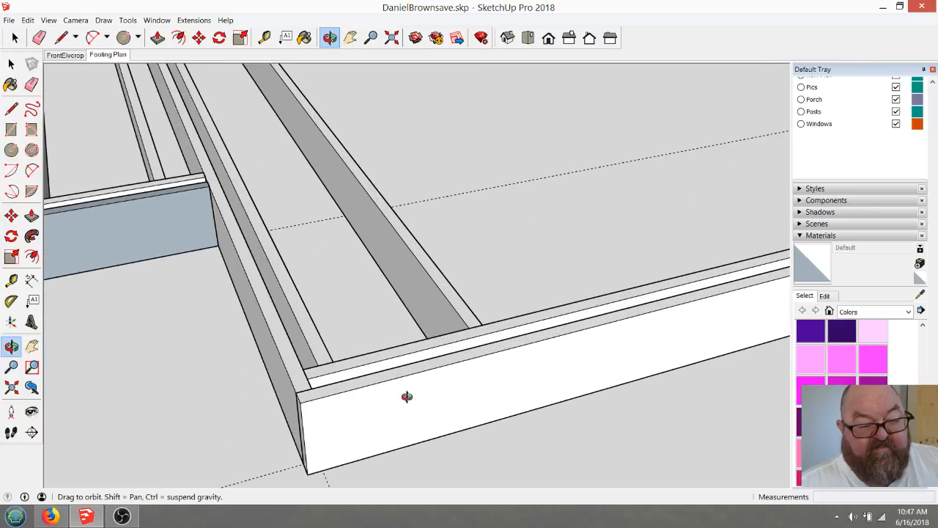
scroll(411, 429, down, 5)
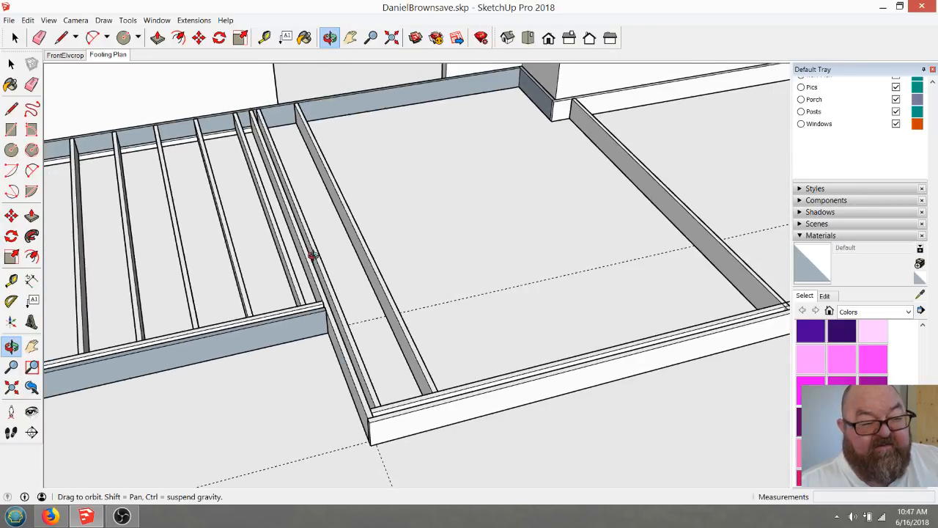
Place a guide line 16 inches from the edge of the shallower bay's last regularly spaced joist, inside the deeper bay.
scroll(311, 249, up, 4)
click(265, 37)
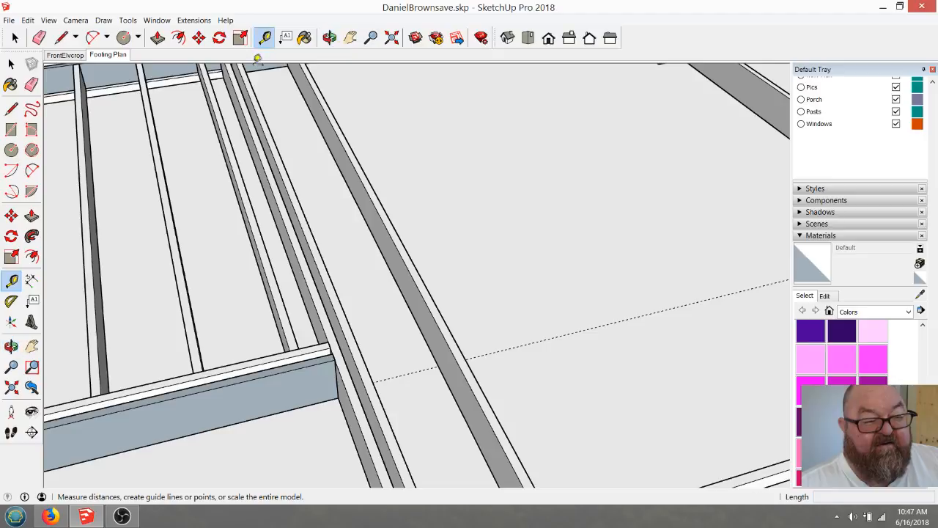
click(271, 289)
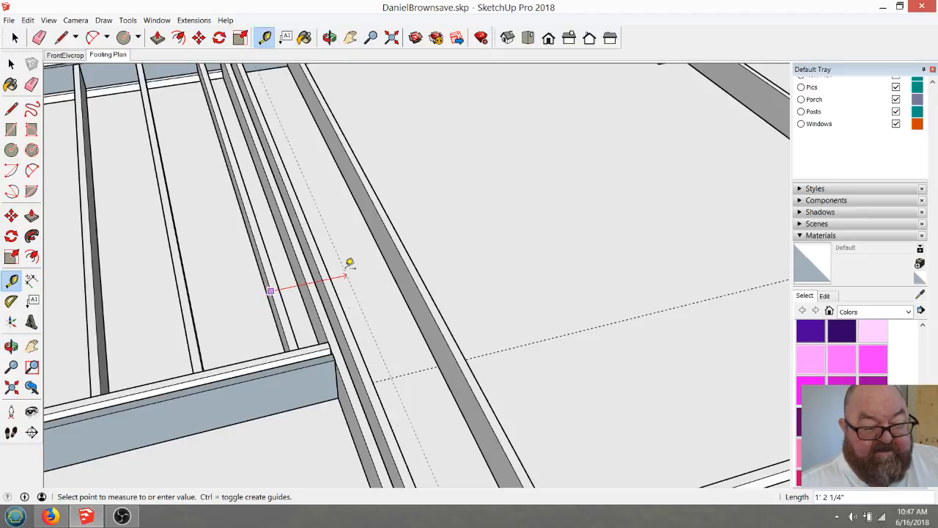
text(16)
key(Return)
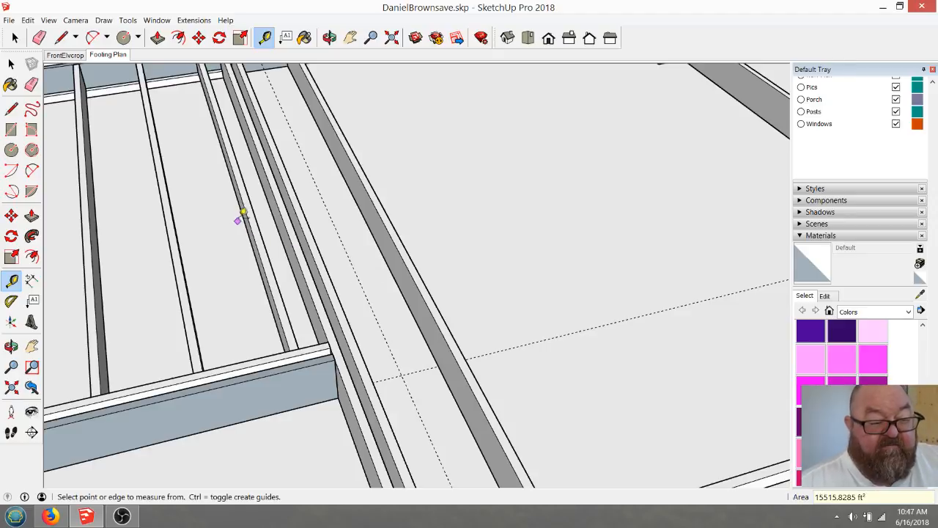
Move the deeper bay's first full joist toward the junction with the shallower bay, aligning it with the 16-inch guide line.
click(15, 37)
key(ctrl+a)
scroll(326, 146, down, 3)
click(396, 275)
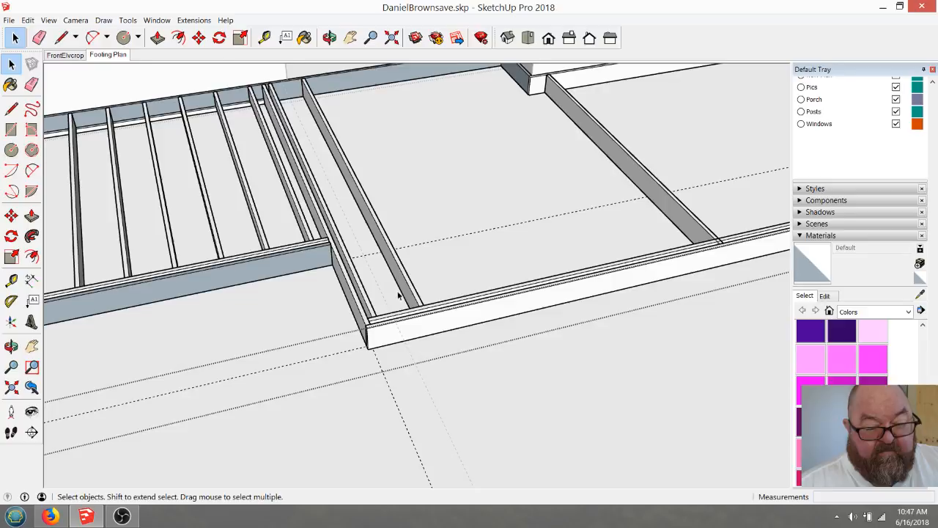
scroll(399, 304, up, 5)
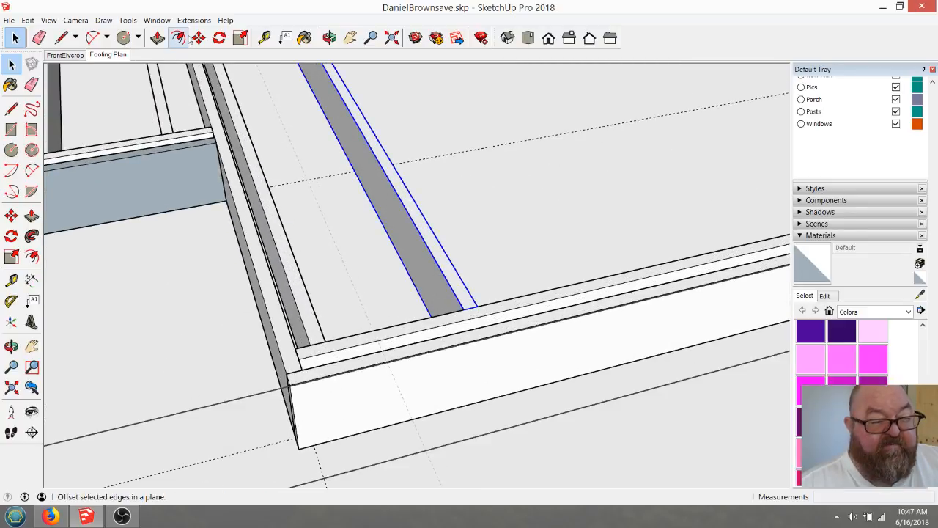
click(199, 38)
click(462, 309)
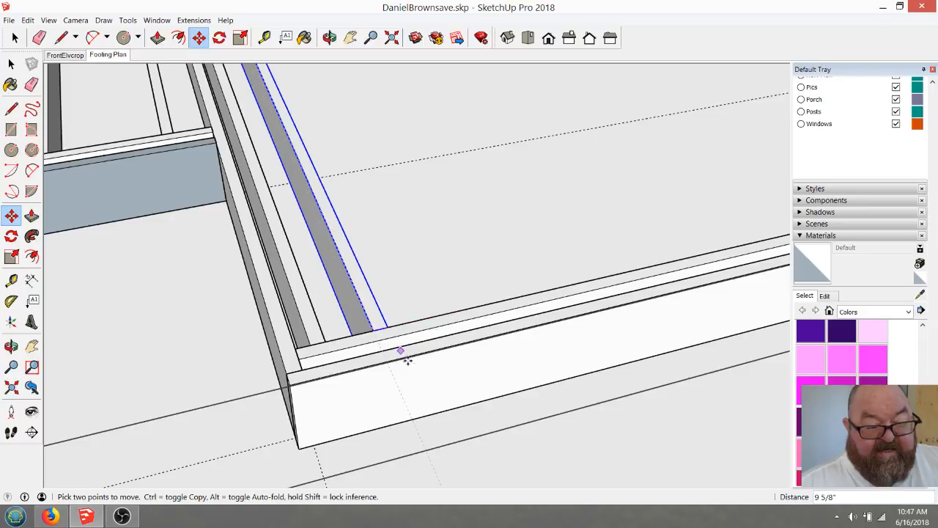
click(407, 358)
scroll(407, 357, down, 3)
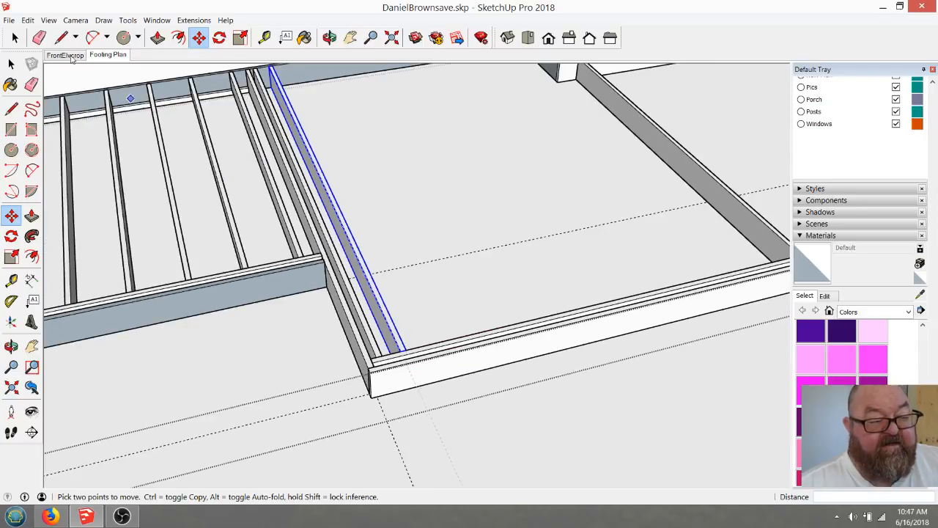
Erase the guide line used to position the moved joist.
click(15, 37)
click(312, 342)
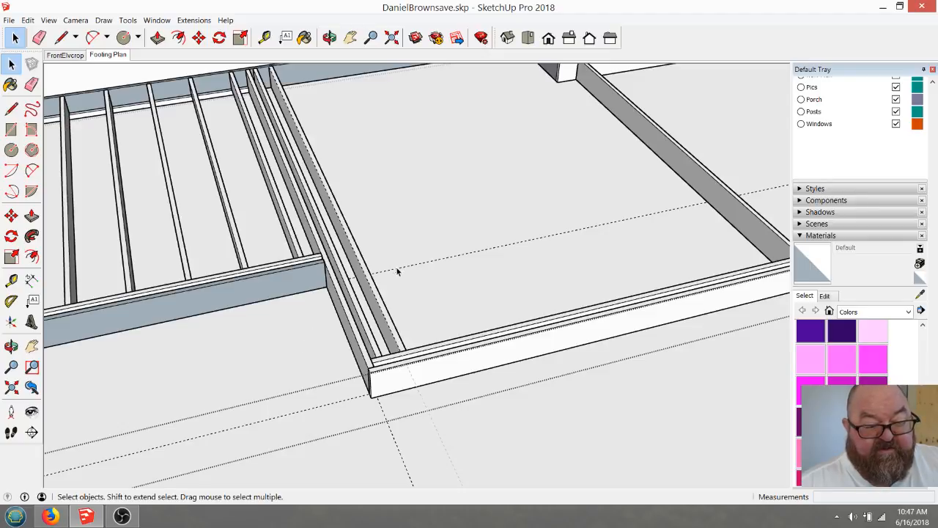
key(e)
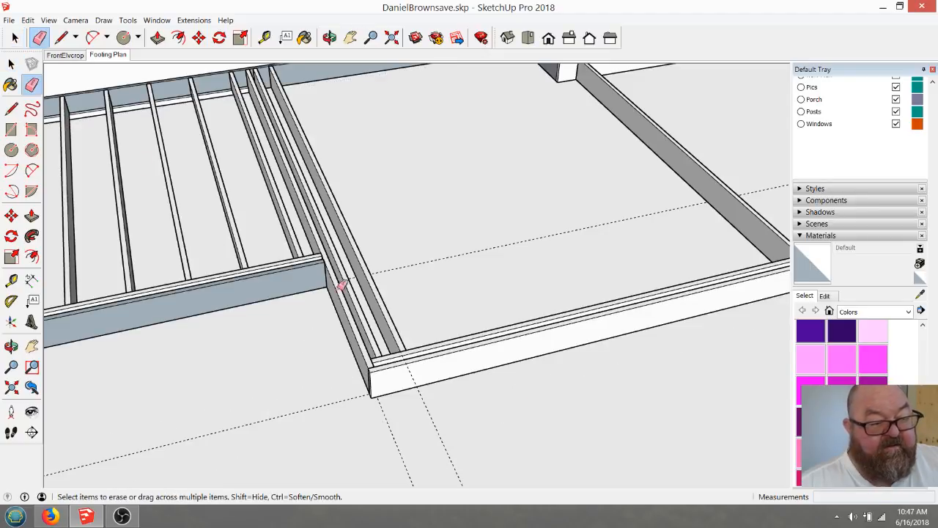
scroll(329, 239, up, 2)
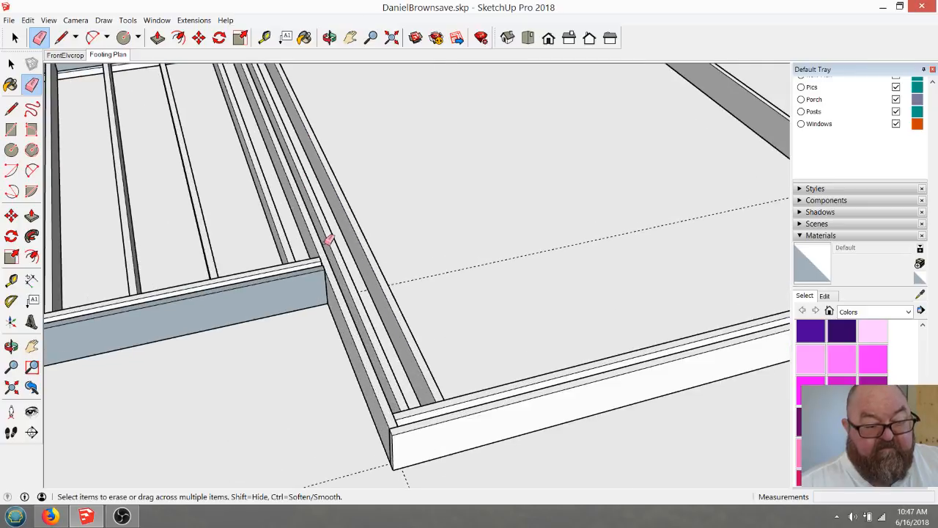
click(15, 38)
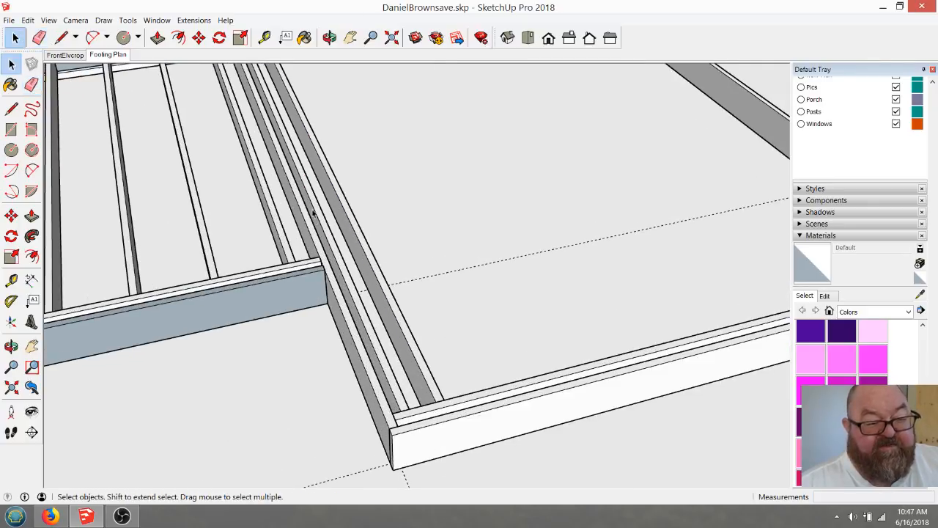
Inspect the closely spaced joists at the junction of the two bays and the overall joist layout.
scroll(373, 338, down, 1)
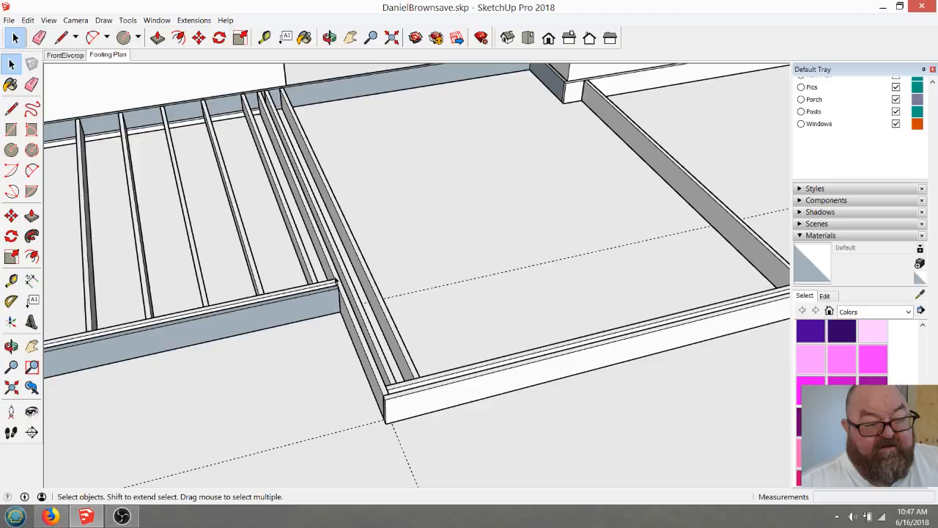
scroll(359, 317, up, 3)
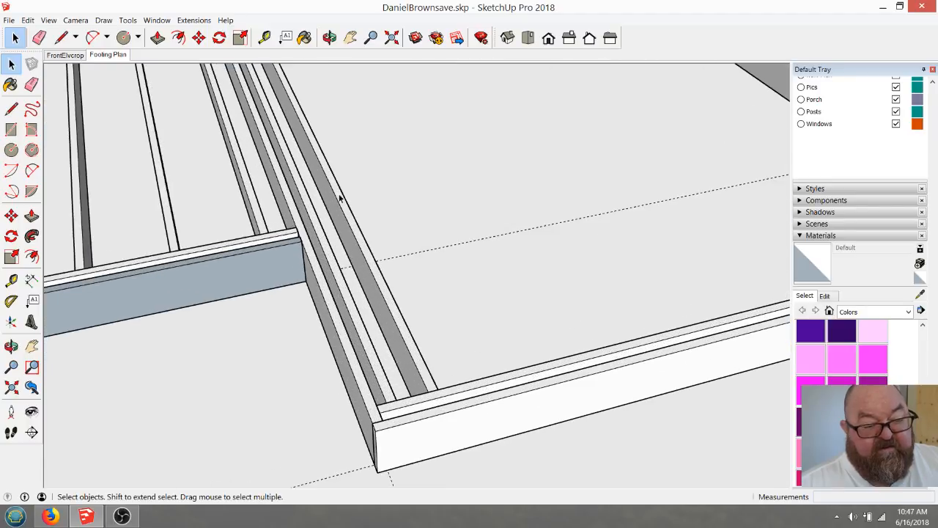
scroll(450, 400, down, 2)
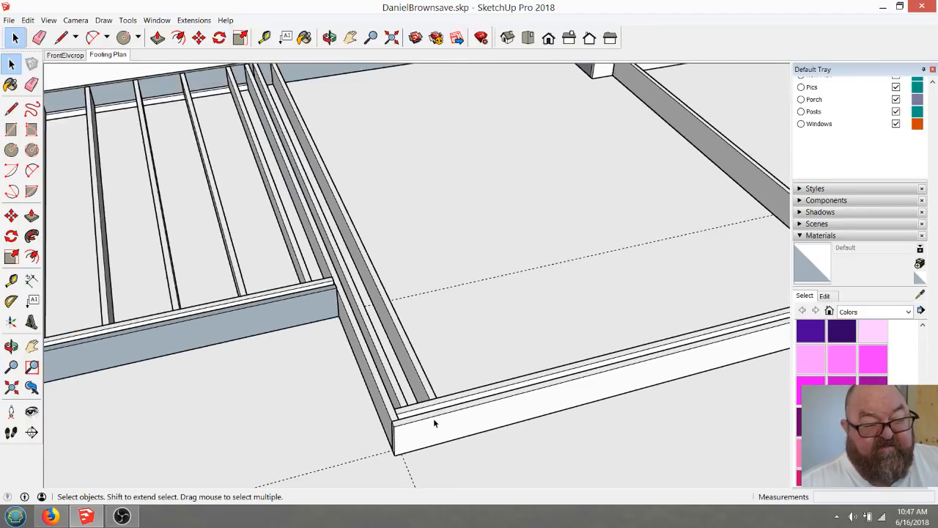
scroll(465, 341, down, 3)
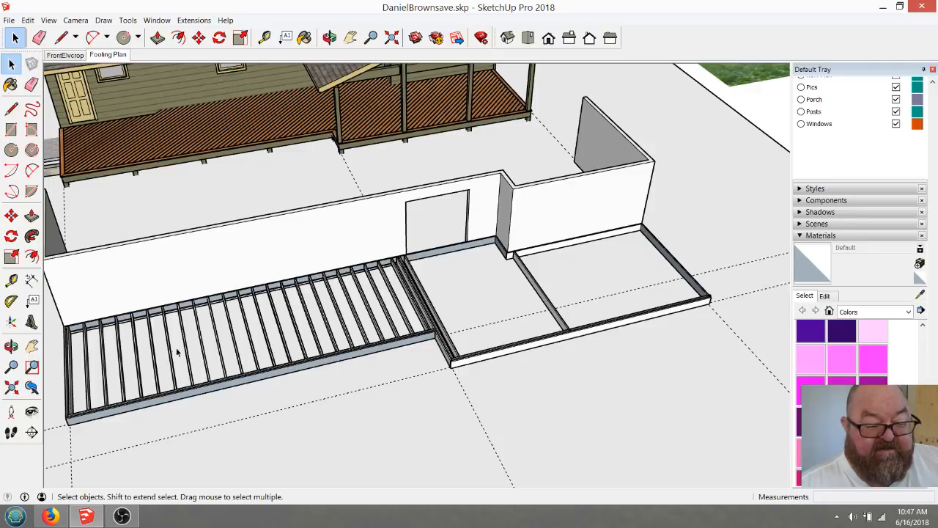
scroll(411, 315, up, 5)
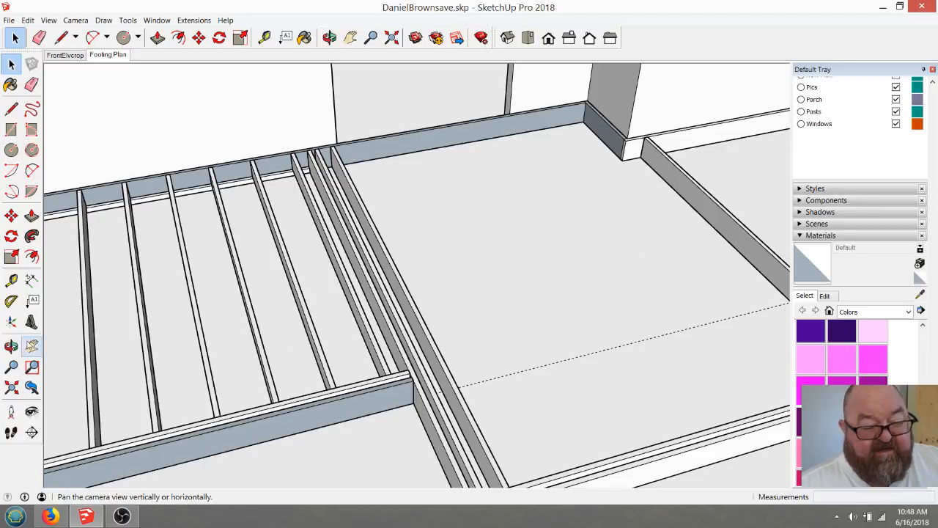
scroll(266, 265, down, 3)
scroll(503, 423, up, 6)
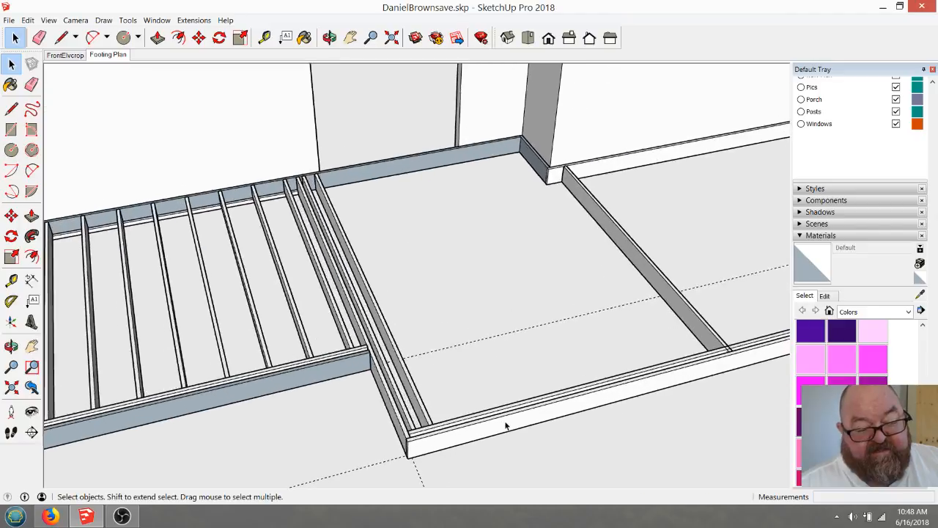
scroll(319, 374, down, 1)
Copy the repositioned joist 16 inches farther into the deeper bay and repeat the copy 7 times.
click(278, 381)
double_click(280, 382)
click(280, 382)
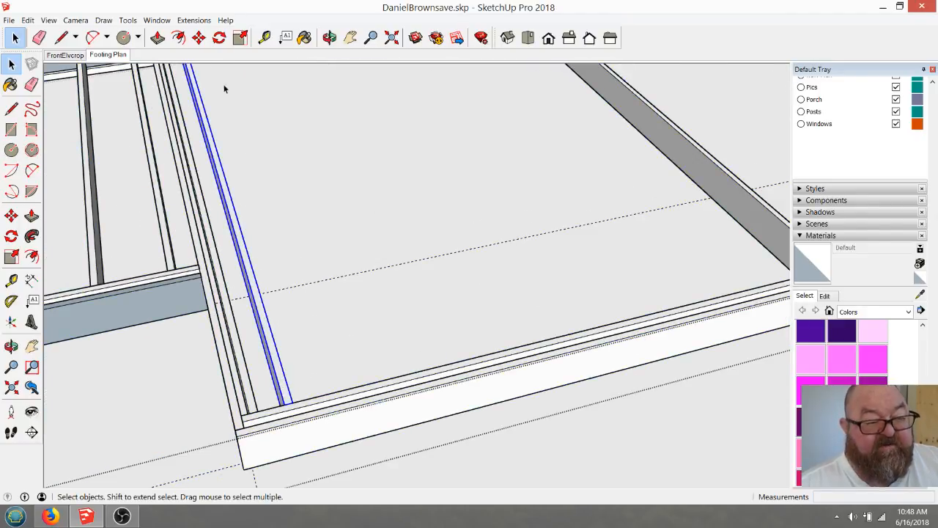
click(198, 38)
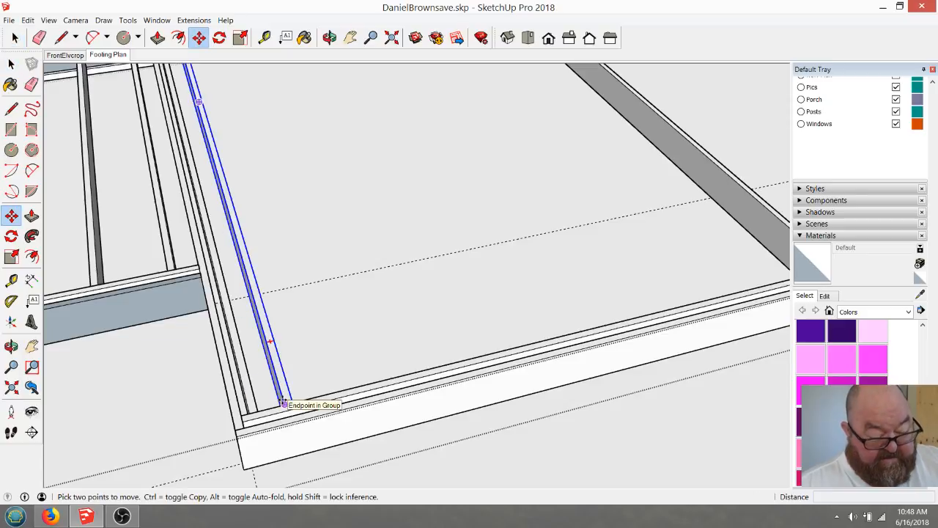
click(284, 403)
key(ctrl)
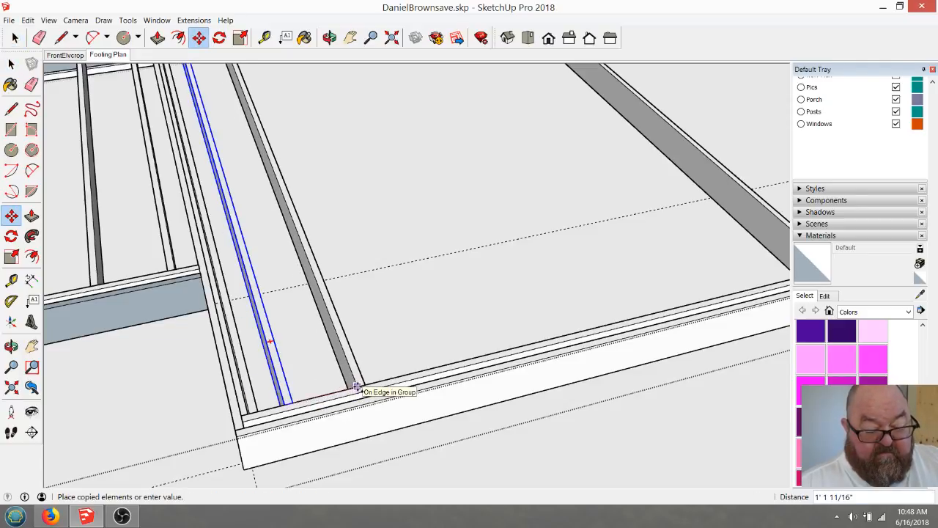
key(Return)
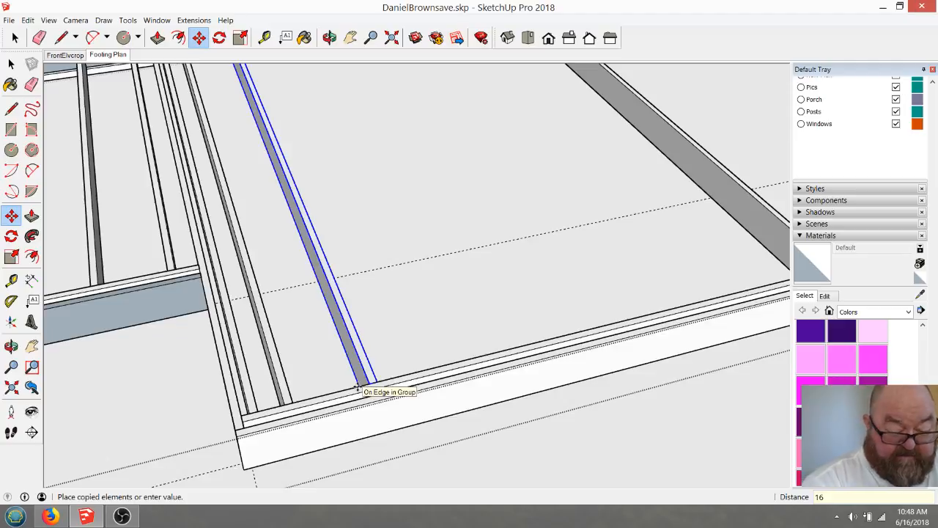
text(*7)
key(Return)
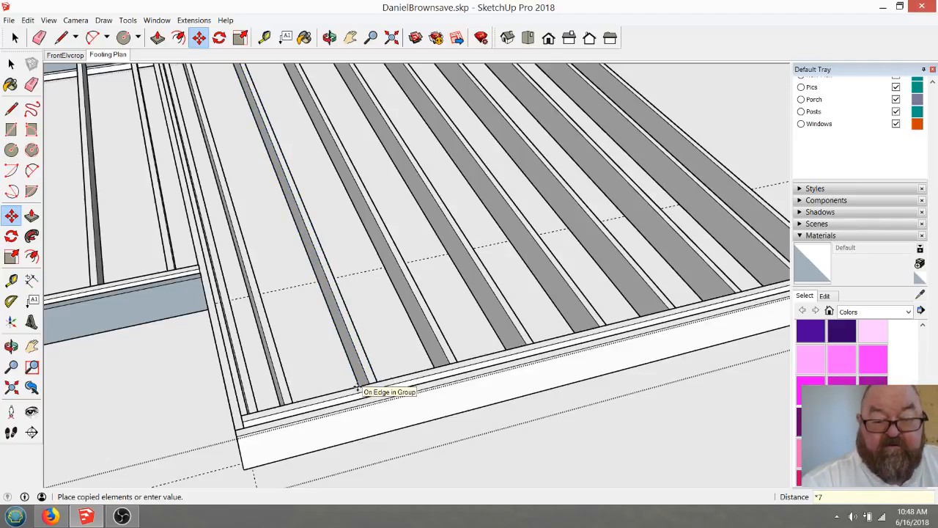
Examine how the copied joists fit against the rim beam at the house wall's inside corner.
scroll(278, 439, down, 2)
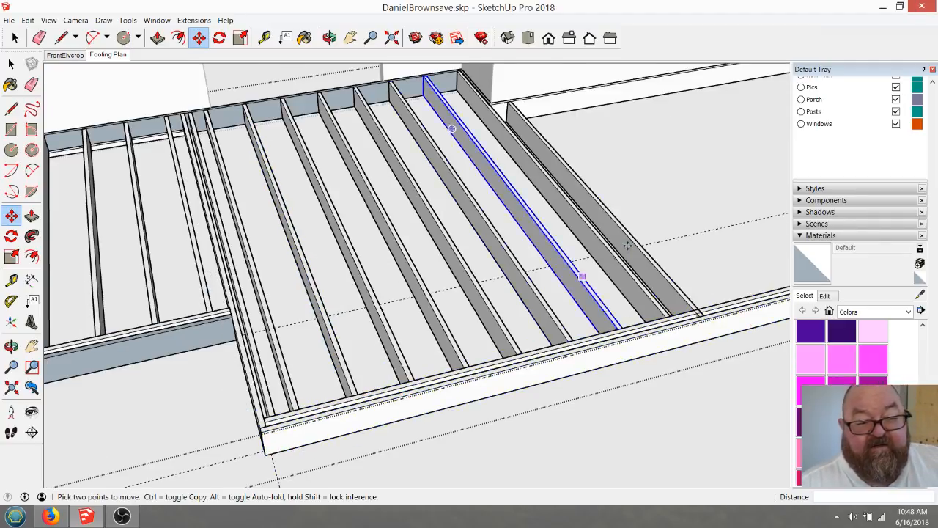
scroll(557, 282, up, 1)
scroll(535, 235, down, 1)
scroll(505, 162, up, 2)
scroll(484, 147, up, 4)
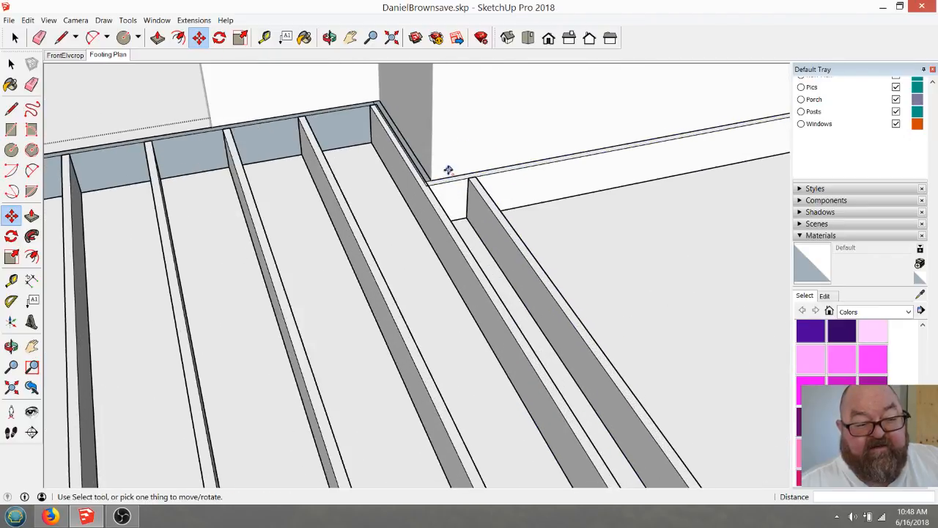
scroll(416, 257, down, 1)
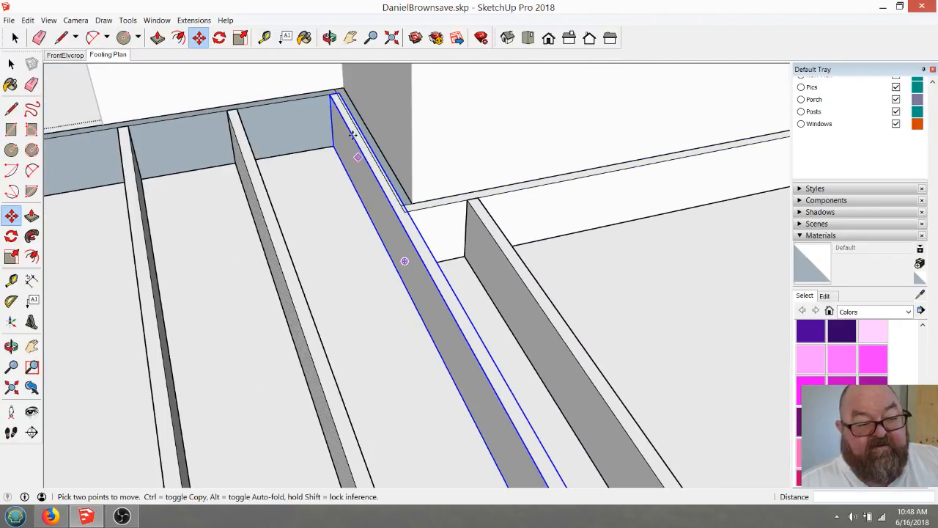
scroll(352, 132, up, 4)
click(9, 42)
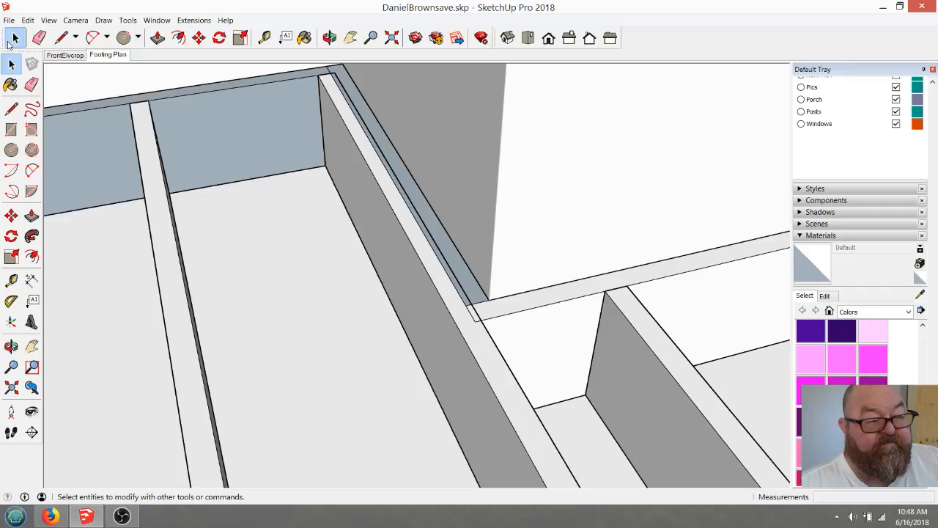
Move the copied joist overlapping the rim beam at the house wall's inside corner so it sits flush against the beam.
click(331, 112)
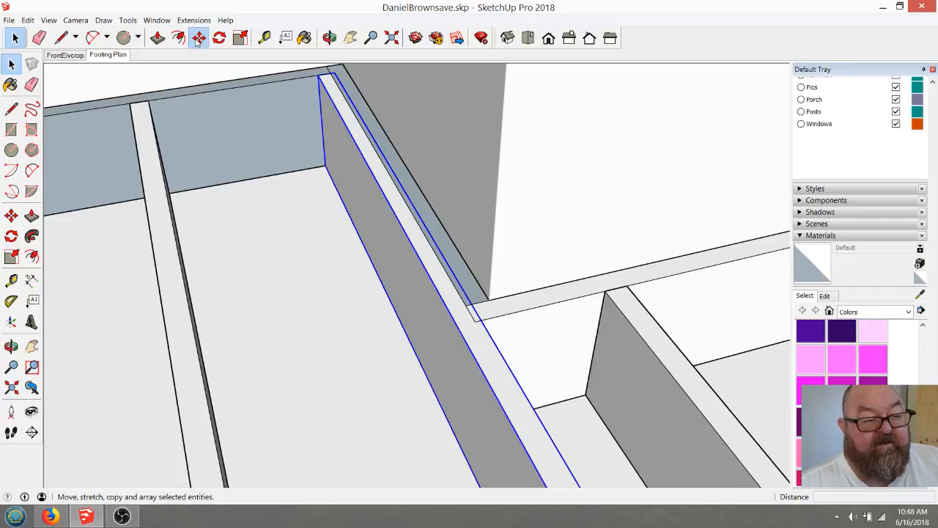
click(199, 37)
click(332, 69)
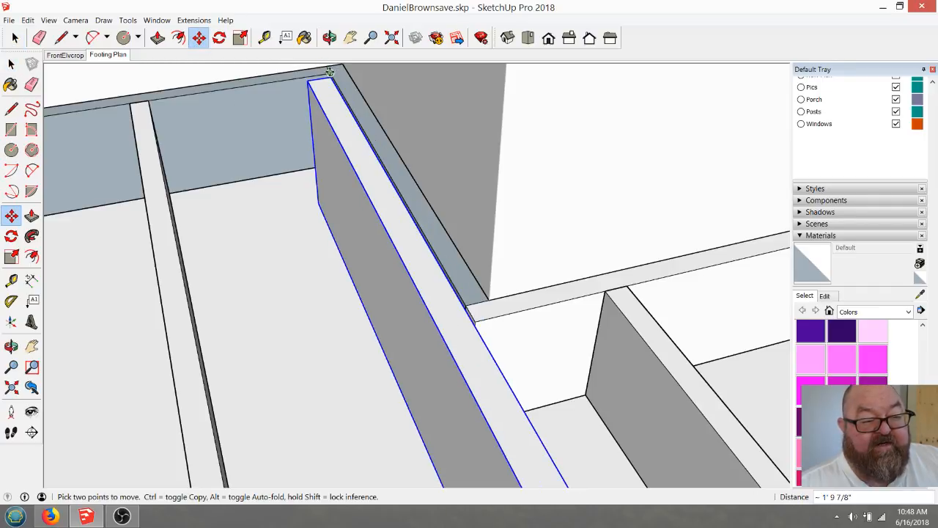
click(327, 75)
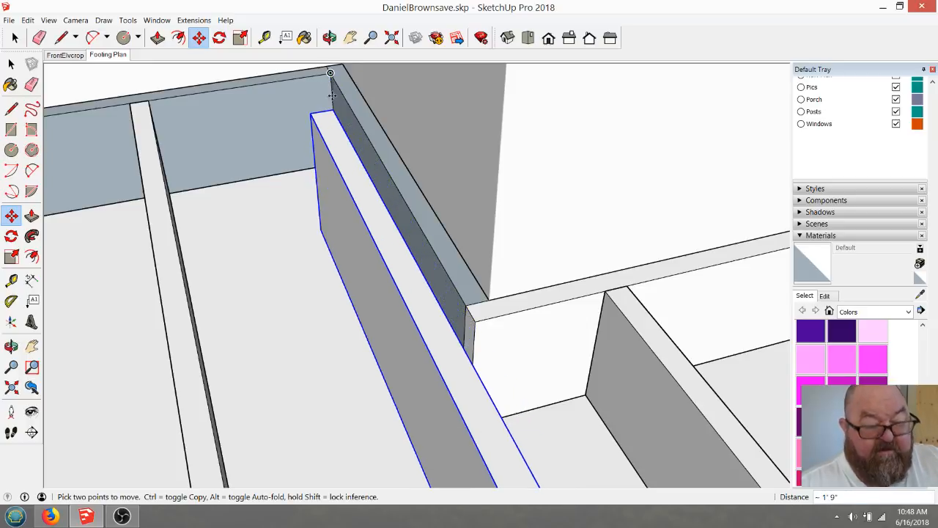
click(333, 87)
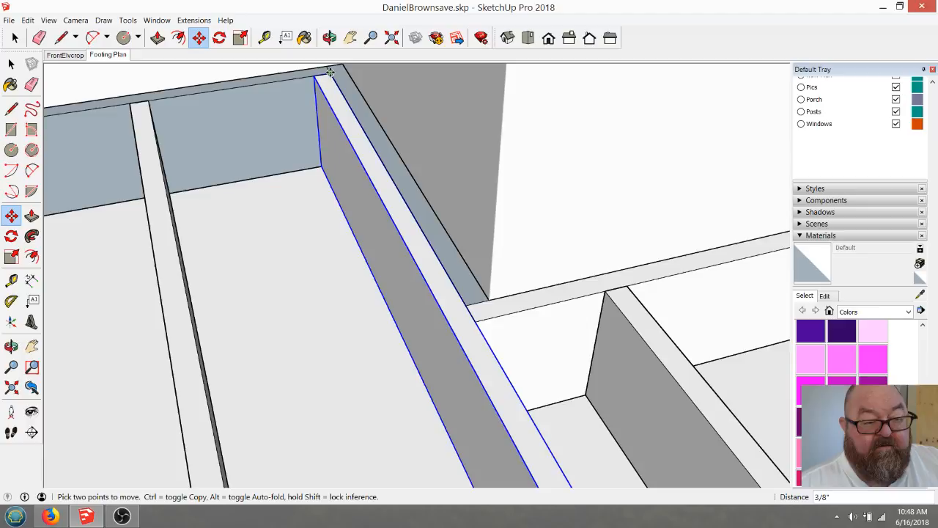
Push the front end of the joist just past the inside corner back 3 inches to the front rim's inner face.
scroll(337, 77, down, 3)
scroll(358, 155, down, 5)
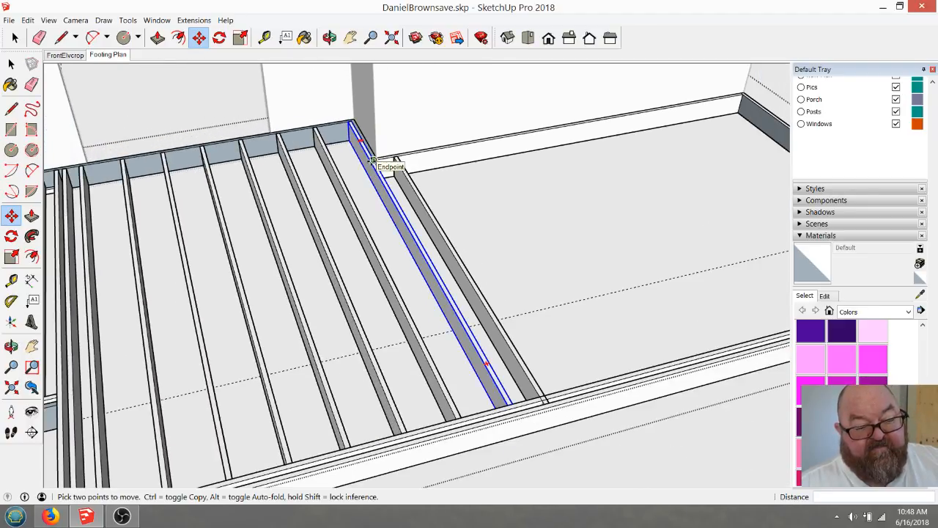
scroll(536, 420, up, 3)
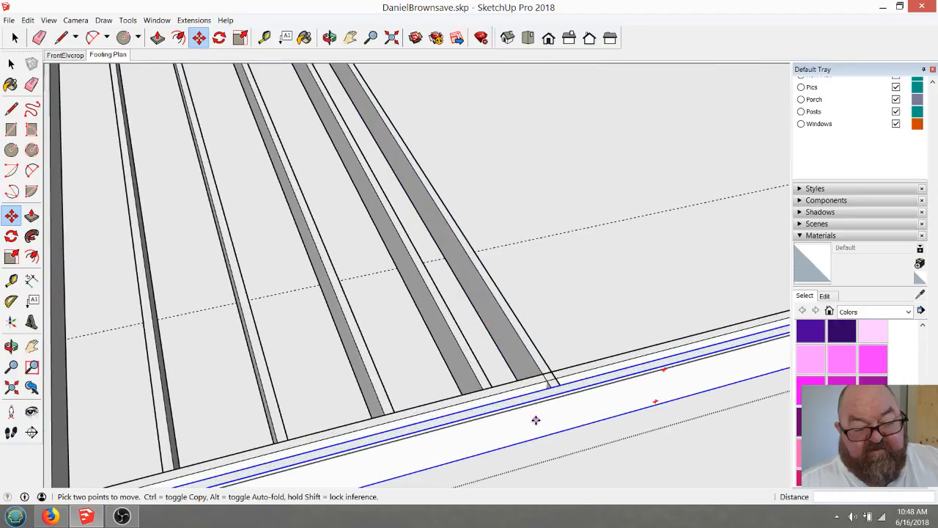
scroll(529, 376, up, 2)
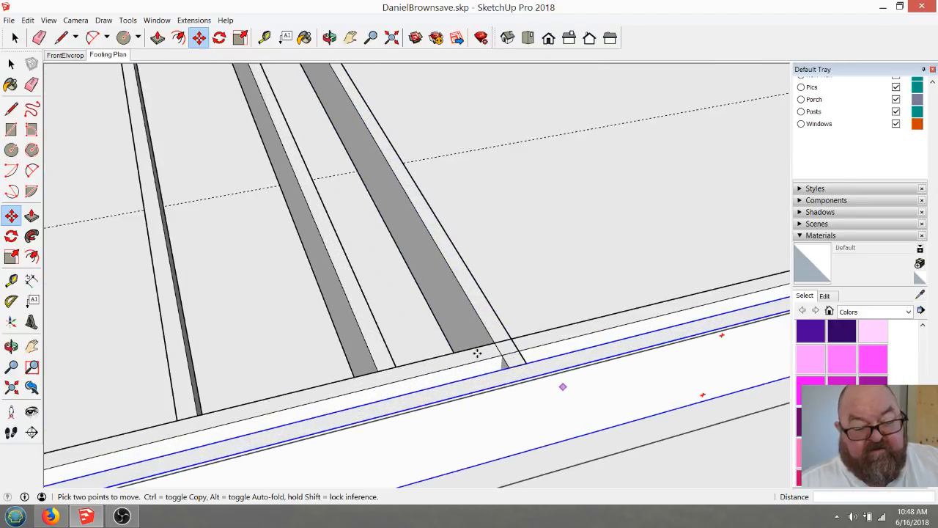
key(space)
double_click(453, 287)
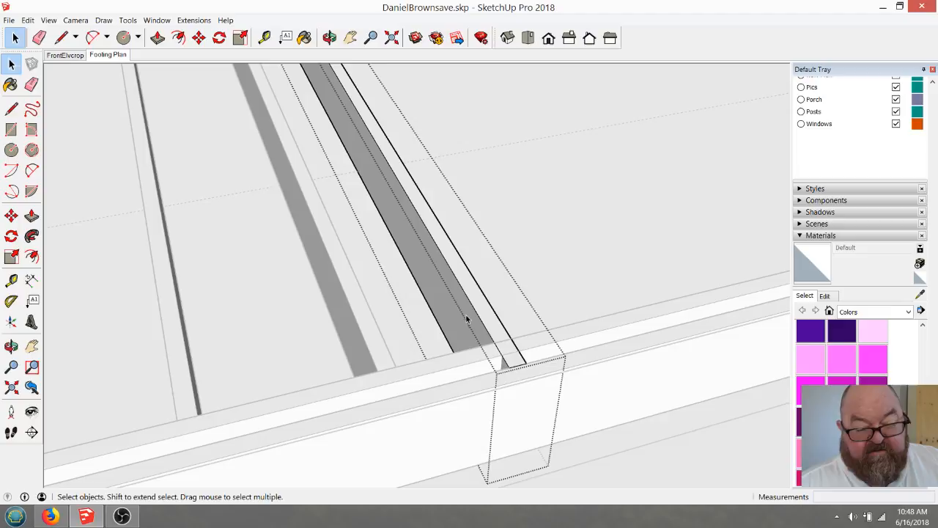
click(158, 37)
click(517, 376)
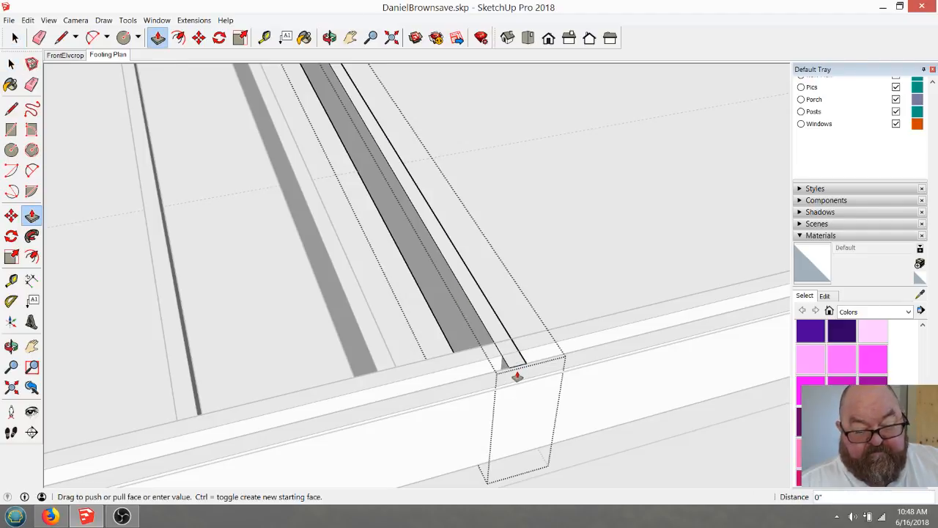
click(505, 341)
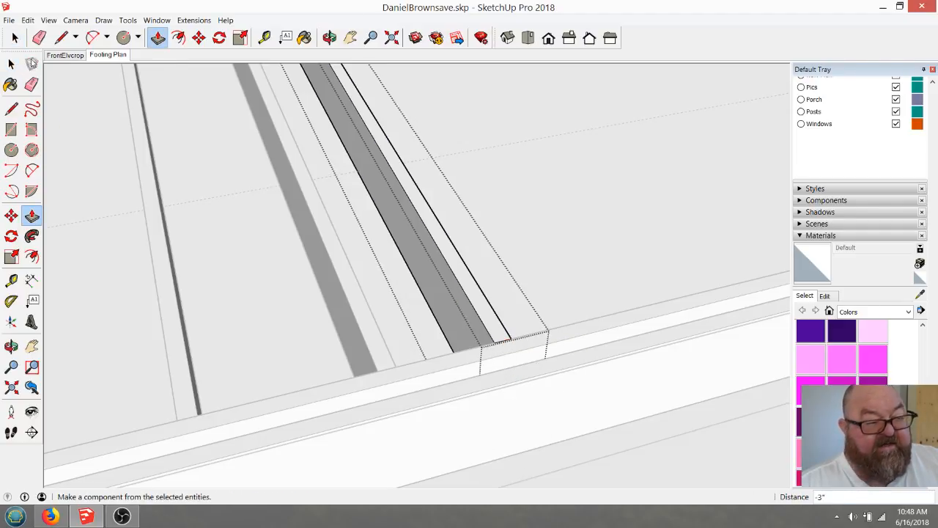
click(19, 38)
click(561, 279)
scroll(562, 283, down, 2)
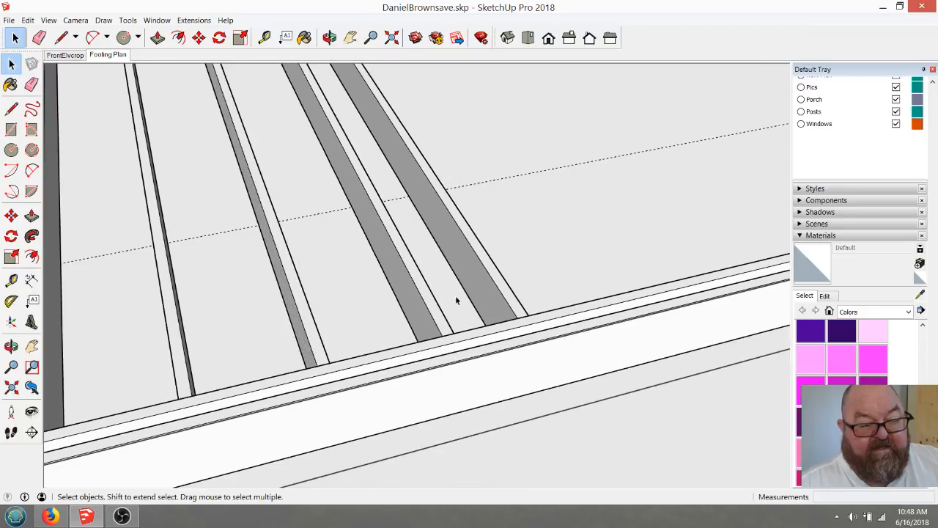
Place a guide line 32 inches from the last regularly spaced joist before the one flush against the corner beam.
click(265, 38)
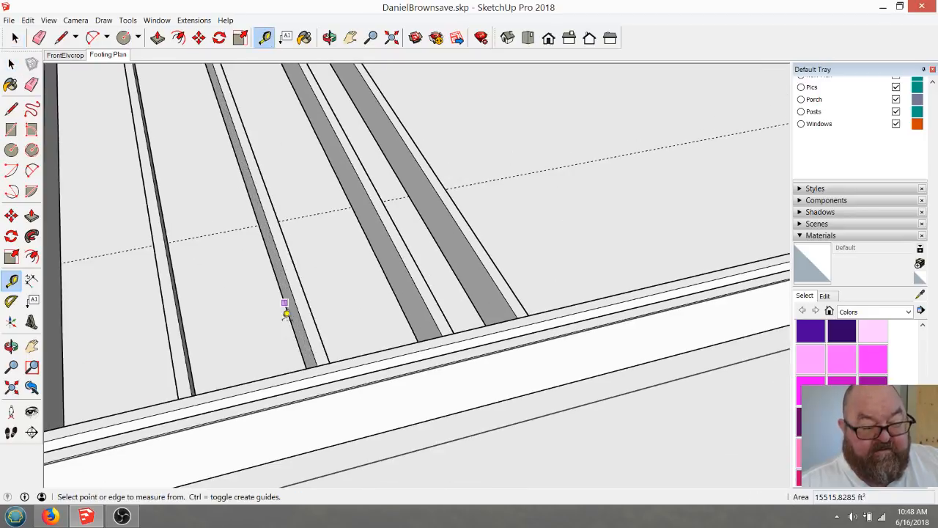
click(316, 359)
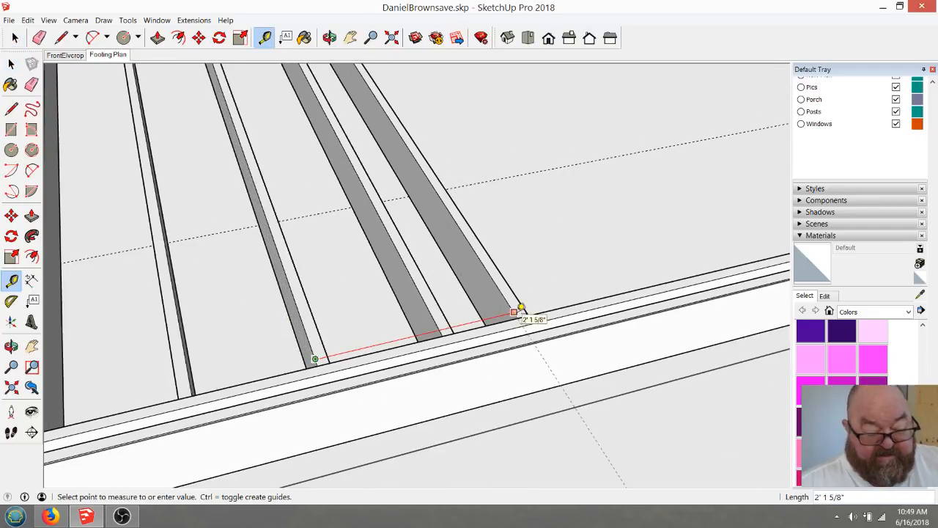
text(32)
key(Return)
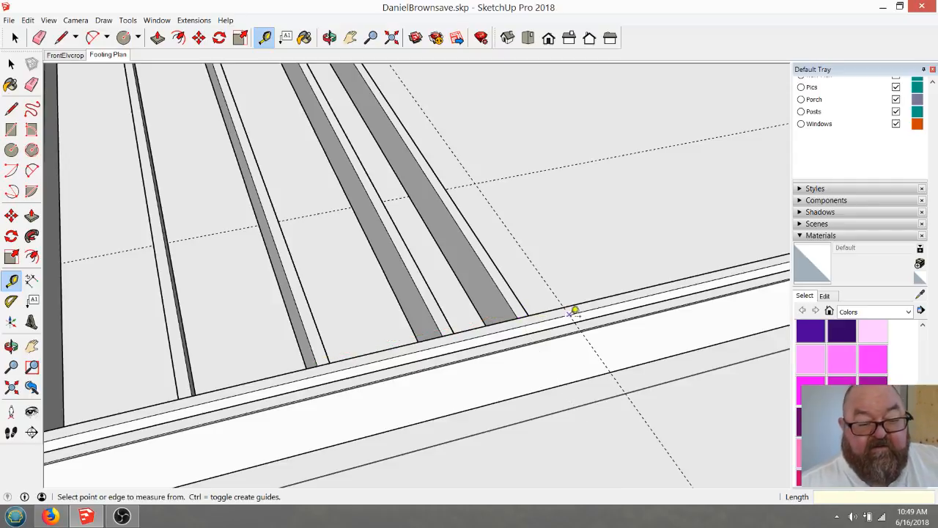
Move the shortened joist along the front rim to the 32-inch guide line.
scroll(574, 310, up, 1)
click(20, 44)
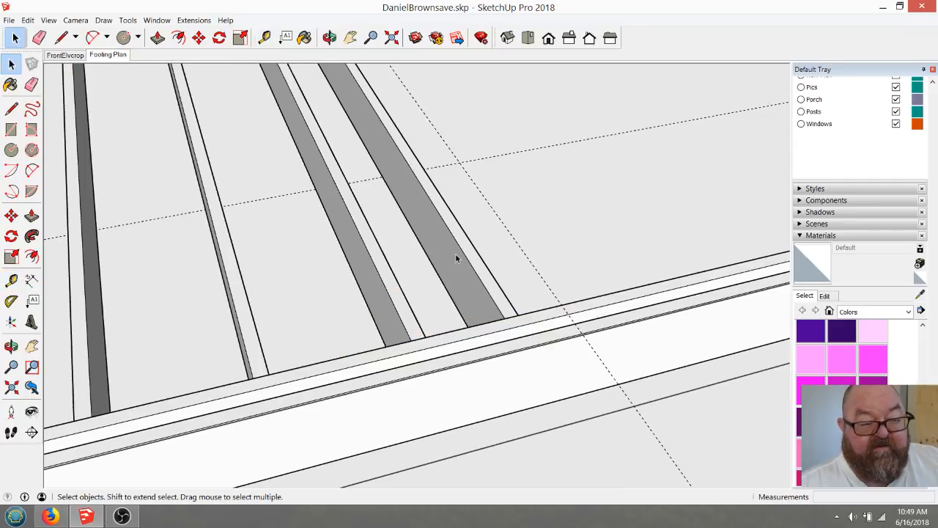
double_click(457, 255)
click(200, 42)
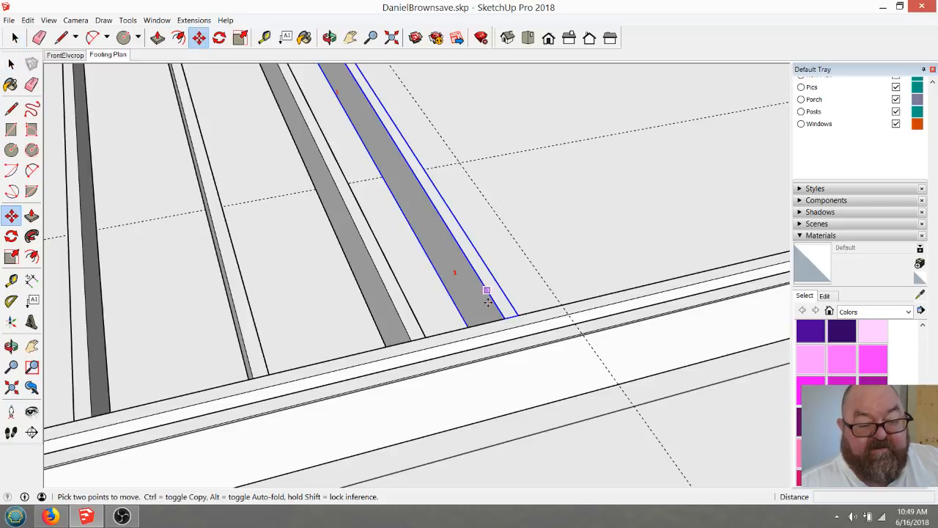
click(505, 313)
click(551, 311)
Check the moved joist's spacing within the overall layout and erase the guide line at its front end.
scroll(515, 357, down, 1)
scroll(514, 357, down, 3)
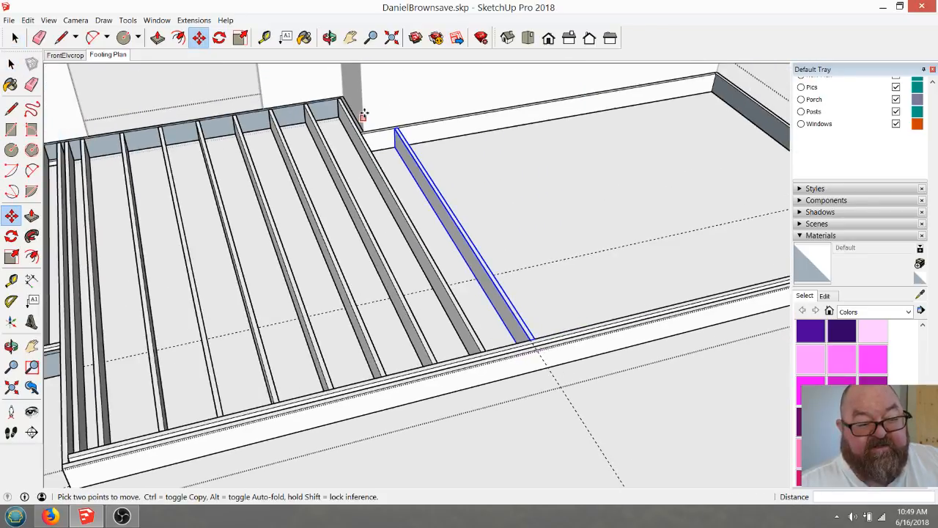
scroll(505, 352, up, 2)
scroll(489, 343, down, 5)
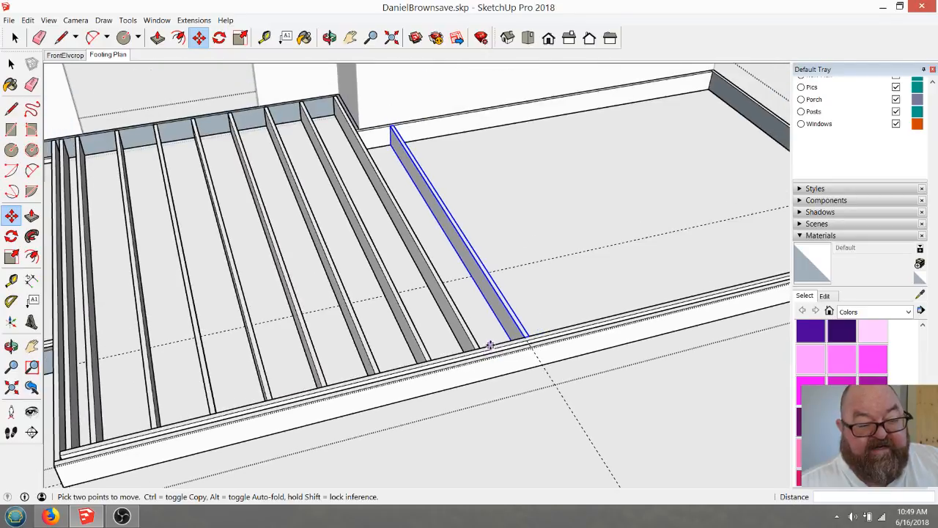
scroll(361, 309, down, 5)
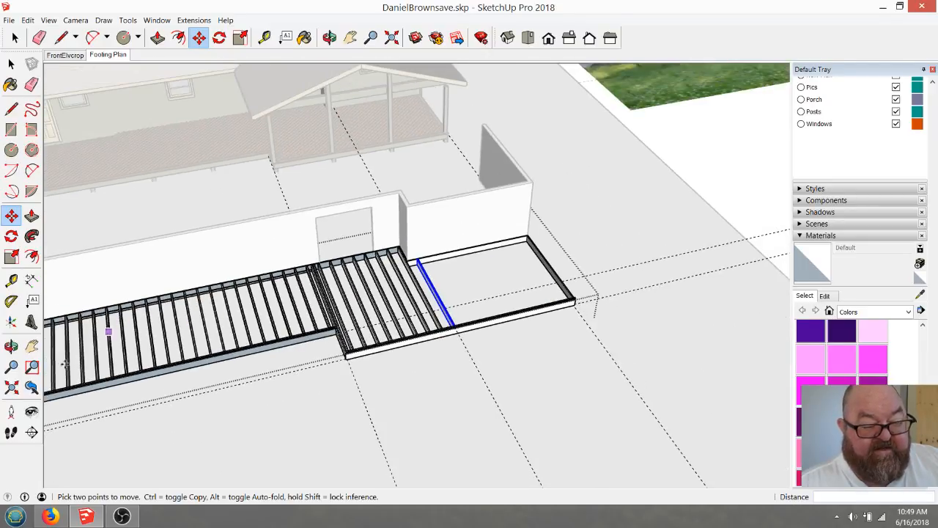
scroll(454, 326, up, 8)
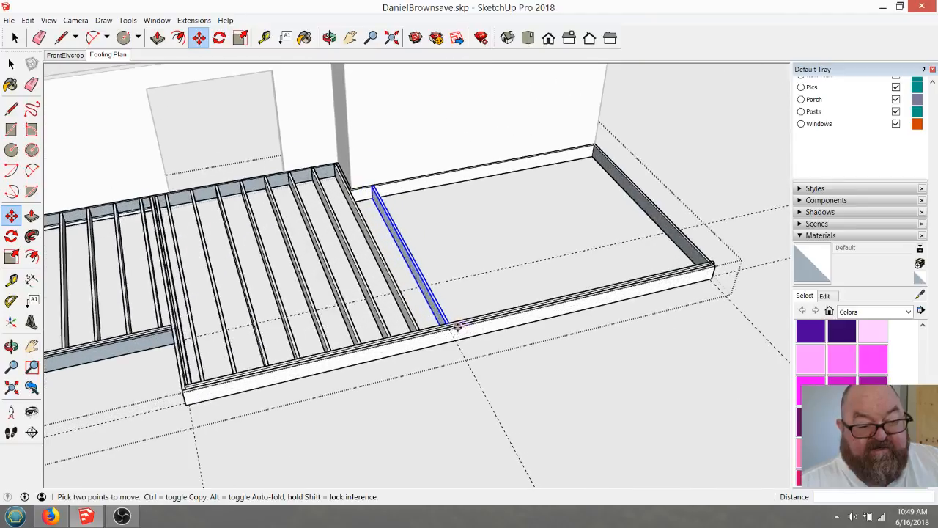
click(15, 37)
click(39, 37)
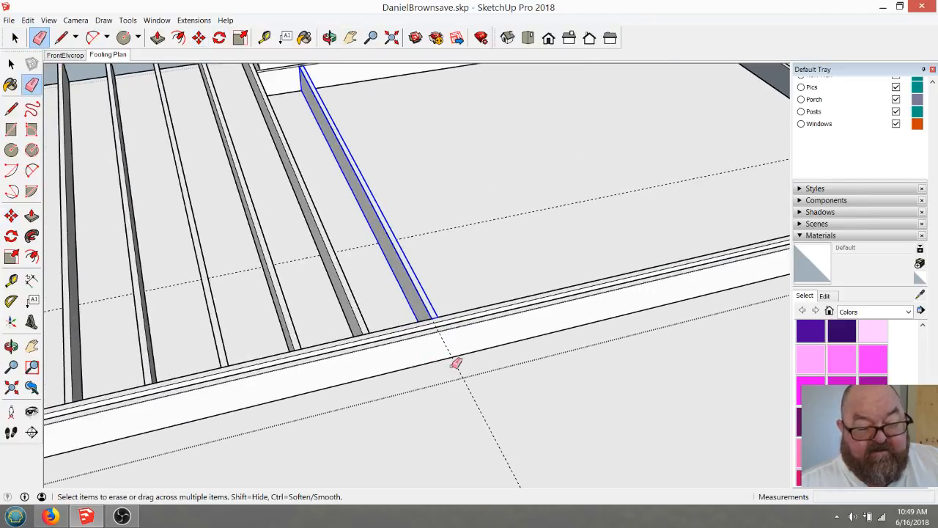
Erase the dashed guide line running past the front end of the last joist.
key(Delete)
scroll(459, 406, down, 2)
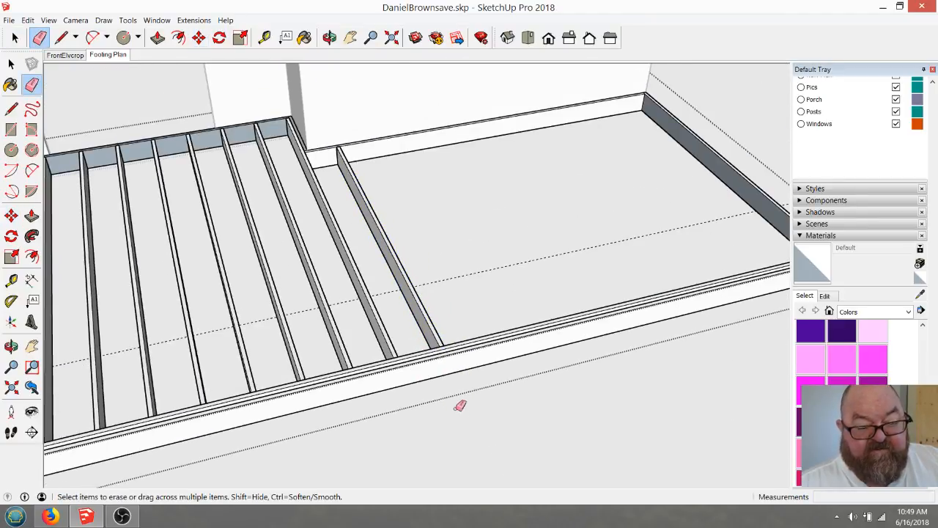
scroll(578, 335, down, 3)
scroll(491, 311, up, 4)
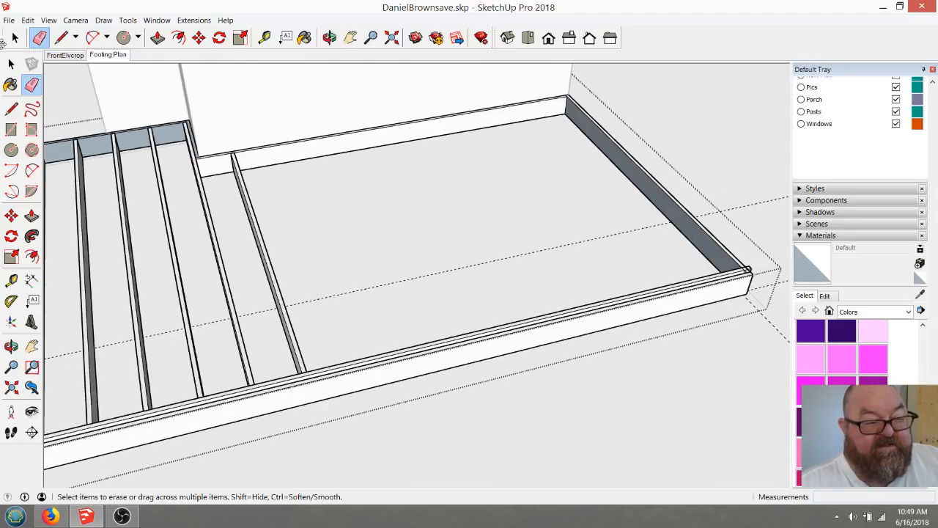
Copy the last joist along the front rim board at 16-inch spacing as an array filling the open side of the frame.
click(14, 37)
scroll(265, 352, up, 3)
click(308, 354)
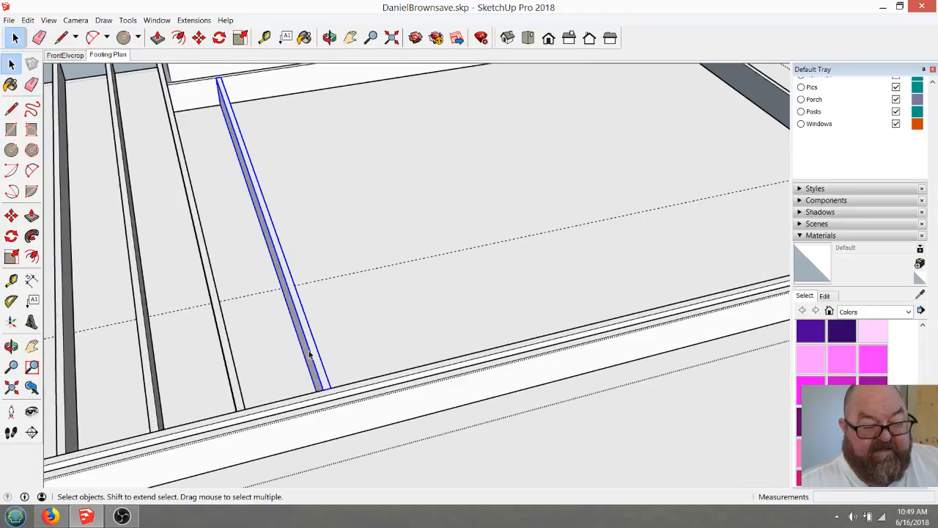
click(324, 389)
key(ctrl)
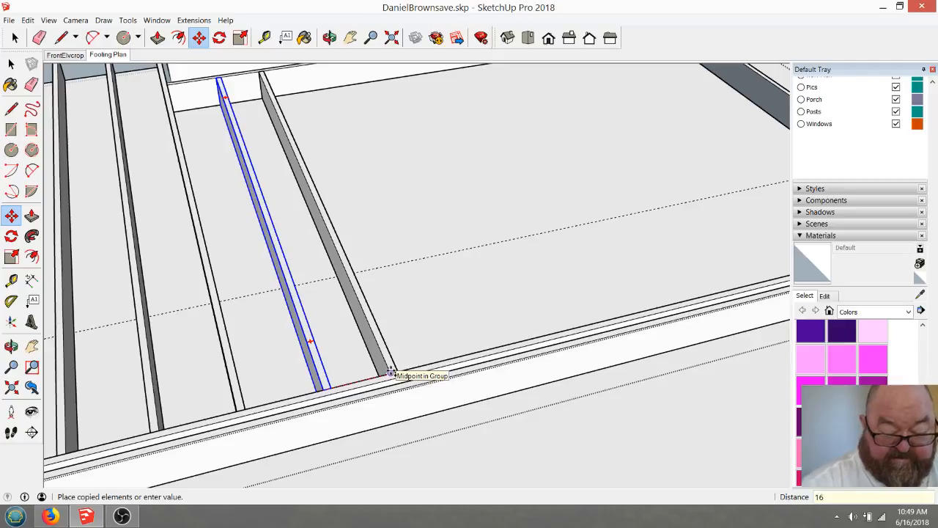
text(*)
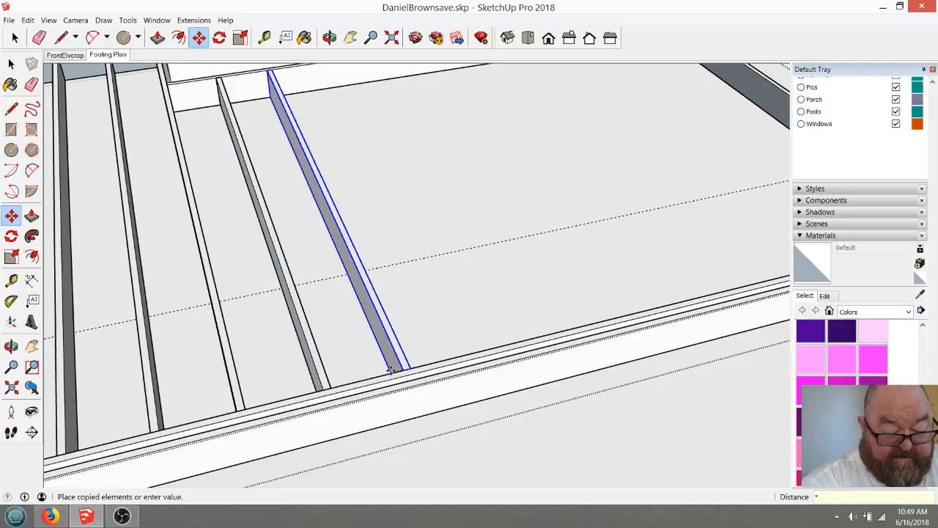
key(Return)
scroll(237, 457, down, 5)
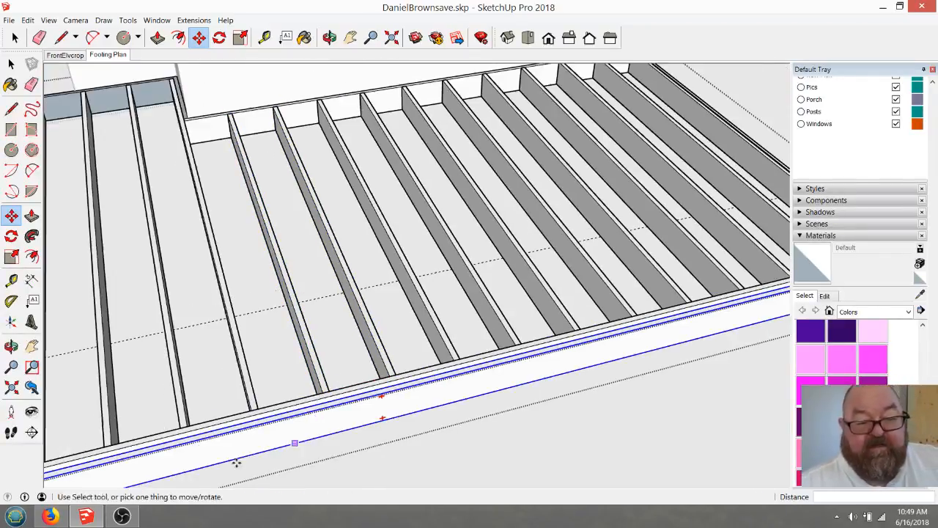
Examine how the last joist and the doubled front rim boards meet the side board at the far corner.
scroll(760, 279, up, 4)
scroll(427, 383, down, 4)
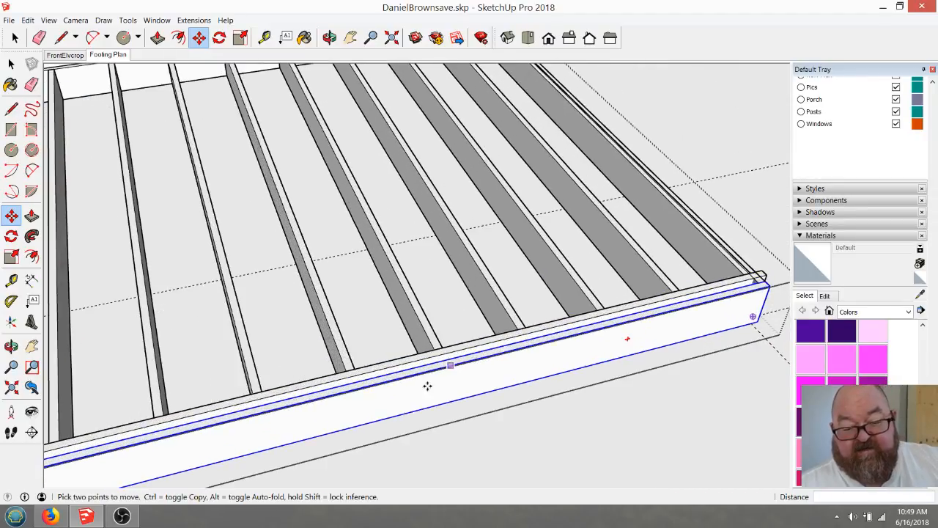
scroll(635, 285, up, 6)
scroll(601, 344, down, 5)
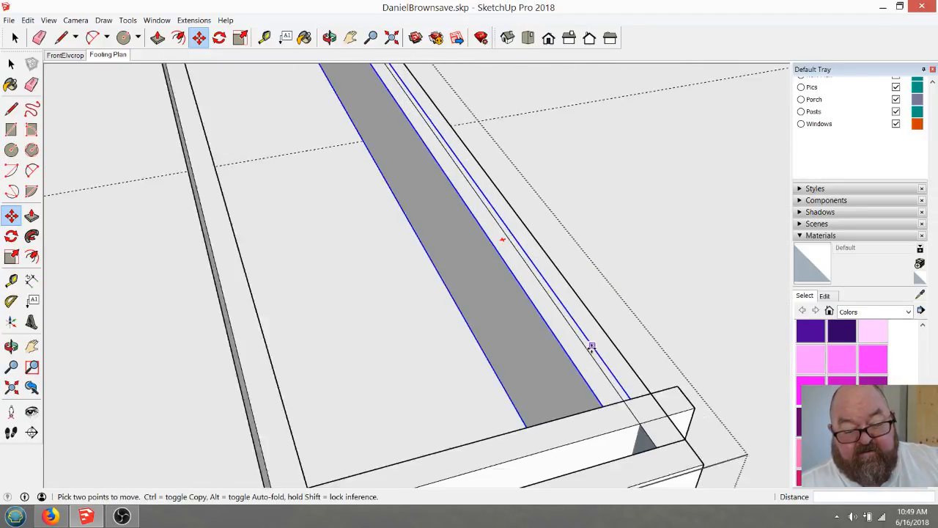
scroll(483, 283, up, 2)
scroll(497, 319, up, 4)
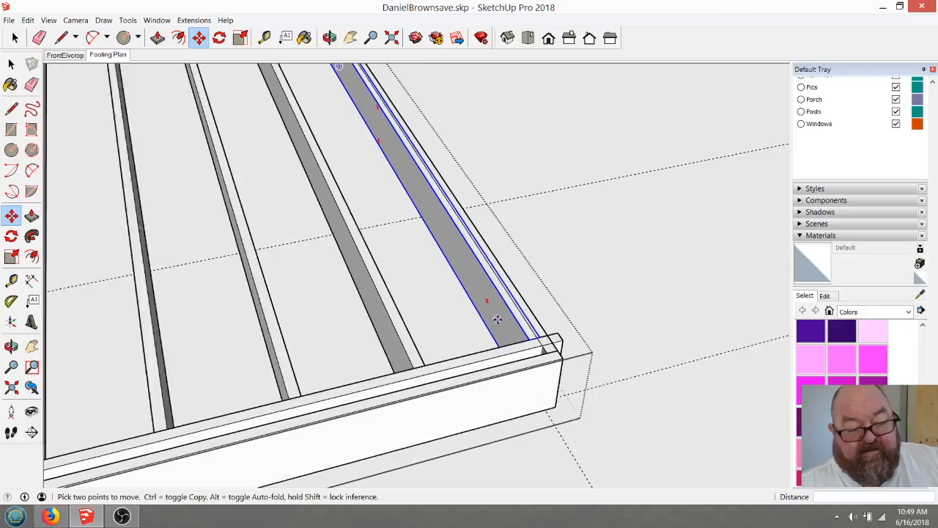
scroll(530, 320, down, 3)
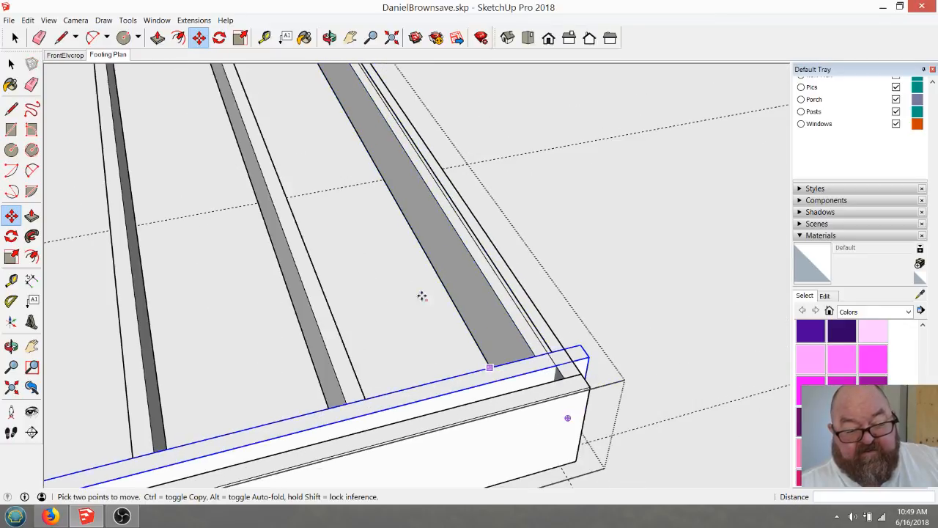
middle_click(298, 67)
middle_drag(298, 67, 165, 266)
Push the protruding end face of the inner front rim board back 3 inches at the corner.
click(13, 38)
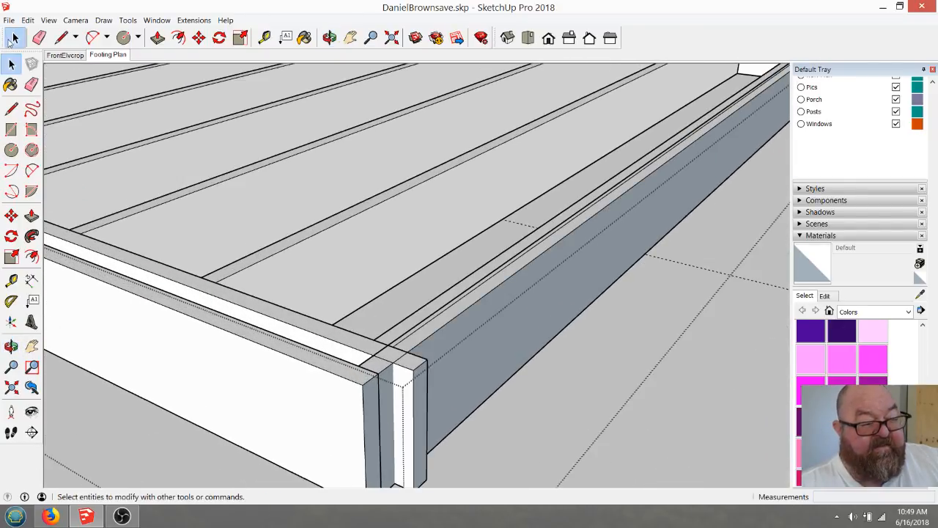
double_click(408, 389)
click(157, 37)
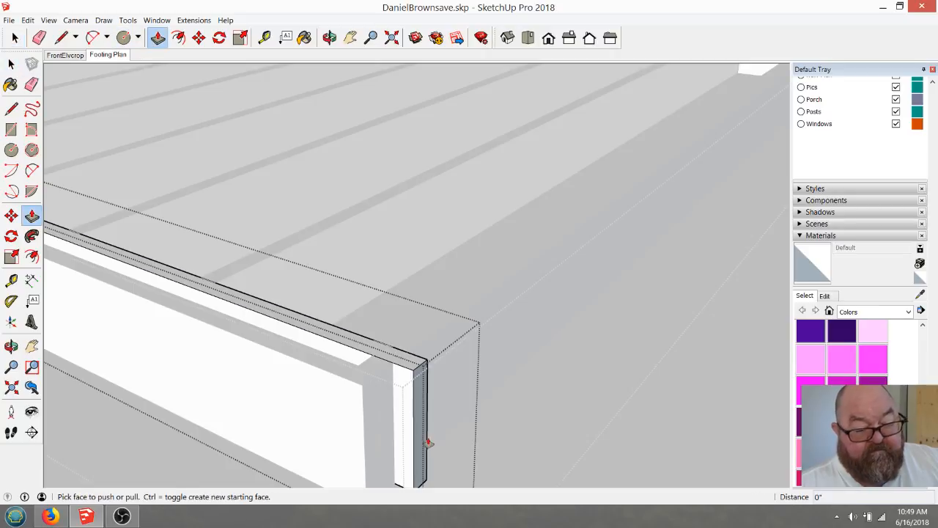
drag(419, 393, 370, 361)
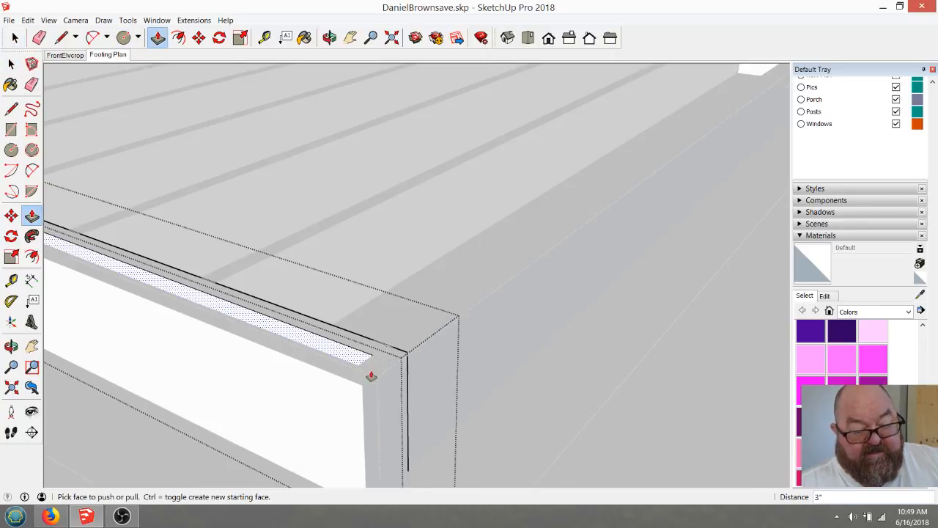
click(14, 38)
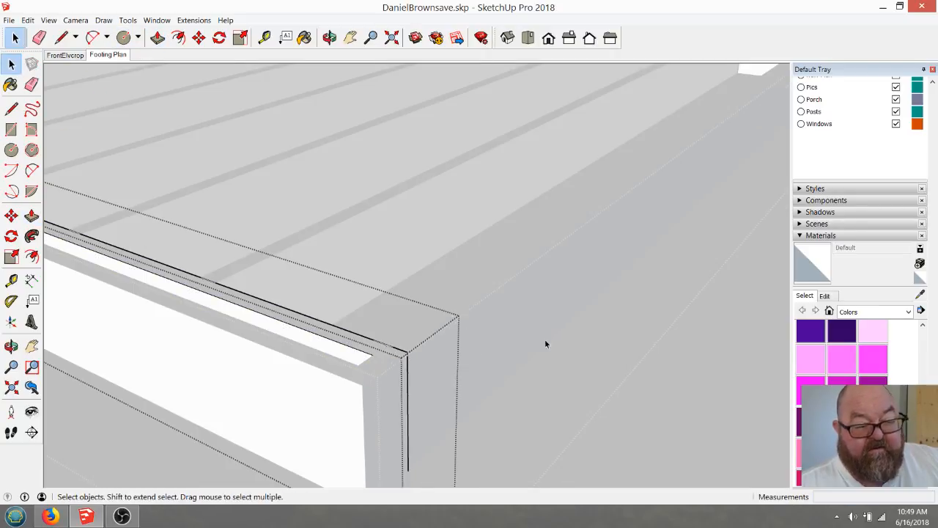
click(554, 343)
Move the end joist that overlaps the side board 1.5 inches inward, away from the side board.
scroll(553, 418, down, 3)
click(330, 38)
drag(412, 205, 452, 356)
scroll(452, 361, up, 2)
scroll(450, 365, up, 2)
scroll(513, 371, down, 1)
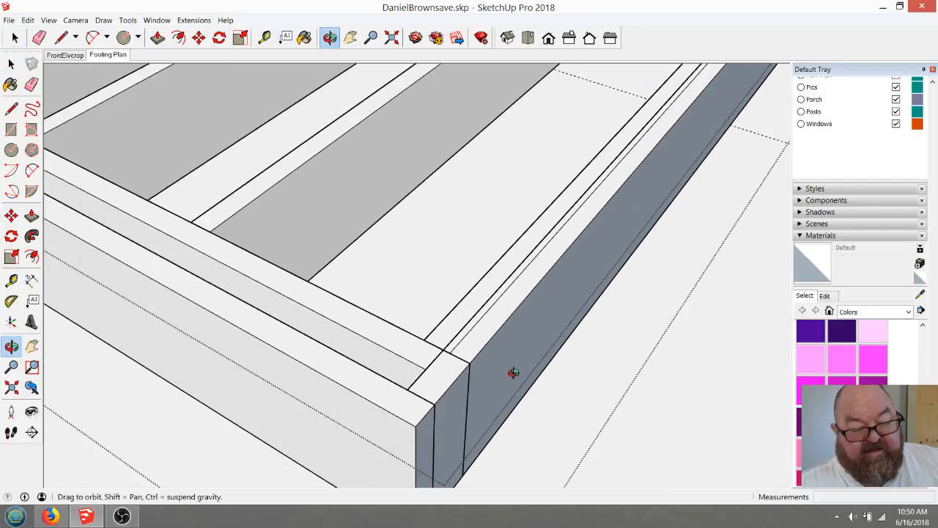
key(space)
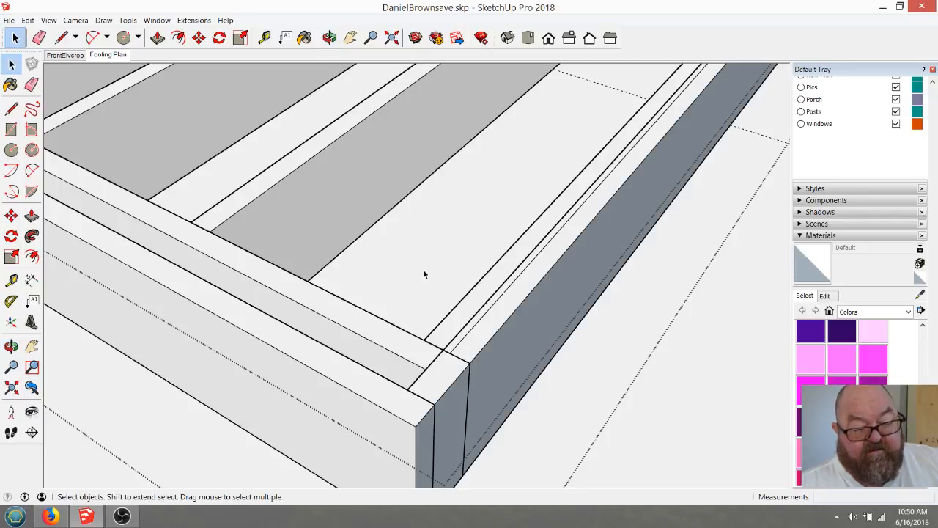
double_click(452, 323)
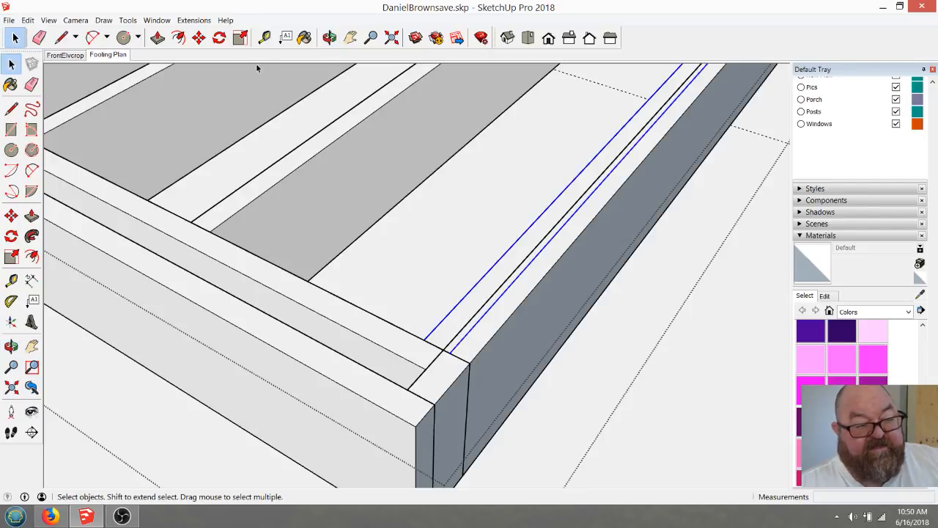
click(199, 37)
click(450, 352)
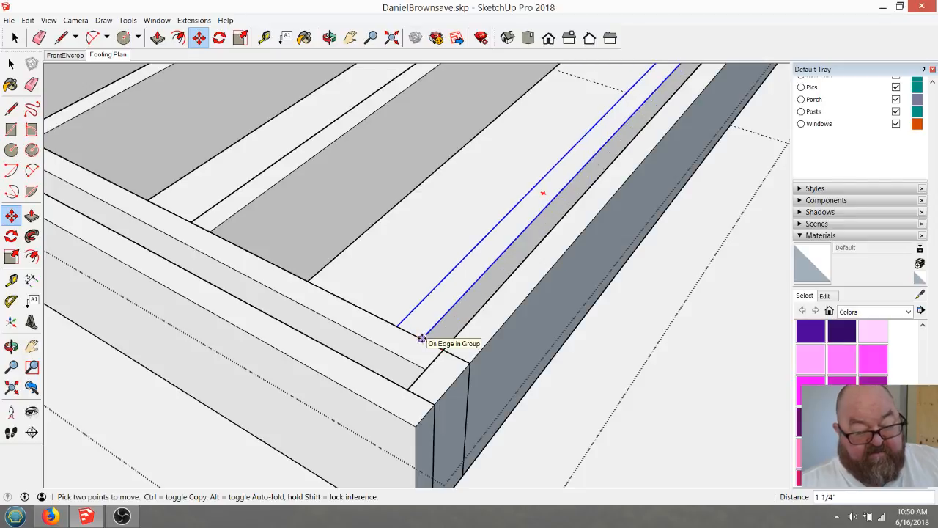
text(1.5)
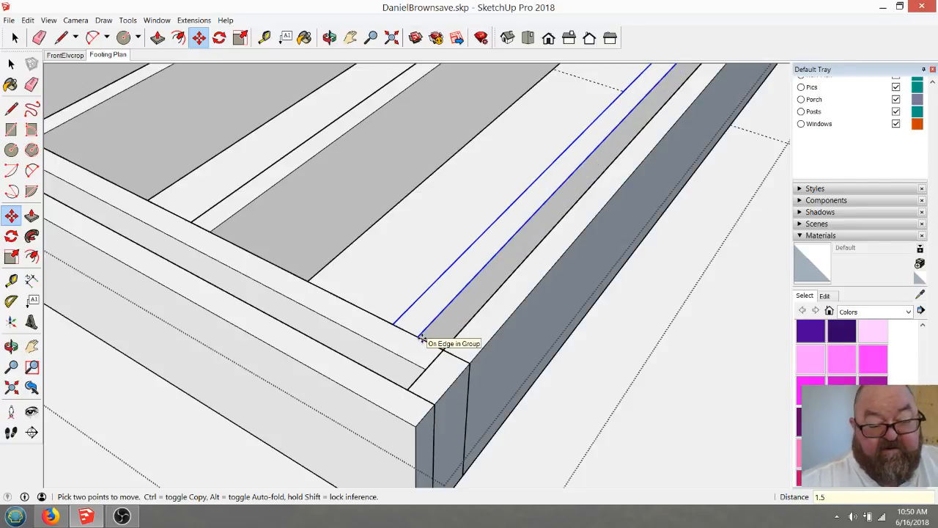
key(Return)
Try to push the inner front rim board's end face back further at the corner.
scroll(309, 258, down, 2)
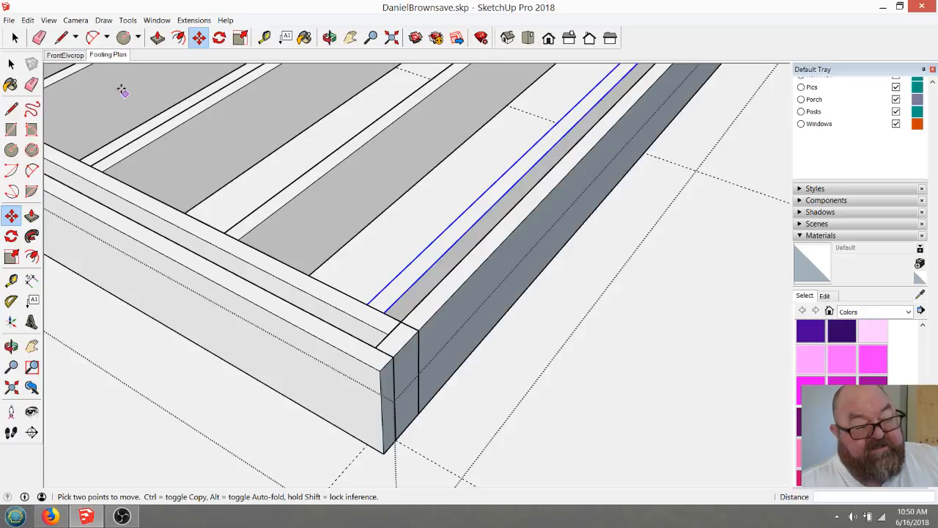
click(15, 37)
click(417, 352)
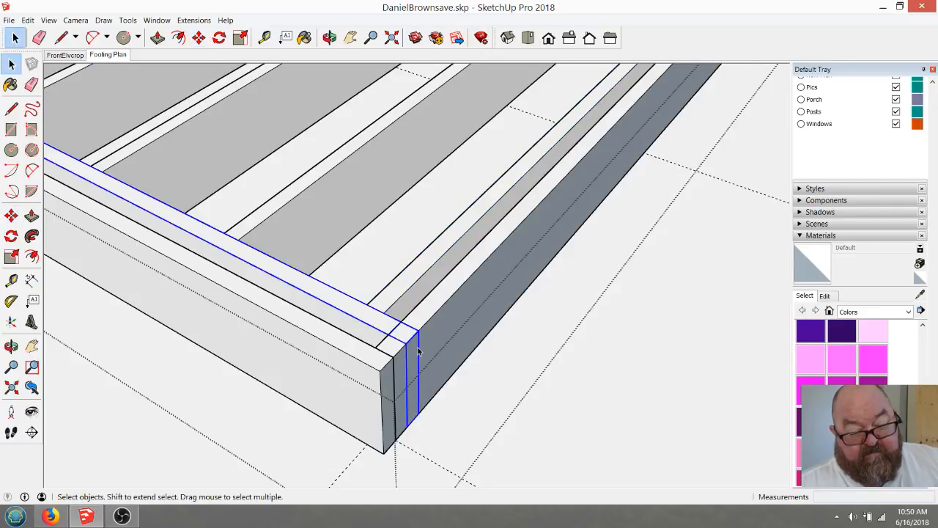
double_click(370, 317)
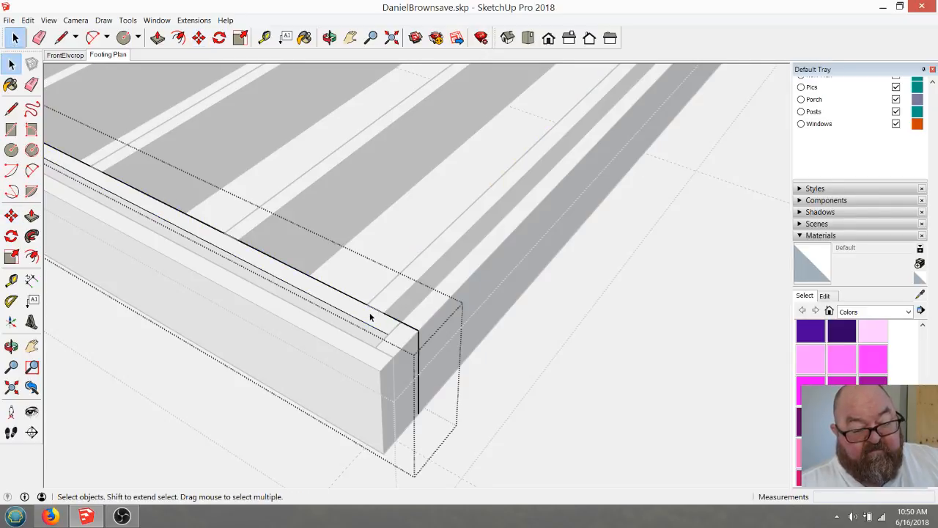
click(157, 37)
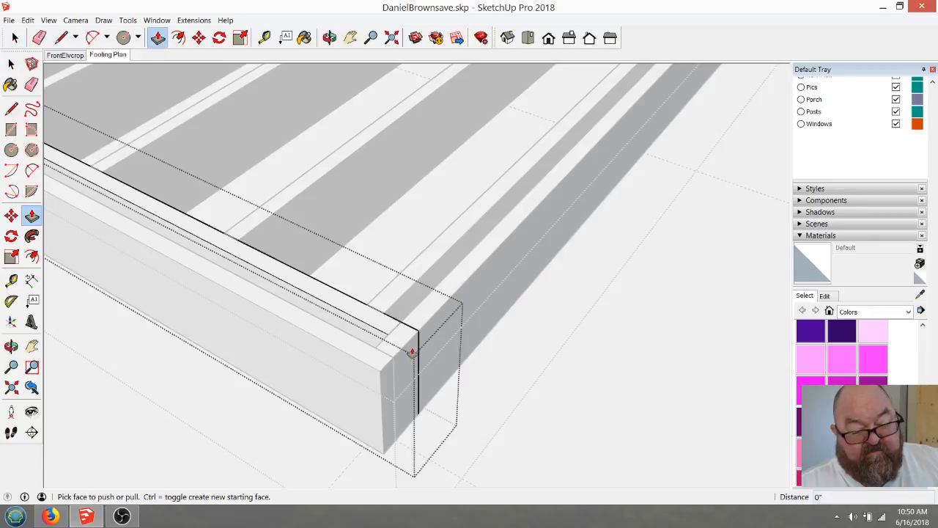
drag(415, 351, 403, 344)
key(space)
click(452, 381)
Open the inner front rim board for editing and cut its corner end back 1 5/8 inches to the nearby joist.
scroll(452, 380, up, 2)
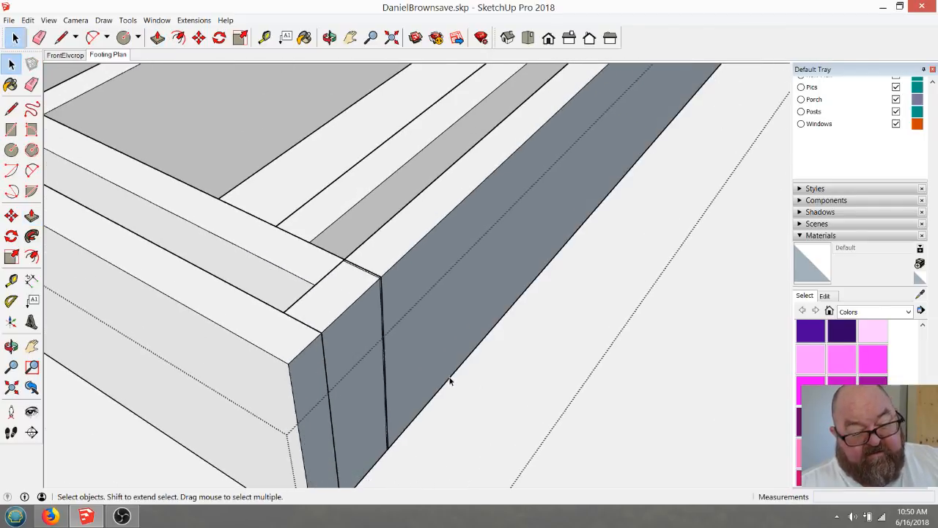
click(384, 299)
click(382, 298)
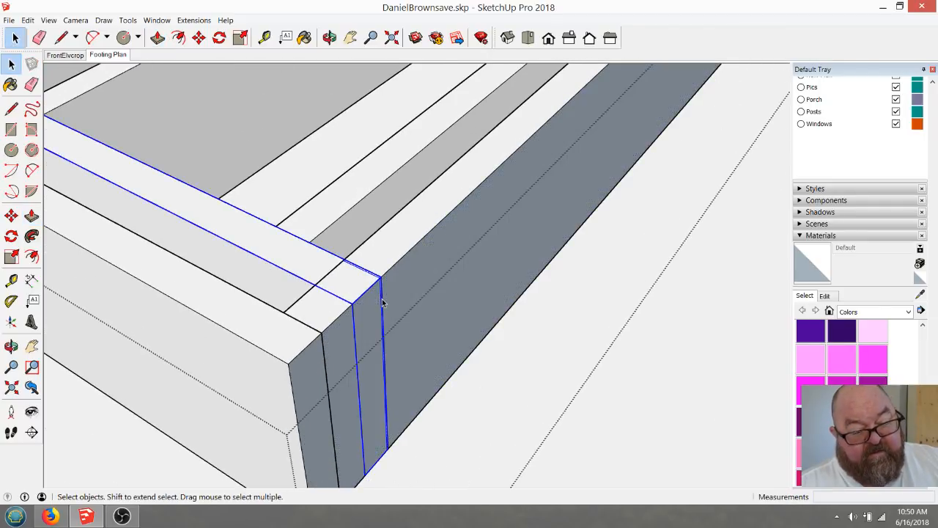
double_click(308, 270)
click(157, 37)
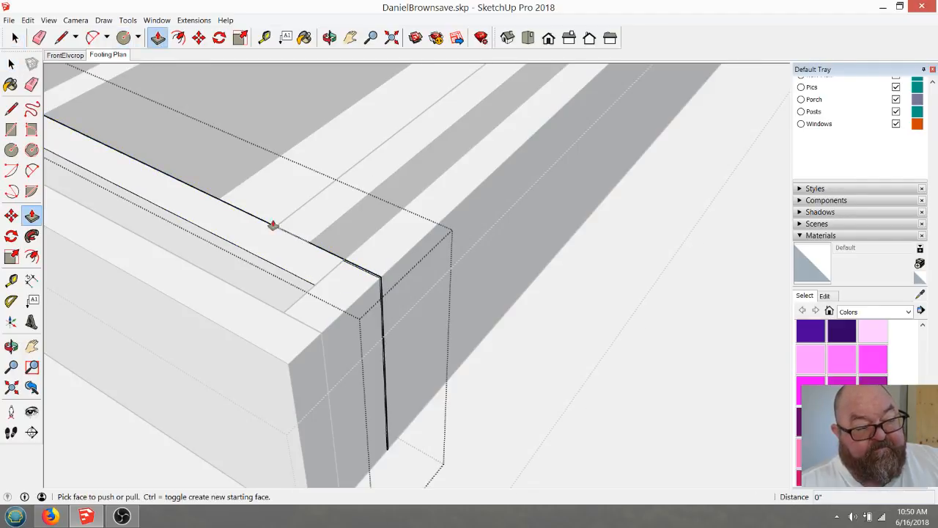
drag(332, 284, 295, 262)
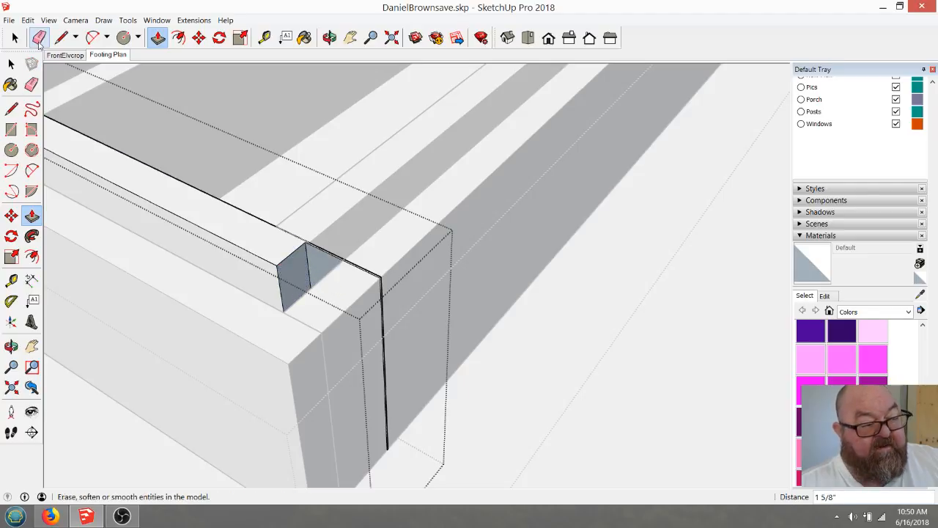
Erase the vertical edge at the corner end of the sliver left on the inner front rim board.
click(40, 38)
click(329, 253)
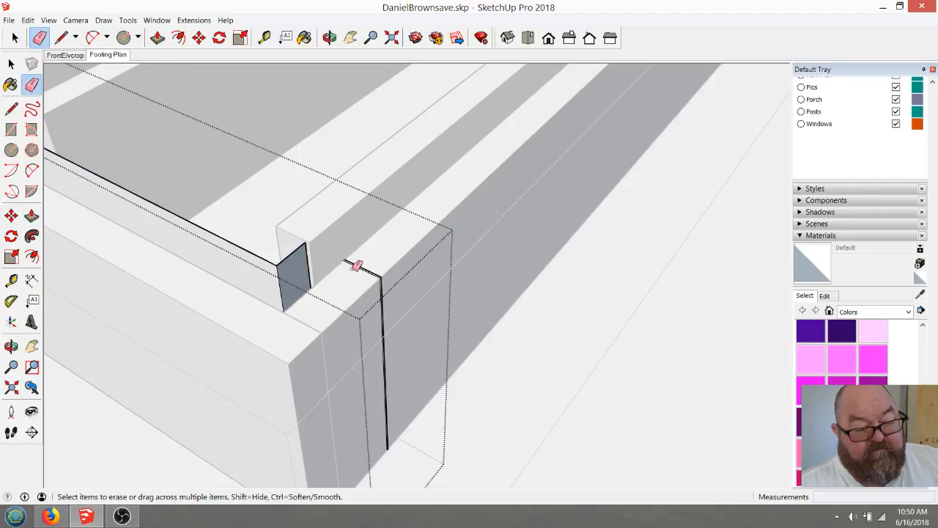
key(ctrl+z)
click(384, 293)
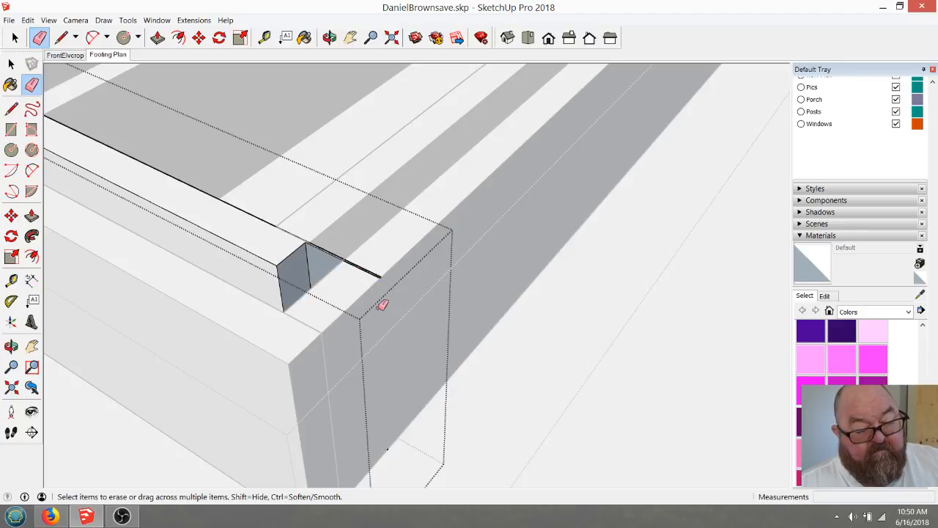
Draw a line about 1/16 inch long across the sliver at the rim board's cut end.
click(329, 37)
drag(418, 245, 306, 230)
drag(556, 280, 429, 261)
scroll(430, 261, up, 3)
click(61, 41)
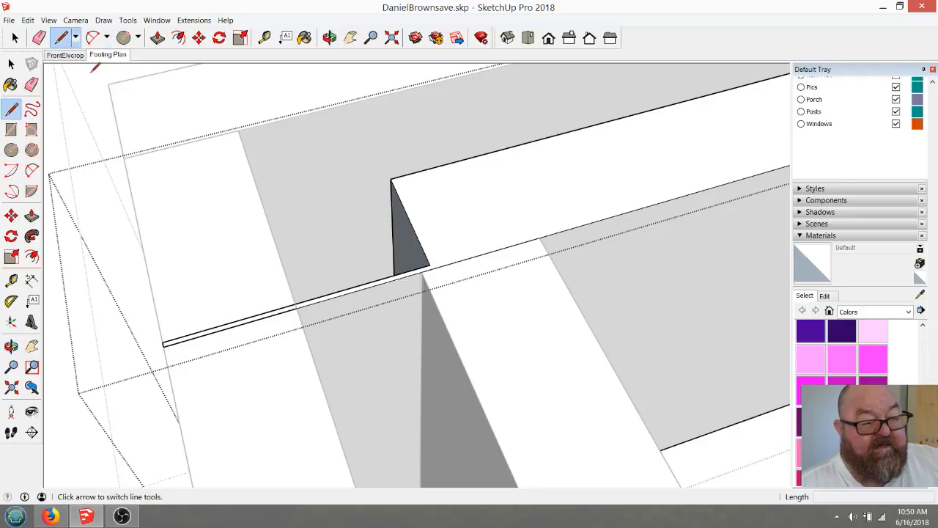
click(427, 258)
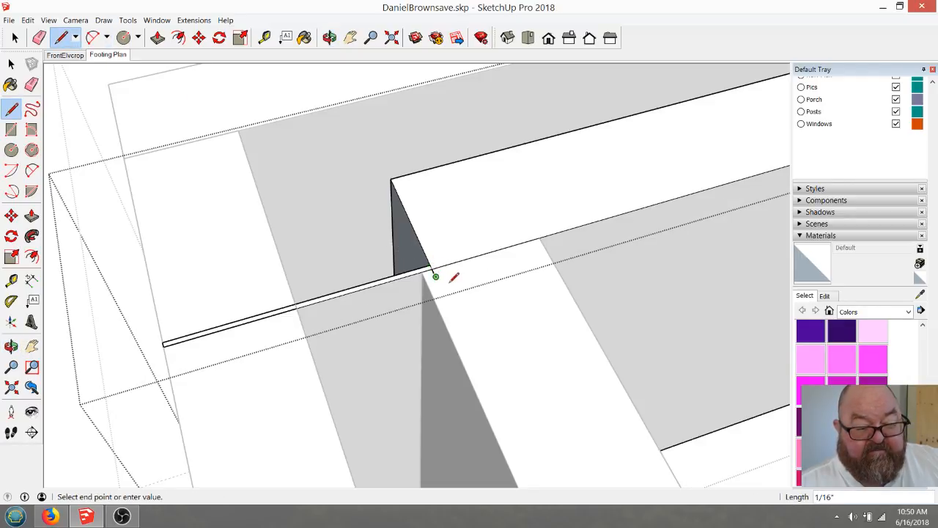
Try to erase the sliver's long edges beyond the rim board's cut end.
click(39, 38)
drag(395, 280, 374, 250)
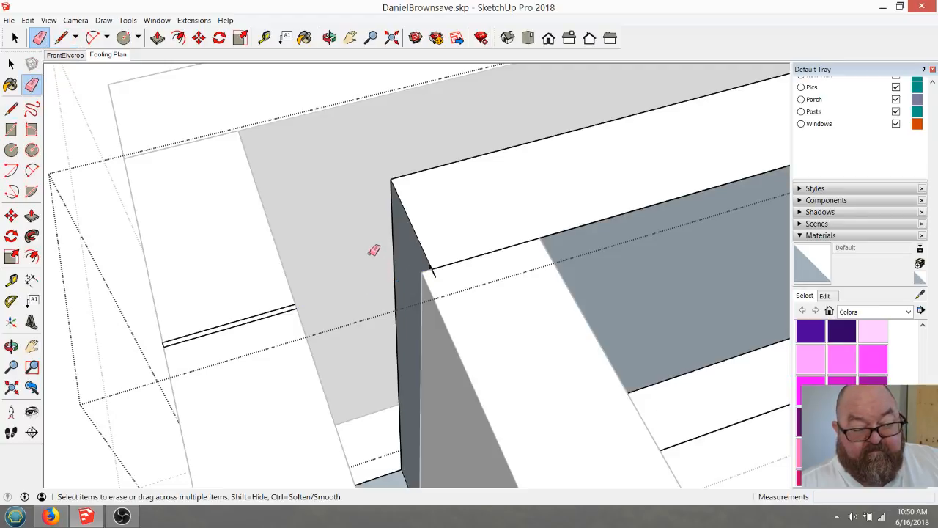
click(270, 315)
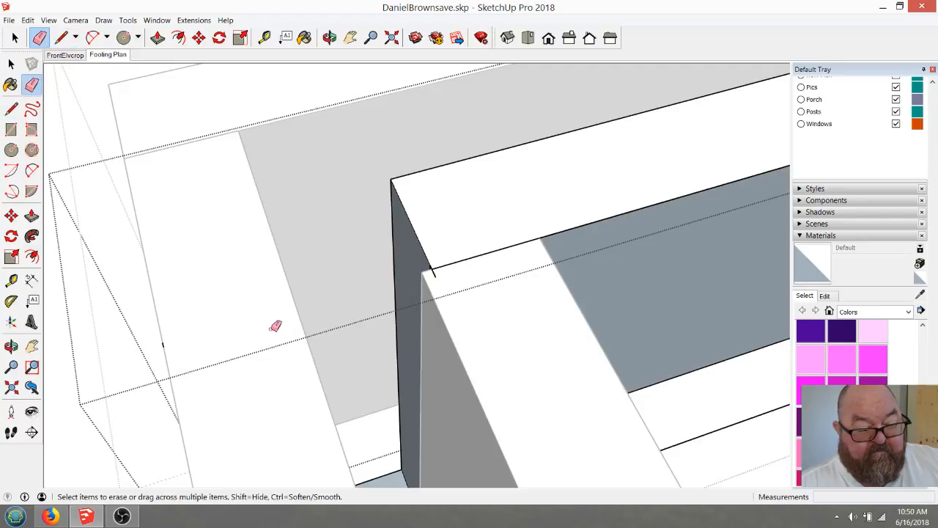
Pull the joist-side face of the inner front rim board out 1/16 inch to close the sliver along it.
click(63, 38)
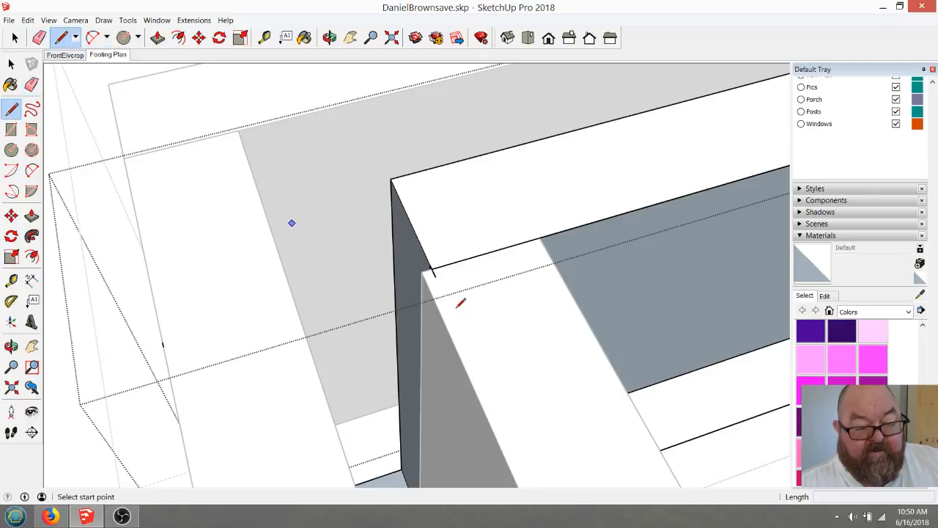
click(329, 38)
drag(269, 291, 540, 271)
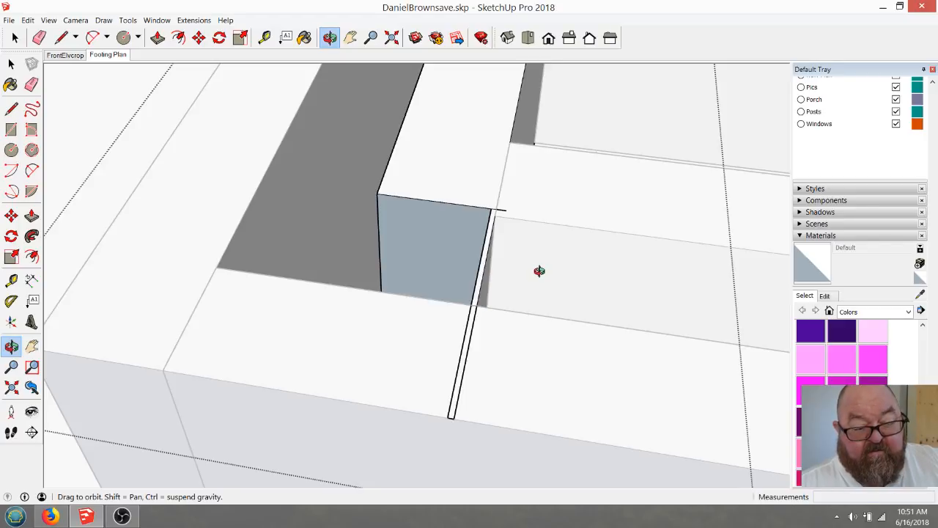
drag(528, 269, 683, 277)
click(158, 38)
click(490, 236)
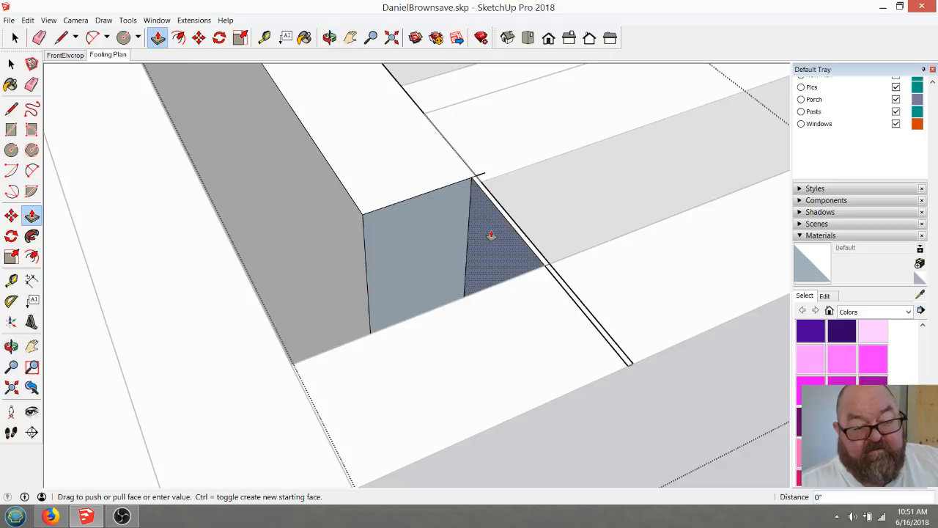
click(503, 236)
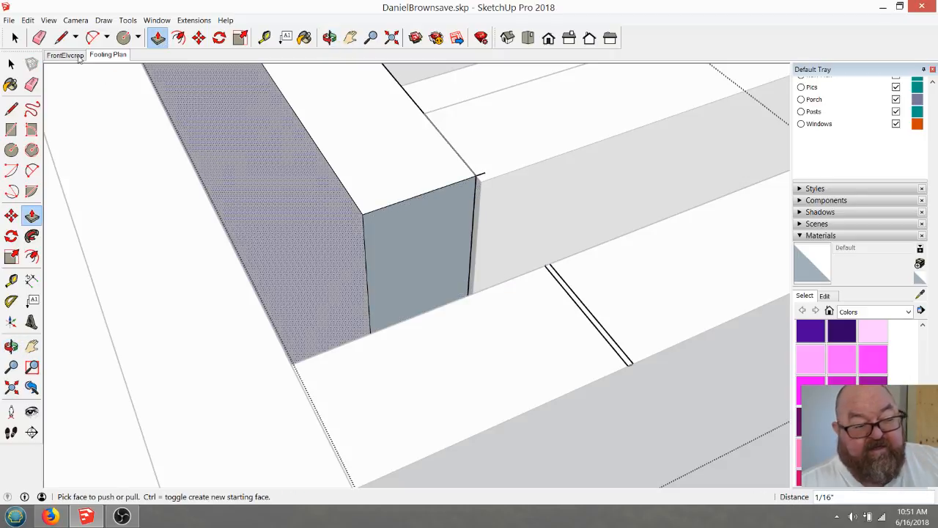
Erase the leftover sliver lines and the short overhanging line beyond the inner front rim board's cut end.
click(39, 38)
mouse_move(492, 170)
middle_down()
mouse_move(503, 198)
mouse_move(574, 266)
middle_up()
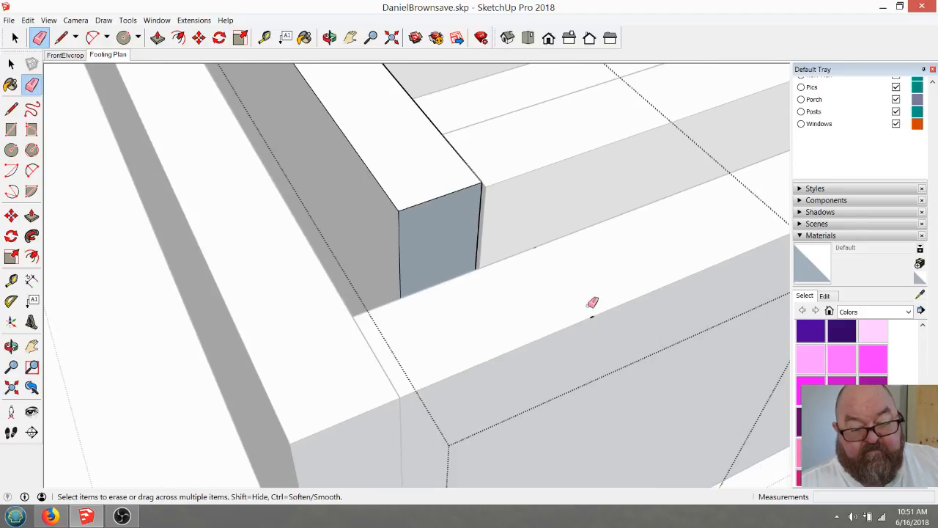
scroll(535, 261, down, 2)
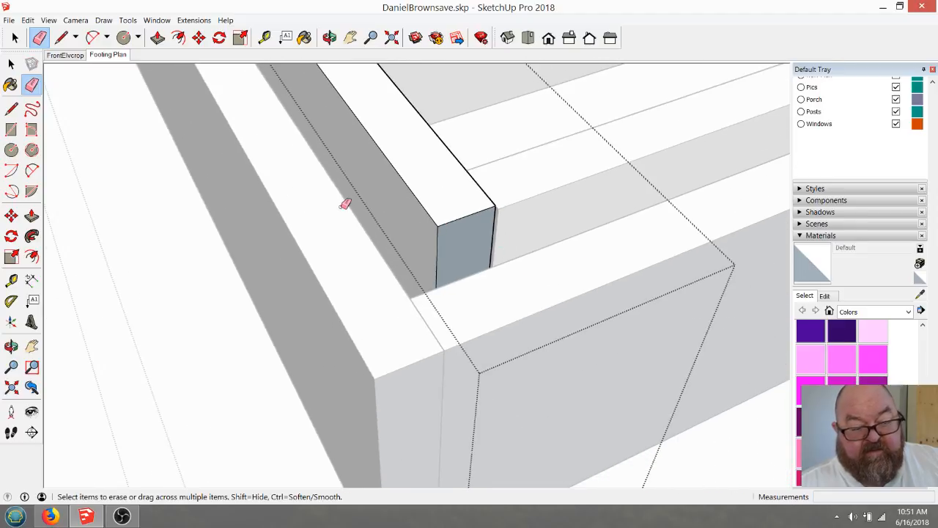
Extend the inner front rim board's cut end 1 5/8 inches to the side rim board and finish editing the board.
click(158, 37)
drag(466, 260, 442, 283)
scroll(440, 283, down, 3)
key(space)
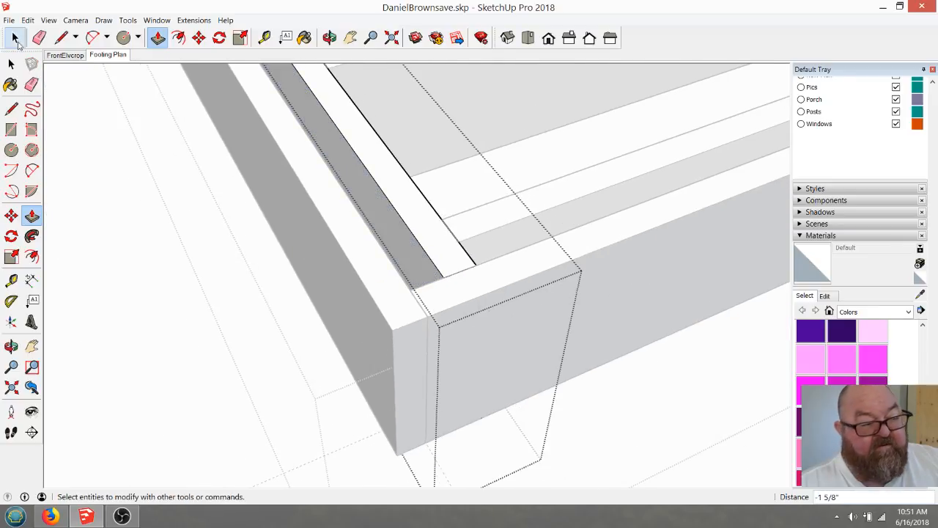
middle_drag(158, 184, 411, 346)
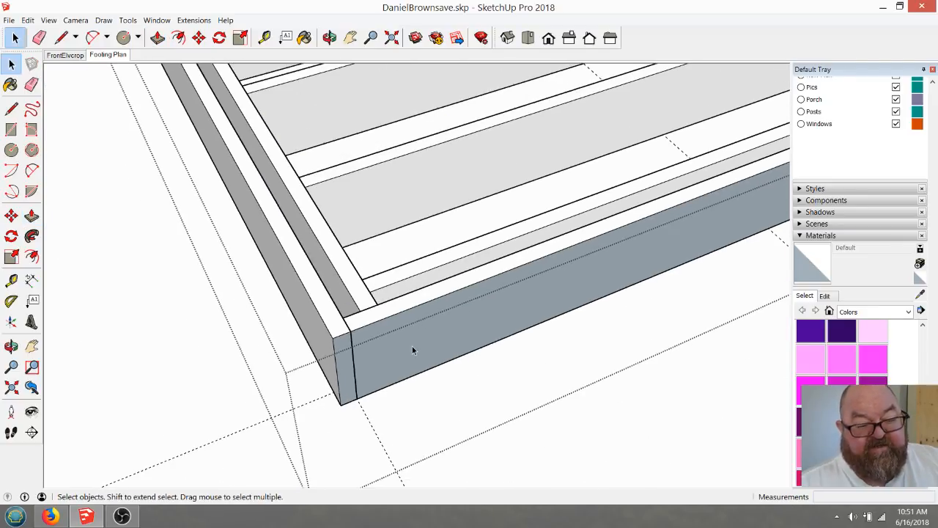
Switch to Firefox to check the live stream's chat, and return to SketchUp.
click(50, 516)
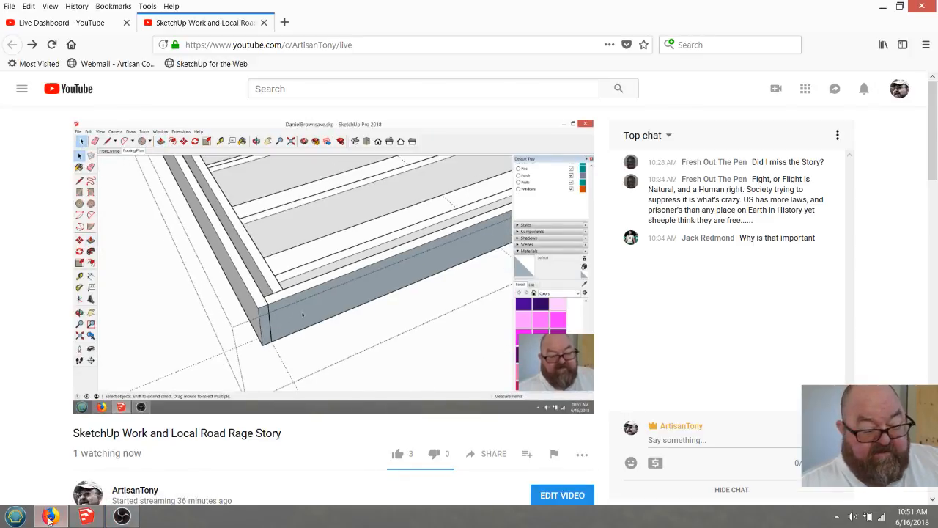
click(85, 516)
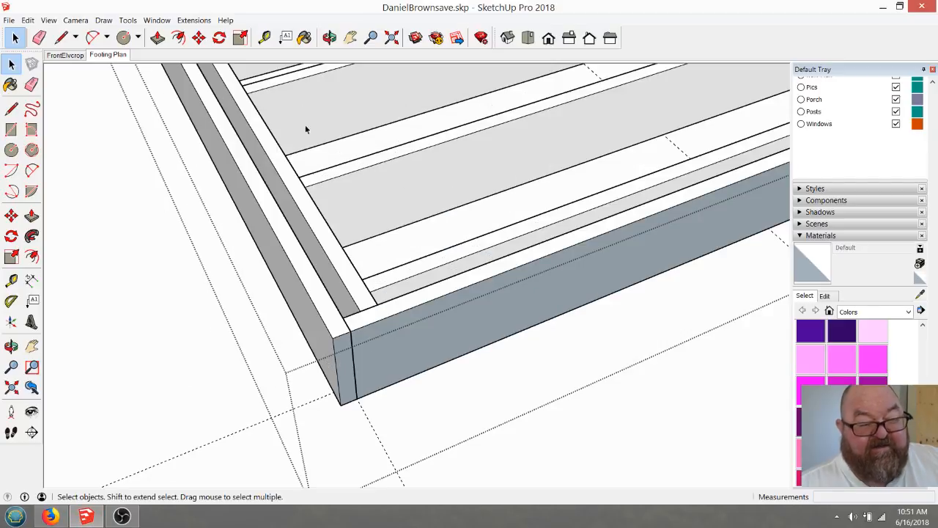
Postpone the PC's update restart and close the porch floor group.
click(329, 37)
drag(342, 213, 436, 380)
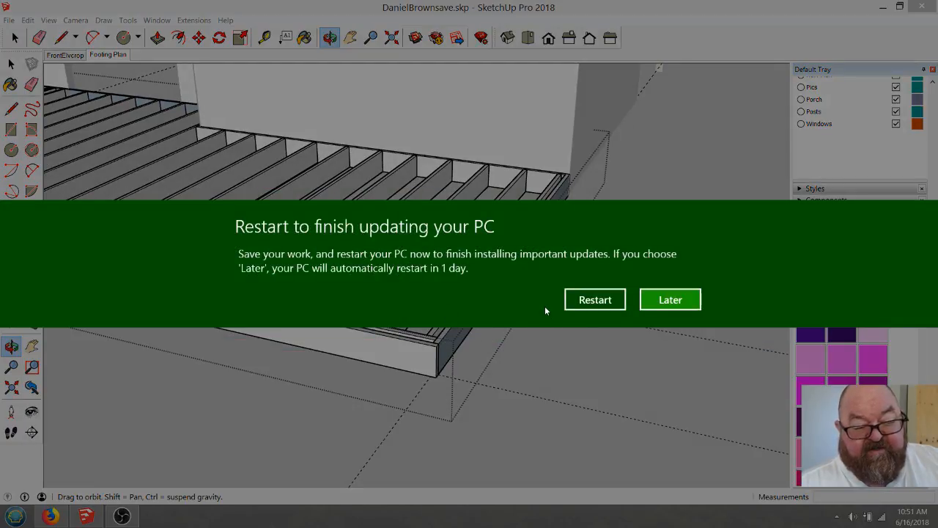
click(667, 299)
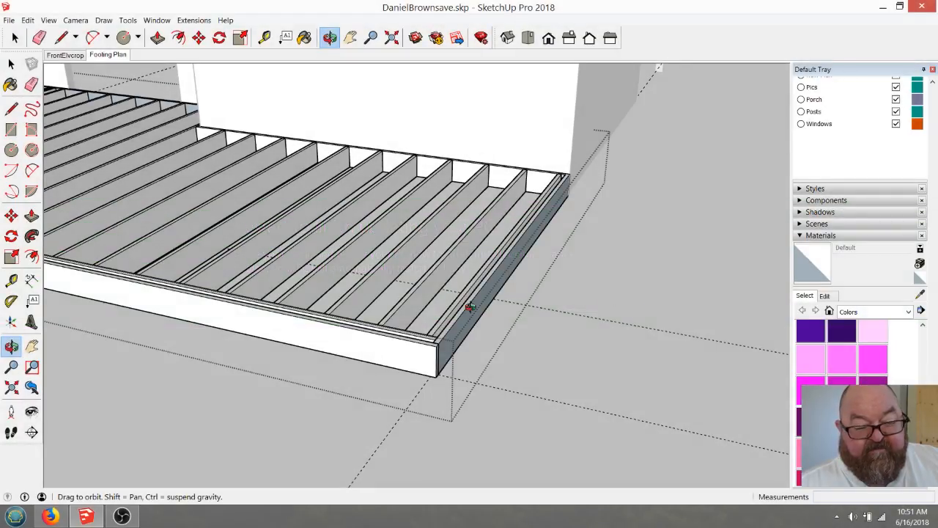
drag(470, 308, 459, 335)
key(space)
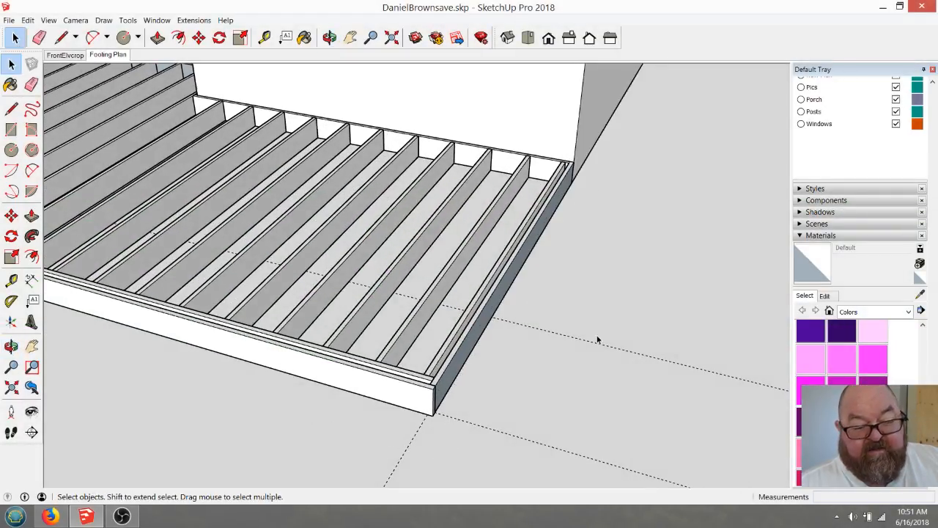
Reopen the porch floor group and erase the guide lines running in front of and across the joists.
click(39, 37)
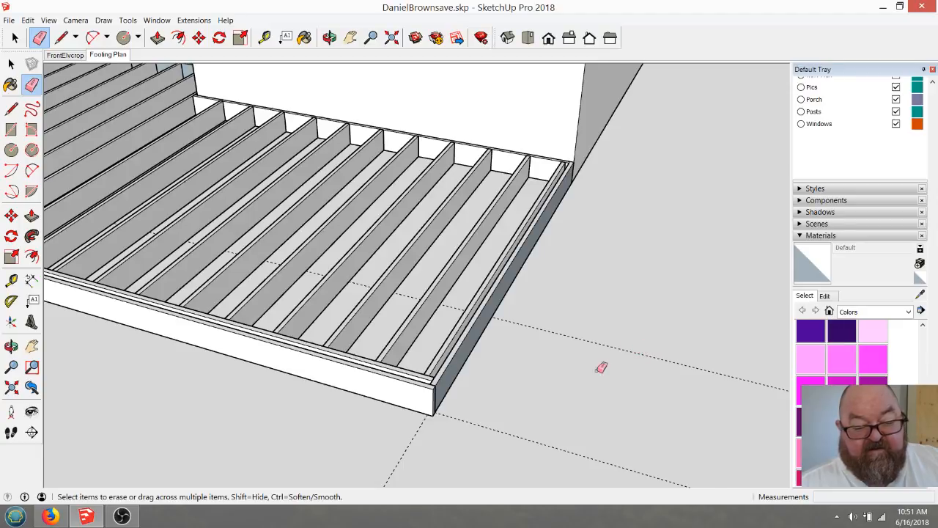
scroll(601, 367, down, 5)
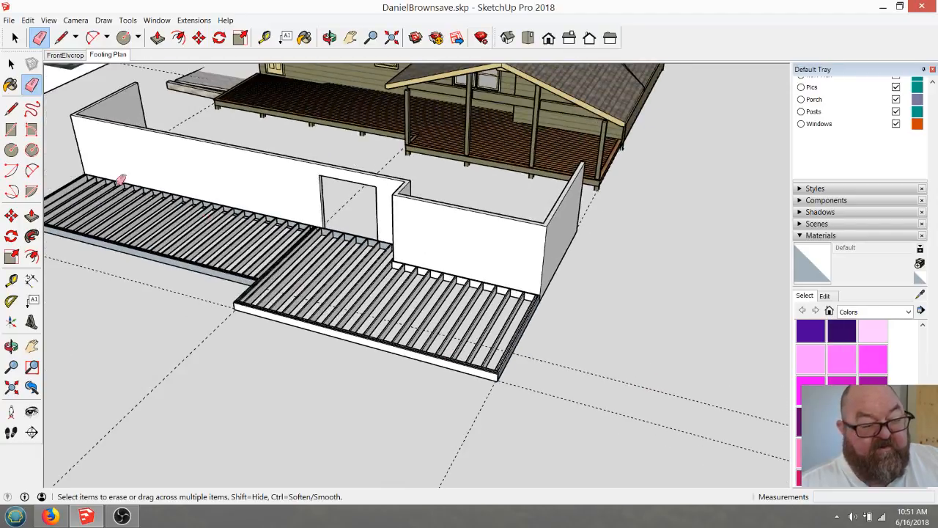
click(11, 64)
double_click(547, 361)
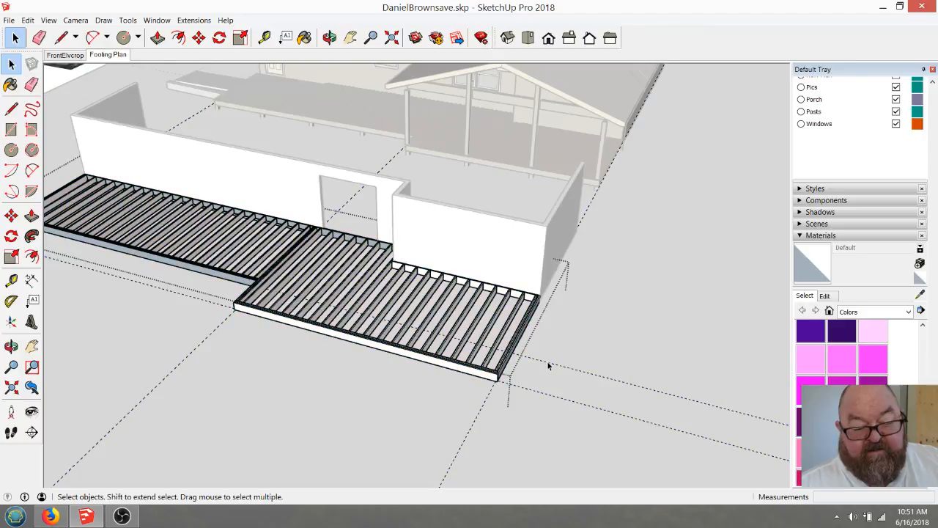
click(38, 38)
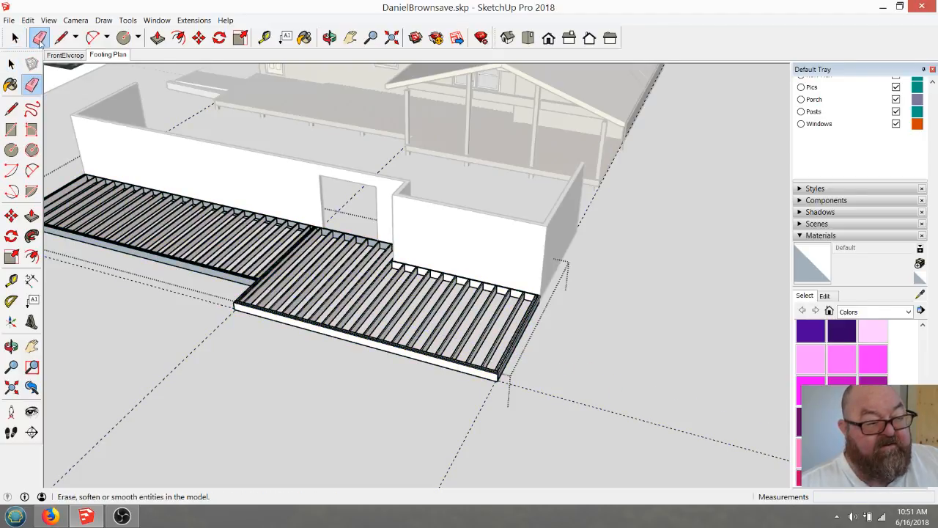
drag(490, 409, 198, 319)
scroll(465, 454, down, 3)
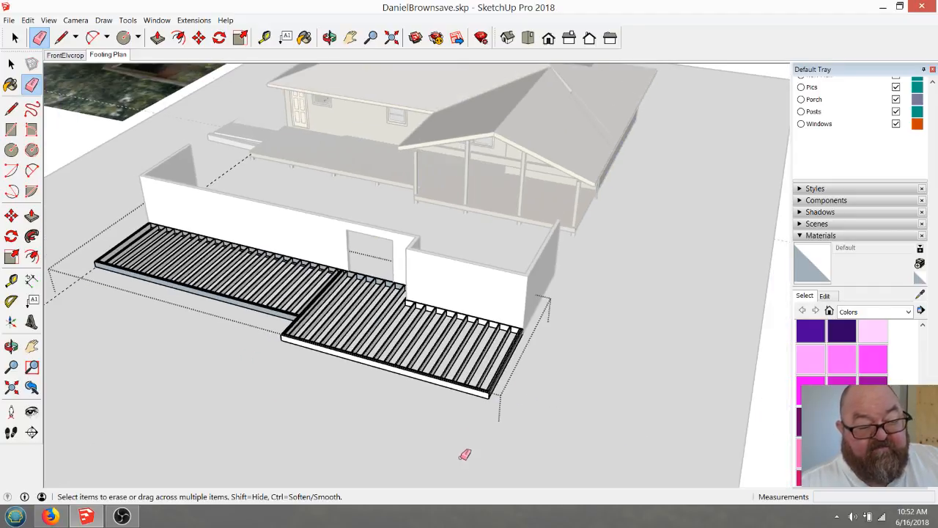
scroll(477, 400, up, 3)
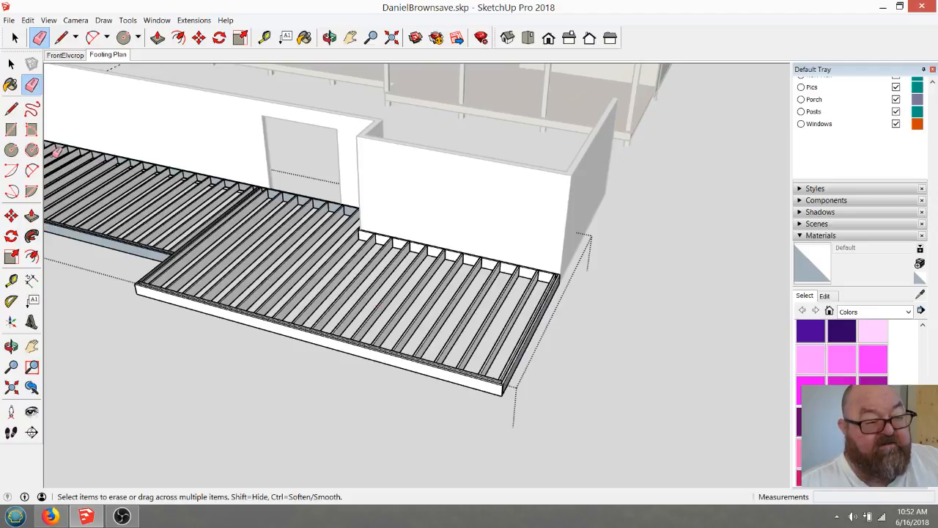
click(15, 38)
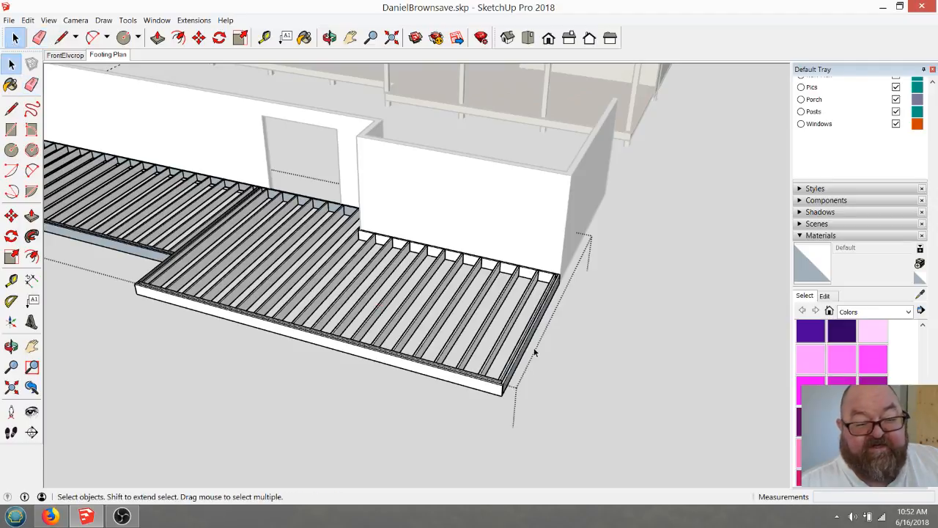
Recall the Footing Plan scene, delete the remaining guide at the longer porch section's outer end, and close the floor group.
click(329, 37)
drag(462, 310, 633, 311)
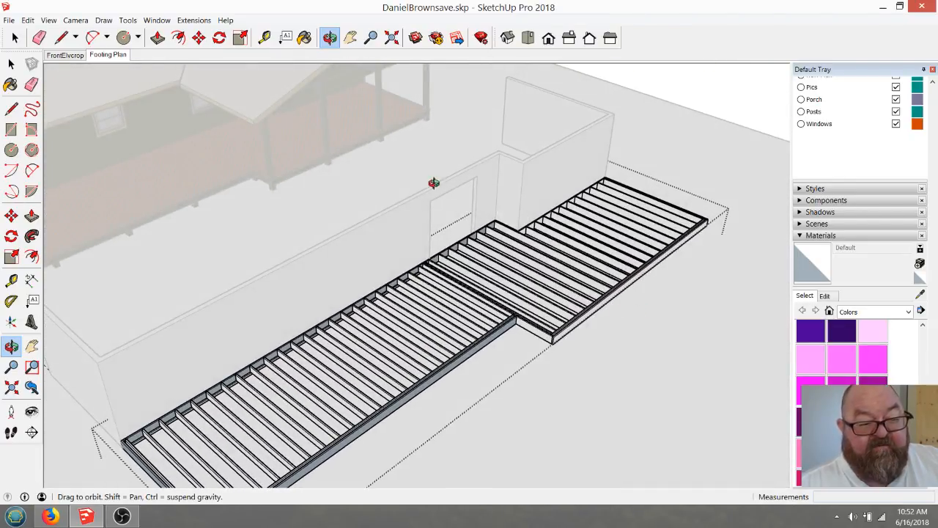
scroll(271, 169, down, 2)
click(14, 37)
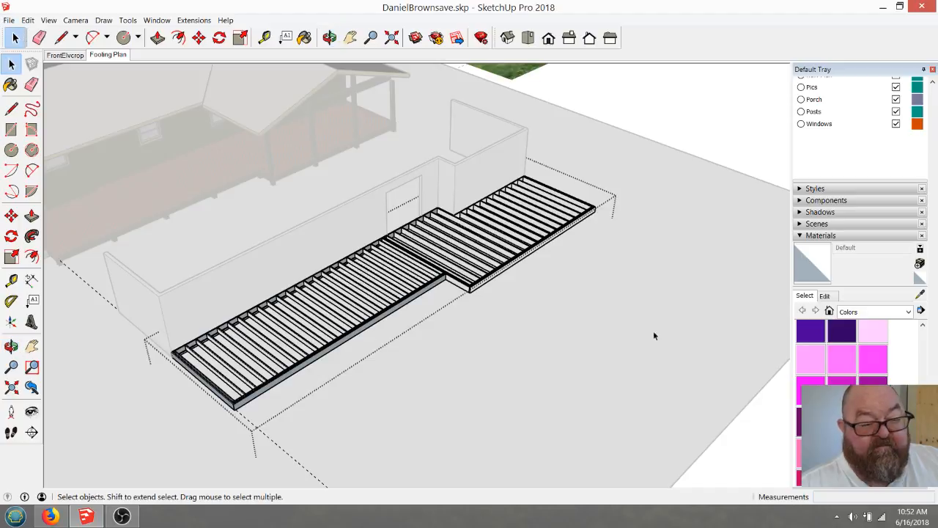
click(108, 55)
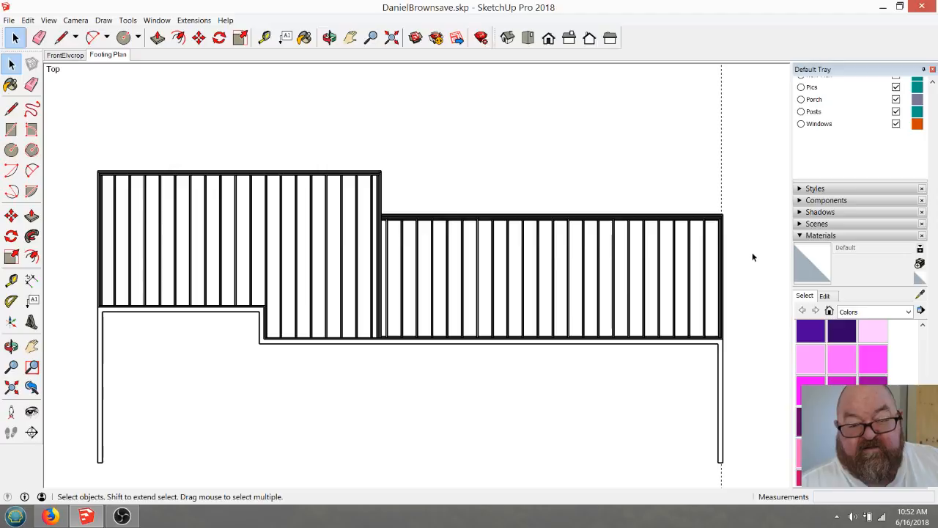
click(722, 180)
double_click(721, 150)
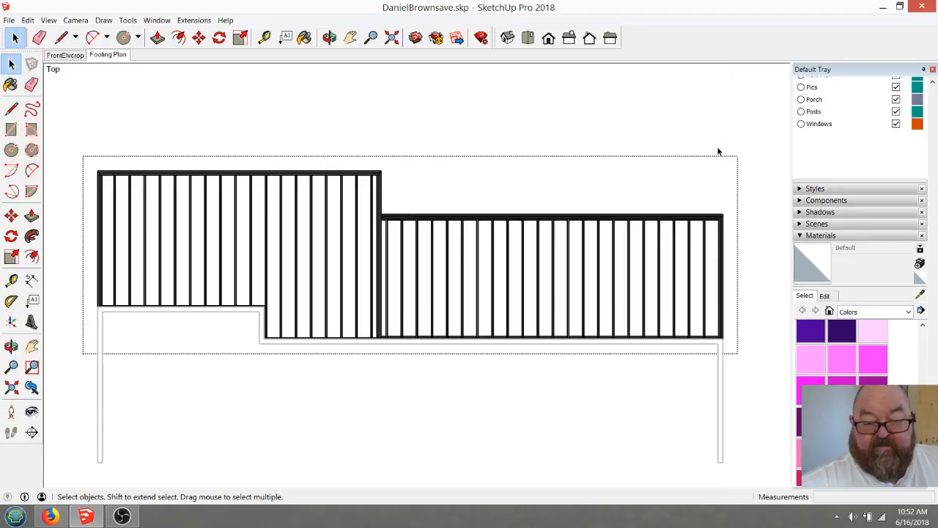
click(541, 132)
Examine the rim boards and joists in plan and 3D around the step between the two porch sections.
scroll(386, 230, up, 4)
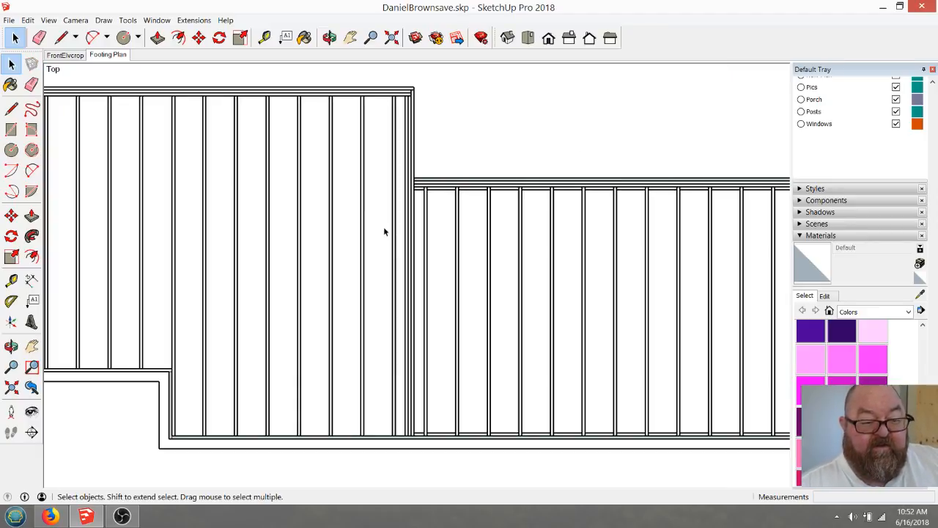
scroll(432, 150, up, 1)
scroll(392, 85, up, 5)
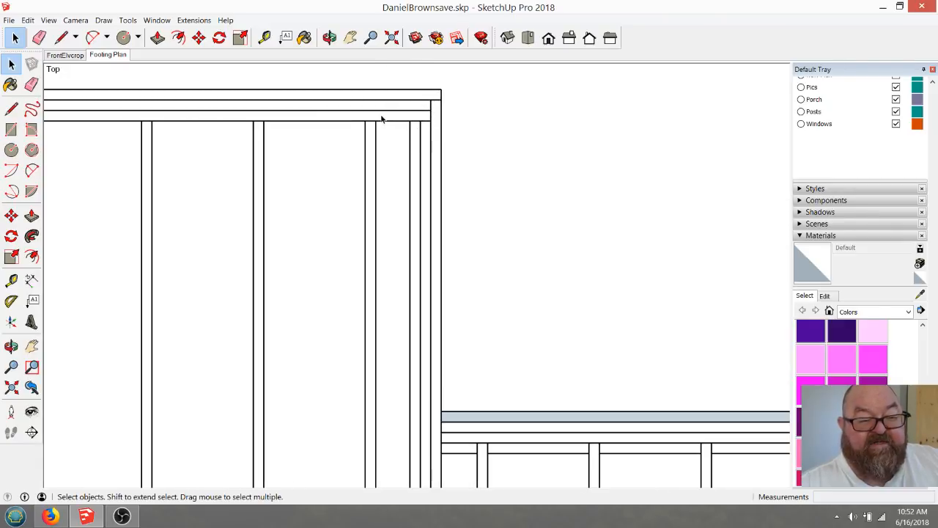
scroll(431, 143, down, 2)
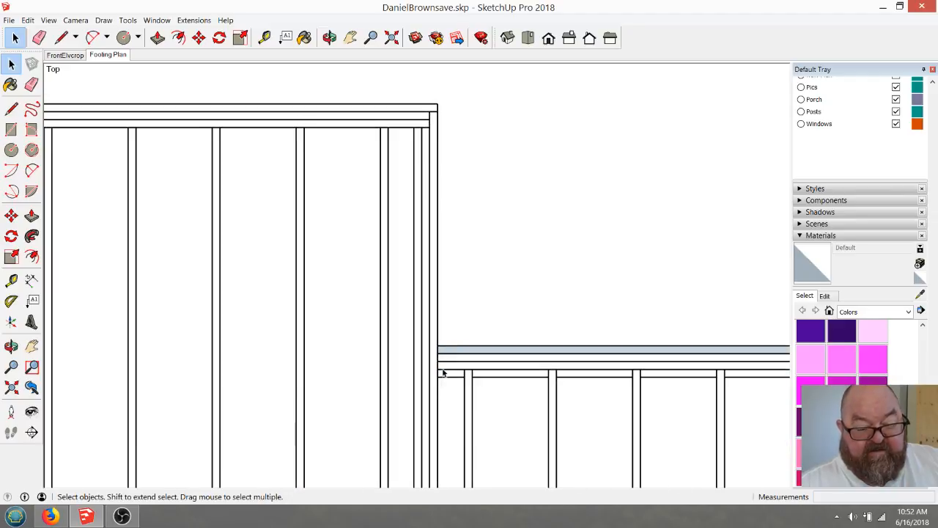
scroll(381, 117, down, 1)
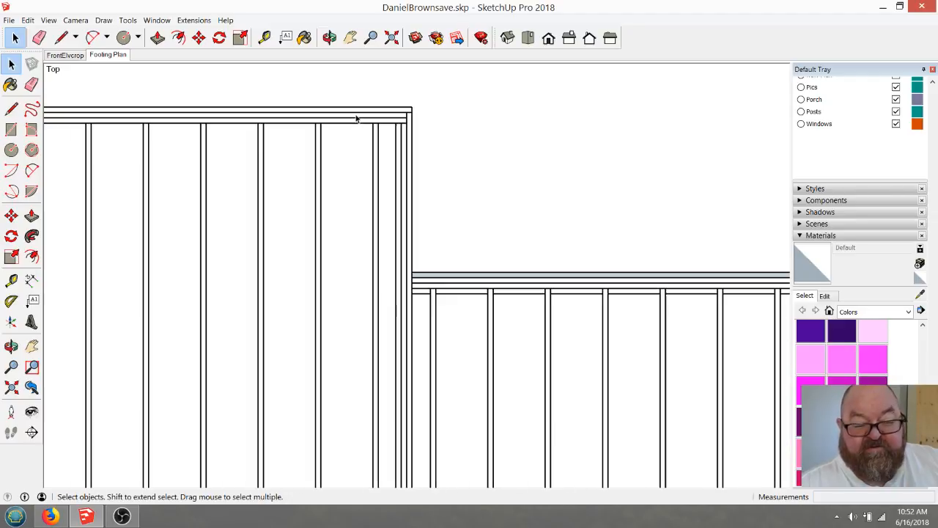
click(330, 37)
drag(352, 67, 540, 251)
scroll(516, 329, down, 3)
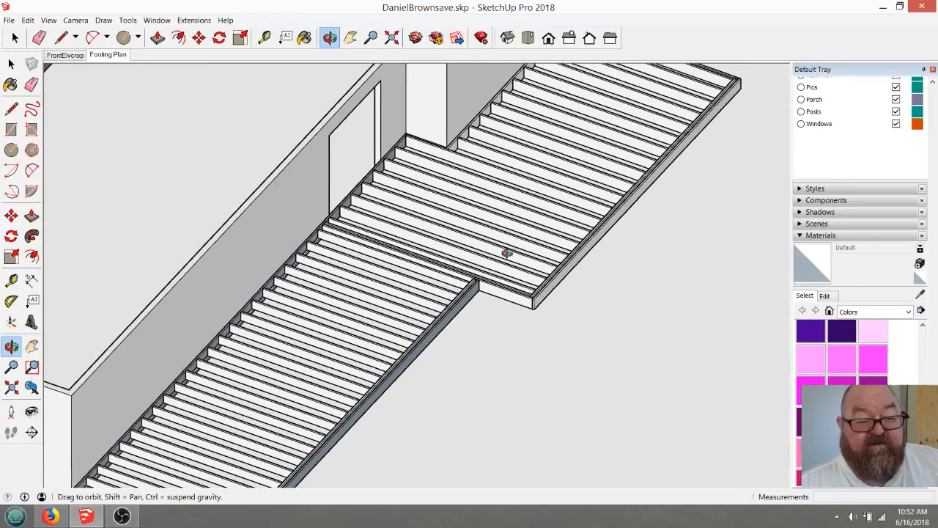
drag(506, 253, 383, 230)
scroll(447, 239, down, 2)
scroll(451, 249, down, 2)
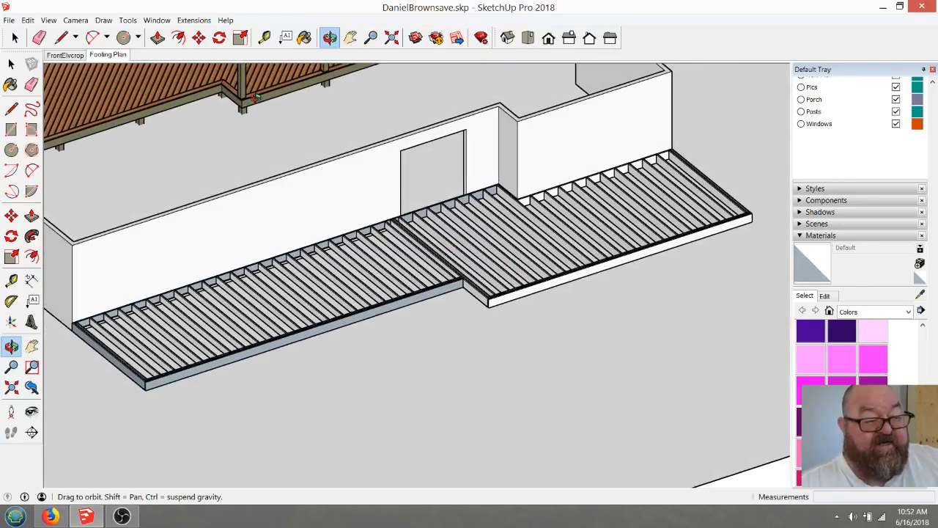
Switch the camera to perspective projection.
click(47, 19)
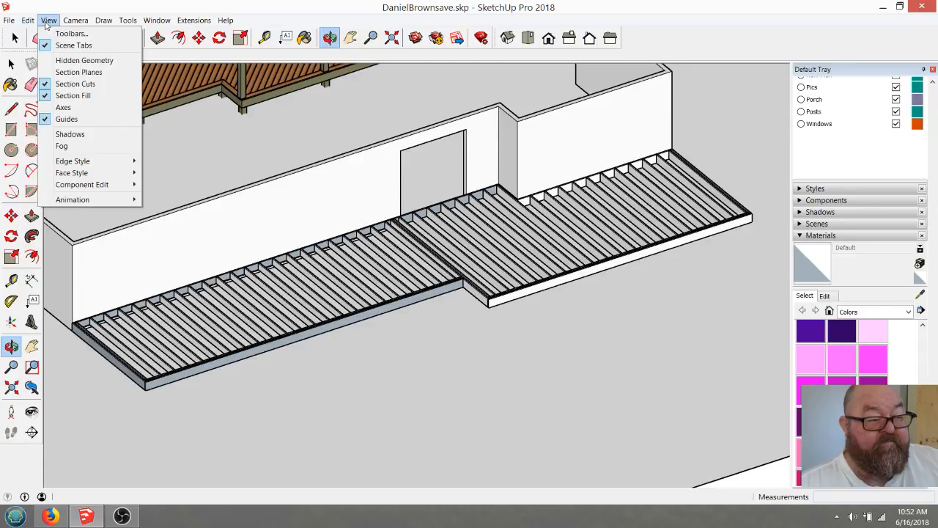
mouse_move(75, 19)
click(96, 84)
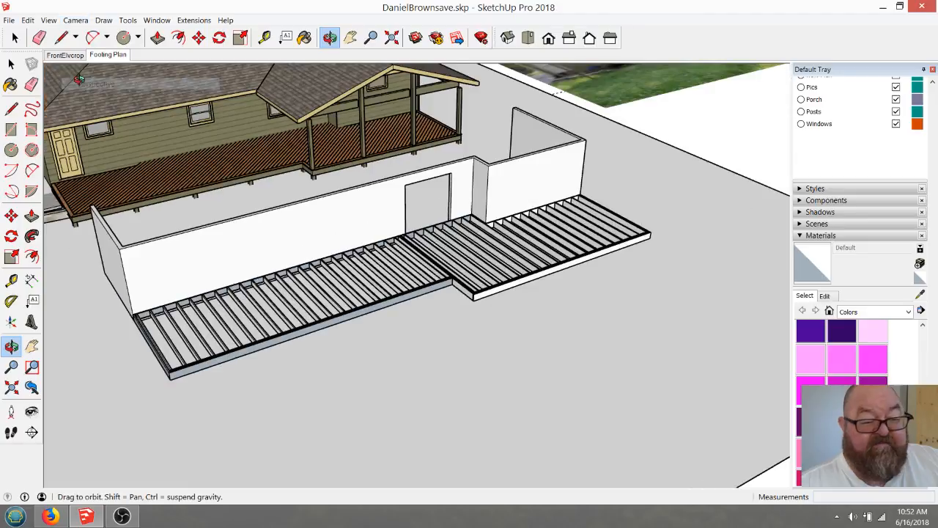
scroll(398, 287, up, 3)
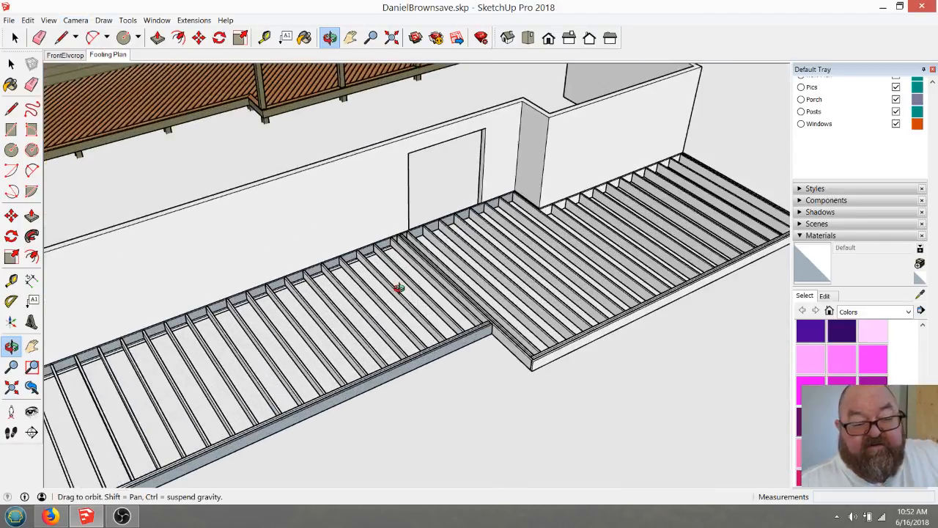
scroll(503, 321, down, 3)
drag(421, 309, 526, 298)
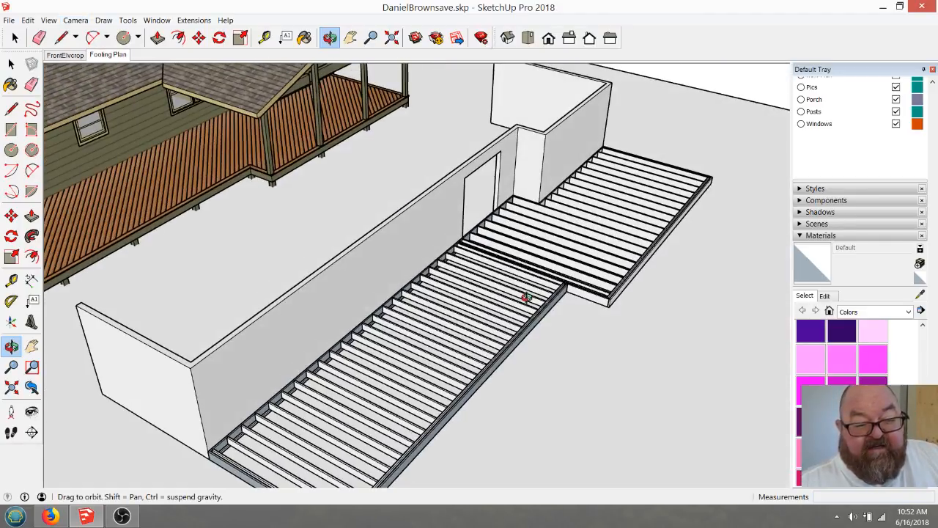
scroll(475, 244, down, 2)
scroll(475, 245, down, 2)
scroll(333, 387, up, 4)
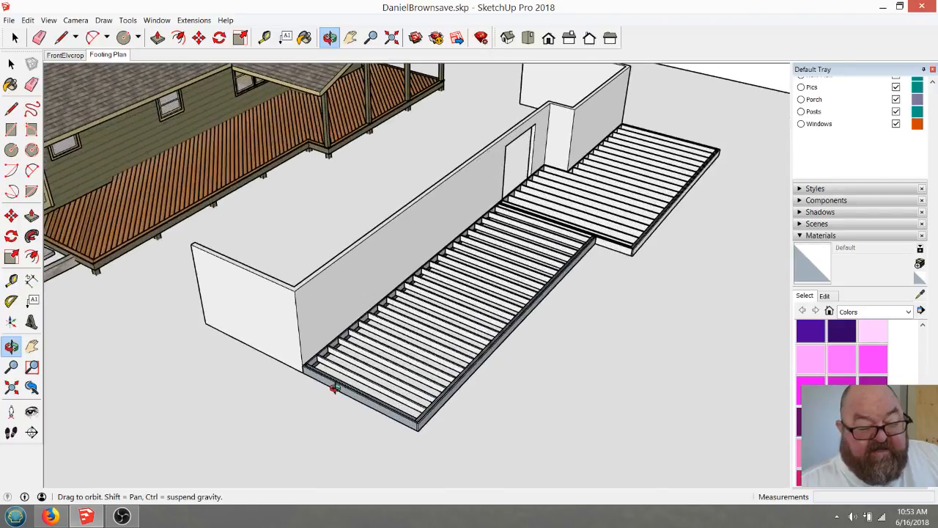
Place a guide line along the bottom of the finished porch's end rim board, extending toward the separate floor framing.
scroll(365, 291, down, 2)
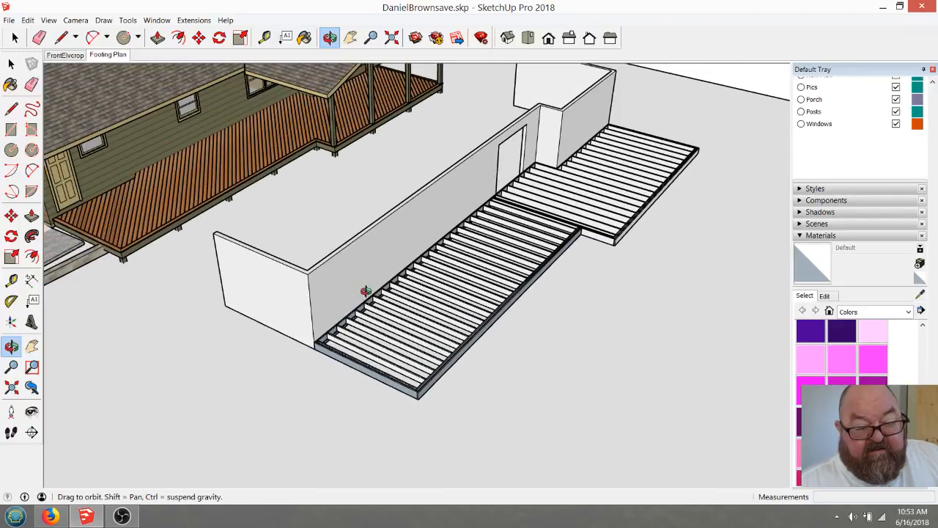
scroll(55, 231, up, 6)
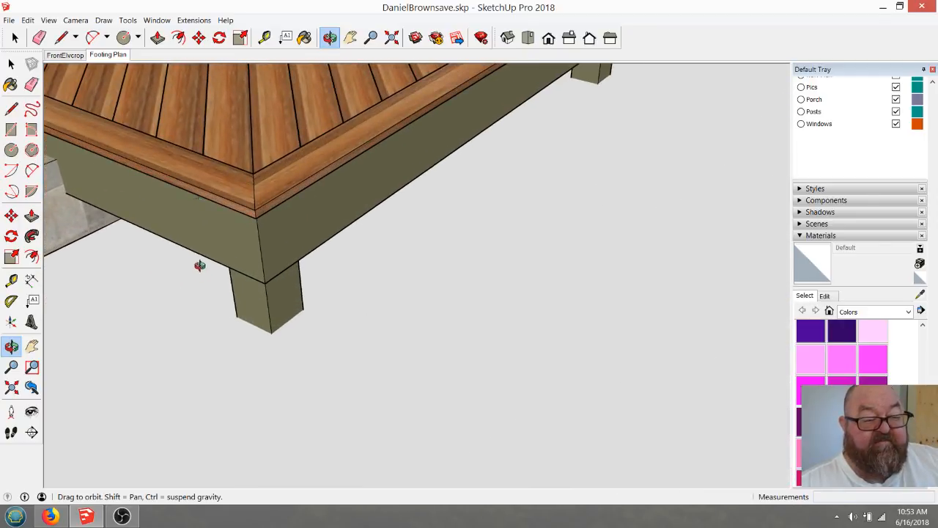
click(265, 37)
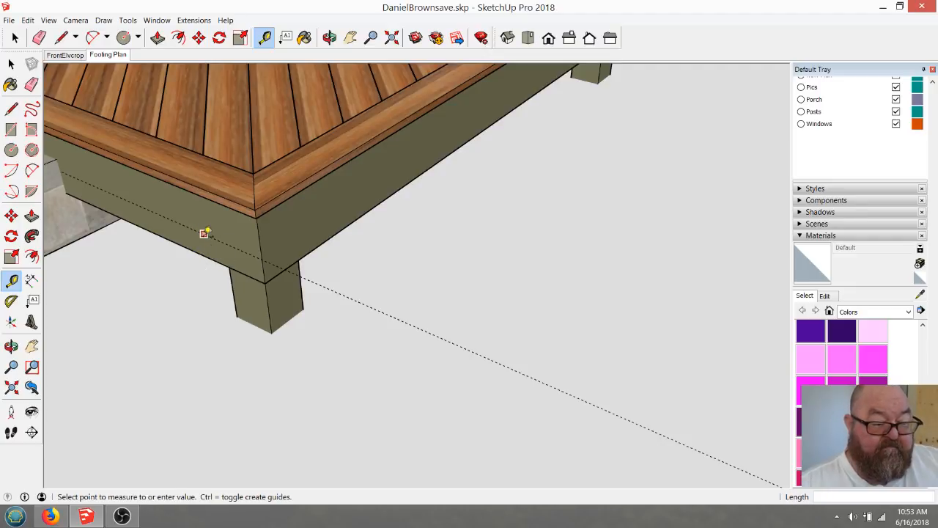
key(e)
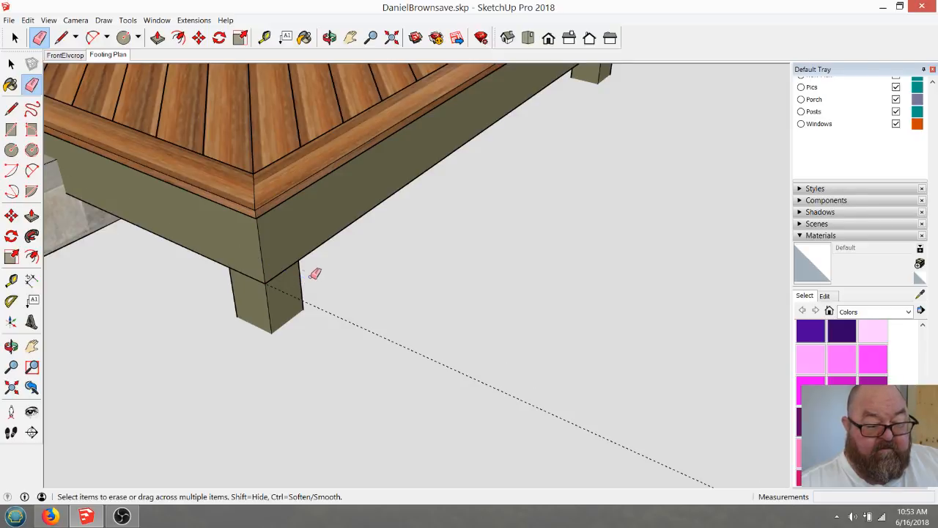
Lower the floor framing group 3 1/16" so its bottom outer corner meets the guide line from the finished porch.
scroll(315, 275, down, 8)
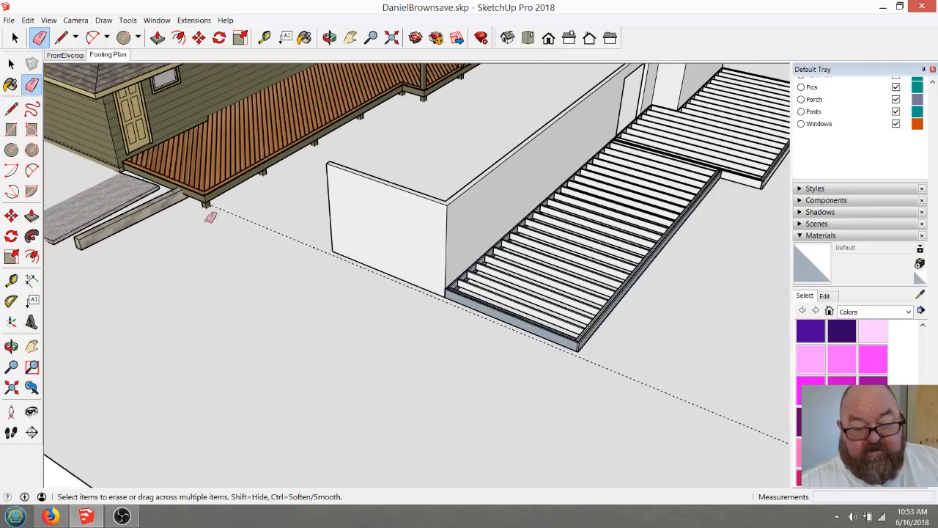
scroll(597, 352, up, 5)
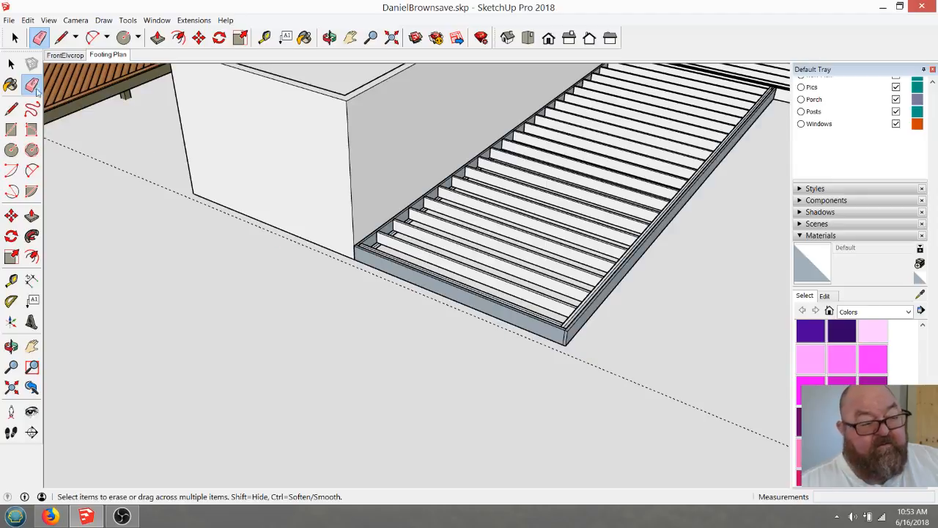
click(14, 37)
click(400, 251)
scroll(574, 344, up, 3)
scroll(575, 348, up, 2)
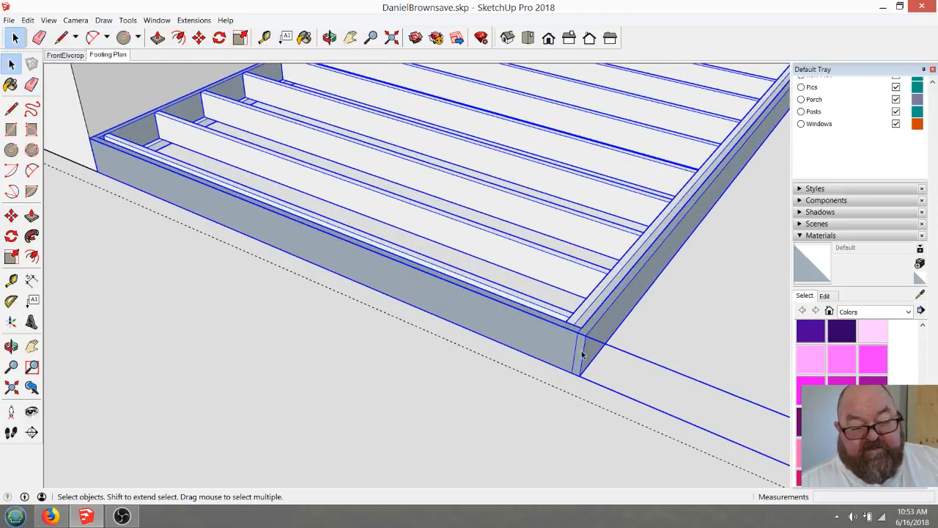
click(198, 37)
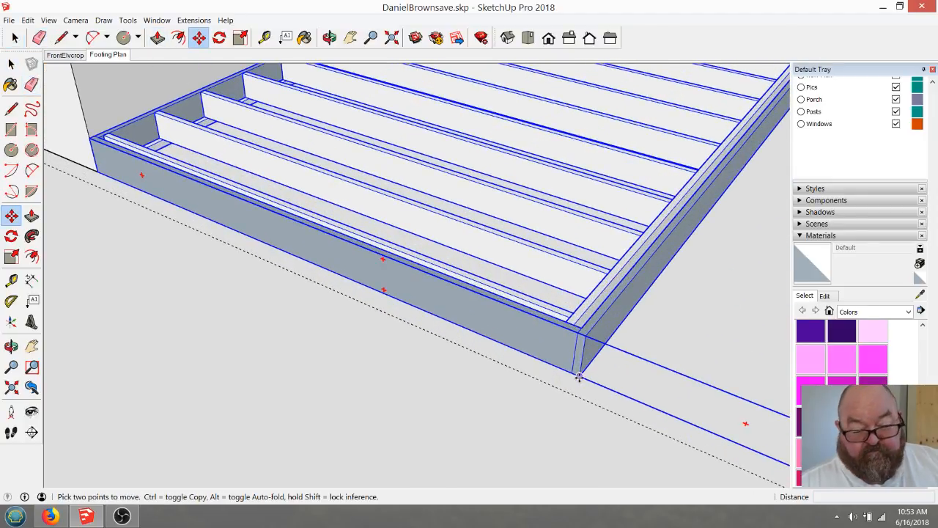
click(580, 375)
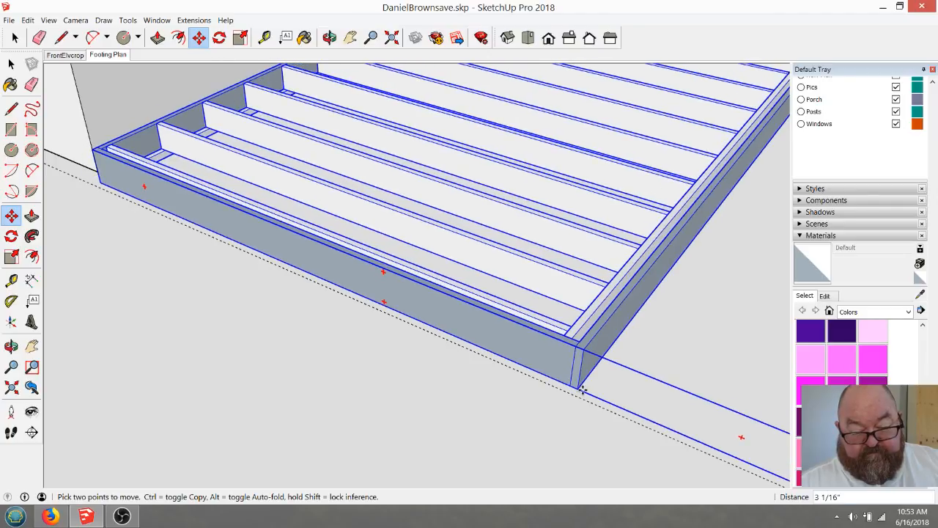
scroll(433, 329, down, 6)
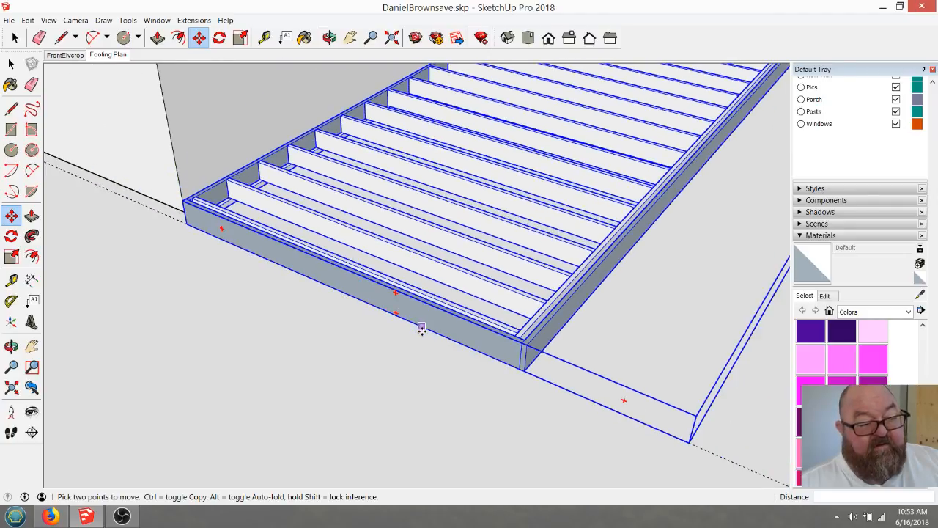
scroll(570, 123, up, 8)
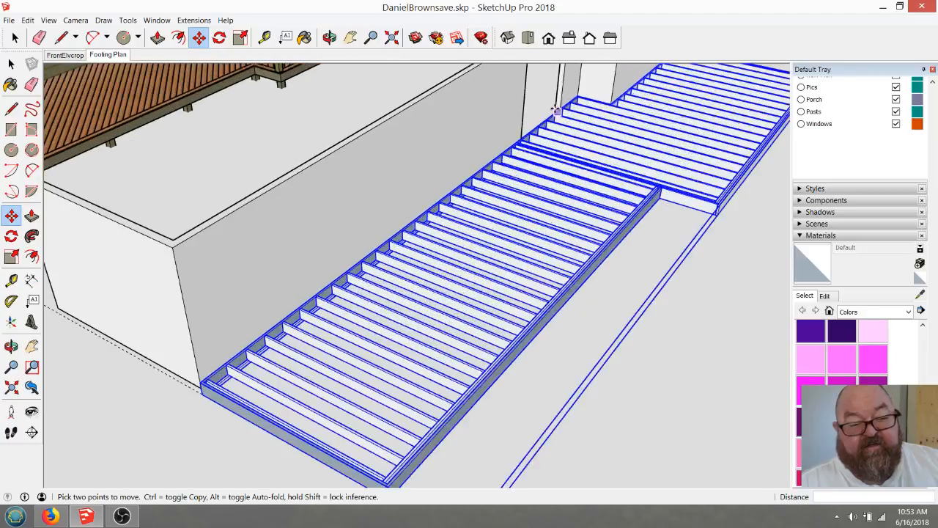
scroll(501, 211, down, 6)
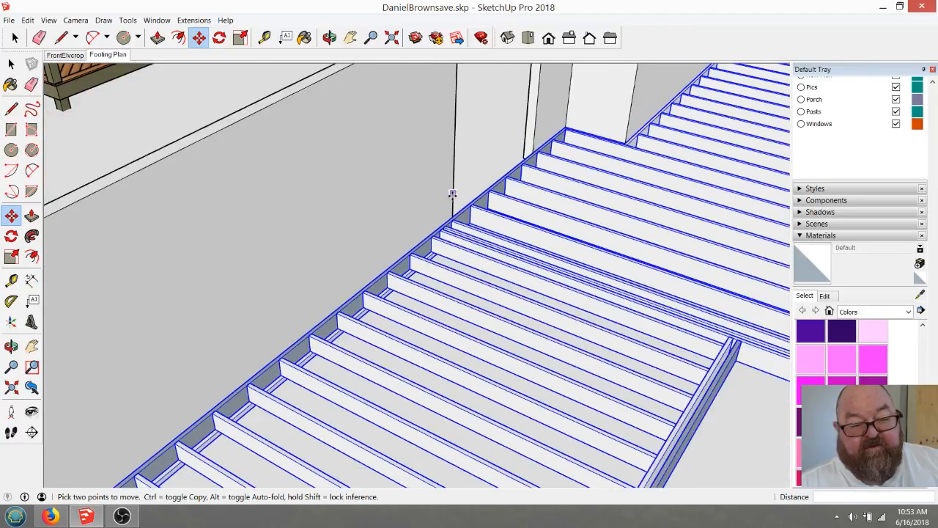
scroll(460, 177, down, 2)
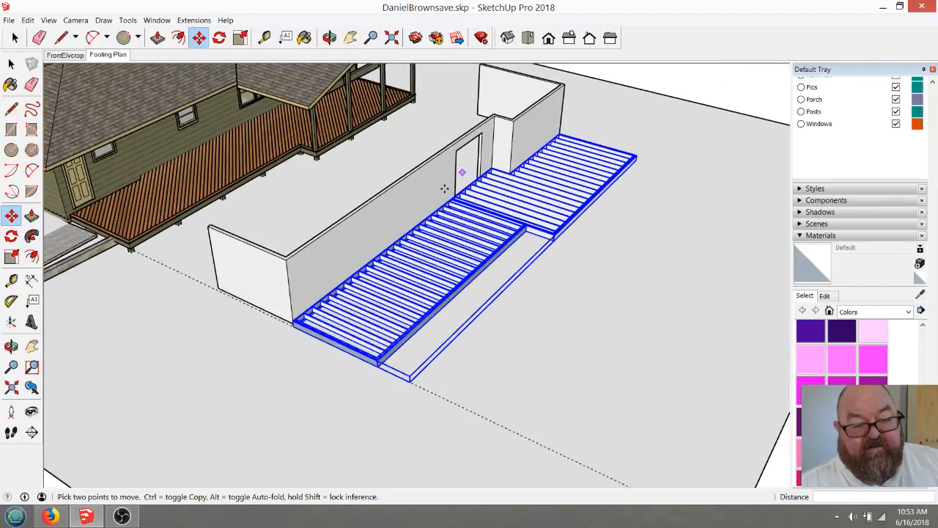
Raise the wall group about 4 3/8" so its bottom corner sits on the floor framing's top corner, and deselect it.
click(9, 65)
click(245, 291)
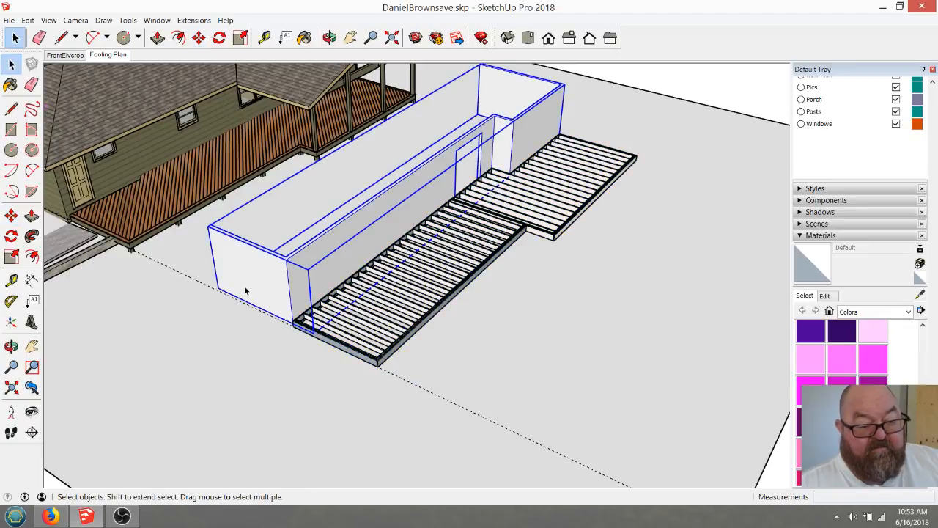
scroll(245, 288, up, 5)
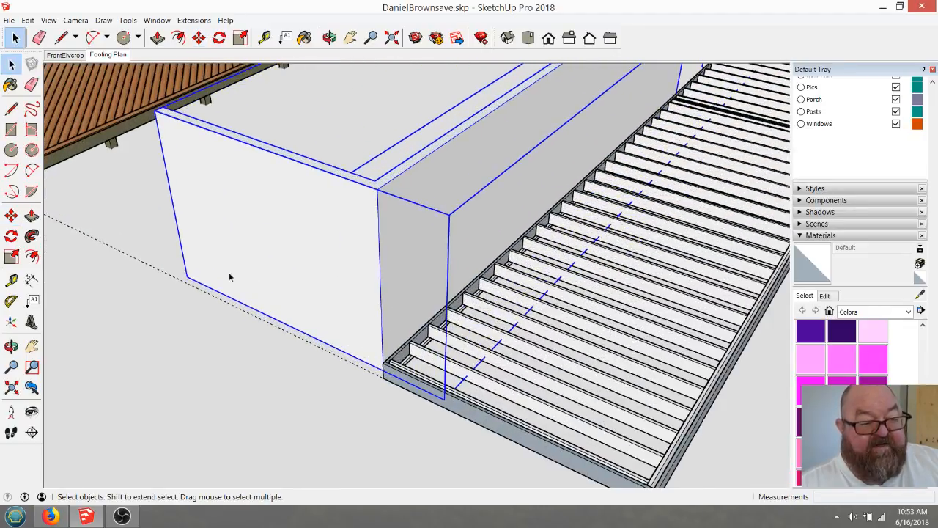
click(199, 38)
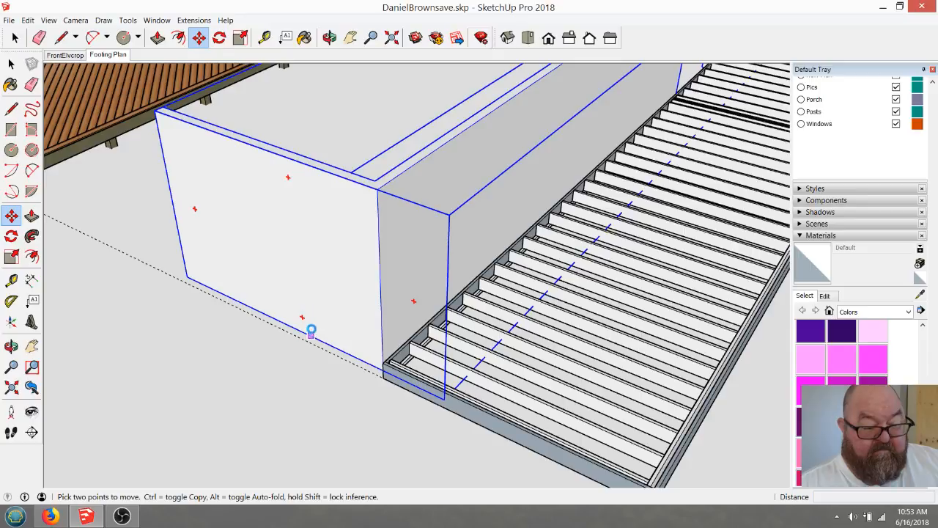
click(264, 37)
click(306, 332)
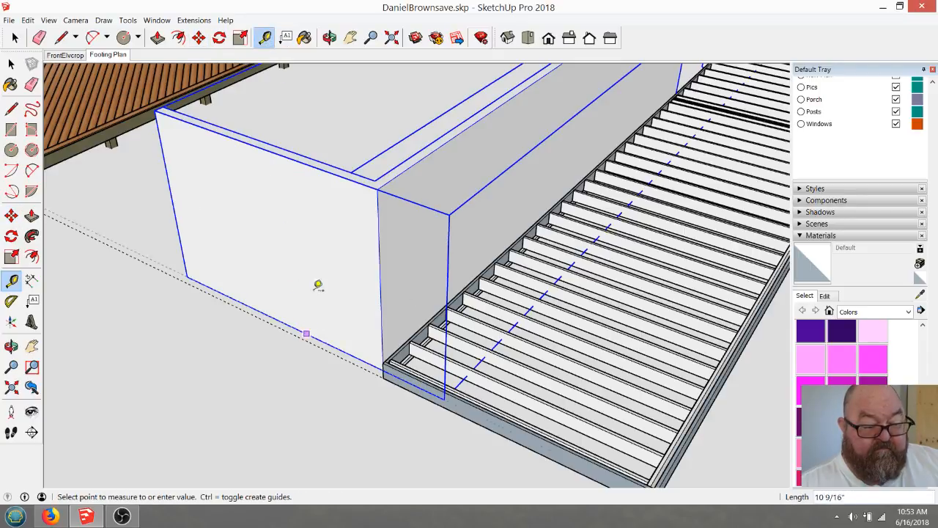
click(311, 157)
scroll(374, 363, up, 10)
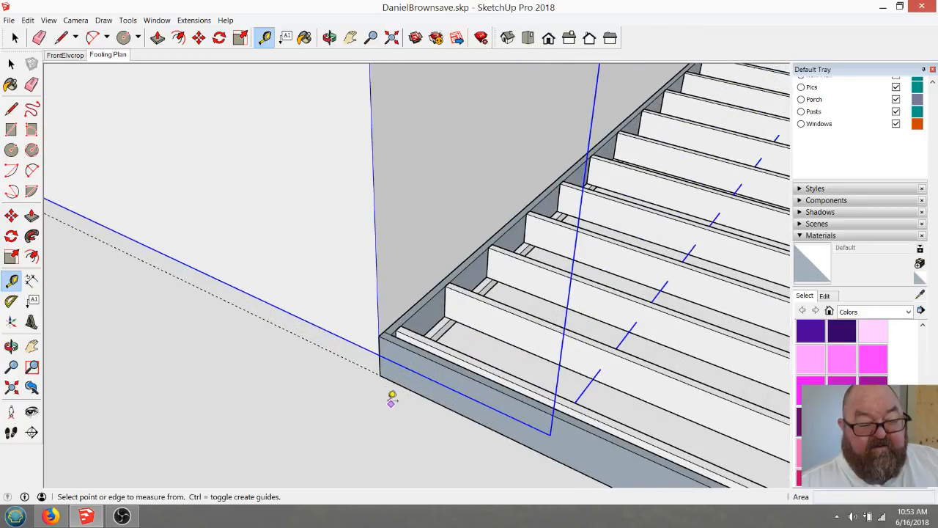
click(199, 37)
click(378, 314)
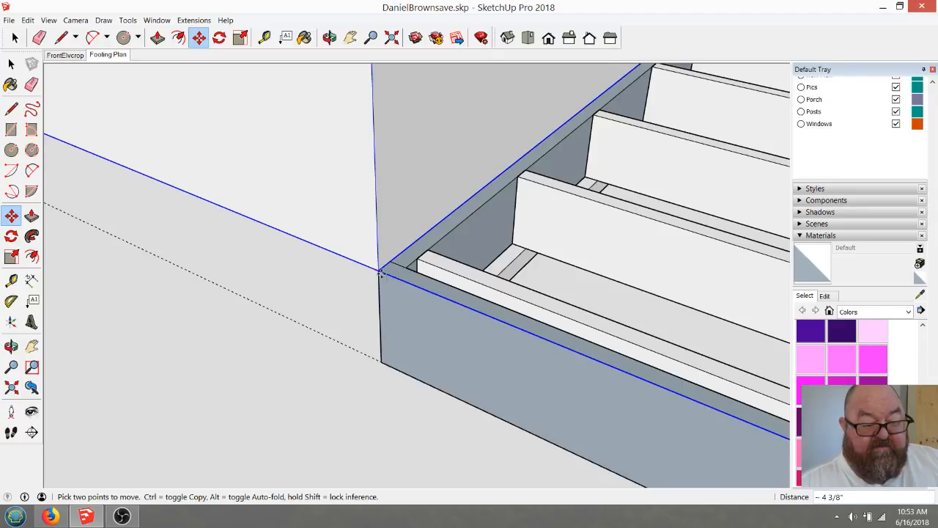
click(378, 272)
scroll(264, 330, down, 4)
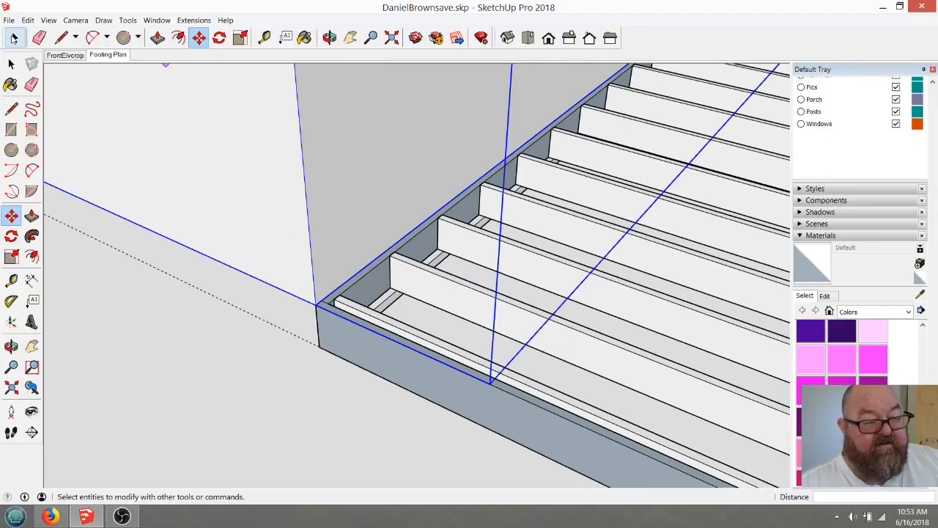
click(13, 37)
click(162, 268)
Erase the guide line running along the bottom of the walls and floor framing.
scroll(167, 278, down, 4)
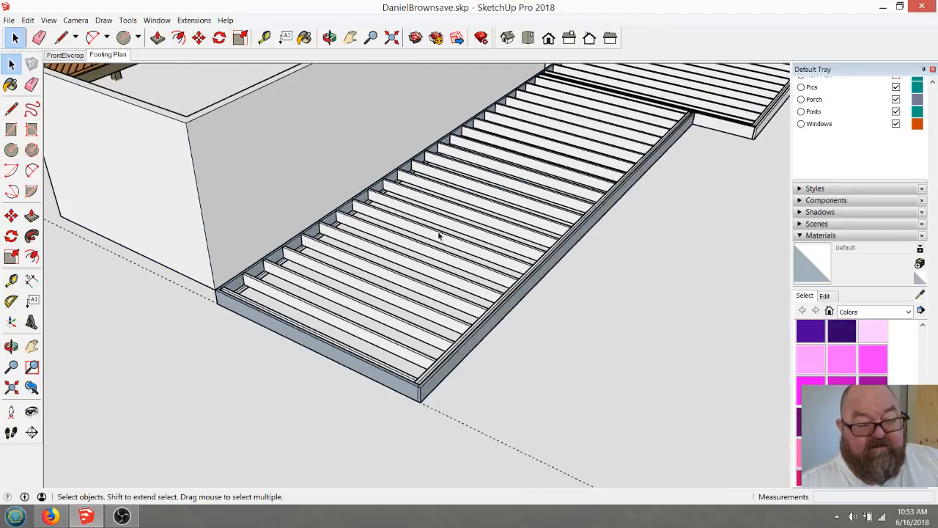
scroll(440, 236, down, 2)
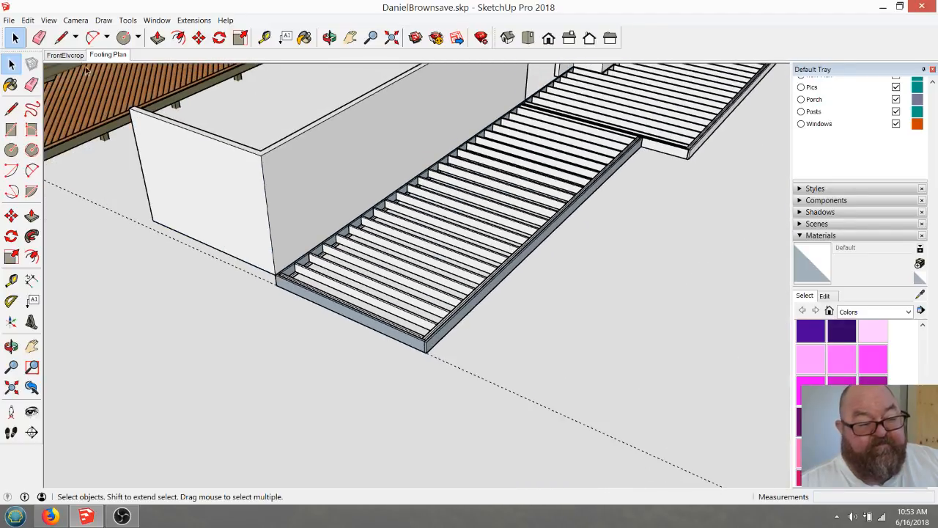
click(39, 37)
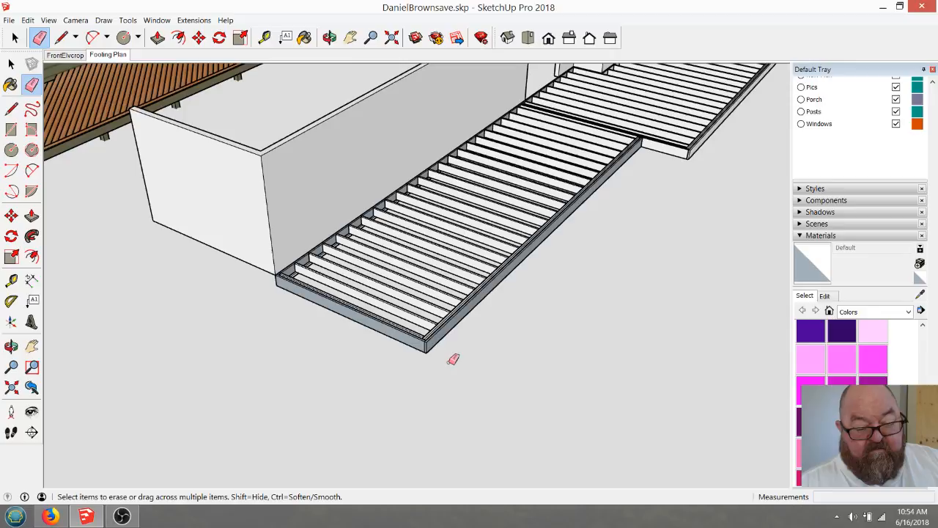
scroll(453, 359, down, 3)
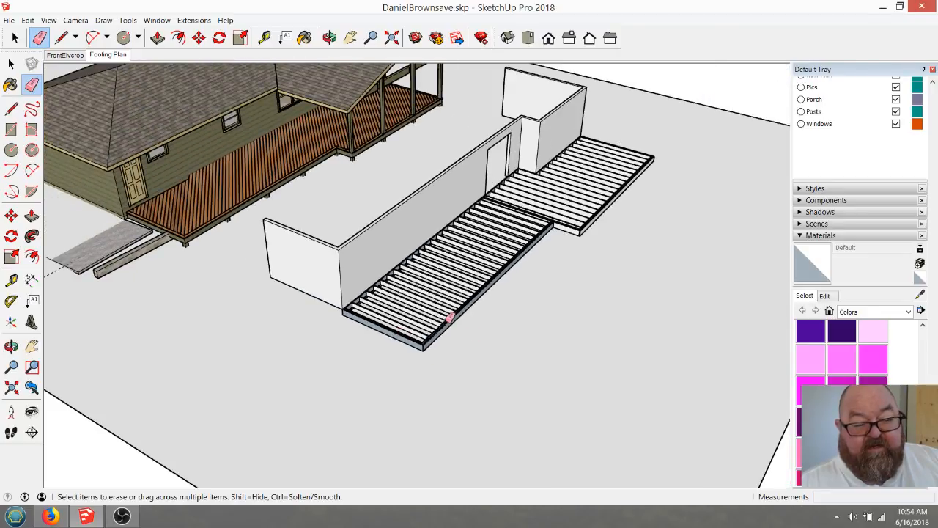
Inside the finished porch group, copy the corner post to beneath the floor framing's outer corner, and close the group.
scroll(195, 264, up, 5)
click(15, 38)
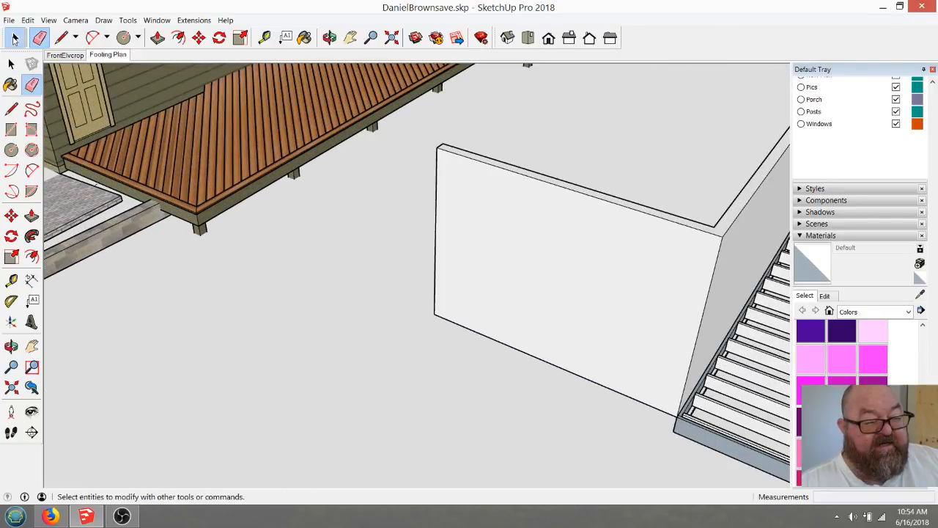
click(202, 235)
scroll(193, 238, up, 2)
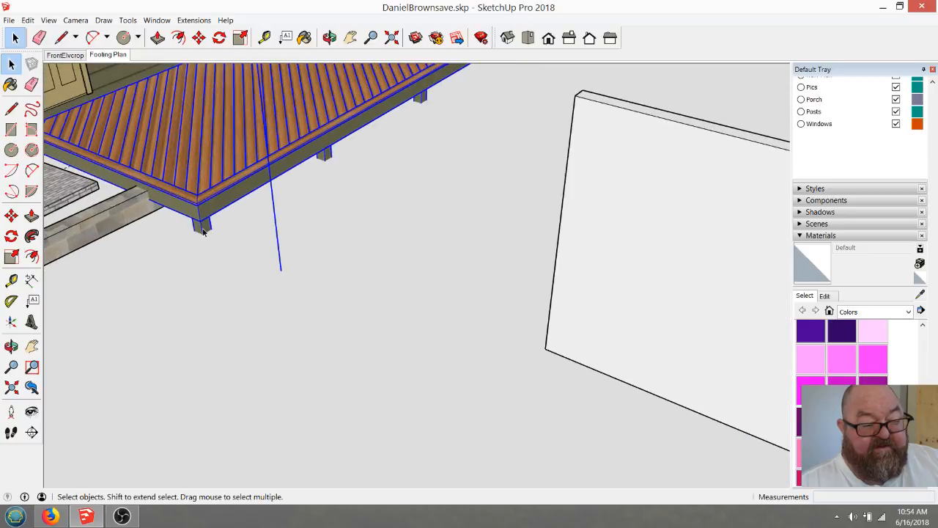
double_click(204, 230)
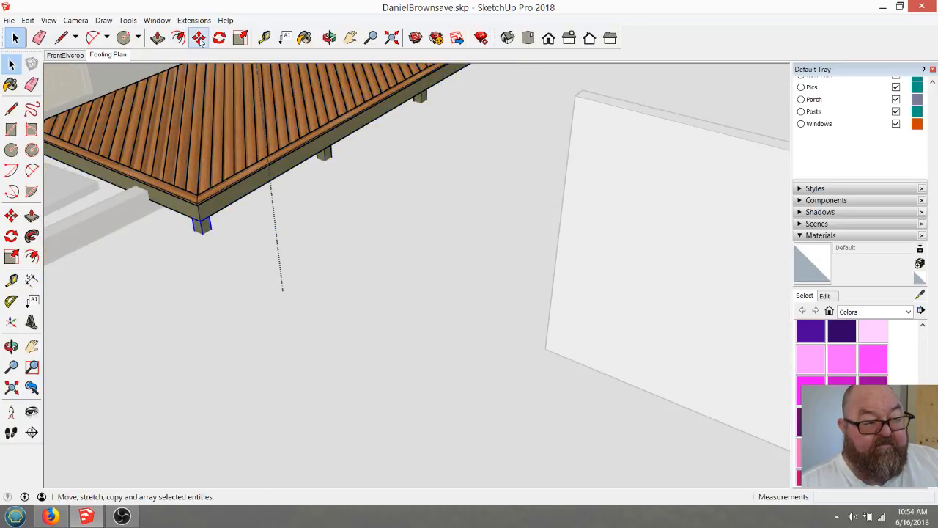
click(199, 38)
click(200, 221)
key(ctrl)
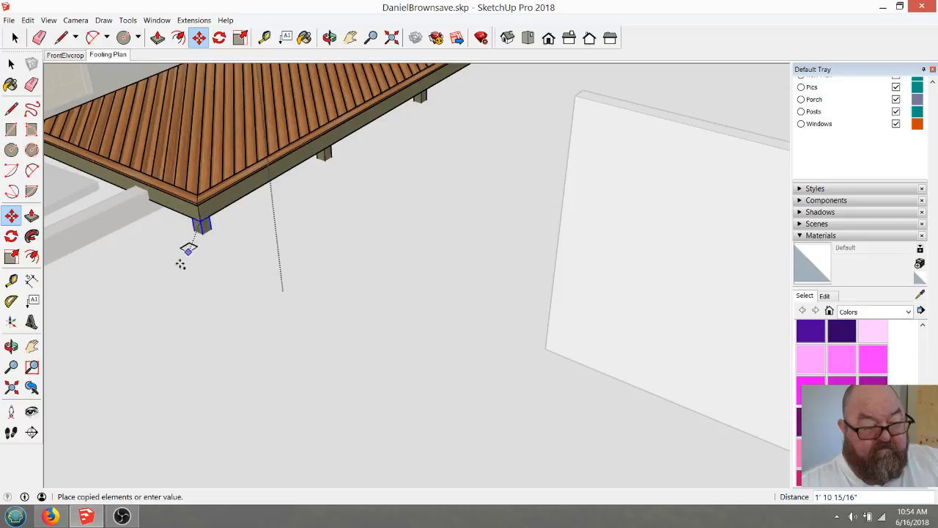
scroll(180, 253, down, 5)
scroll(465, 399, up, 6)
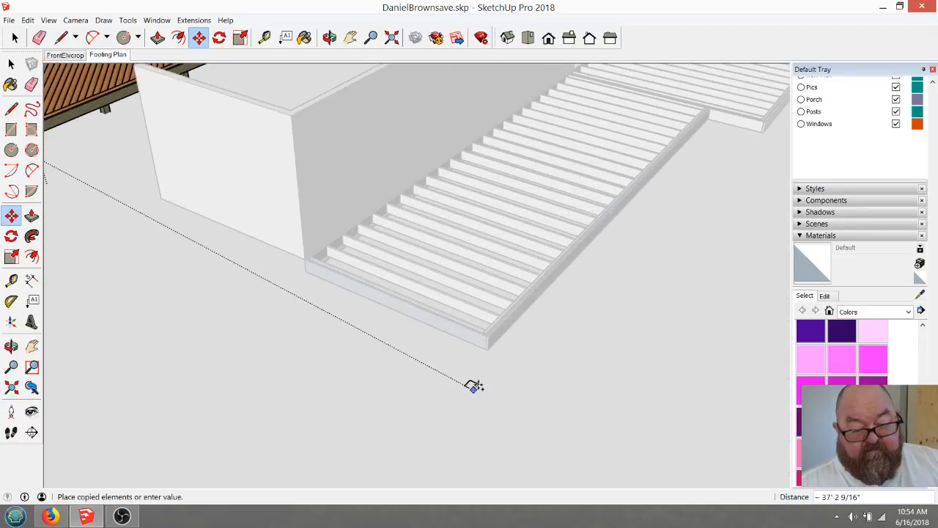
click(491, 338)
scroll(499, 310, up, 3)
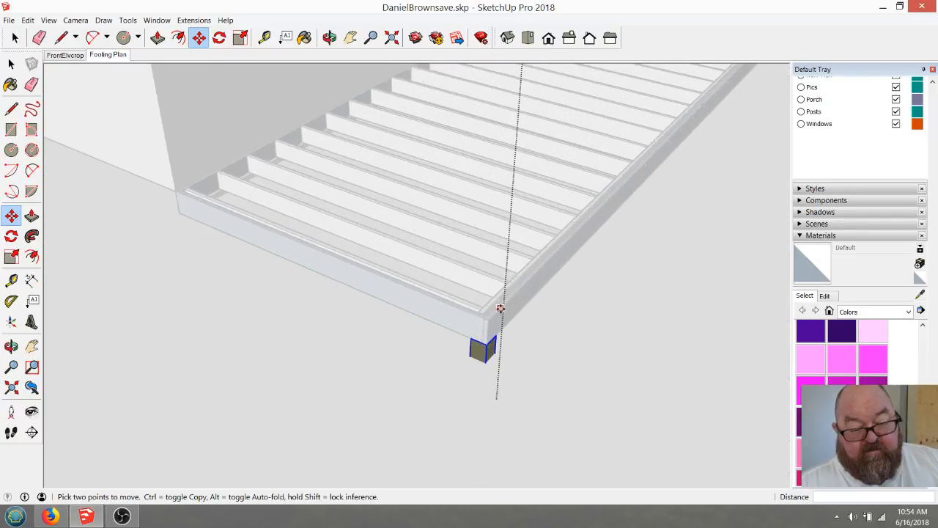
key(space)
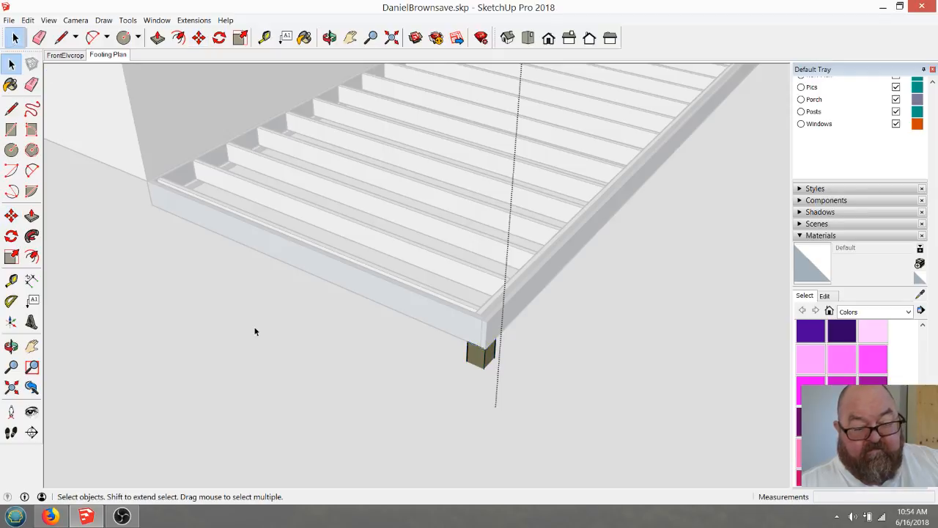
scroll(382, 414, down, 3)
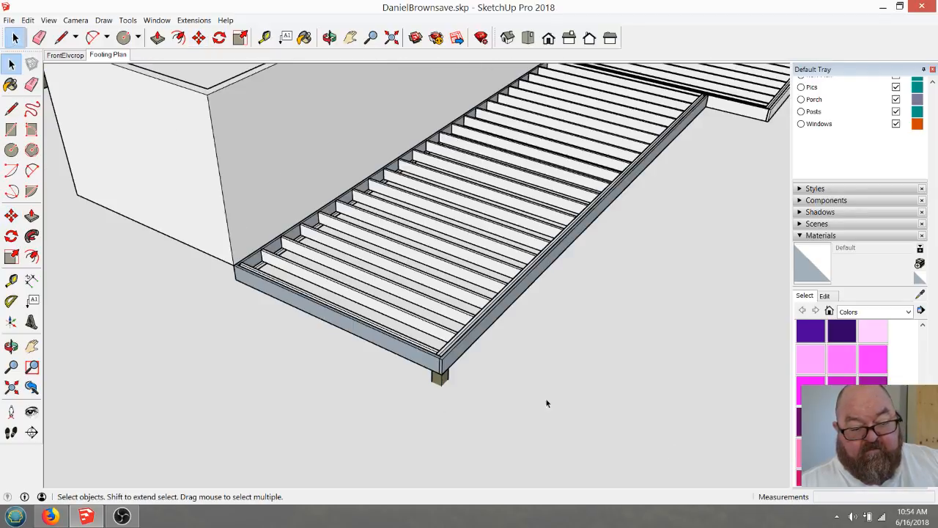
Examine the copied post's position beneath the corner rim boards from above and from the side.
click(328, 39)
scroll(443, 379, up, 6)
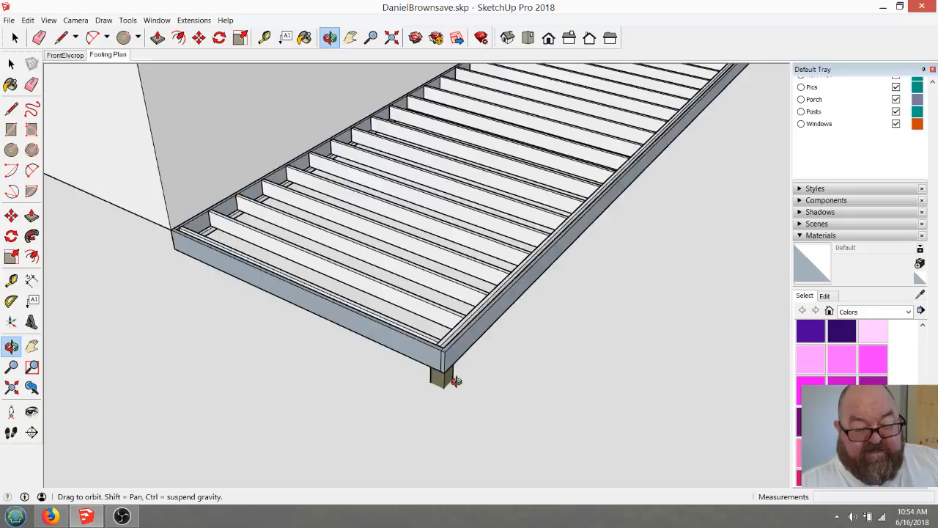
drag(444, 379, 229, 330)
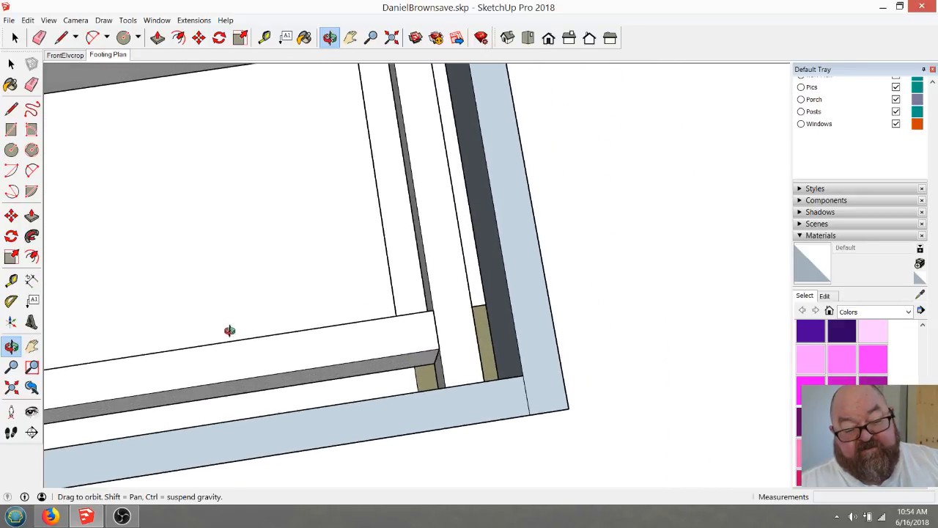
drag(442, 364, 339, 420)
scroll(392, 412, down, 8)
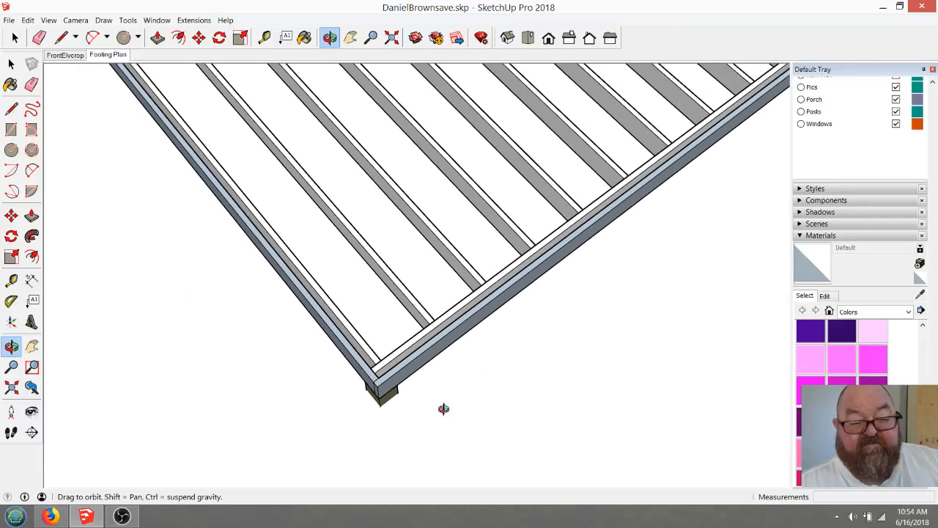
Examine how the finished porch's decking, rim boards and posts meet at its outer corner beside the walkway.
scroll(294, 177, up, 6)
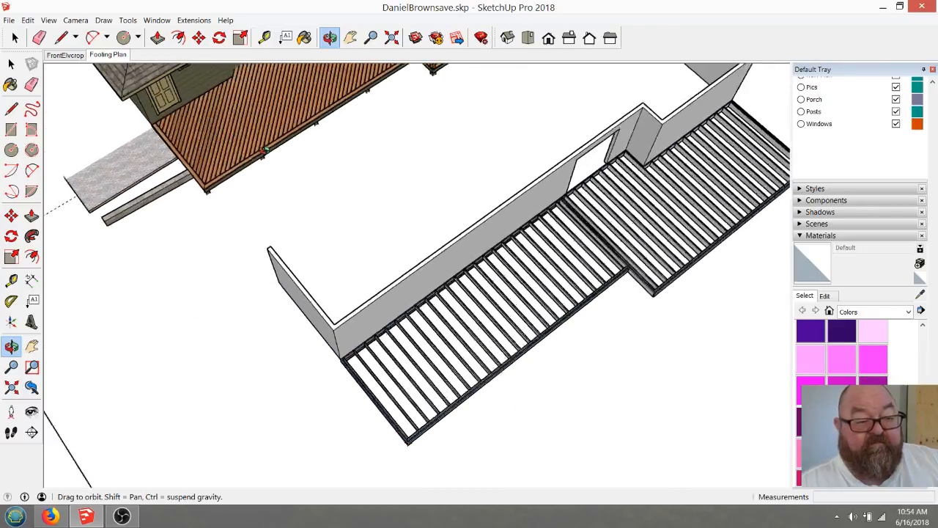
scroll(376, 408, down, 6)
drag(516, 407, 352, 249)
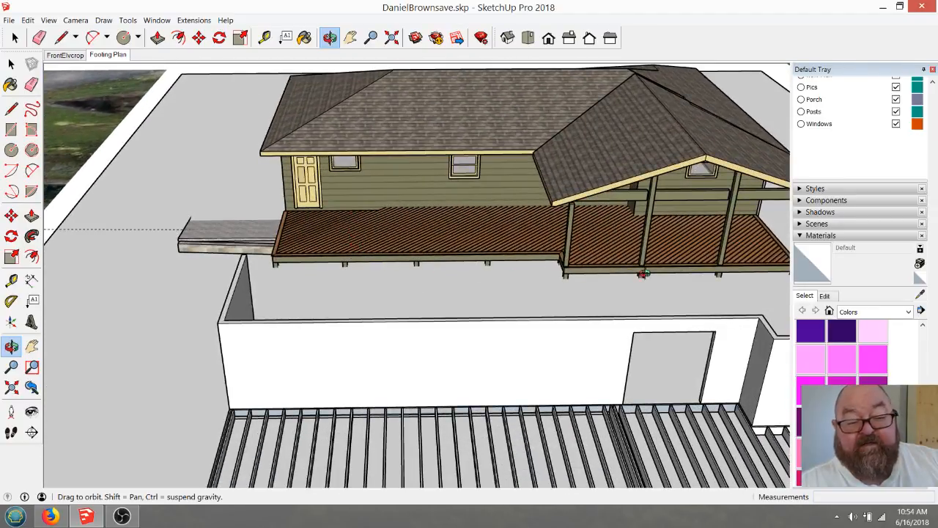
scroll(357, 185, down, 3)
drag(324, 218, 594, 242)
scroll(330, 297, up, 6)
scroll(314, 268, up, 3)
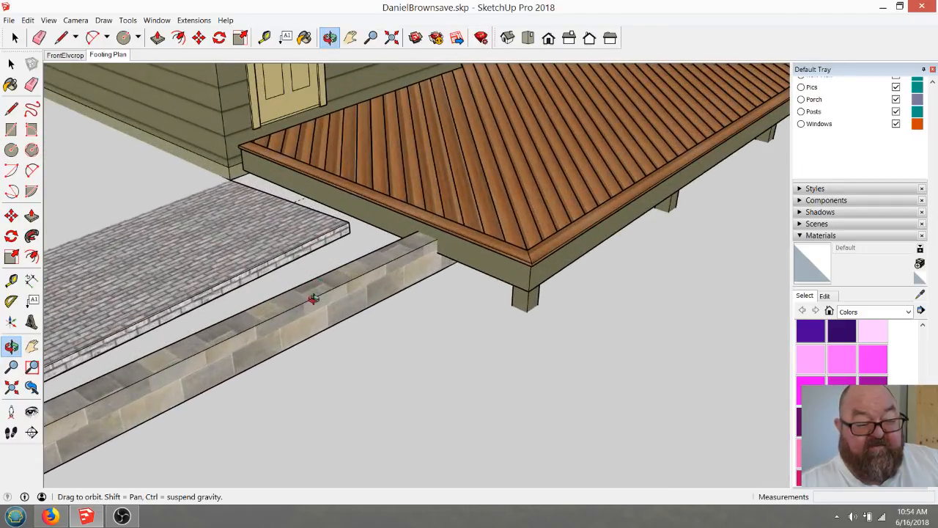
drag(515, 267, 411, 279)
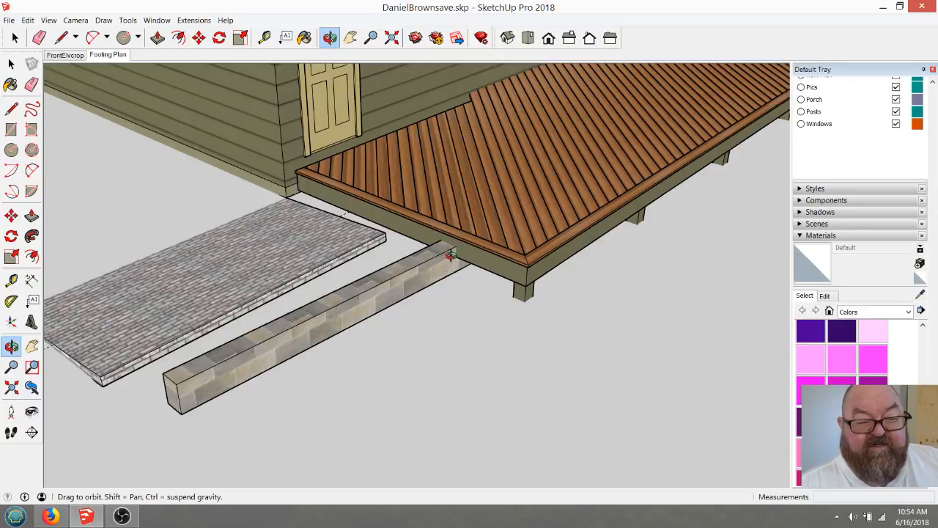
scroll(456, 261, down, 10)
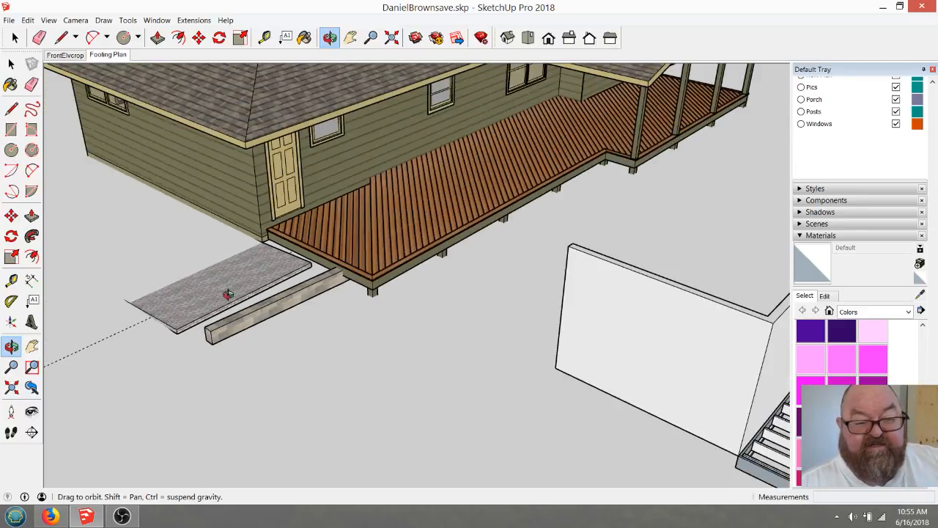
scroll(512, 334, up, 10)
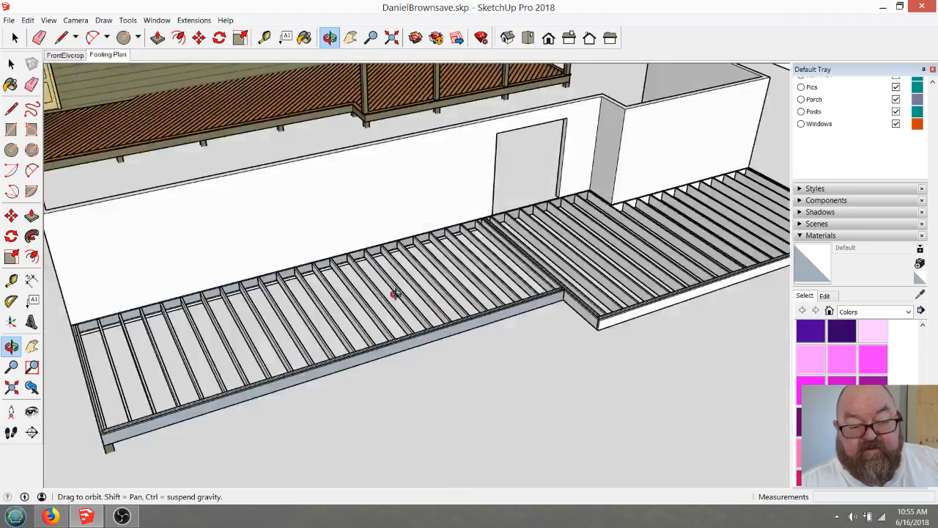
Open the finished porch group and select the three diagonal deck boards at its outer corner.
drag(393, 294, 262, 324)
drag(435, 320, 469, 317)
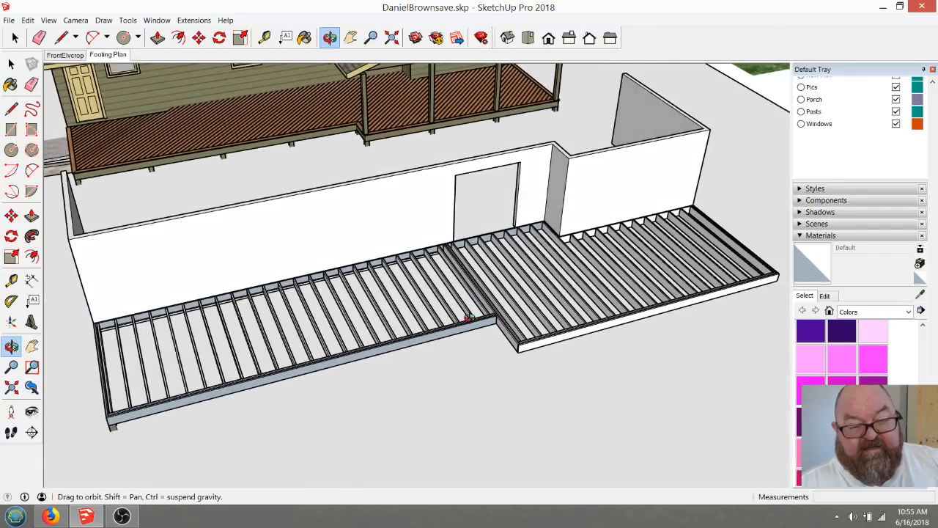
scroll(496, 321, down, 3)
scroll(135, 190, up, 7)
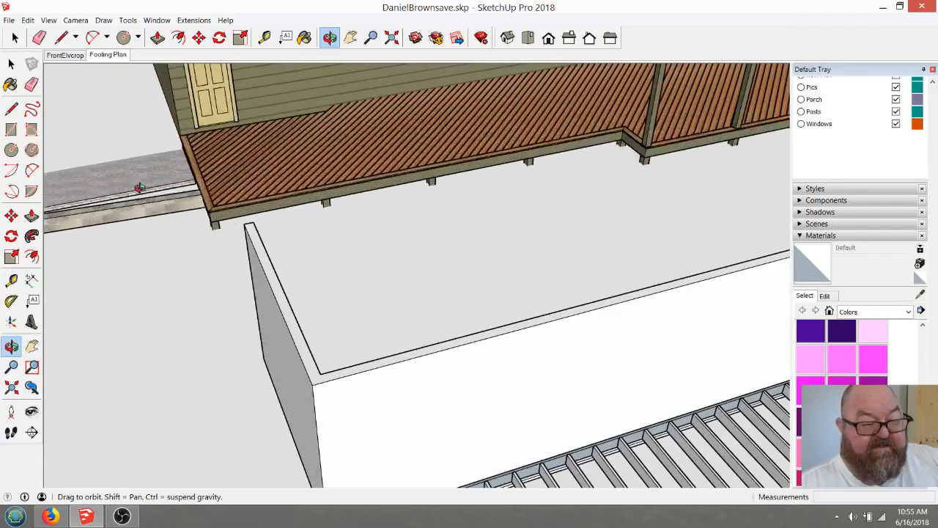
click(14, 37)
scroll(250, 165, up, 4)
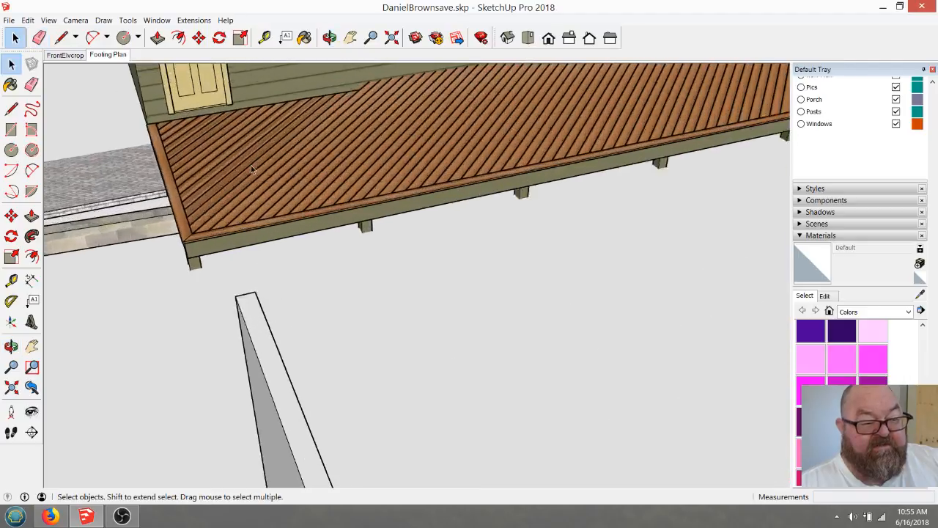
click(248, 188)
key(Escape)
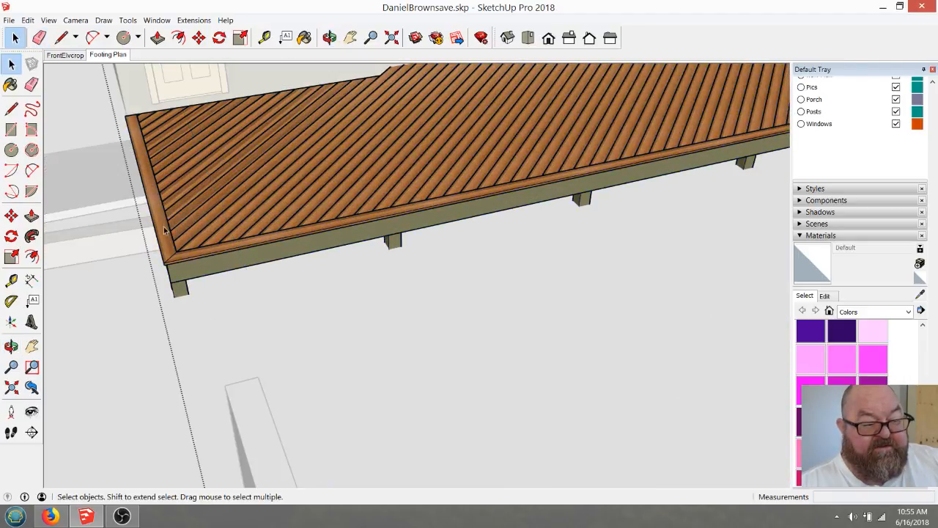
scroll(204, 262, up, 5)
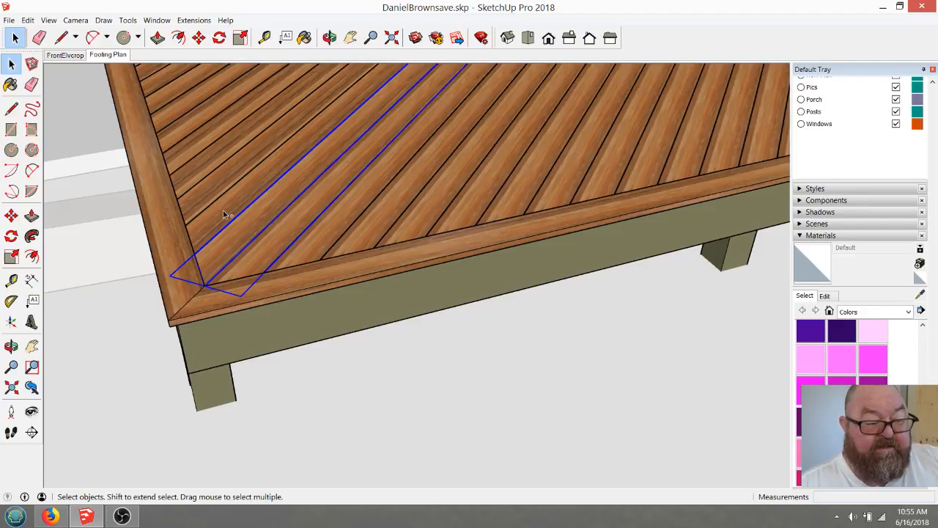
Copy the selected deck boards from the porch's corner post to the matching post under the new floor framing, and close the group.
click(199, 37)
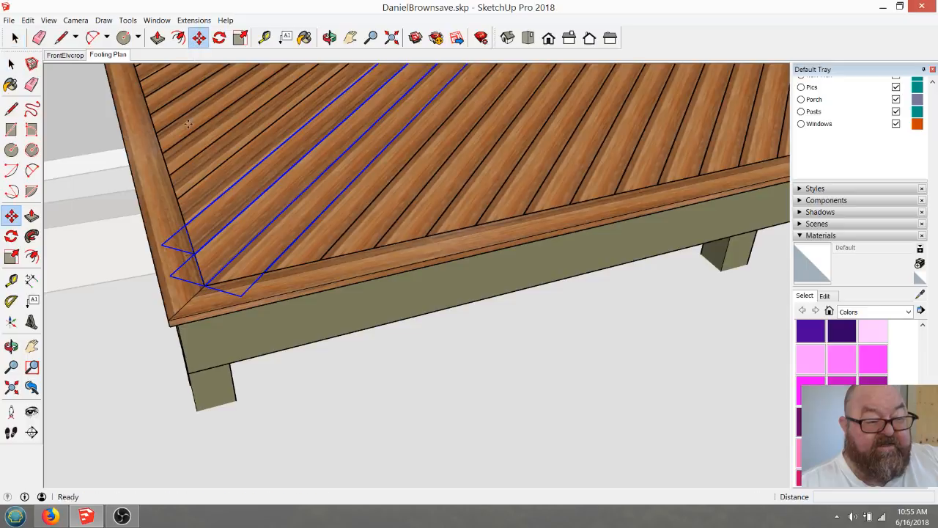
click(187, 371)
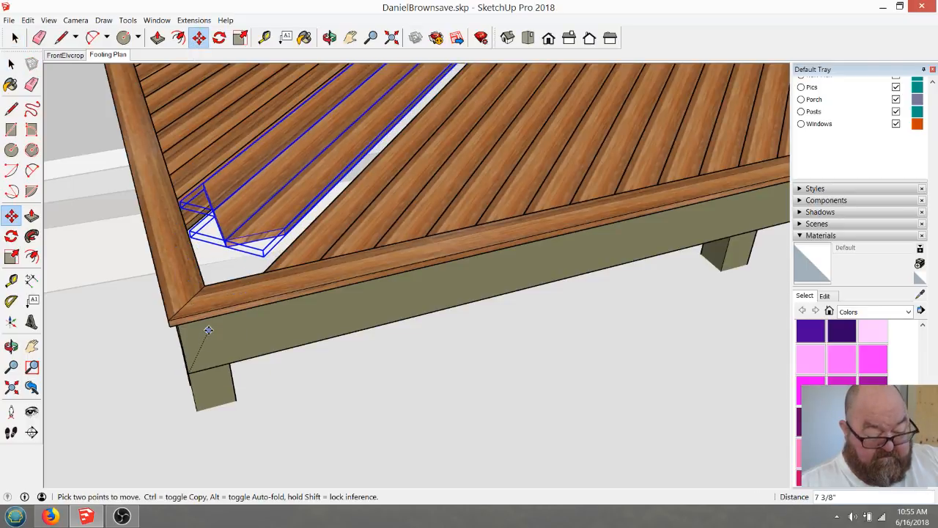
key(ctrl)
scroll(208, 330, down, 10)
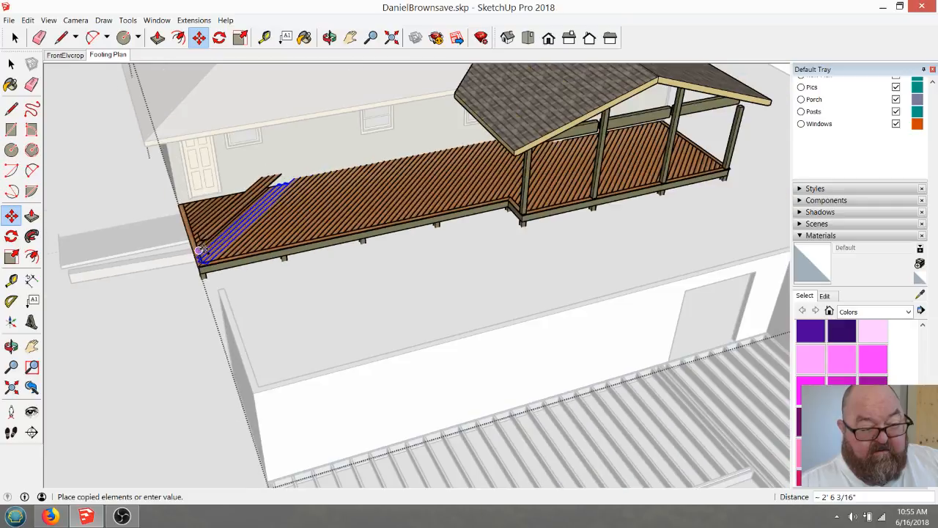
scroll(220, 220, down, 5)
scroll(238, 385, up, 6)
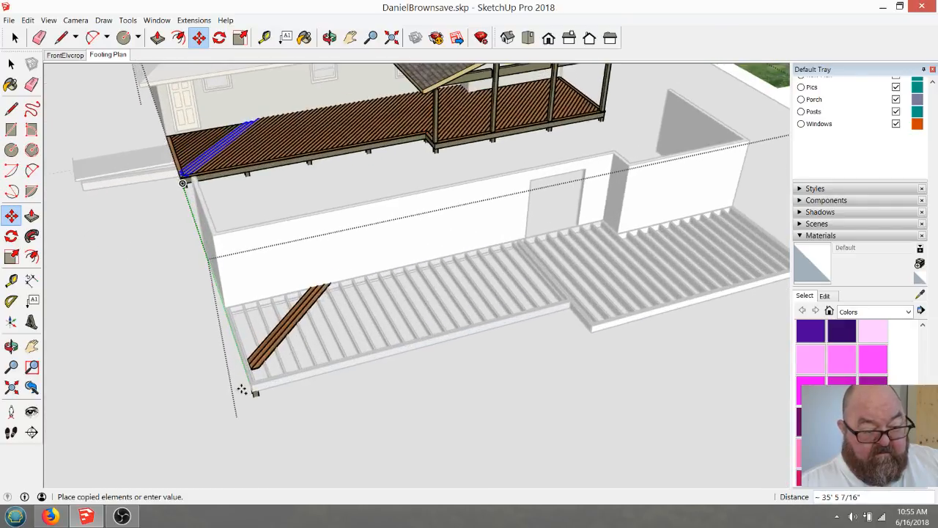
scroll(249, 390, up, 5)
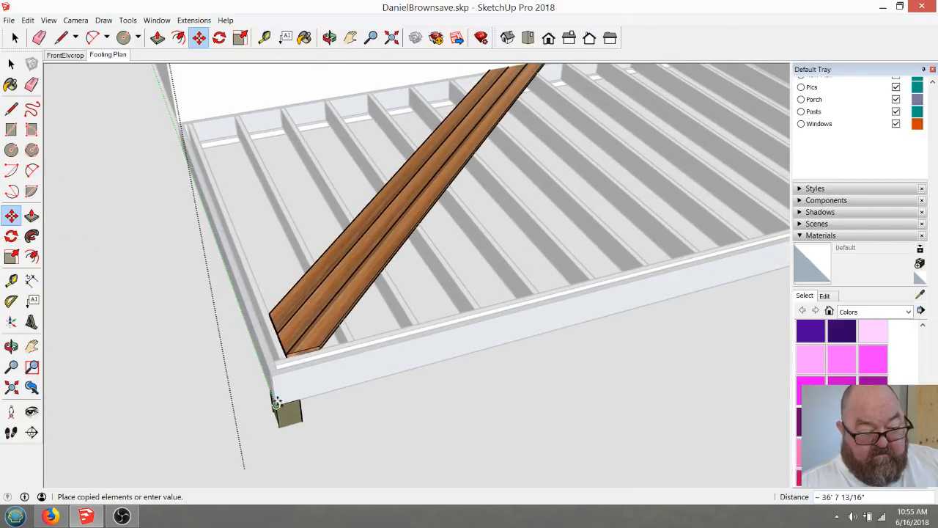
click(277, 403)
scroll(285, 368, up, 3)
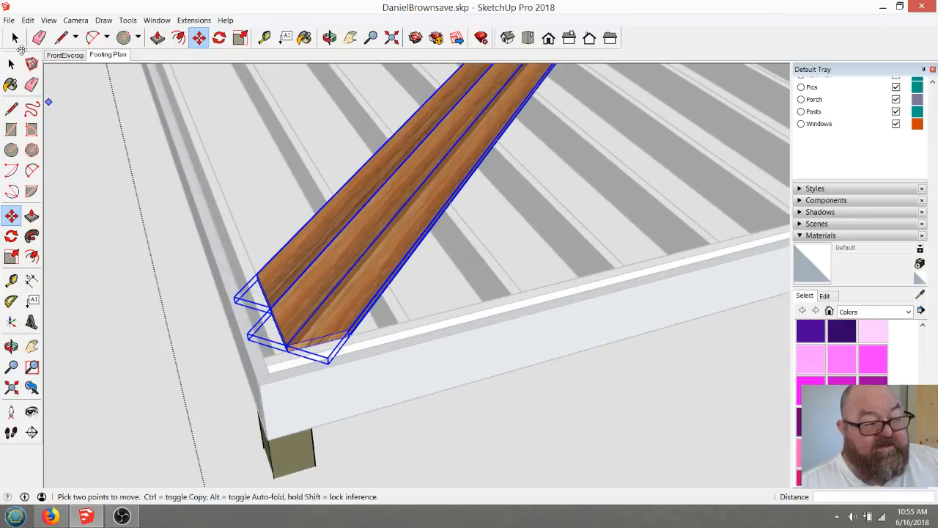
key(space)
click(114, 215)
Examine how the mitred ends of the copied deck boards sit on the framing's outer corner.
scroll(253, 325, up, 4)
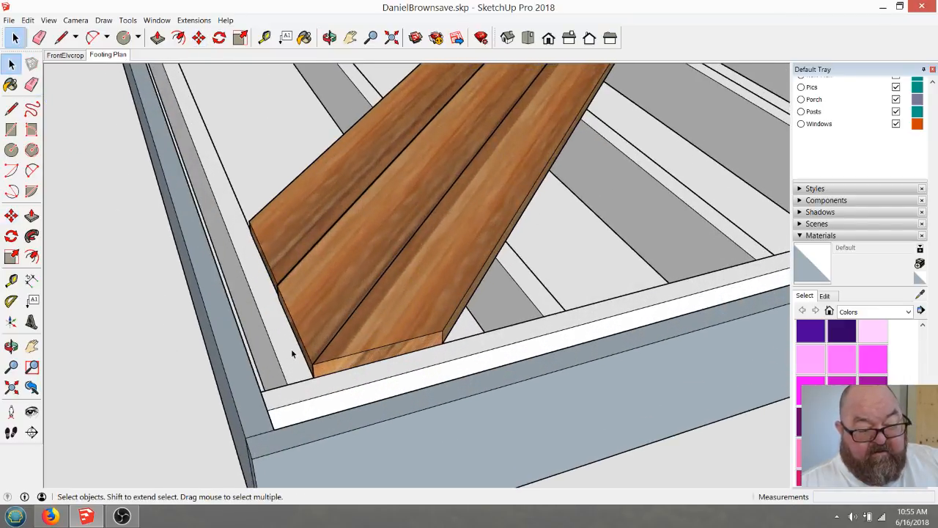
click(329, 37)
drag(356, 140, 359, 297)
drag(272, 337, 322, 352)
click(14, 38)
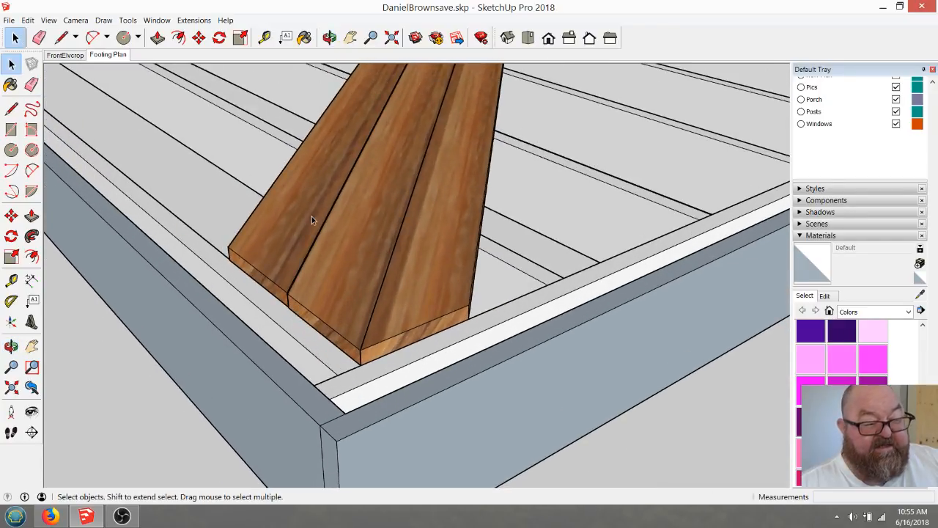
click(156, 38)
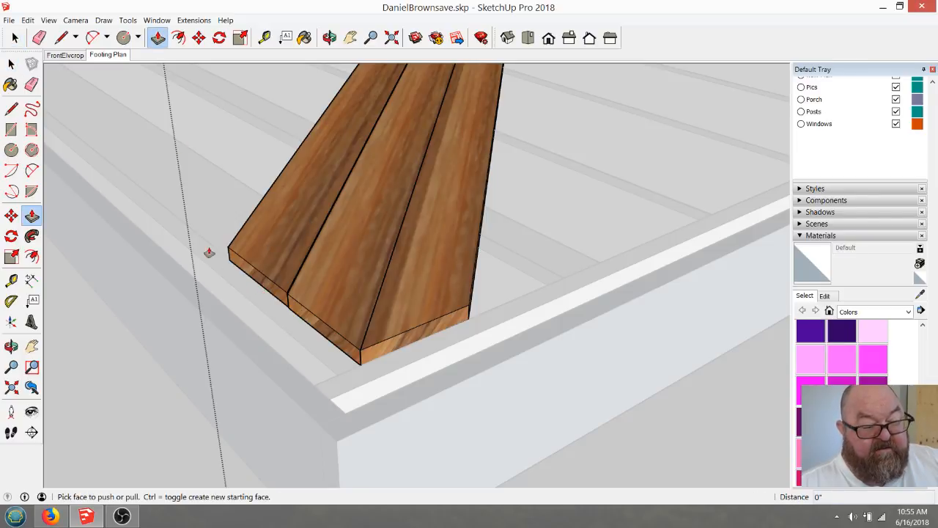
key(space)
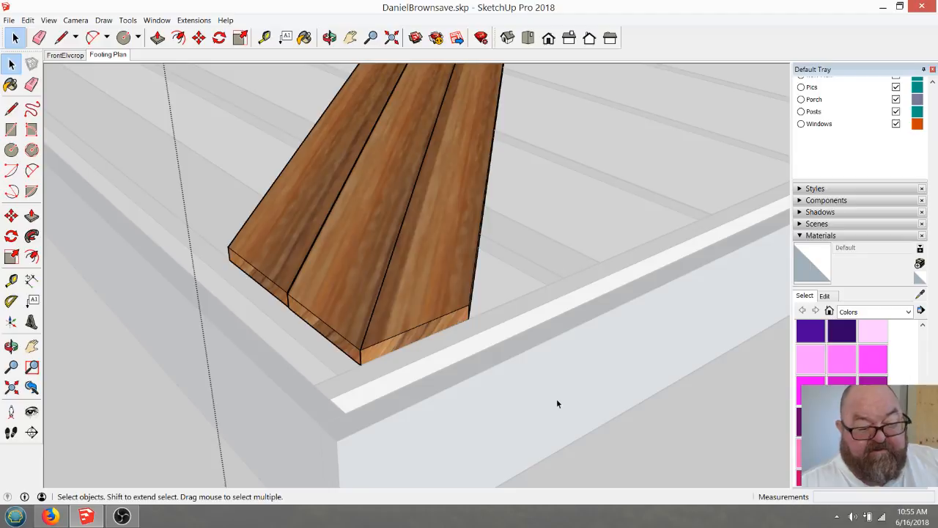
middle_drag(534, 414, 659, 457)
middle_drag(103, 369, 600, 420)
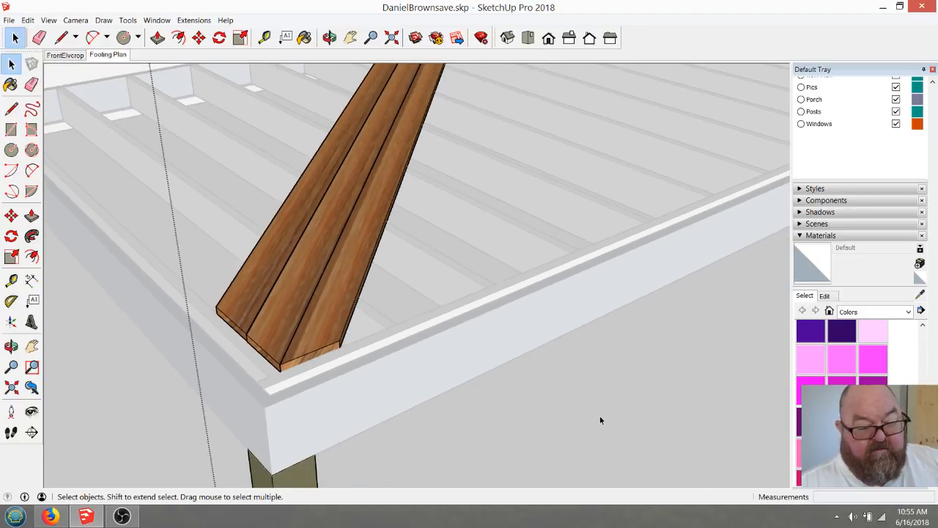
scroll(540, 439, down, 3)
middle_drag(540, 440, 304, 408)
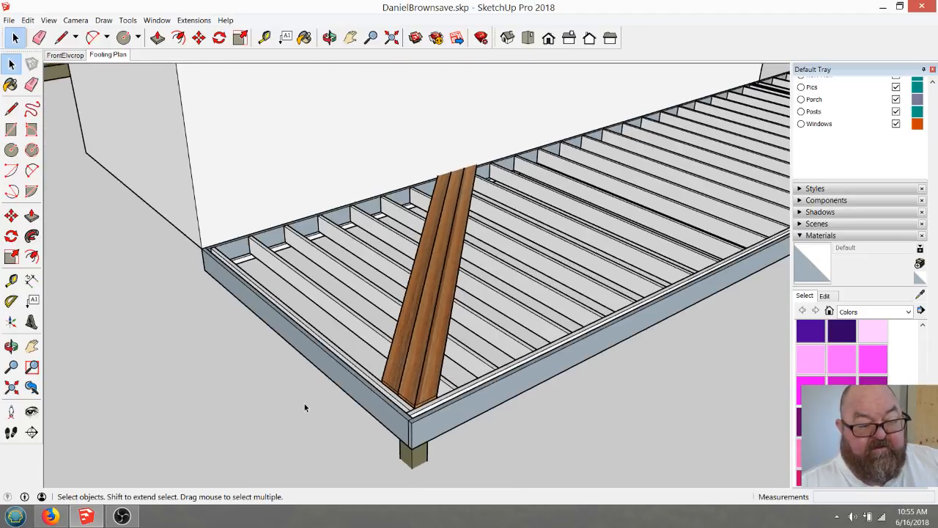
Reopen the porch group and select the three copied deck boards on the floor framing.
scroll(403, 414, up, 5)
click(425, 368)
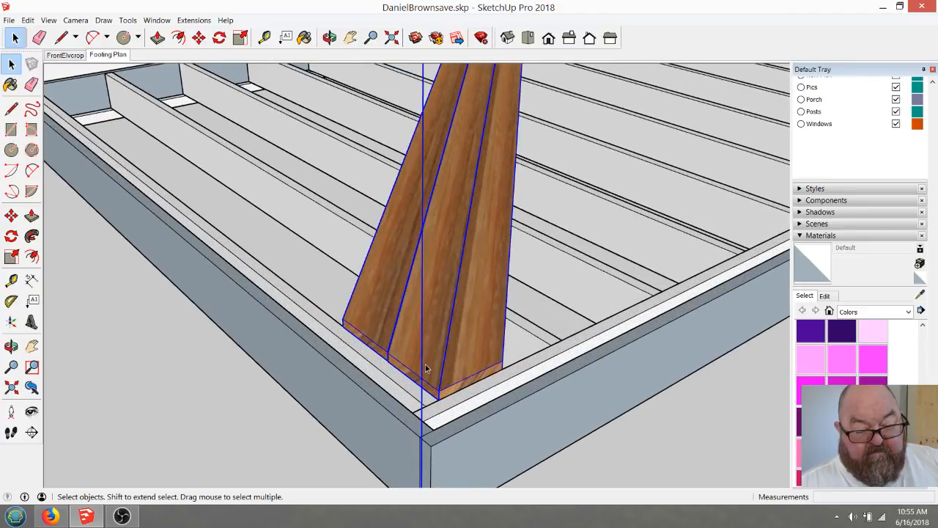
scroll(427, 345, down, 10)
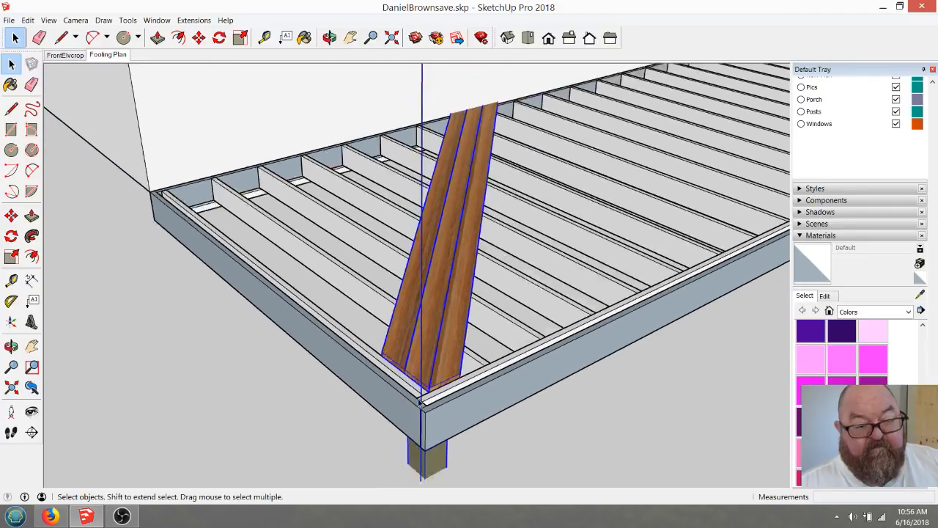
scroll(422, 367, up, 10)
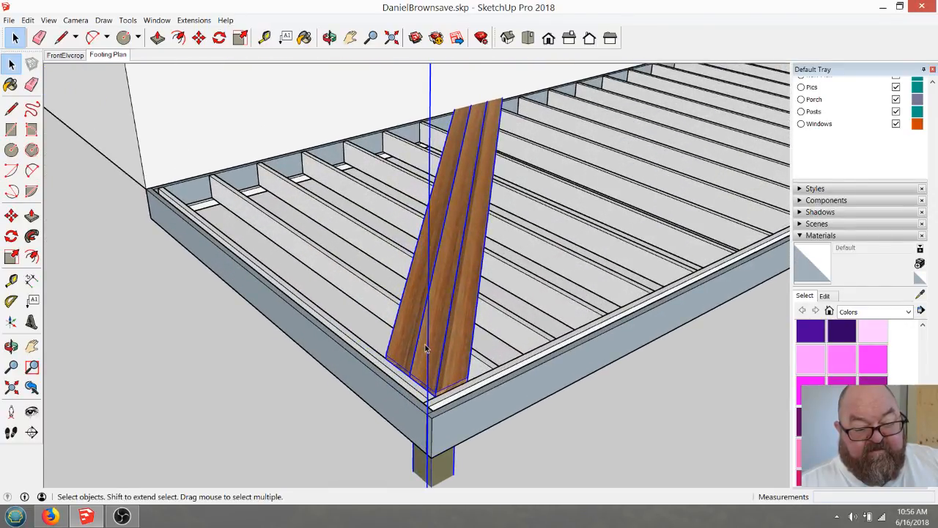
double_click(444, 348)
scroll(421, 407, up, 2)
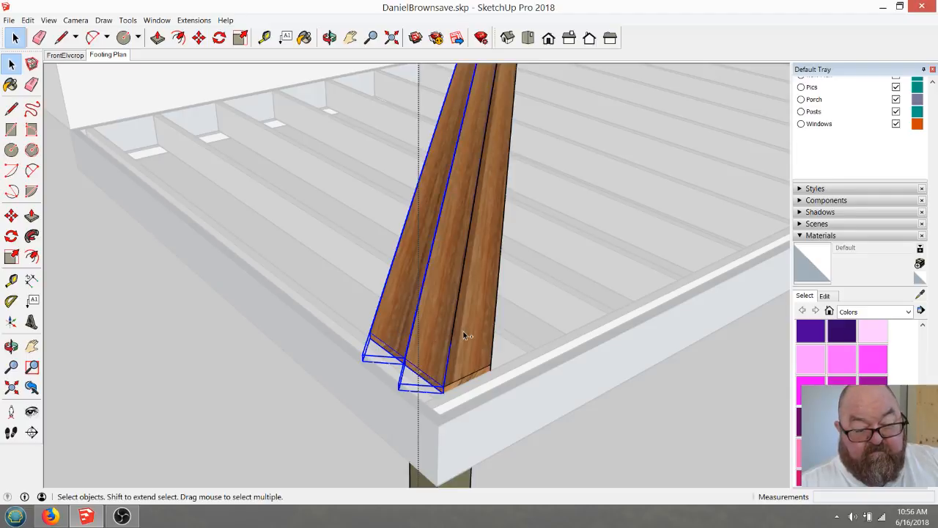
click(199, 38)
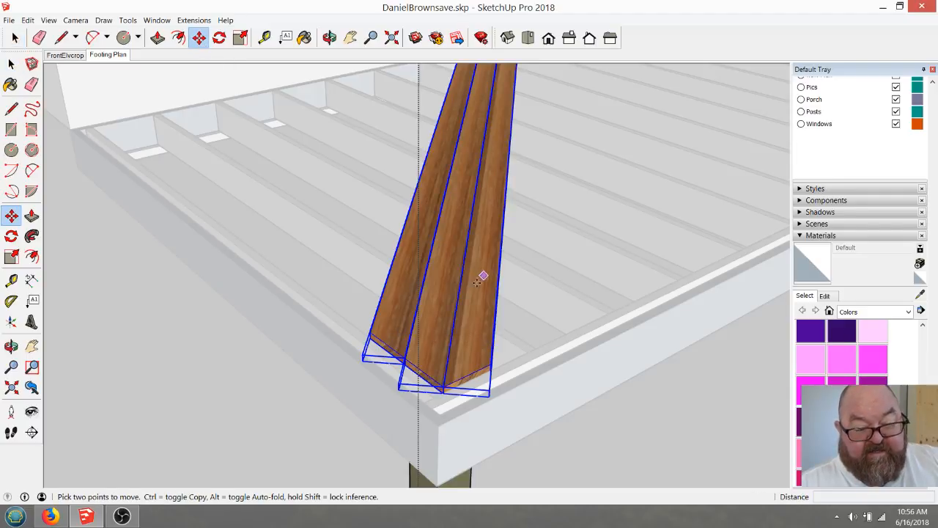
click(459, 291)
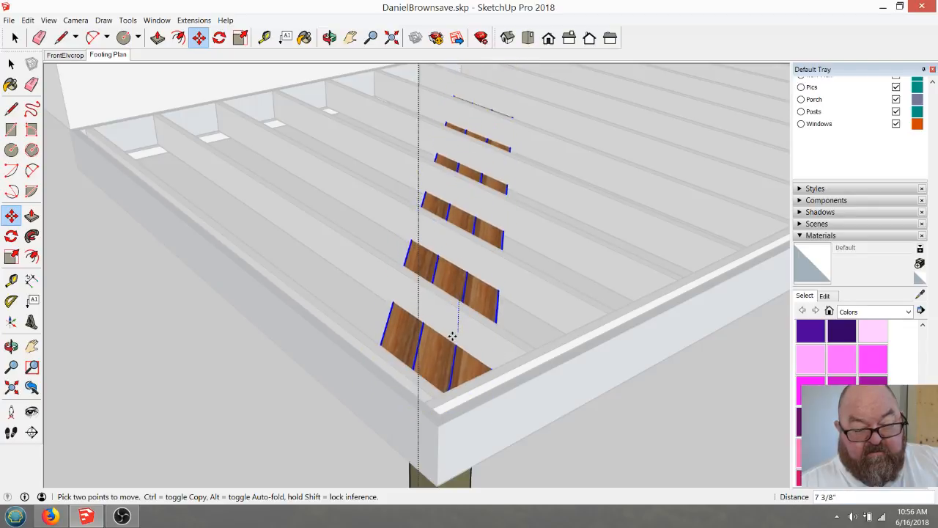
click(449, 335)
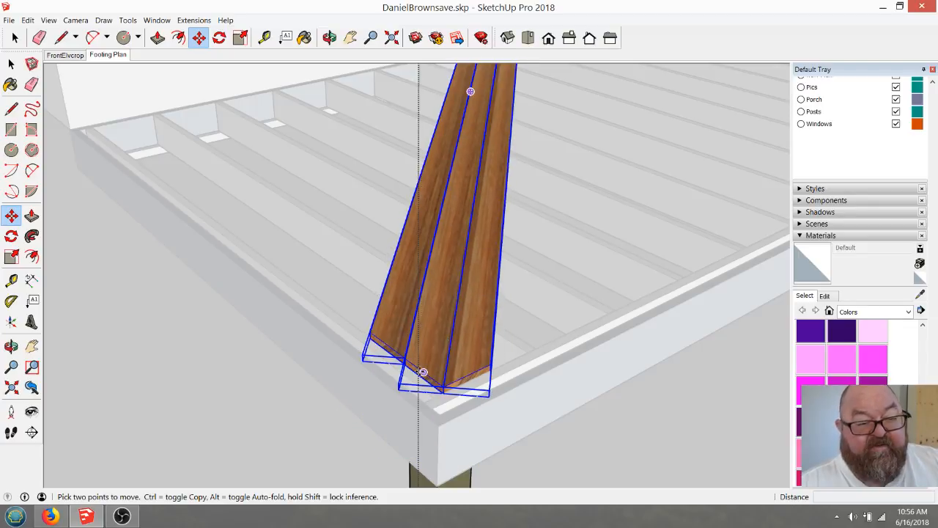
Move the three copied deck boards about 1" outward toward the floor framing's corner.
click(330, 38)
drag(521, 241, 349, 296)
scroll(132, 389, up, 8)
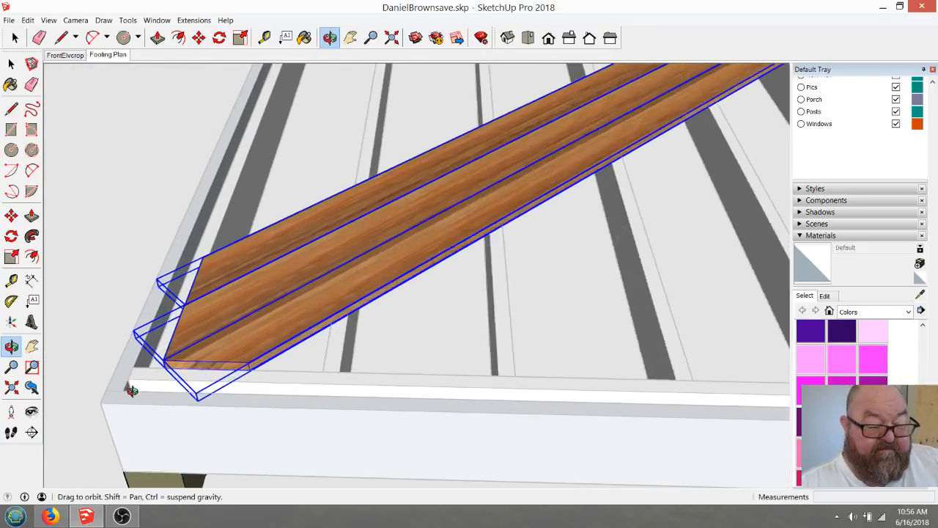
scroll(136, 390, up, 3)
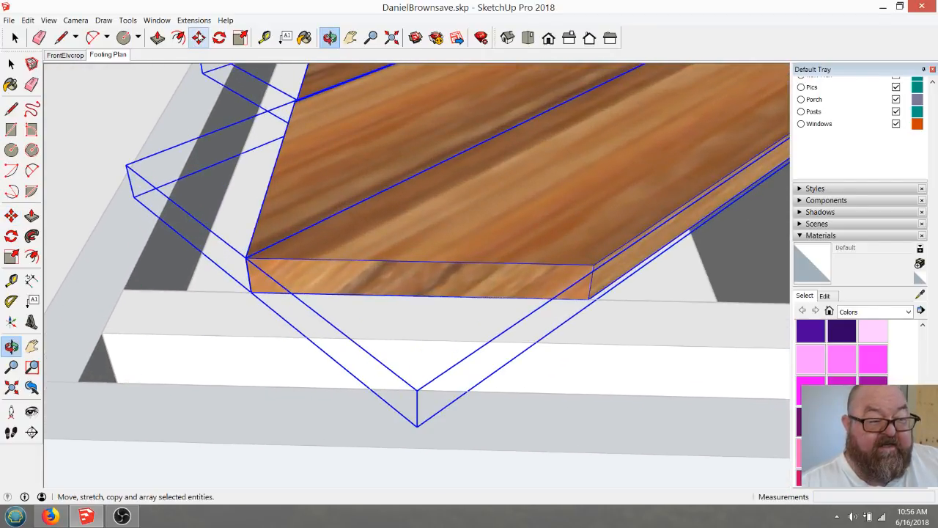
click(199, 38)
click(249, 290)
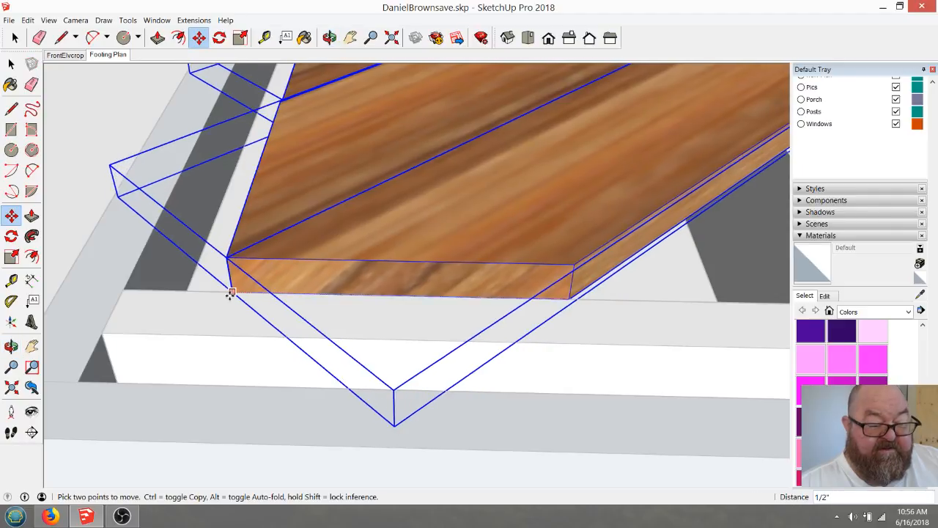
click(285, 278)
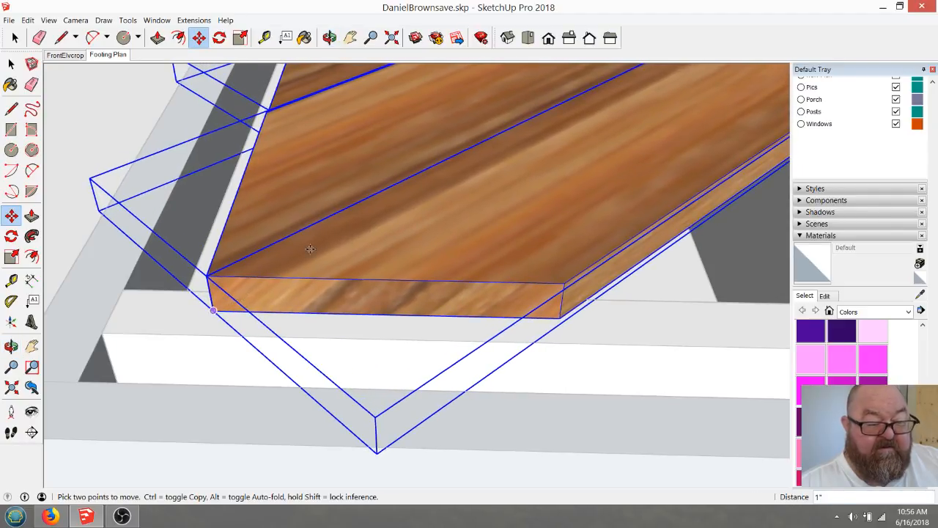
click(330, 37)
drag(506, 388, 515, 322)
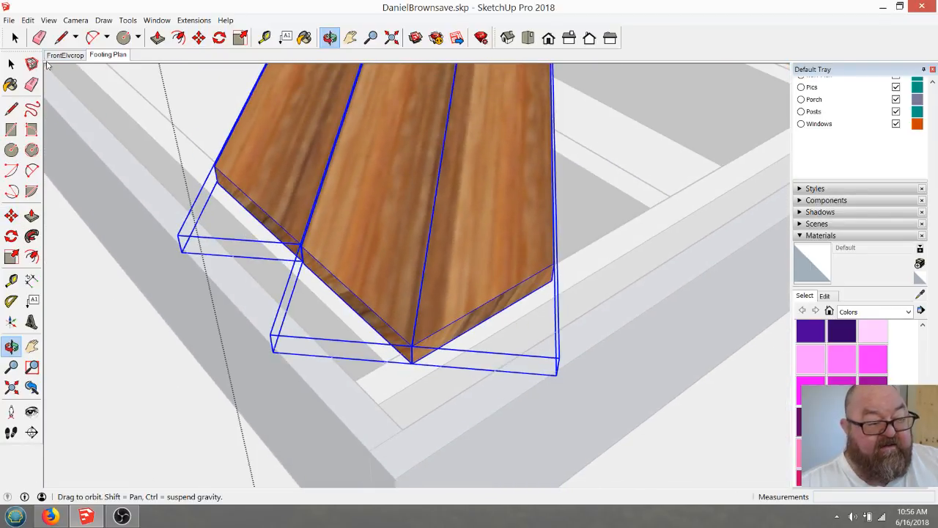
Close the porch group and examine how the three moved deck boards sit at the framing's outer corner.
click(16, 38)
click(135, 298)
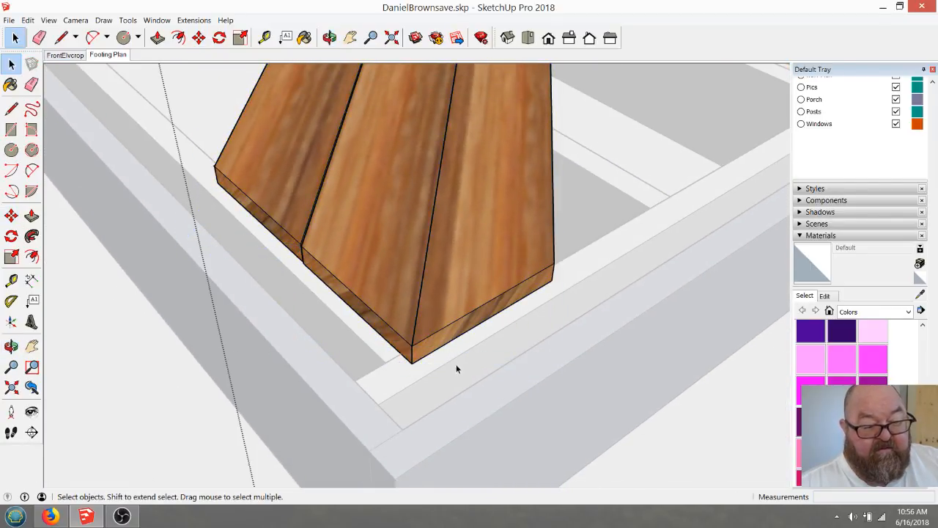
scroll(441, 368, down, 6)
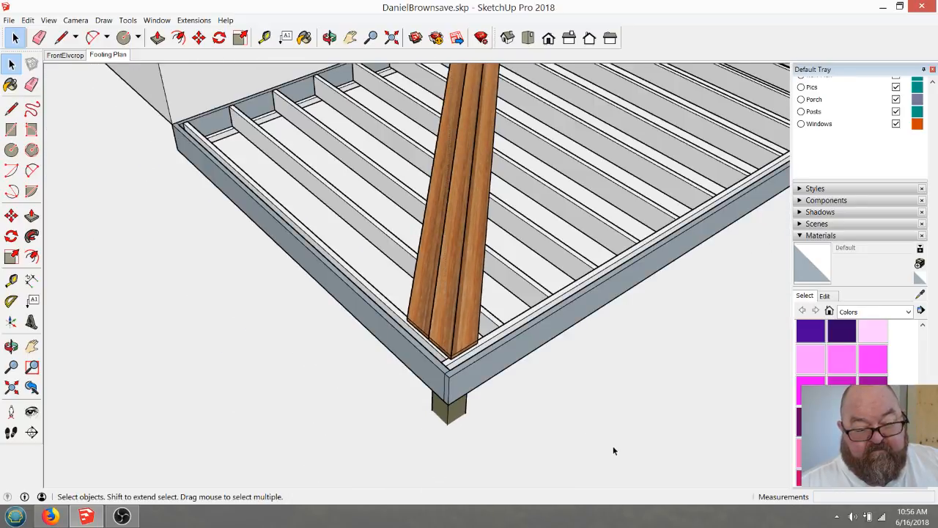
scroll(463, 359, up, 5)
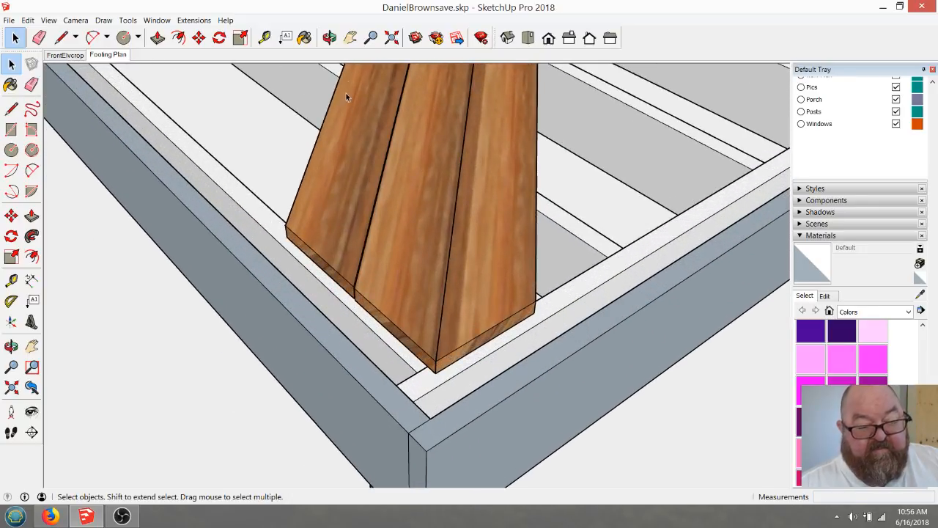
click(330, 37)
drag(381, 212, 334, 273)
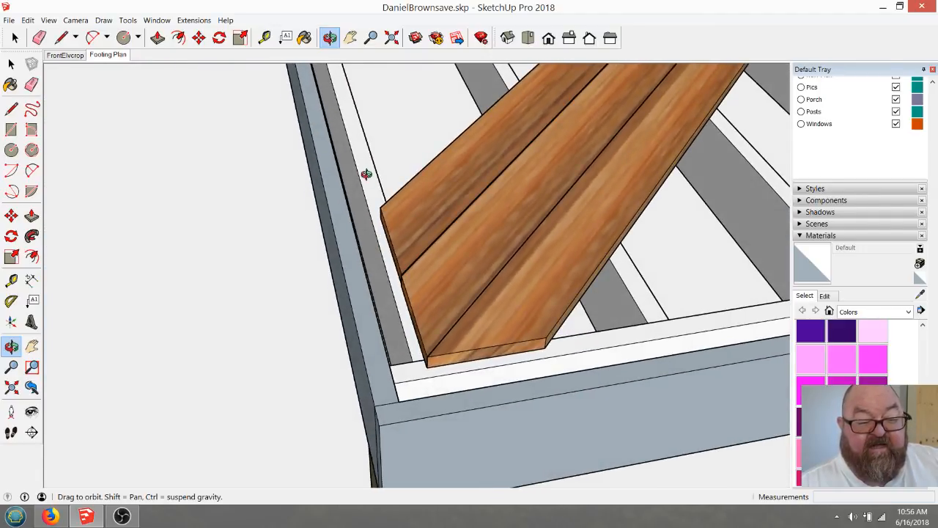
drag(469, 288, 457, 357)
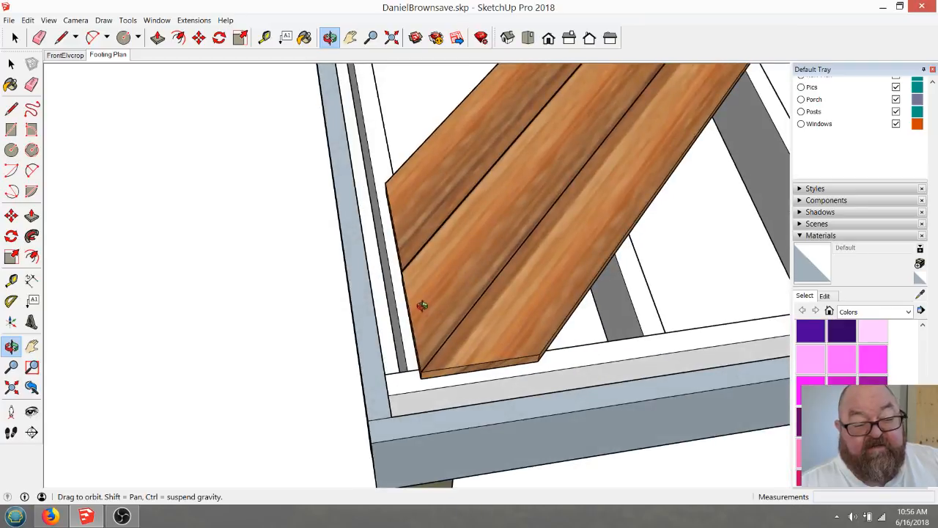
Open the finished porch's group and select the top faces of the two mitred border boards at its outer corner.
scroll(406, 407, down, 10)
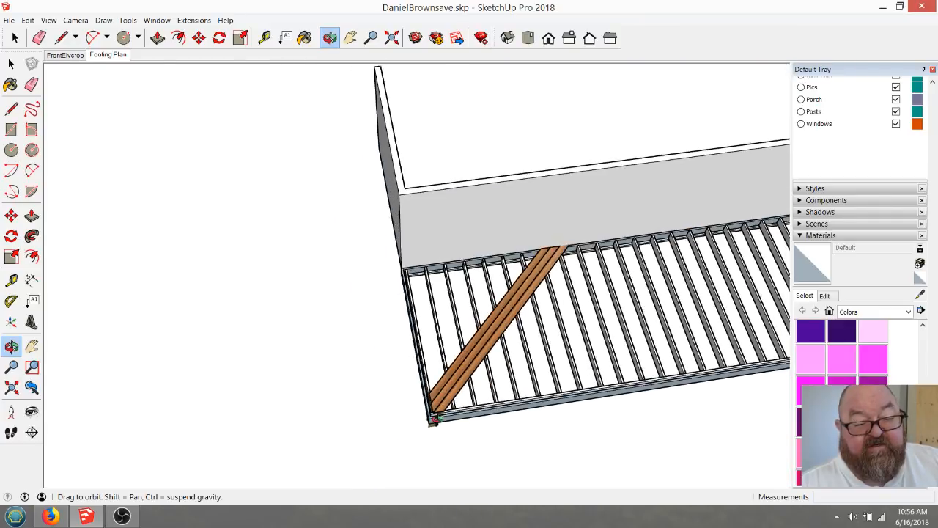
drag(438, 422, 463, 165)
scroll(357, 192, up, 5)
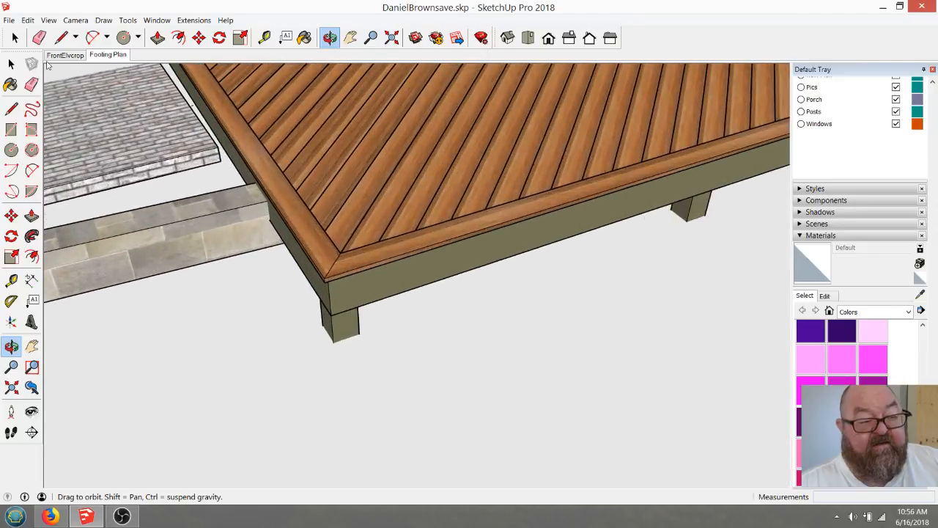
click(15, 38)
double_click(304, 231)
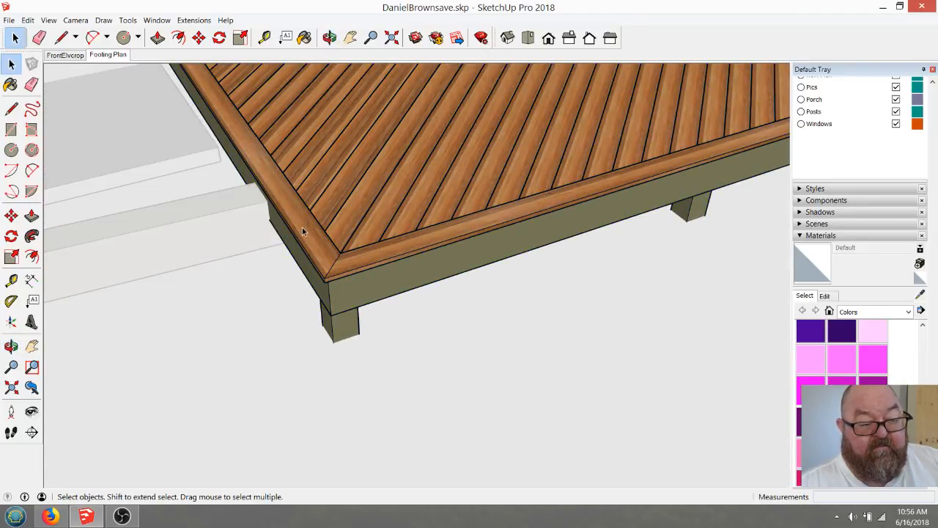
scroll(302, 231, up, 3)
click(325, 271)
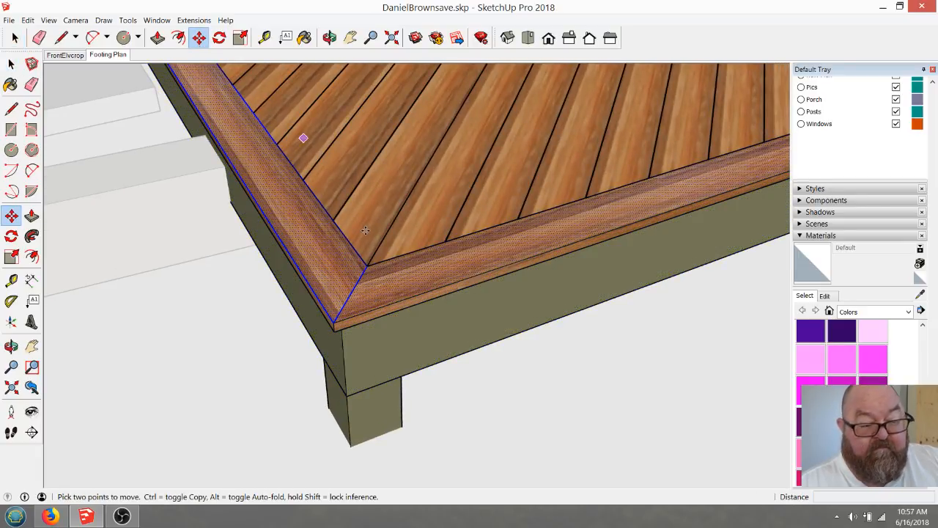
Copy the selected border faces from their inner mitre corner to the tip of the diagonal boards on the new framing.
scroll(373, 265, up, 2)
scroll(365, 280, down, 3)
key(ctrl)
click(365, 281)
scroll(352, 268, down, 3)
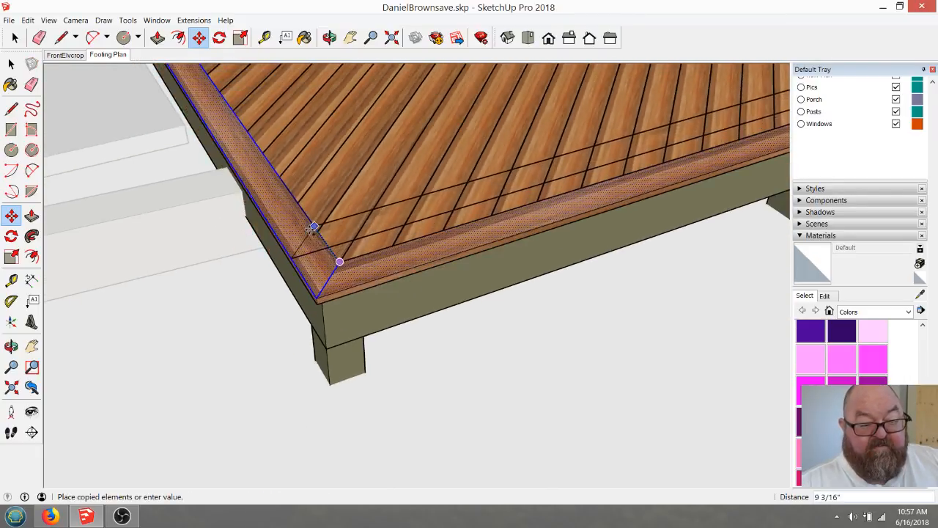
scroll(315, 228, down, 6)
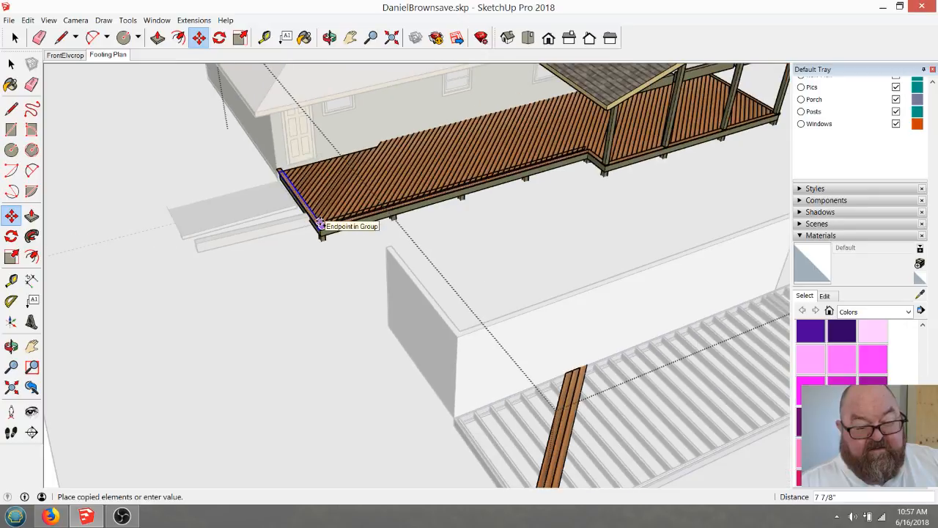
scroll(323, 227, down, 2)
scroll(462, 445, up, 5)
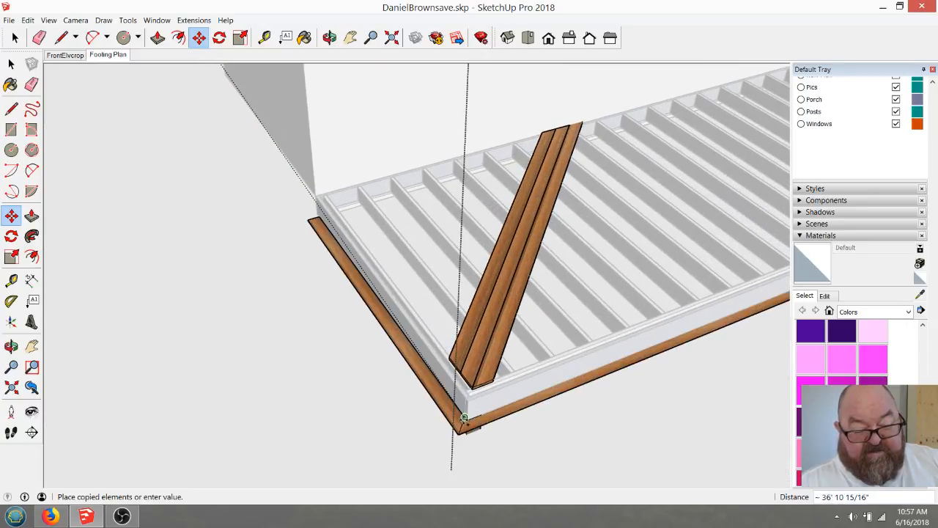
scroll(464, 417, up, 6)
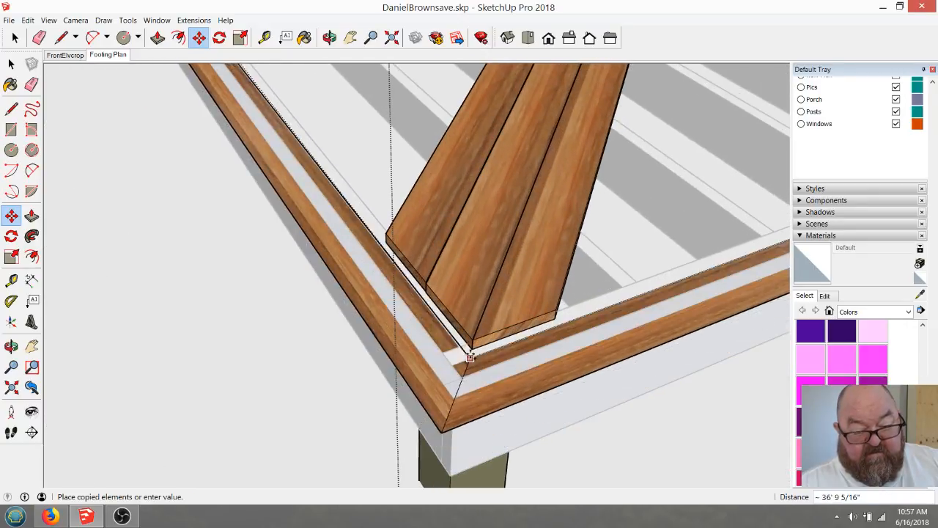
click(472, 339)
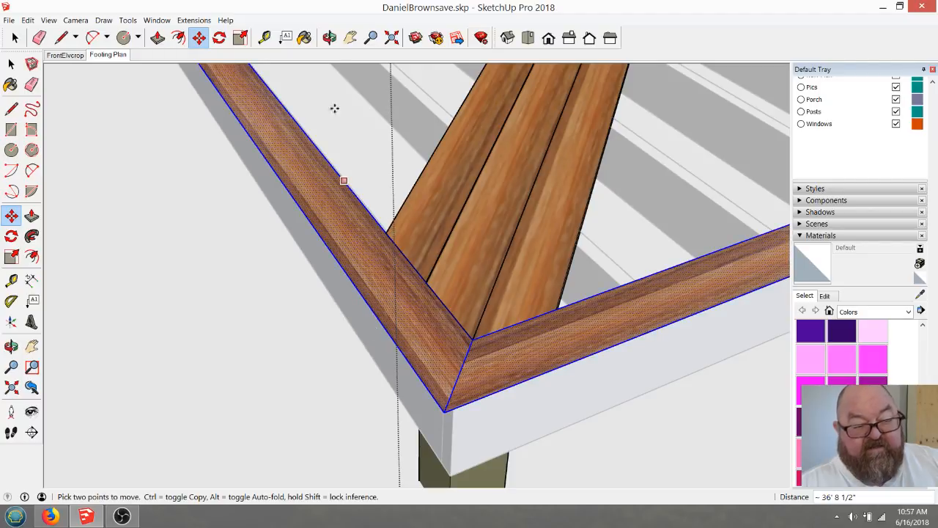
Extrude both copied border faces 1" to give the boards thickness, and close the porch group.
click(330, 39)
drag(480, 257, 457, 233)
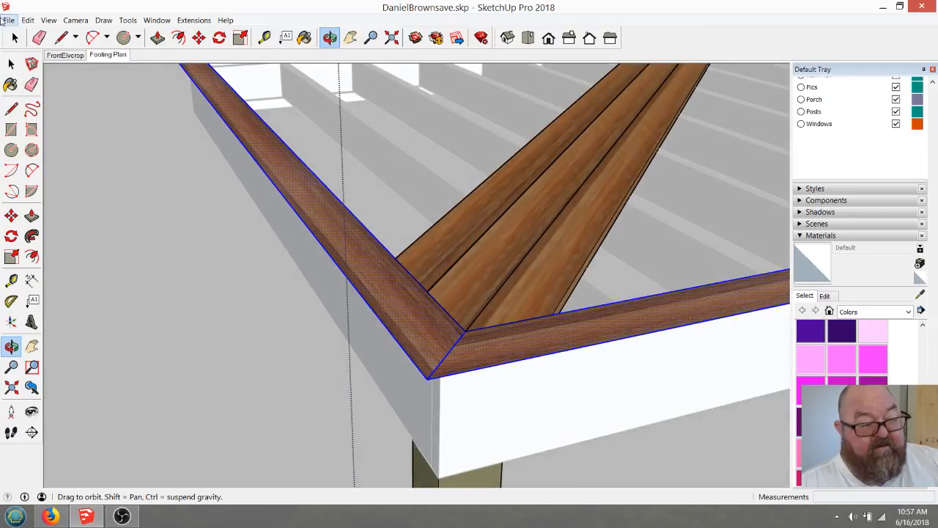
click(14, 37)
click(371, 264)
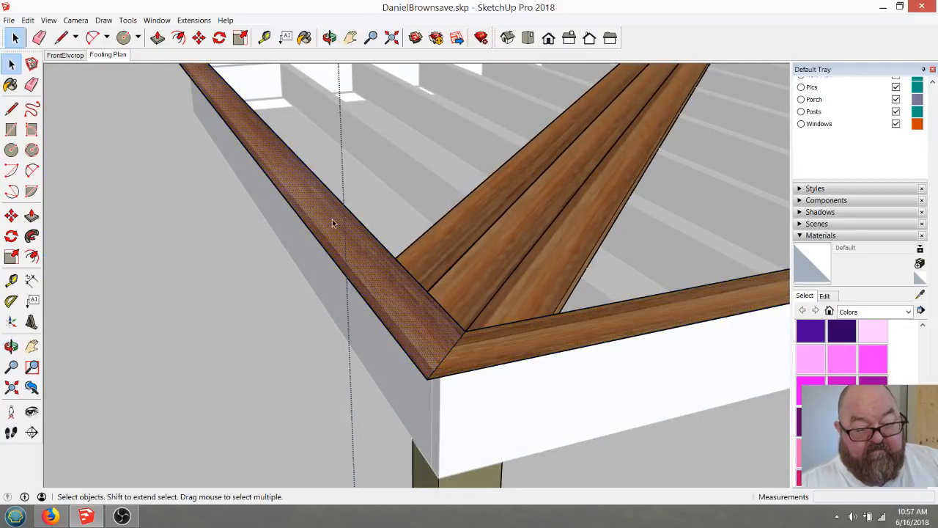
click(392, 292)
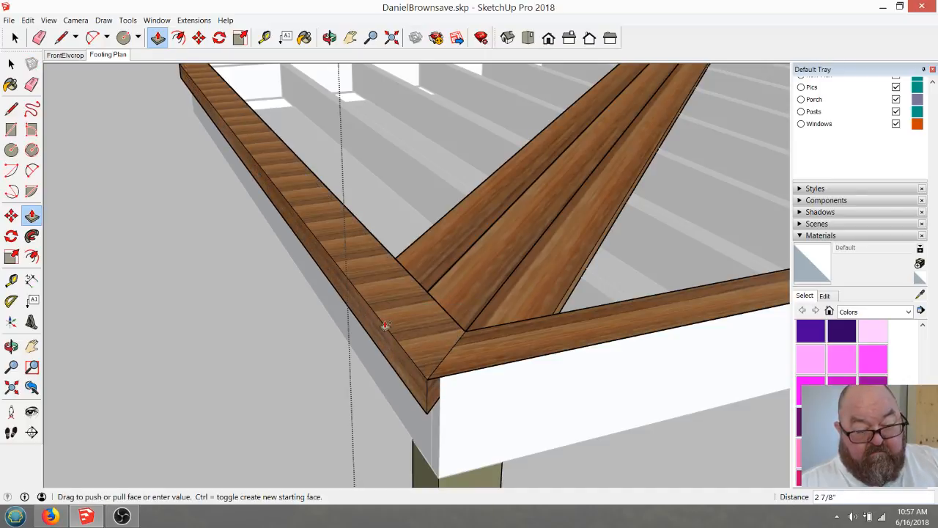
click(380, 321)
text(1")
key(Return)
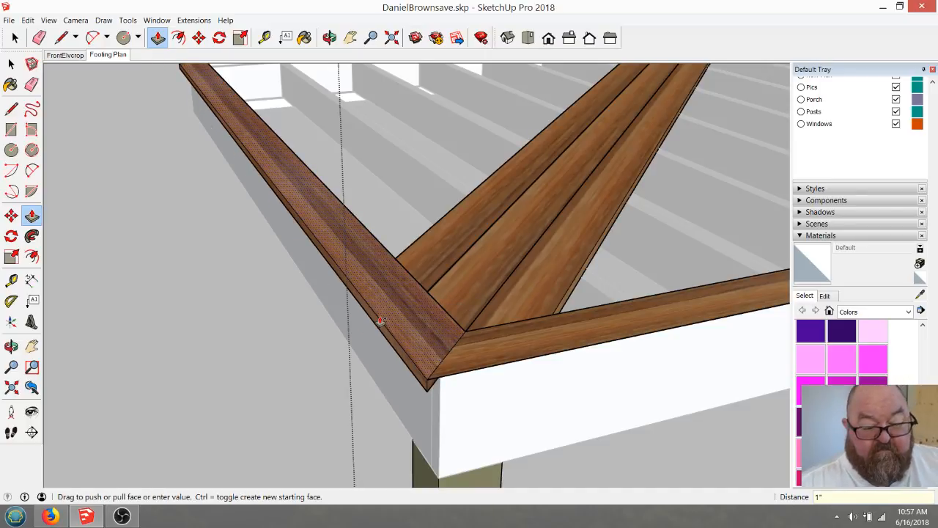
click(450, 362)
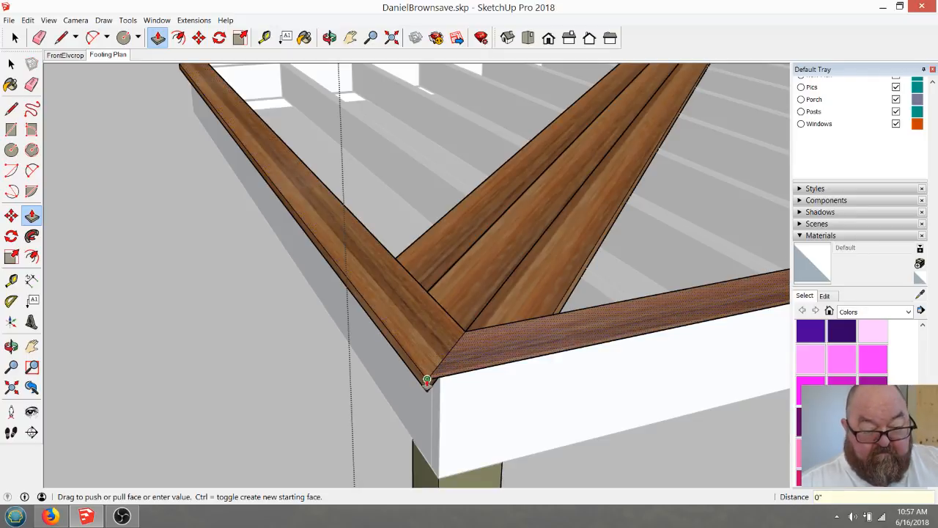
scroll(309, 365, down, 1)
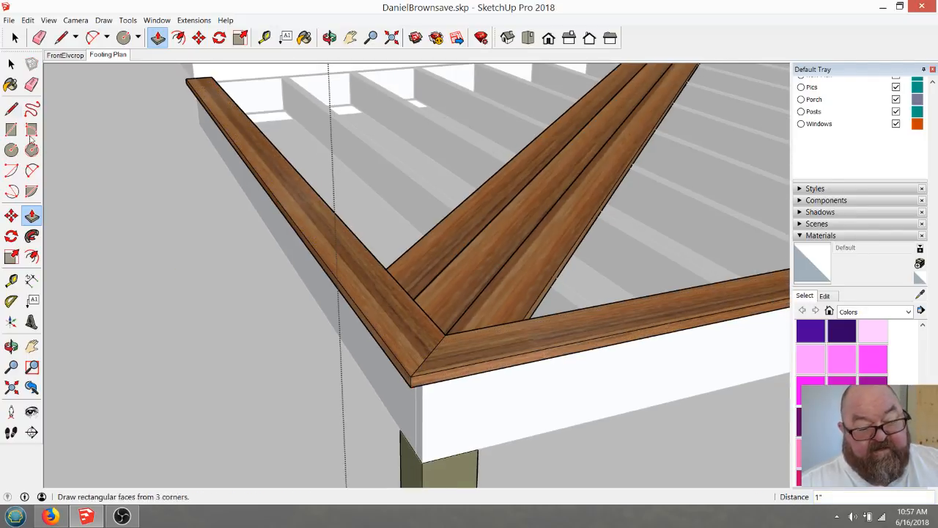
click(16, 38)
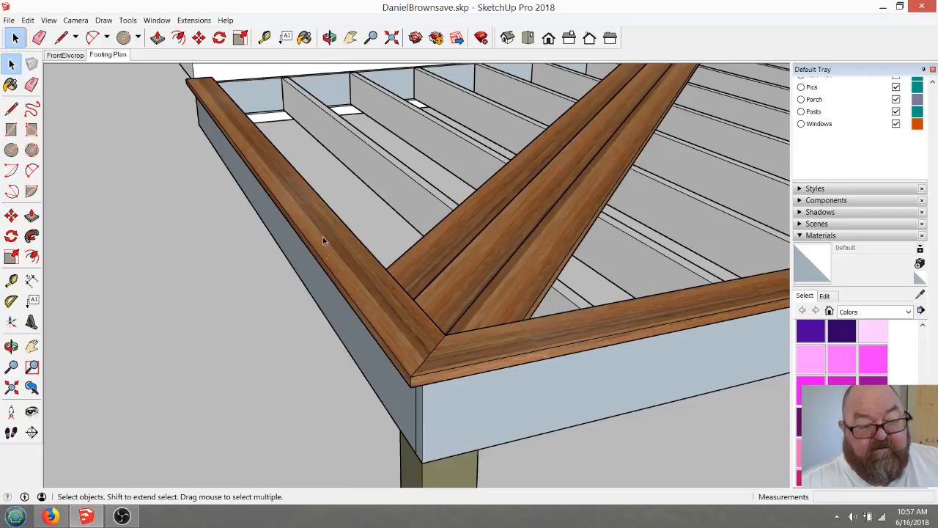
Examine the mitred border boards and diagonal deck boards at the framing's corner and along its full length from several angles.
click(329, 37)
drag(509, 279, 600, 343)
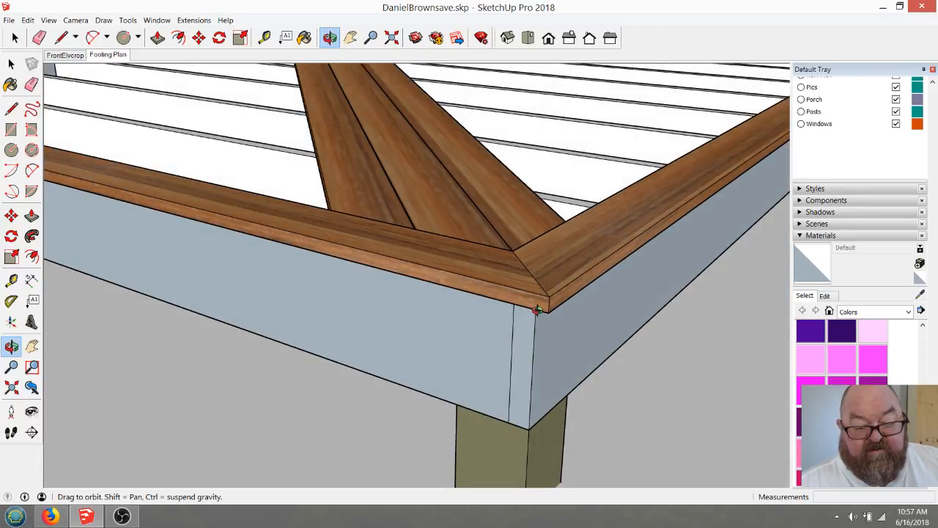
drag(525, 415, 452, 314)
scroll(452, 314, down, 6)
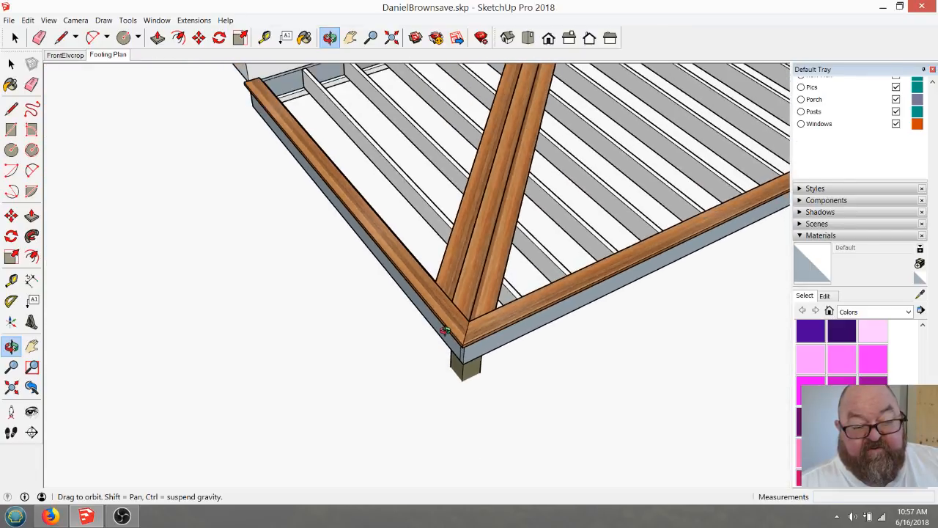
scroll(469, 321, up, 8)
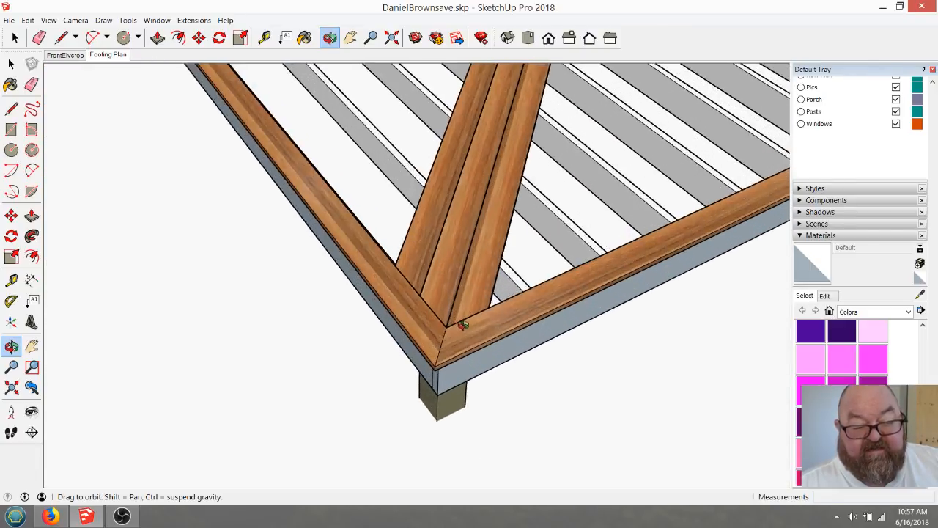
drag(438, 294, 408, 216)
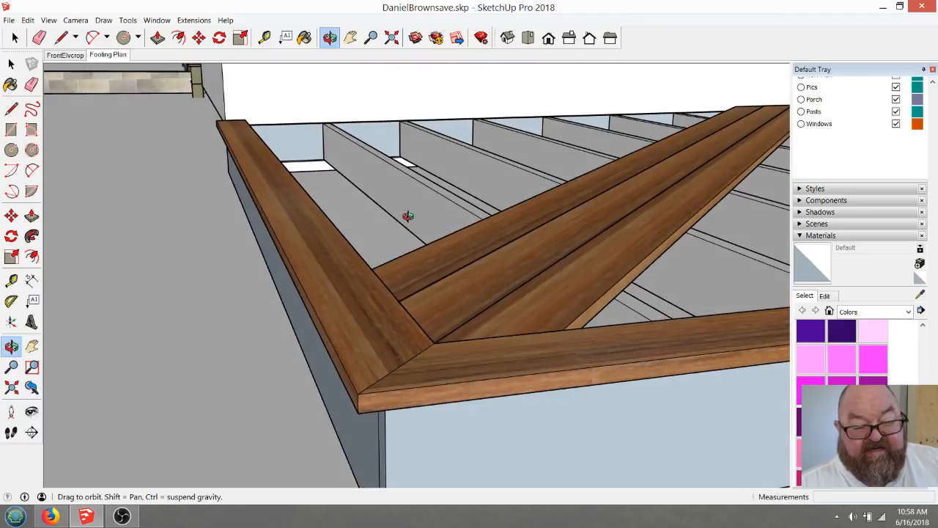
scroll(364, 296, down, 2)
drag(408, 313, 458, 411)
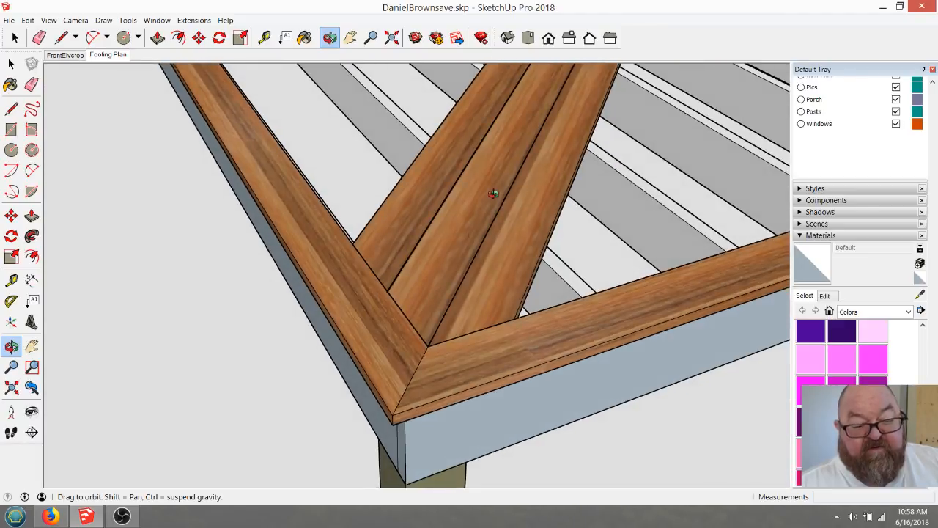
scroll(407, 250, down, 3)
drag(400, 256, 423, 295)
mouse_move(428, 245)
mouse_down()
mouse_move(417, 233)
mouse_move(415, 293)
mouse_move(475, 209)
mouse_move(414, 213)
mouse_move(383, 233)
mouse_move(390, 283)
mouse_up()
scroll(400, 291, down, 2)
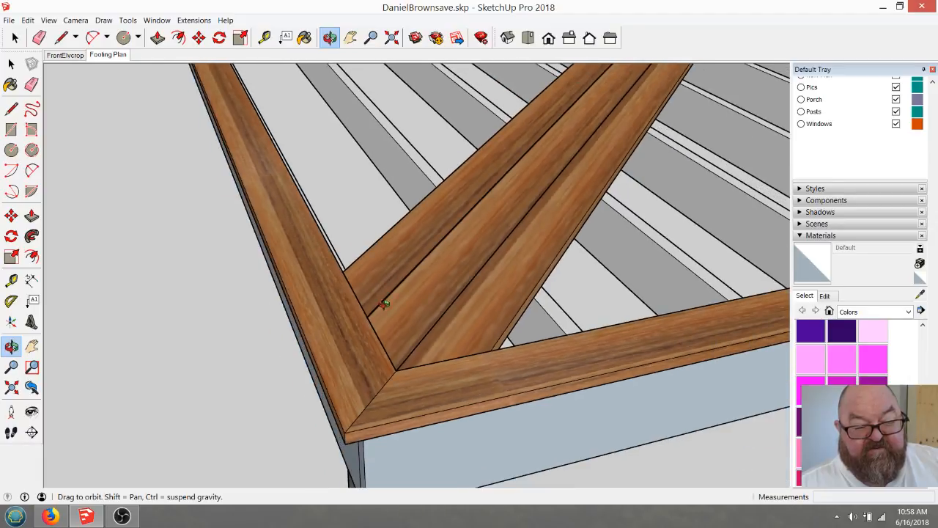
drag(414, 317, 445, 323)
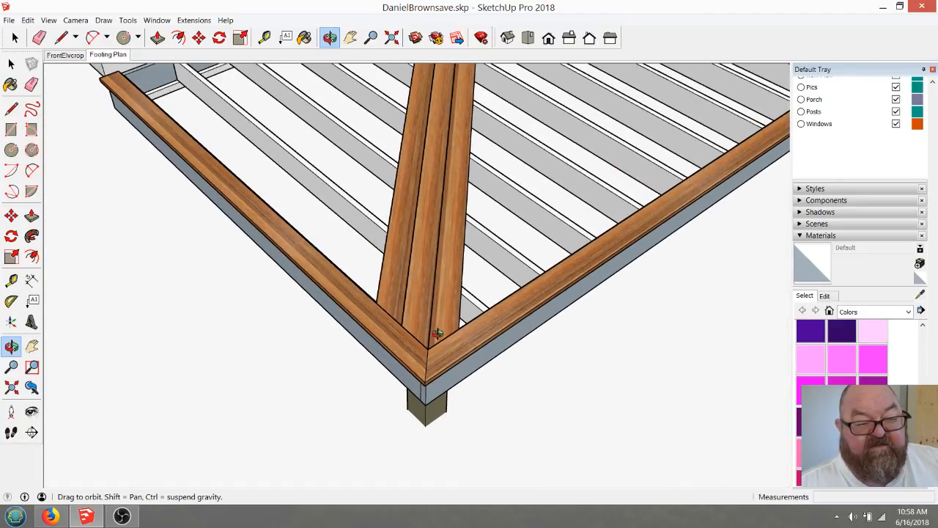
scroll(437, 334, down, 6)
scroll(630, 189, up, 2)
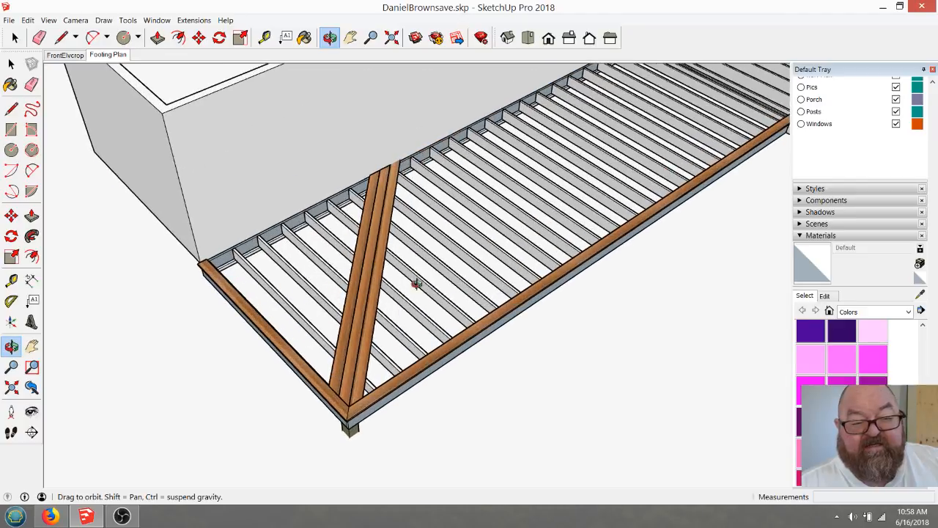
scroll(416, 285, down, 3)
scroll(621, 152, up, 3)
scroll(437, 291, up, 2)
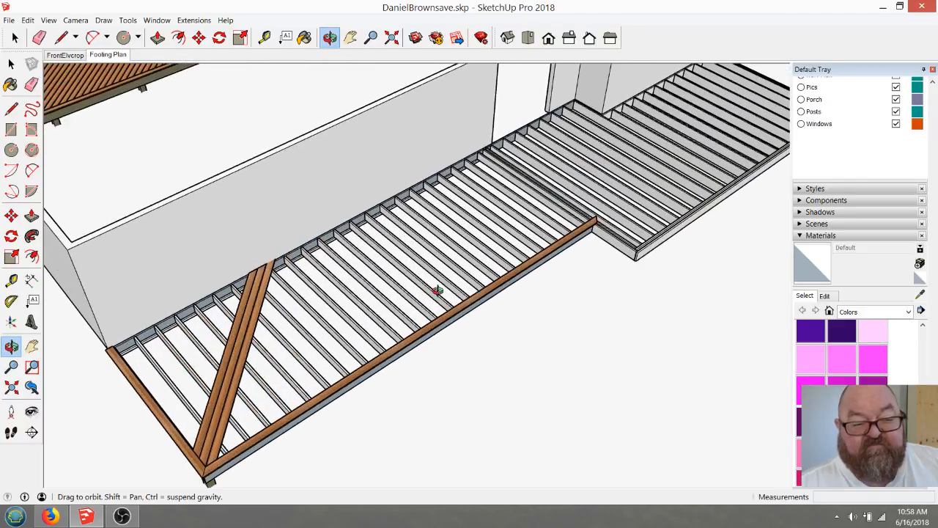
scroll(437, 291, down, 1)
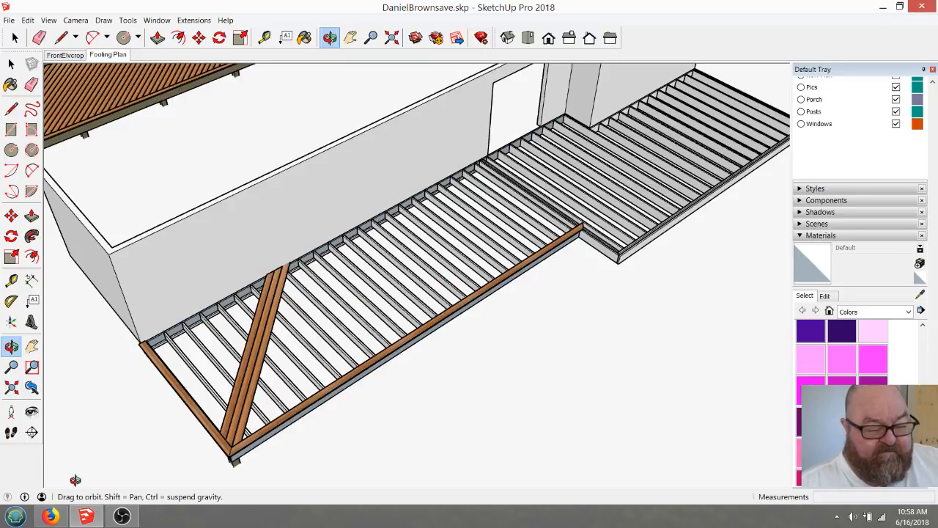
Check the live stream's chat on YouTube in Firefox and return to the SketchUp model.
click(50, 516)
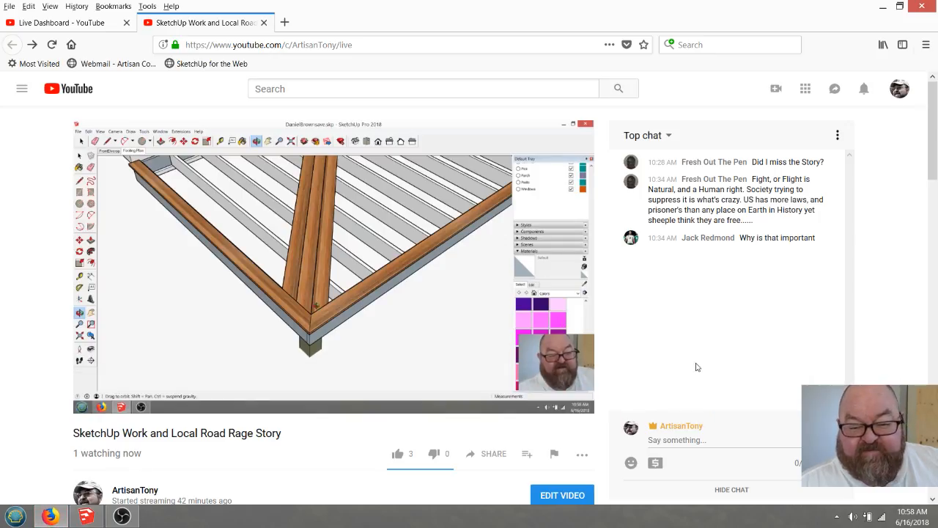
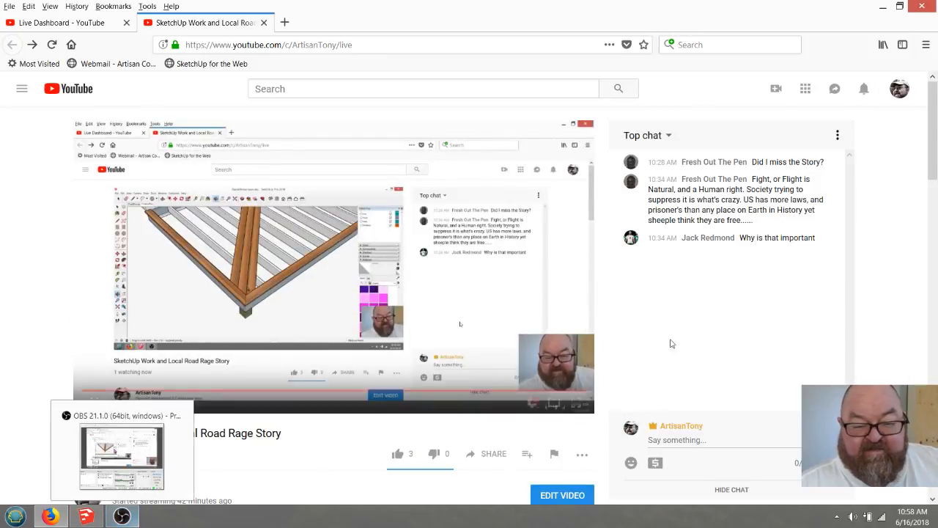
mouse_move(49, 517)
click(85, 516)
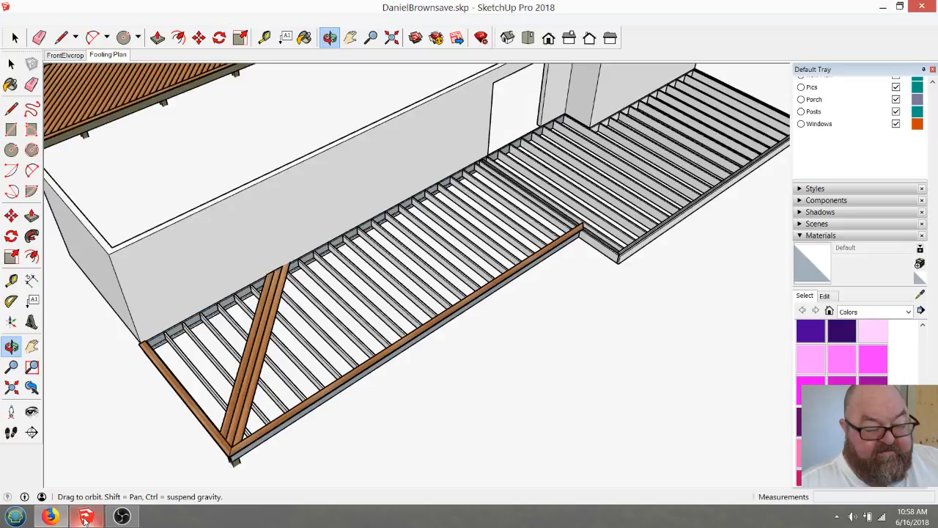
drag(383, 344, 350, 352)
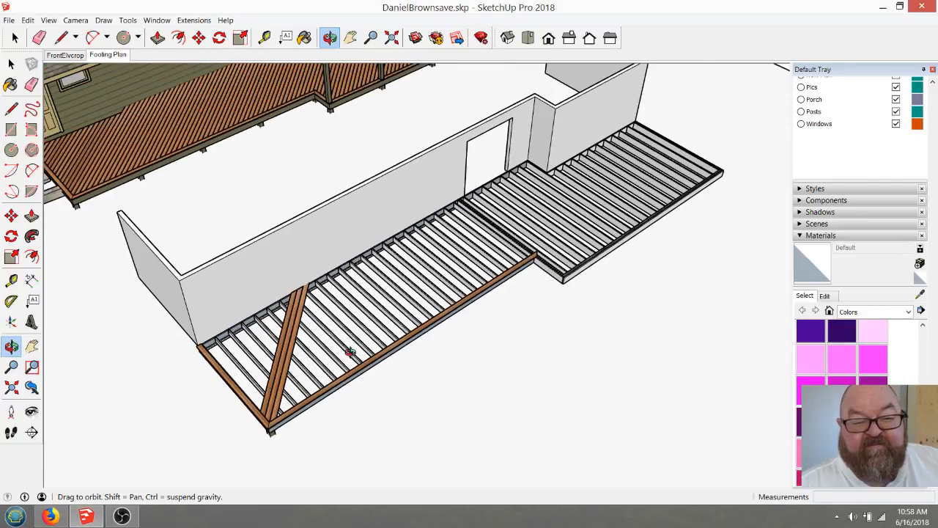
Examine the new porch framing, its step corner and the sample deck boards alongside the finished house from several angles.
scroll(557, 269, up, 3)
scroll(568, 262, down, 2)
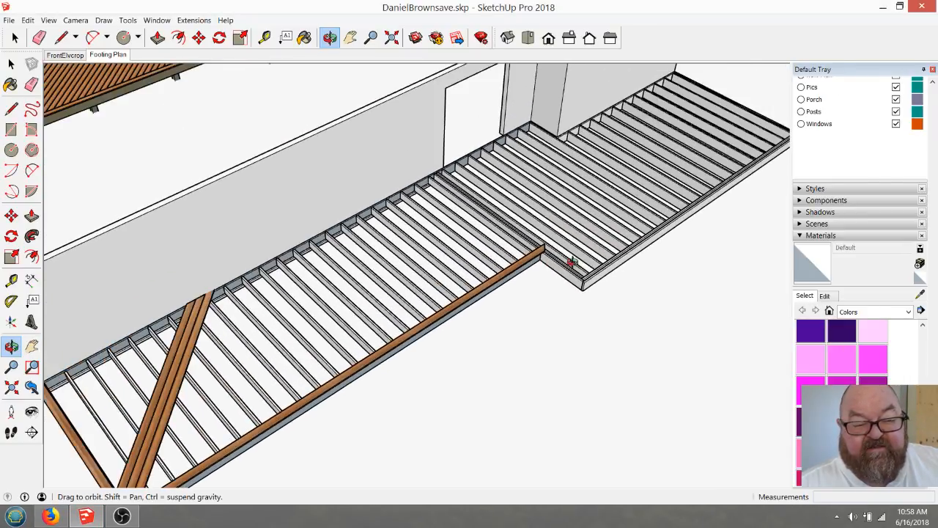
scroll(577, 254, up, 2)
scroll(577, 255, down, 2)
scroll(557, 291, up, 3)
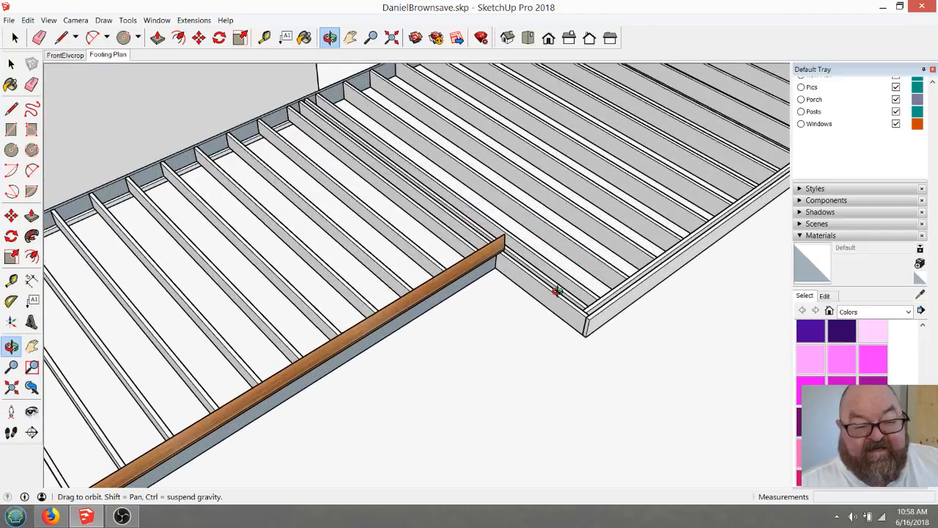
scroll(563, 293, down, 3)
scroll(564, 283, up, 2)
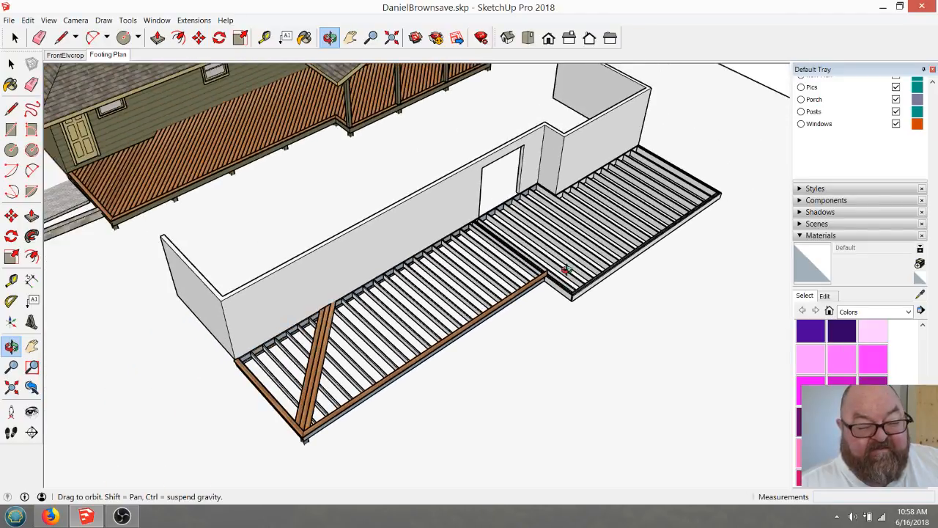
drag(526, 270, 266, 255)
scroll(266, 255, down, 3)
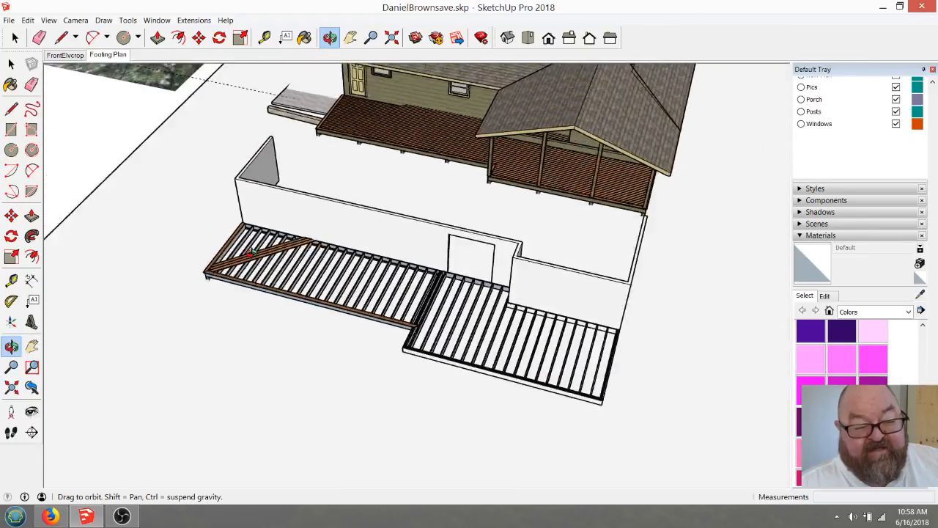
scroll(383, 290, up, 2)
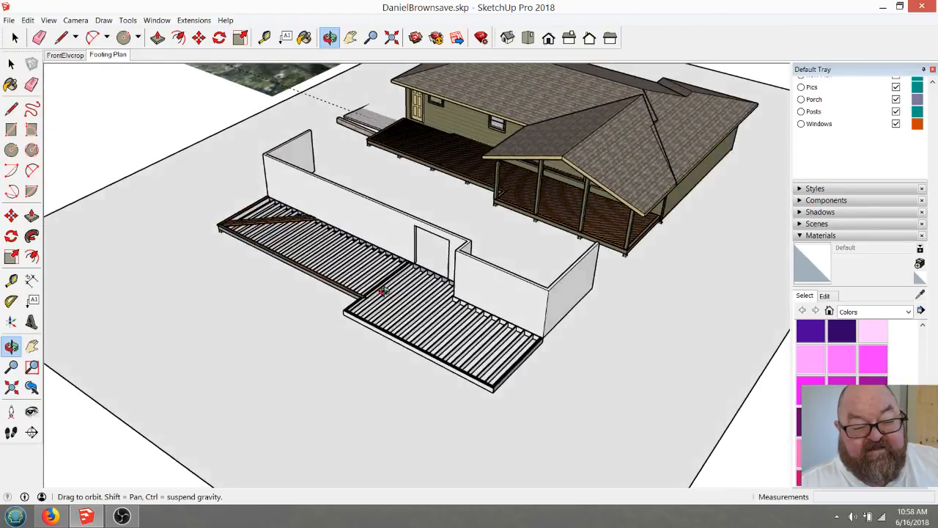
drag(509, 323, 486, 321)
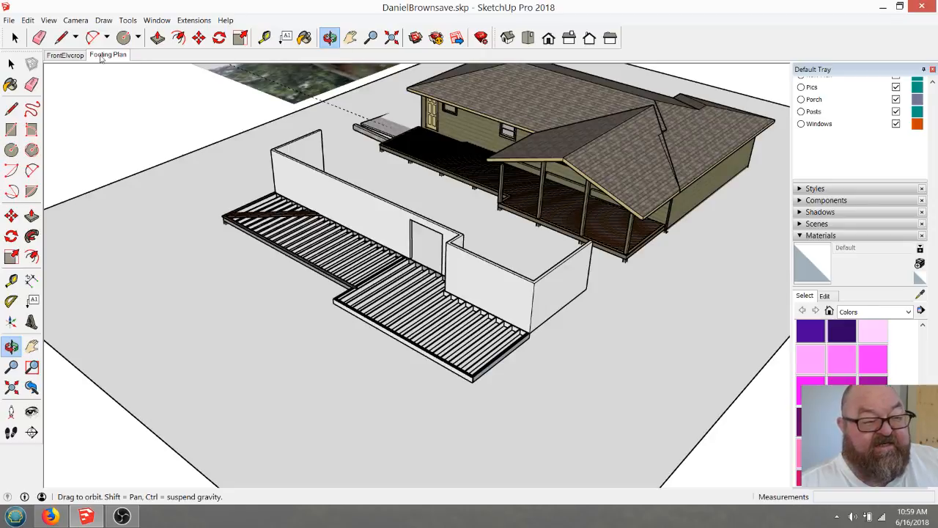
Show the Footing Plan scene and examine the joists, border boards and diagonal deck boards in plan.
click(103, 56)
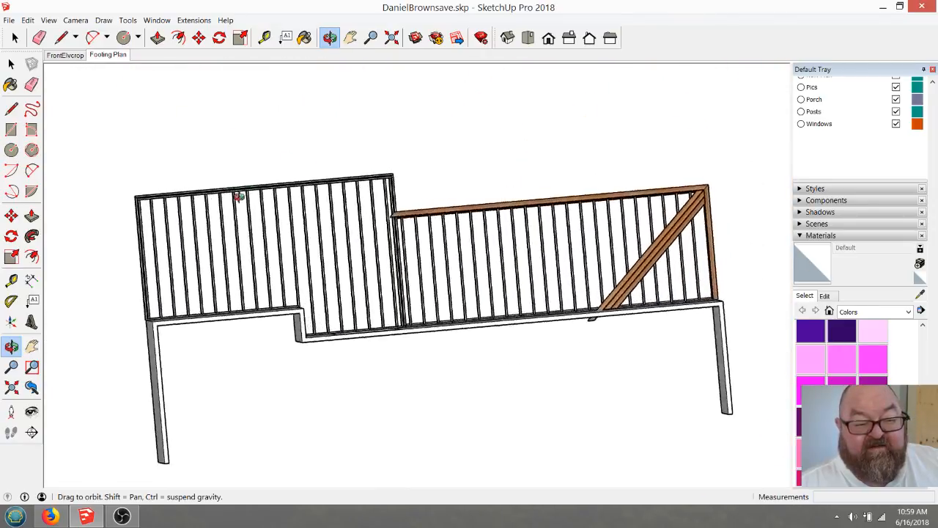
scroll(690, 263, up, 5)
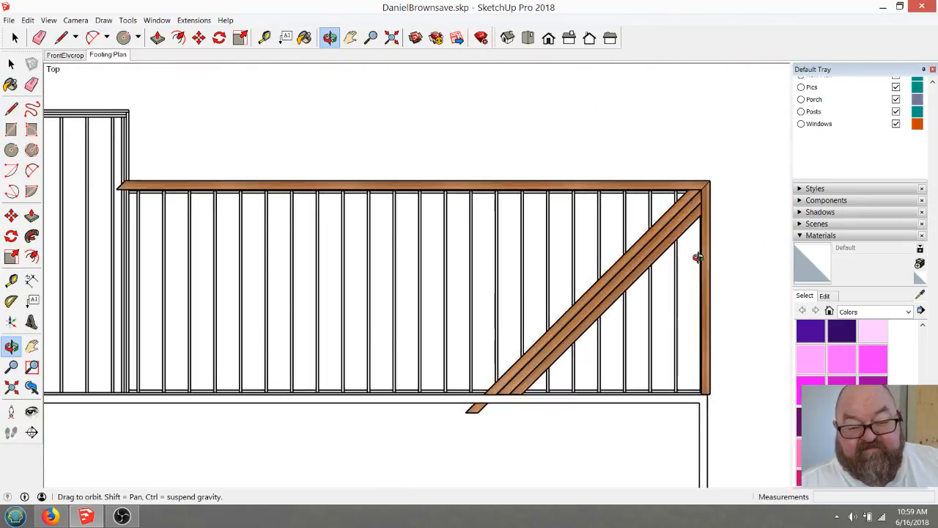
scroll(690, 260, down, 3)
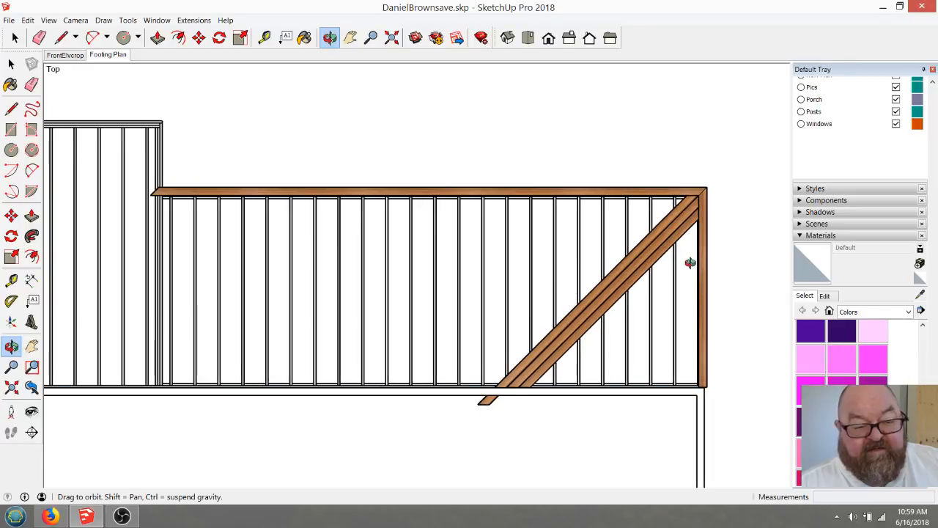
scroll(689, 235, up, 5)
scroll(690, 236, down, 4)
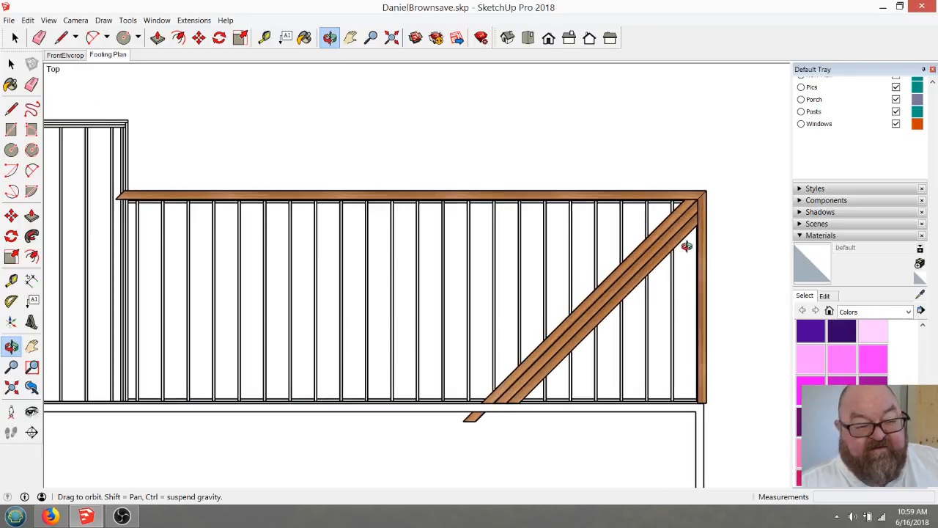
scroll(654, 268, down, 2)
scroll(644, 268, up, 3)
scroll(554, 262, down, 2)
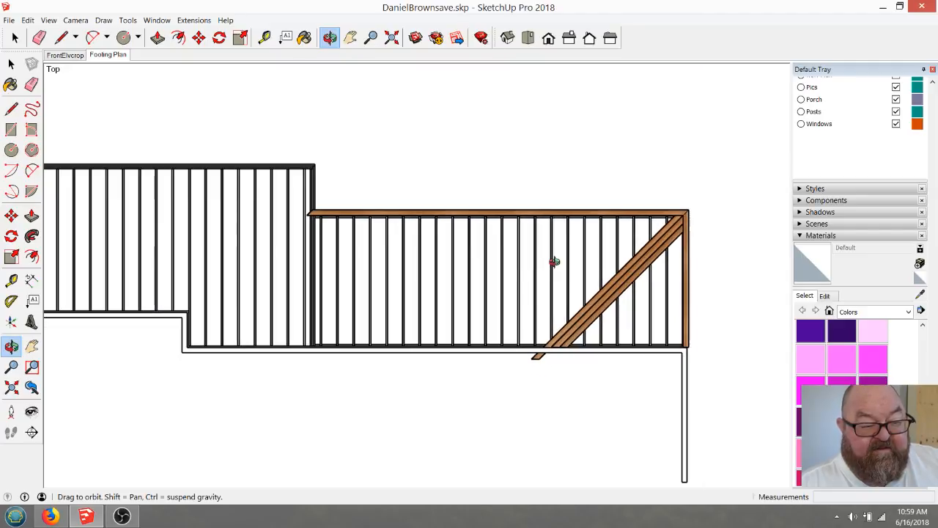
scroll(556, 308, down, 2)
scroll(314, 284, up, 2)
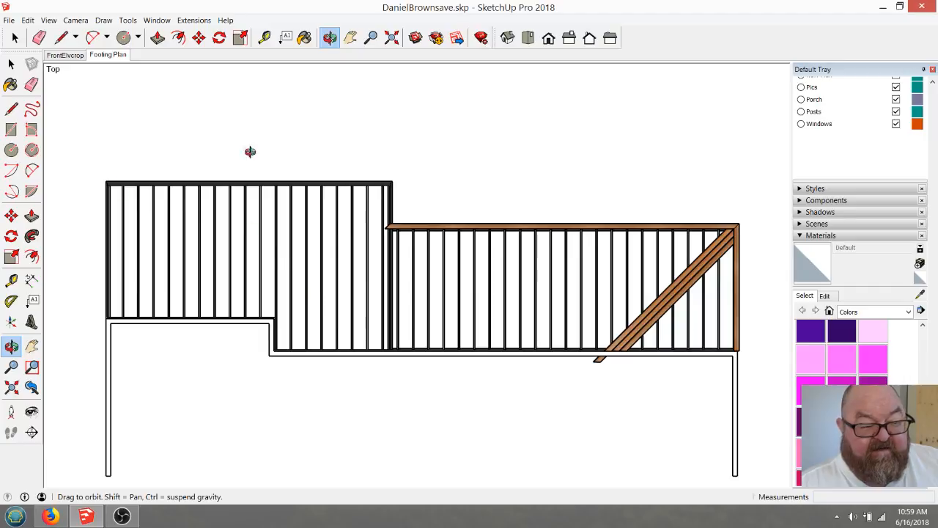
scroll(652, 355, up, 1)
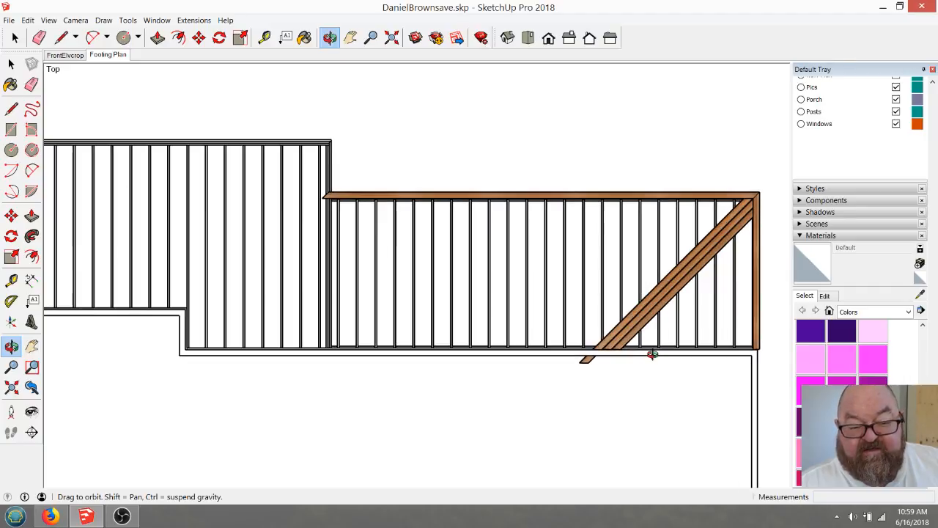
scroll(570, 310, down, 1)
scroll(364, 264, down, 1)
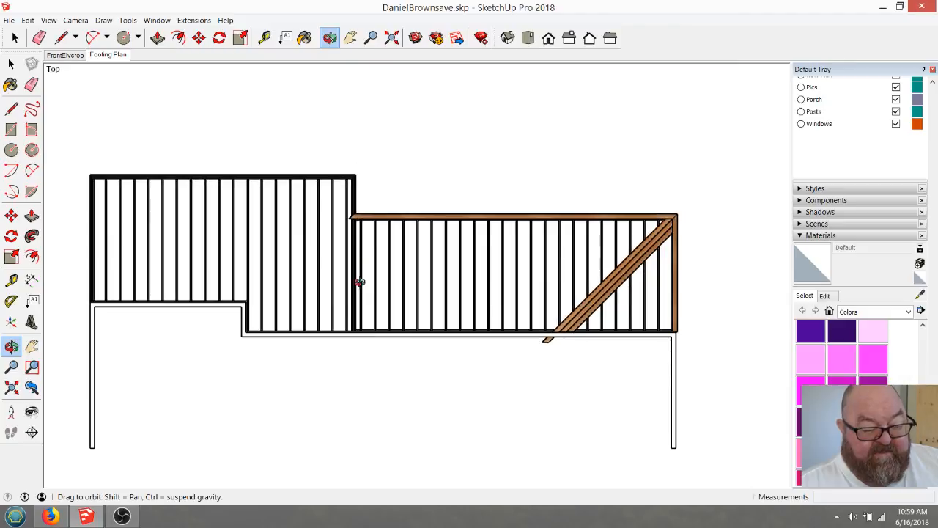
Clear the open windows off the desktop, launch LayOut 2018 and open the recent BrownPorch - Footing Plan document.
click(882, 8)
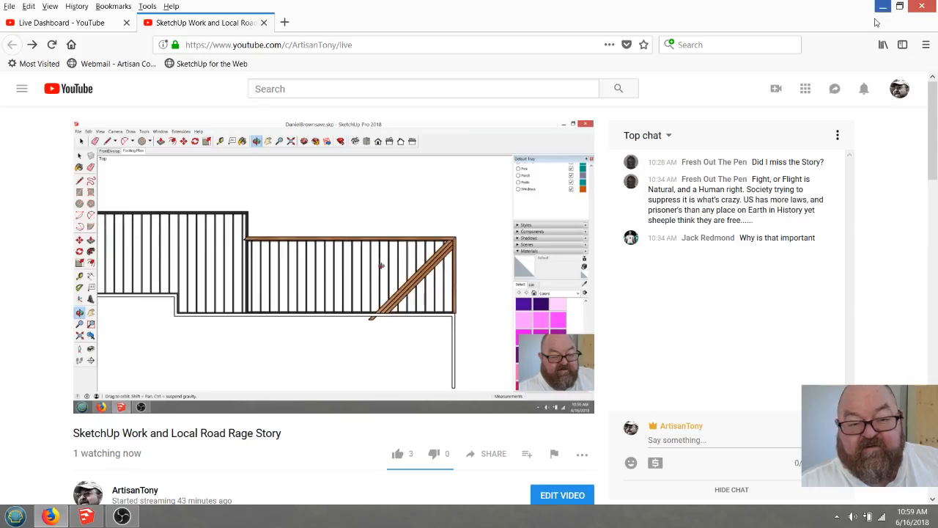
click(881, 7)
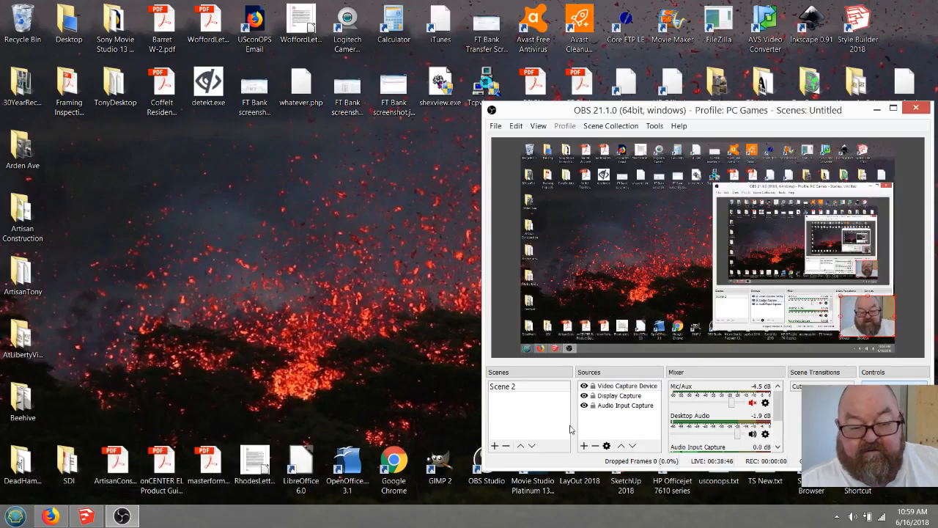
drag(672, 110, 675, 49)
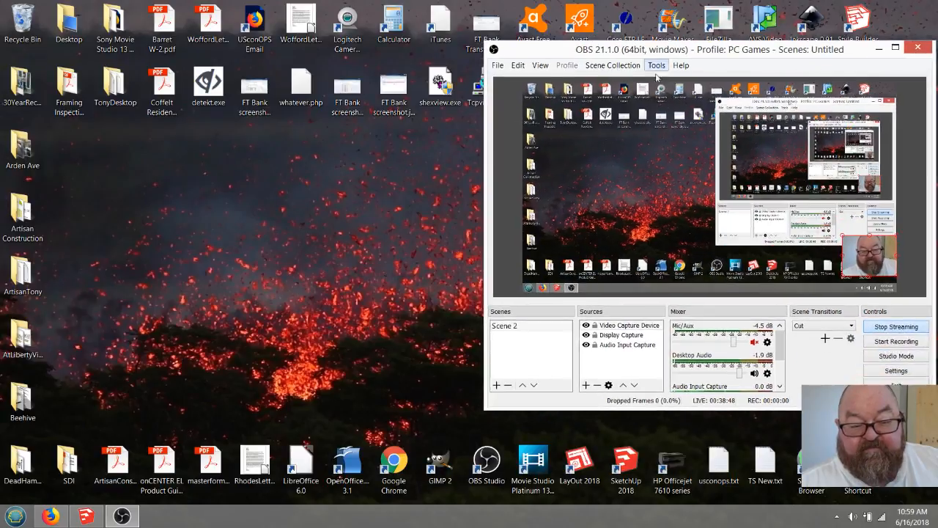
click(577, 469)
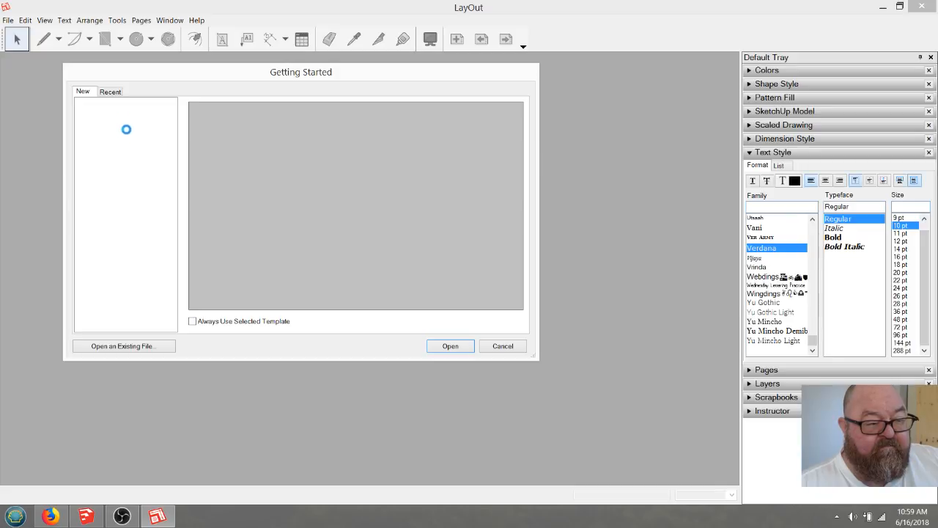
click(115, 93)
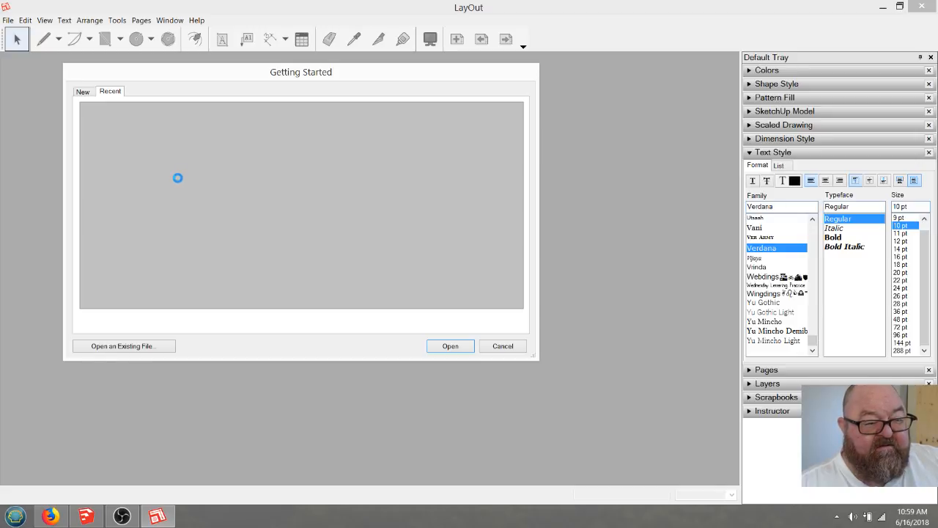
double_click(209, 151)
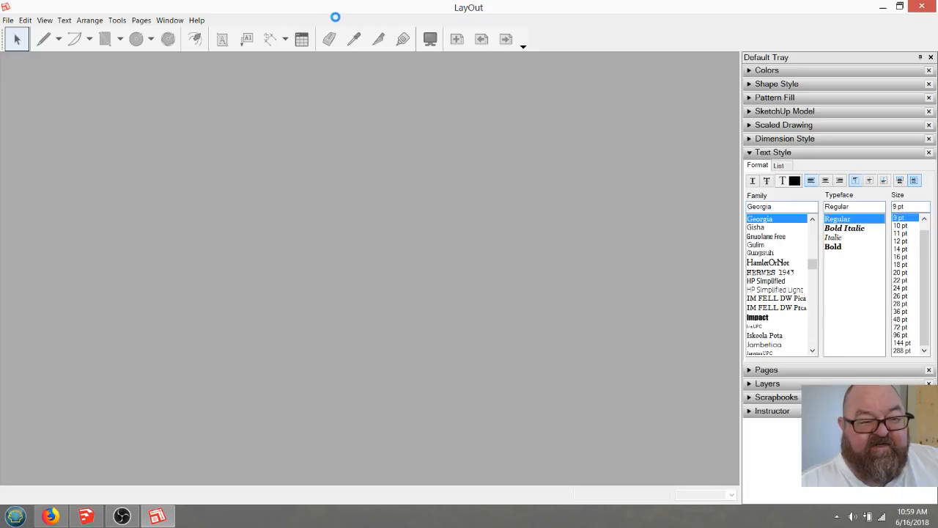
Examine the Footing Plan sheet's footing spacing, porch dimensions, drawing title and title block.
scroll(447, 387, up, 2)
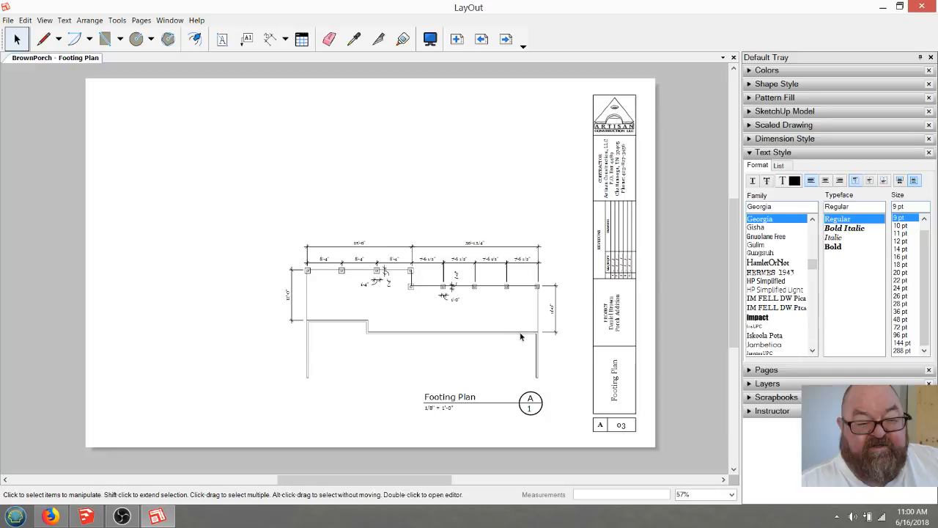
scroll(520, 336, down, 1)
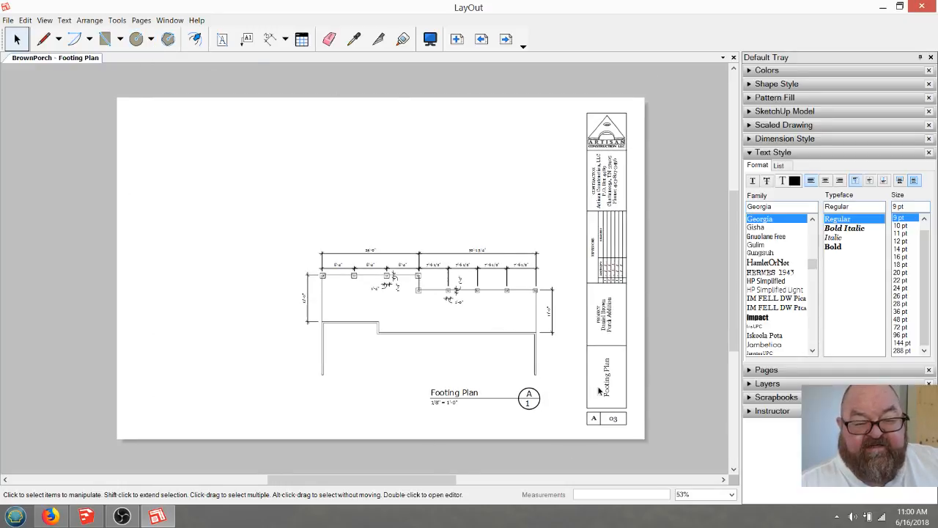
scroll(607, 257, up, 2)
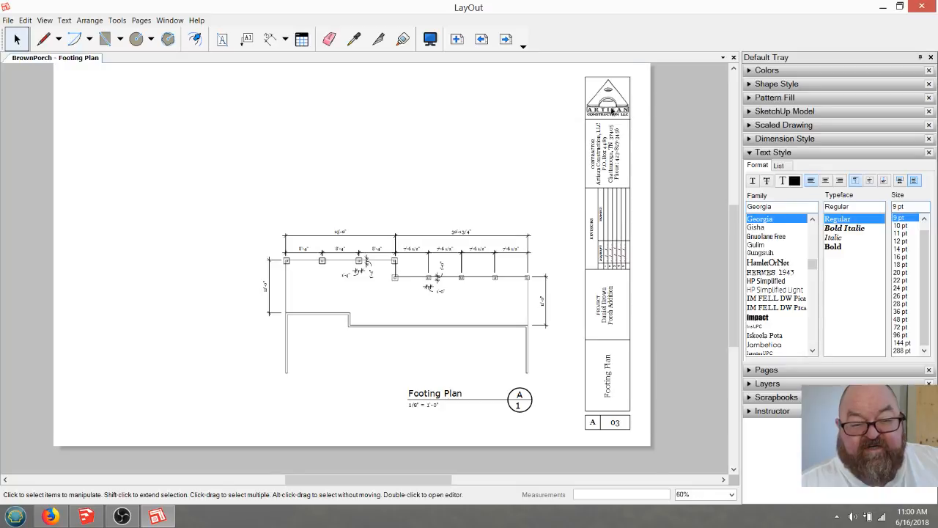
scroll(612, 110, up, 2)
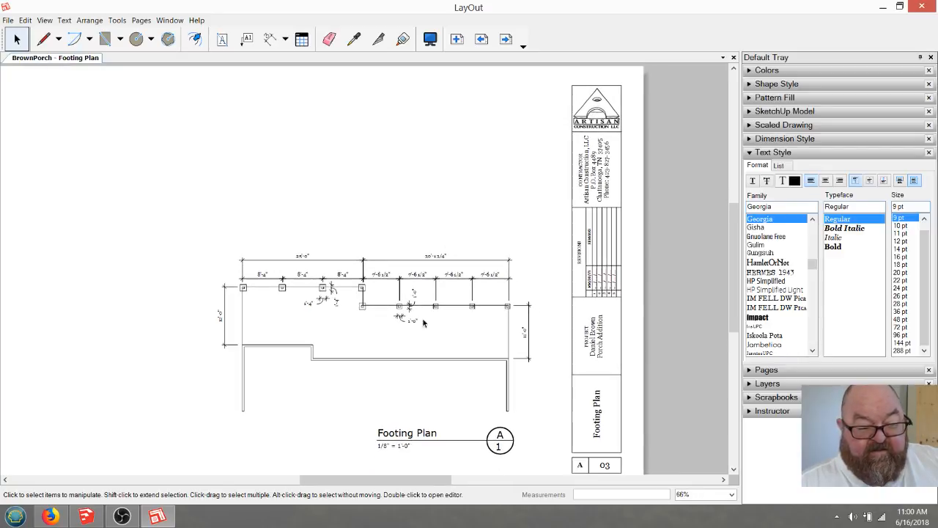
scroll(370, 449, up, 2)
scroll(347, 398, up, 3)
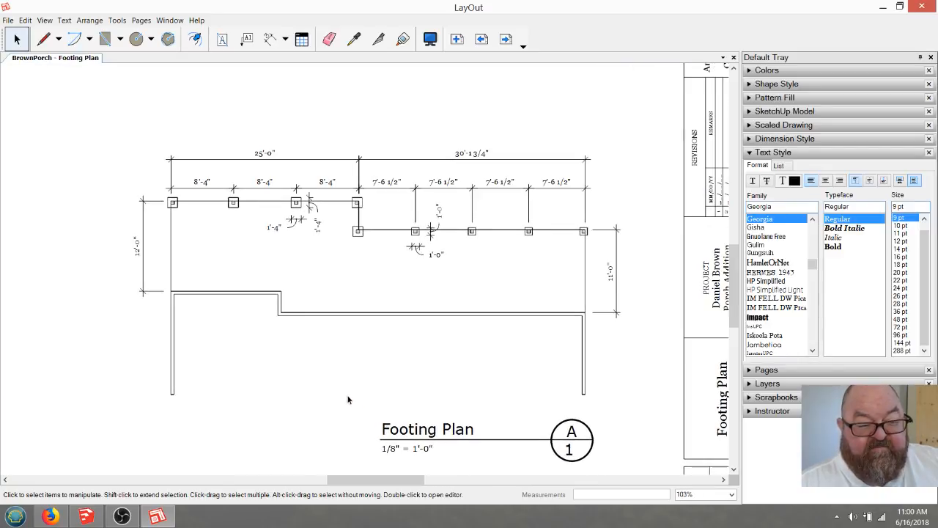
scroll(327, 379, up, 1)
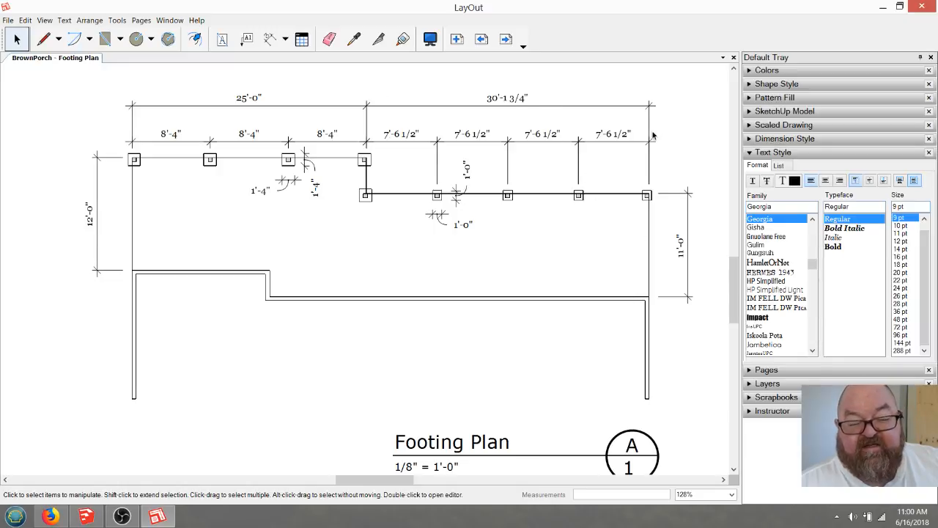
scroll(572, 342, down, 1)
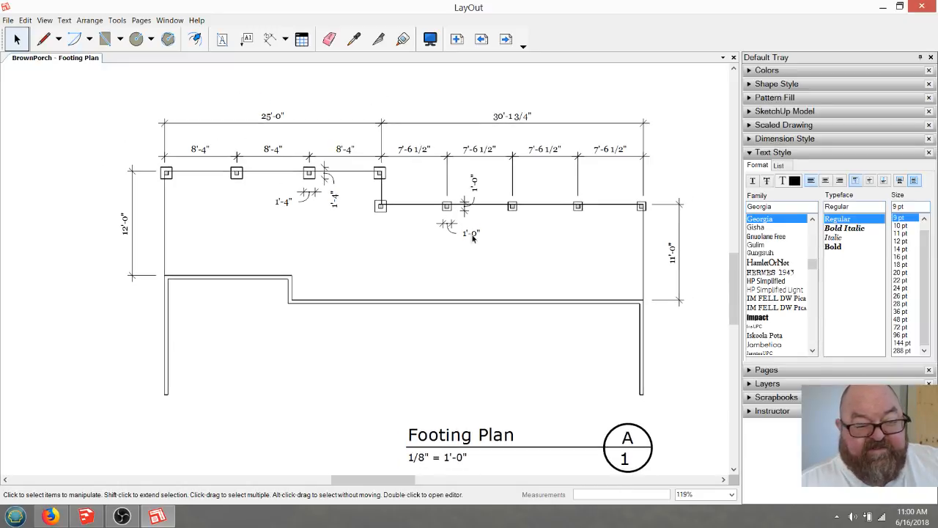
scroll(503, 293, down, 7)
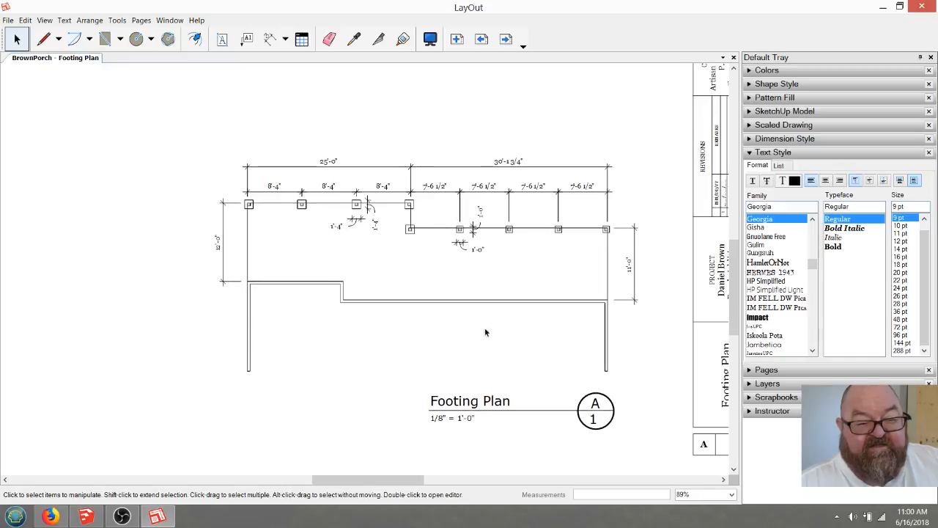
scroll(477, 346, down, 2)
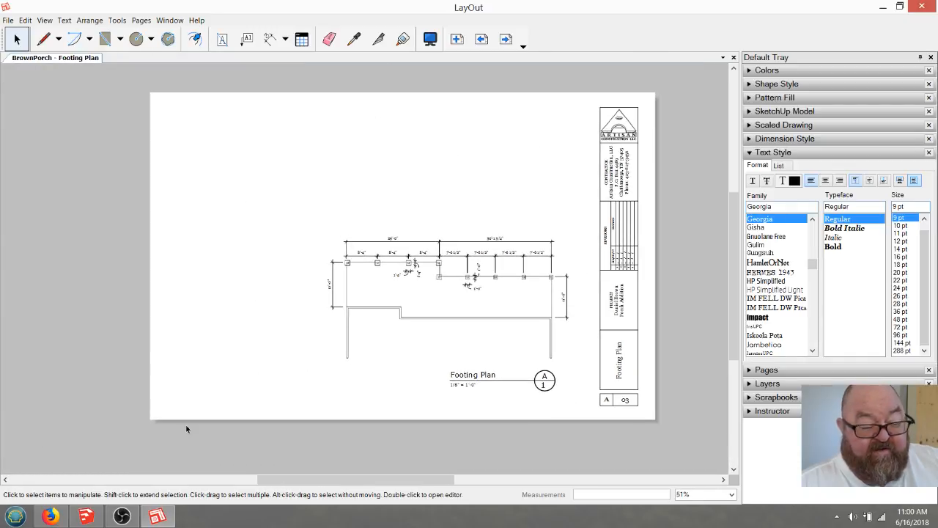
Switch back to SketchUp and hide the Porch layer that holds the deck and border boards.
click(85, 516)
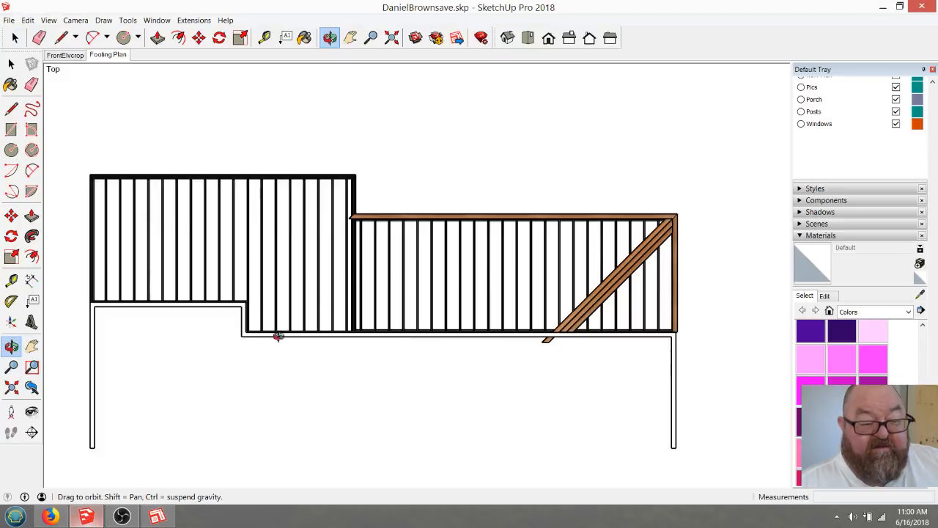
scroll(652, 238, up, 4)
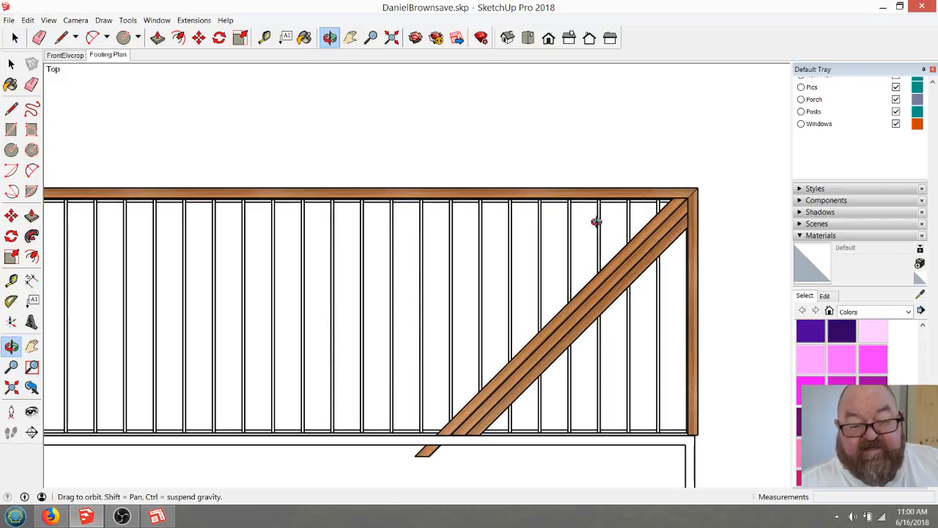
click(14, 38)
click(641, 198)
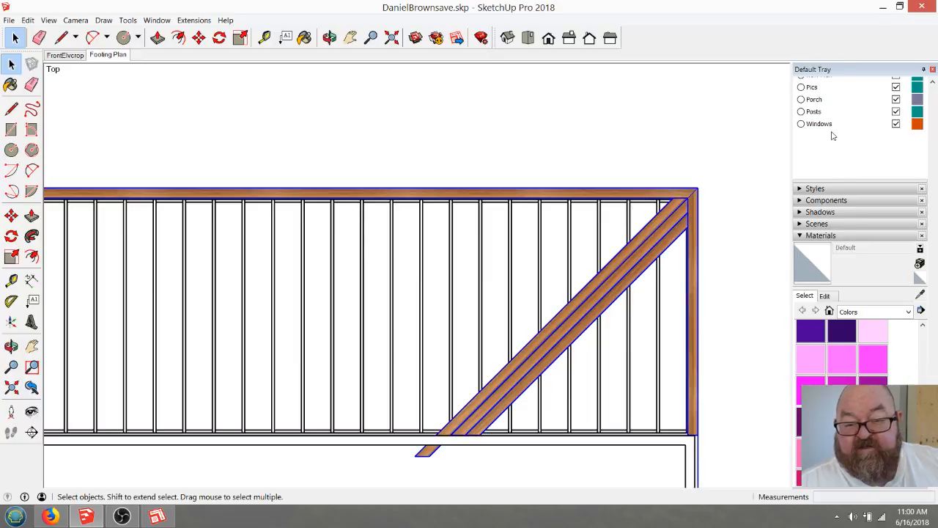
click(896, 99)
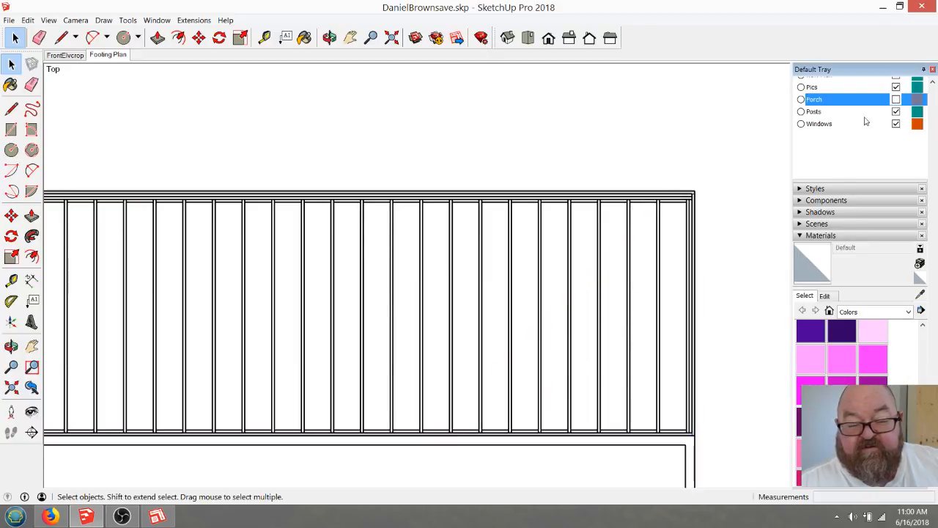
Fit the whole joist framing in the top view and add a scene named Framing Plan.
click(630, 234)
scroll(638, 245, down, 3)
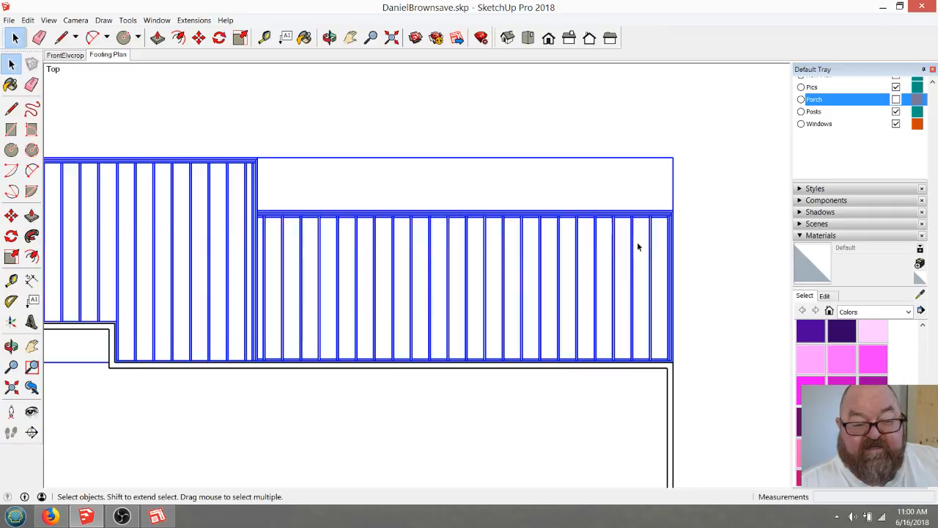
scroll(308, 193, up, 1)
scroll(474, 204, down, 1)
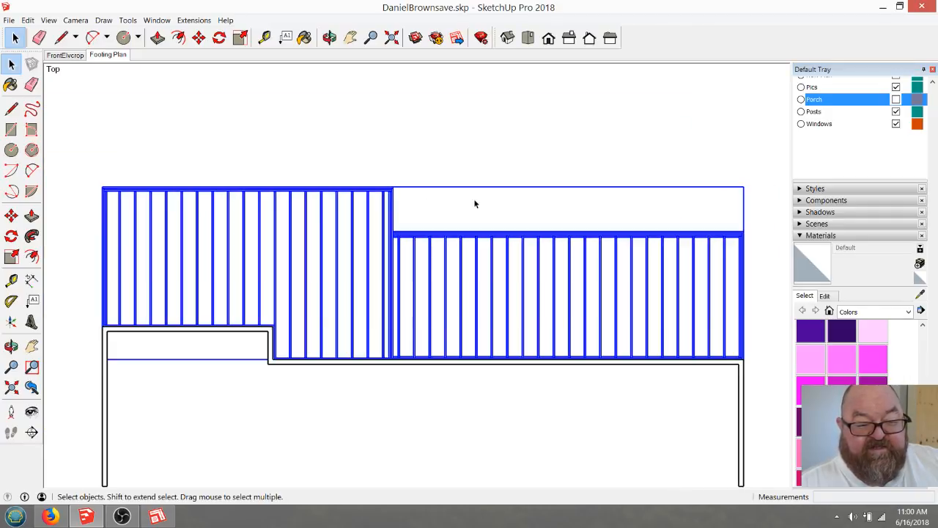
click(63, 144)
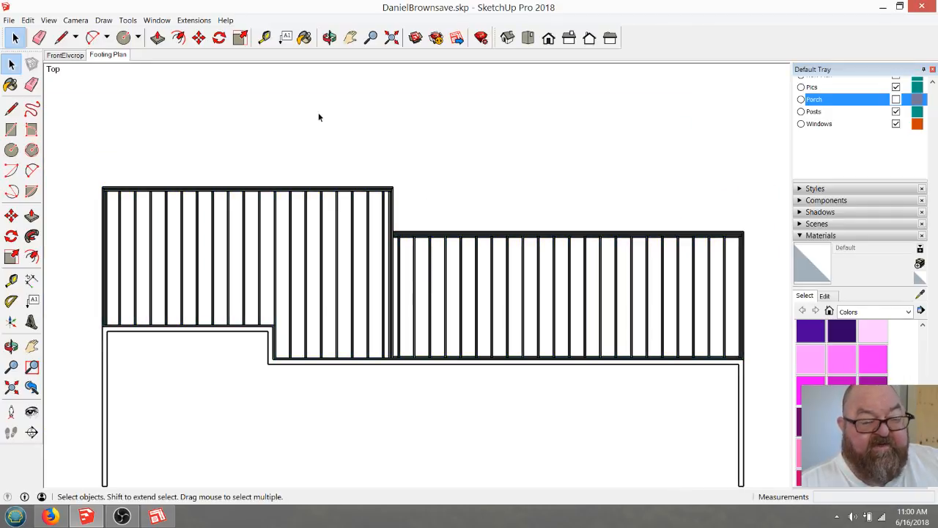
click(803, 224)
click(813, 237)
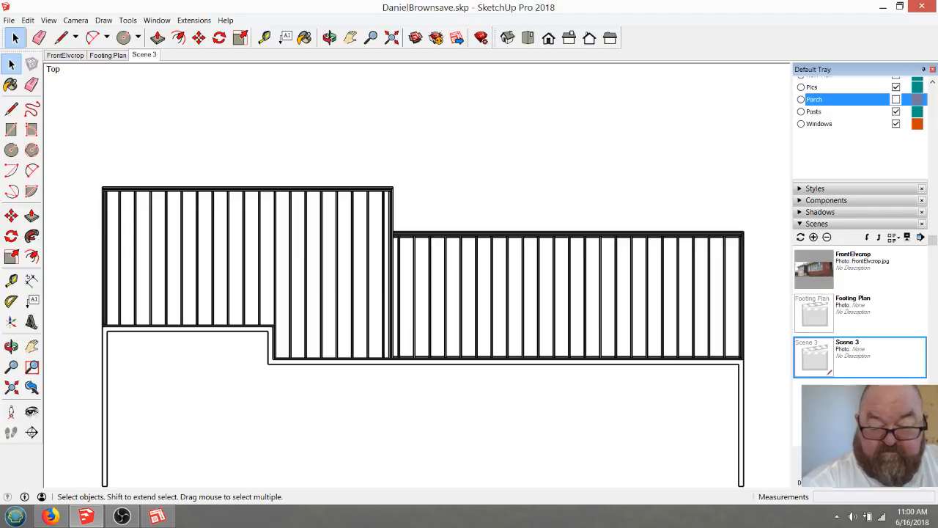
click(229, 149)
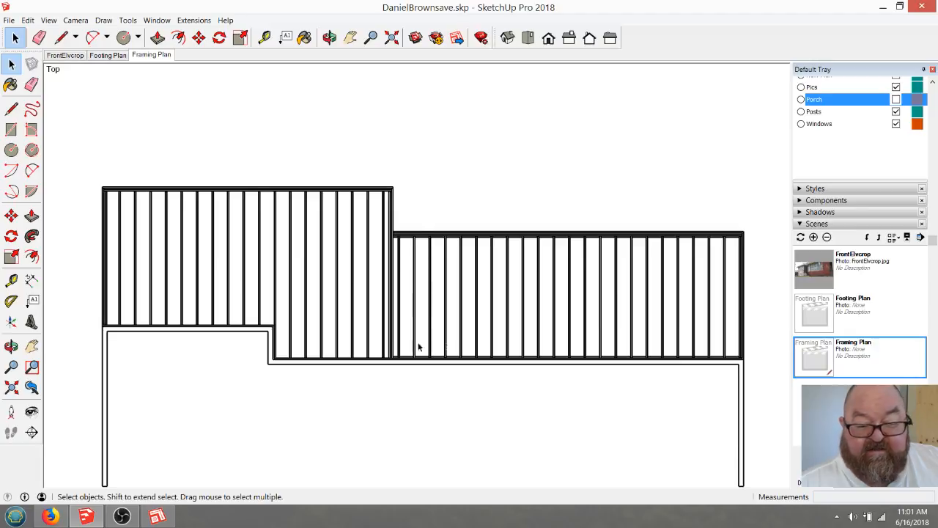
Enlarge the joist framing slightly in plan and update the Framing Plan scene with that view.
scroll(230, 282, up, 1)
scroll(241, 286, down, 2)
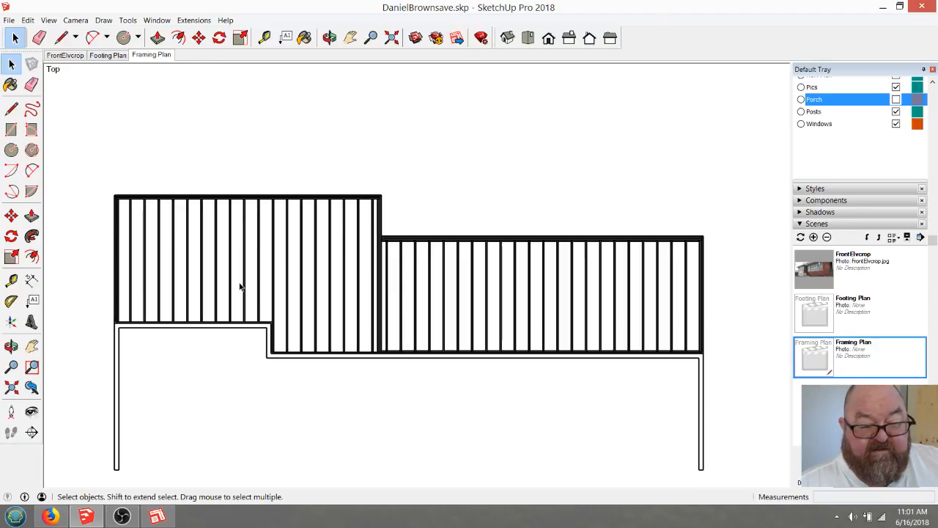
scroll(315, 304, up, 1)
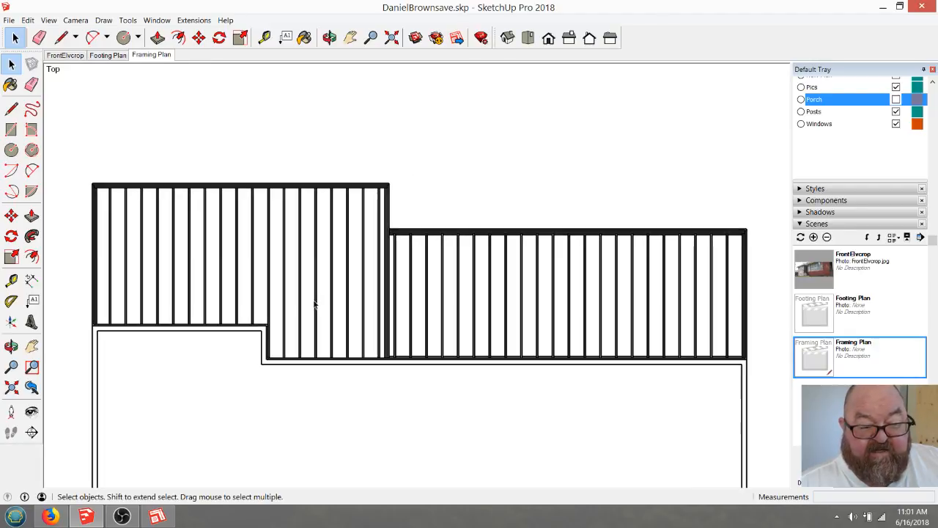
right_click(154, 57)
click(168, 101)
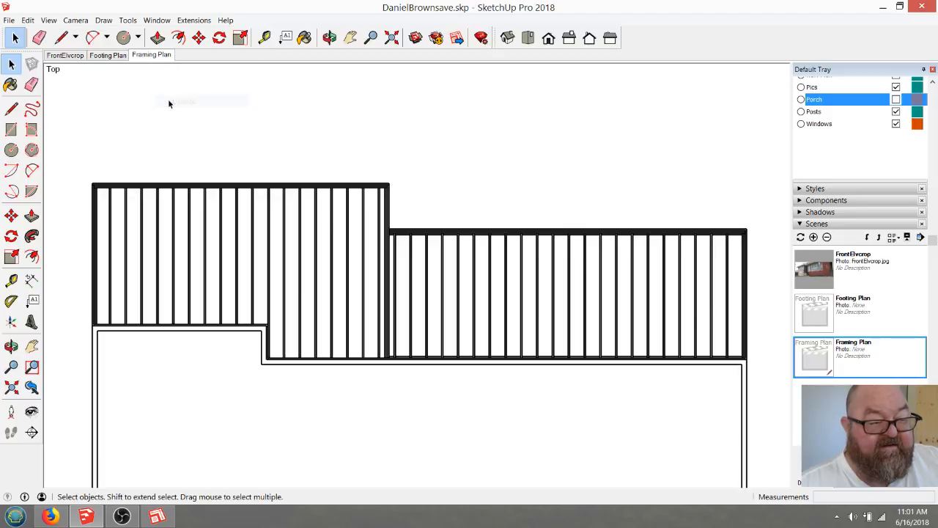
Save the model with the added Framing Plan scene.
click(10, 20)
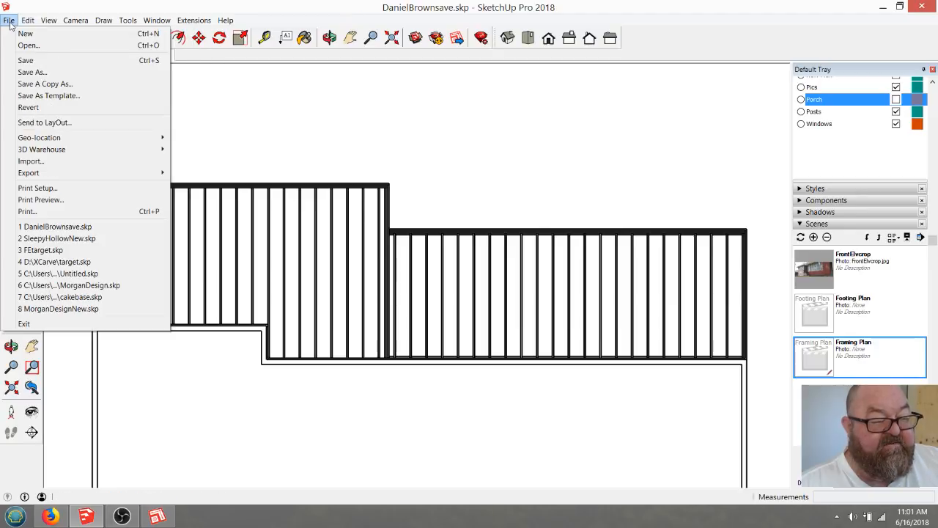
click(26, 60)
click(388, 281)
click(433, 276)
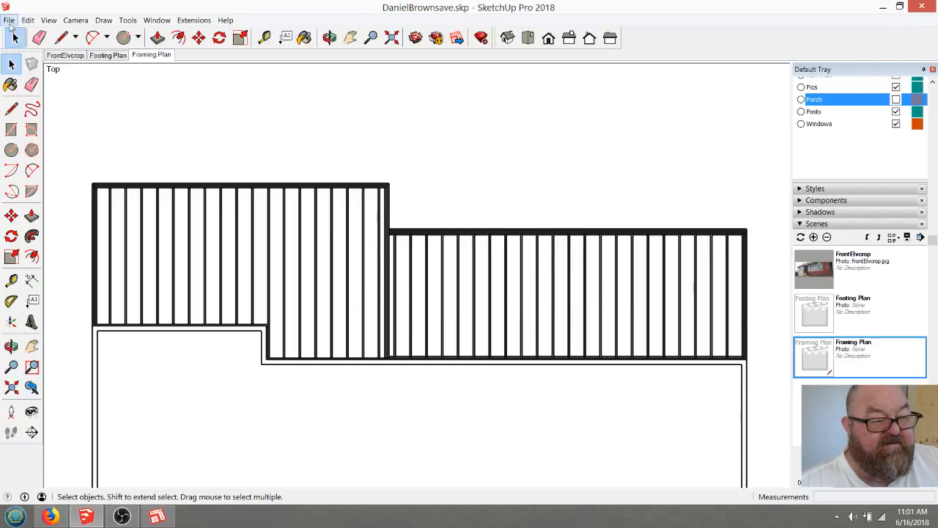
click(8, 24)
click(15, 60)
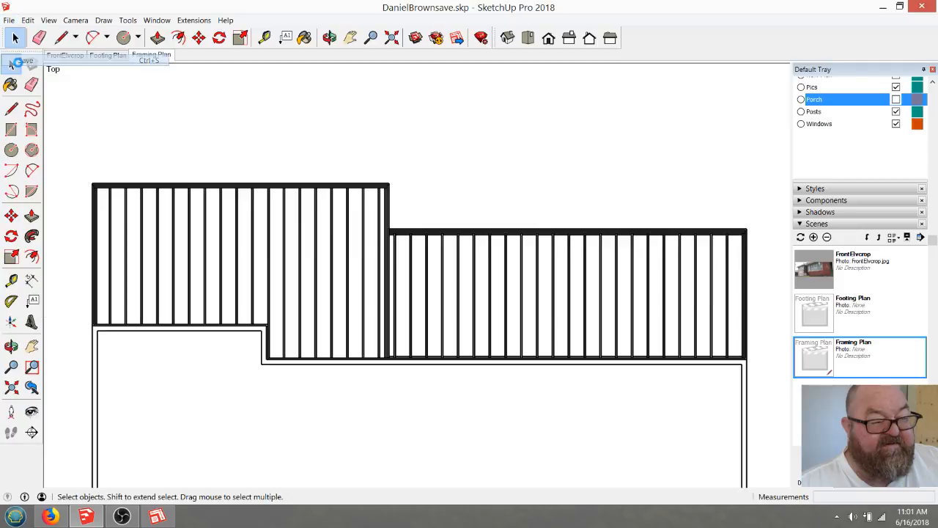
Switch to LayOut and place a copy of the Footing Plan viewport directly above the original on the sheet.
click(157, 516)
scroll(343, 180, up, 2)
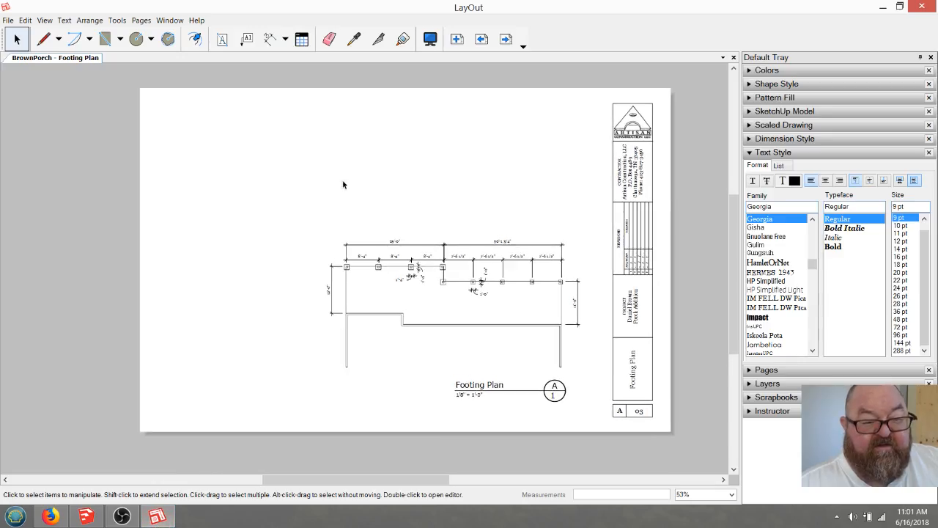
click(9, 20)
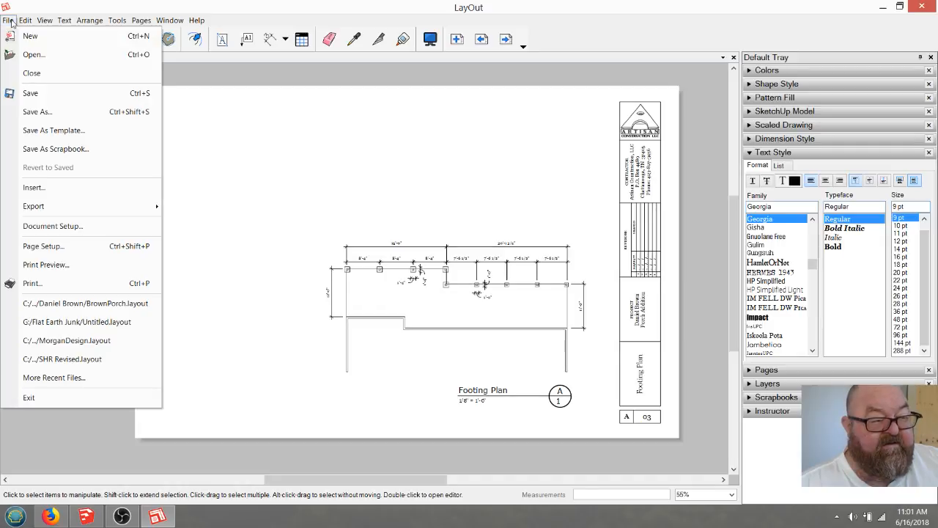
click(279, 82)
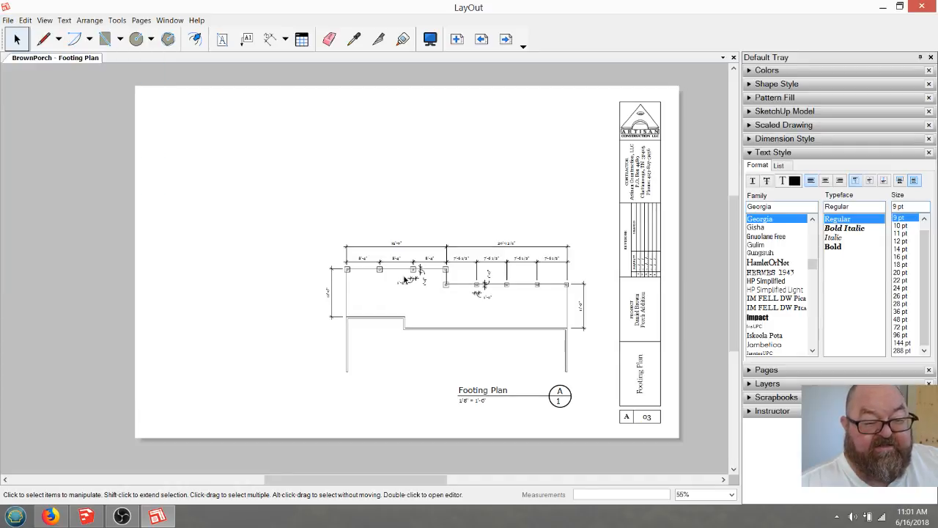
click(373, 326)
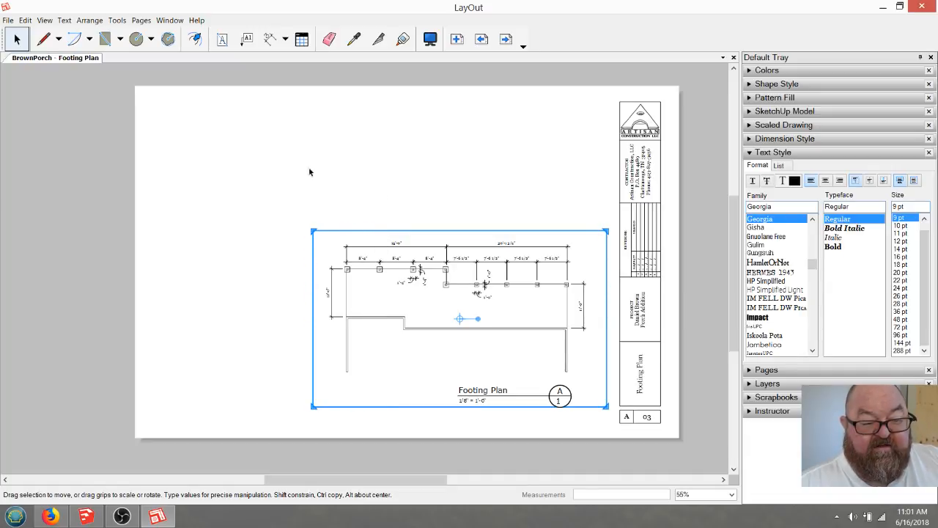
drag(349, 312, 346, 161)
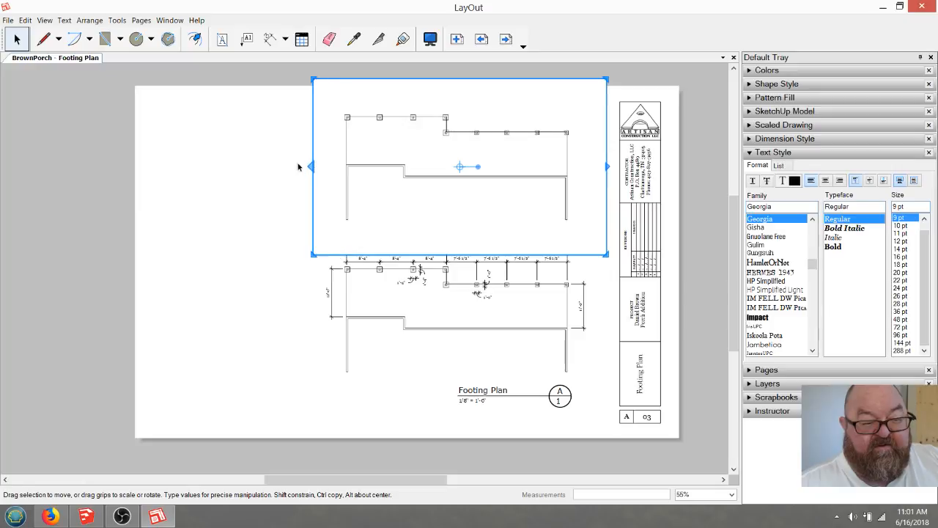
click(304, 168)
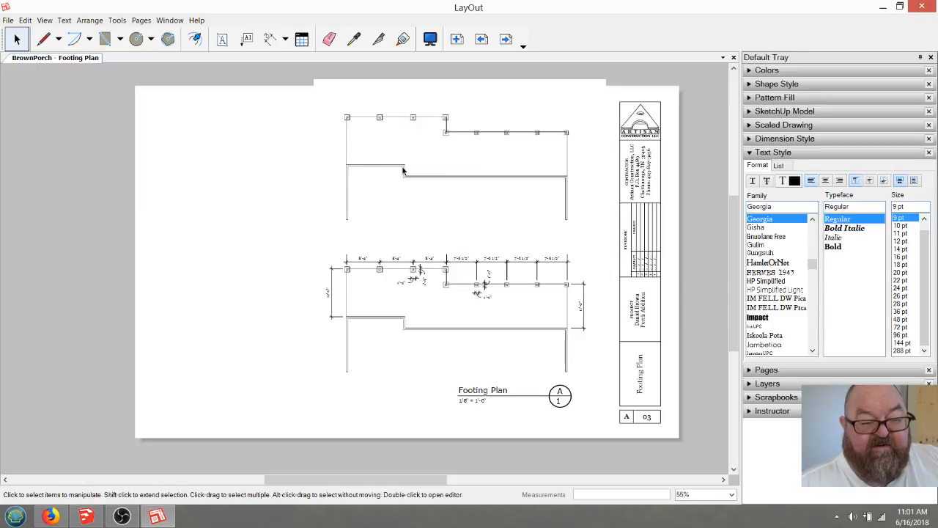
Move the original footing plan, together with its dimensions and drawing title, slightly lower on the sheet.
click(409, 296)
drag(264, 208, 605, 425)
drag(354, 293, 354, 303)
click(257, 275)
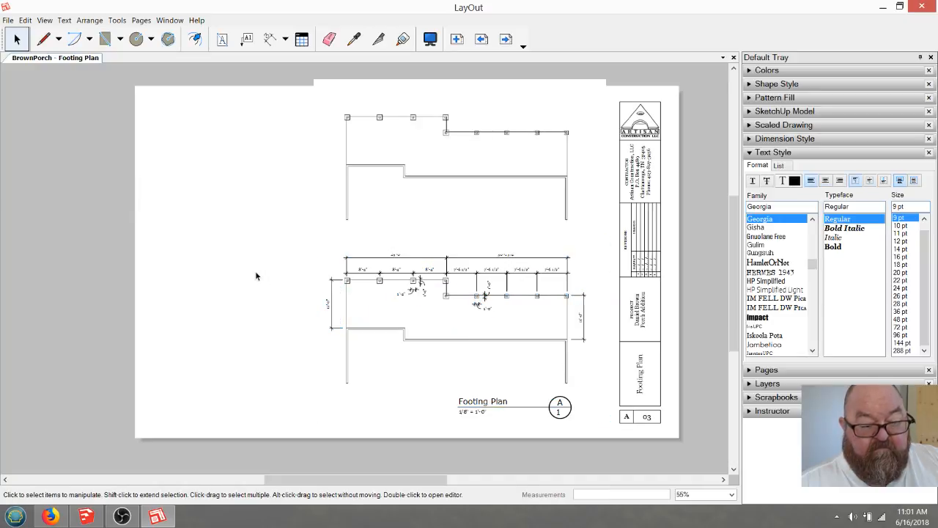
Check which scenes the copied viewport offers and update its model reference.
click(353, 181)
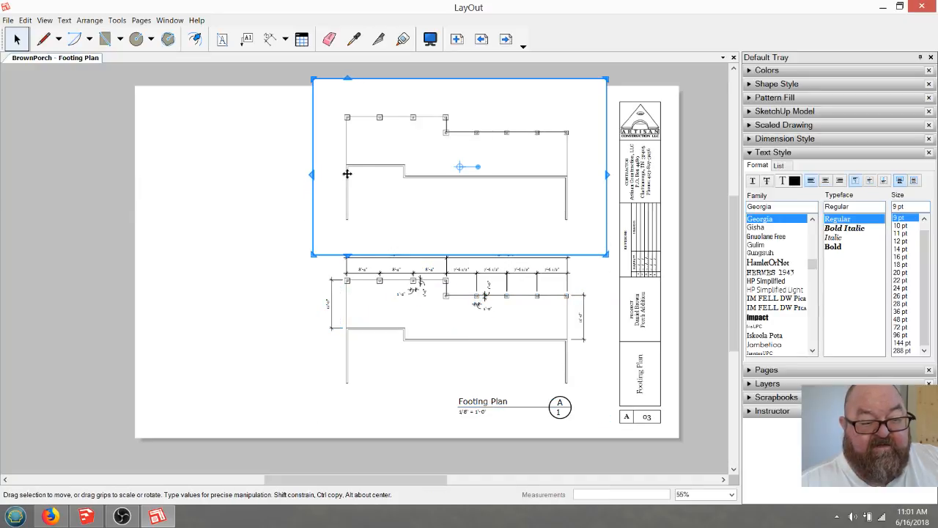
right_click(347, 173)
mouse_move(389, 414)
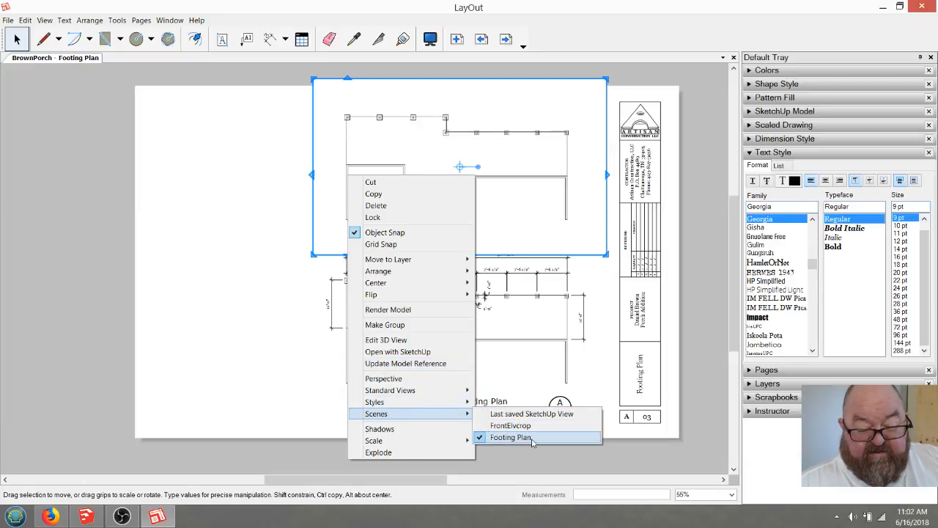
click(287, 283)
click(384, 169)
right_click(383, 164)
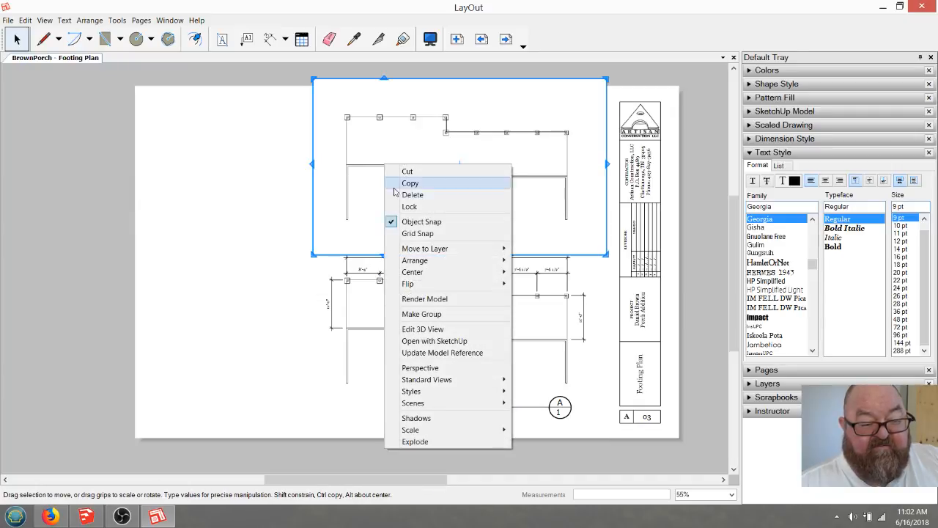
click(427, 354)
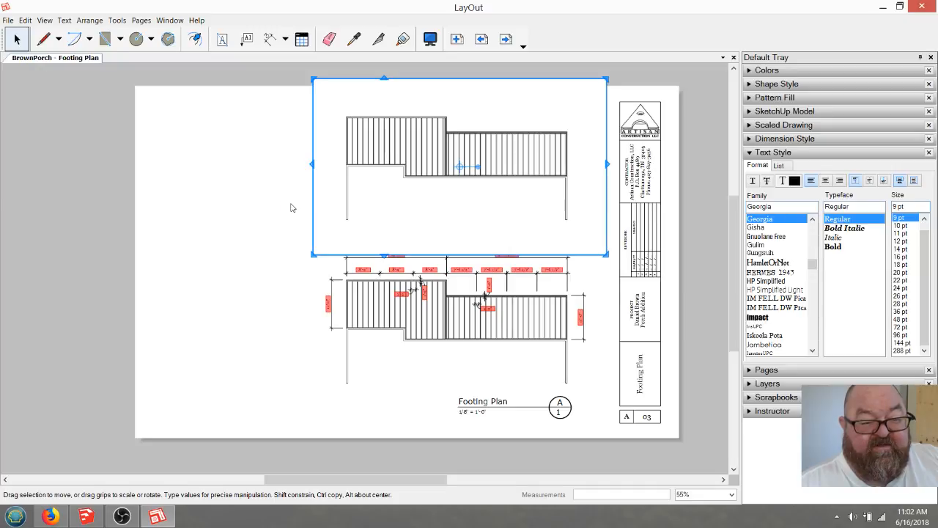
Inspect the original footing plan viewport in LayOut, switch back to SketchUp and show the Footing Plan scene.
click(480, 328)
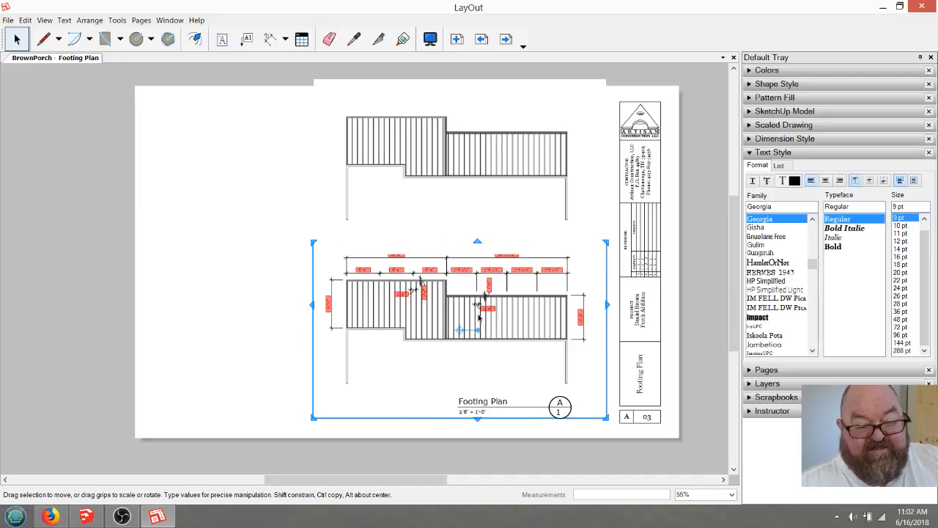
scroll(478, 316, up, 1)
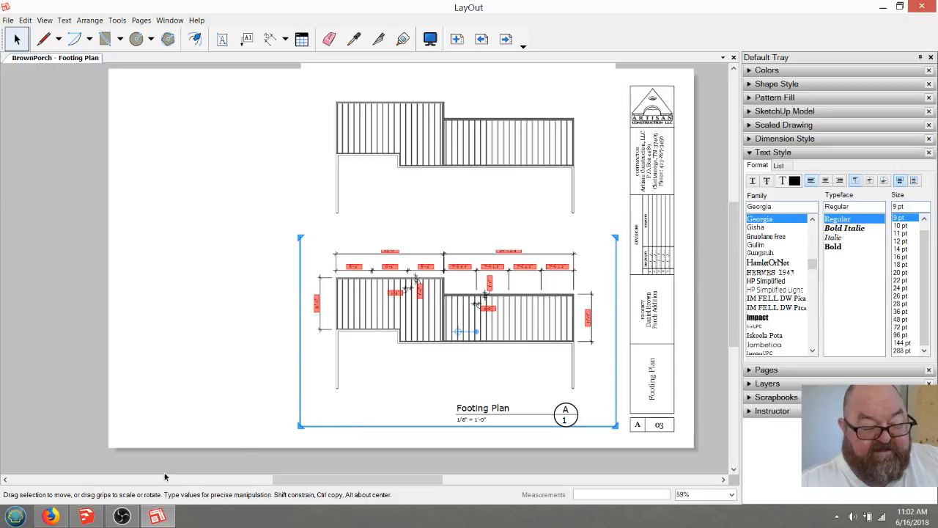
click(87, 517)
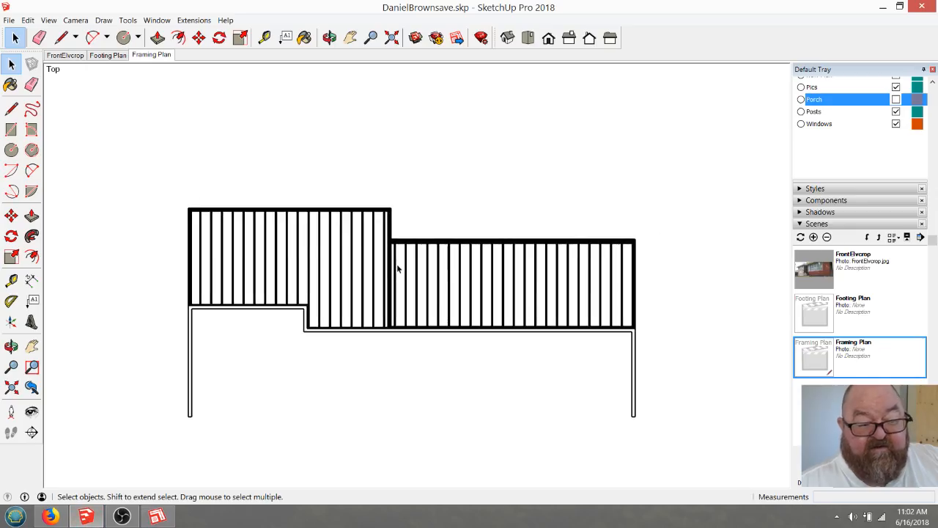
click(109, 56)
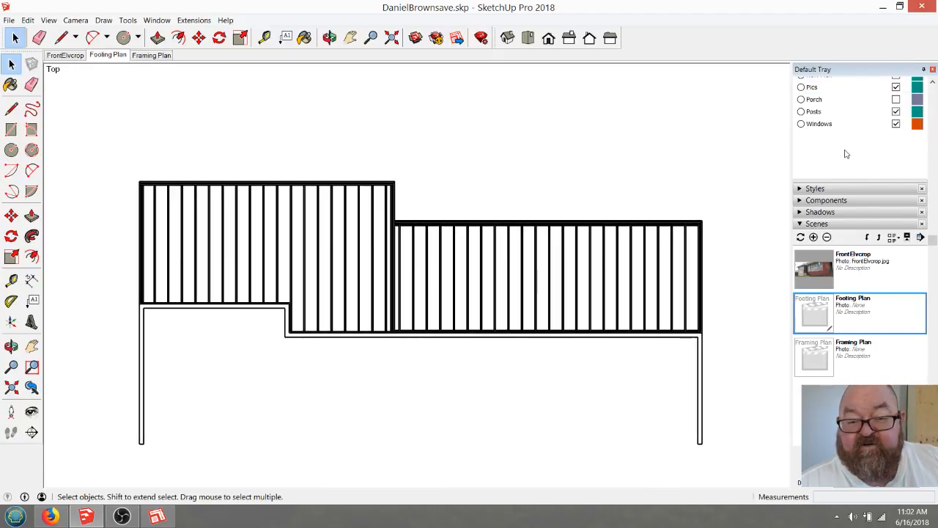
Select the joist framing group and create a layer named Joists.
scroll(846, 152, up, 2)
scroll(854, 150, up, 2)
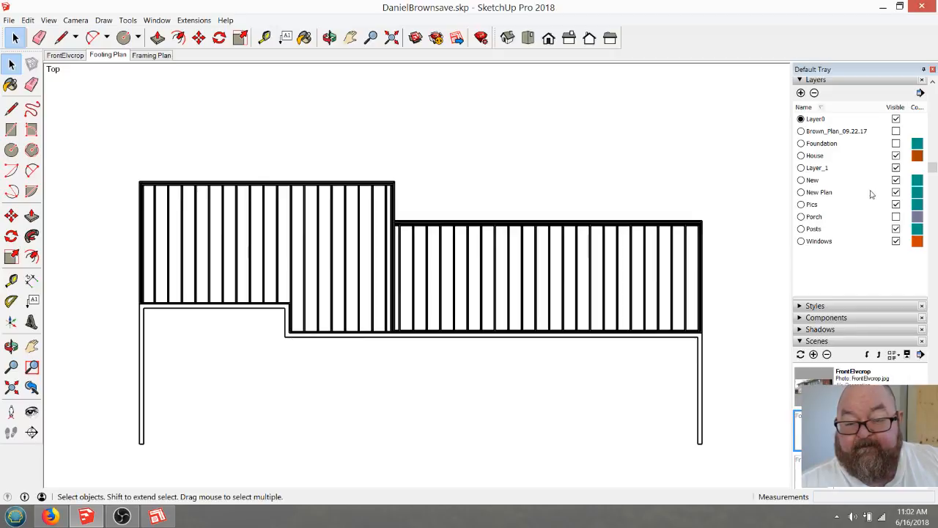
click(674, 253)
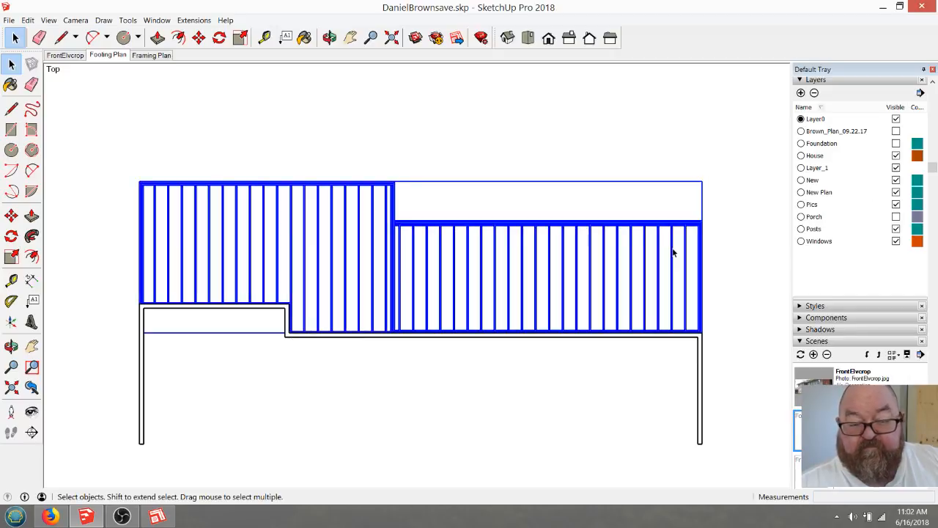
scroll(846, 102, up, 3)
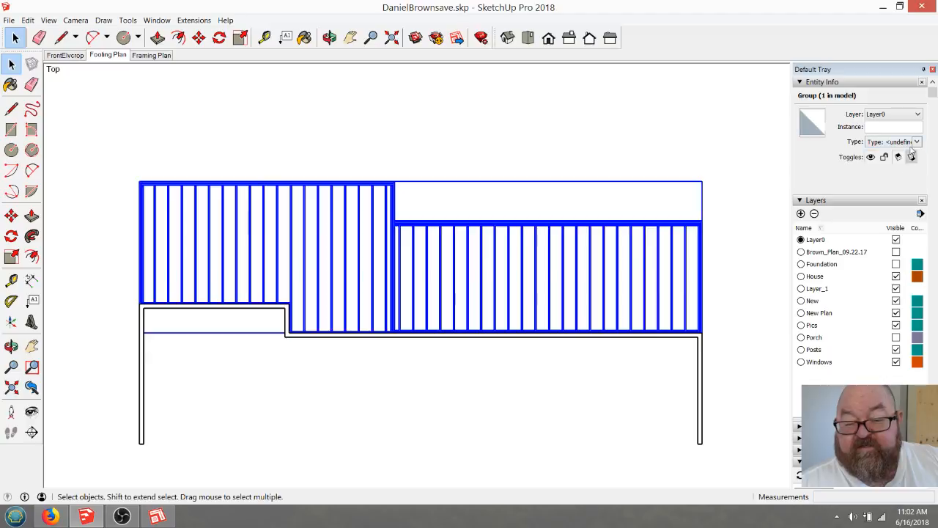
click(800, 213)
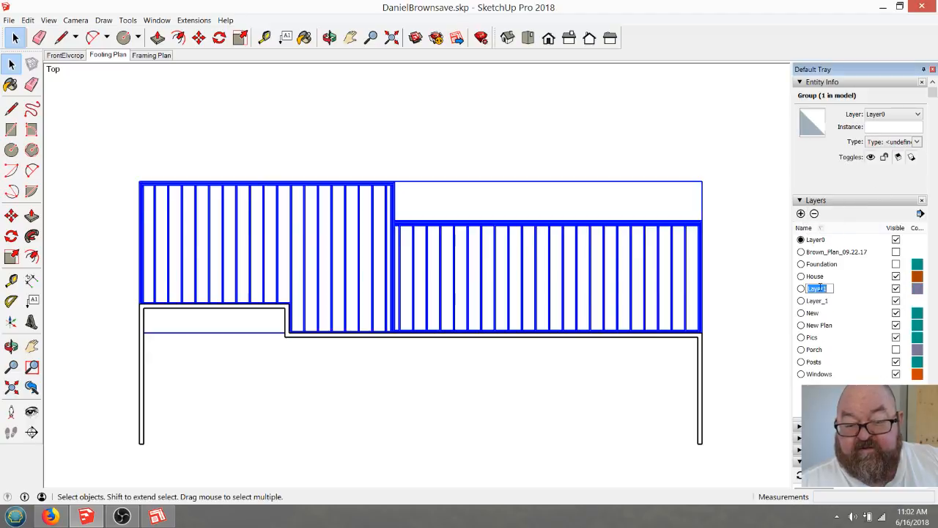
text(Jois)
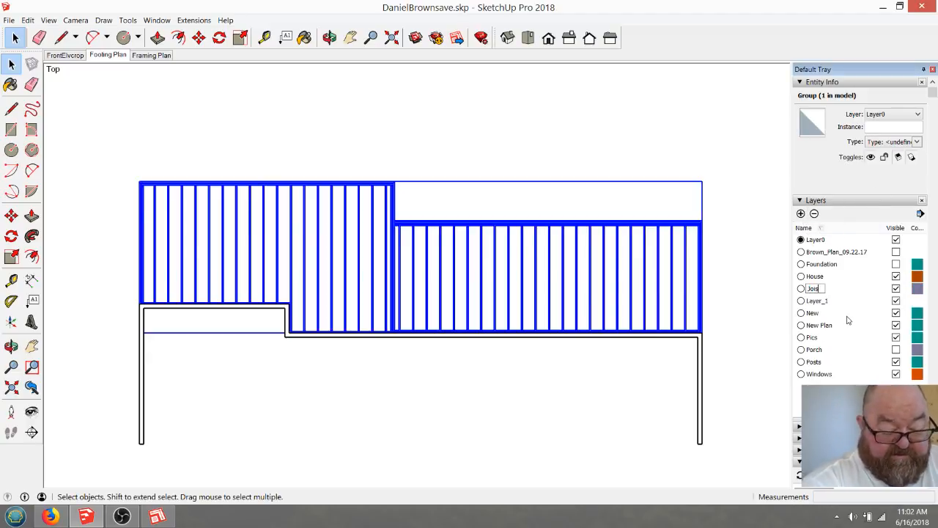
key(Return)
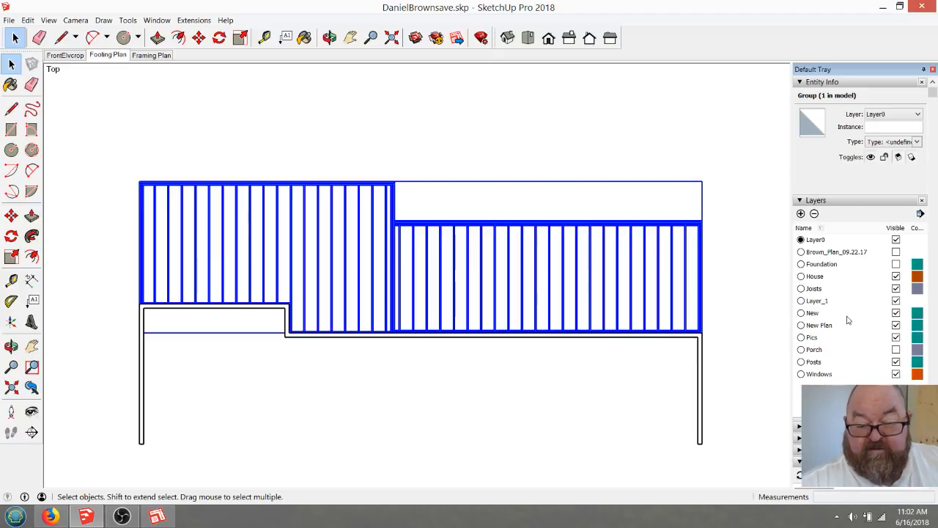
Assign the selected joist framing group to the Joists layer and hide that layer.
click(919, 120)
click(886, 156)
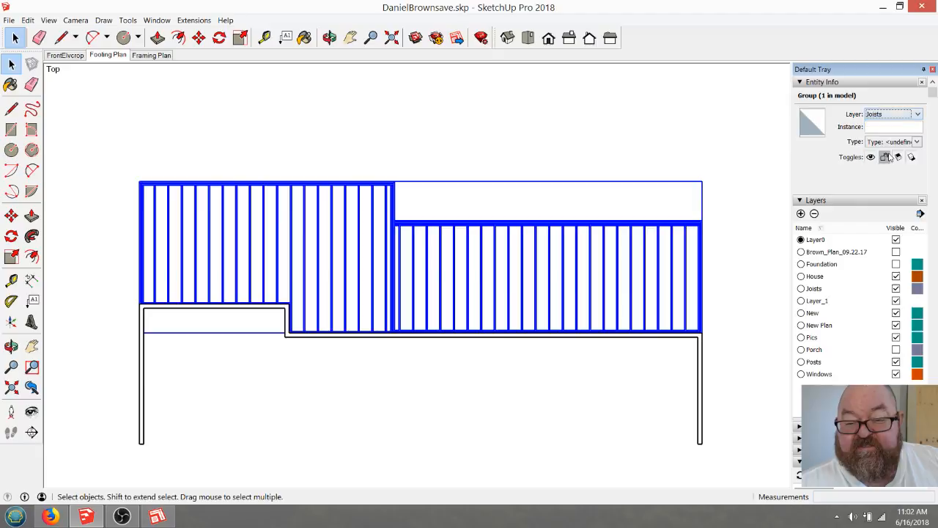
click(745, 157)
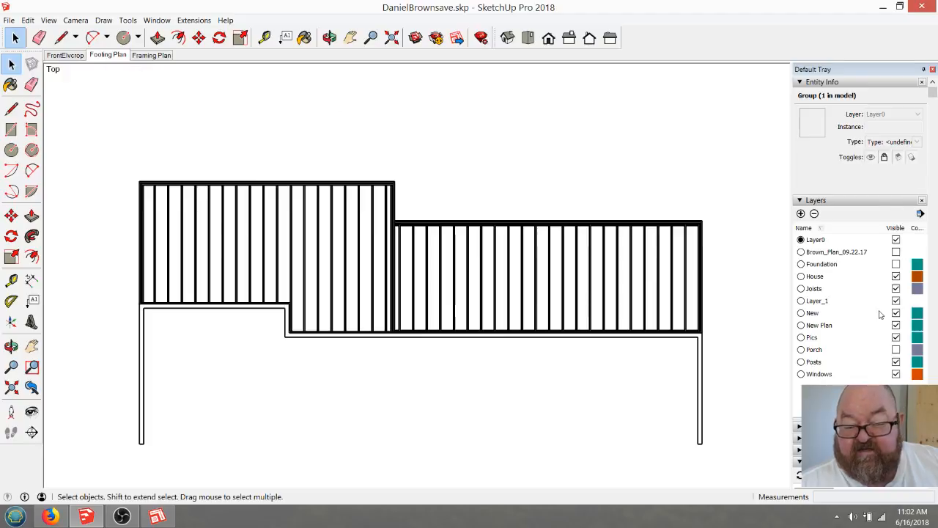
click(896, 289)
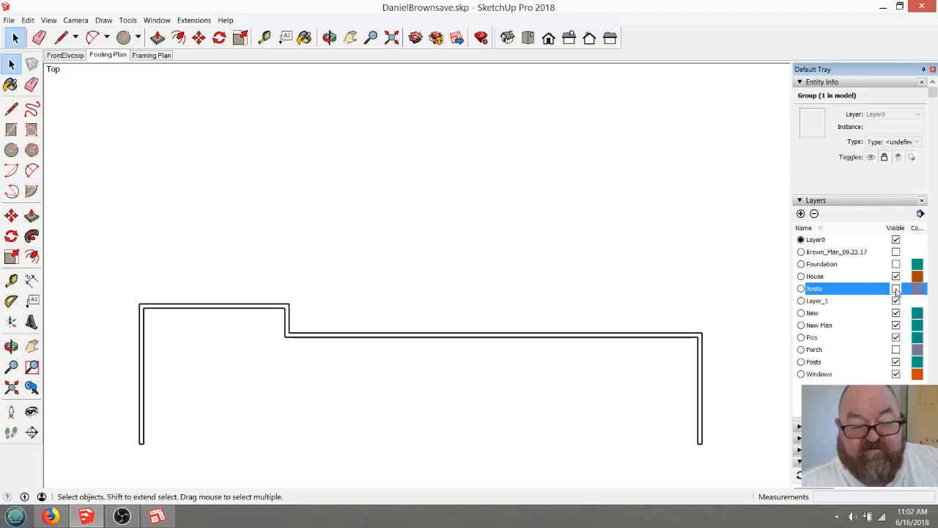
Show the Foundation layer, update the Footing Plan scene and save the model.
click(896, 264)
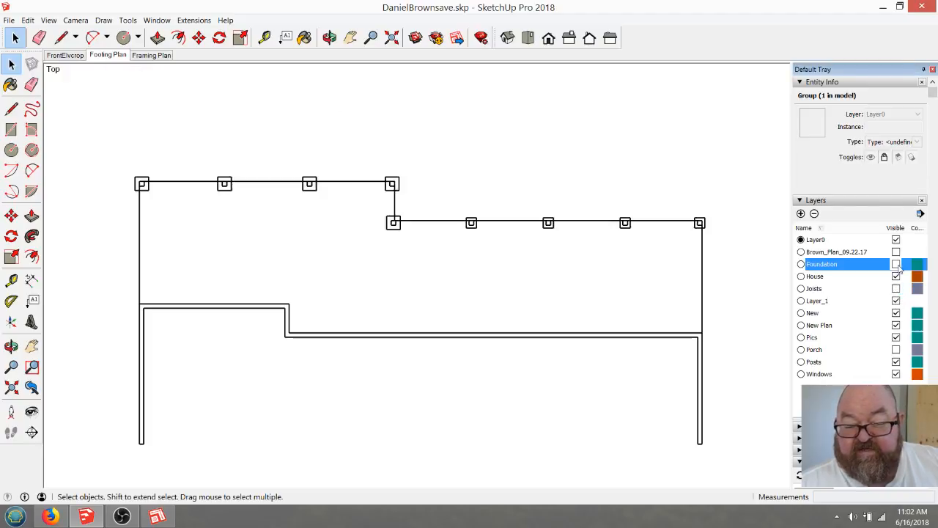
right_click(100, 57)
click(113, 98)
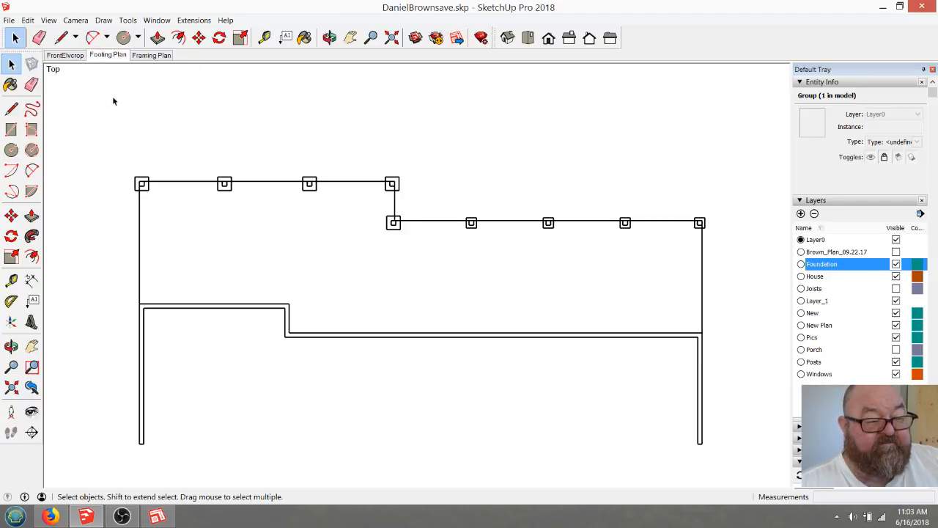
click(9, 20)
click(25, 61)
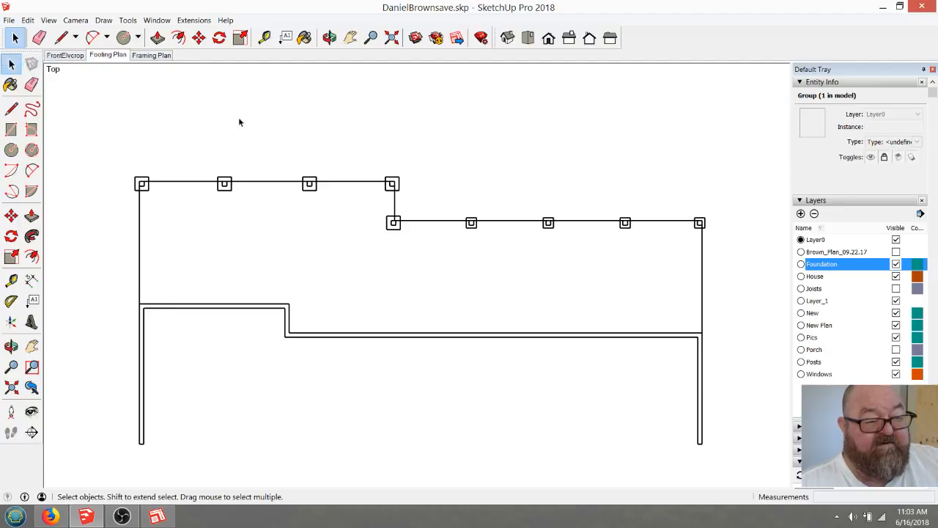
In the Framing Plan scene, hide the Foundation layer, show the Joists layer and update the scene.
click(150, 58)
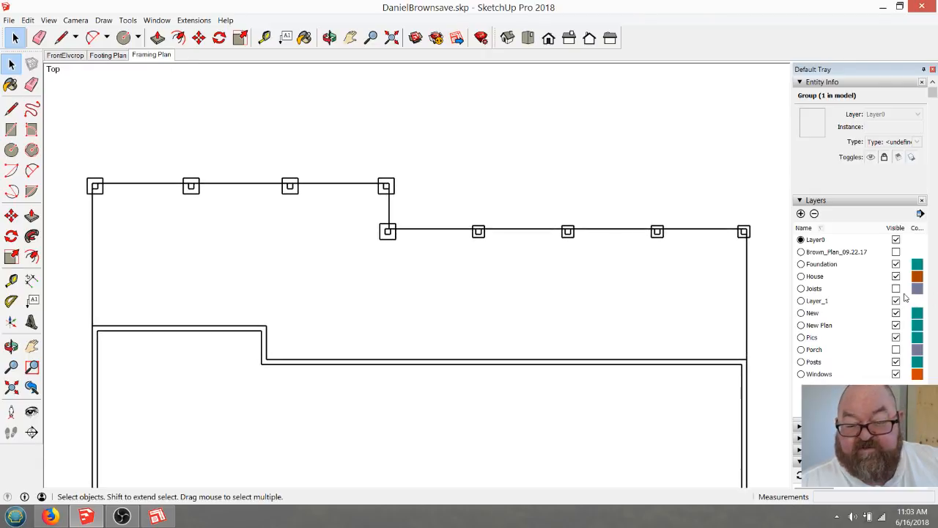
click(895, 264)
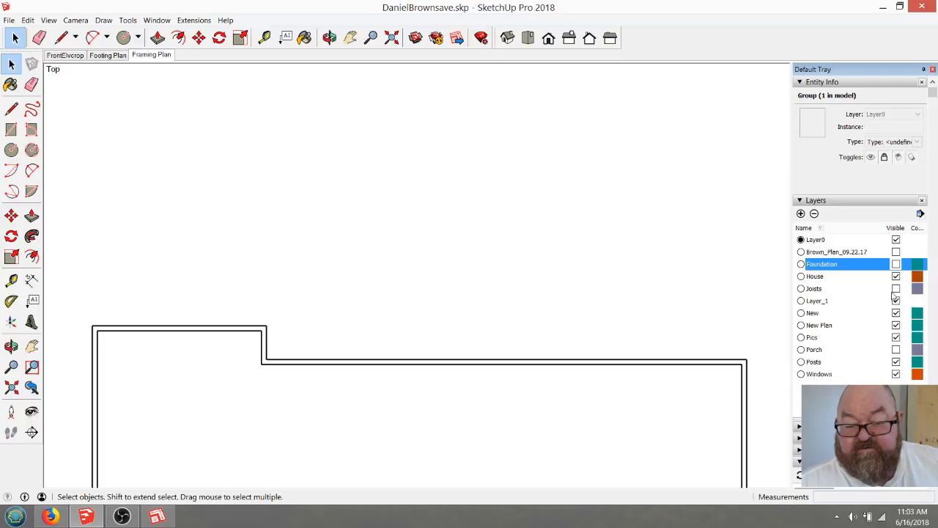
click(895, 288)
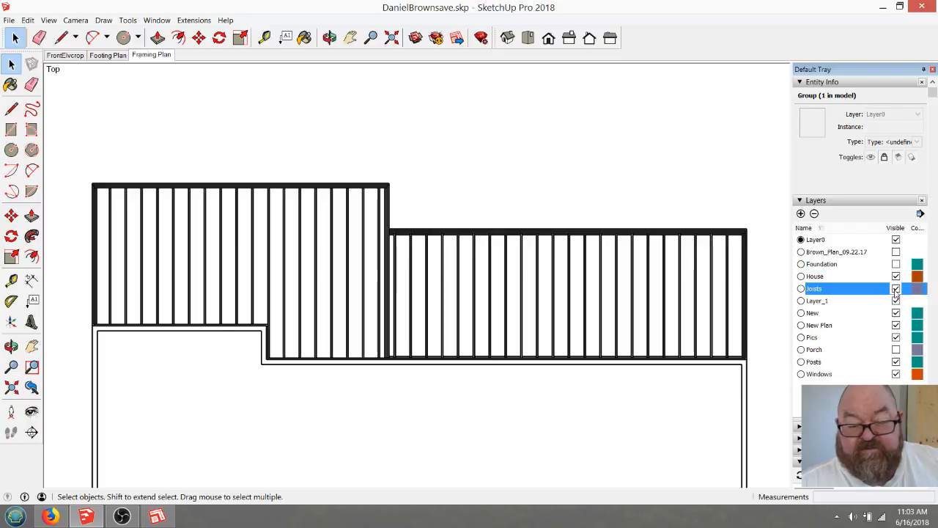
right_click(160, 58)
click(177, 113)
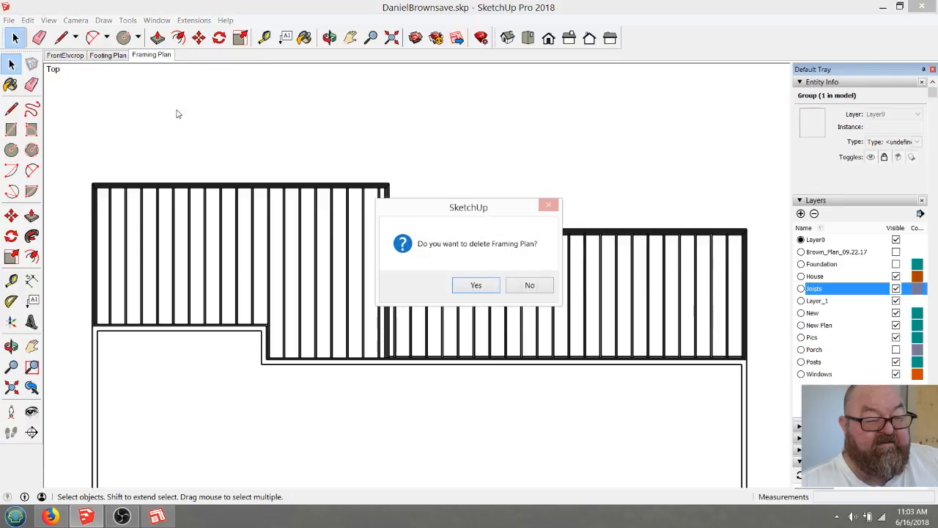
click(535, 285)
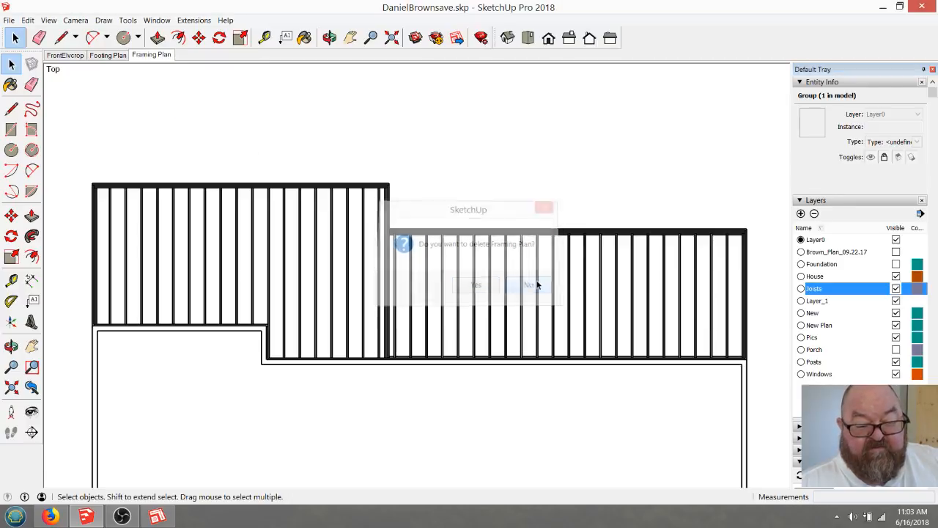
right_click(156, 57)
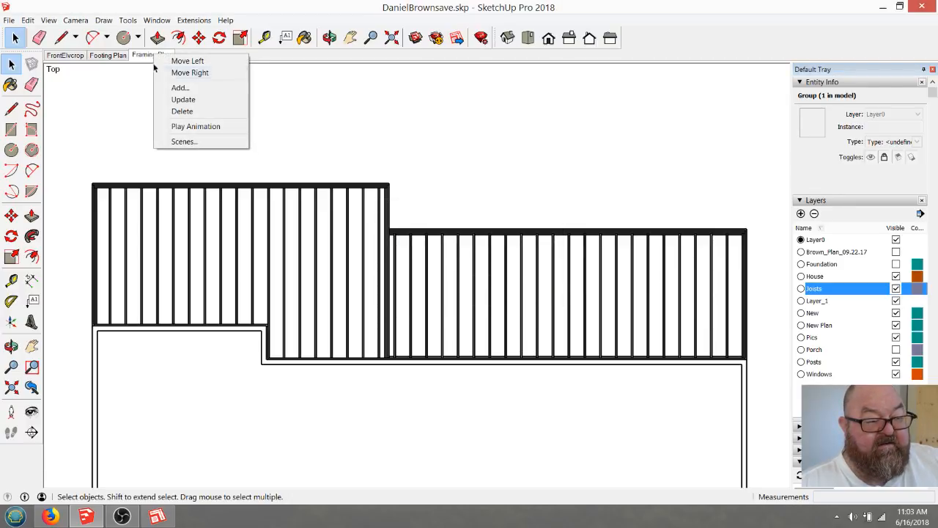
click(171, 99)
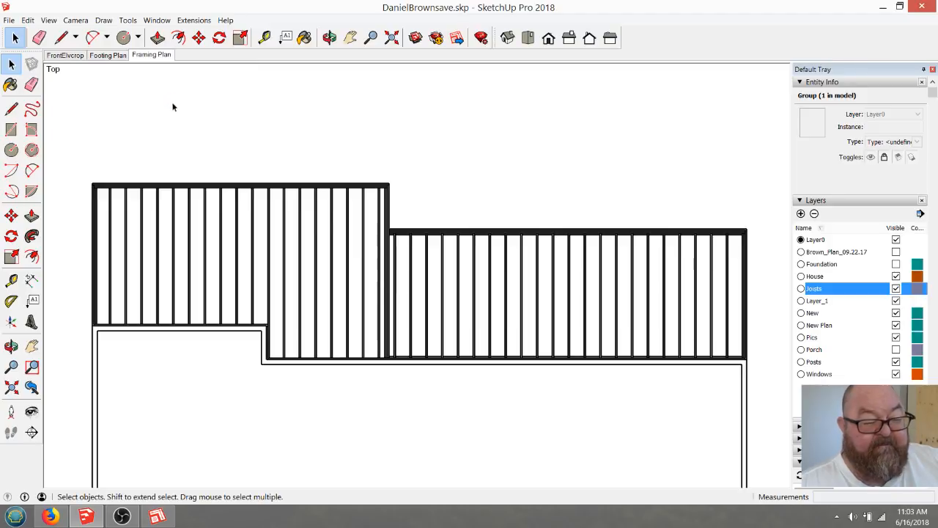
In the Footing Plan scene, hide the Joists layer, show the Foundation layer and update the scene.
click(106, 57)
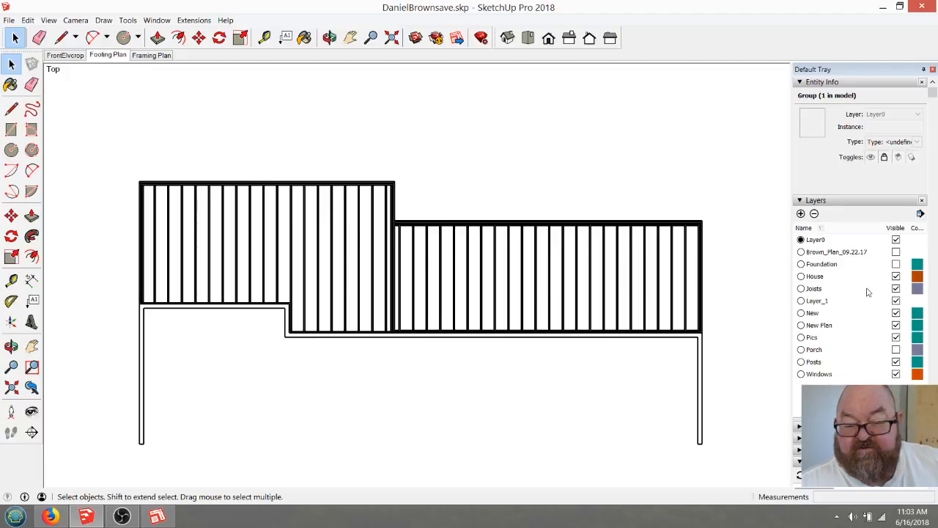
click(895, 288)
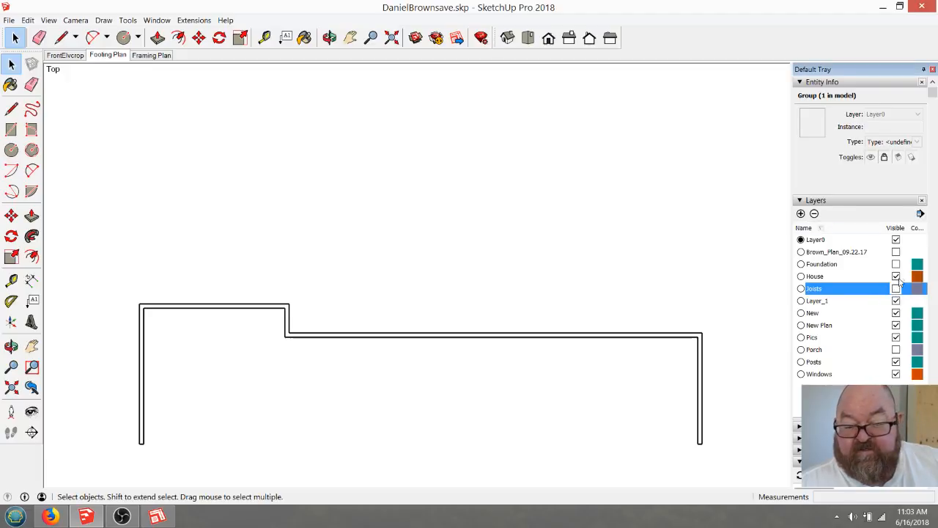
click(895, 263)
right_click(103, 56)
click(125, 97)
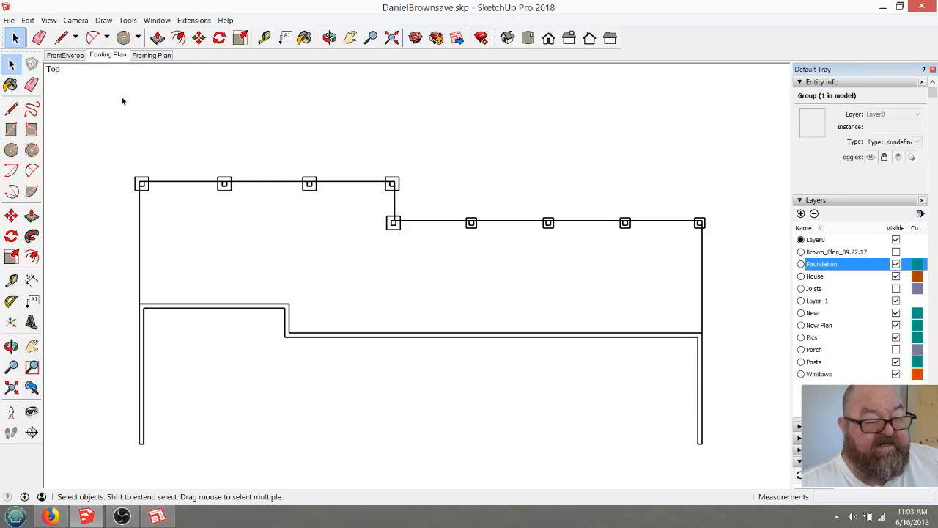
Return to the Framing Plan scene, switch visibility from the Foundation layer to the Joists layer and update the scene again.
click(161, 57)
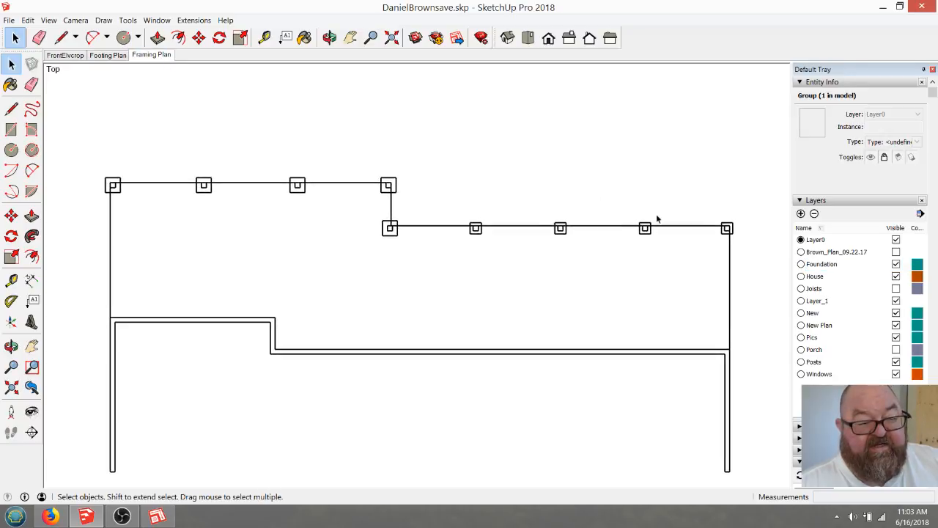
click(895, 265)
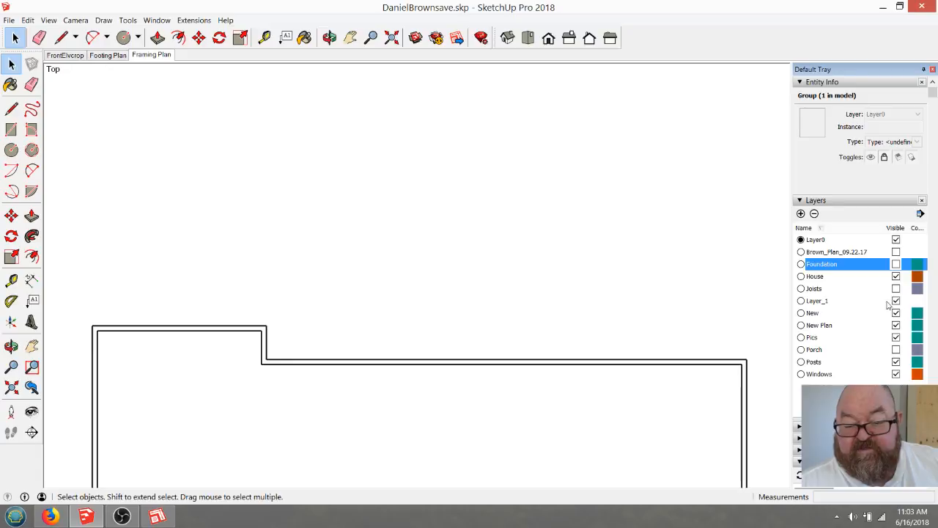
click(896, 288)
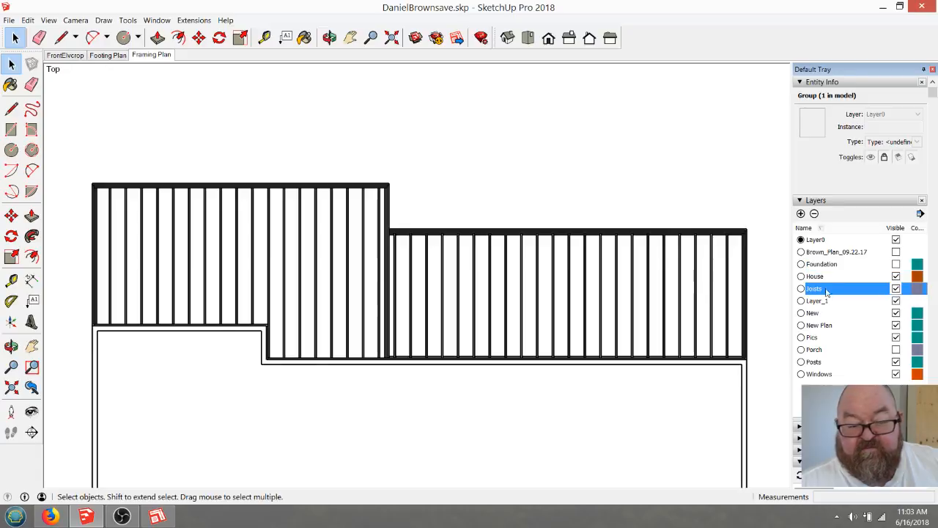
right_click(159, 56)
click(175, 98)
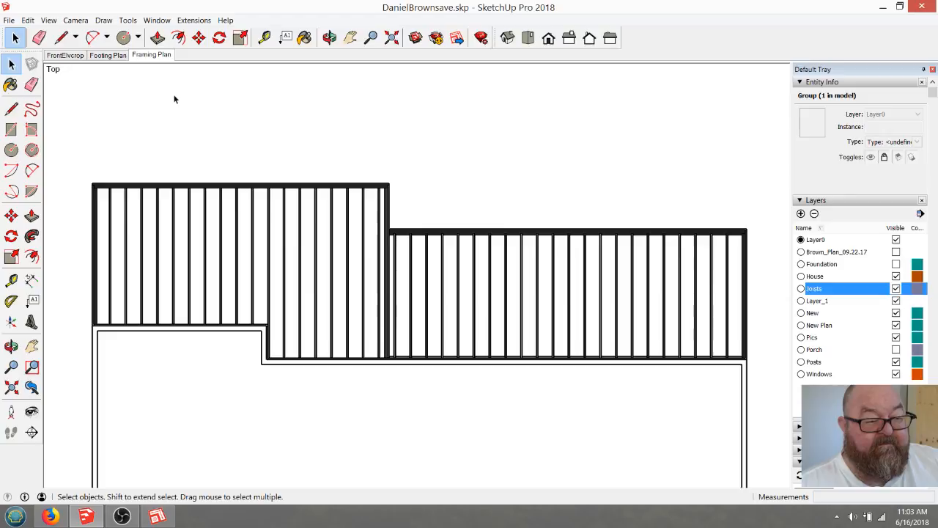
Show the Footing Plan scene and examine the scene list and its view options.
click(107, 57)
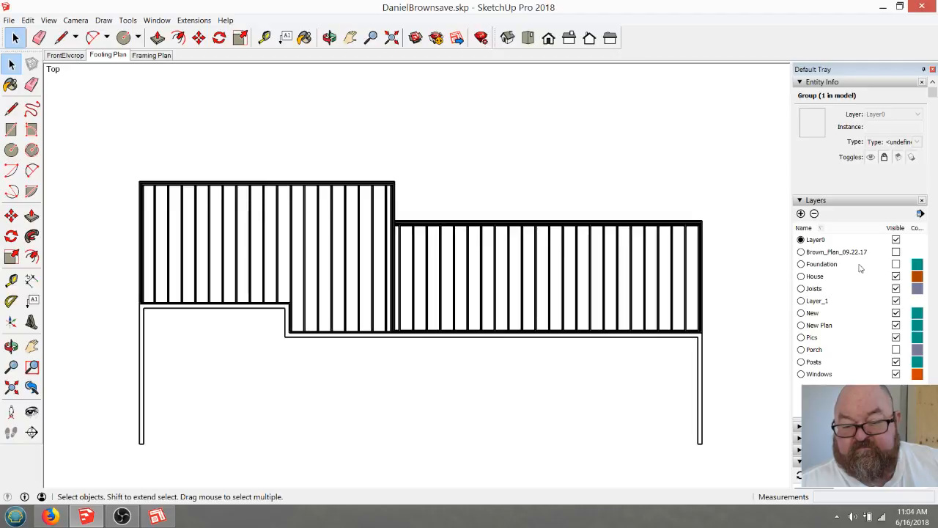
scroll(826, 381, down, 2)
click(802, 368)
scroll(809, 338, down, 8)
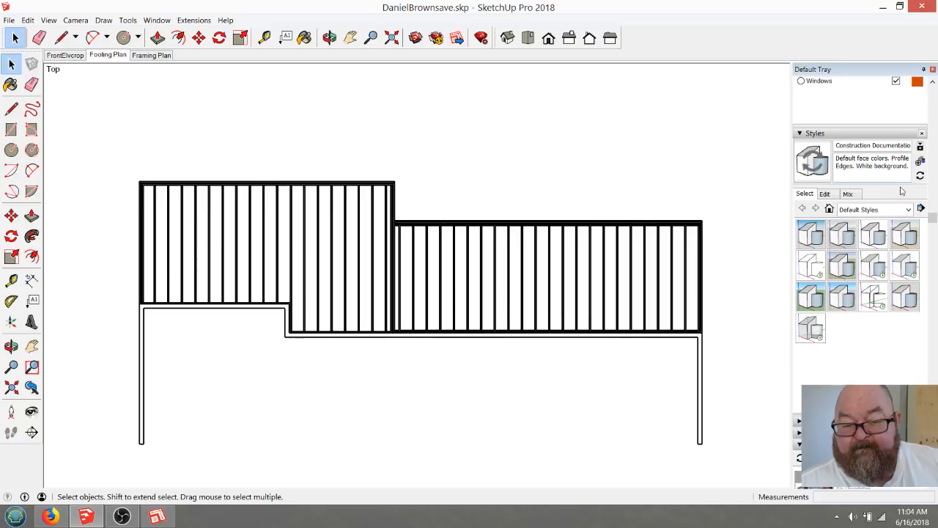
scroll(862, 256, up, 2)
scroll(845, 311, down, 5)
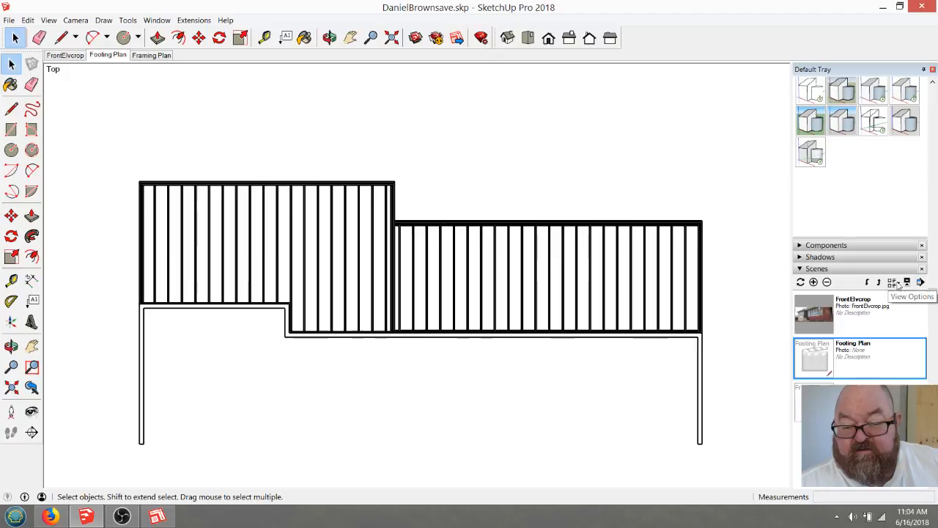
click(892, 284)
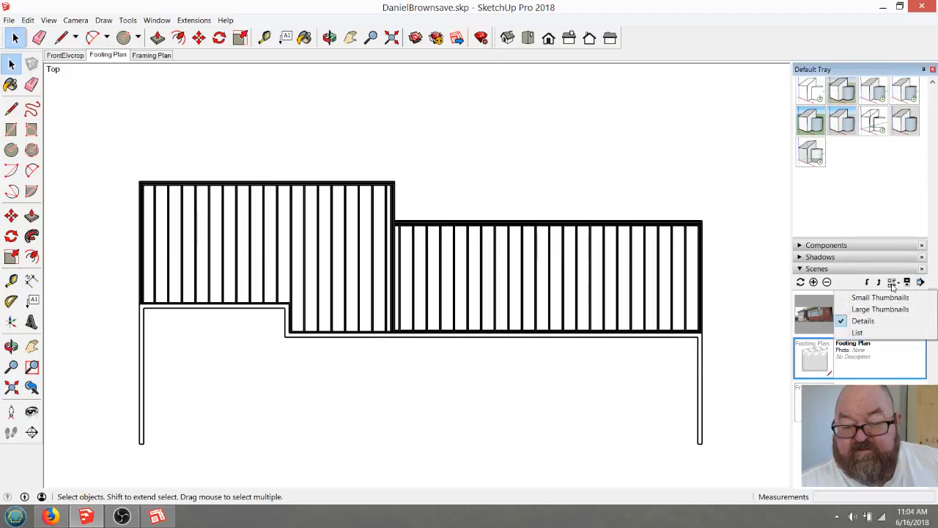
click(892, 222)
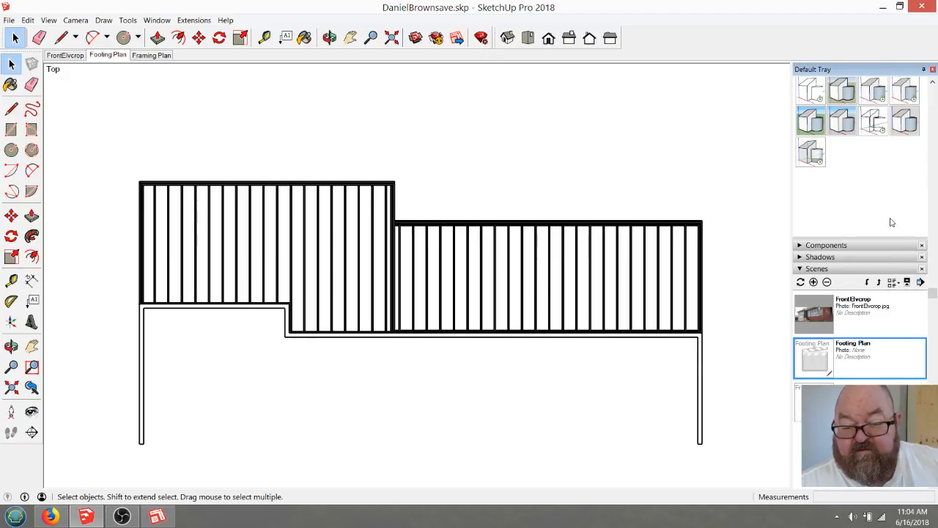
Check the additional scene commands and update the Footing Plan scene with Camera Location and Axes Location selected.
click(922, 282)
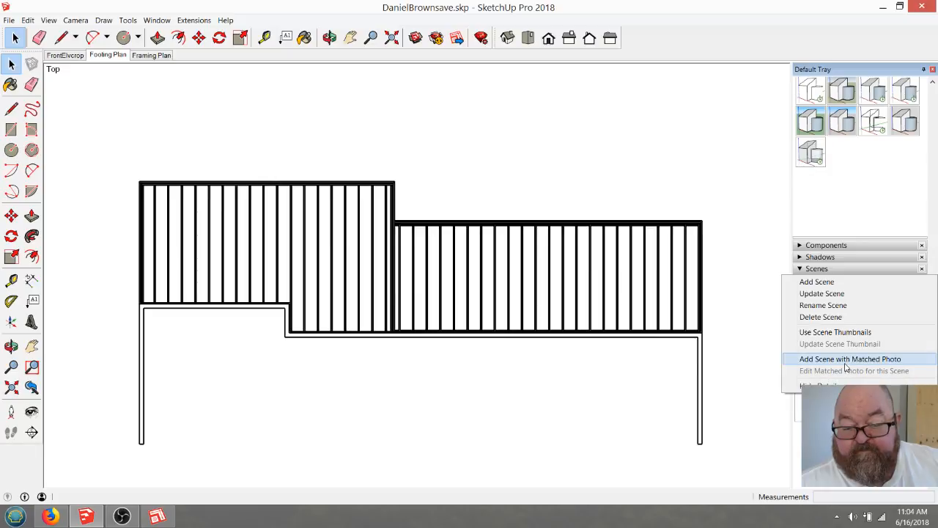
click(856, 220)
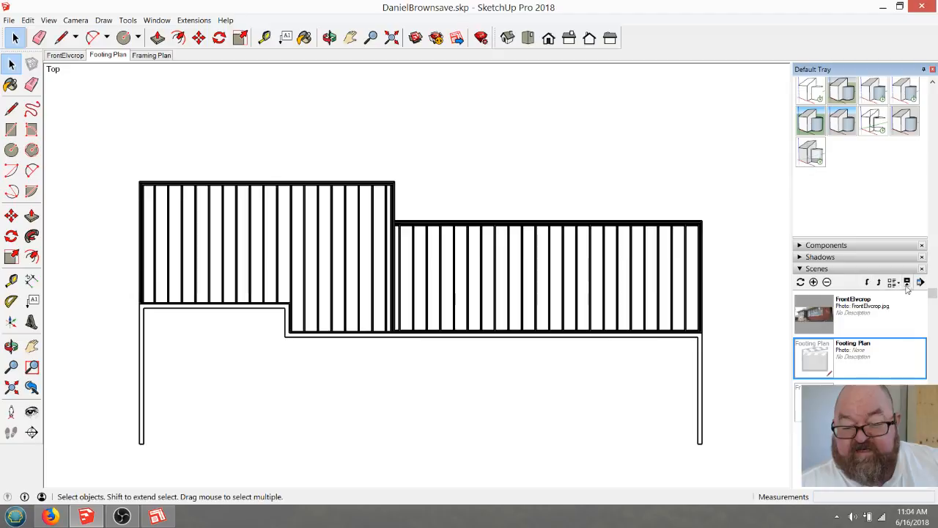
click(801, 284)
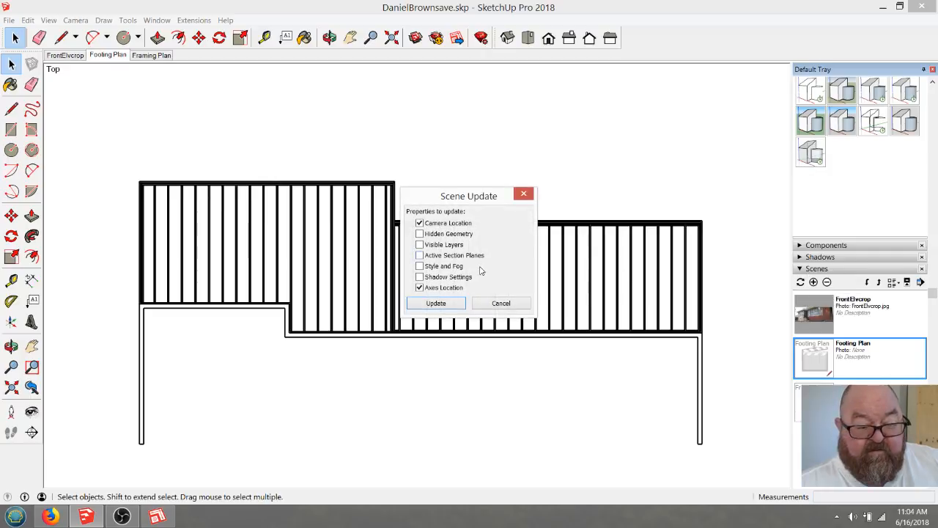
click(434, 303)
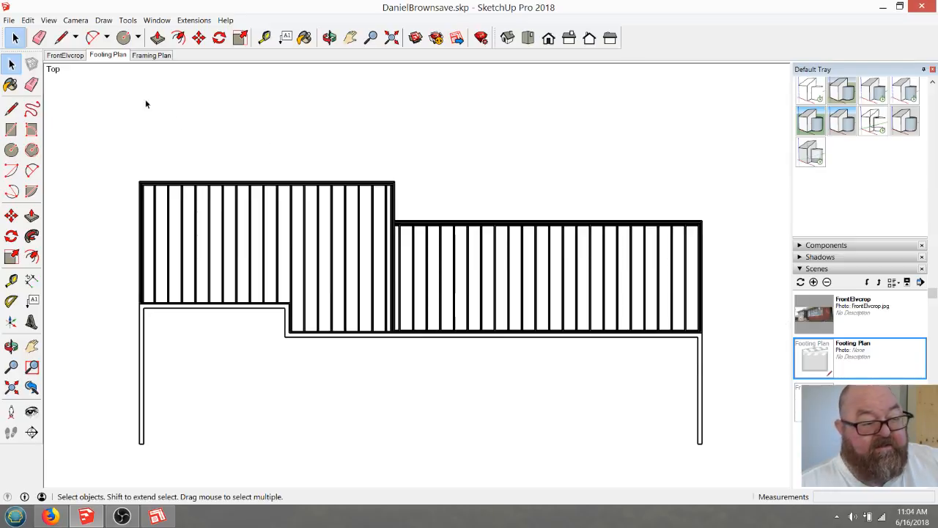
Test the Posts layer's visibility, hide the Joists layer and show the Foundation layer for the footing plan.
scroll(843, 210, up, 6)
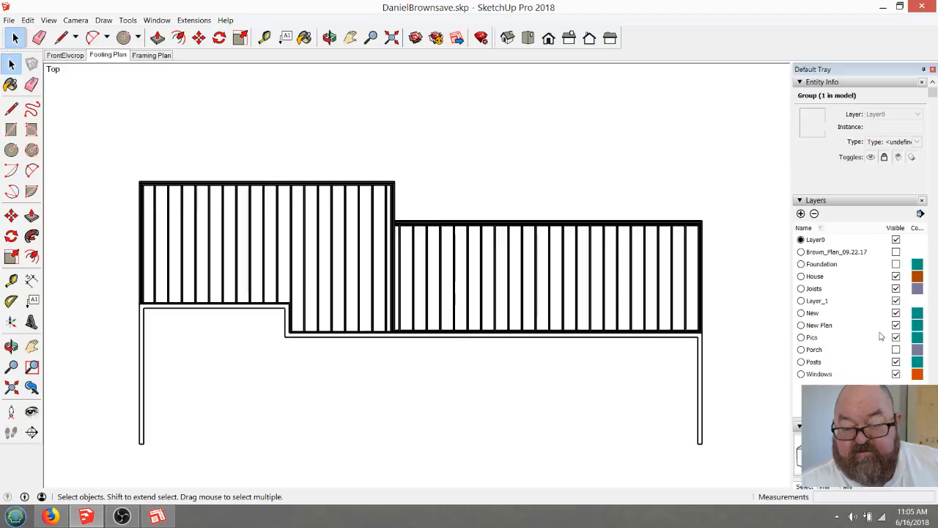
click(896, 362)
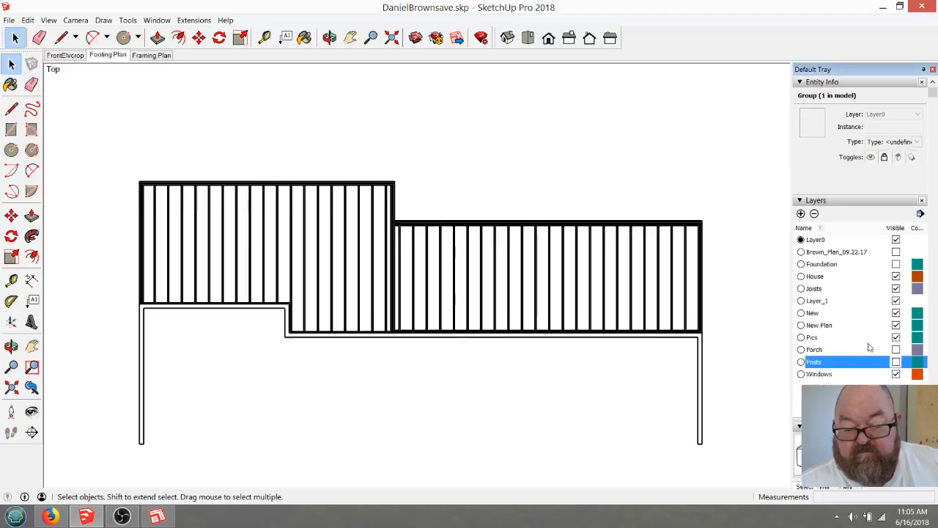
click(895, 362)
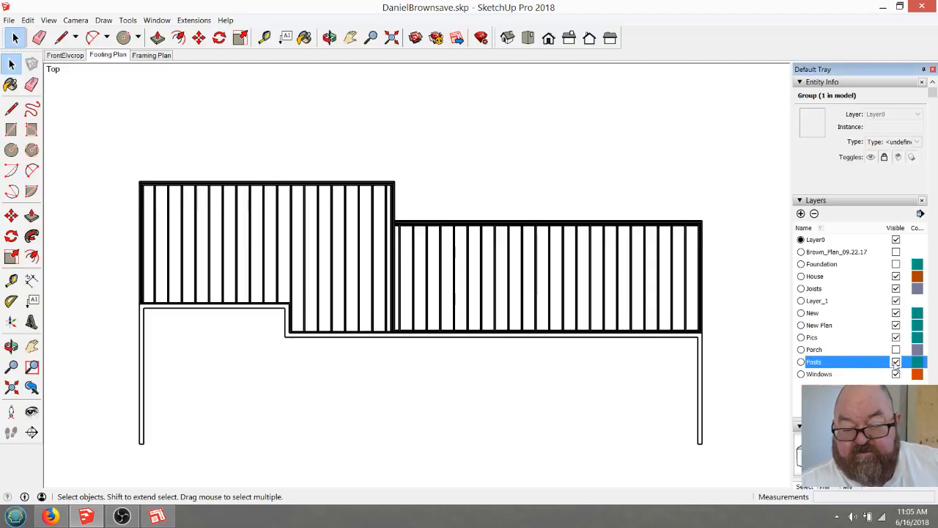
click(895, 288)
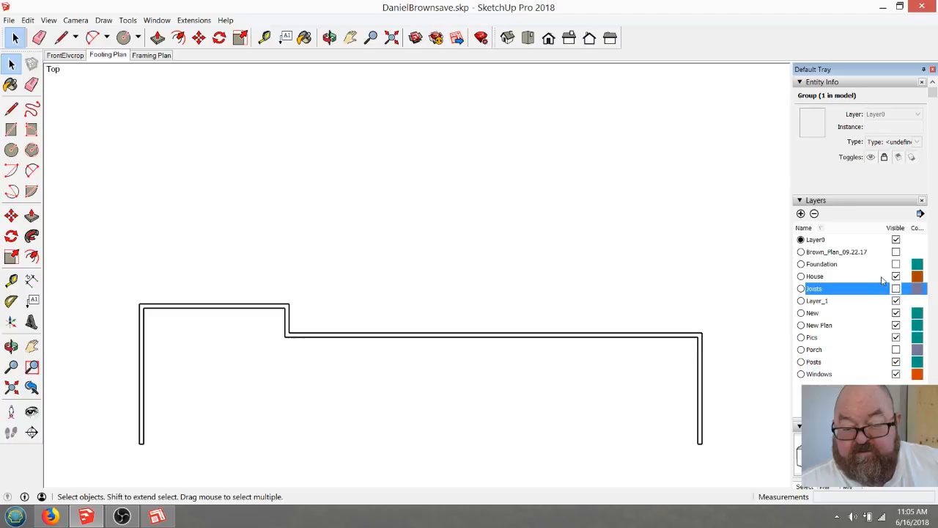
click(895, 263)
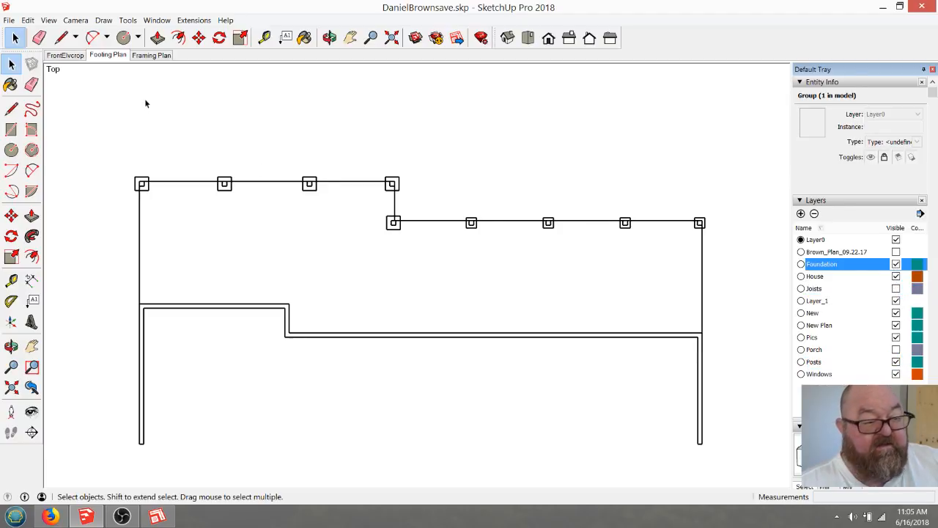
Update the Footing Plan scene from the scene list, keeping Camera Location and Axes Location as the properties to update.
scroll(824, 444, down, 1)
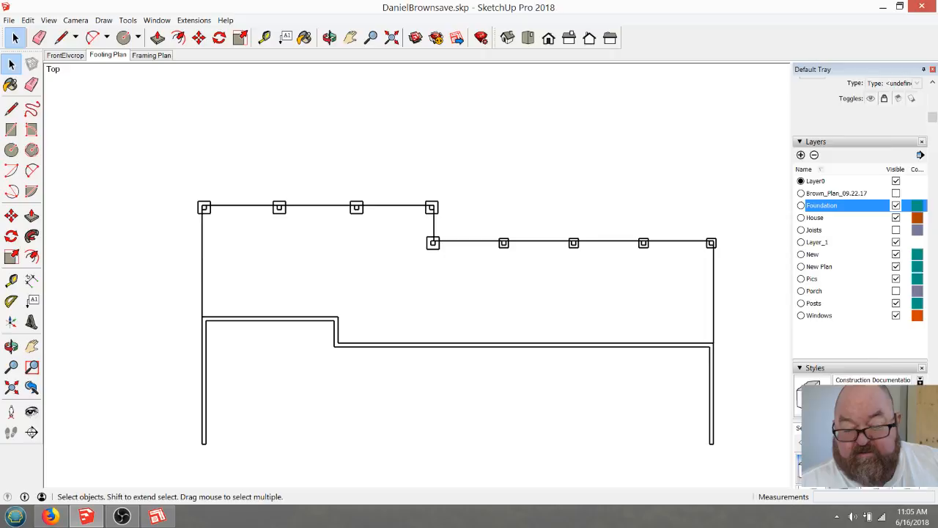
scroll(824, 444, down, 4)
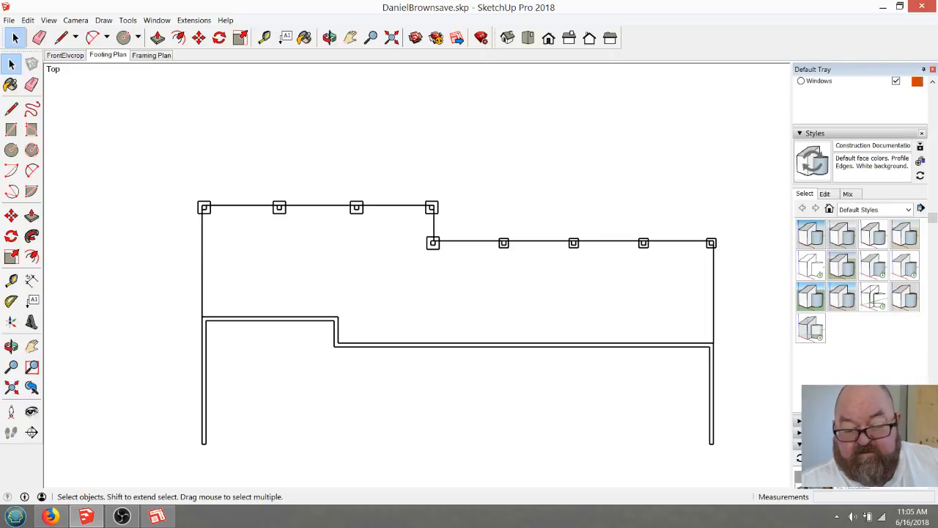
scroll(824, 444, down, 1)
click(802, 400)
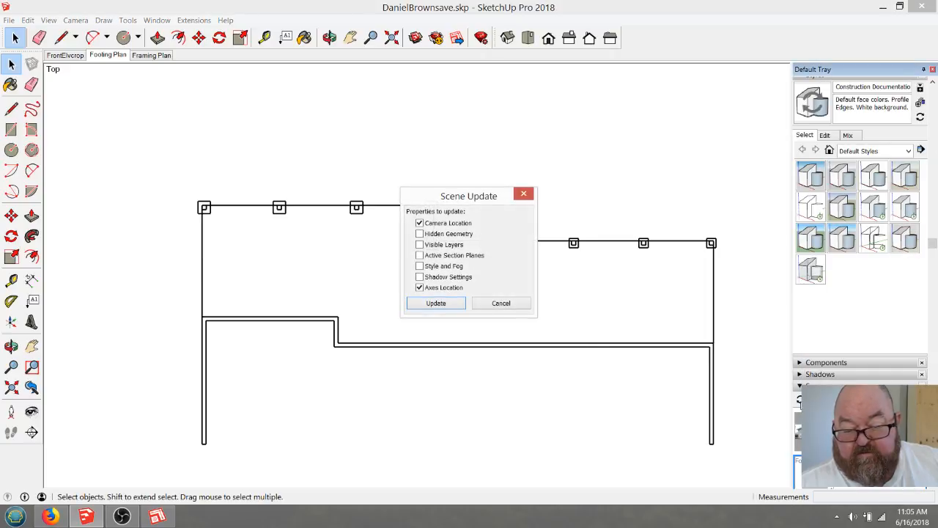
click(441, 305)
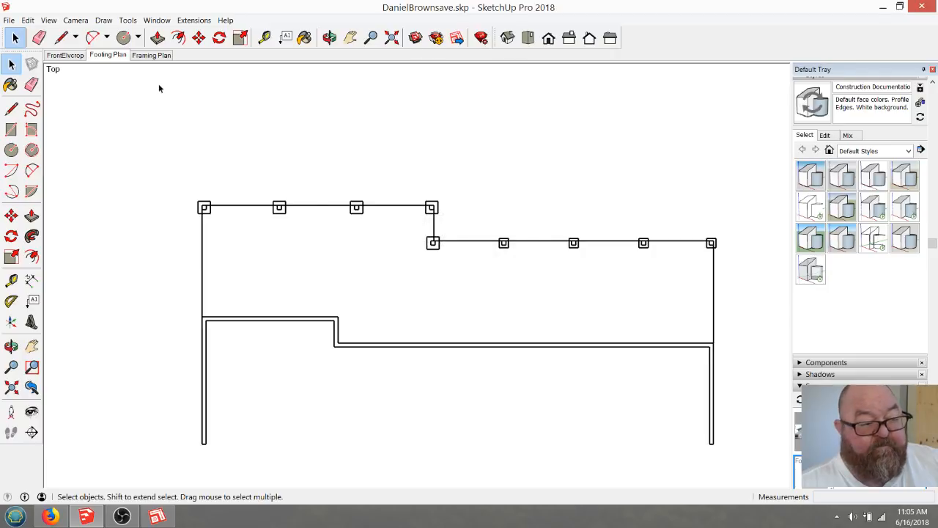
Show the Framing Plan scene, hide the Foundation layer and turn on the Joists layer.
click(150, 56)
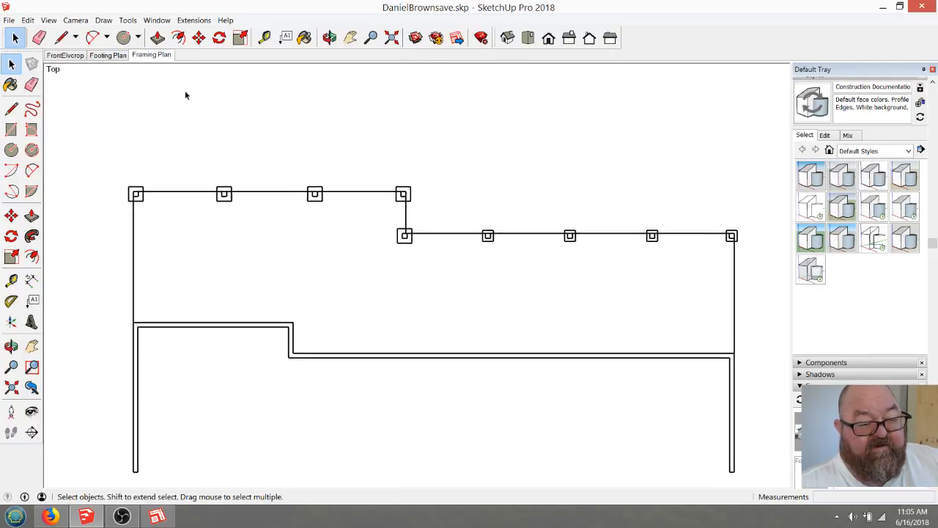
scroll(835, 283, up, 5)
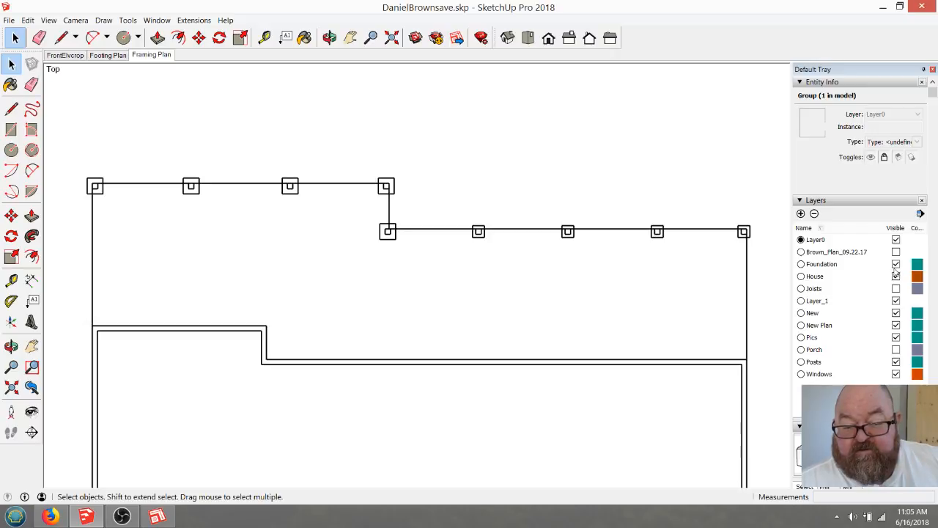
click(895, 264)
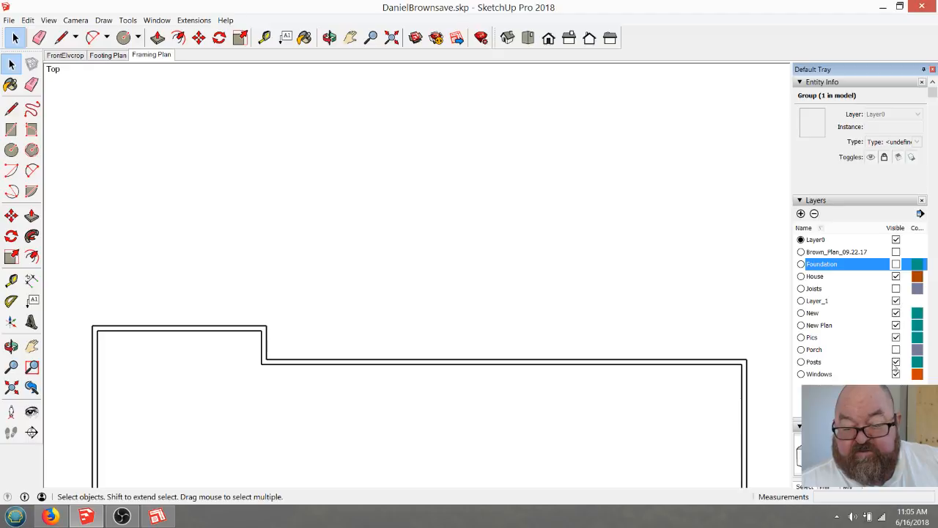
click(895, 288)
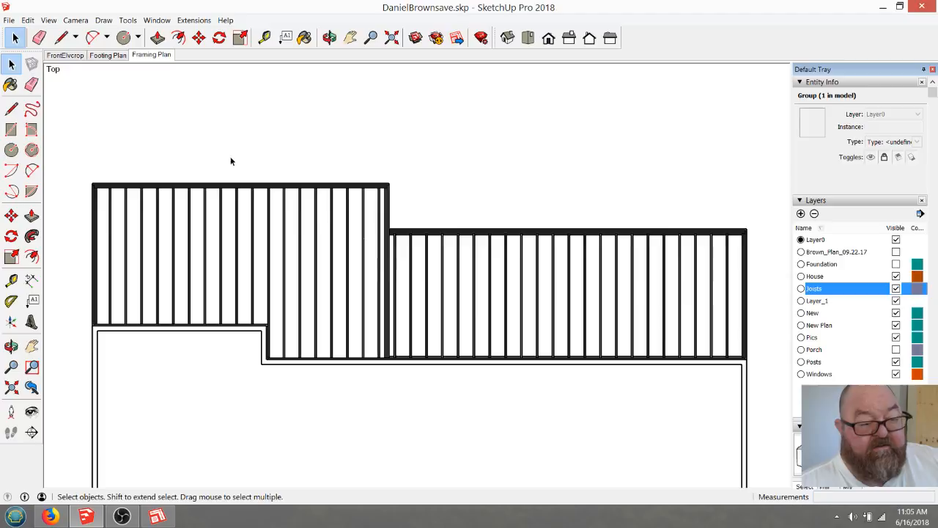
Update the Framing Plan scene with Visible Layers added to the Camera Location and Axes Location properties.
scroll(799, 399, down, 5)
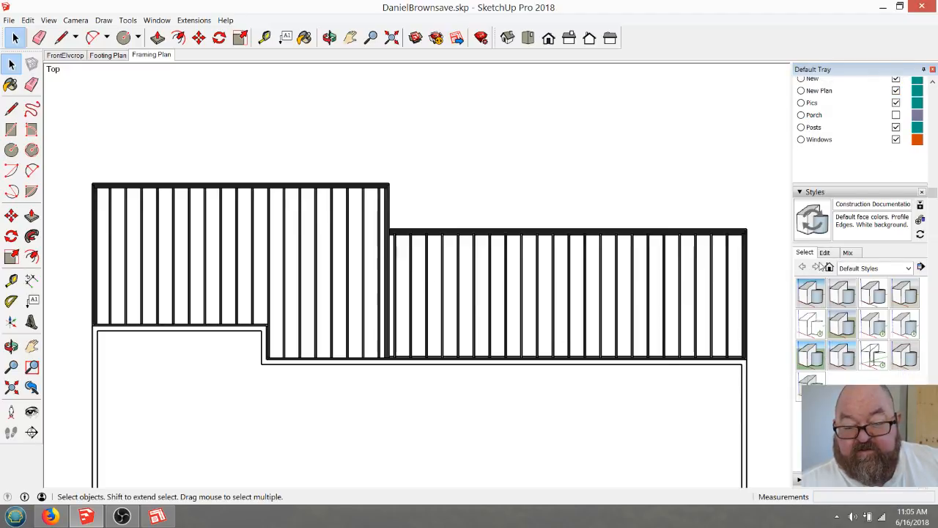
click(144, 55)
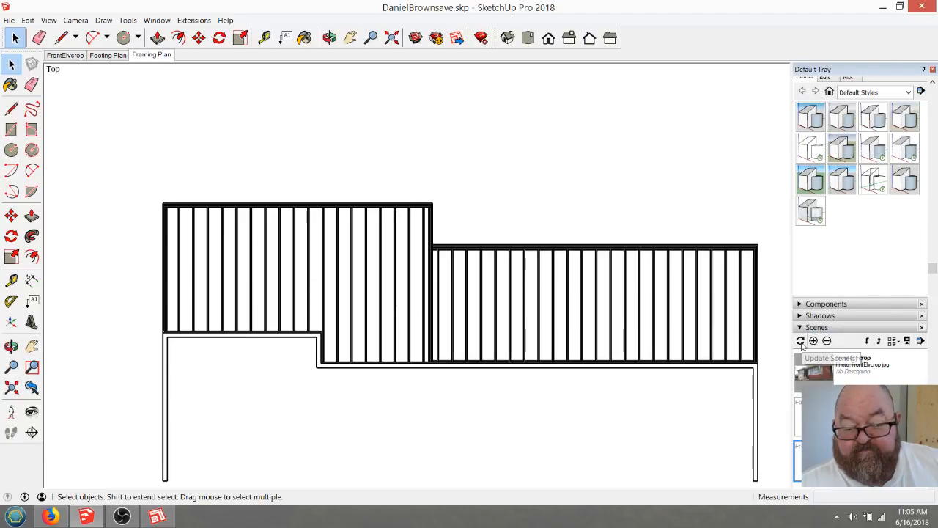
click(800, 341)
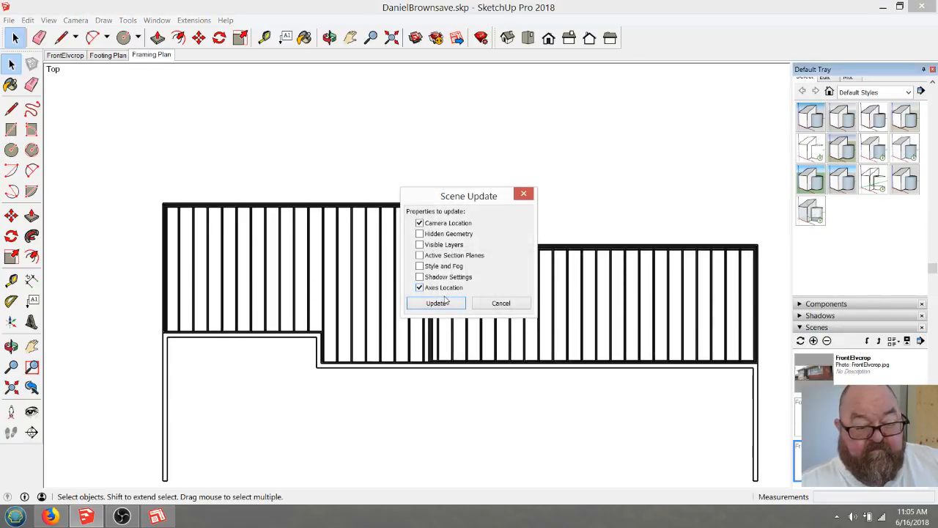
click(421, 249)
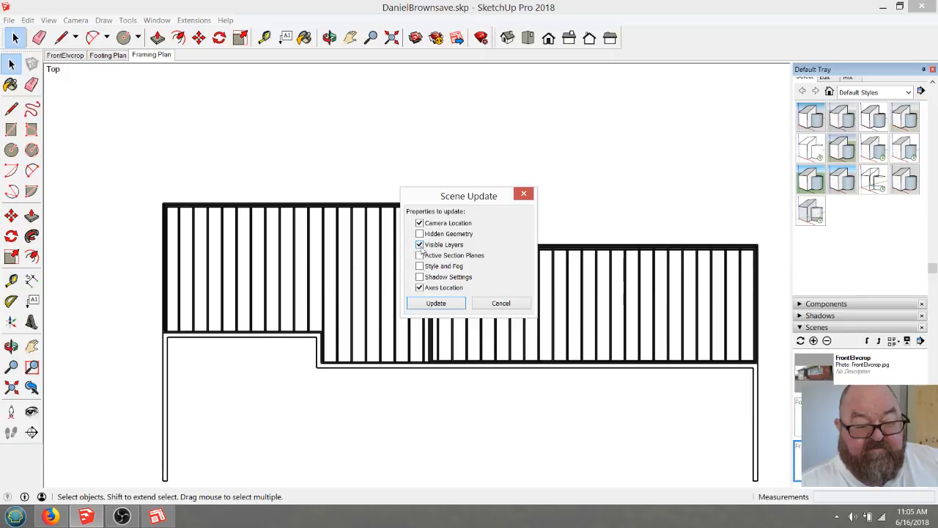
click(436, 303)
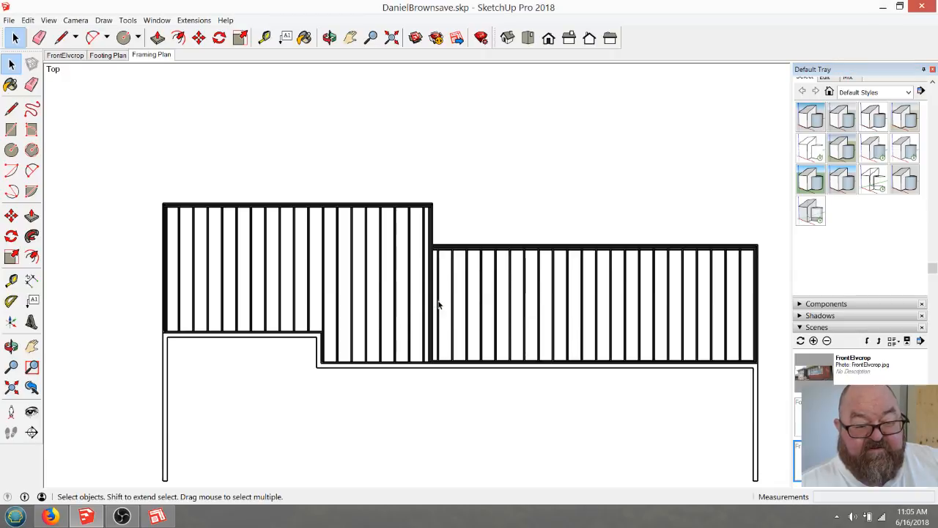
Show the Footing Plan scene, hide the Joists layer and turn on the Foundation layer.
click(107, 58)
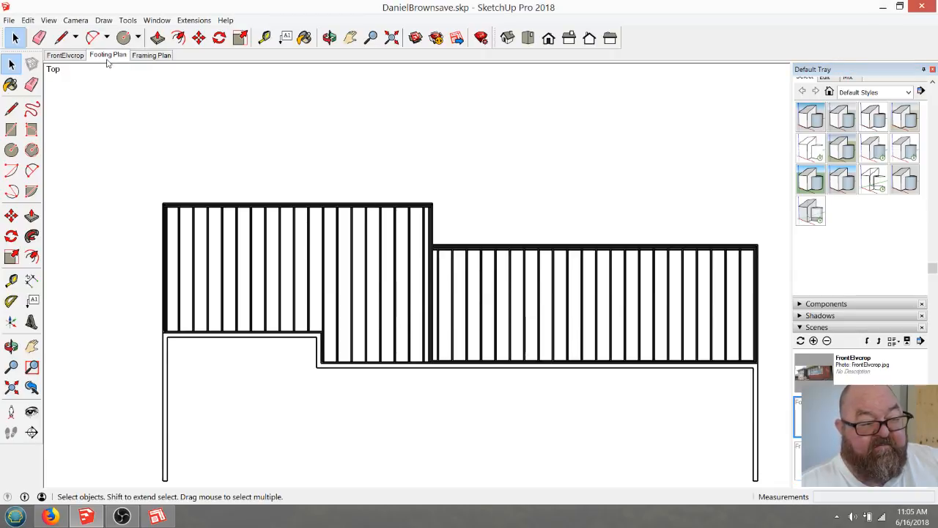
scroll(825, 260, up, 5)
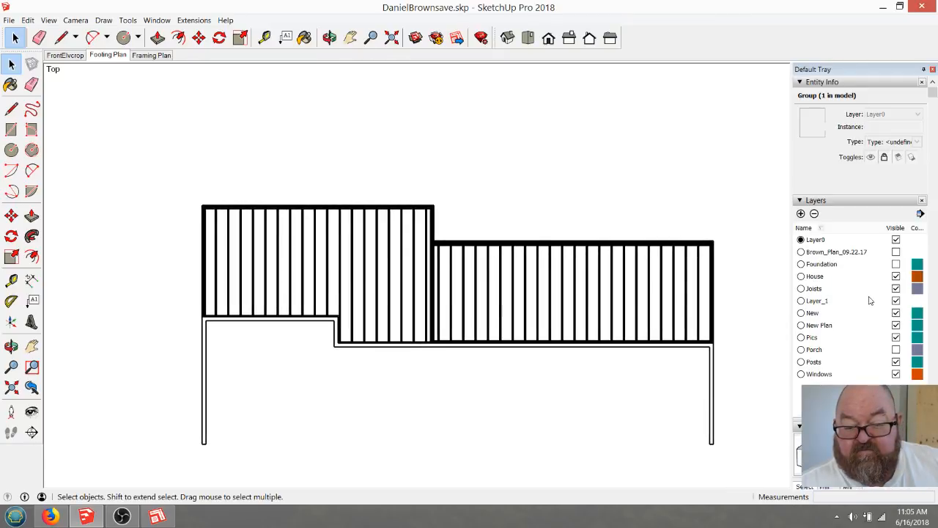
click(895, 289)
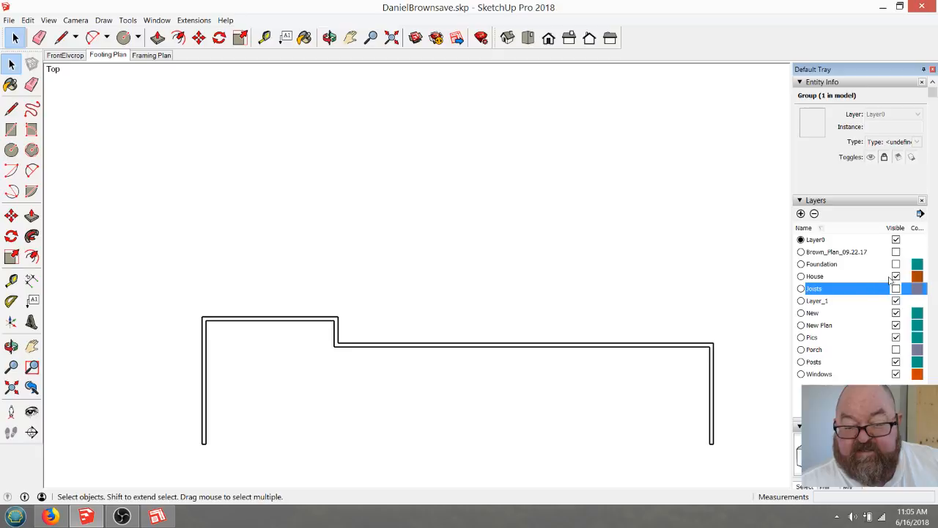
click(895, 264)
Update the Footing Plan scene with Camera Location, Visible Layers and Axes Location selected.
scroll(861, 220, down, 5)
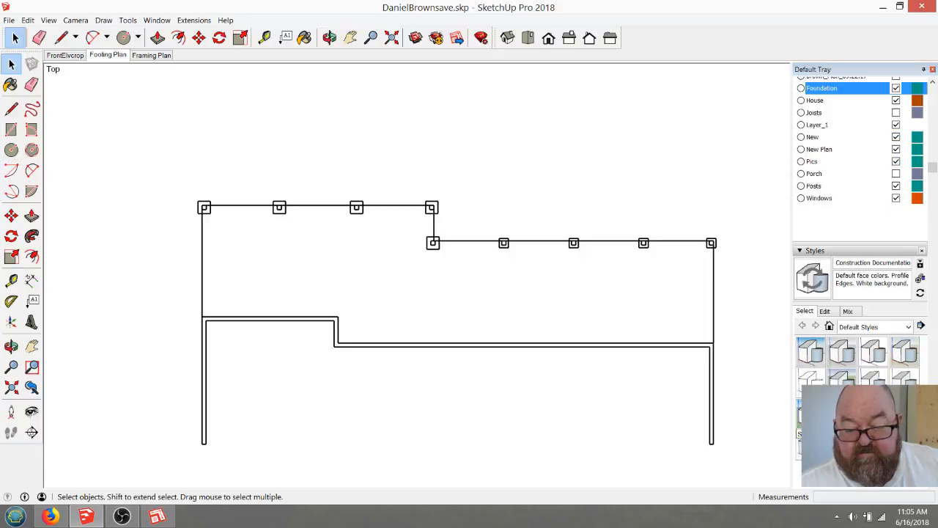
click(801, 400)
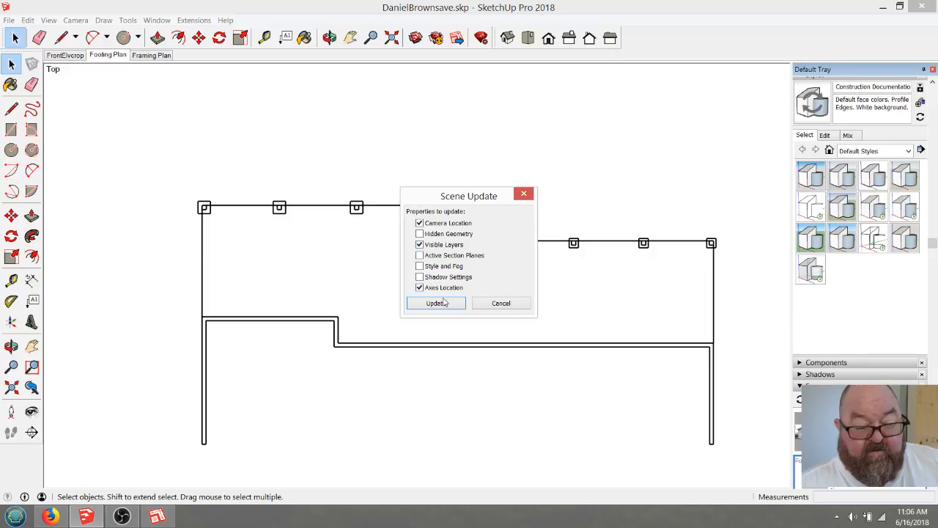
click(438, 303)
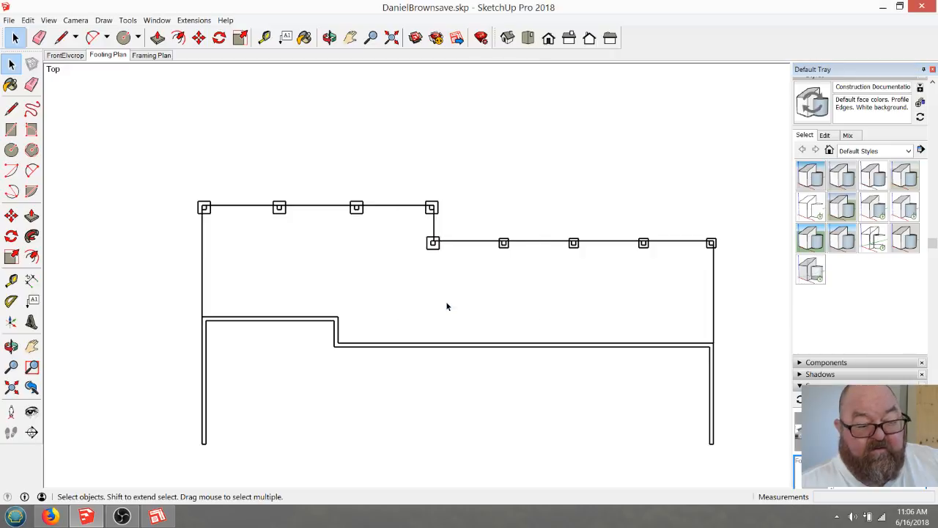
Switch between the Framing Plan and Footing Plan scenes and check their layer display and the scene list.
click(152, 56)
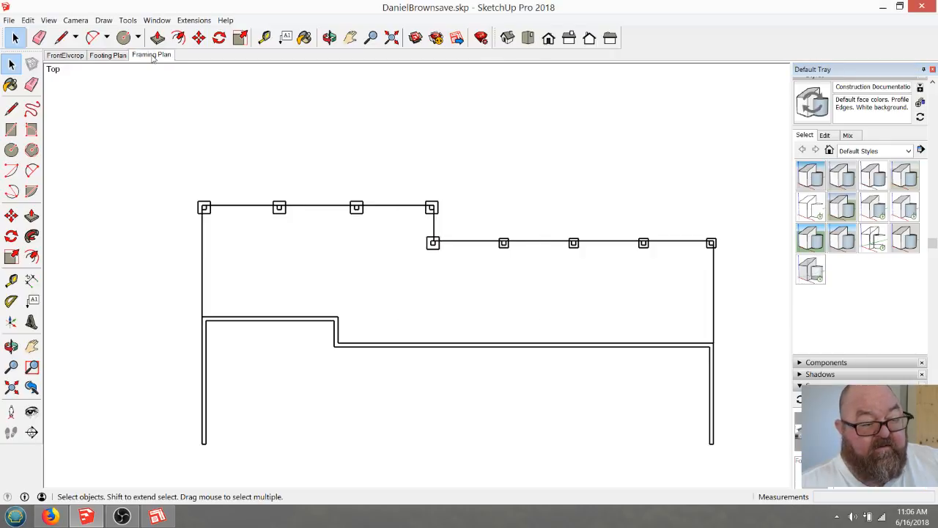
click(105, 57)
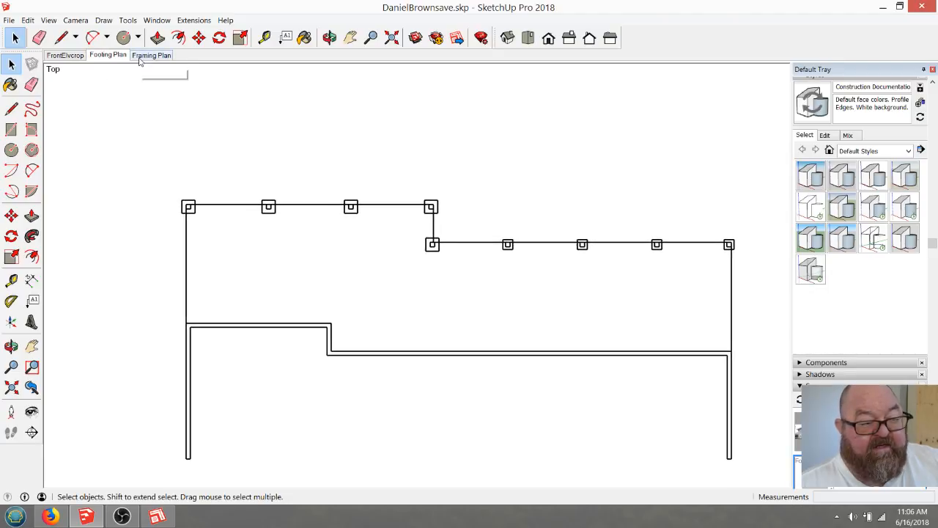
scroll(860, 425, down, 3)
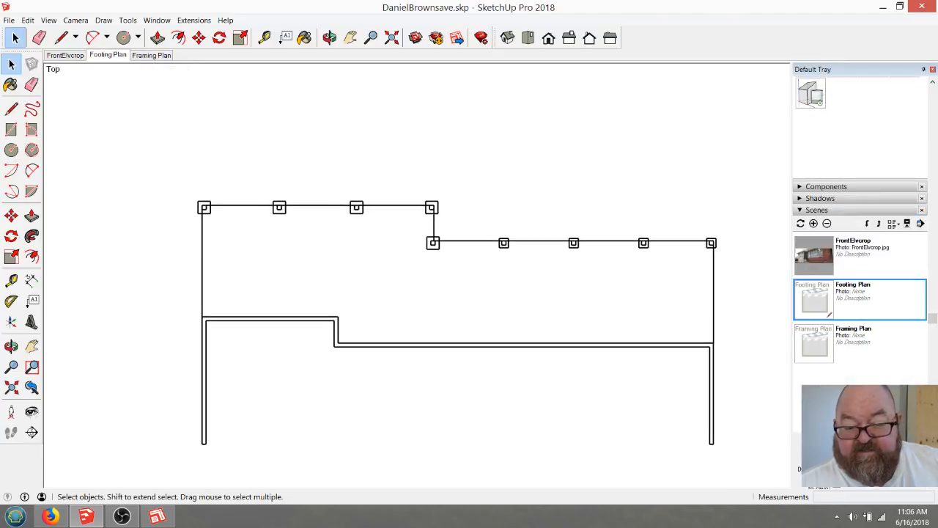
scroll(860, 425, down, 1)
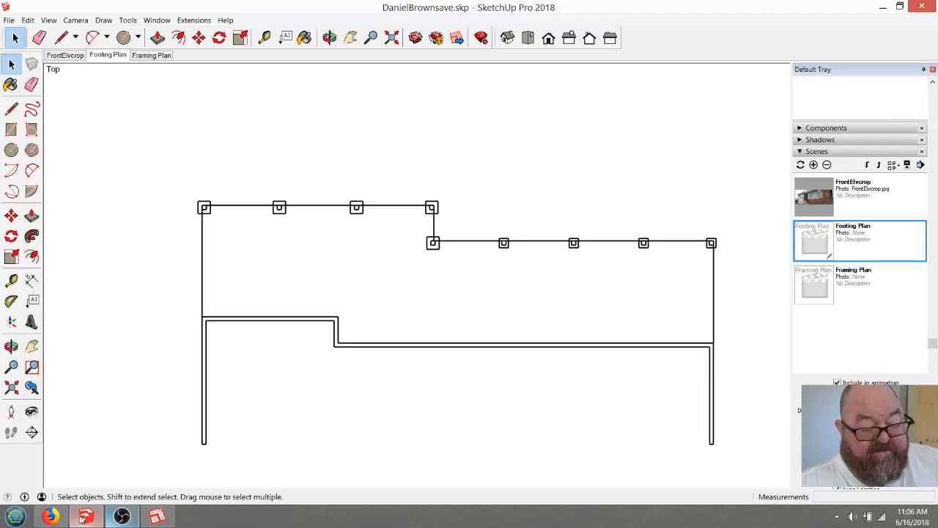
Switch to LayOut and move the upper framing viewport slightly down on the Footing Plan page.
click(157, 516)
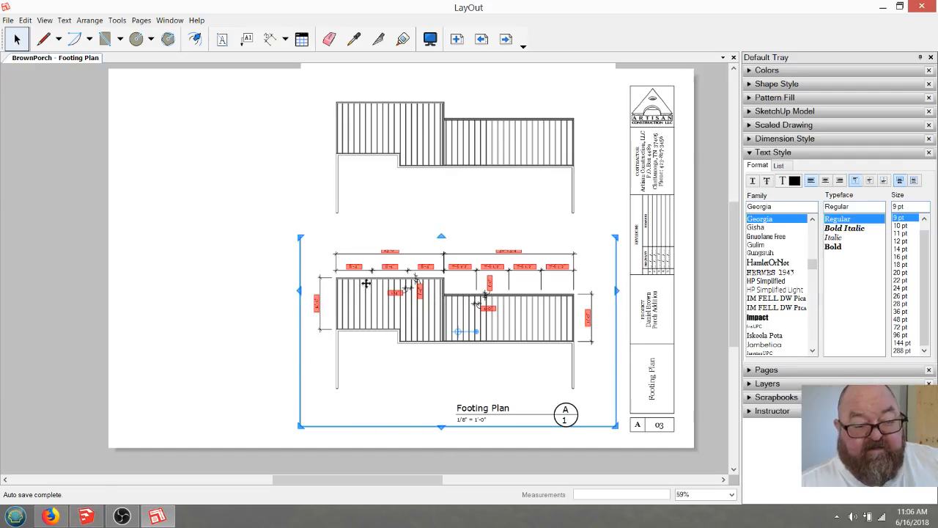
scroll(457, 86, up, 1)
scroll(456, 86, up, 1)
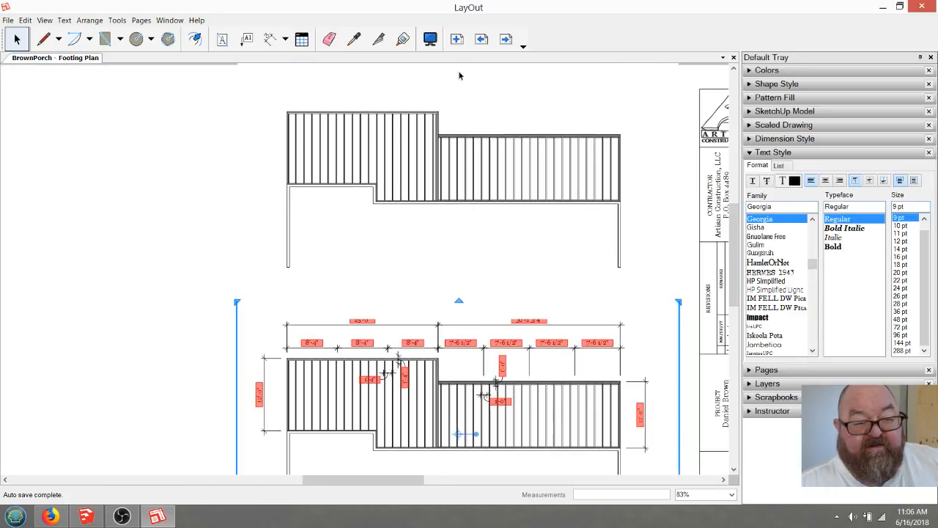
scroll(427, 433, down, 3)
scroll(489, 125, up, 5)
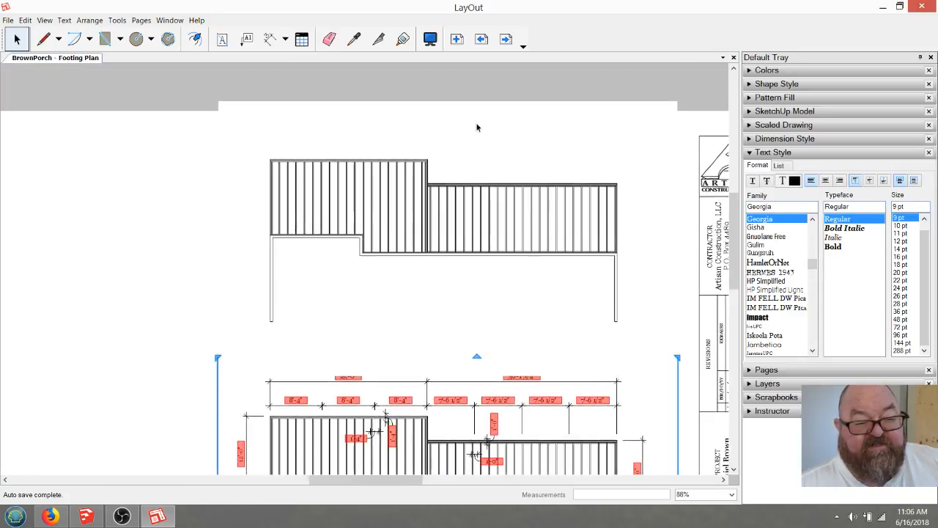
click(287, 164)
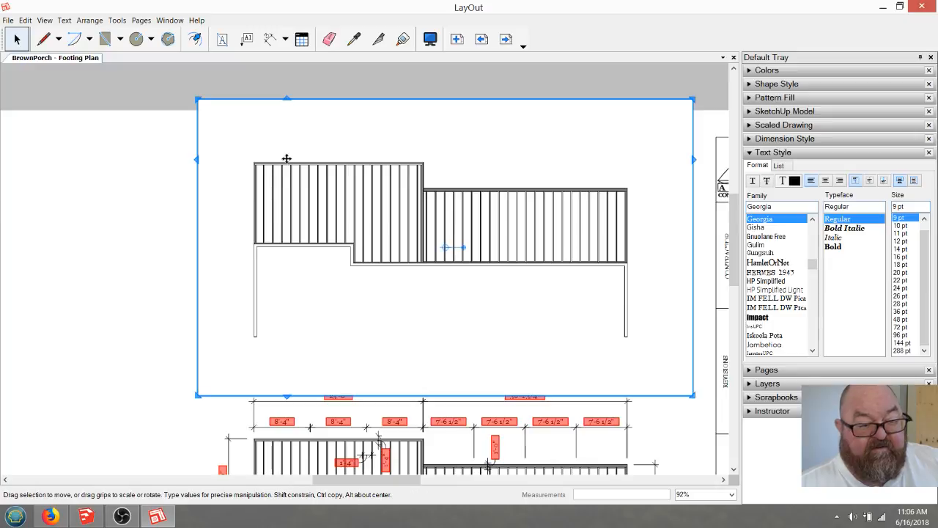
drag(289, 163, 291, 176)
click(146, 201)
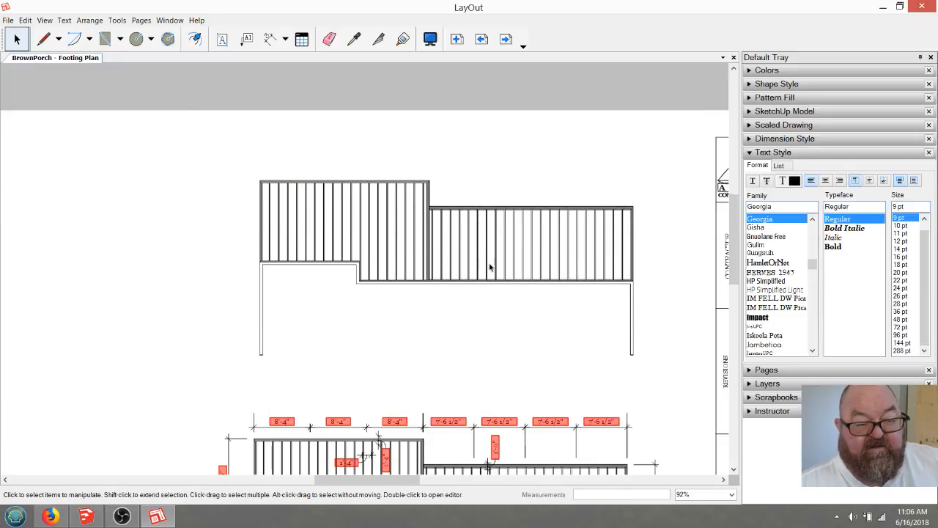
Dimension the width of the right joist section, with the dimension line above the upper framing view.
scroll(513, 253, up, 3)
scroll(596, 124, up, 2)
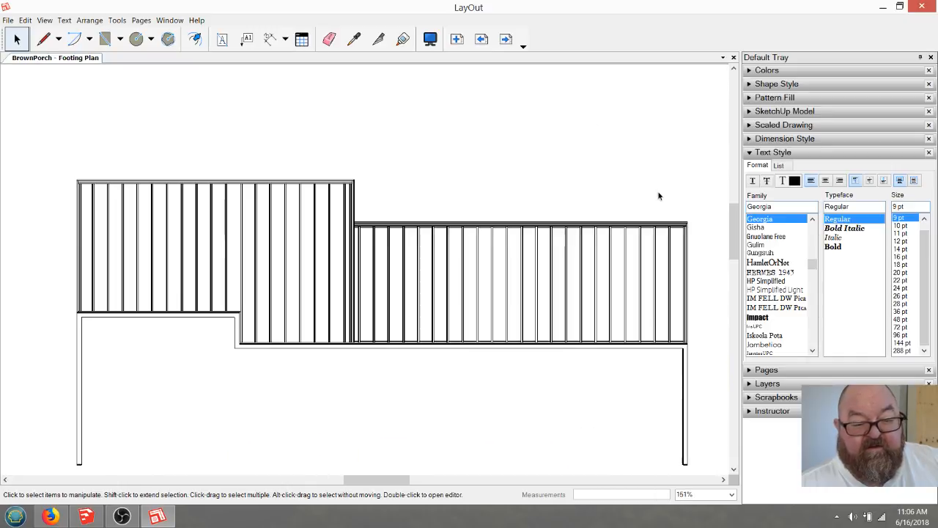
click(269, 39)
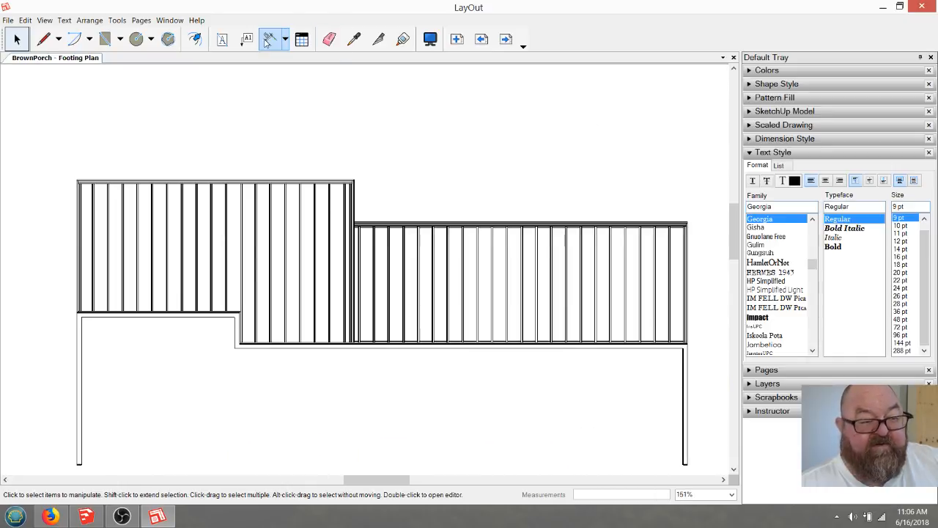
click(687, 220)
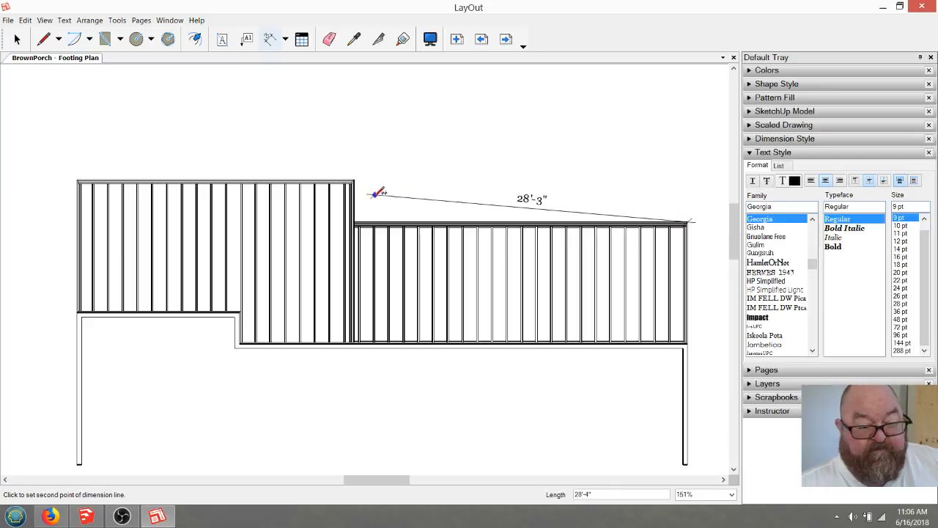
click(354, 178)
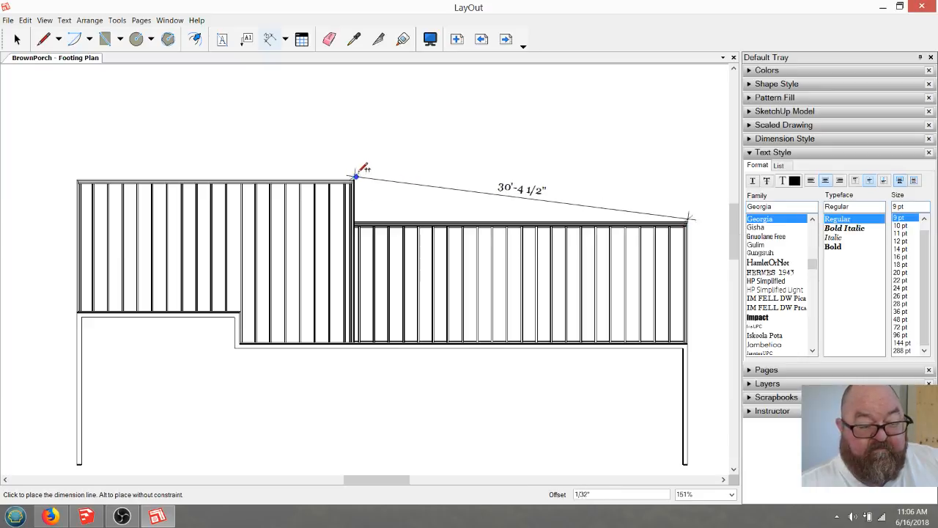
click(355, 134)
Dimension the left joist section's width in line with the existing dimension, and add the overall framing width on a higher line.
click(355, 178)
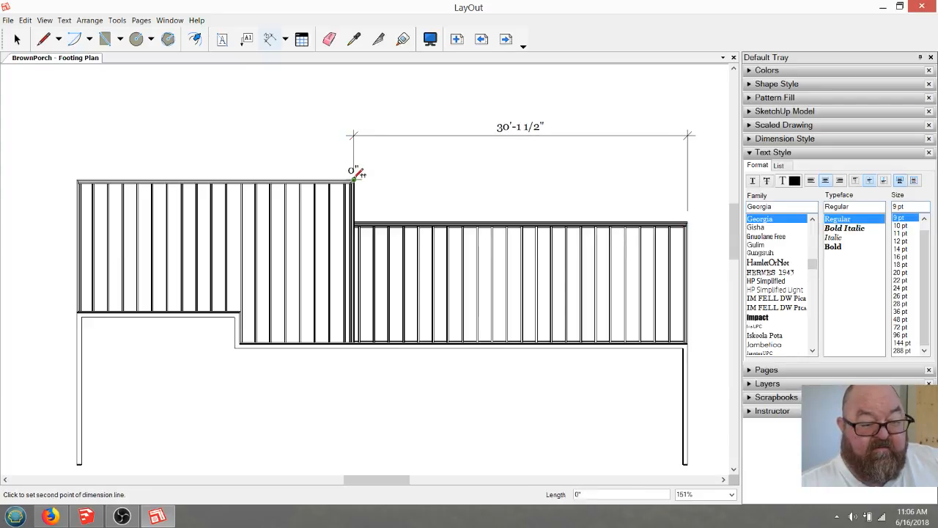
click(78, 180)
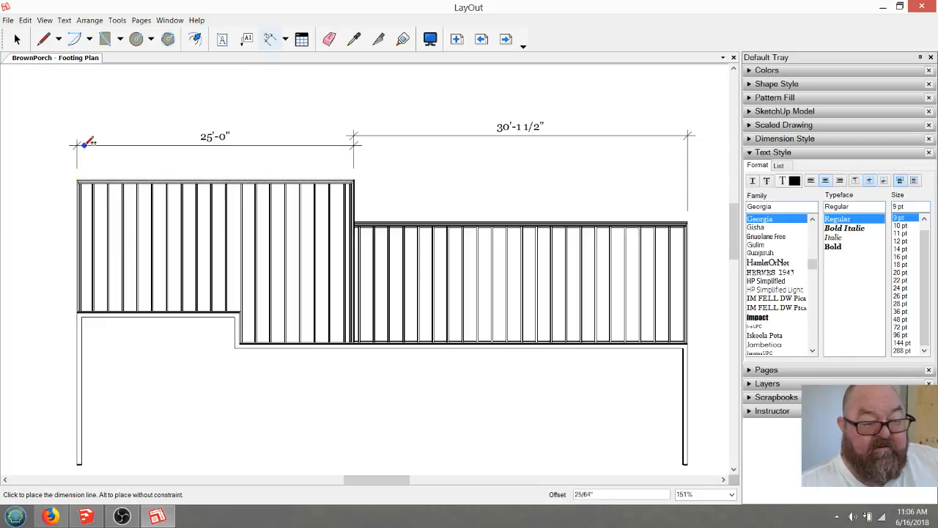
click(359, 134)
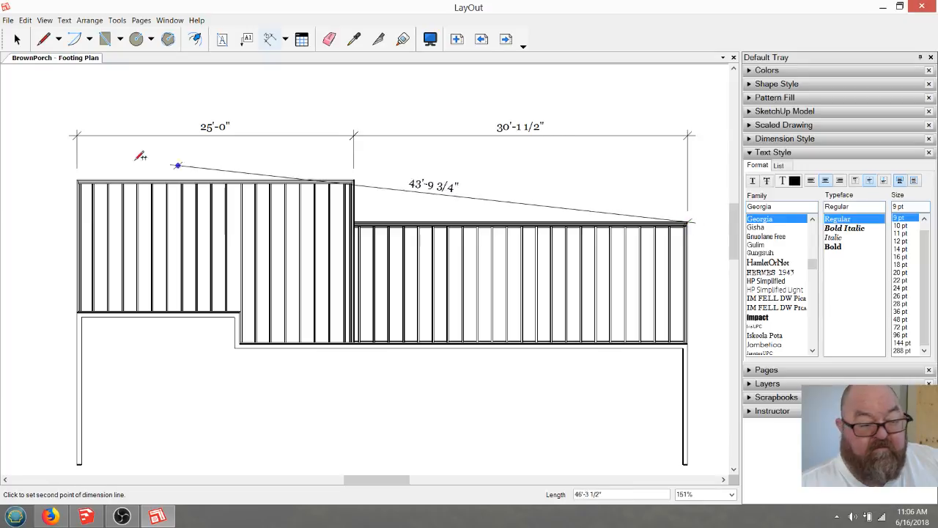
click(78, 181)
click(103, 104)
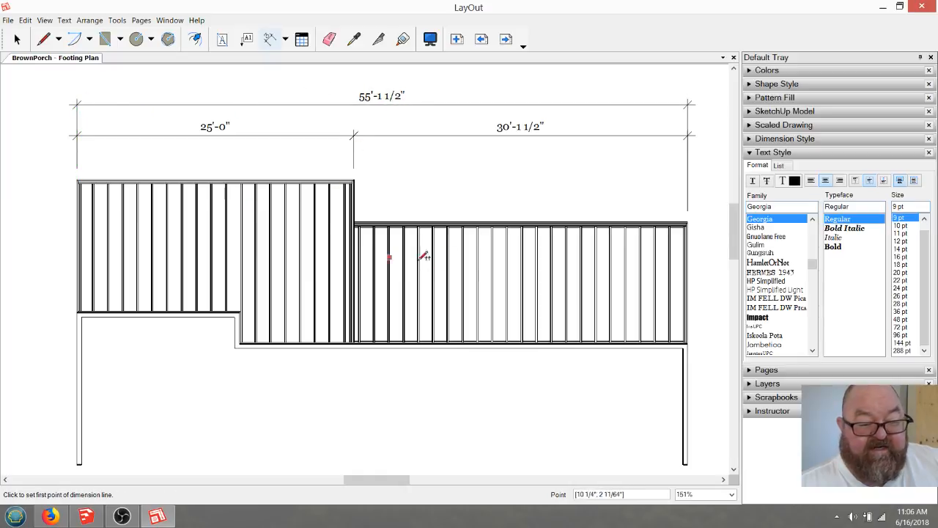
Dimension the depths of the left and right joist sections along the outer sides of the framing view.
click(78, 312)
click(78, 180)
click(48, 181)
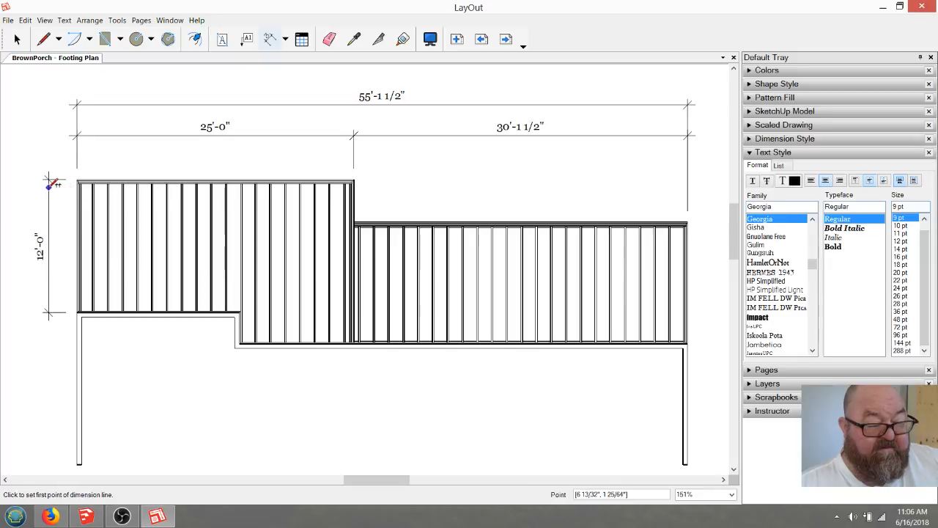
click(688, 342)
click(688, 219)
click(717, 222)
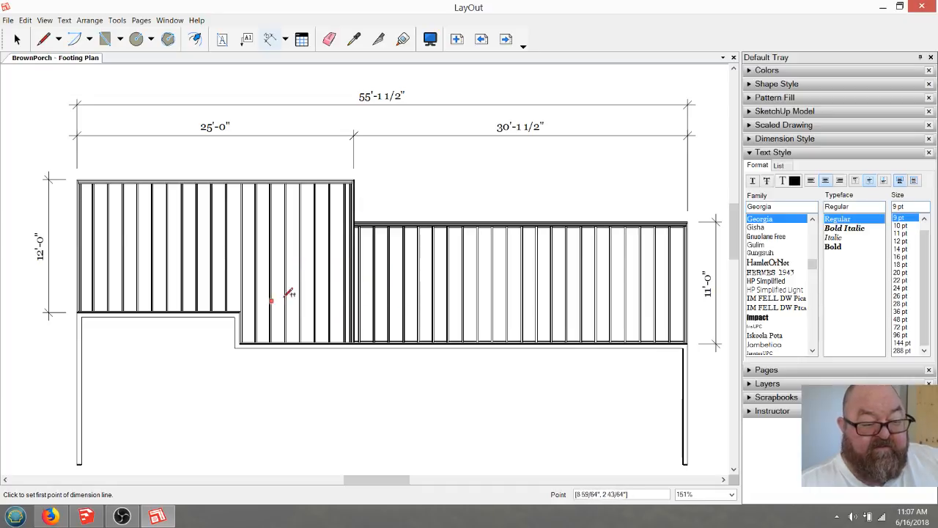
scroll(412, 233, down, 1)
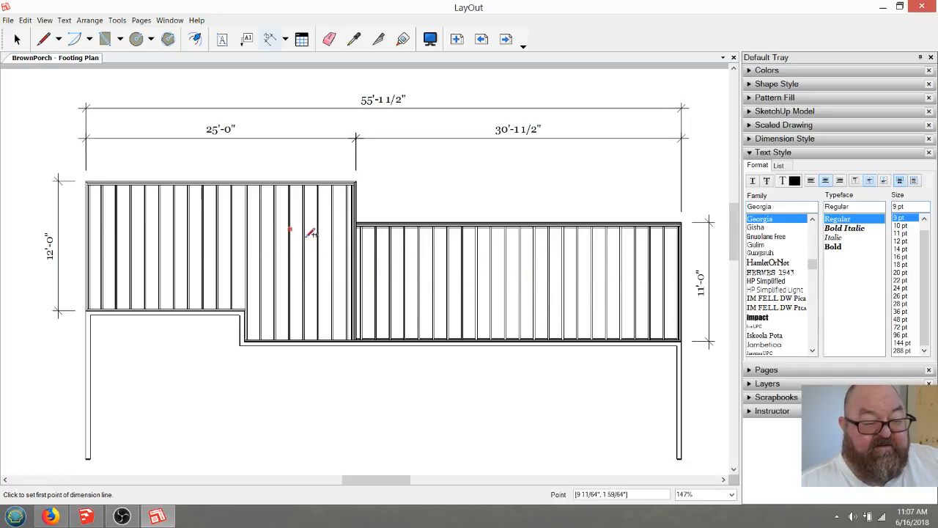
scroll(462, 298, down, 1)
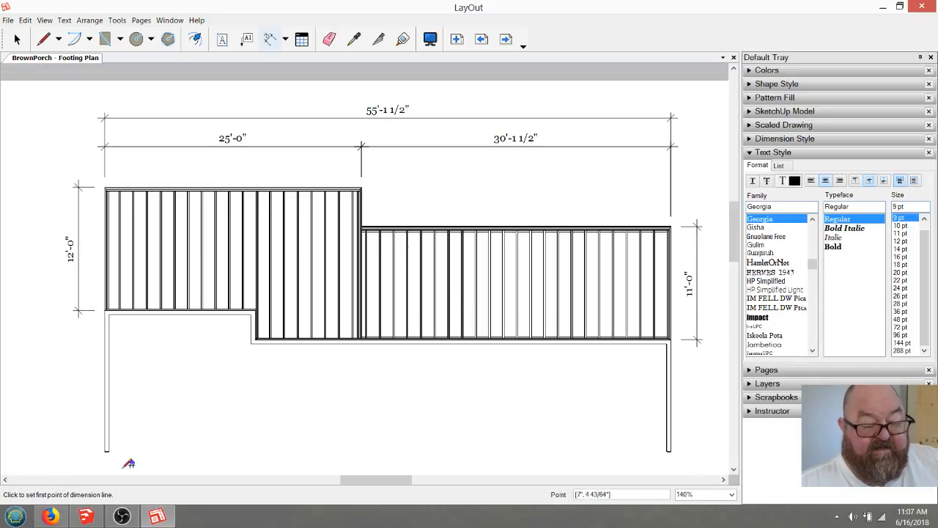
Switch to Firefox to check the live stream page, and bring up the OBS window.
click(50, 516)
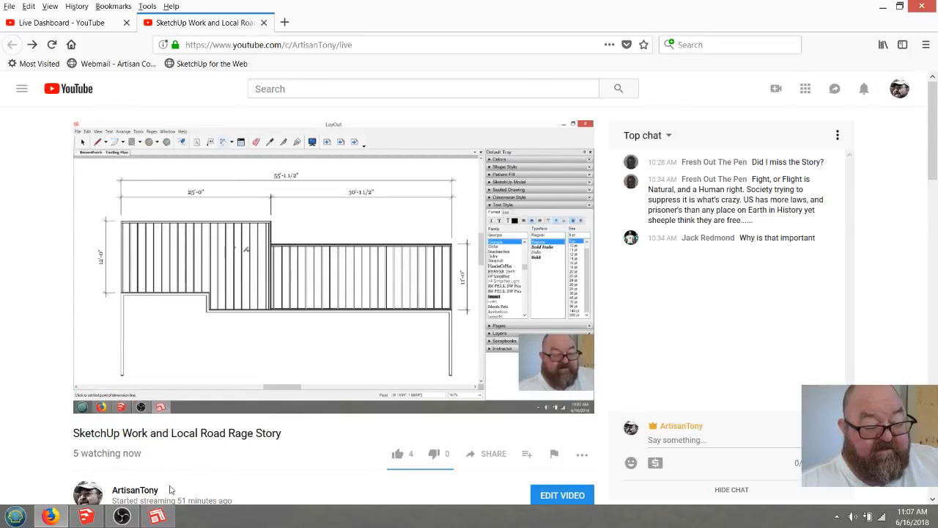
click(122, 516)
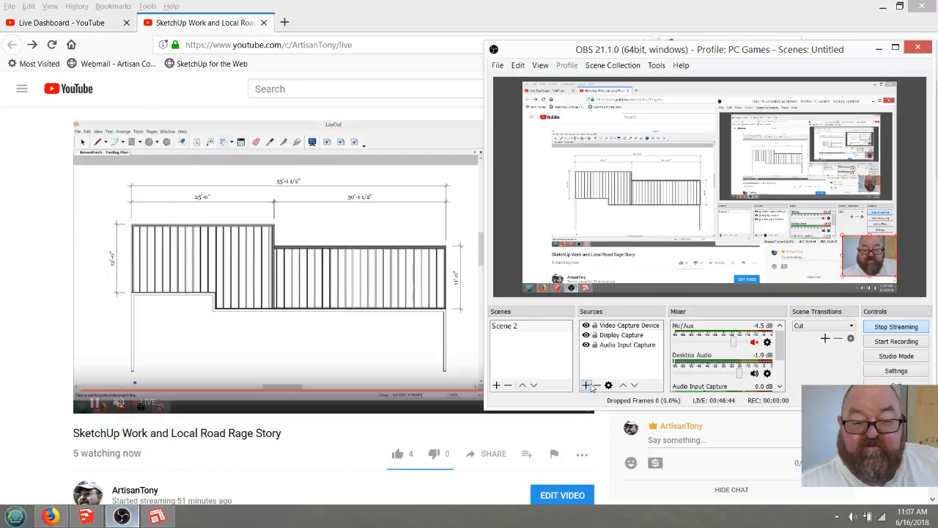